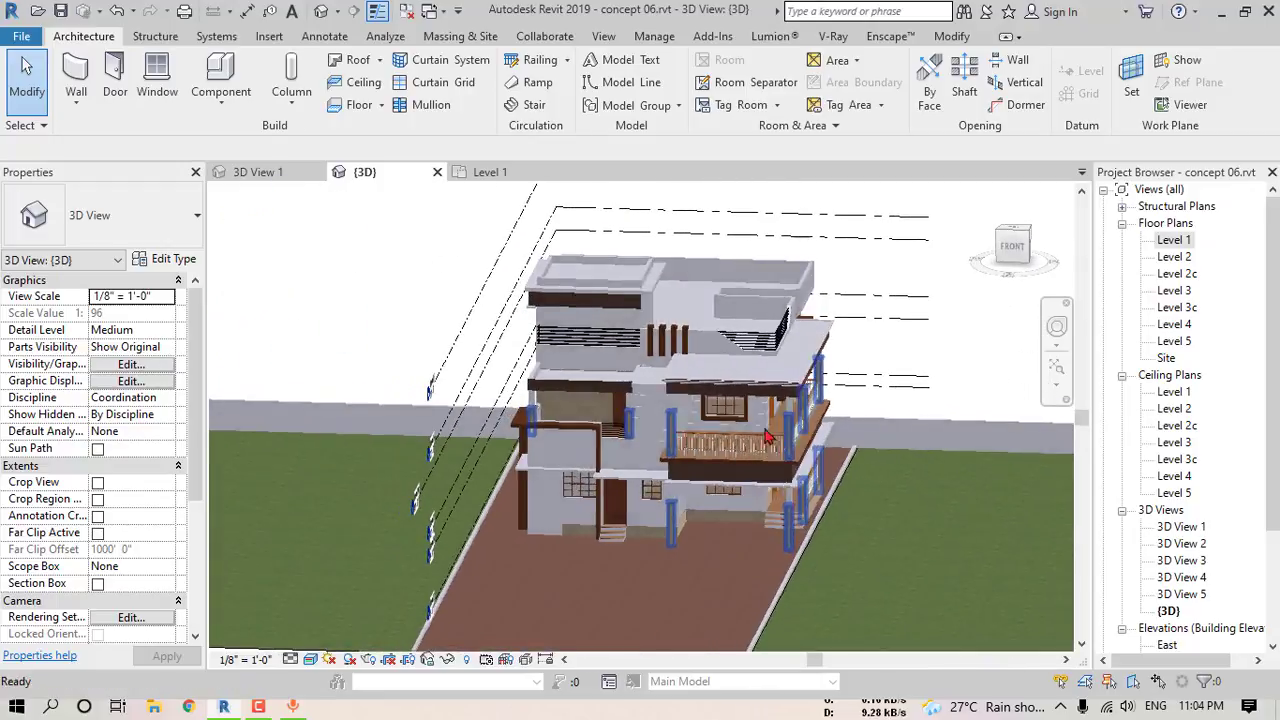
{"action": "scroll", "coordinate": [817, 423], "scroll_direction": "up", "scroll_amount": 4}
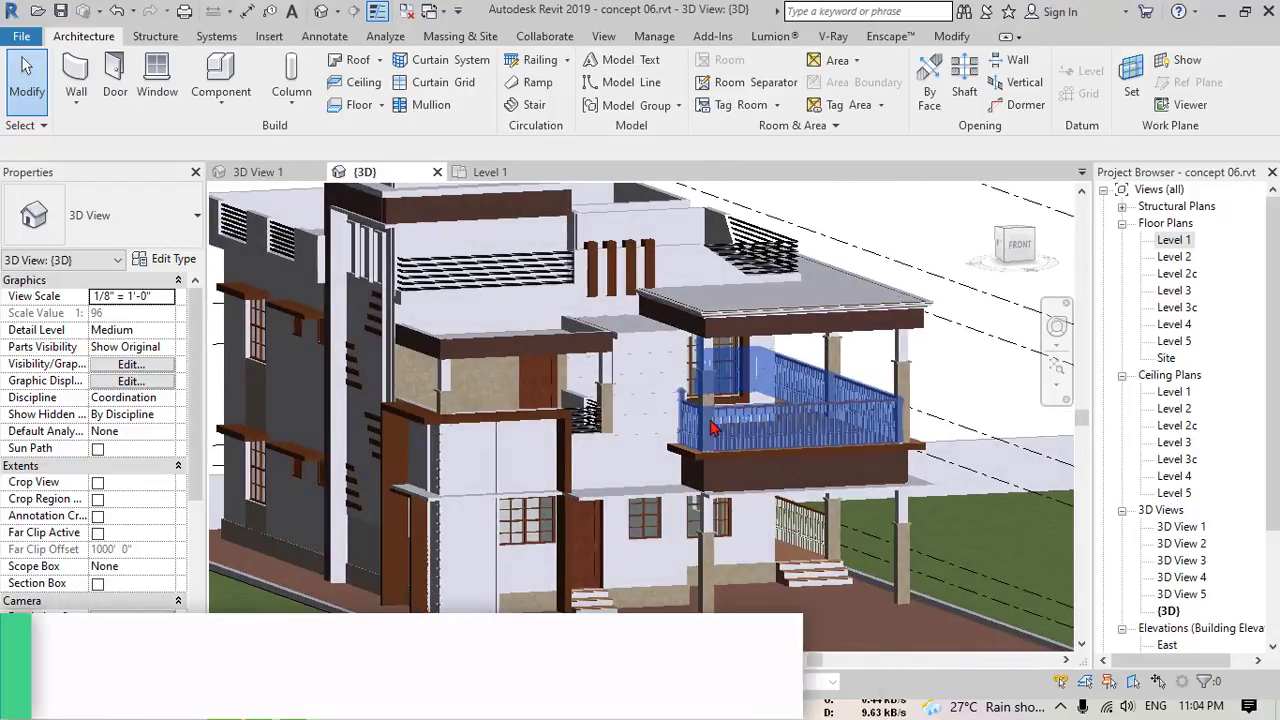
{"action": "scroll", "coordinate": [722, 428], "scroll_direction": "down", "scroll_amount": 3}
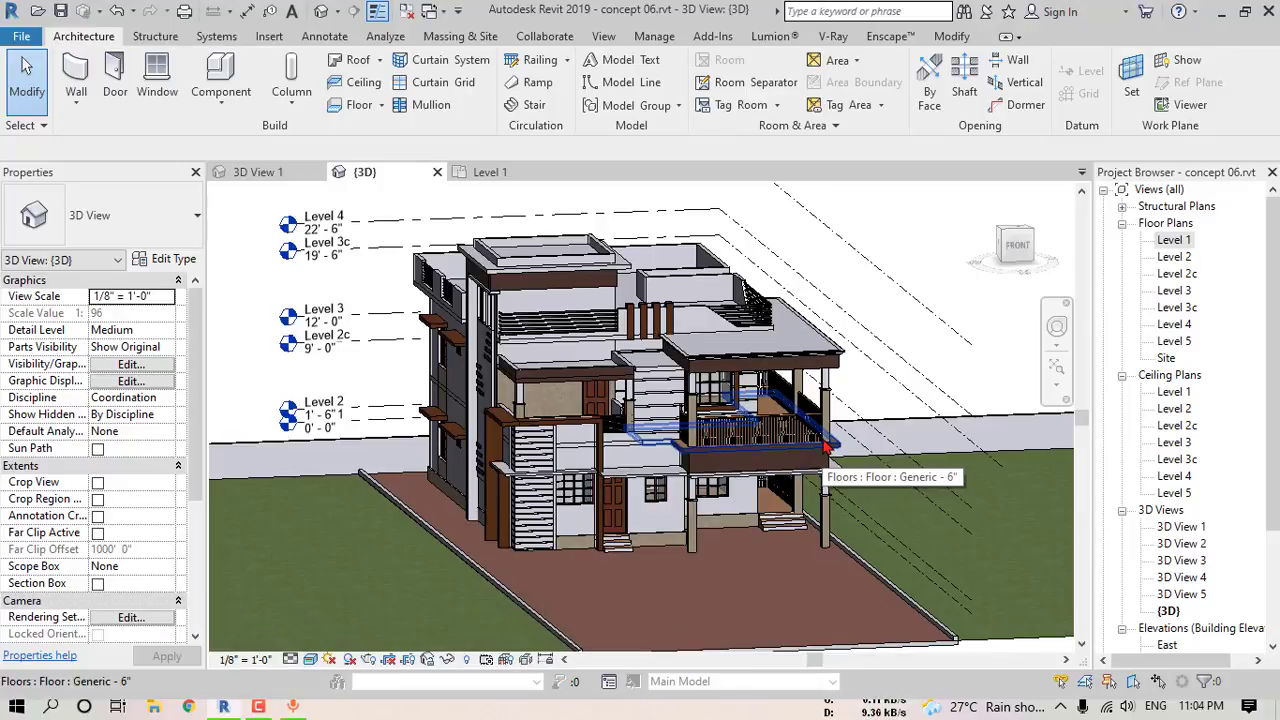
{"action": "mouse_move", "coordinate": [687, 313]}
{"action": "left_mouse_down"}
{"action": "mouse_move", "coordinate": [735, 52]}
{"action": "mouse_move", "coordinate": [786, 21]}
{"action": "mouse_move", "coordinate": [809, 45]}
{"action": "left_mouse_up"}
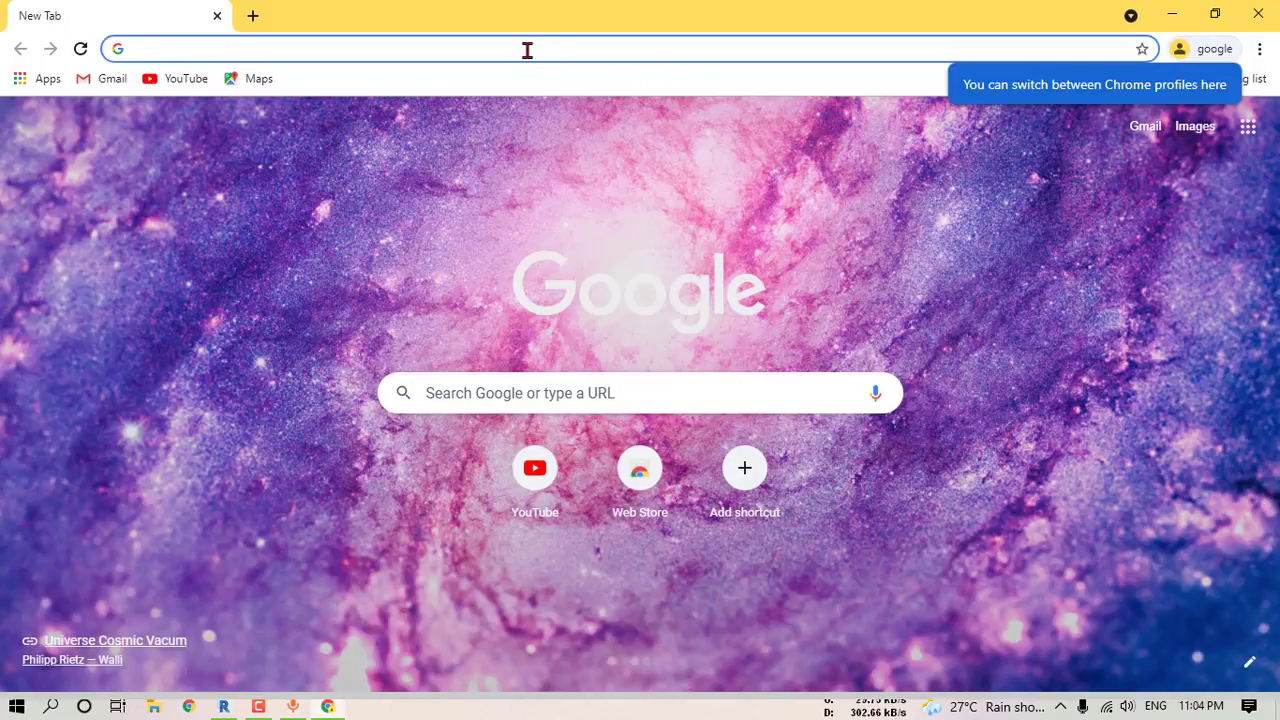
Step: In Chrome, search Google for "lumion plugin for revit" and open the Download Lumion LiveSync for Revit result
{"action": "type", "text": "lumion plu"}
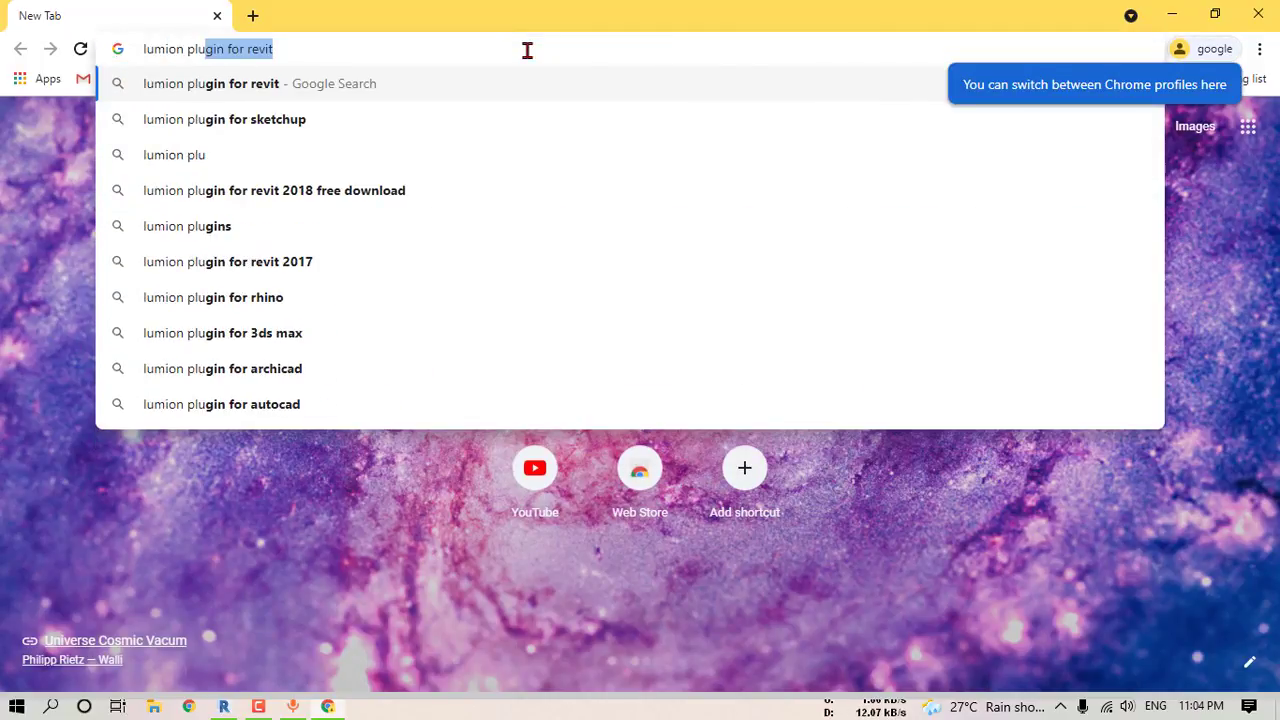
{"action": "key", "text": "Right"}
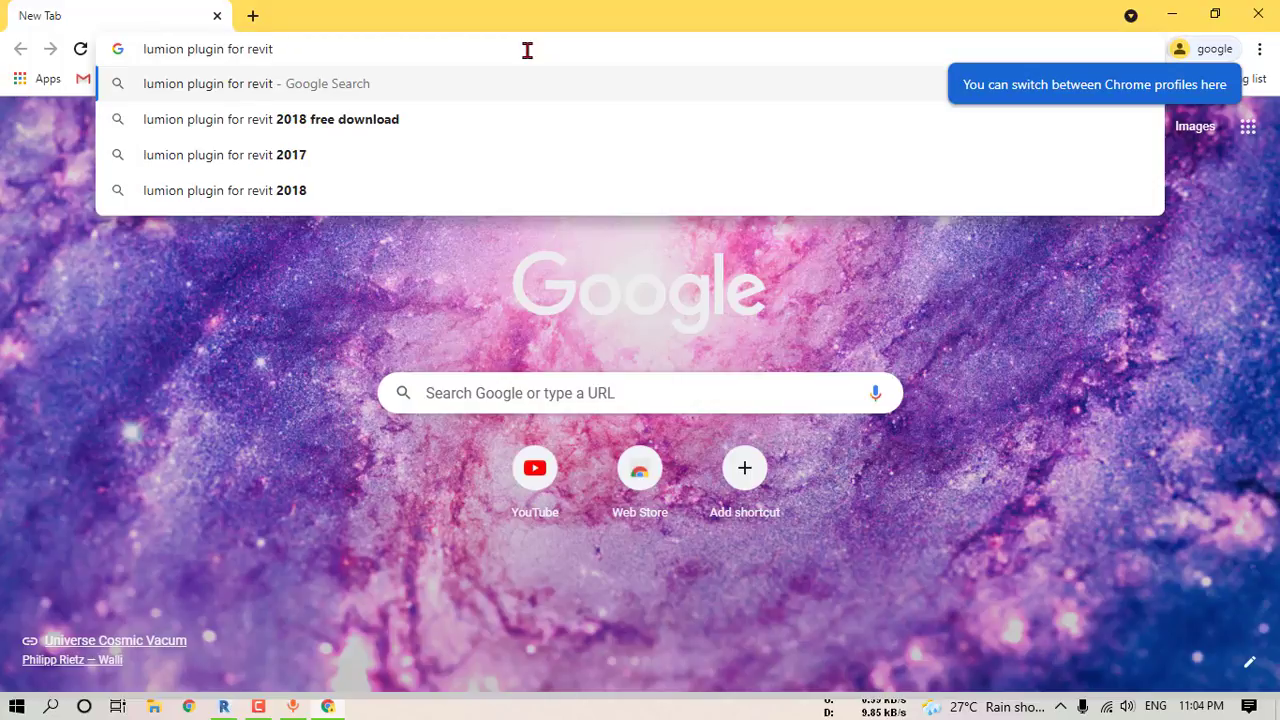
{"action": "key", "text": "Return"}
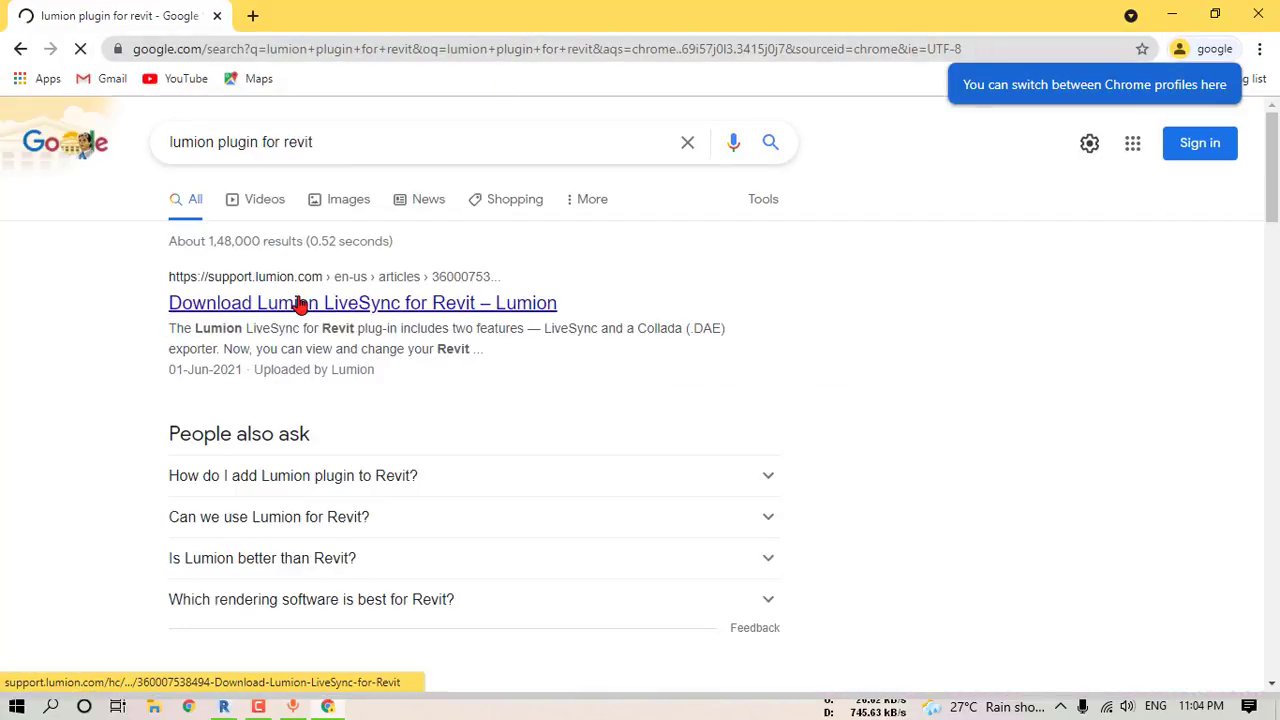
{"action": "left_click_drag", "start_coordinate": [153, 263], "coordinate": [602, 318]}
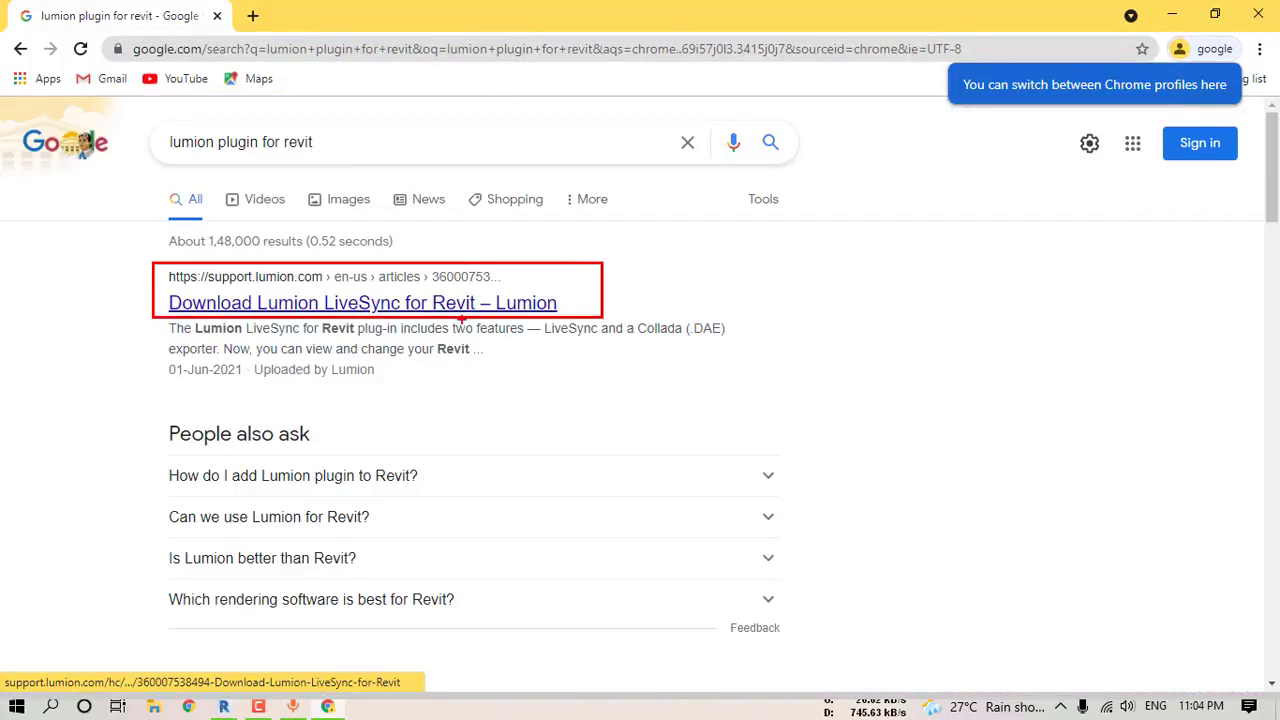
{"action": "left_click", "coordinate": [528, 306]}
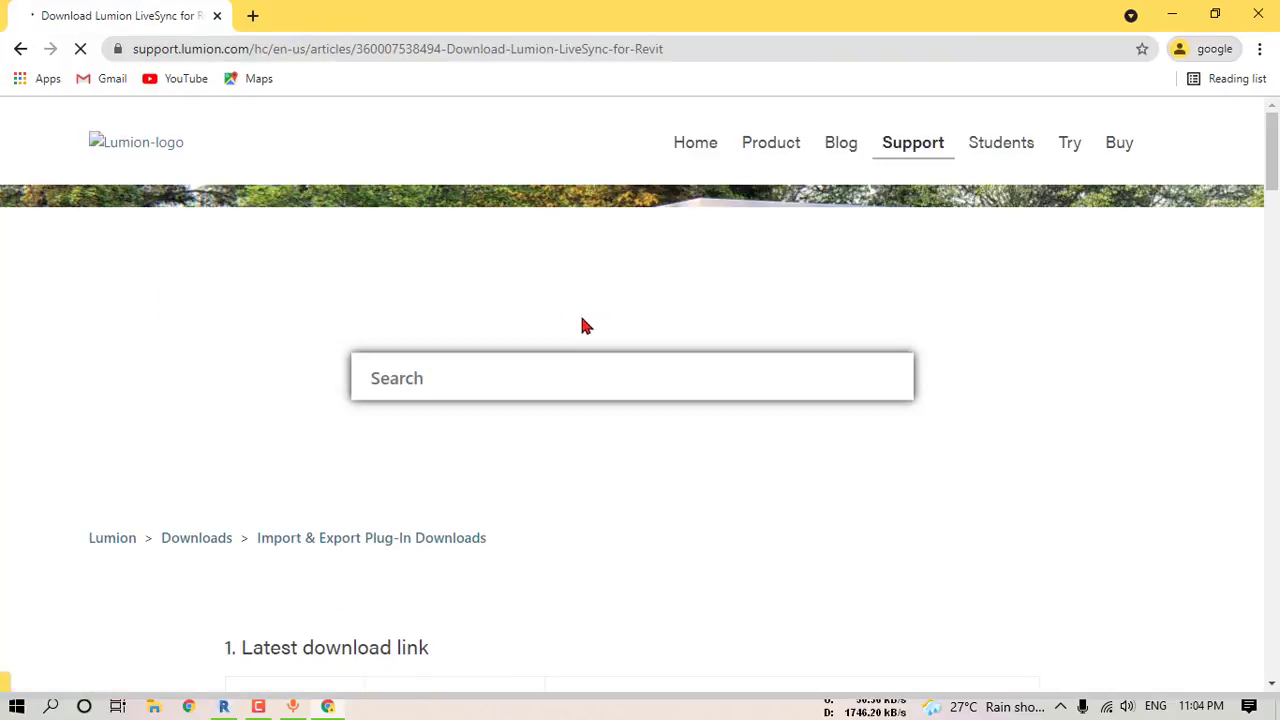
Step: Review the supported Revit and Lumion versions on the support page and open the Lumion LiveSync for Revit plug-in download link
{"action": "scroll", "coordinate": [628, 325], "scroll_direction": "down", "scroll_amount": 3}
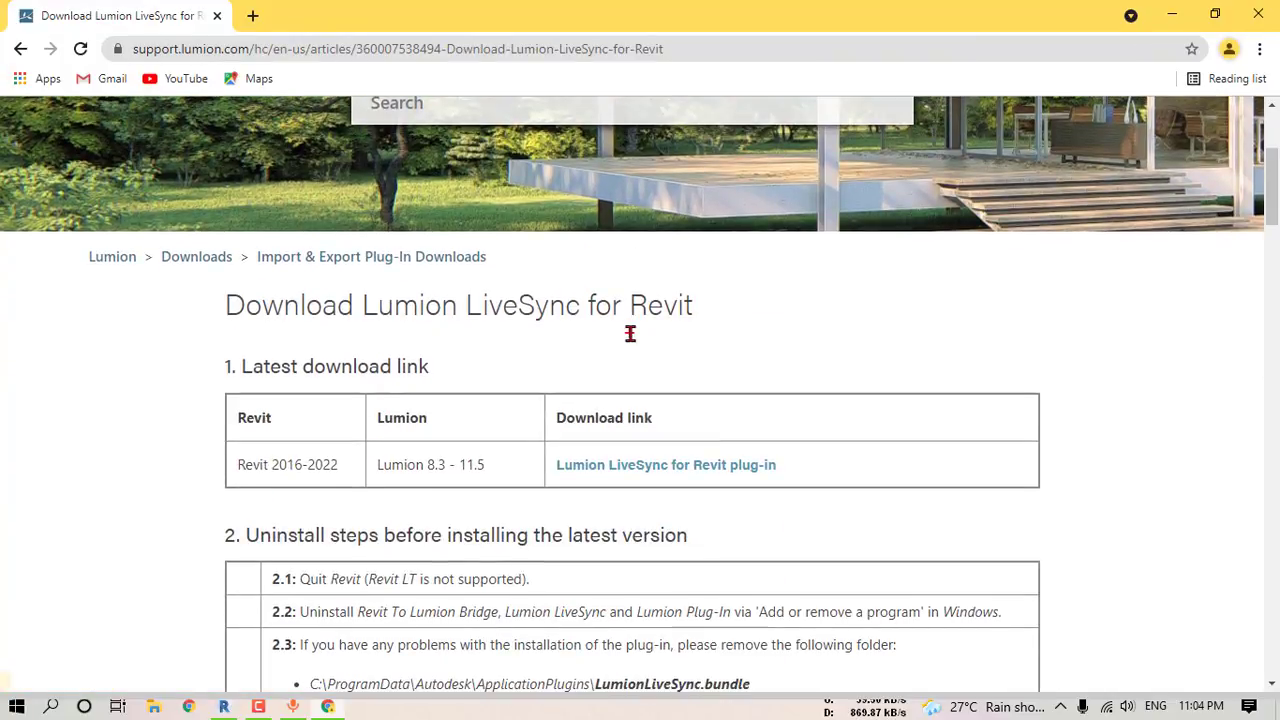
{"action": "left_click_drag", "start_coordinate": [546, 442], "coordinate": [829, 487]}
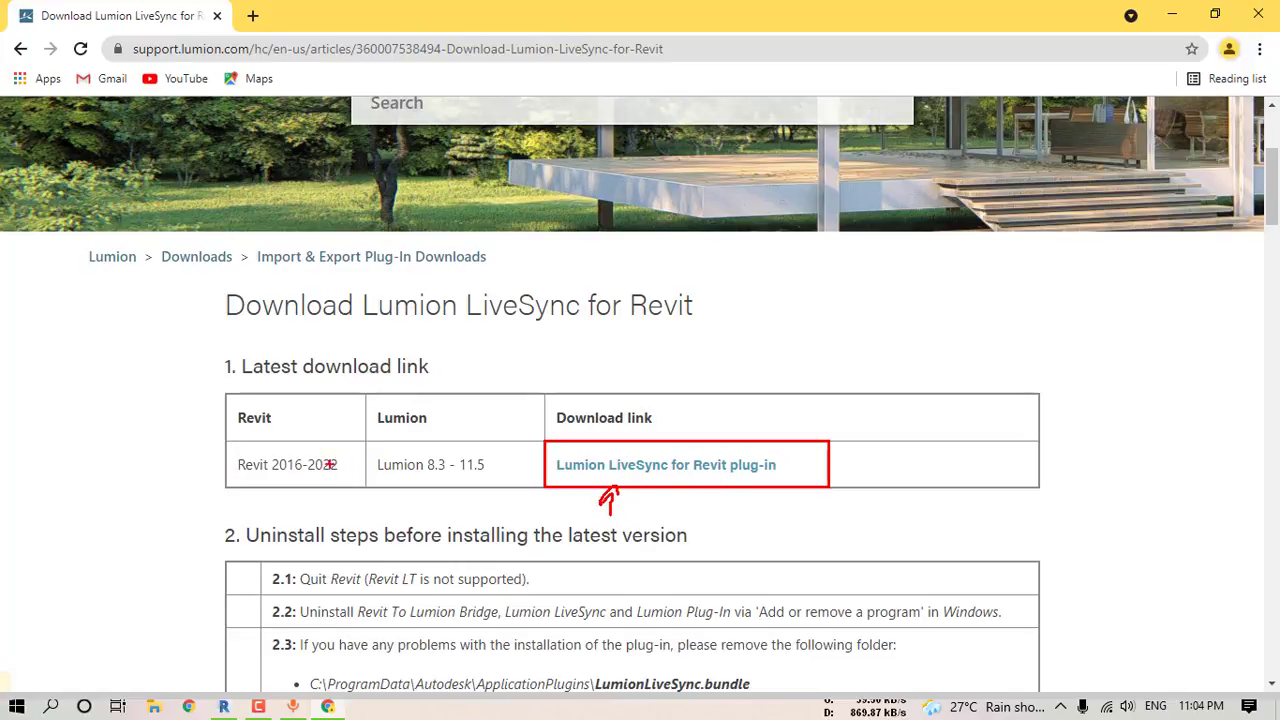
{"action": "mouse_move", "coordinate": [294, 454]}
{"action": "left_mouse_down"}
{"action": "mouse_move", "coordinate": [222, 472]}
{"action": "mouse_move", "coordinate": [372, 488]}
{"action": "mouse_move", "coordinate": [290, 450]}
{"action": "left_mouse_up"}
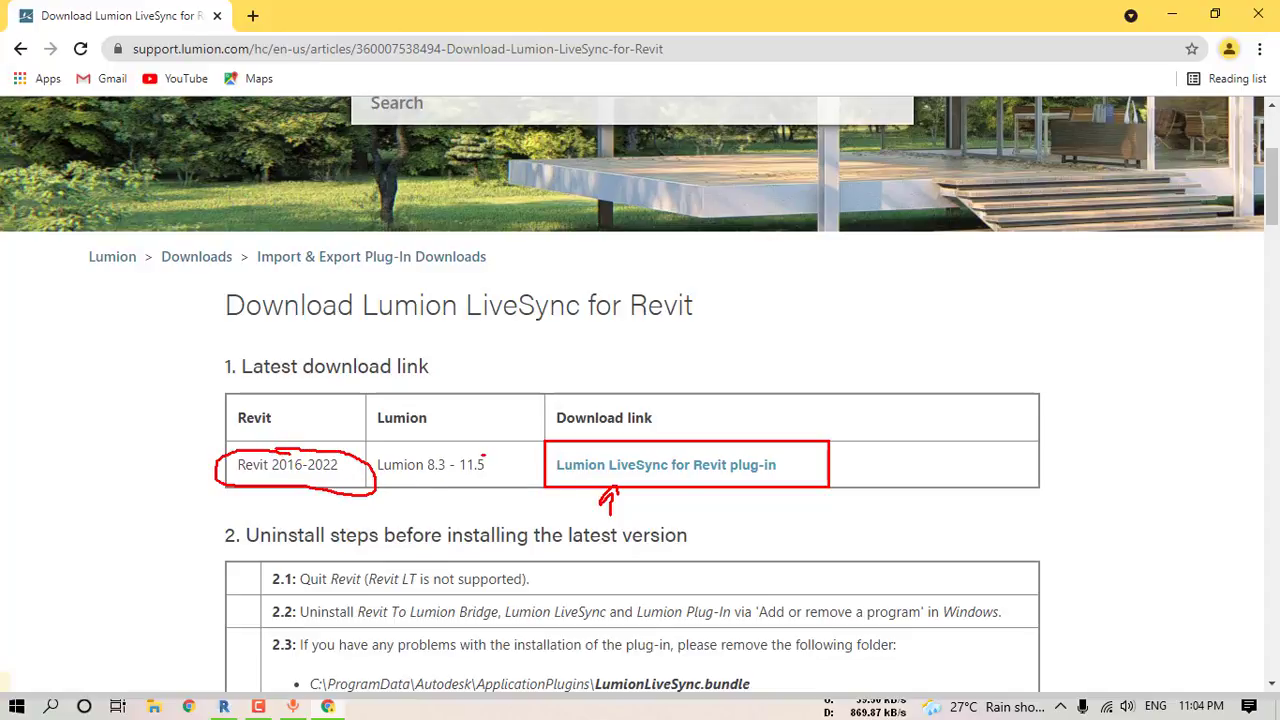
{"action": "left_click_drag", "start_coordinate": [484, 455], "coordinate": [498, 468]}
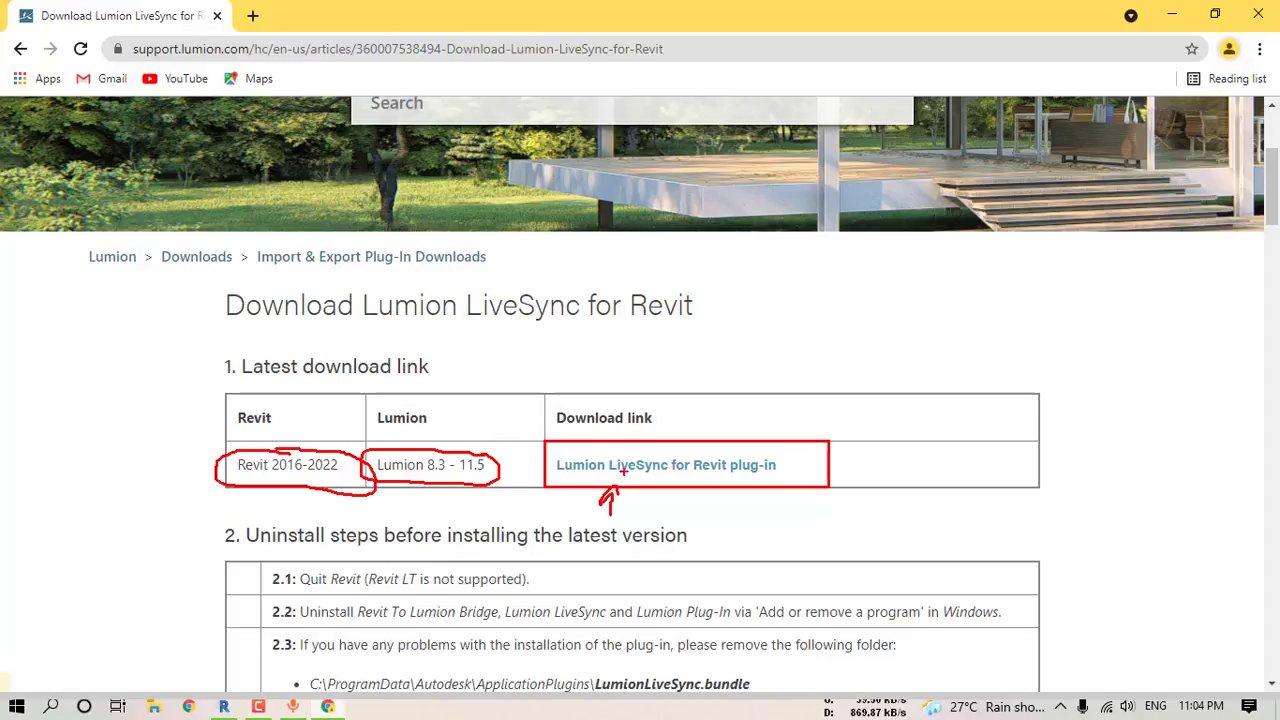
{"action": "key", "text": "Escape"}
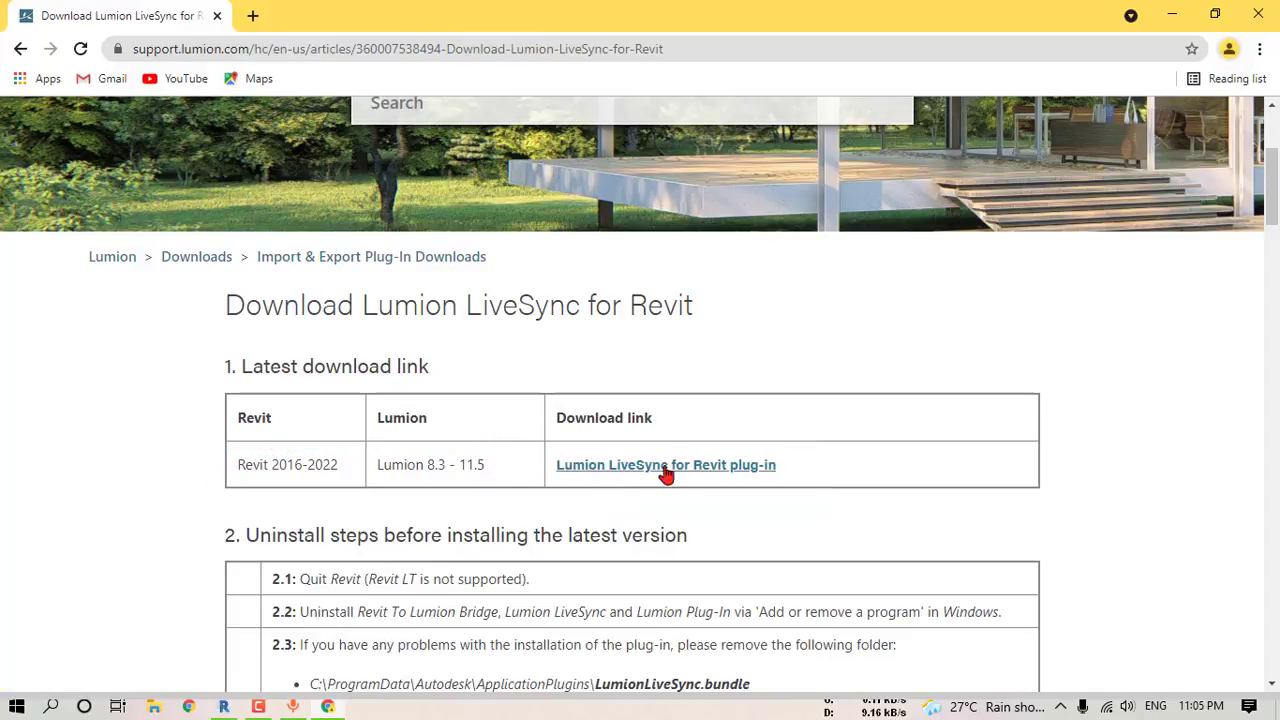
{"action": "left_click", "coordinate": [664, 466]}
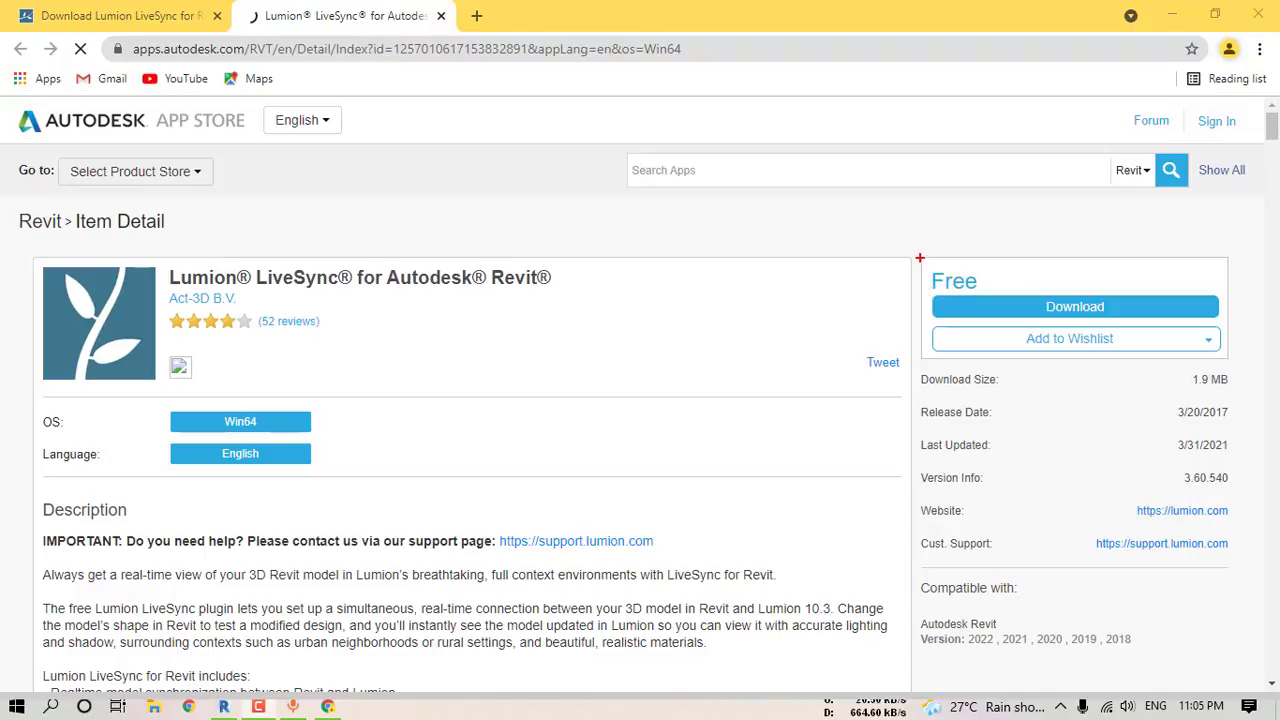
Step: Try to download the free Lumion LiveSync plug-in from the Autodesk App Store, dismiss the sign-in form and close the browser
{"action": "mouse_move", "coordinate": [916, 256]}
{"action": "left_mouse_down"}
{"action": "mouse_move", "coordinate": [978, 295]}
{"action": "mouse_move", "coordinate": [1242, 318]}
{"action": "left_mouse_up"}
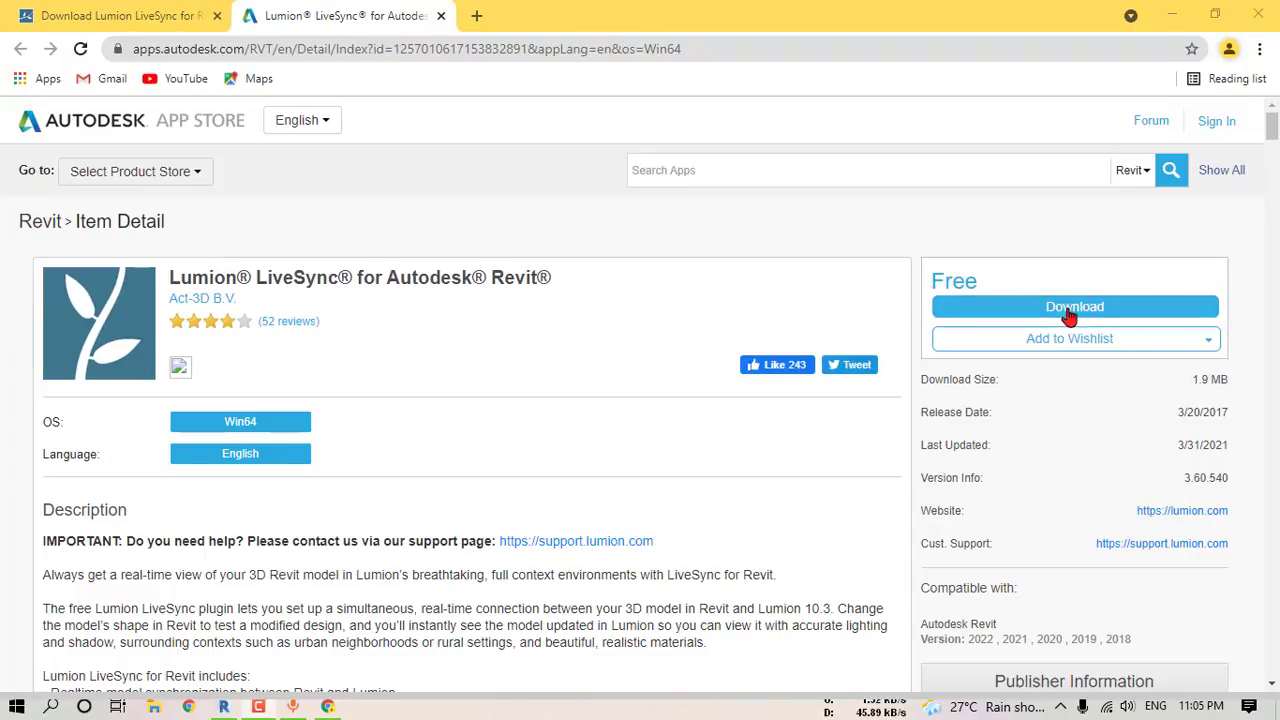
{"action": "left_click", "coordinate": [1078, 308]}
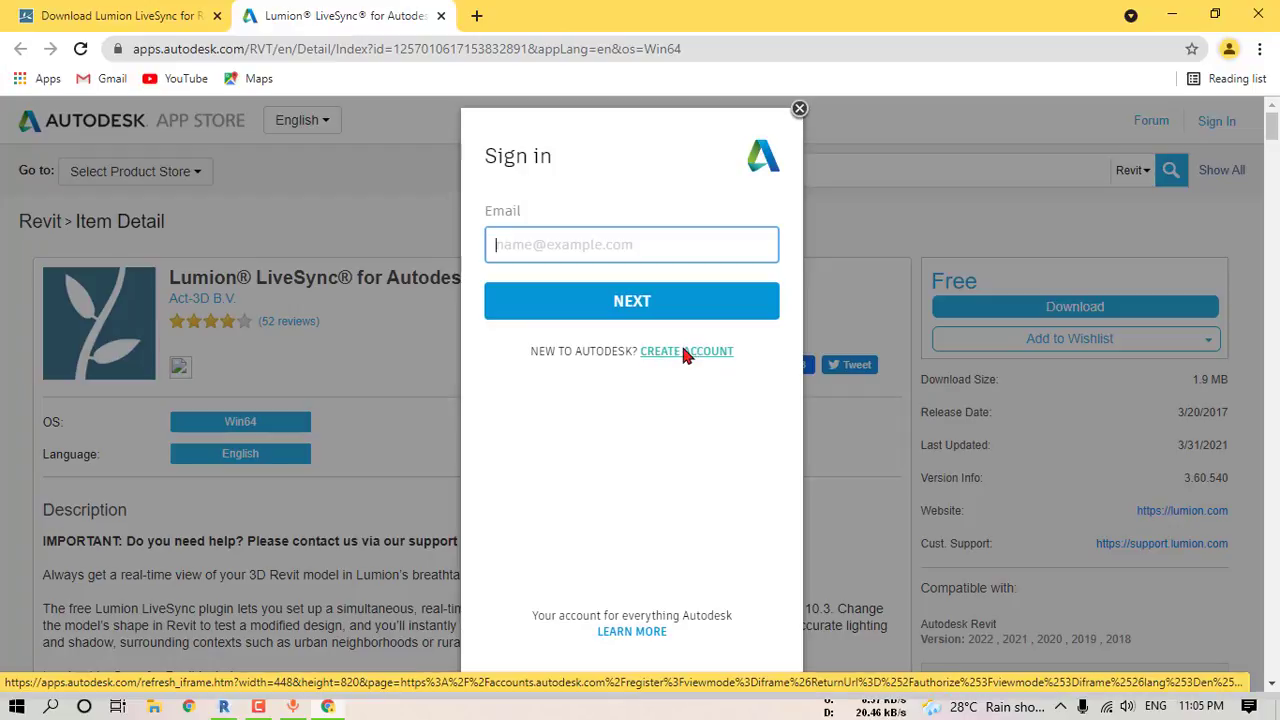
{"action": "left_click", "coordinate": [799, 108]}
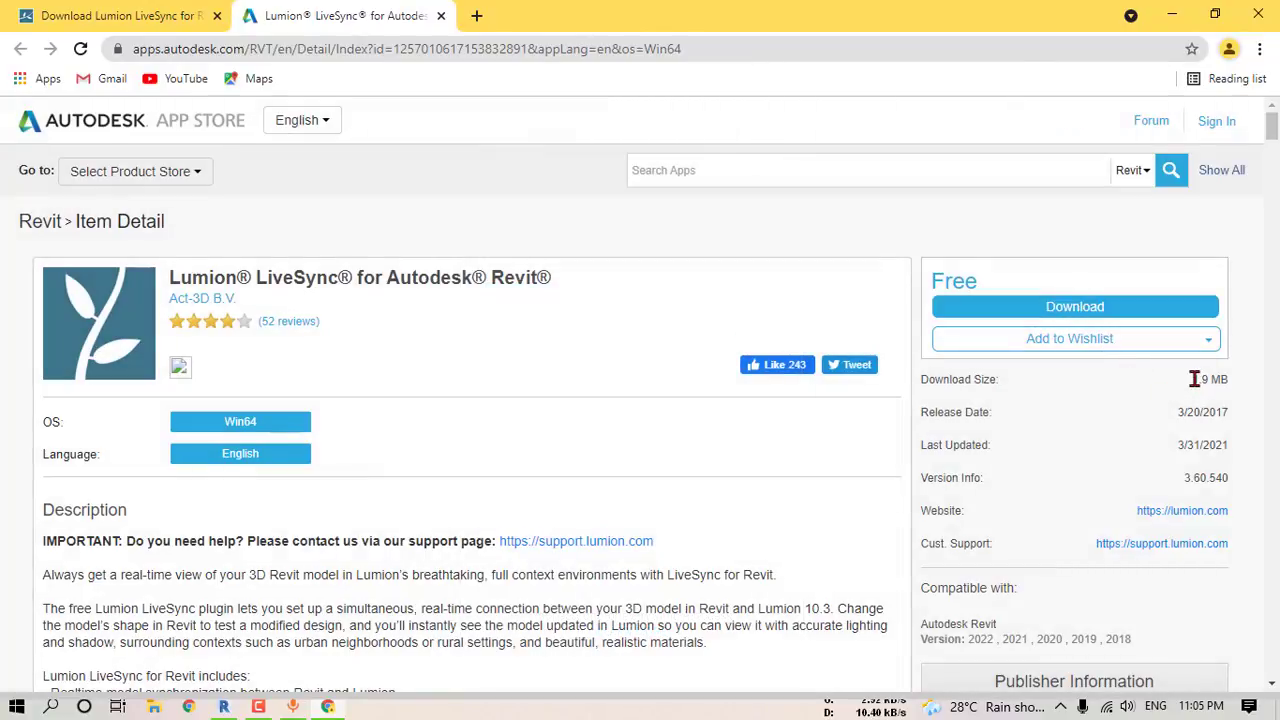
{"action": "left_click_drag", "start_coordinate": [1192, 380], "coordinate": [1238, 386]}
{"action": "left_click", "coordinate": [1258, 14]}
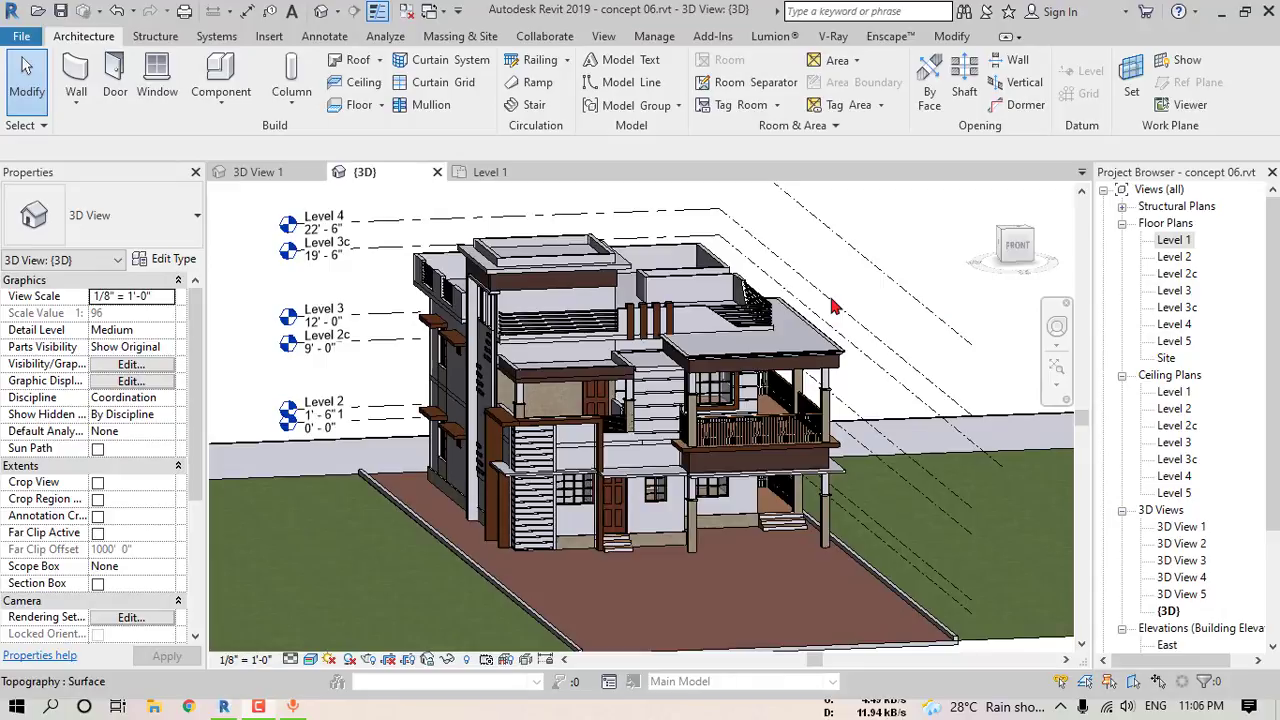
Step: Start the Lumion export of the 3D view with Base Point (project north), high surface smoothing, collected textures and exported nodes
{"action": "left_click", "coordinate": [772, 38]}
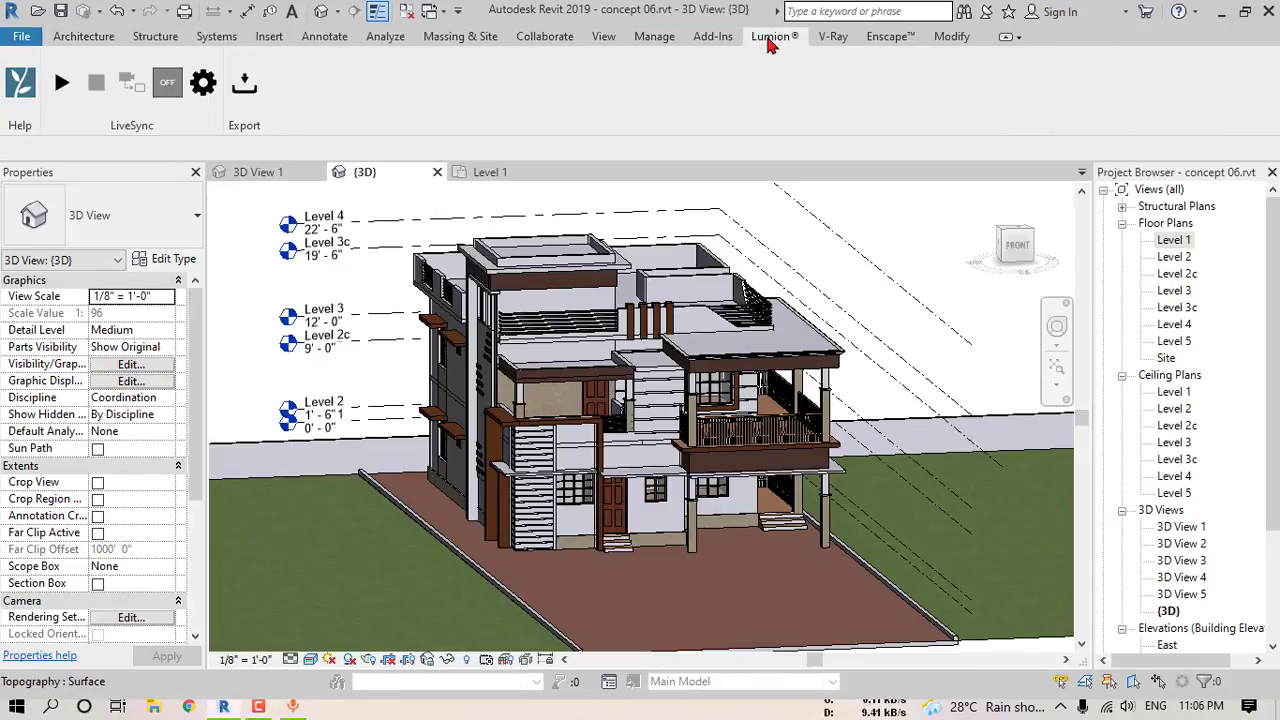
{"action": "left_click_drag", "start_coordinate": [222, 56], "coordinate": [282, 144], "text": "ctrl"}
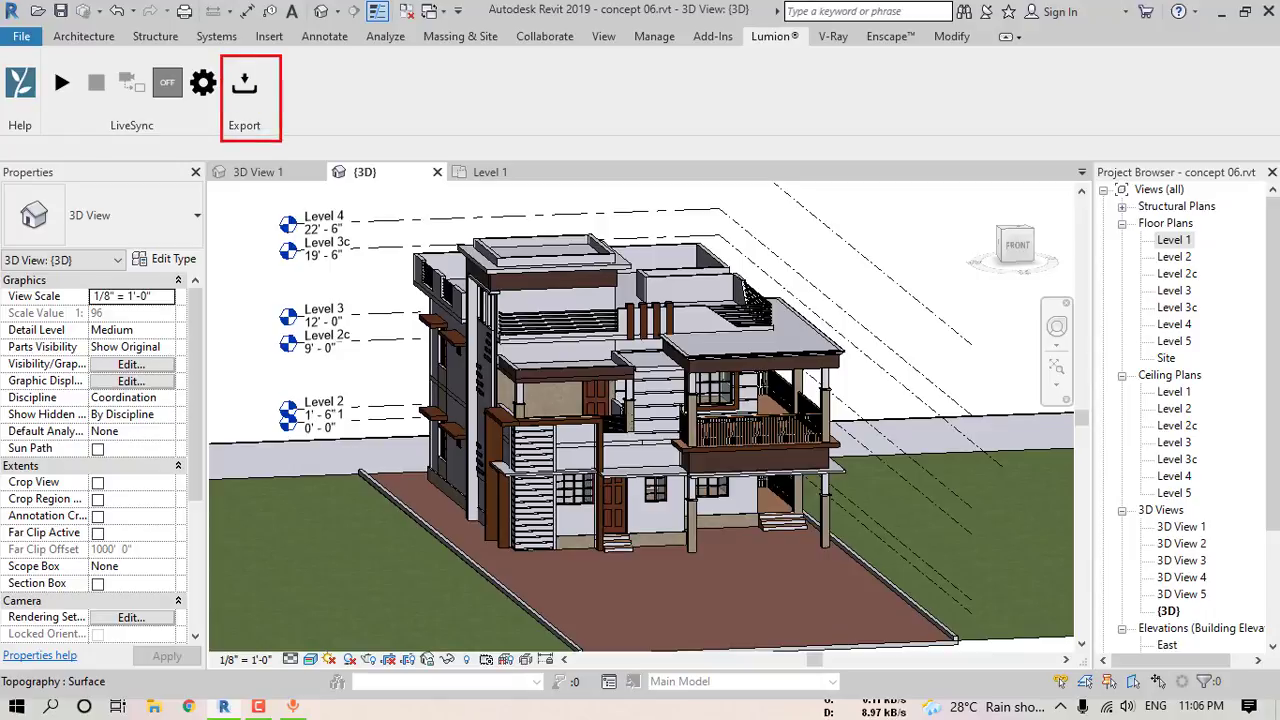
{"action": "left_click", "coordinate": [244, 85]}
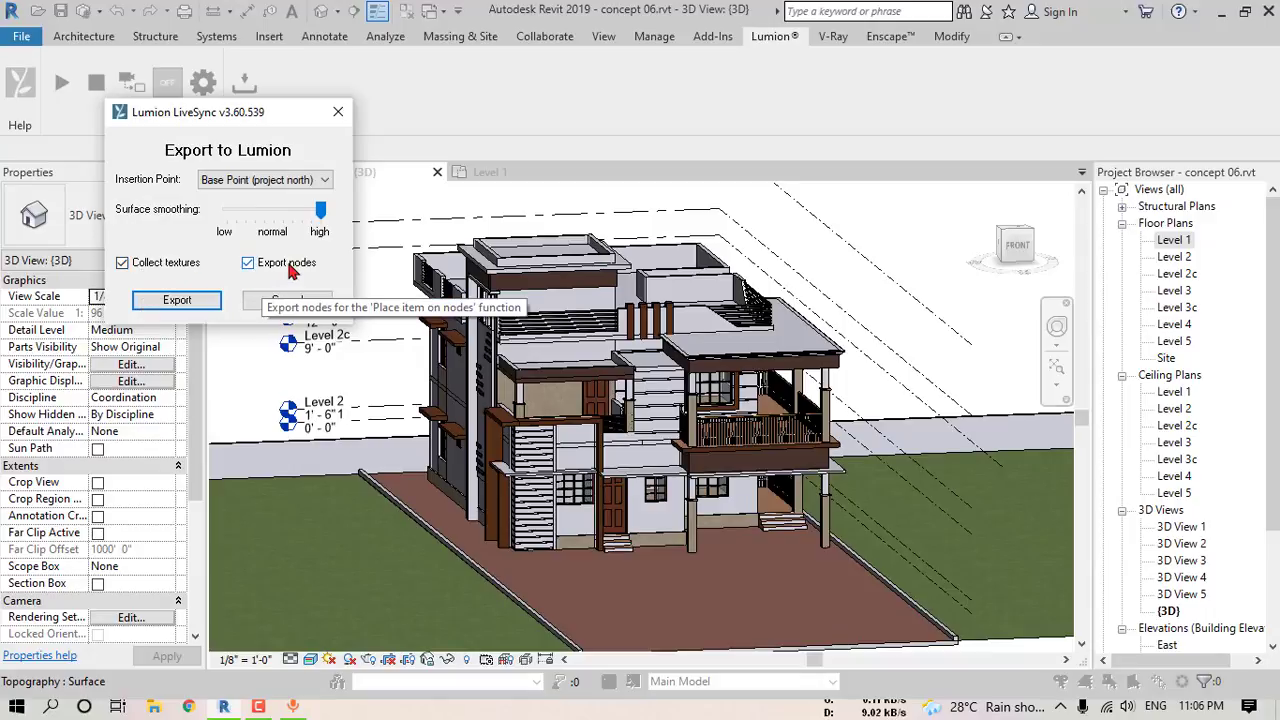
{"action": "left_click", "coordinate": [177, 300]}
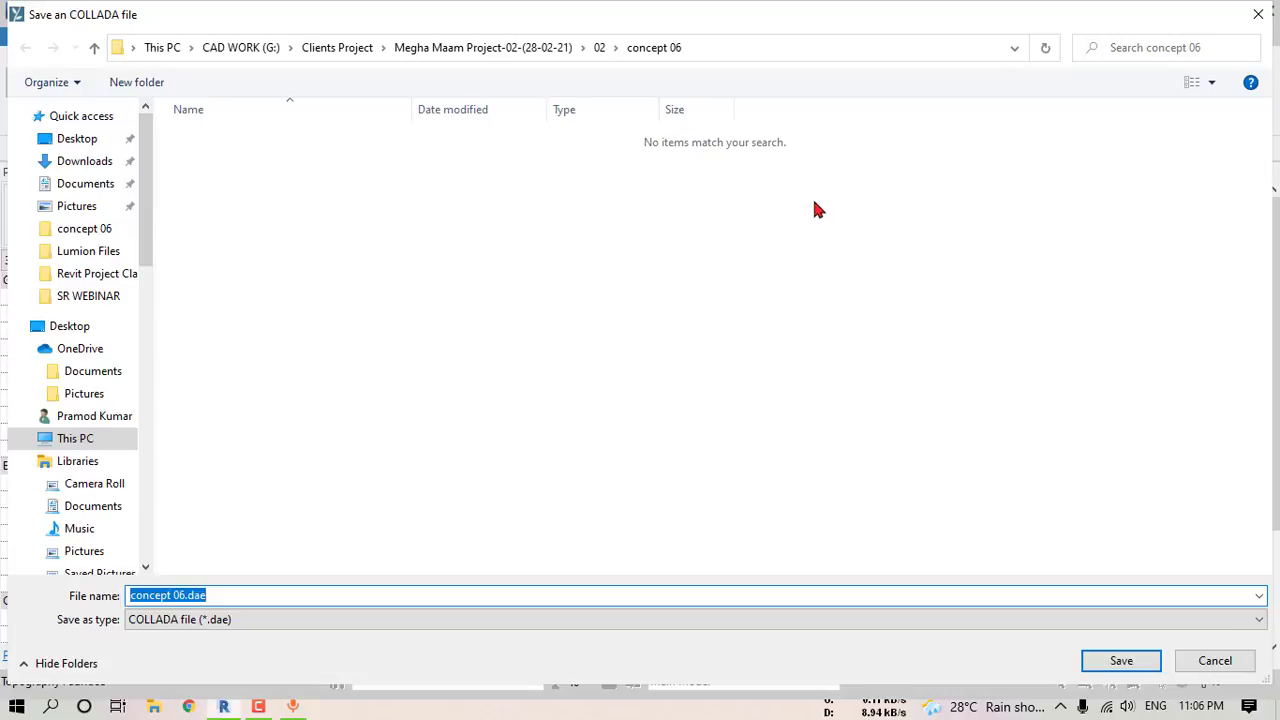
Step: Create a folder named lumion inside concept 06 and save the COLLADA export there as concept 06.dae
{"action": "right_click", "coordinate": [487, 292]}
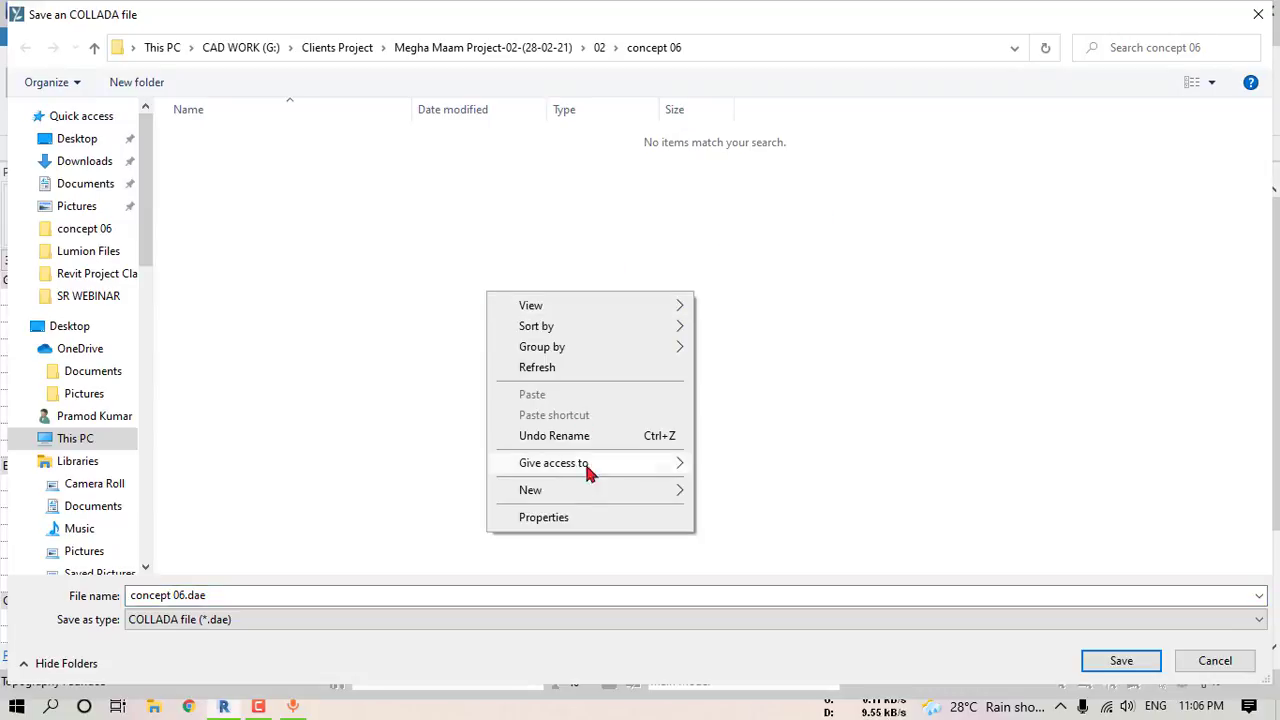
{"action": "mouse_move", "coordinate": [583, 481]}
{"action": "left_click", "coordinate": [758, 216]}
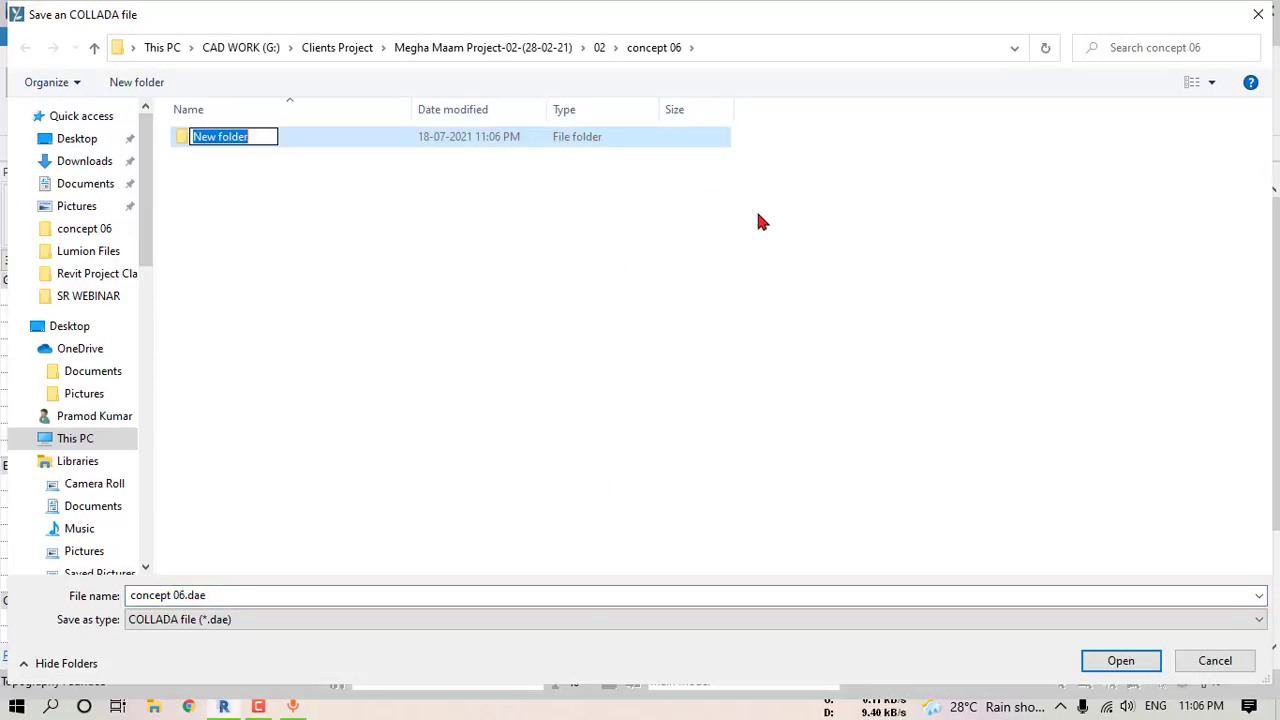
{"action": "type", "text": "lumion"}
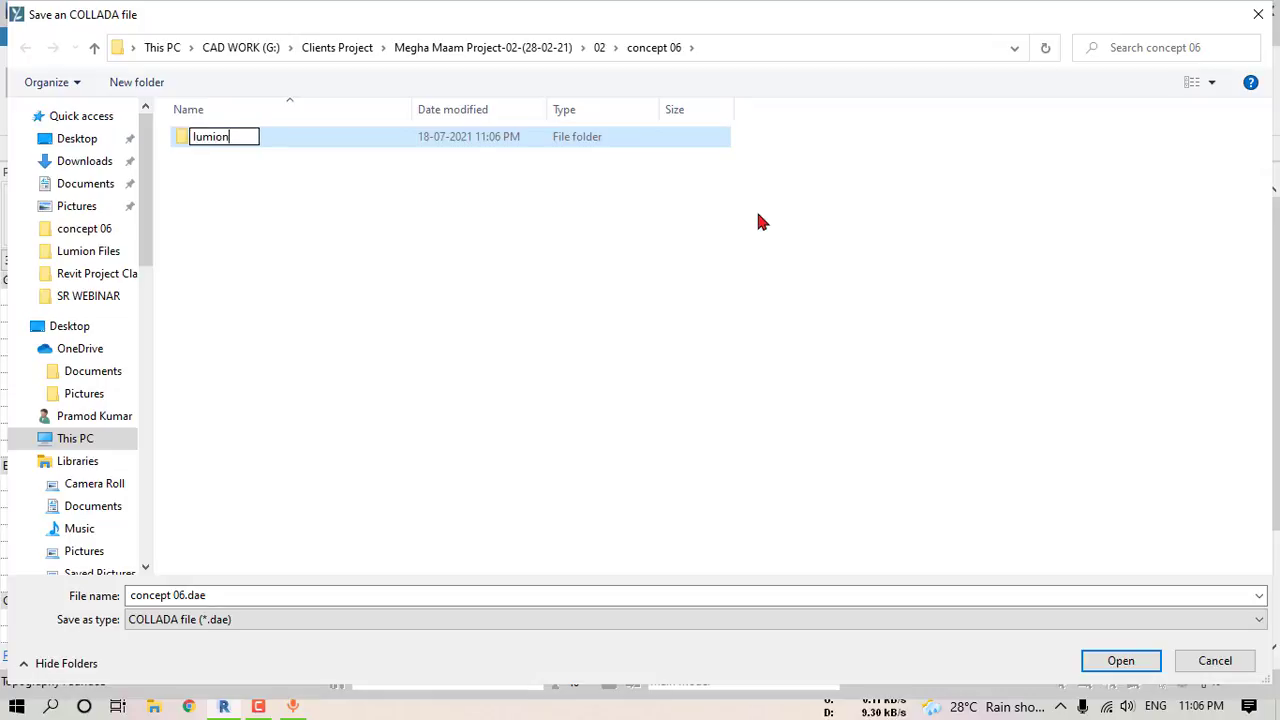
{"action": "key", "text": "Return"}
{"action": "key", "text": "Return"}
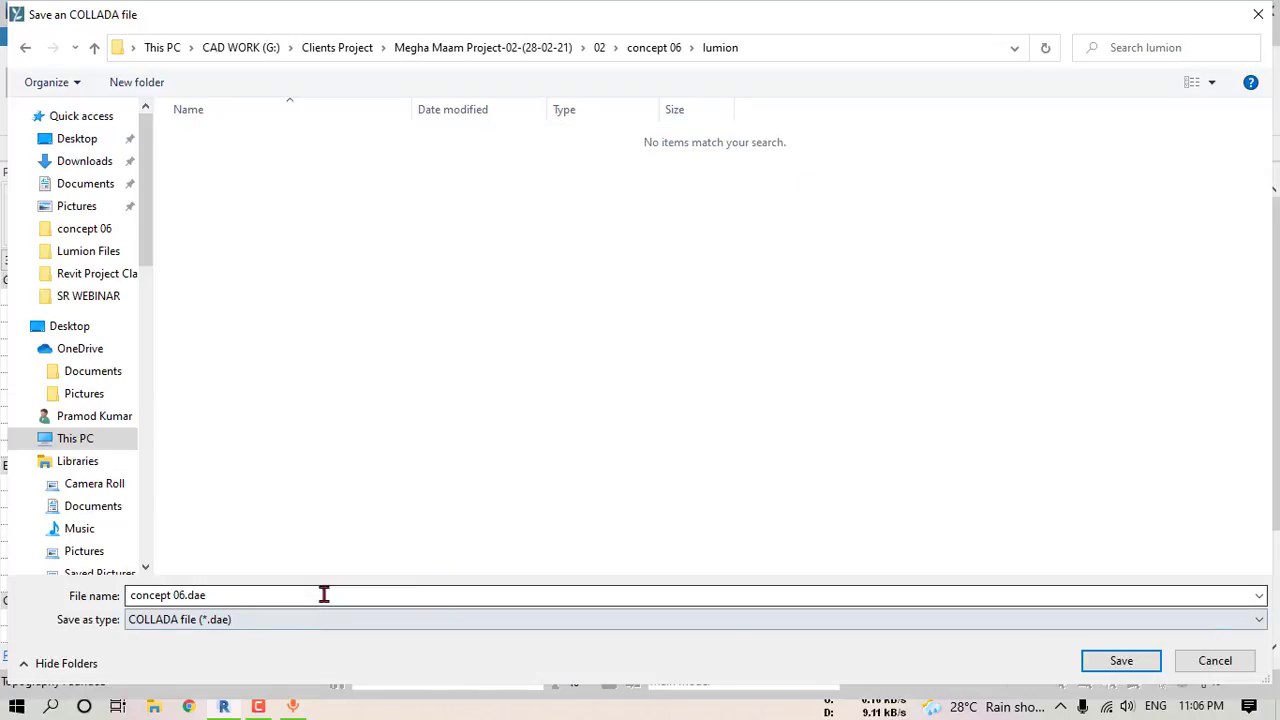
{"action": "left_click", "coordinate": [1100, 667]}
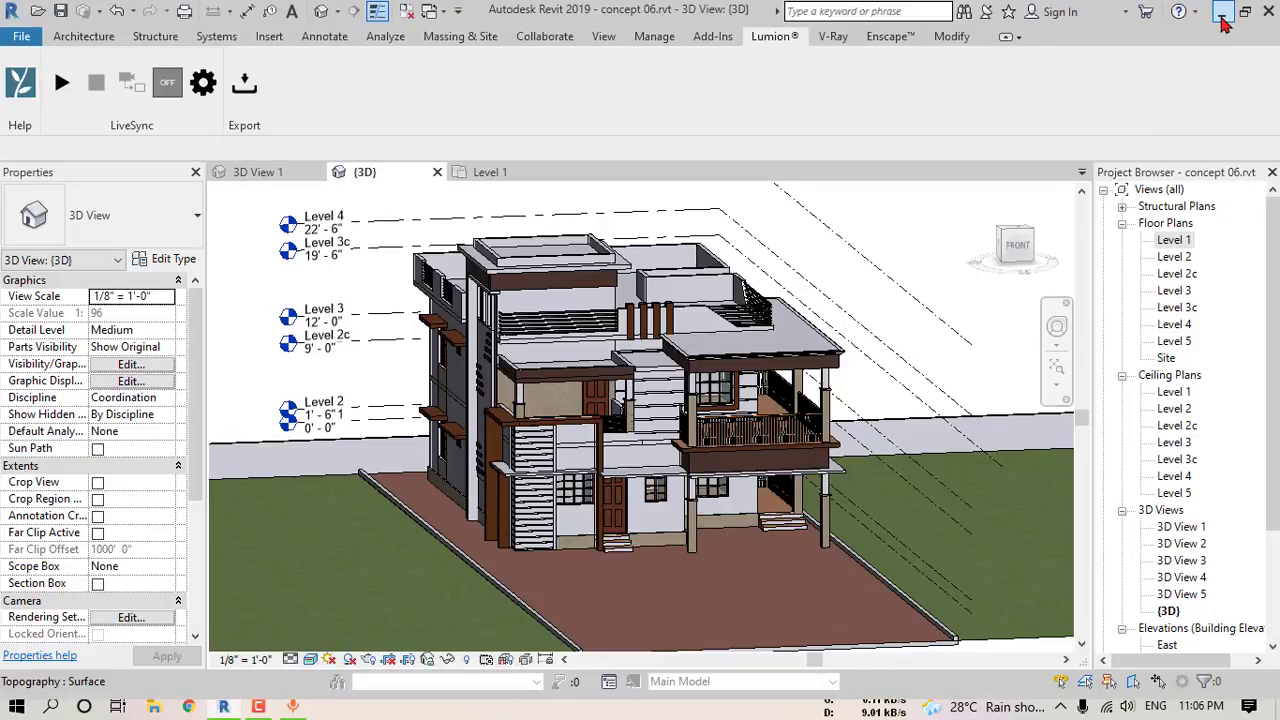
Step: Minimize Revit and launch Lumion from its desktop shortcut
{"action": "left_click", "coordinate": [1225, 14]}
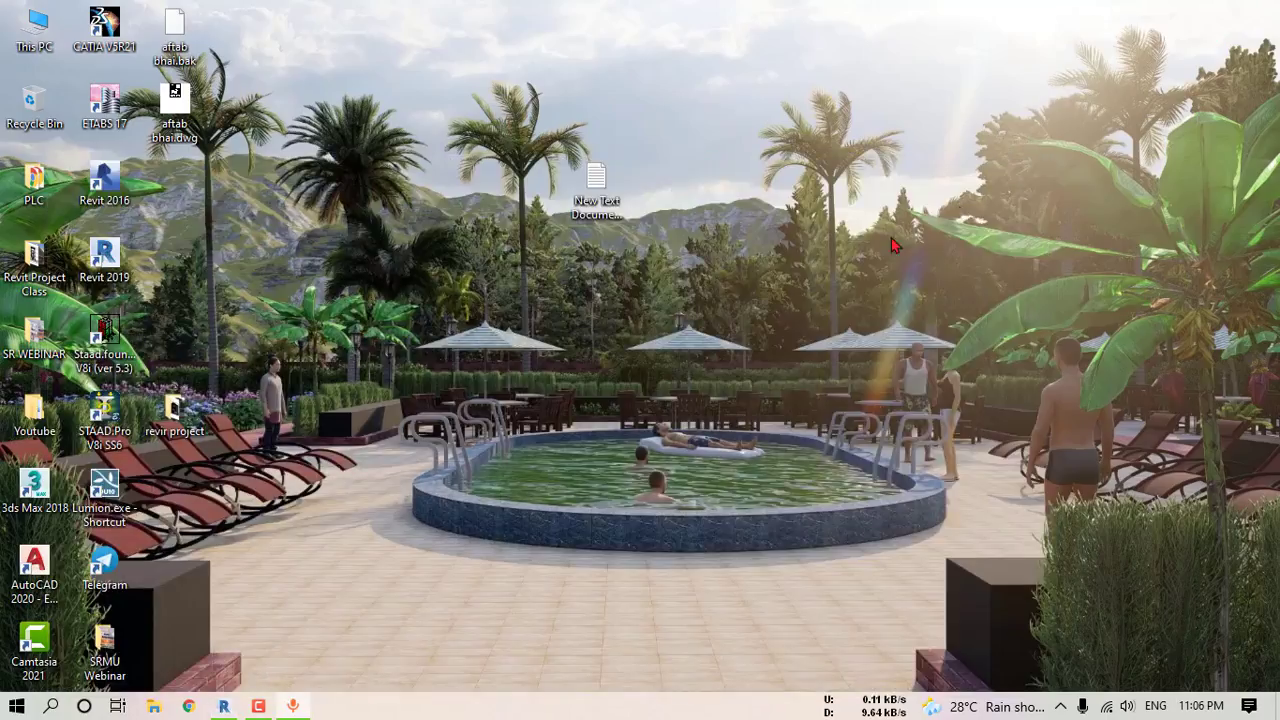
{"action": "left_click", "coordinate": [107, 511]}
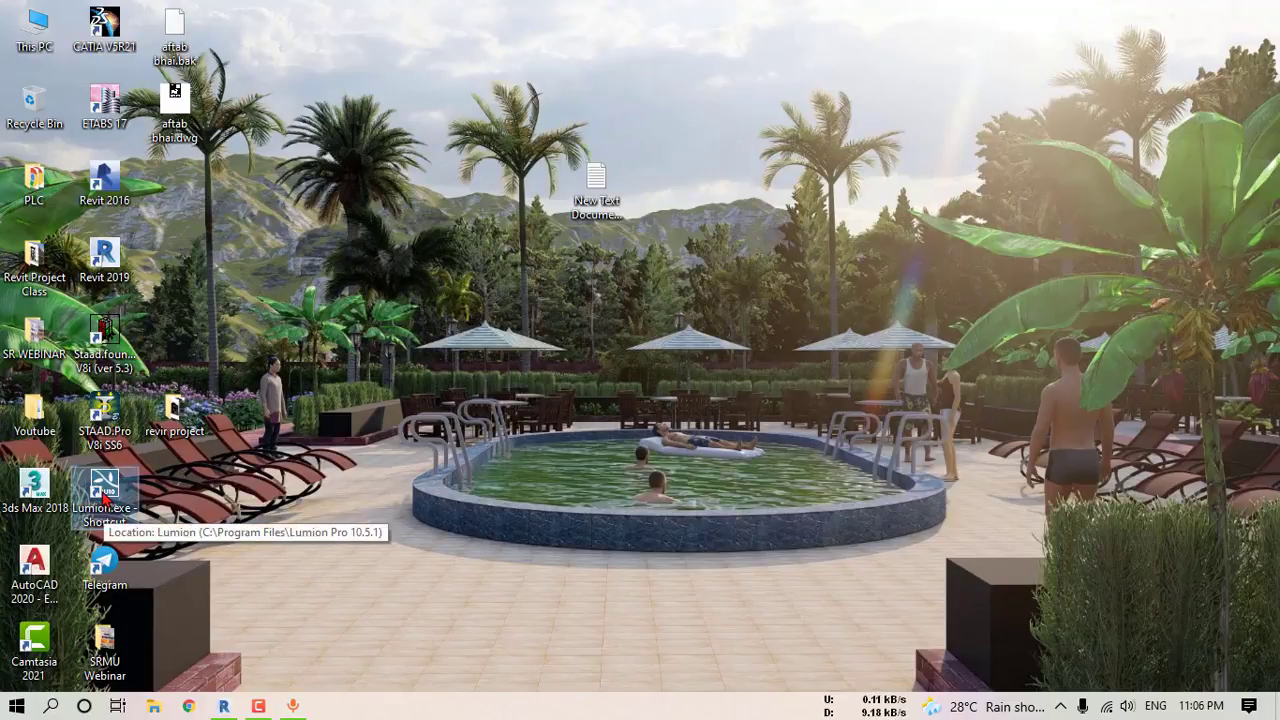
{"action": "double_click", "coordinate": [107, 505]}
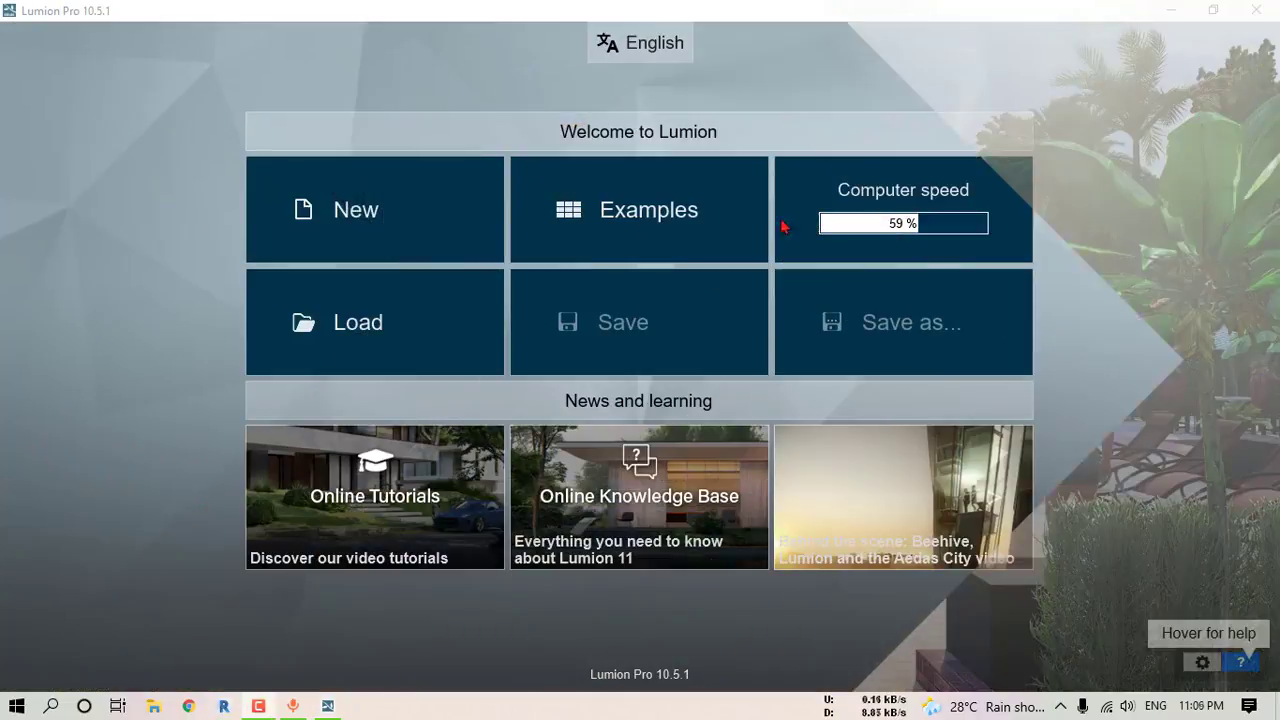
{"action": "left_click_drag", "start_coordinate": [239, 146], "coordinate": [512, 265], "text": "ctrl"}
{"action": "key", "text": "Escape"}
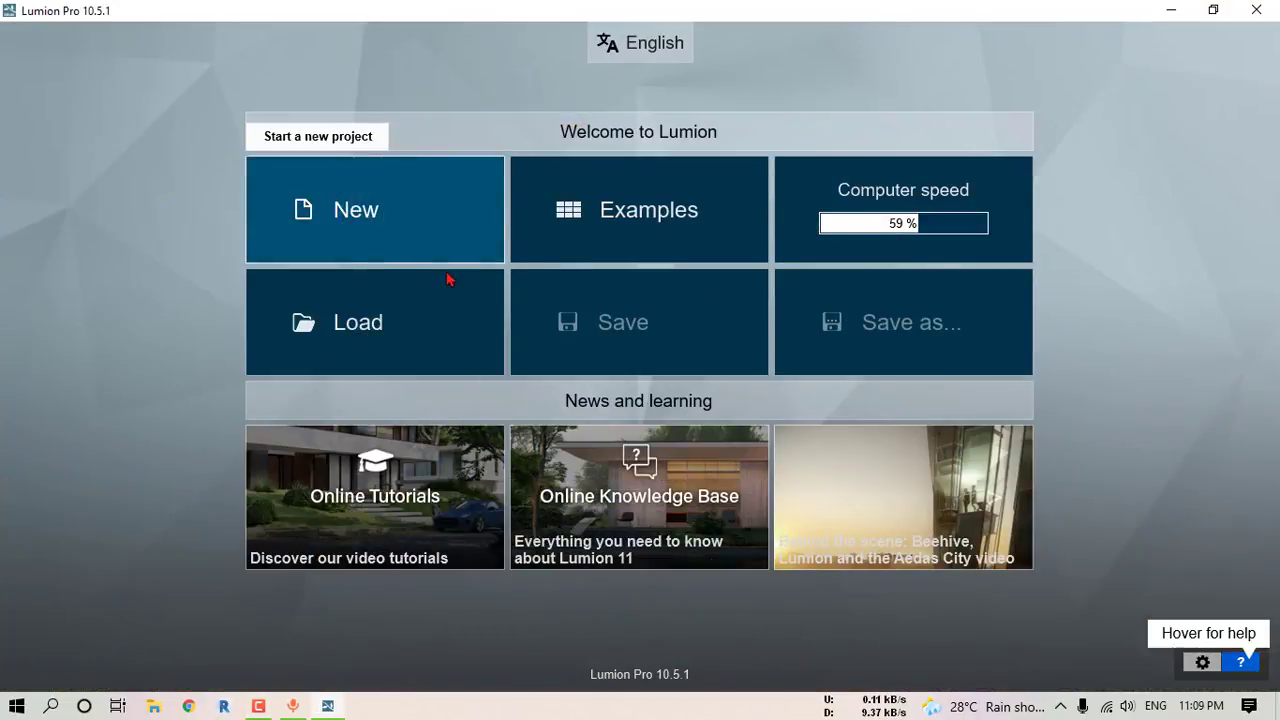
Step: Create a new Lumion project from the Tropical Environment template without selecting a model
{"action": "left_click", "coordinate": [395, 214]}
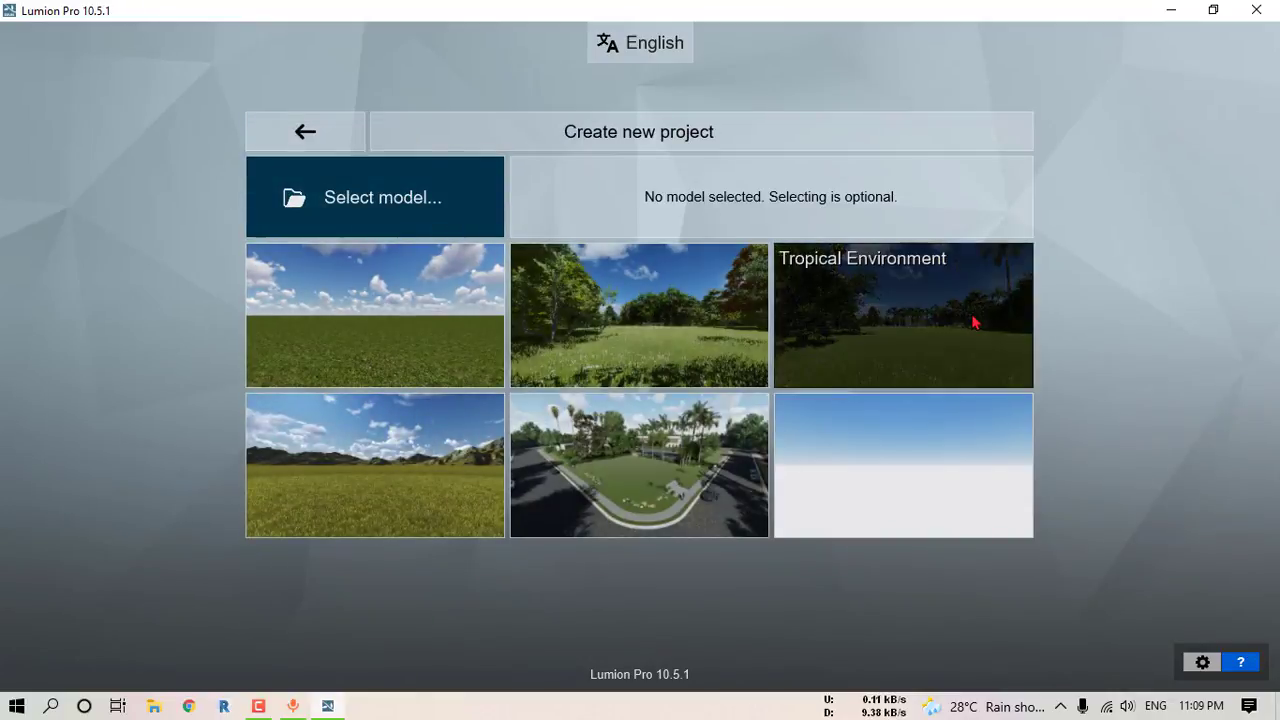
{"action": "left_click", "coordinate": [873, 313]}
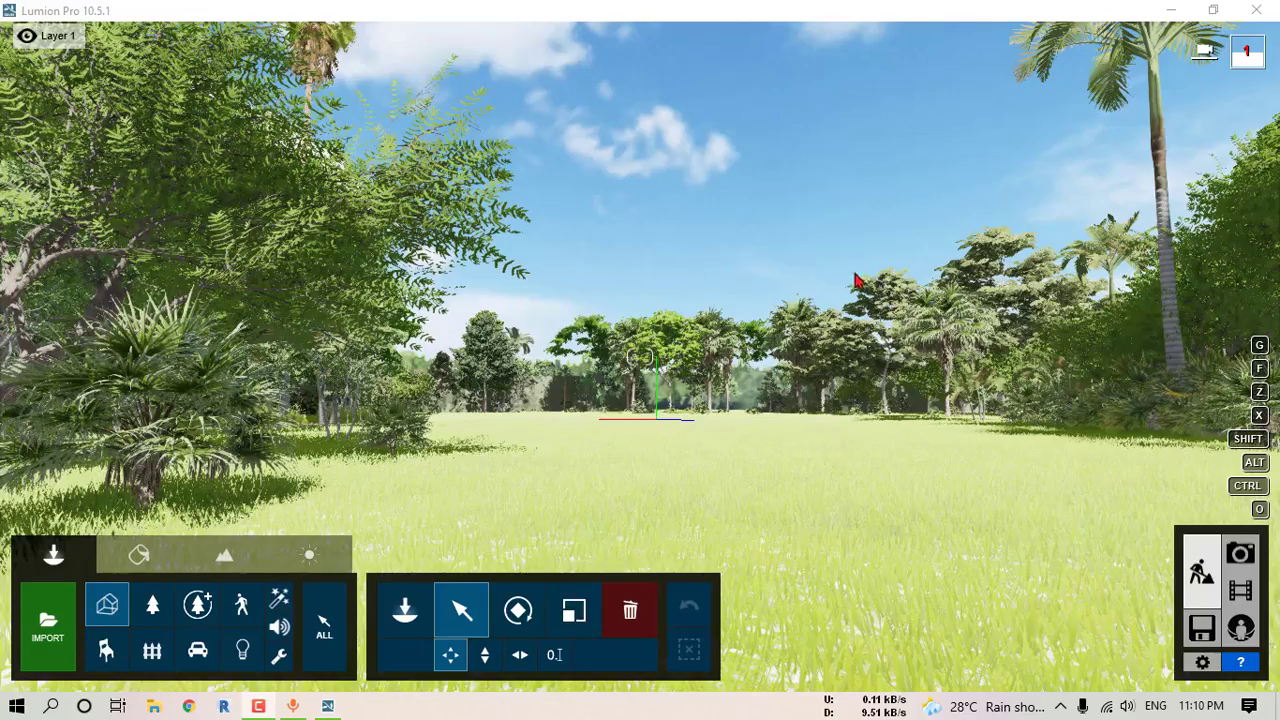
{"action": "left_click", "coordinate": [732, 400]}
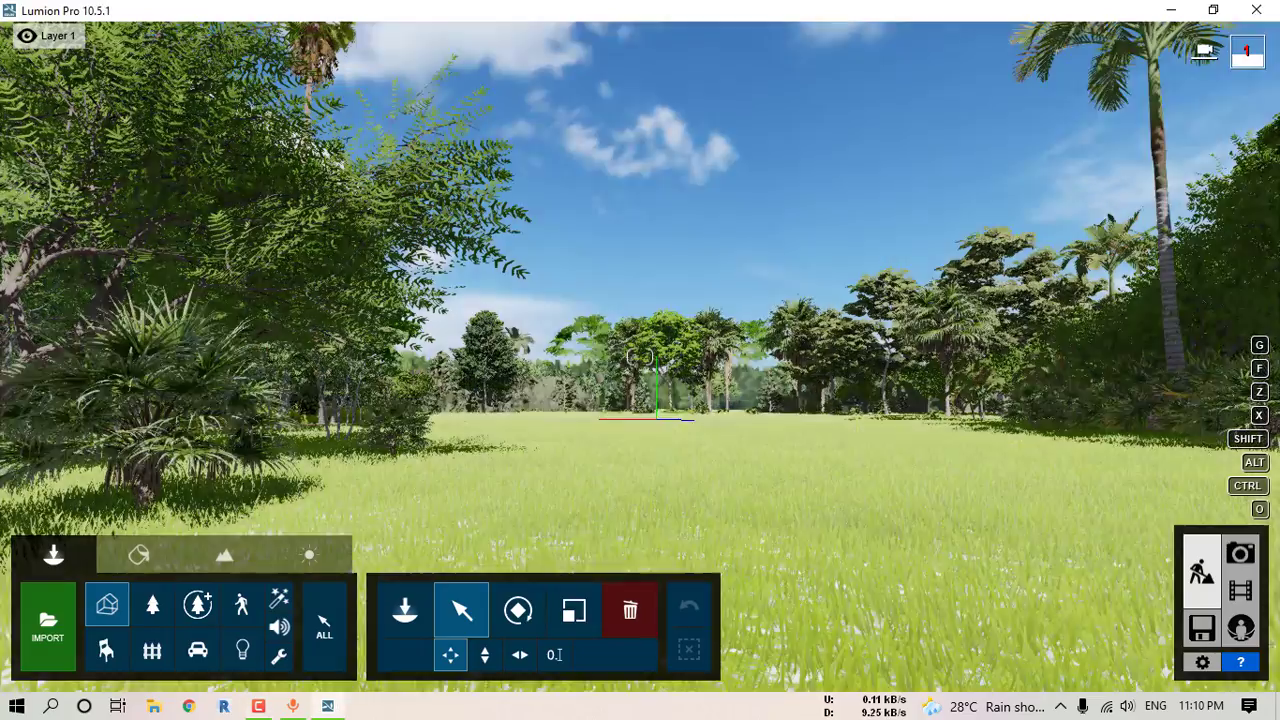
{"action": "right_click_drag", "start_coordinate": [729, 312], "coordinate": [732, 362]}
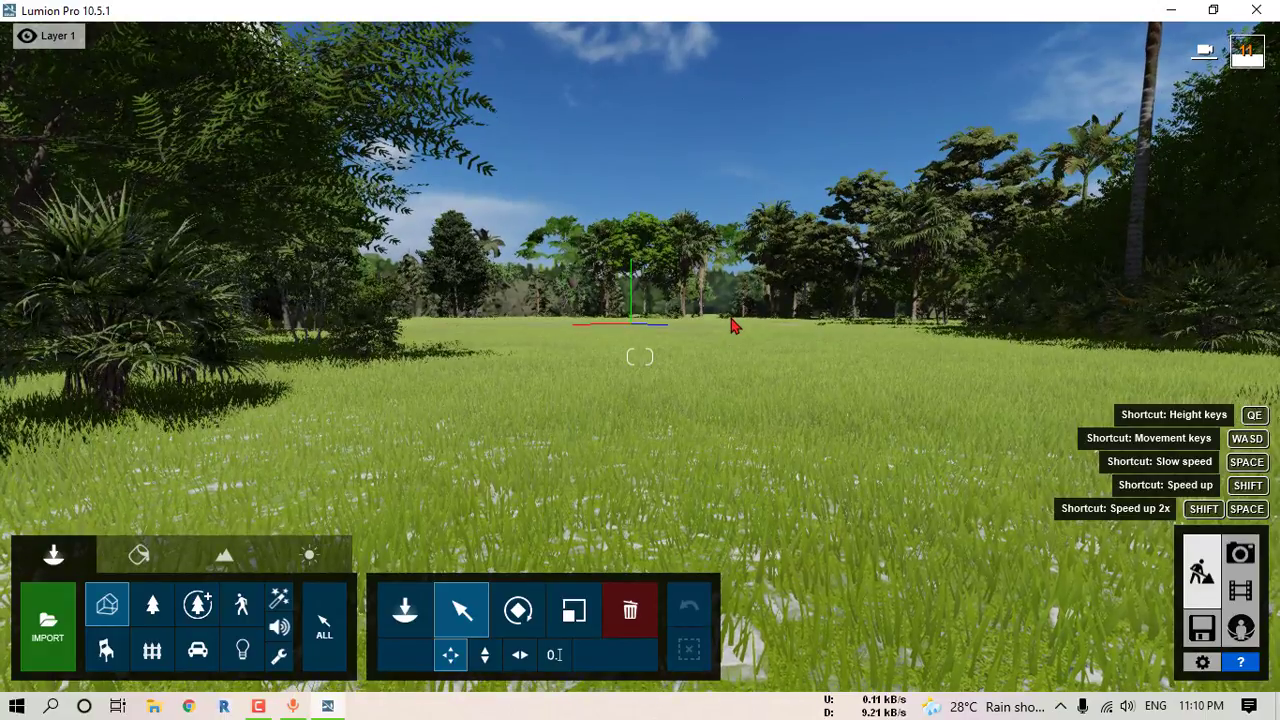
Step: Choose concept 06.dae from the lumion folder inside concept 06 as the model to import
{"action": "key", "text": "w"}
{"action": "mouse_move", "coordinate": [656, 319]}
{"action": "right_mouse_down"}
{"action": "mouse_move", "coordinate": [656, 270]}
{"action": "mouse_move", "coordinate": [674, 304]}
{"action": "right_mouse_up"}
{"action": "key", "text": "q"}
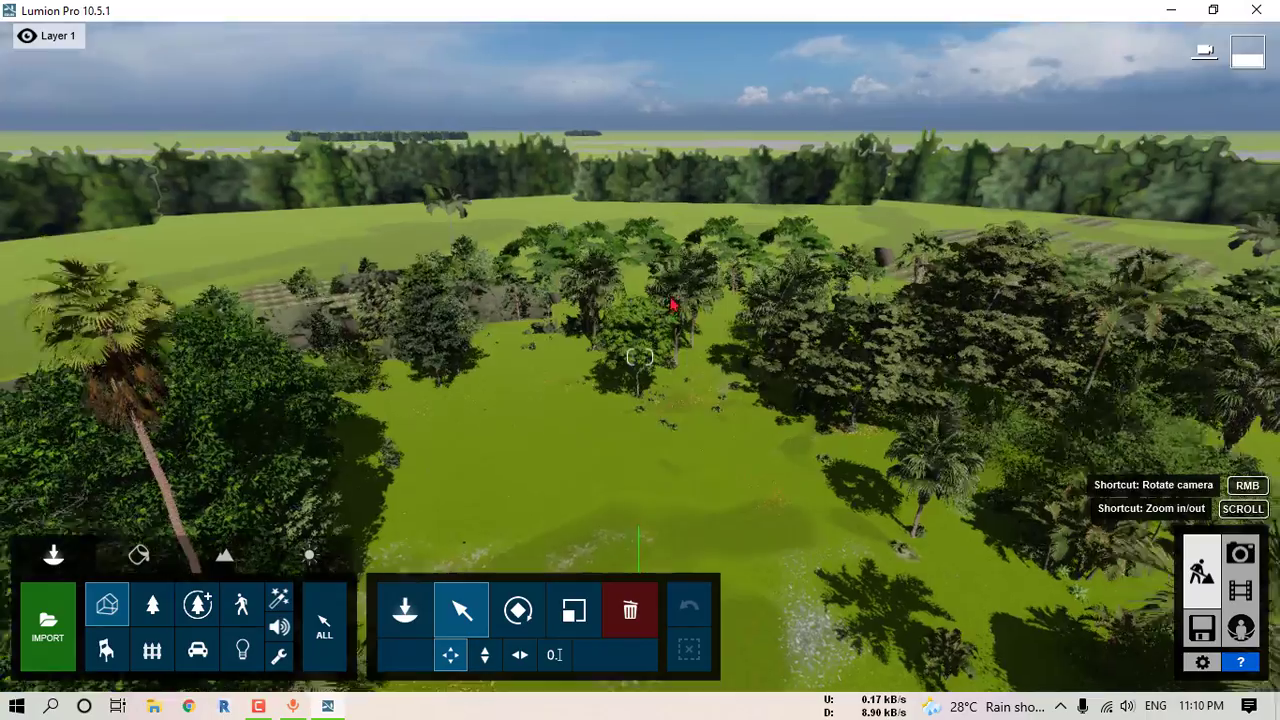
{"action": "right_click_drag", "start_coordinate": [684, 447], "coordinate": [670, 240]}
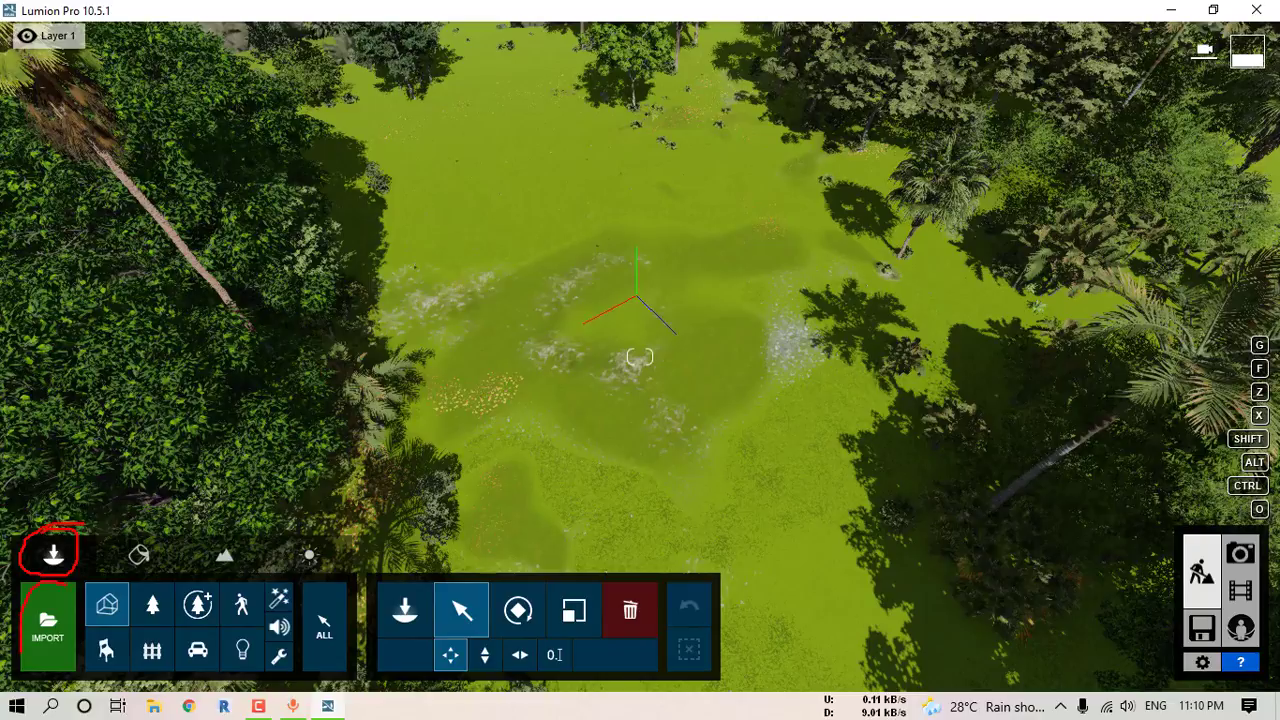
{"action": "left_click", "coordinate": [47, 615]}
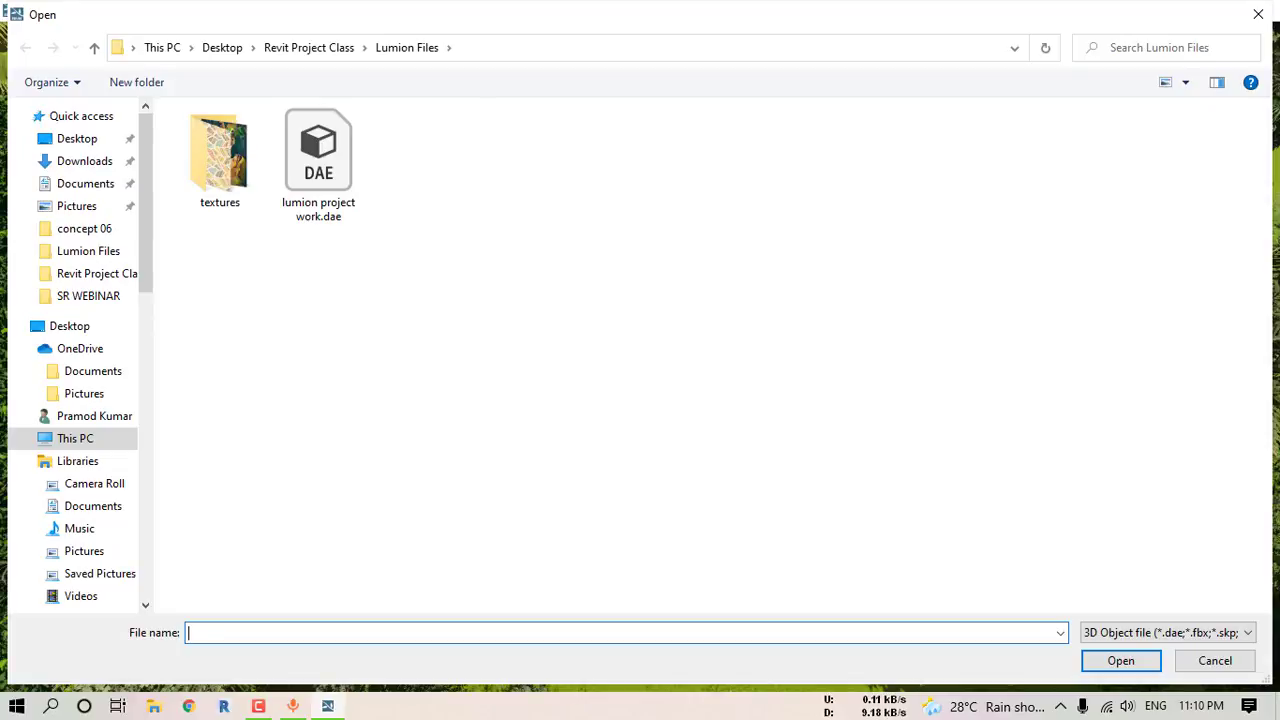
{"action": "left_click", "coordinate": [84, 228]}
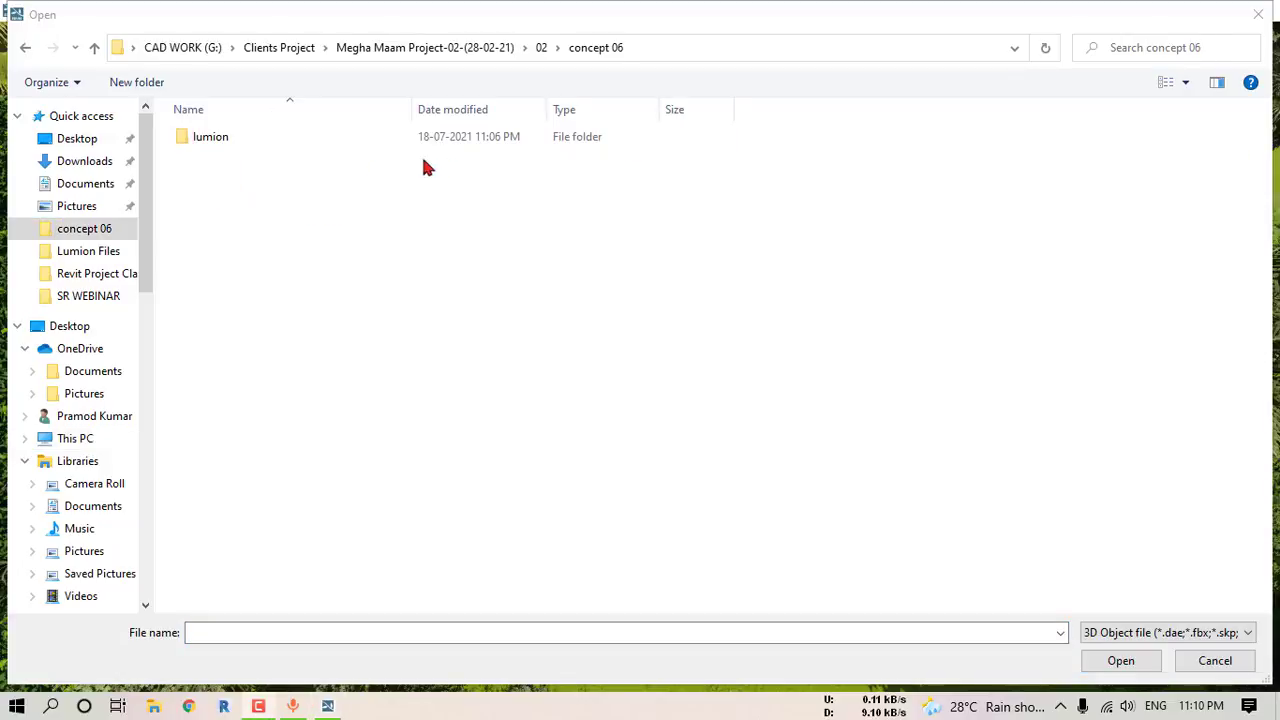
{"action": "double_click", "coordinate": [236, 146]}
{"action": "left_click", "coordinate": [272, 165]}
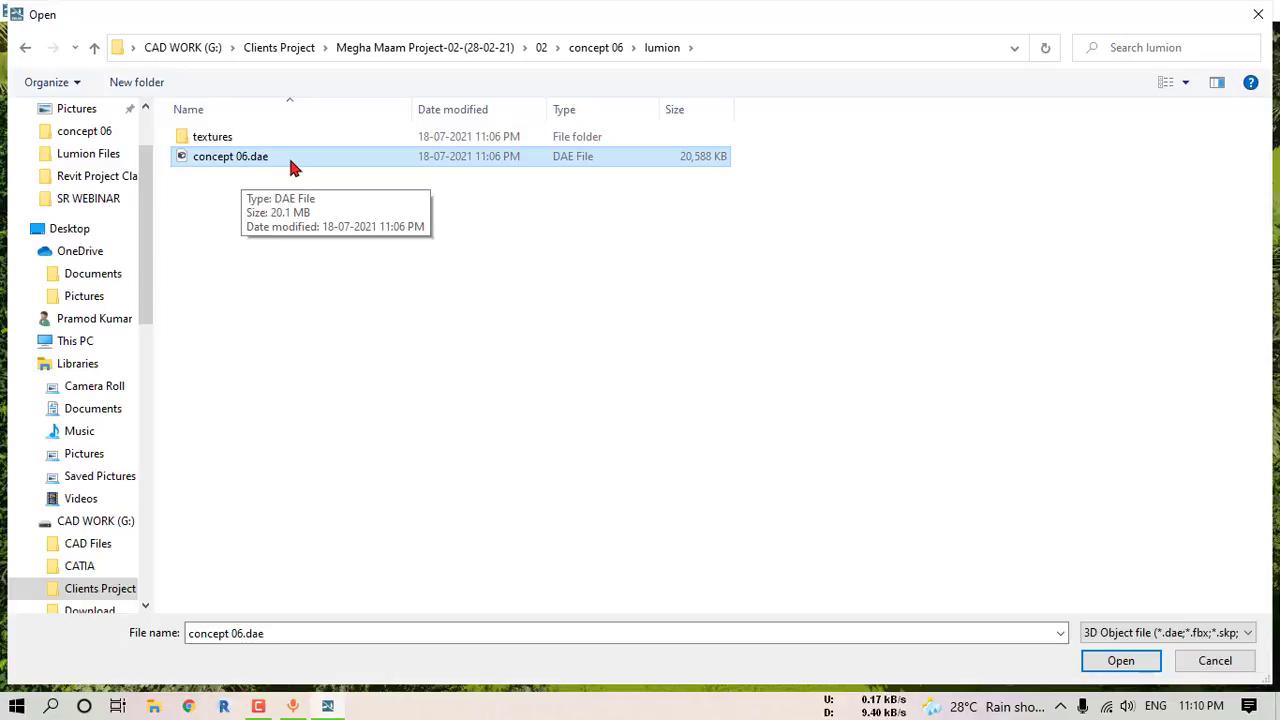
{"action": "left_click", "coordinate": [1118, 662]}
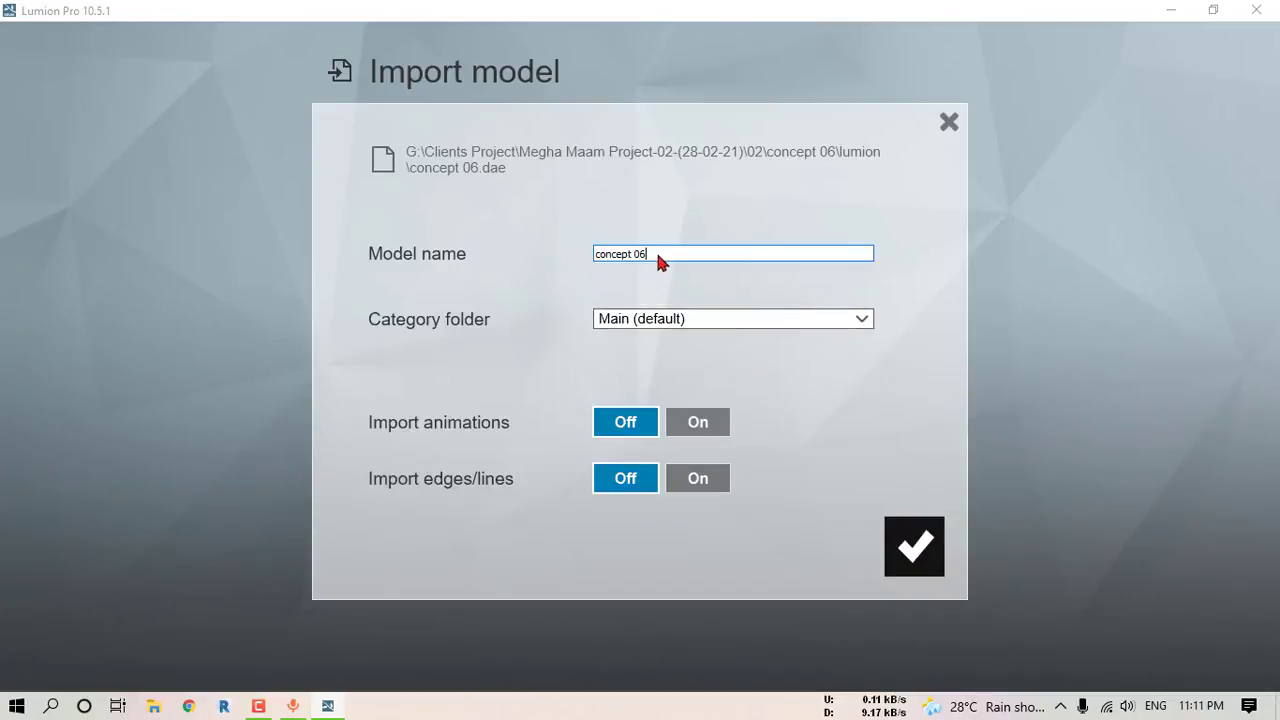
Step: Import the model under the name Youtube_tut and place the house in the middle of the clearing
{"action": "left_click_drag", "start_coordinate": [674, 252], "coordinate": [557, 262]}
{"action": "type", "text": "Youtube"}
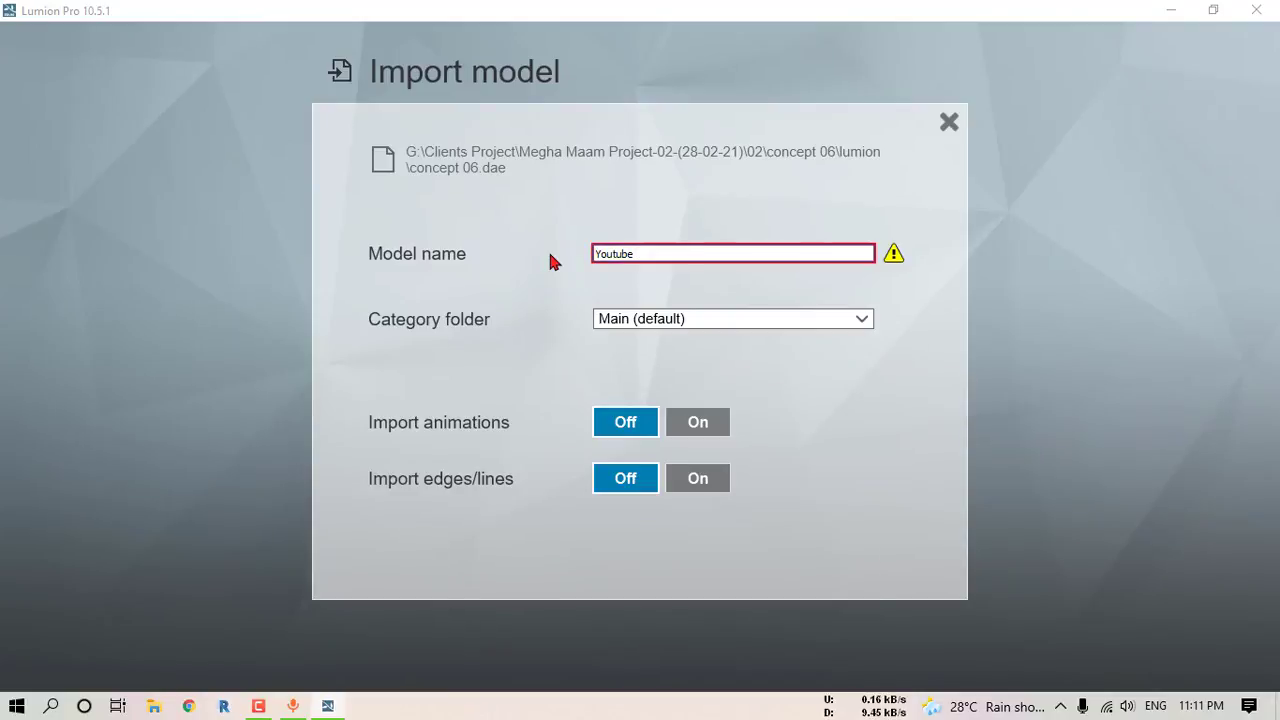
{"action": "key", "text": "BackSpace"}
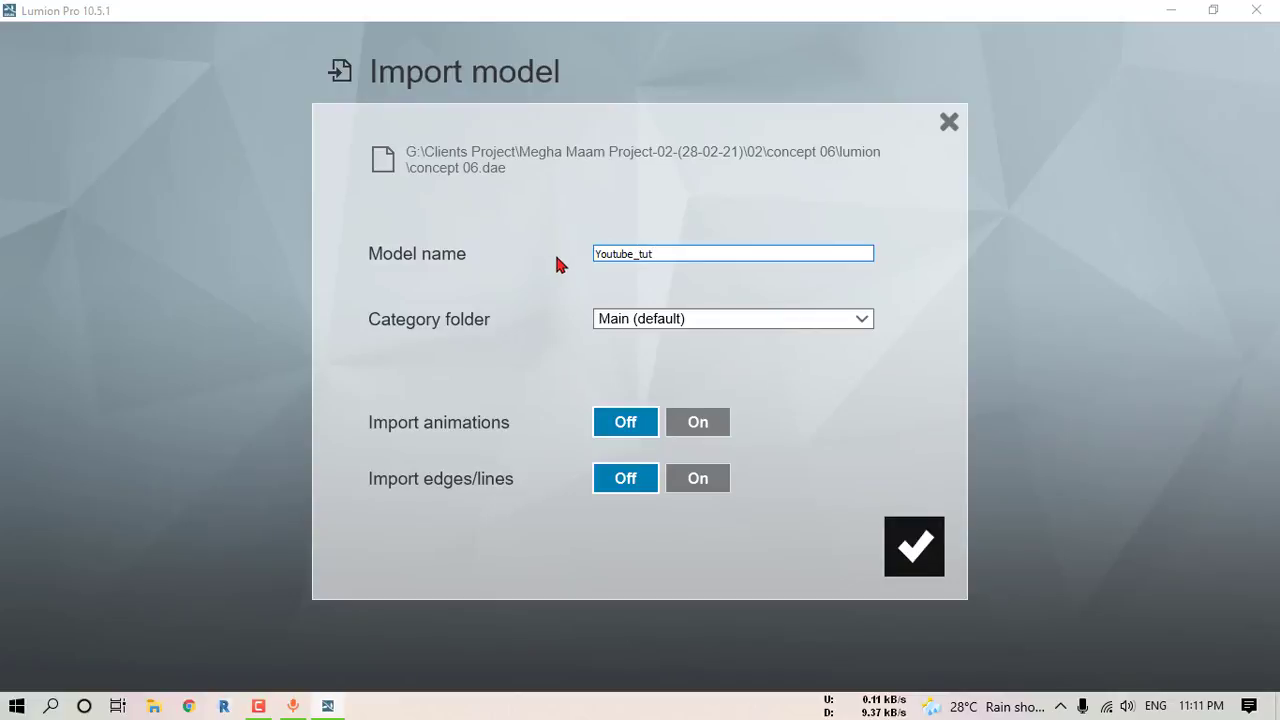
{"action": "left_click", "coordinate": [914, 548]}
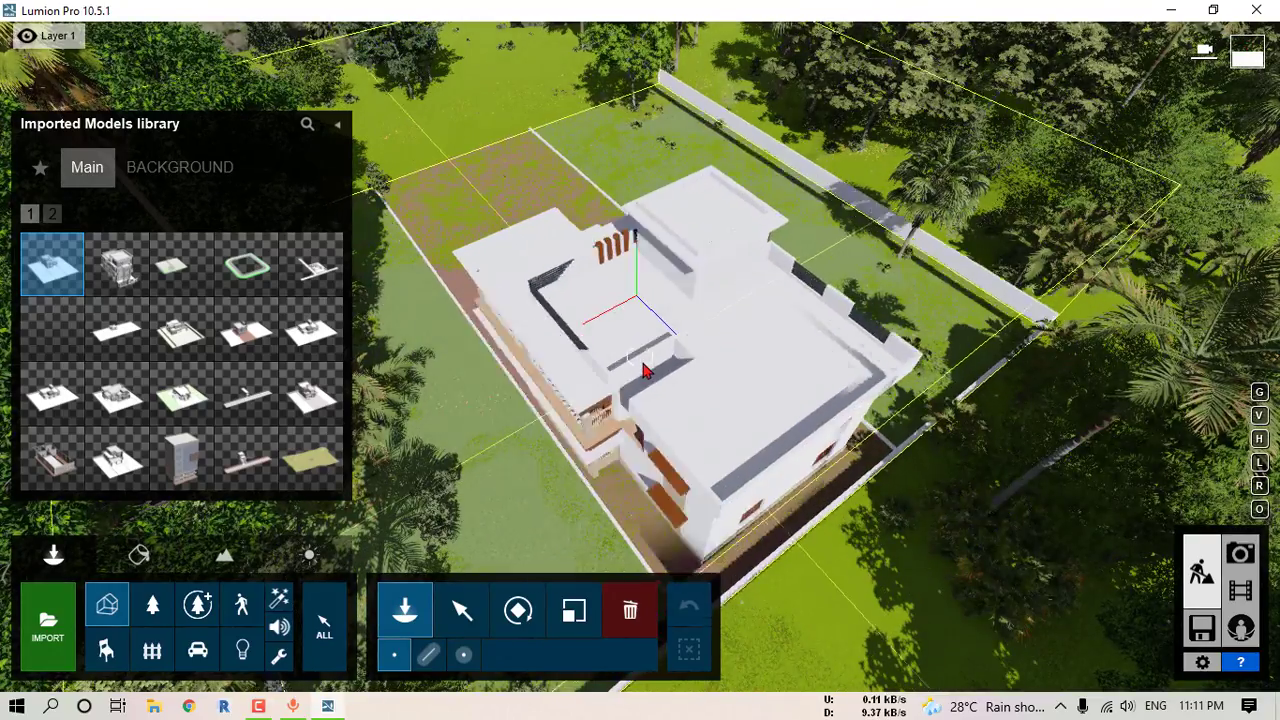
{"action": "left_click", "coordinate": [652, 386]}
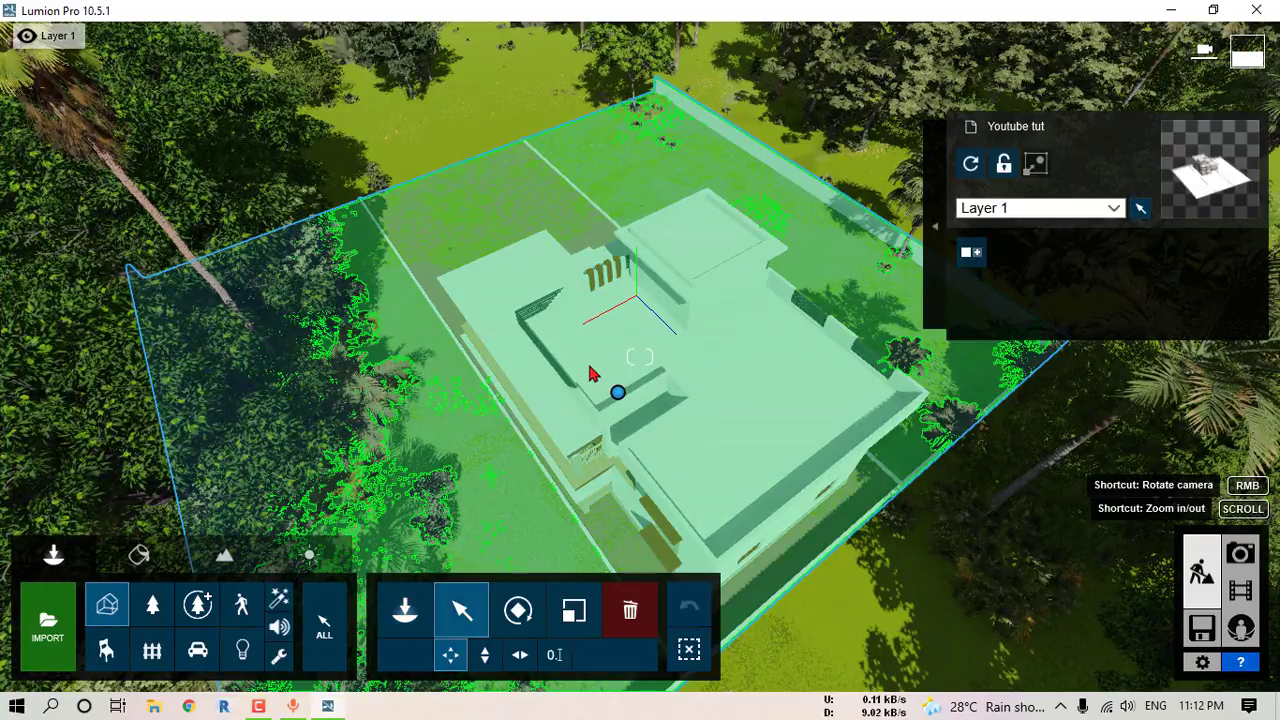
Step: Raise the imported house vertically by about 0.1 m so its lawn and driveway sit above the terrain grass
{"action": "right_click_drag", "start_coordinate": [640, 357], "coordinate": [615, 205]}
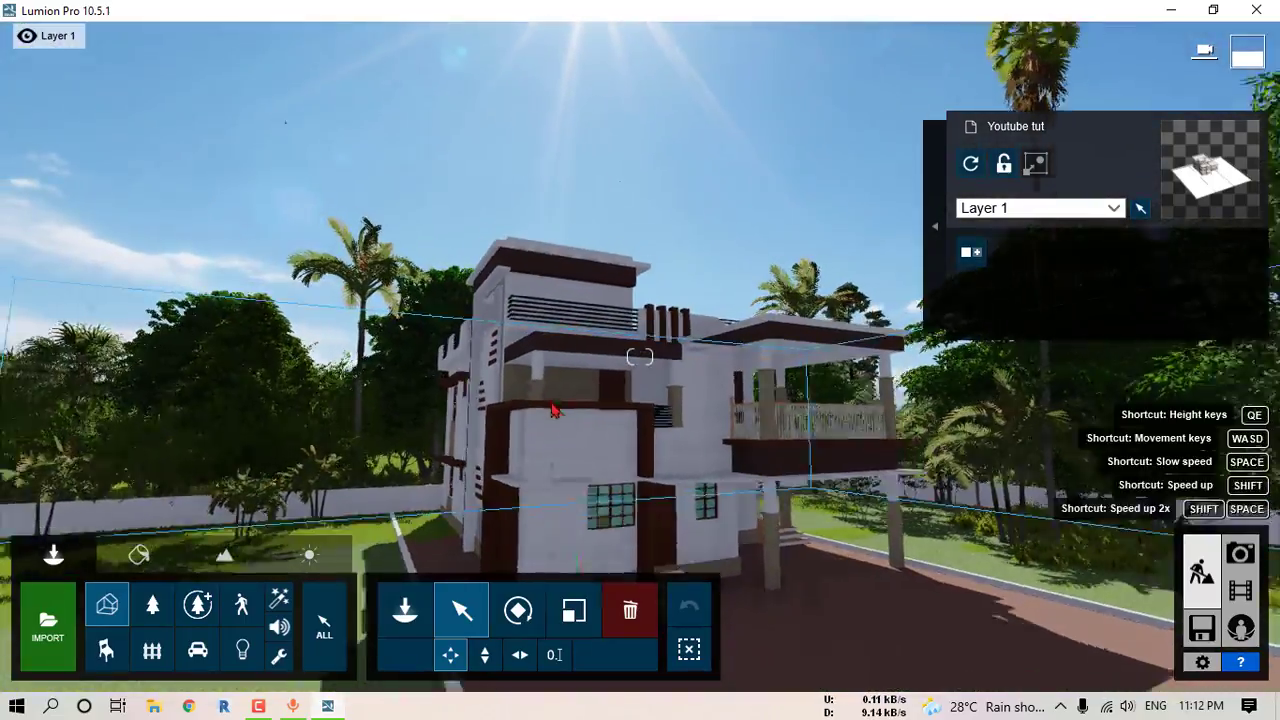
{"action": "scroll", "coordinate": [612, 406], "scroll_direction": "down", "scroll_amount": 5}
{"action": "scroll", "coordinate": [657, 398], "scroll_direction": "up", "scroll_amount": 3}
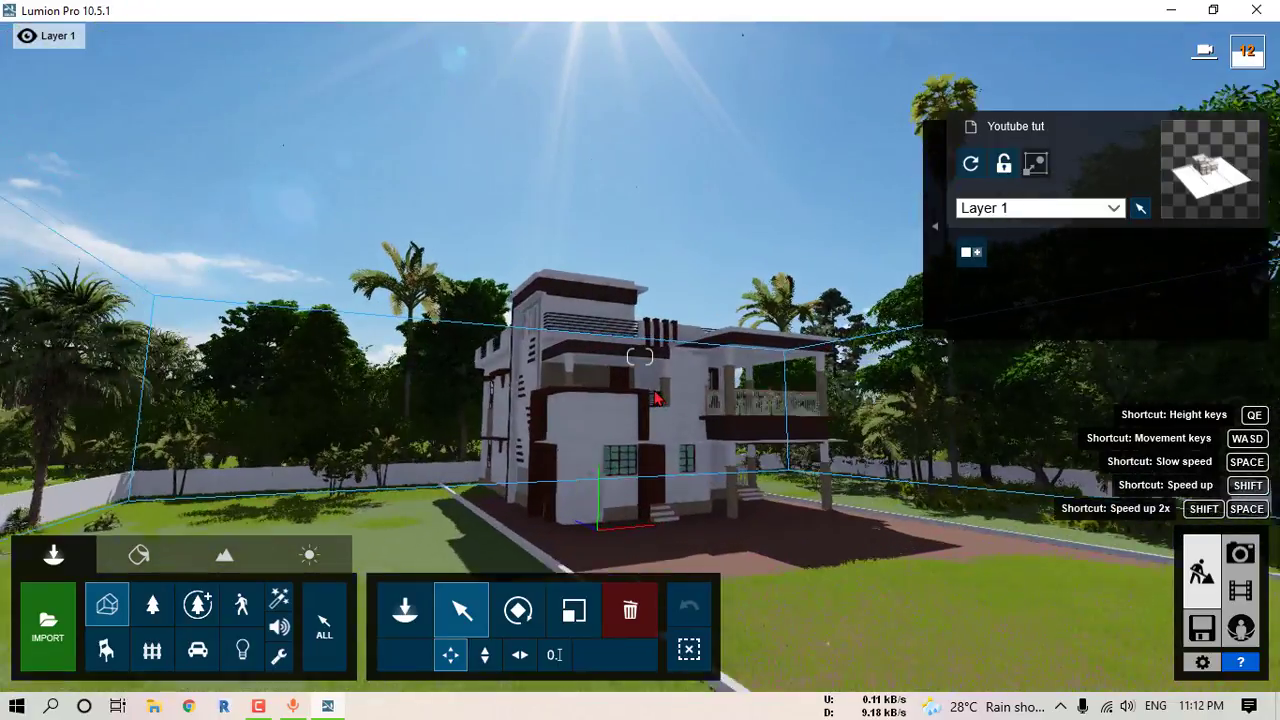
{"action": "right_click_drag", "start_coordinate": [668, 393], "coordinate": [700, 420]}
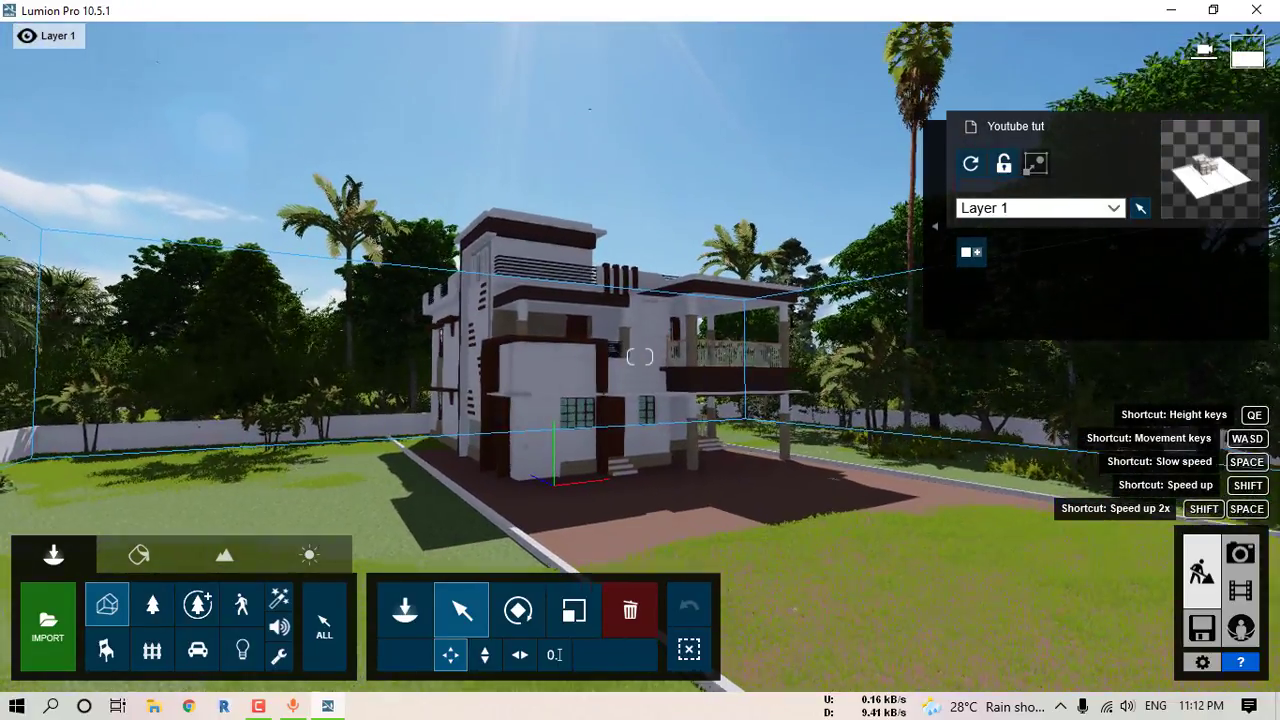
{"action": "left_click", "coordinate": [617, 464]}
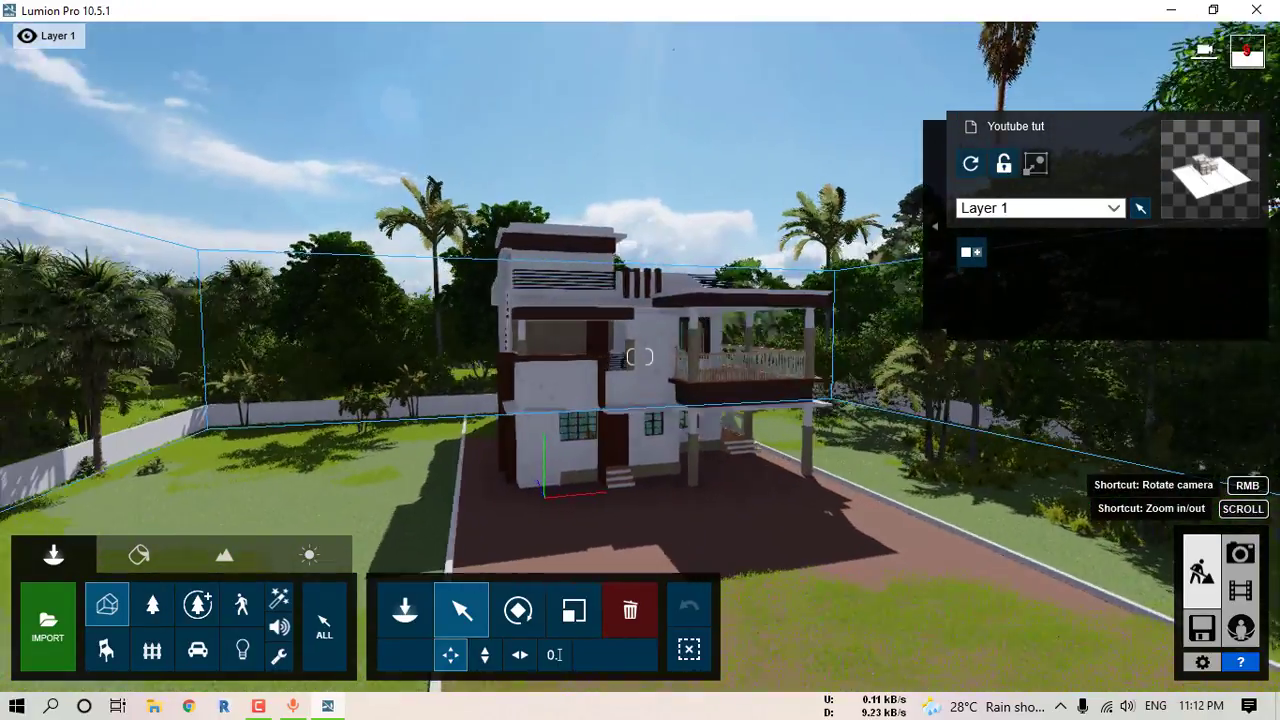
{"action": "right_click_drag", "start_coordinate": [600, 470], "coordinate": [612, 470]}
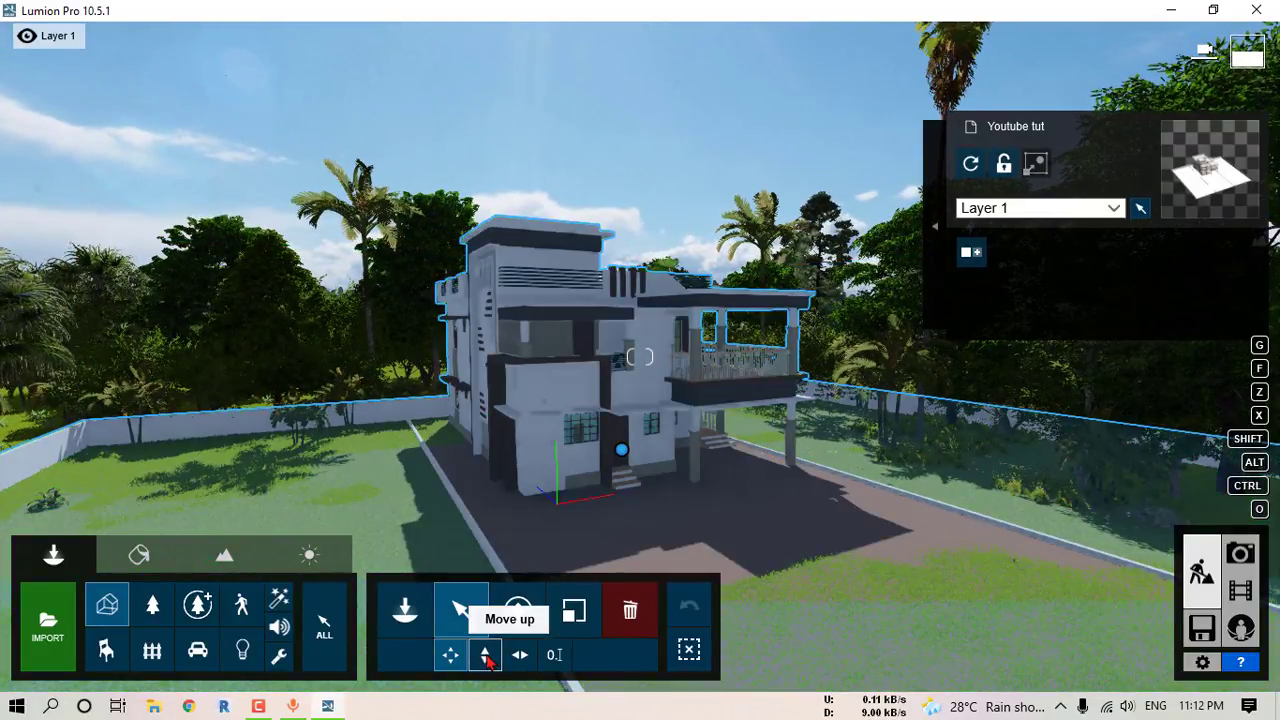
{"action": "left_click", "coordinate": [486, 658]}
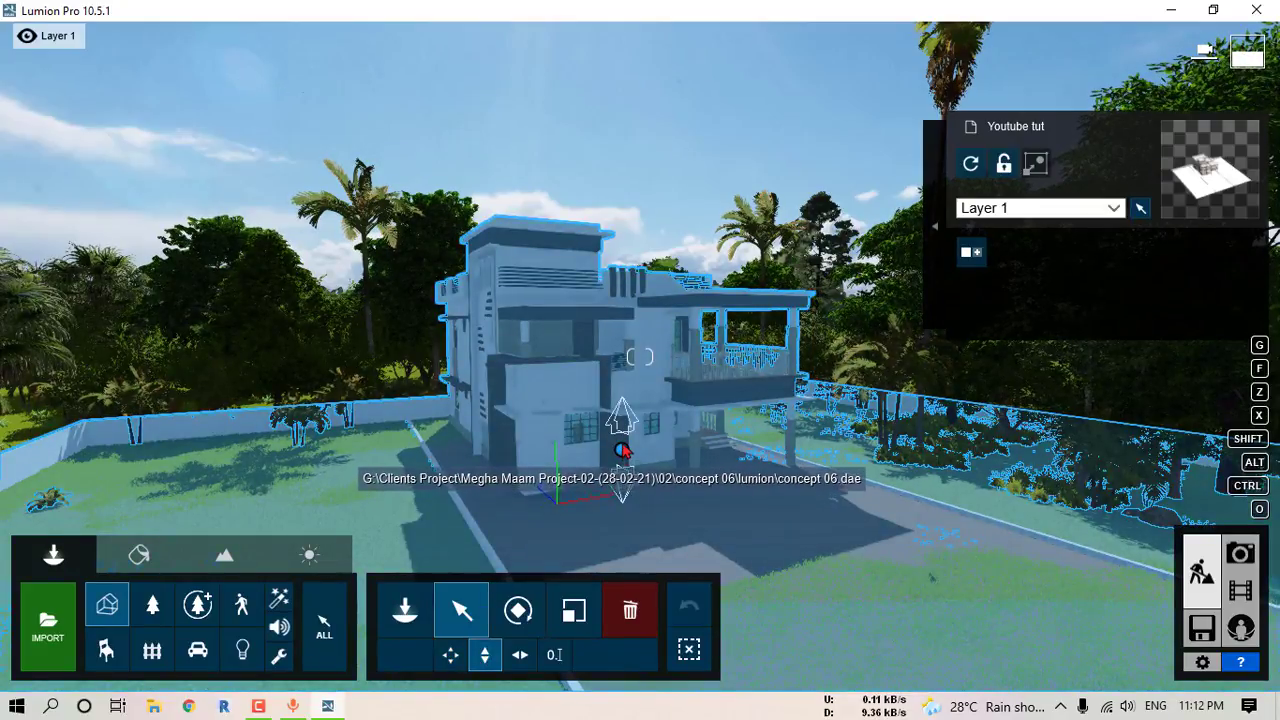
{"action": "left_click_drag", "start_coordinate": [622, 450], "coordinate": [624, 449]}
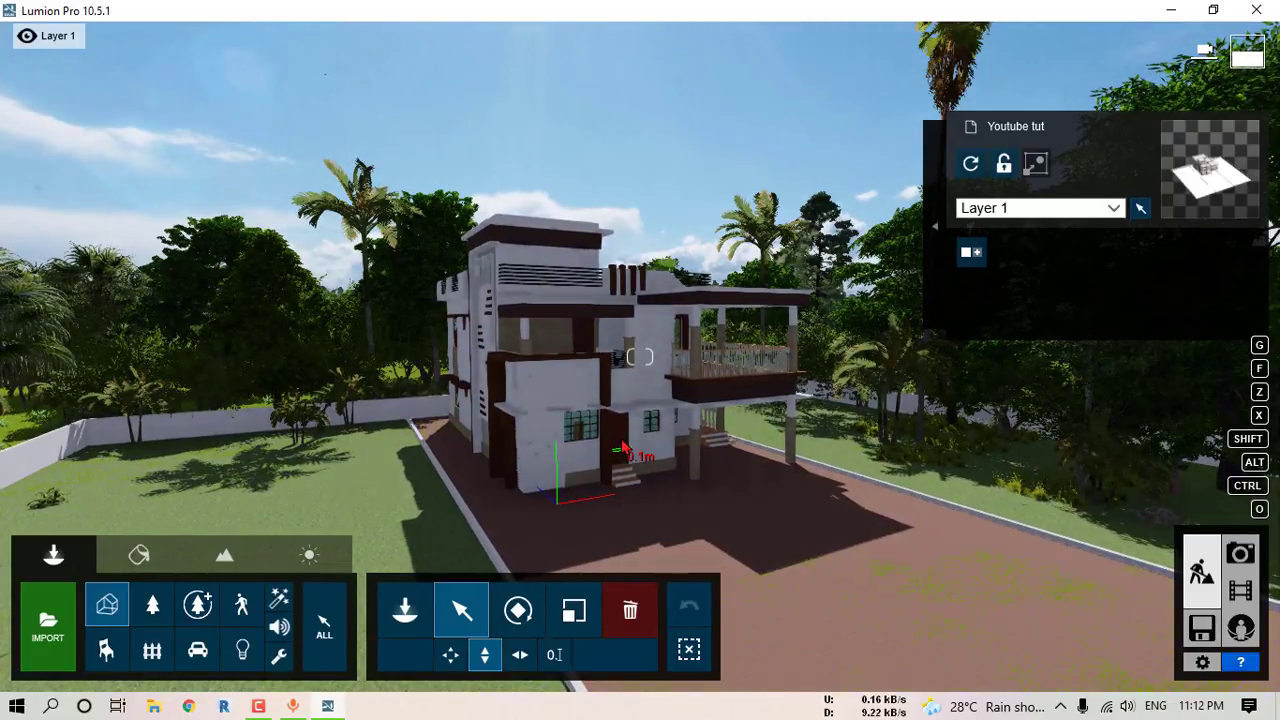
{"action": "left_click_drag", "start_coordinate": [623, 448], "coordinate": [623, 447]}
Step: Set the sun direction to the south-west so the front of the house is lit
{"action": "mouse_move", "coordinate": [738, 483]}
{"action": "right_mouse_down"}
{"action": "mouse_move", "coordinate": [785, 483]}
{"action": "mouse_move", "coordinate": [660, 490]}
{"action": "mouse_move", "coordinate": [737, 486]}
{"action": "right_mouse_up"}
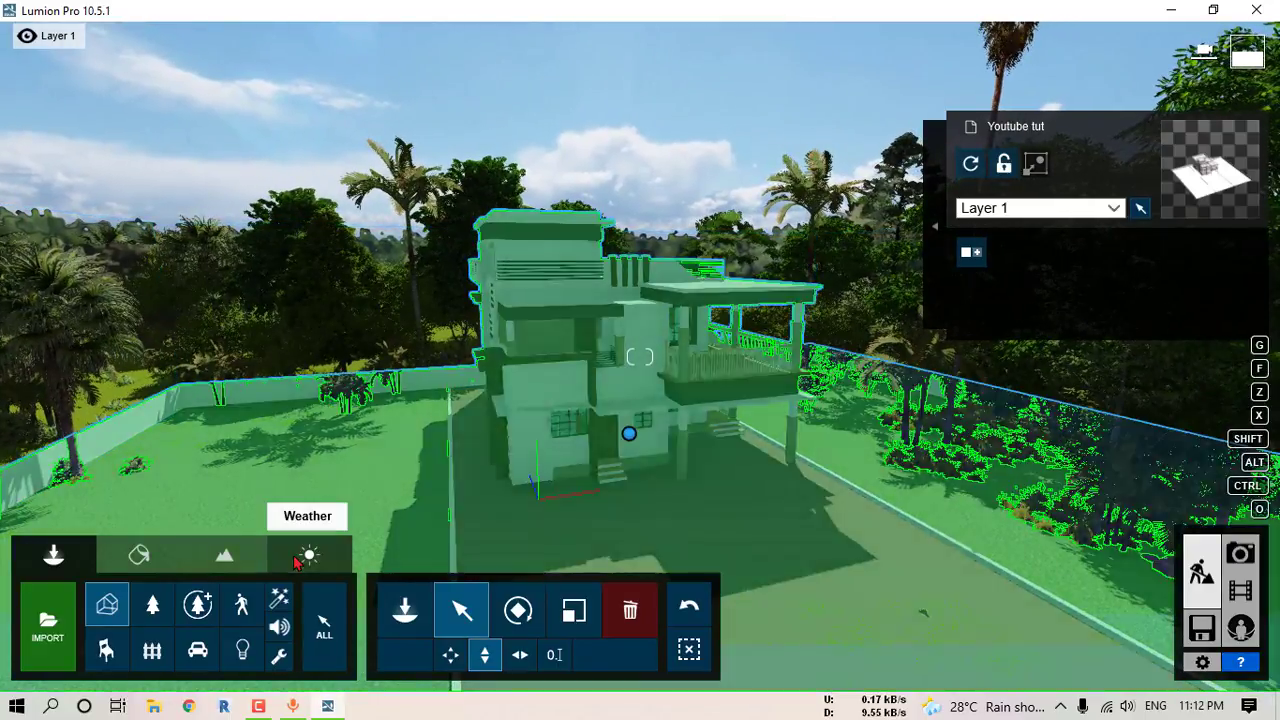
{"action": "left_click", "coordinate": [309, 560]}
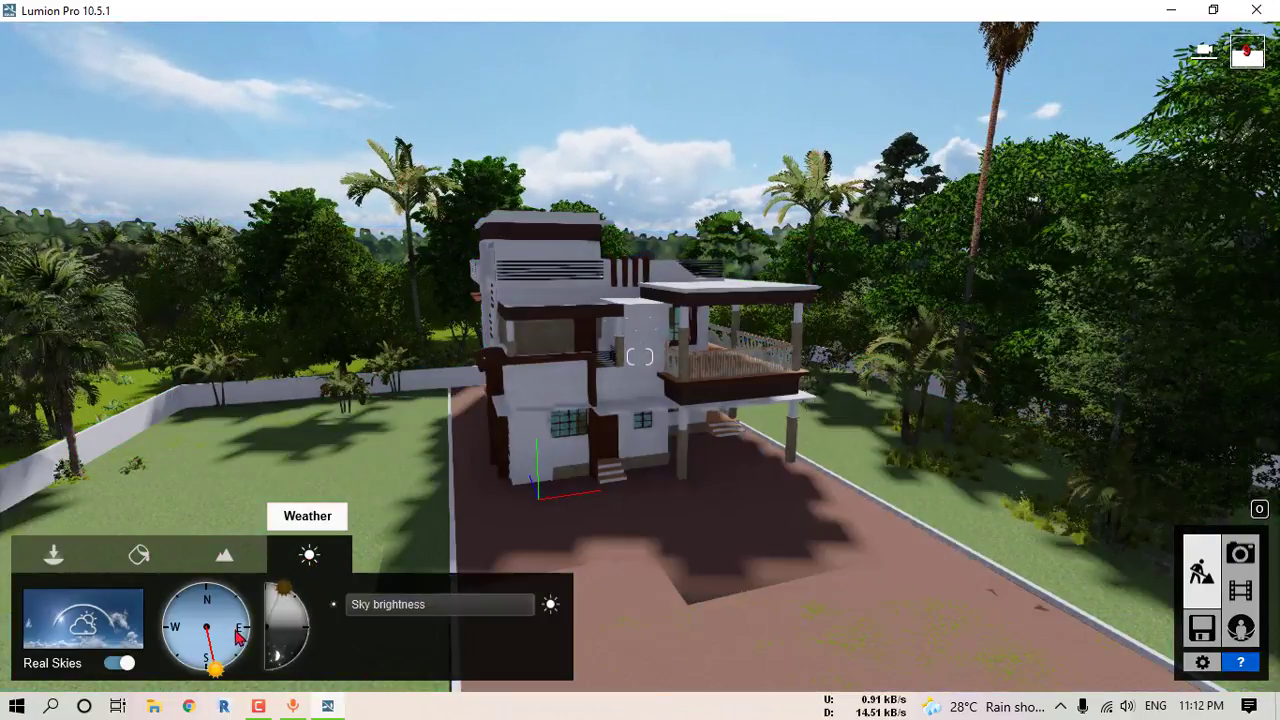
{"action": "left_click_drag", "start_coordinate": [215, 672], "coordinate": [183, 665]}
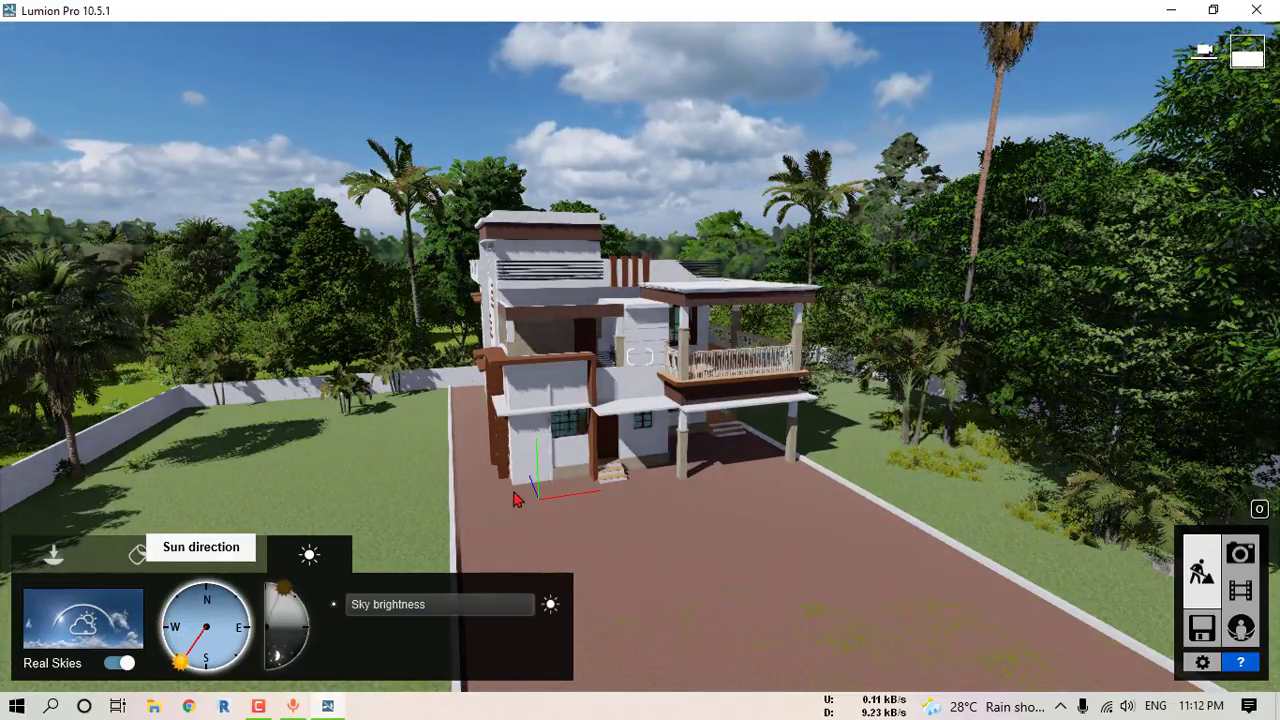
{"action": "right_click_drag", "start_coordinate": [514, 493], "coordinate": [550, 422]}
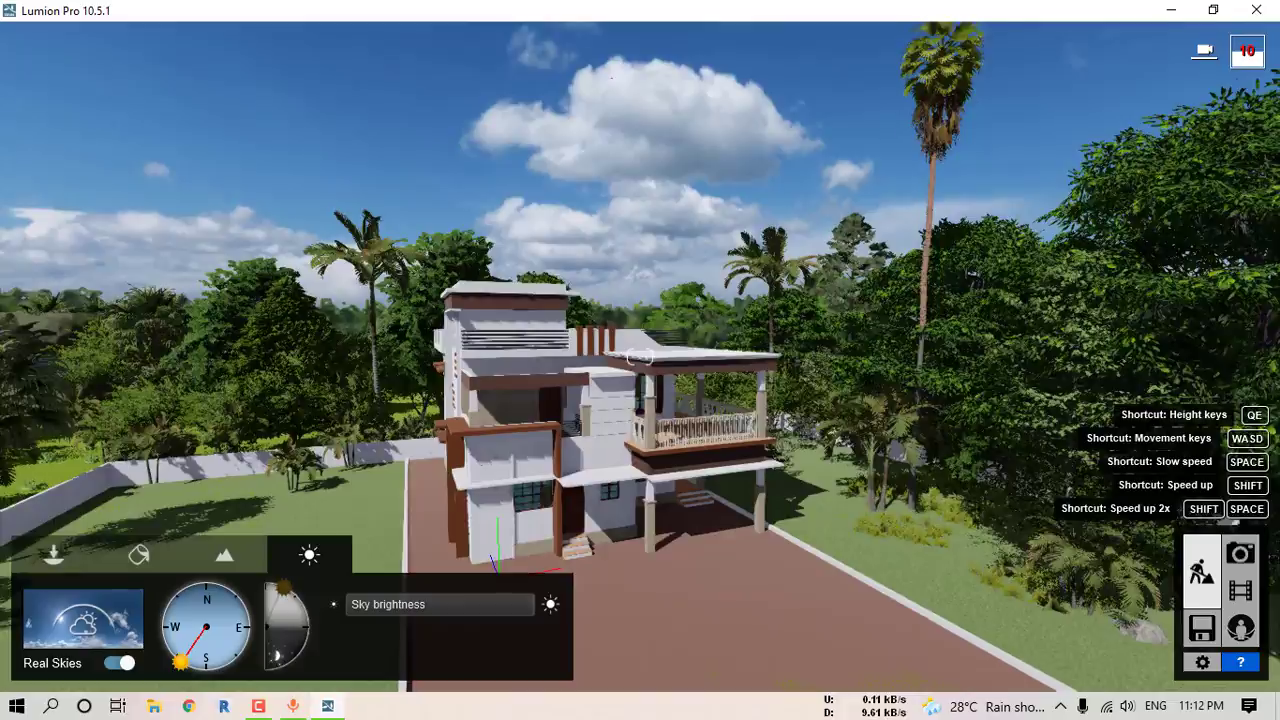
{"action": "right_click_drag", "start_coordinate": [636, 487], "coordinate": [660, 517]}
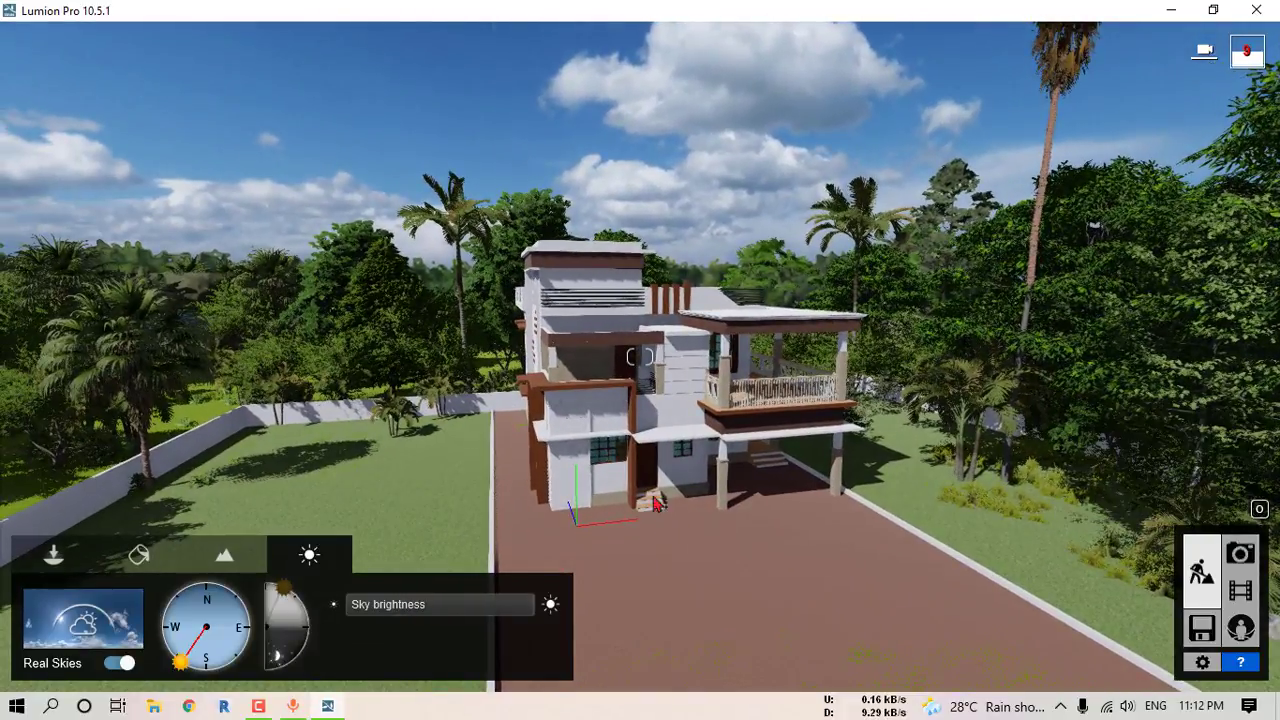
{"action": "scroll", "coordinate": [670, 470], "scroll_direction": "up", "scroll_amount": 5}
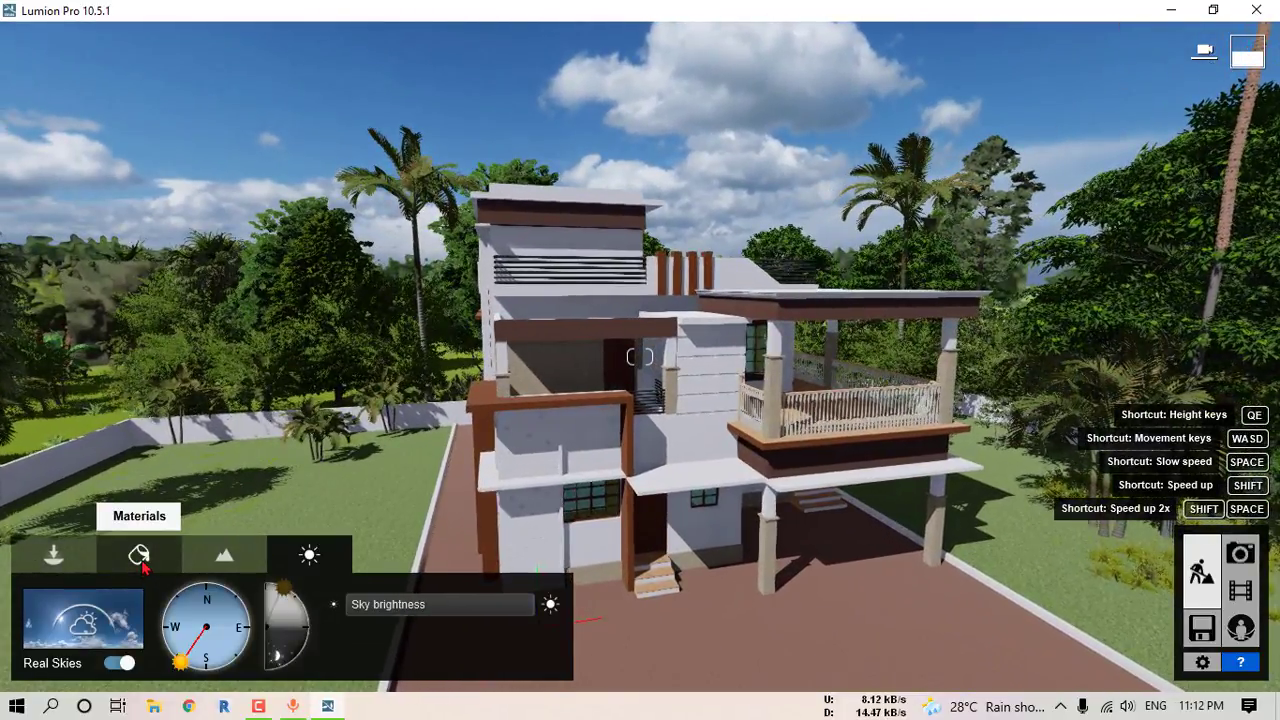
Step: Try different grass materials on the 05 grass lawn surface and apply Circular Grass 02
{"action": "left_click", "coordinate": [160, 562]}
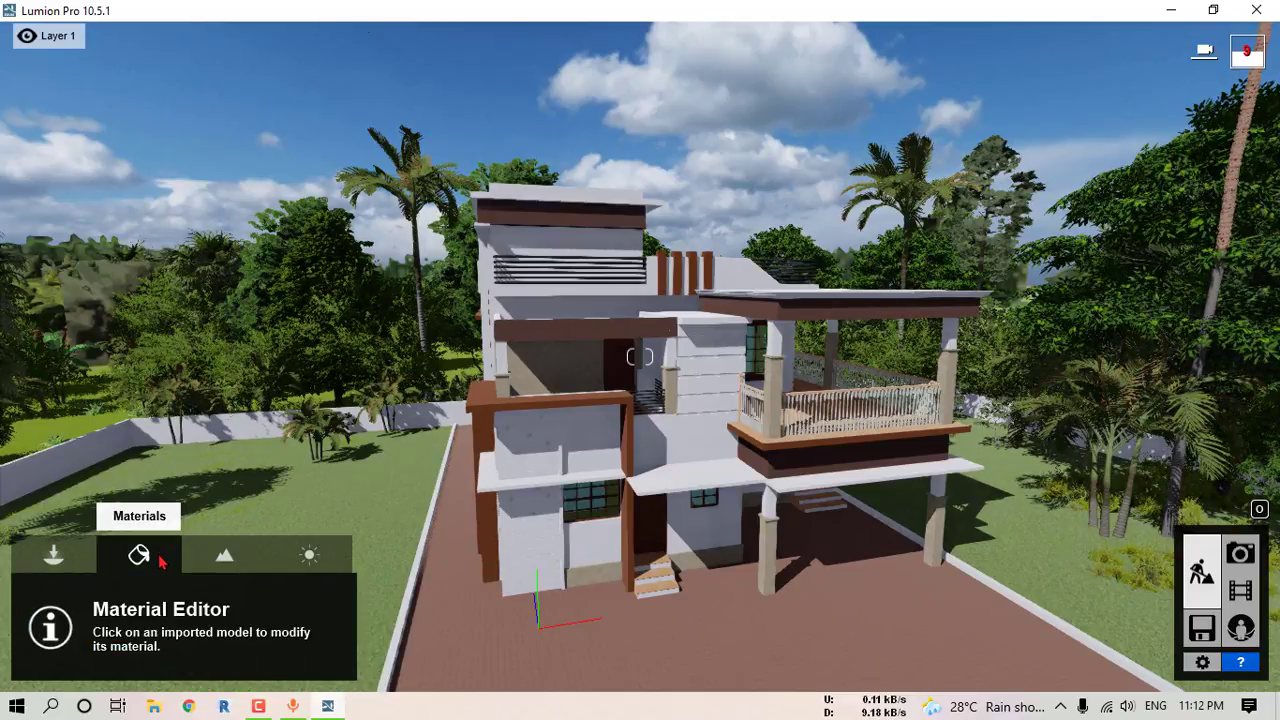
{"action": "mouse_move", "coordinate": [620, 566]}
{"action": "right_mouse_down"}
{"action": "mouse_move", "coordinate": [580, 640]}
{"action": "mouse_move", "coordinate": [520, 600]}
{"action": "mouse_move", "coordinate": [465, 457]}
{"action": "right_mouse_up"}
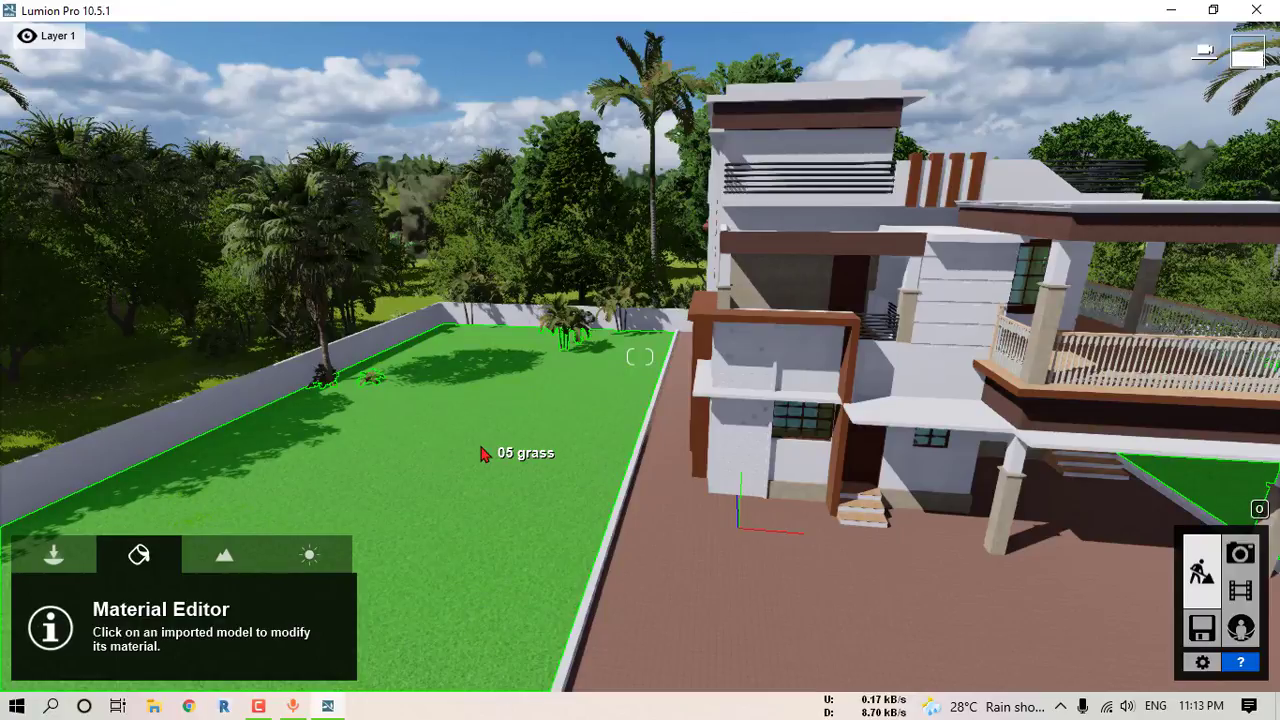
{"action": "left_click", "coordinate": [507, 449]}
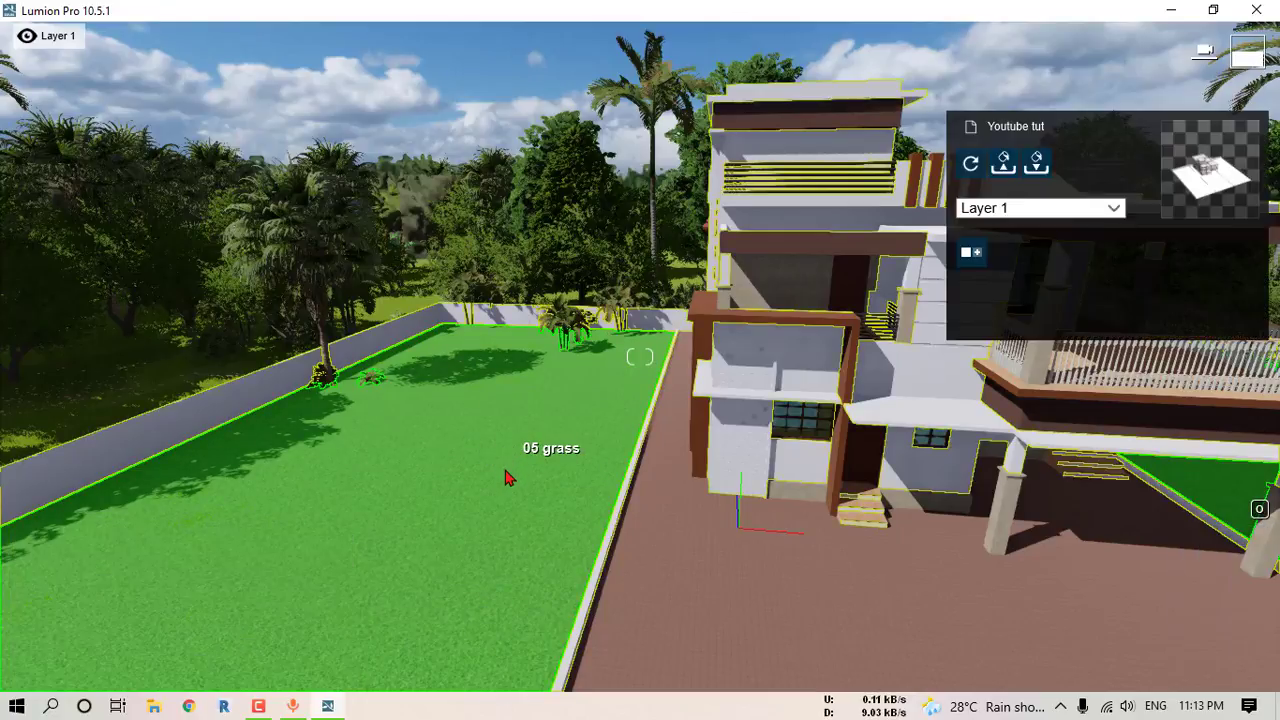
{"action": "left_click", "coordinate": [47, 62]}
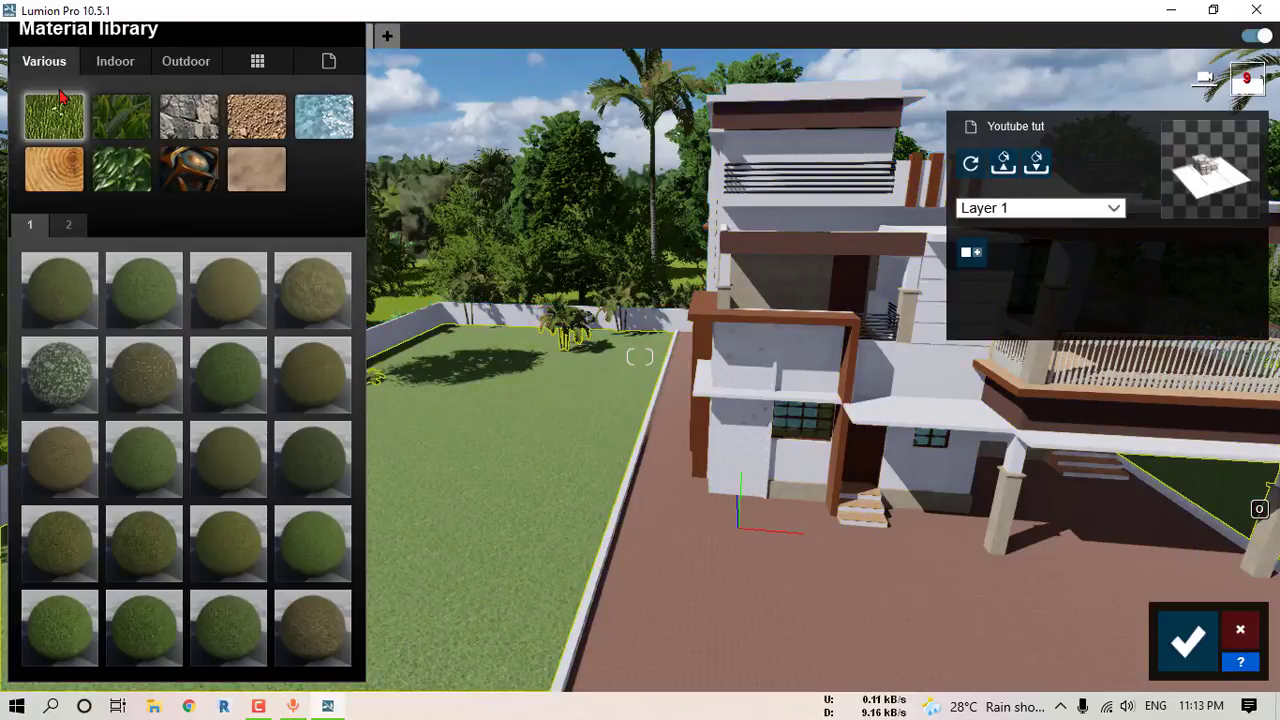
{"action": "left_click", "coordinate": [122, 117]}
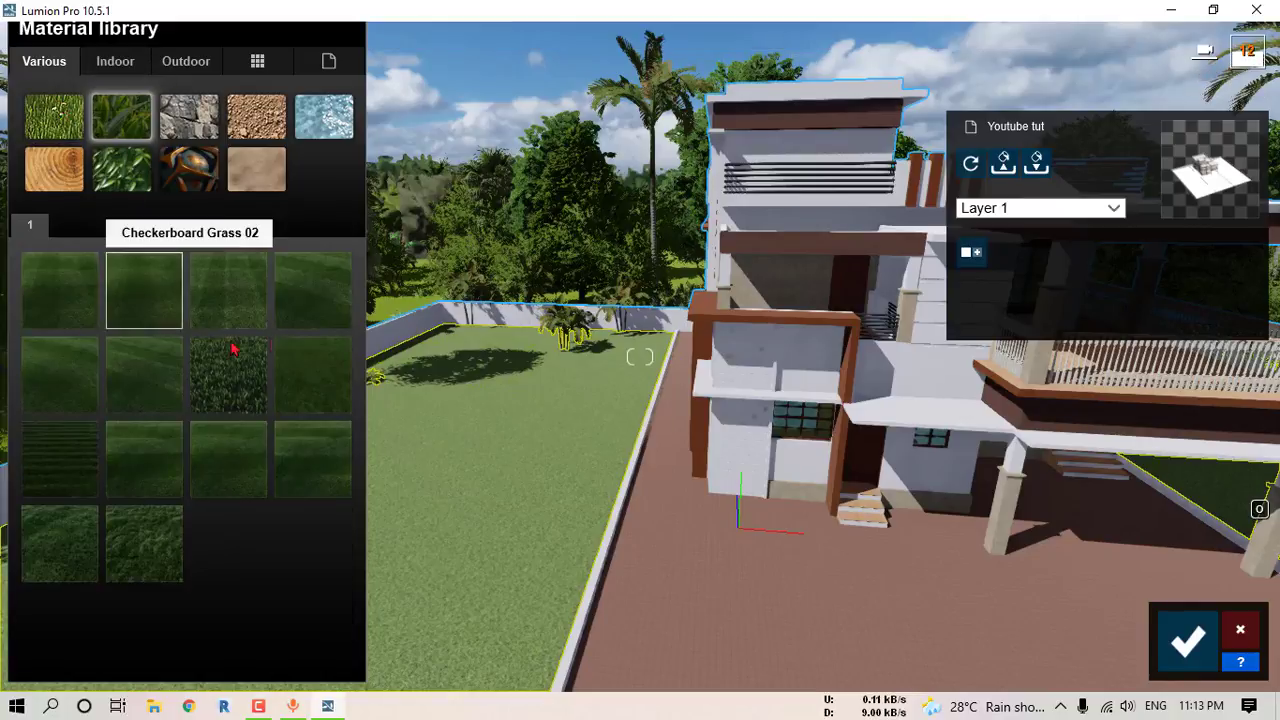
{"action": "left_click", "coordinate": [60, 534]}
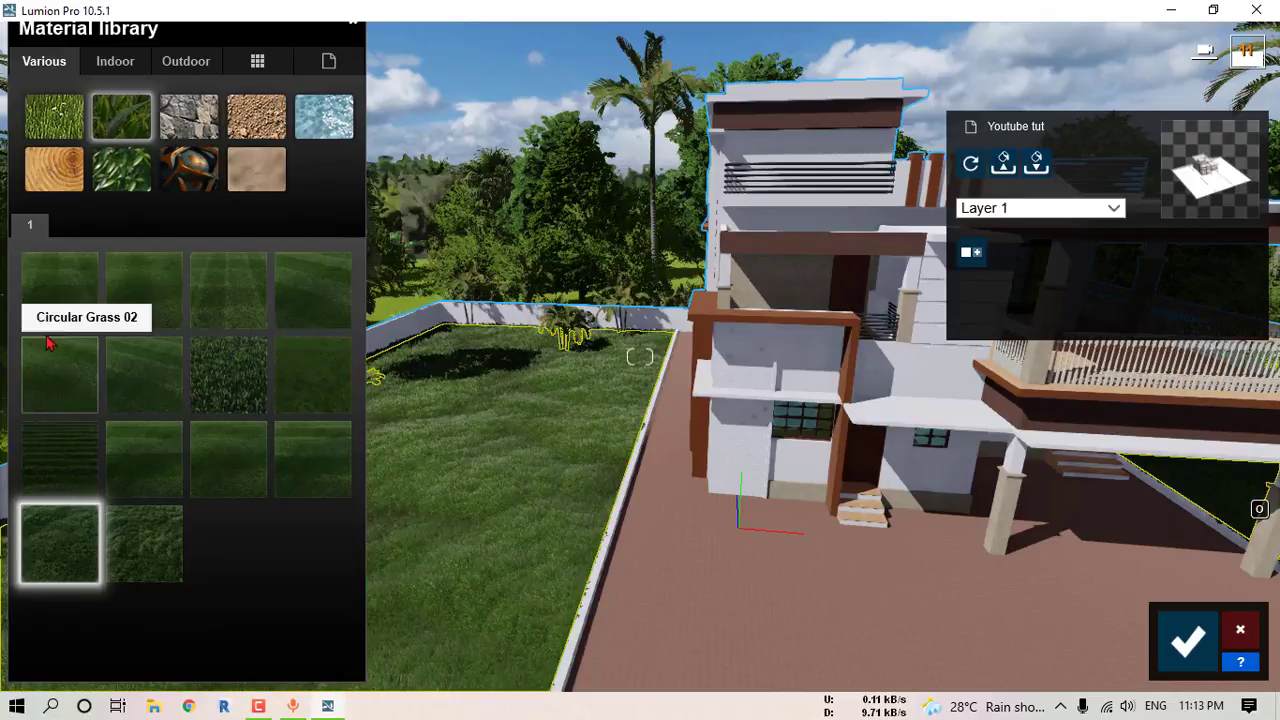
{"action": "left_click", "coordinate": [57, 290]}
{"action": "left_click", "coordinate": [70, 396]}
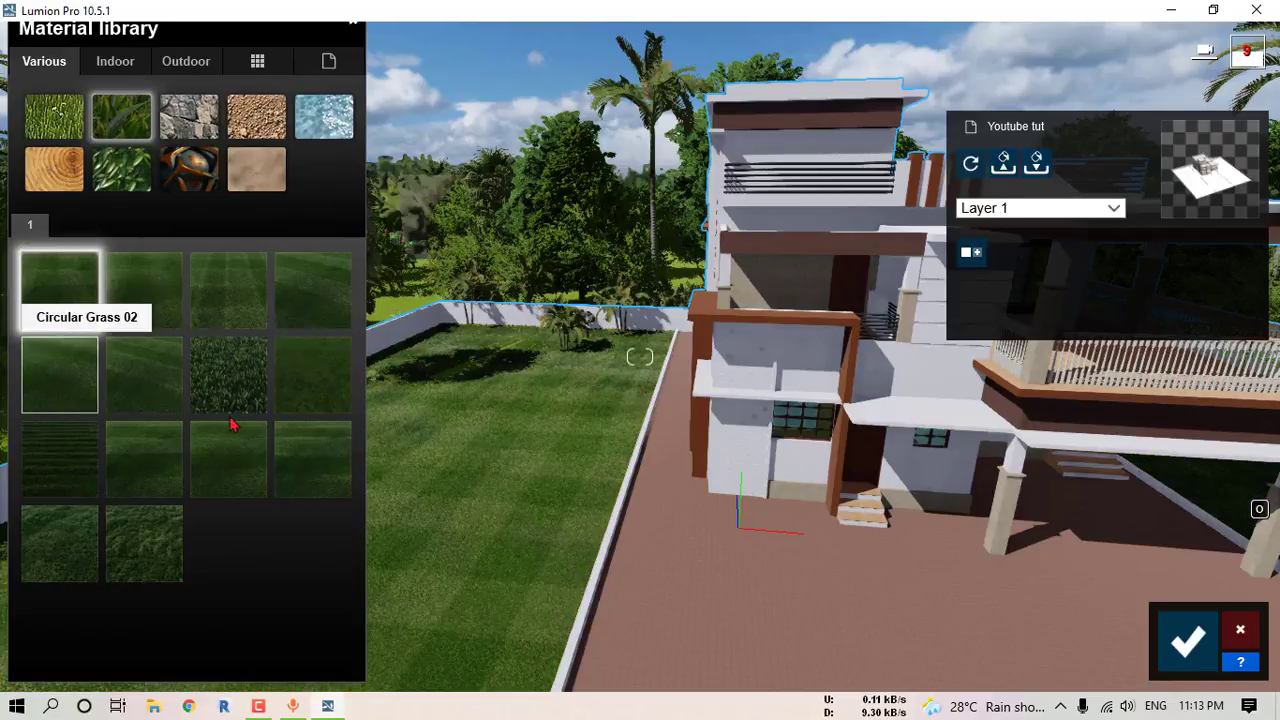
{"action": "right_click_drag", "start_coordinate": [537, 437], "coordinate": [430, 545]}
{"action": "key", "text": "w"}
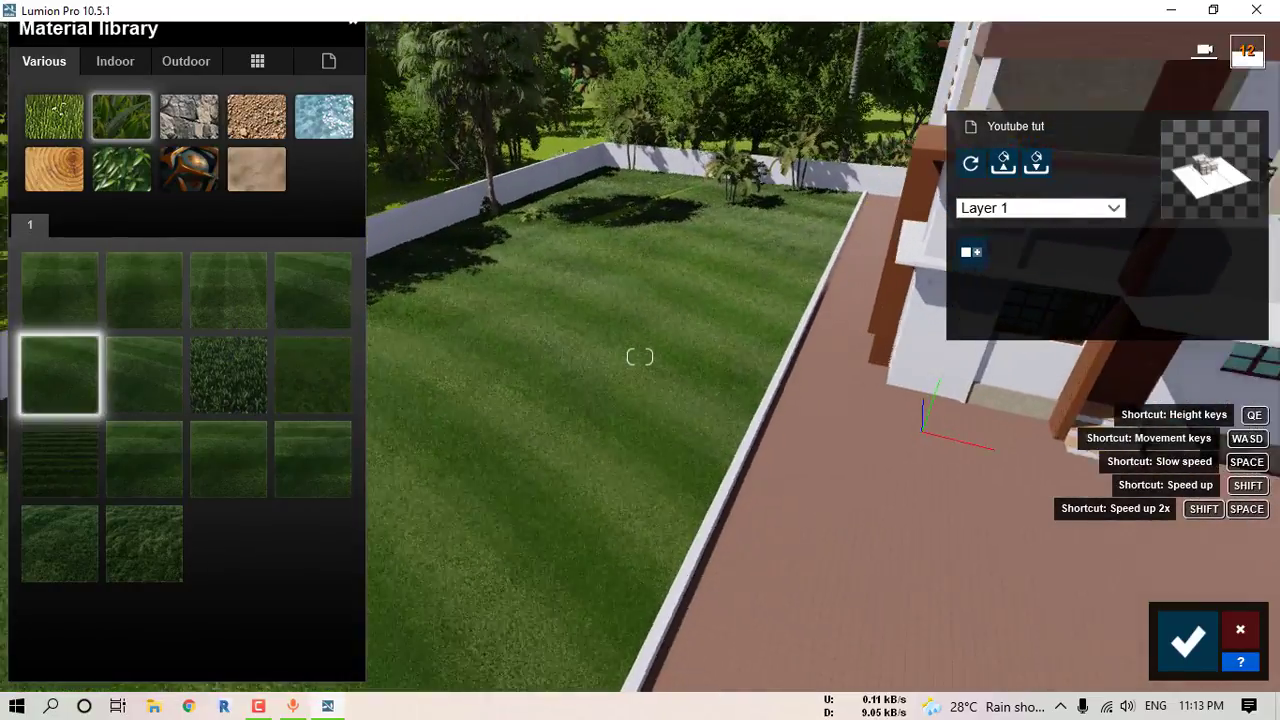
{"action": "key", "text": "s"}
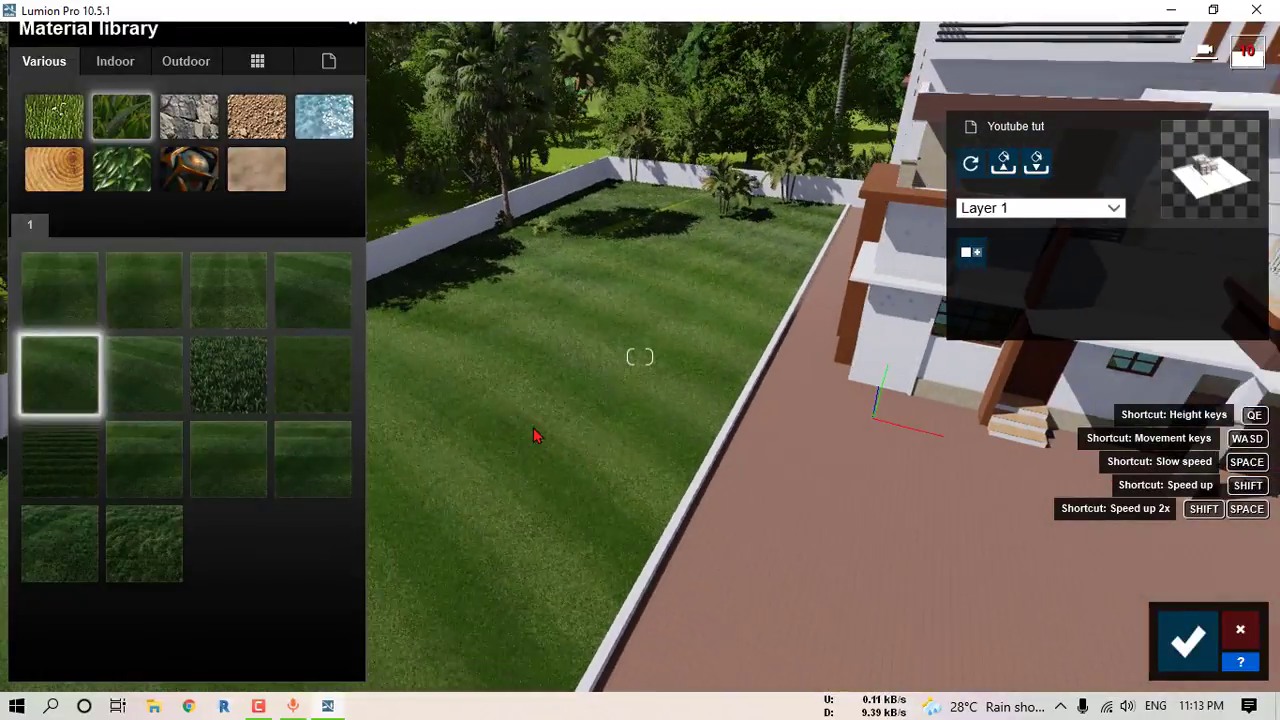
Step: Apply the Poliigon herringbone brick paving from the outdoor Stone materials to the 08 site driveway surface
{"action": "right_click_drag", "start_coordinate": [533, 436], "coordinate": [708, 423]}
{"action": "left_click", "coordinate": [758, 414]}
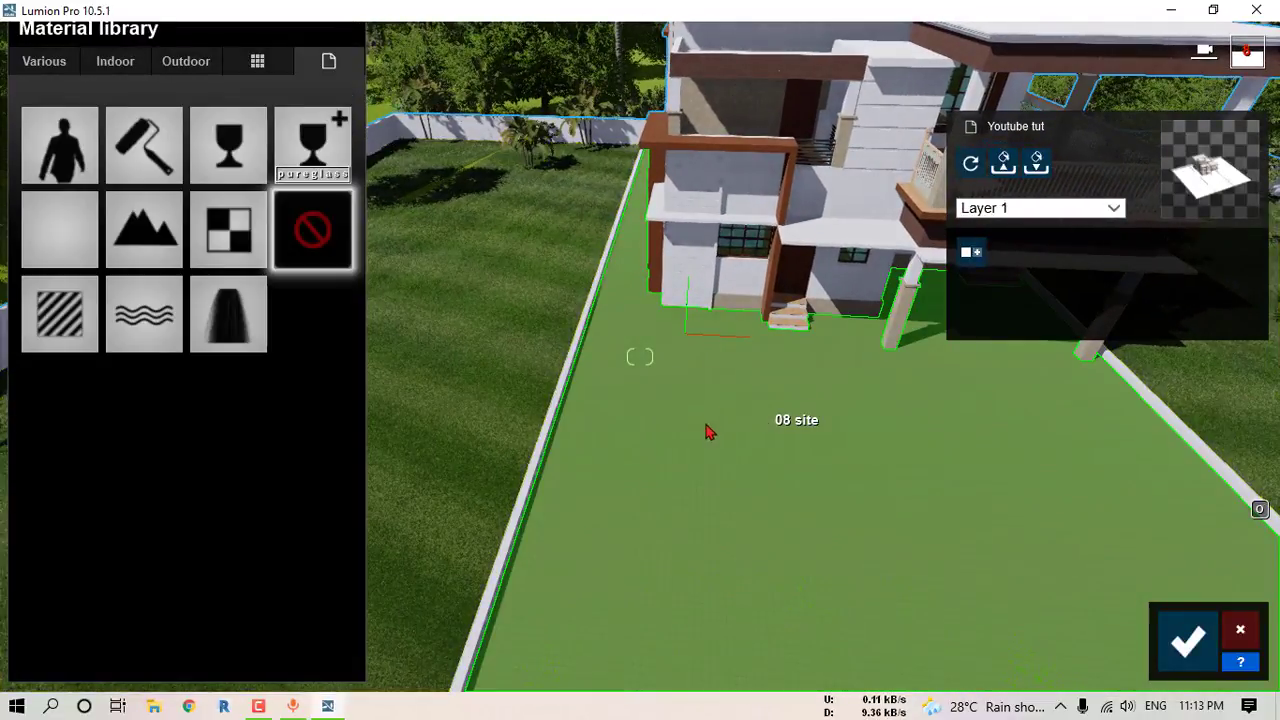
{"action": "left_click", "coordinate": [186, 63]}
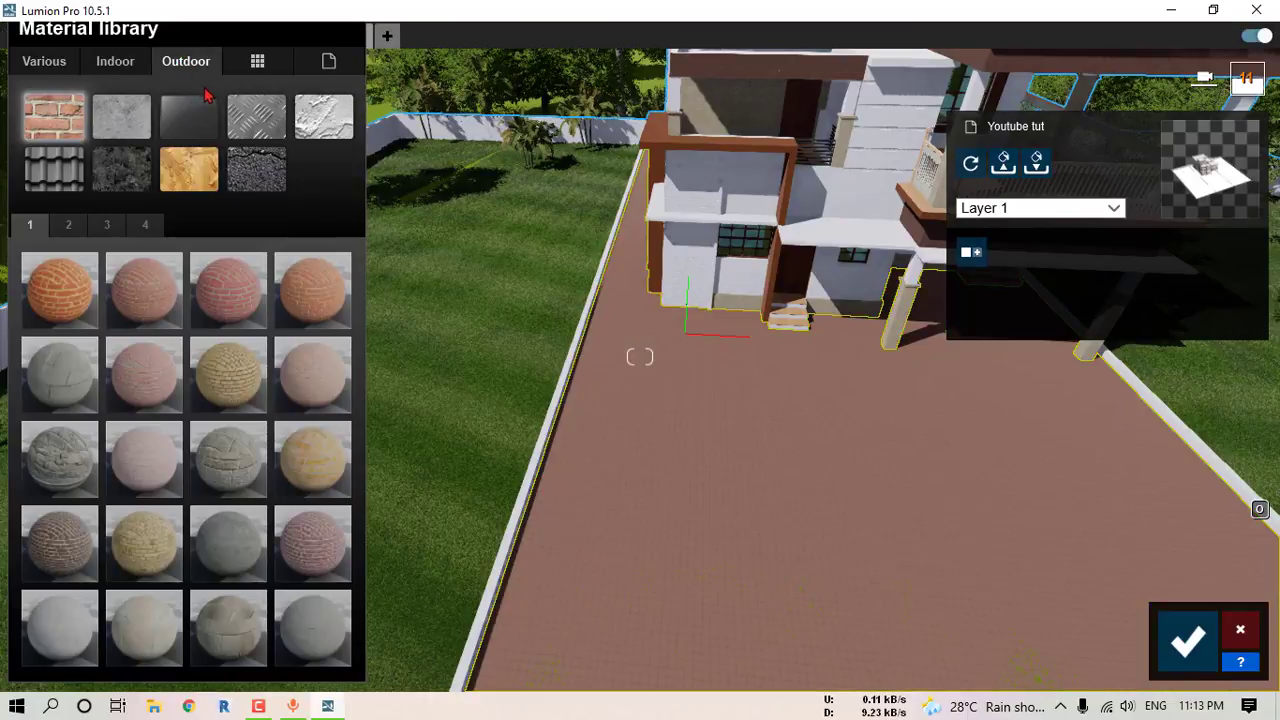
{"action": "left_click", "coordinate": [130, 172]}
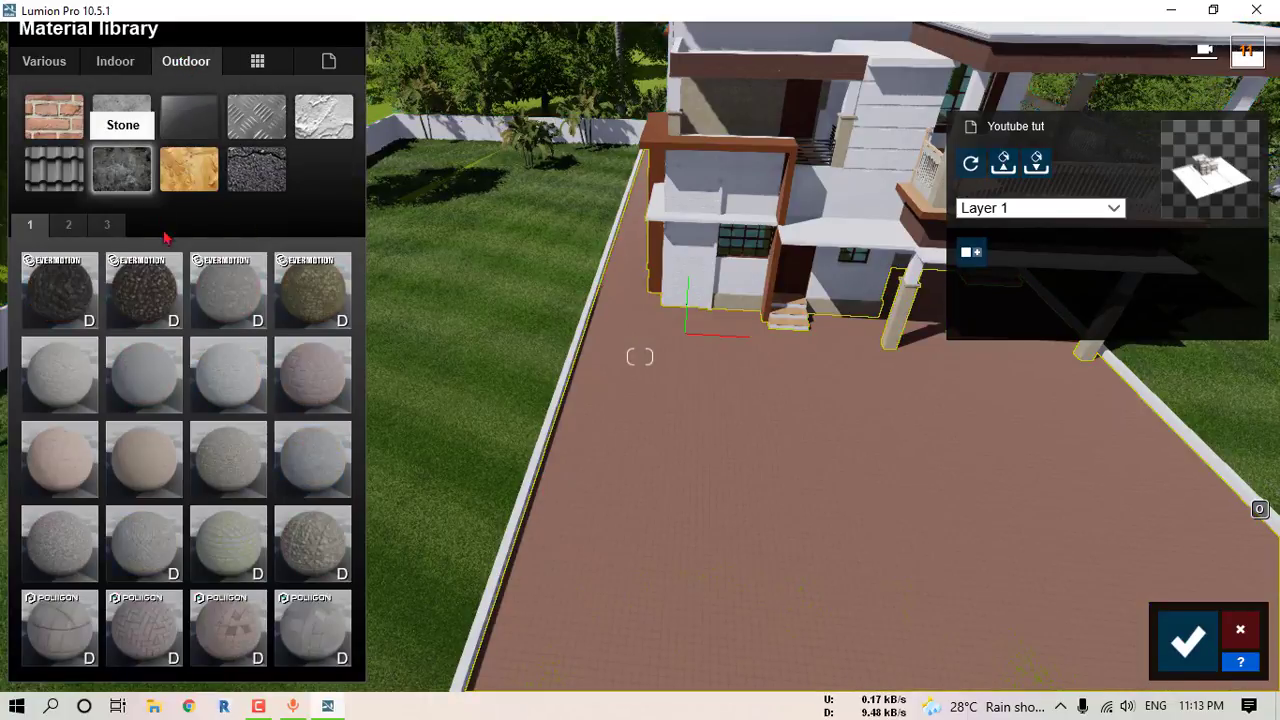
{"action": "left_click", "coordinate": [147, 620]}
{"action": "right_click_drag", "start_coordinate": [903, 434], "coordinate": [998, 522]}
{"action": "key", "text": "w"}
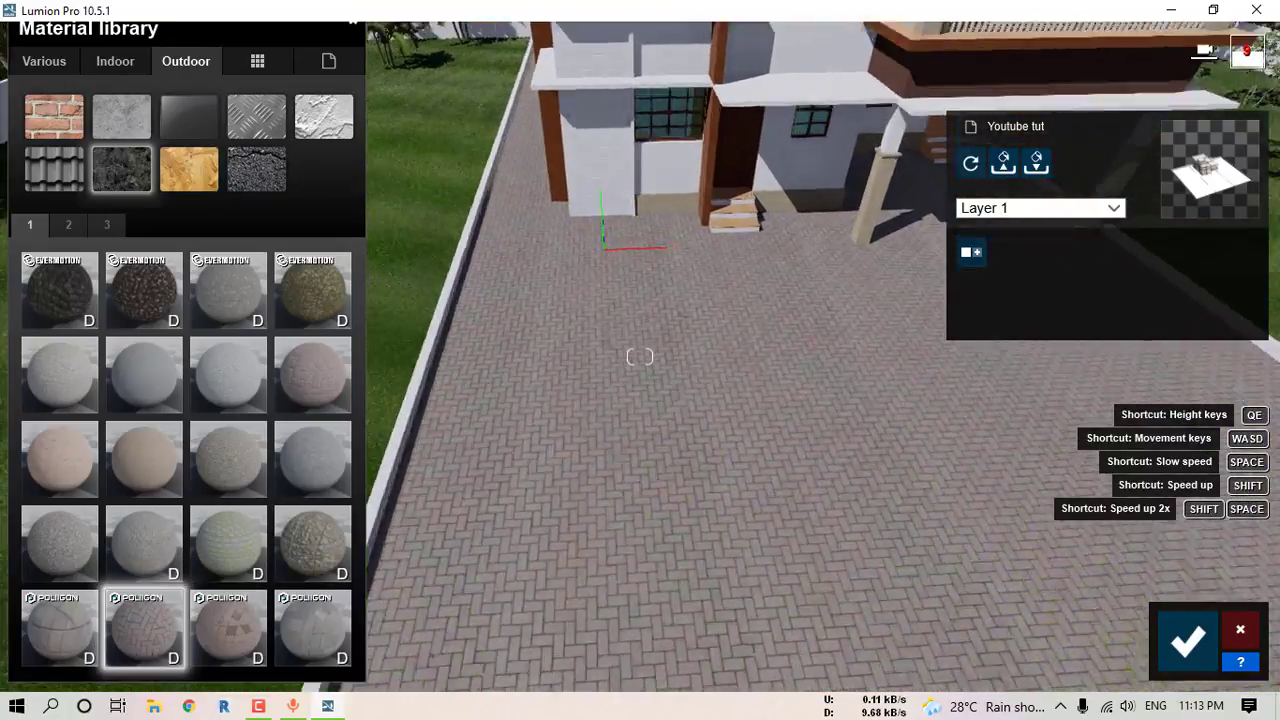
{"action": "key", "text": "w"}
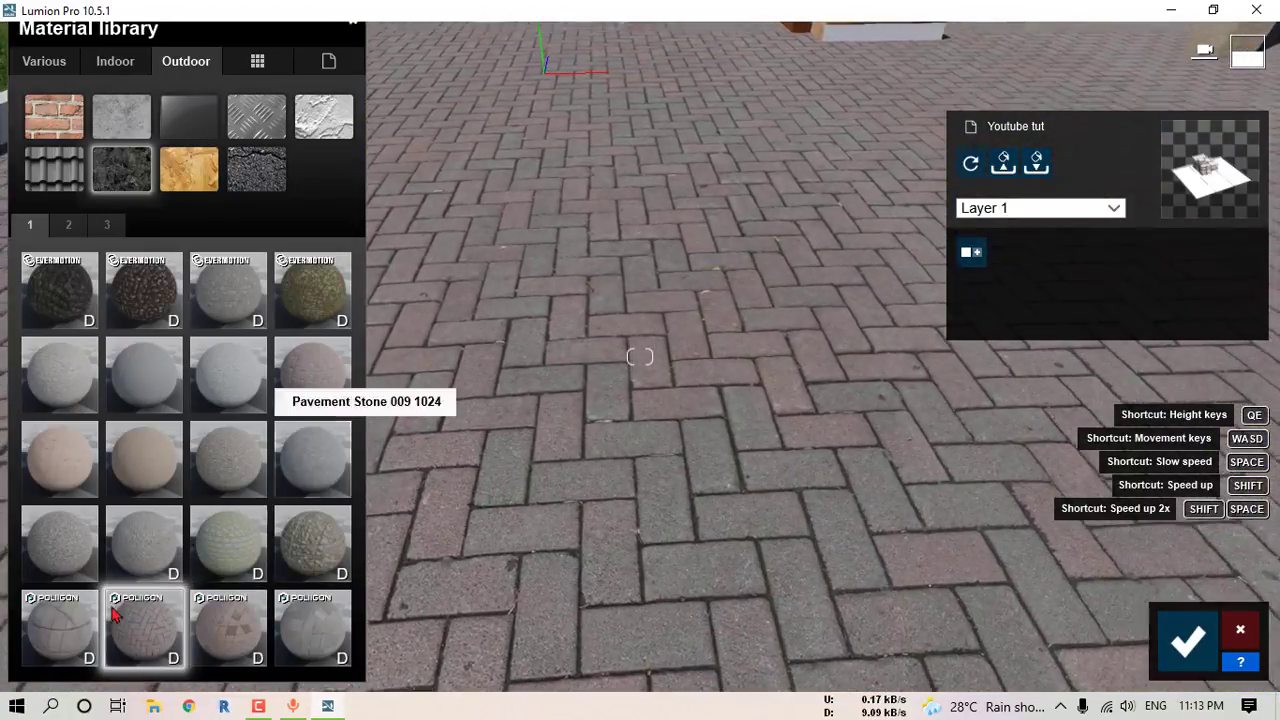
Step: Try Polii CityStreet Sidewalk 008 2k and cobblestone materials on the 08 site driveway and go back to the herringbone brick paving
{"action": "left_click", "coordinate": [66, 226]}
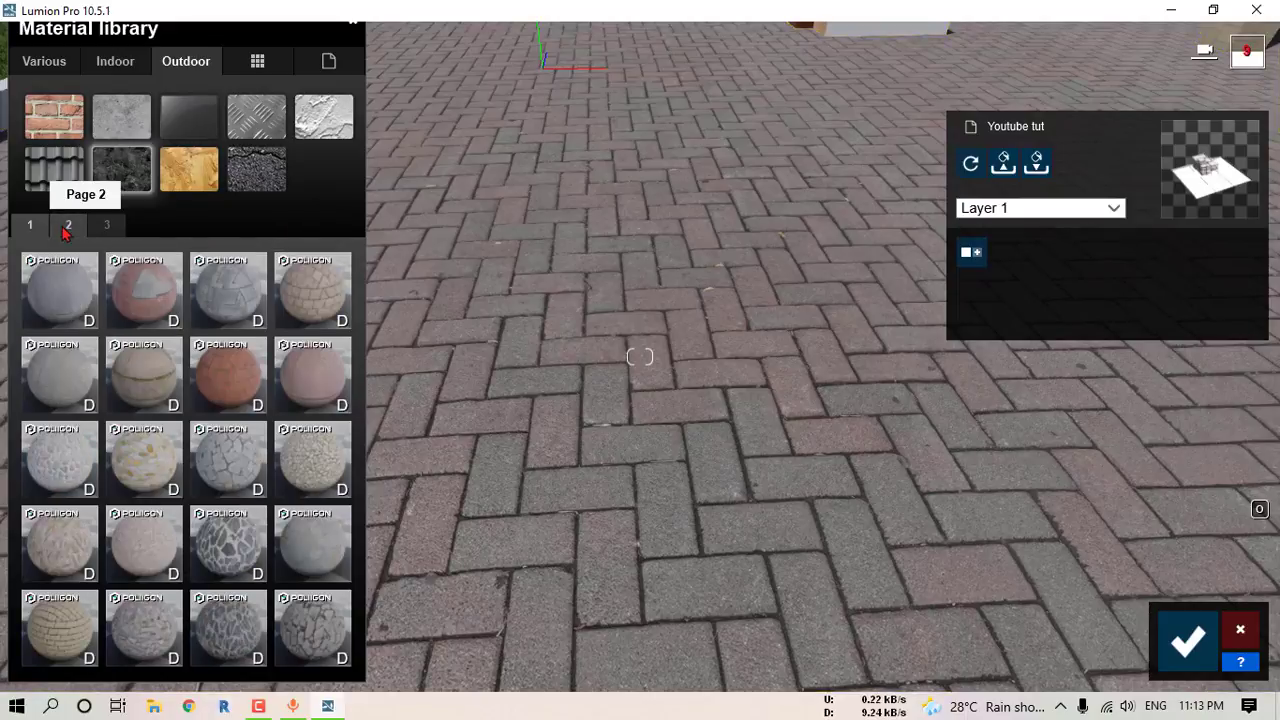
{"action": "left_click", "coordinate": [141, 299]}
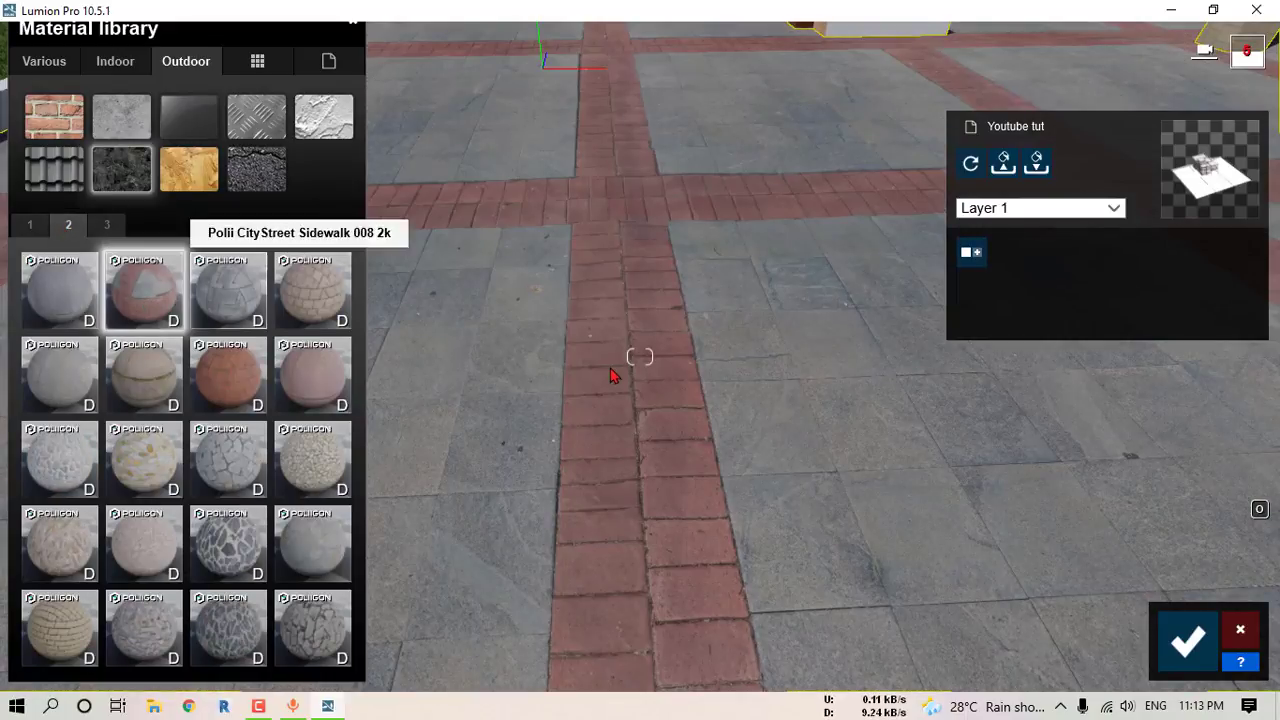
{"action": "key", "text": "s"}
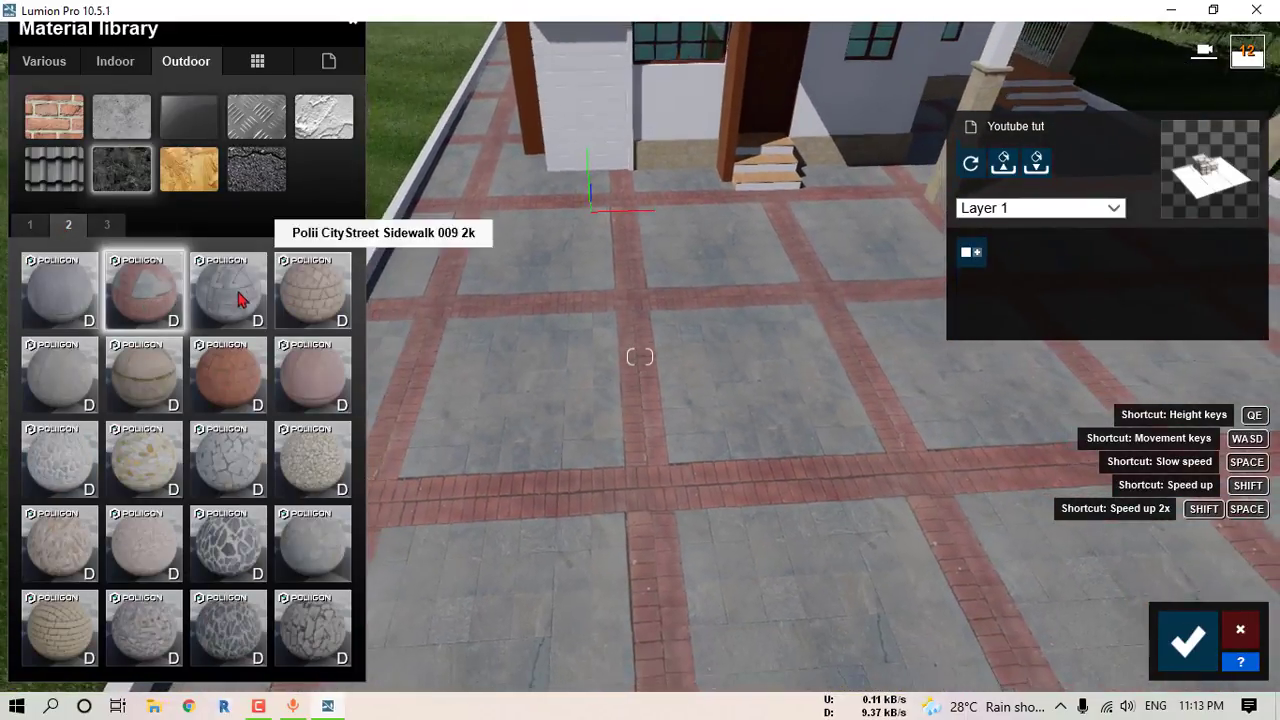
{"action": "left_click", "coordinate": [238, 603]}
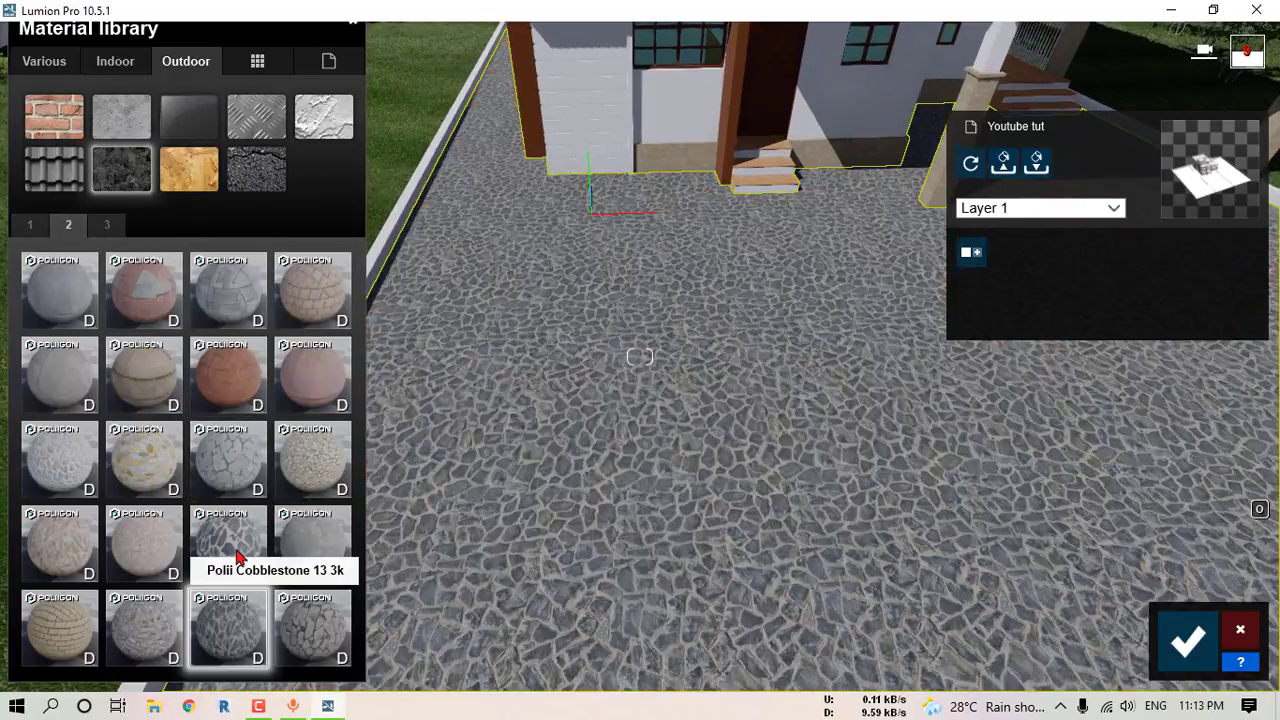
{"action": "left_click", "coordinate": [248, 570]}
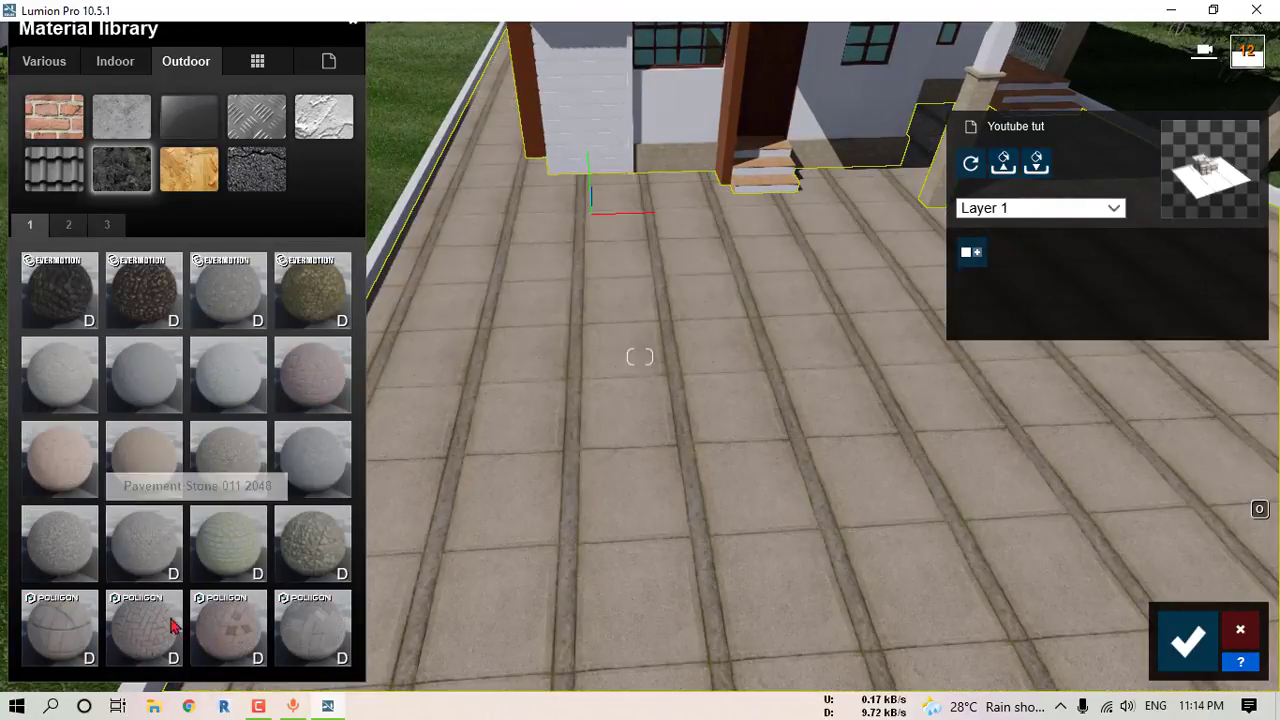
{"action": "left_click", "coordinate": [140, 618]}
Step: Lower the gloss and reflectivity of the stone cladding on the wall base and columns to nearly zero
{"action": "right_click_drag", "start_coordinate": [682, 428], "coordinate": [888, 260]}
{"action": "key", "text": "w"}
{"action": "key", "text": "w"}
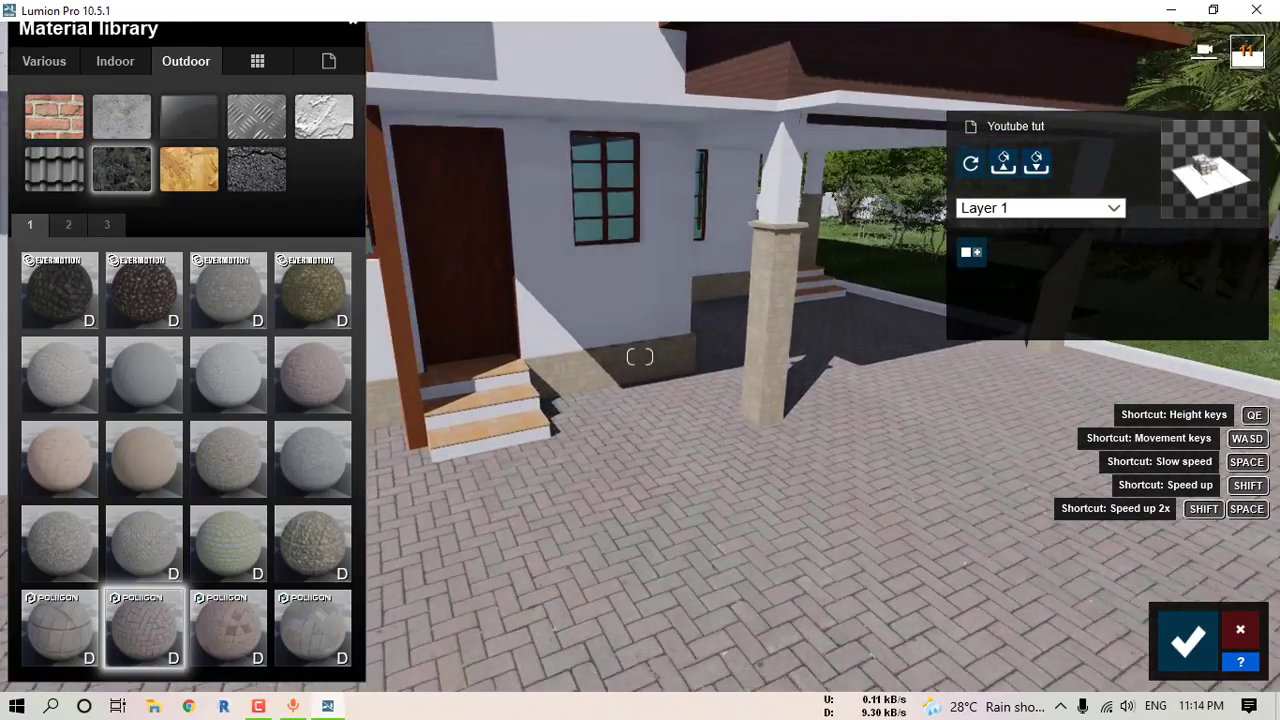
{"action": "key", "text": "w"}
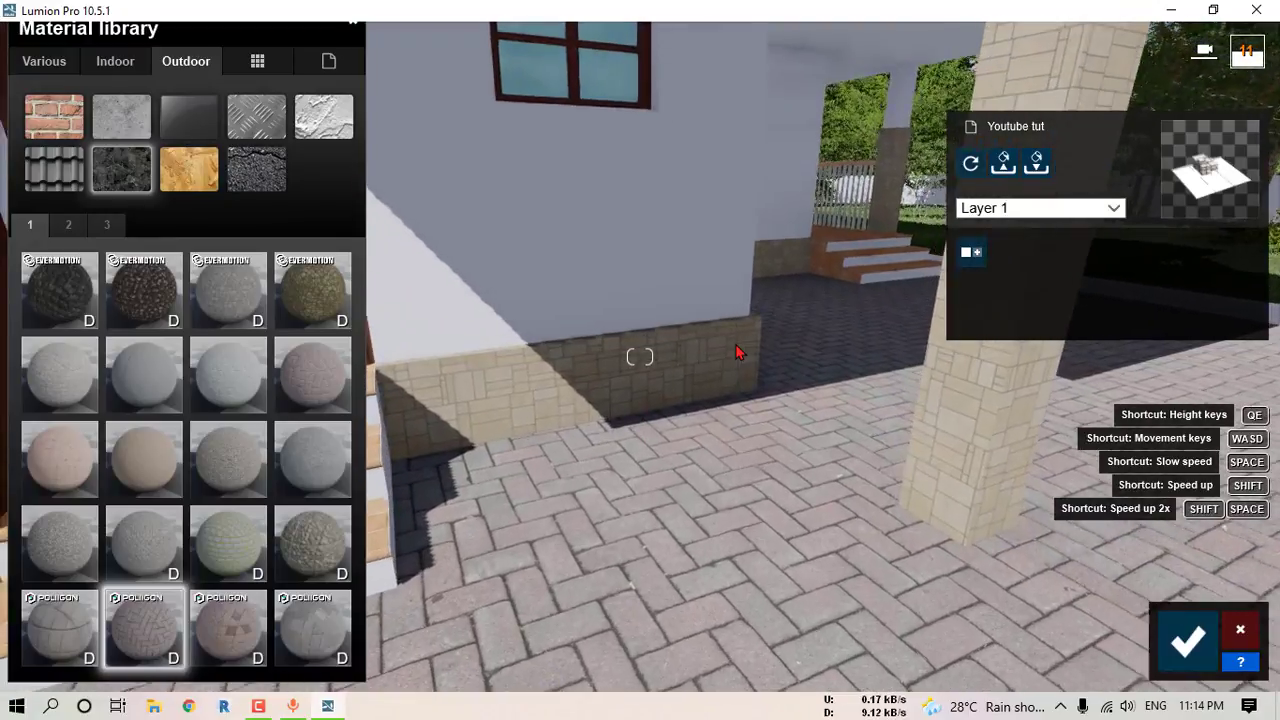
{"action": "left_click", "coordinate": [677, 358]}
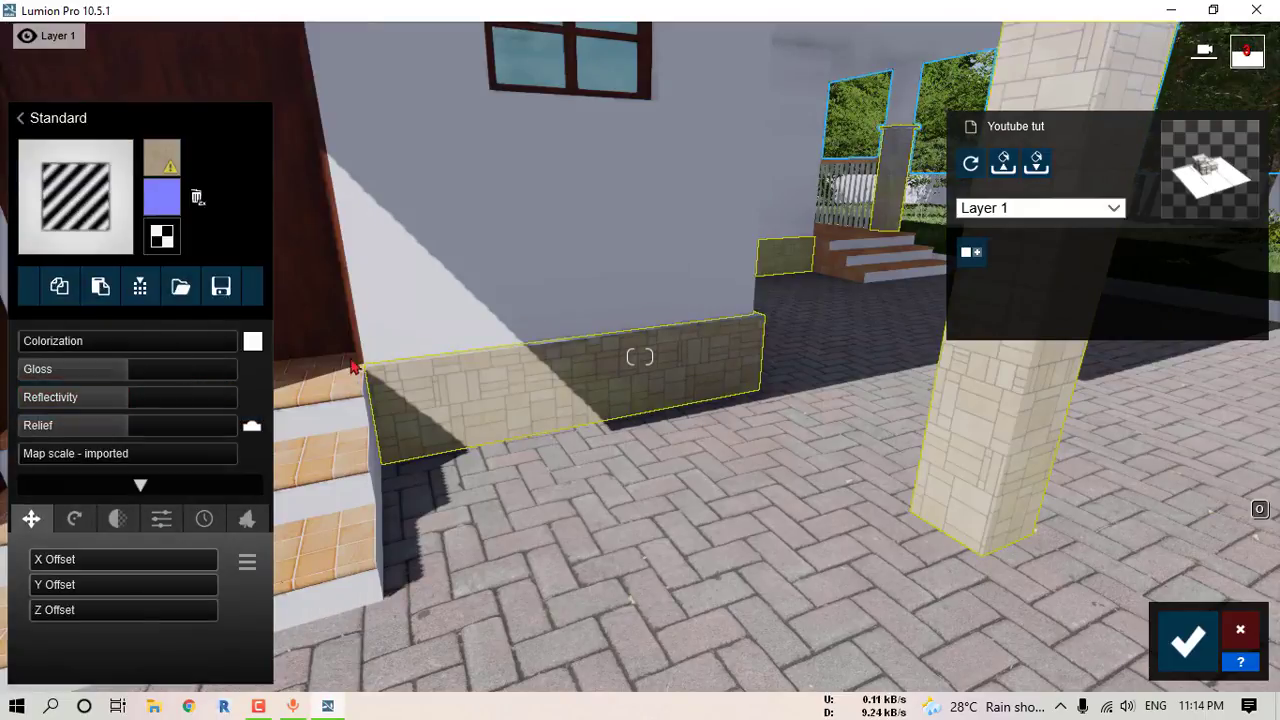
{"action": "mouse_move", "coordinate": [177, 157]}
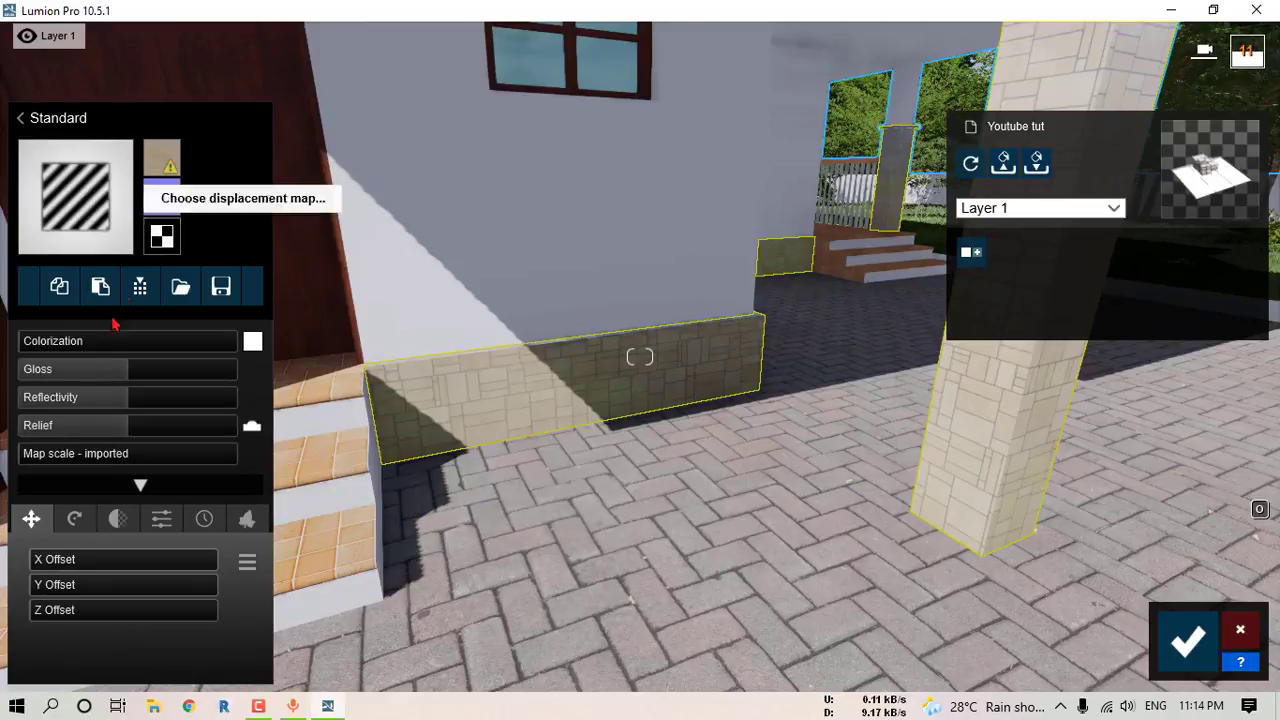
{"action": "scroll", "coordinate": [660, 401], "scroll_direction": "up", "scroll_amount": 5}
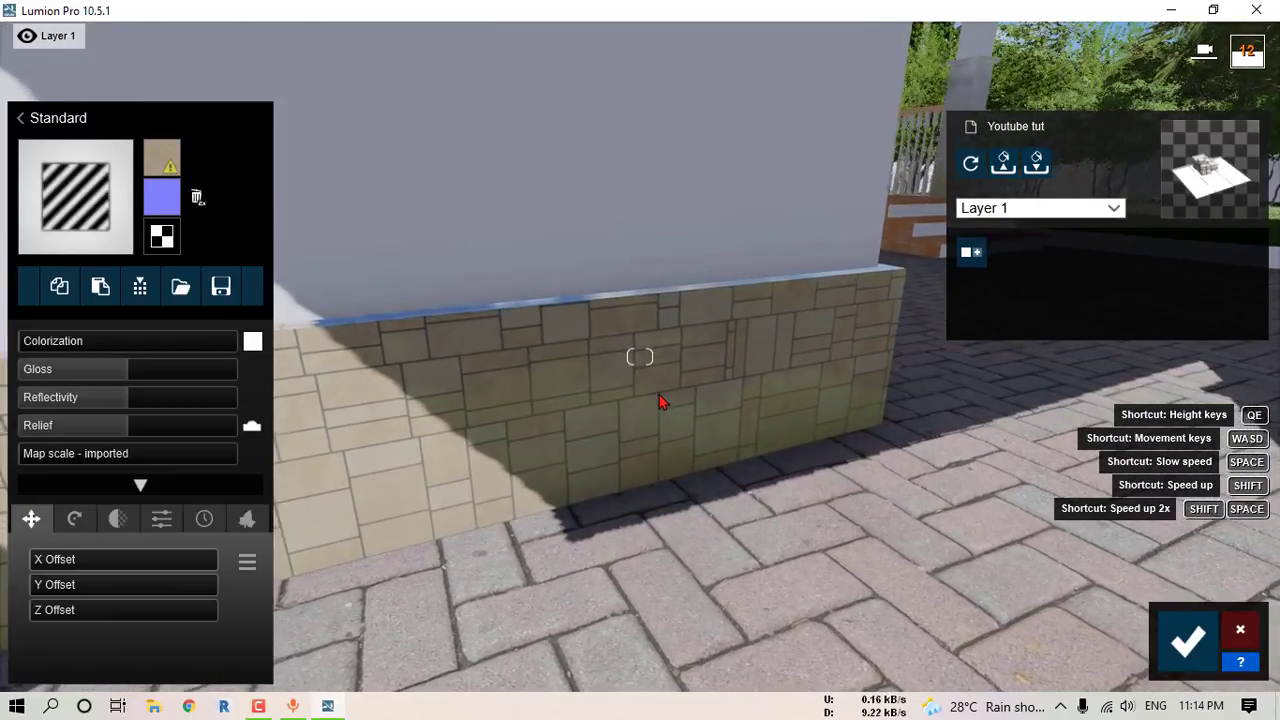
{"action": "left_click_drag", "start_coordinate": [70, 377], "coordinate": [45, 376]}
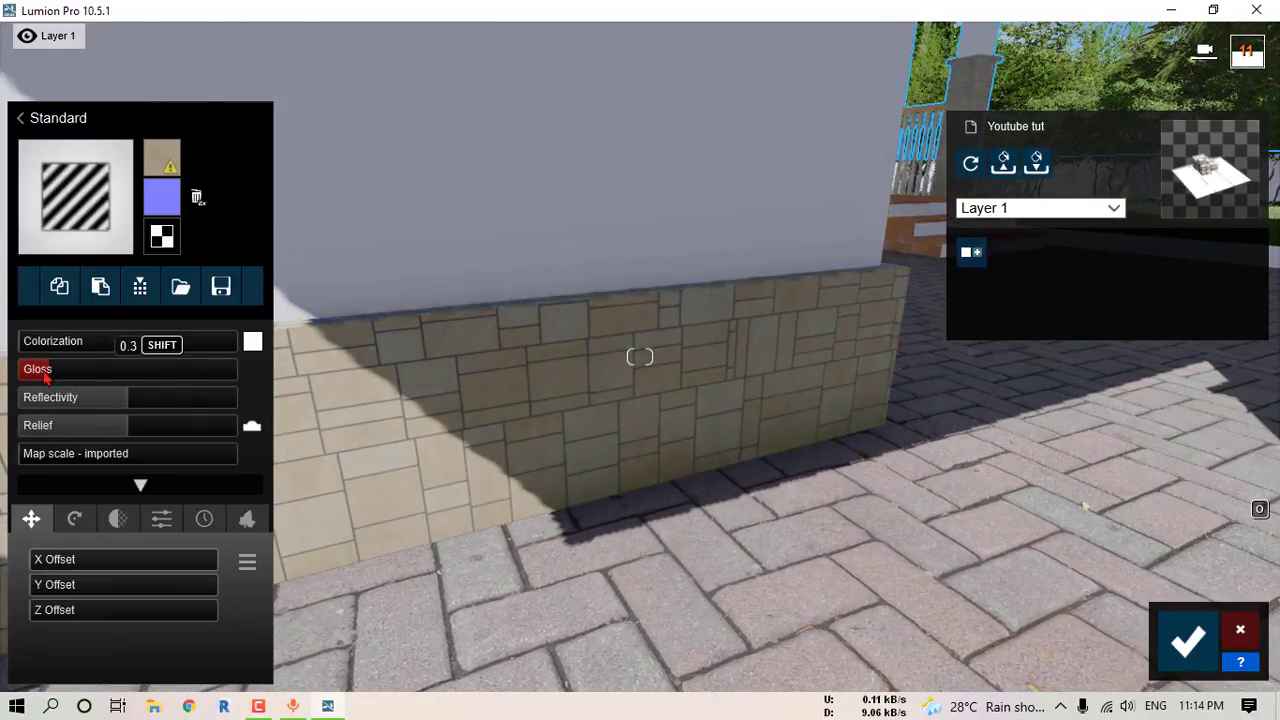
{"action": "left_click_drag", "start_coordinate": [114, 398], "coordinate": [37, 400]}
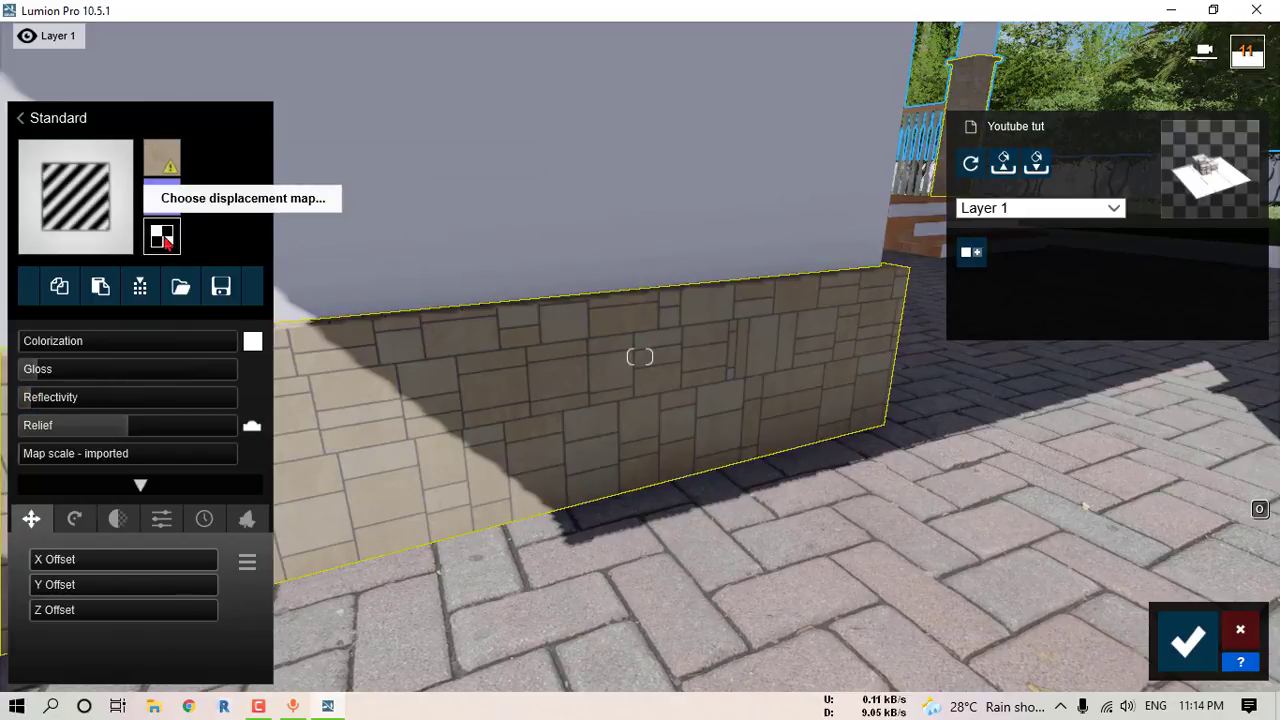
Step: Apply the indoor tile material Polii Tiles041 VAR1 3k to the 06 floor surface on the entrance steps
{"action": "key", "text": "s"}
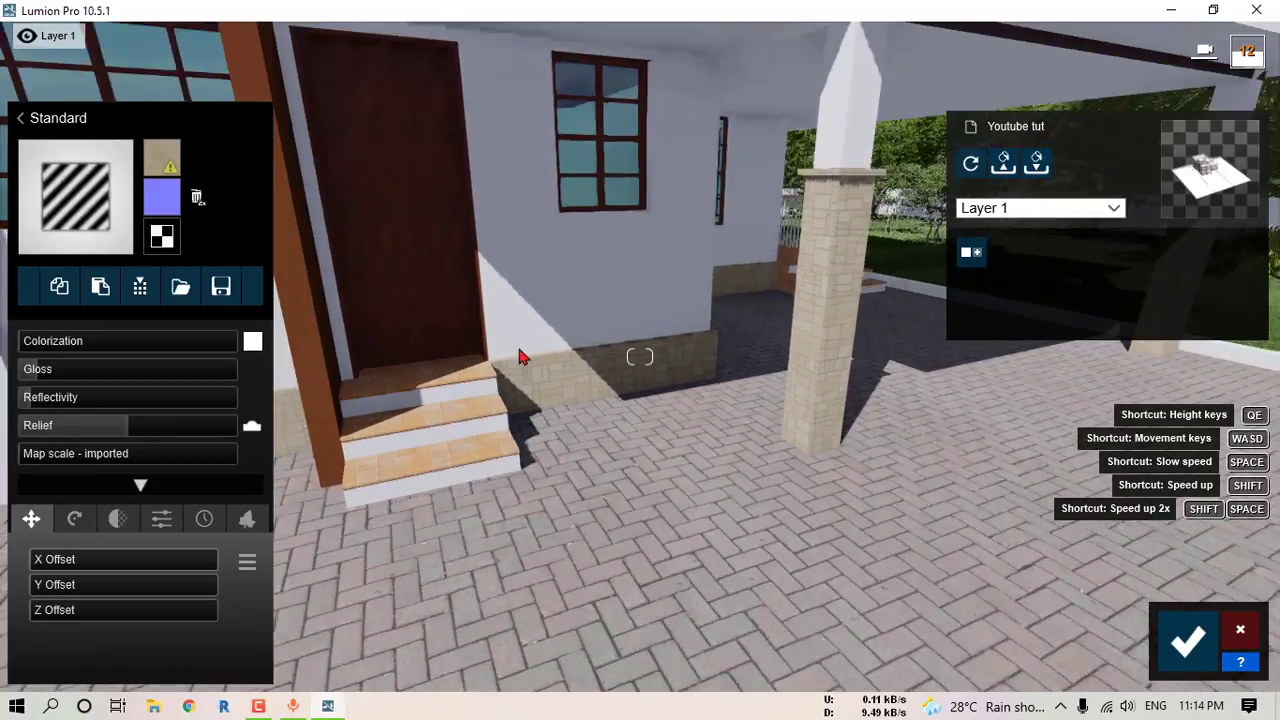
{"action": "right_click_drag", "start_coordinate": [520, 352], "coordinate": [425, 352]}
{"action": "key", "text": "w"}
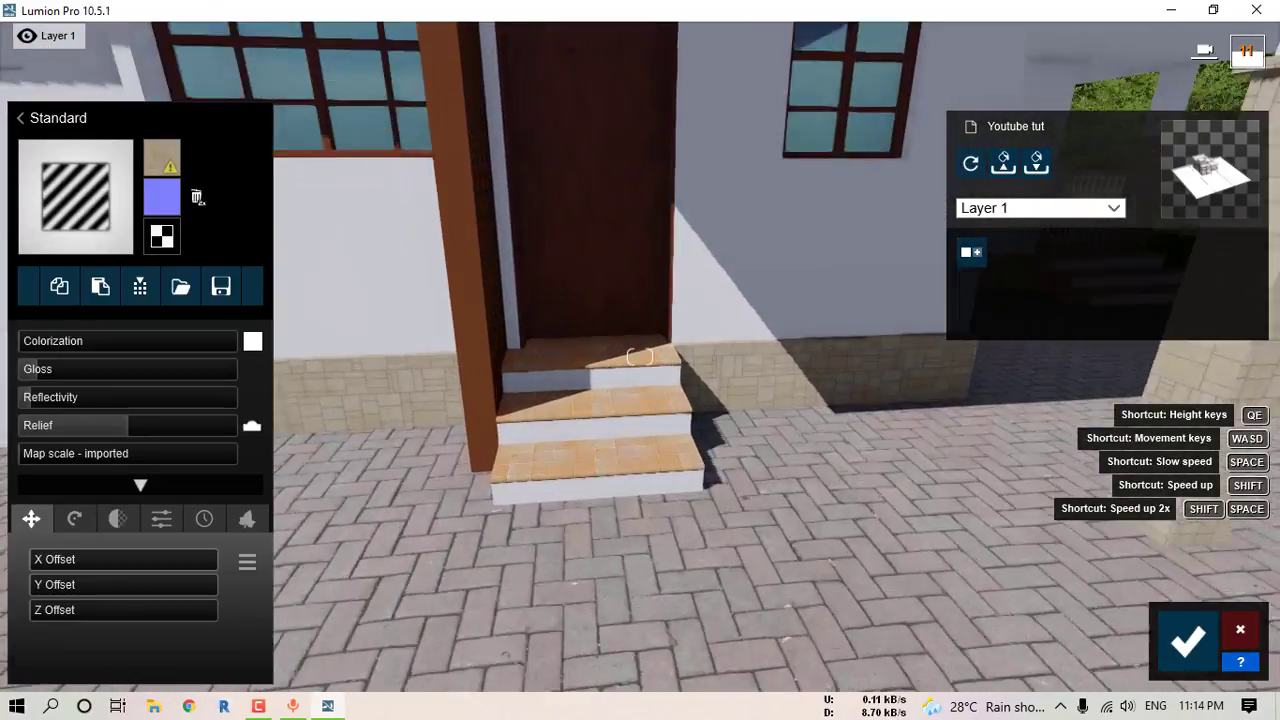
{"action": "key", "text": "w"}
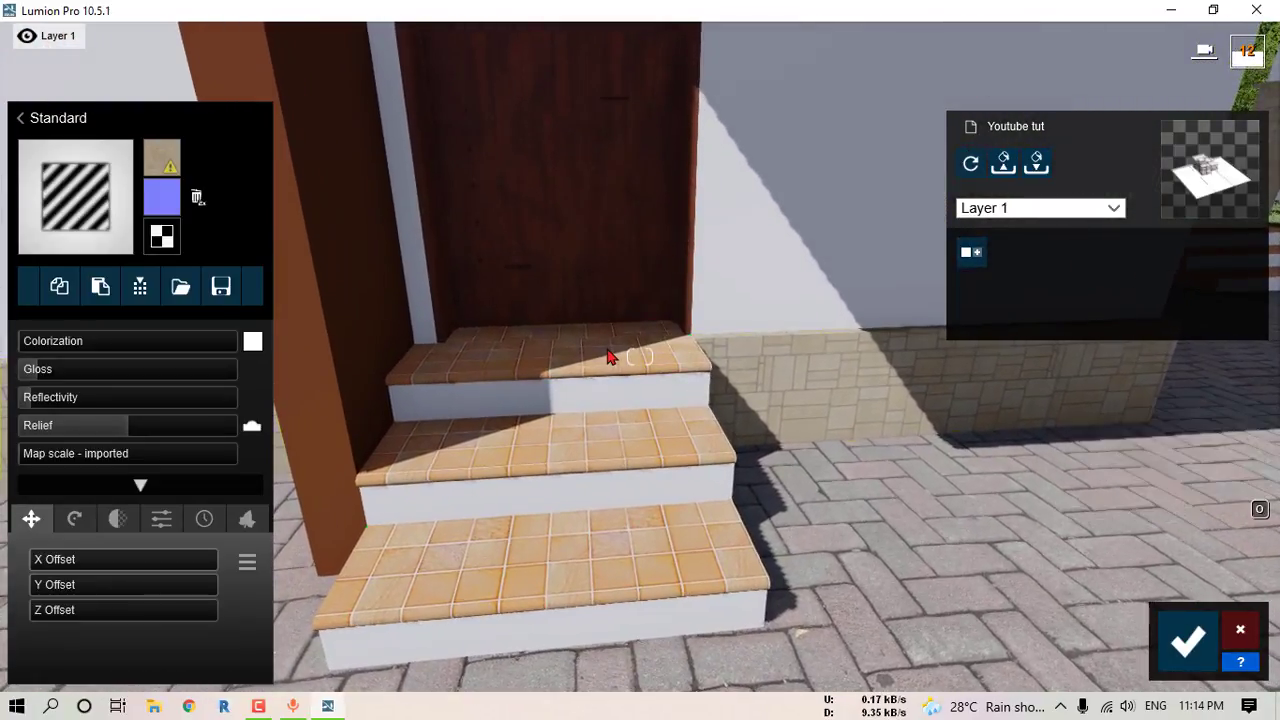
{"action": "left_click", "coordinate": [612, 355]}
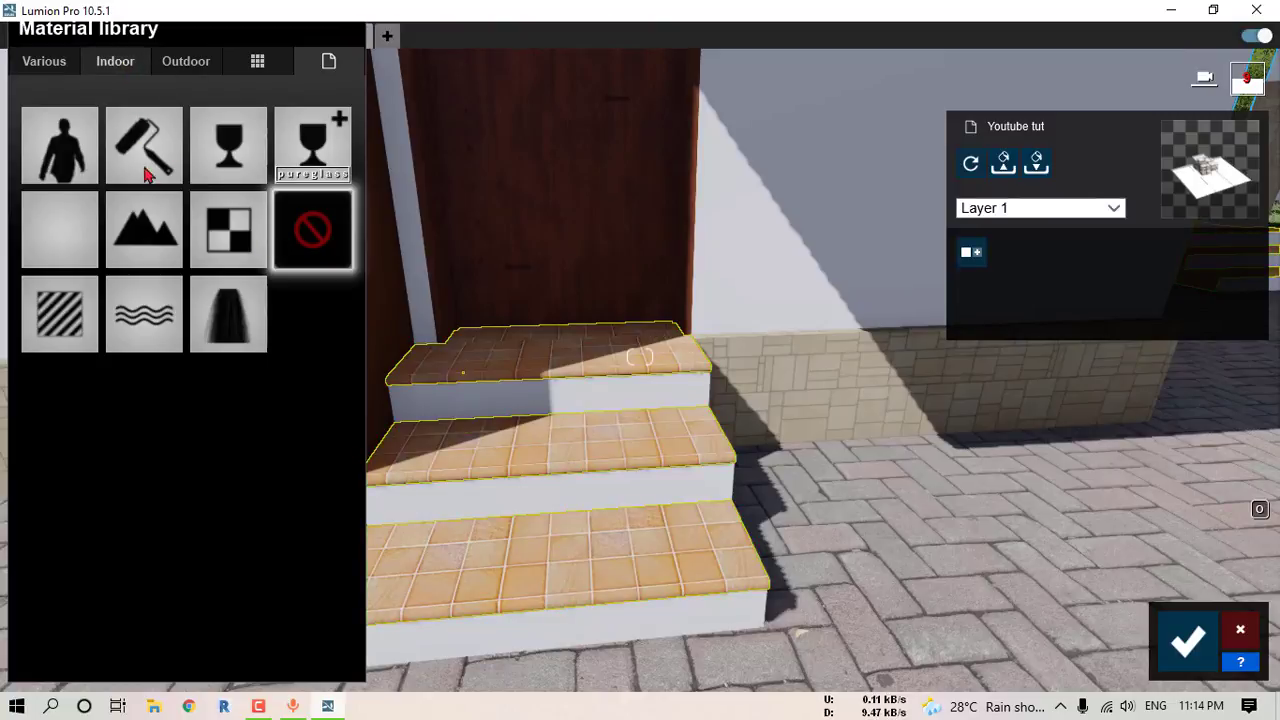
{"action": "left_click", "coordinate": [145, 148]}
{"action": "left_click", "coordinate": [143, 185]}
{"action": "left_click", "coordinate": [178, 168]}
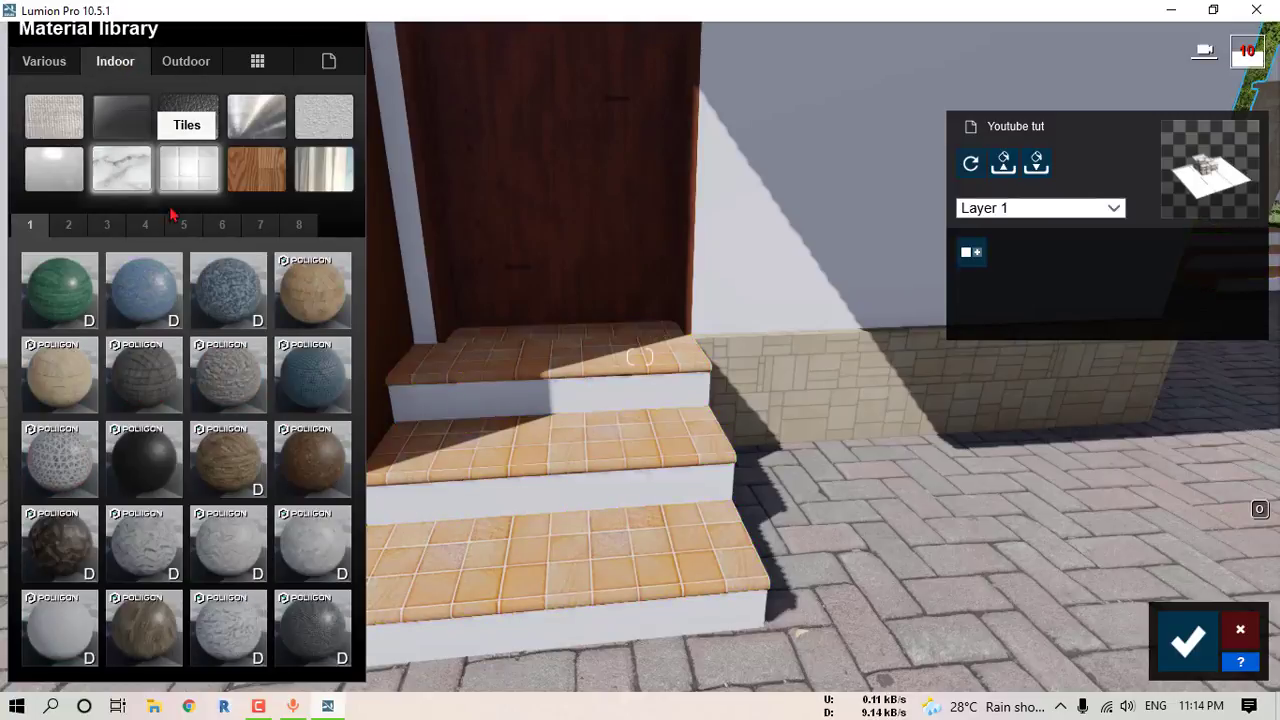
{"action": "left_click_drag", "start_coordinate": [447, 343], "coordinate": [453, 335]}
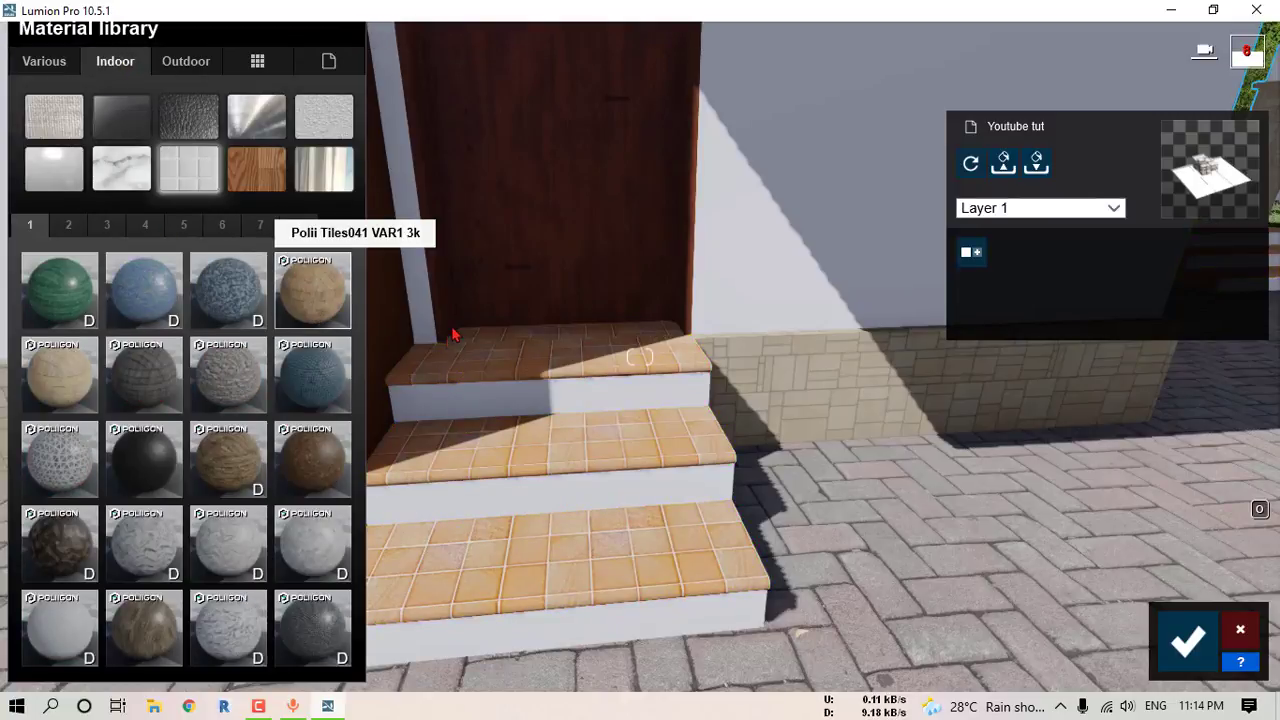
{"action": "left_click", "coordinate": [300, 318]}
{"action": "key", "text": "s"}
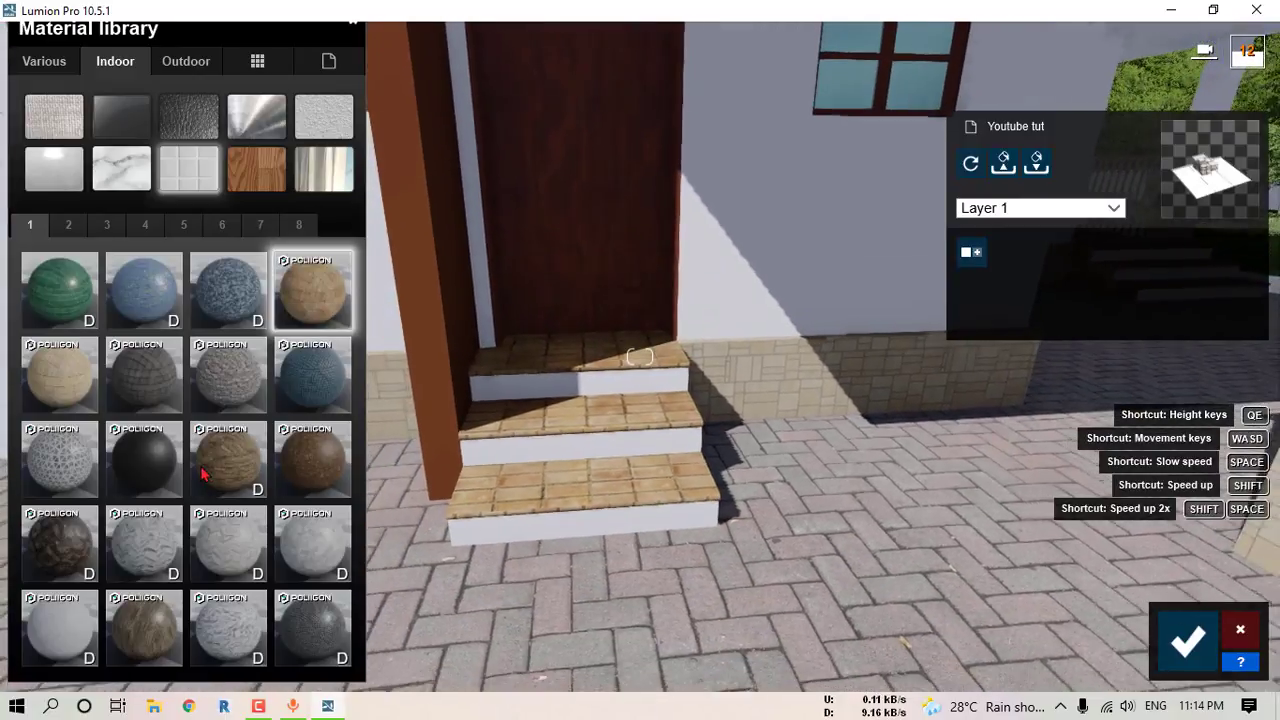
Step: Try the orange brick-pattern tile and Tiles 025 1024 on the 06 floor surface of the entrance steps
{"action": "left_click", "coordinate": [68, 228]}
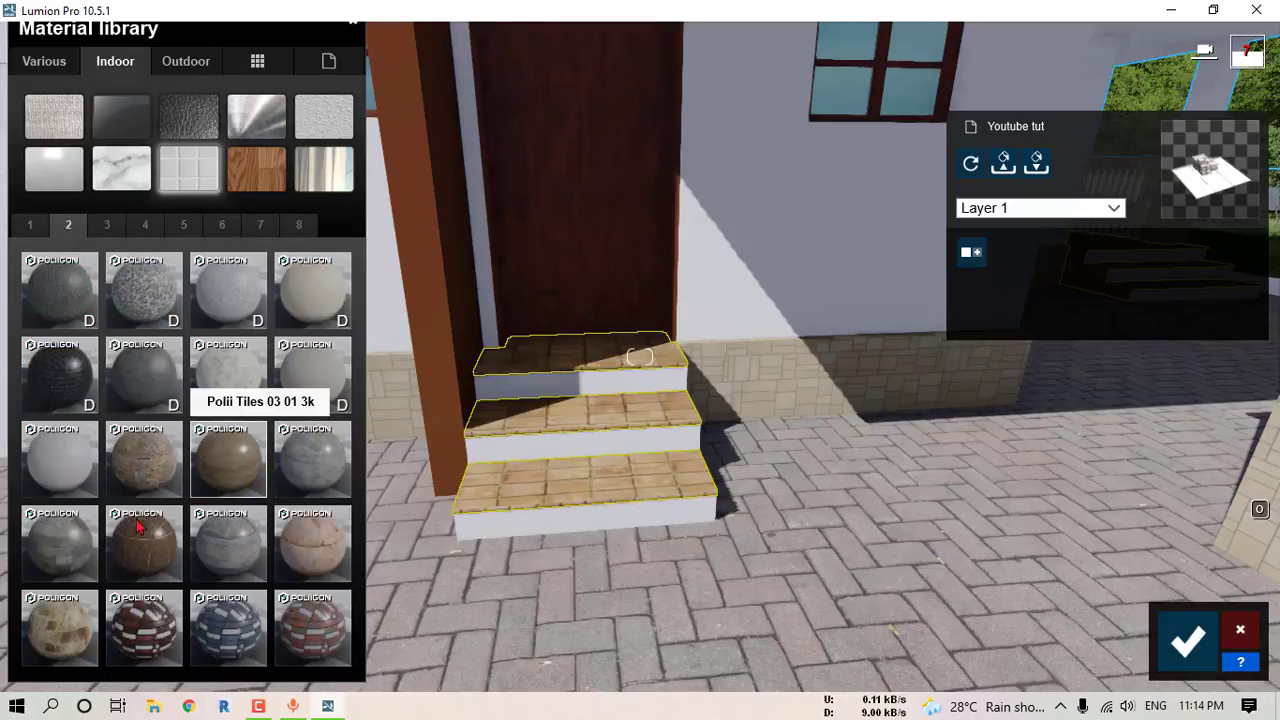
{"action": "left_click", "coordinate": [112, 230]}
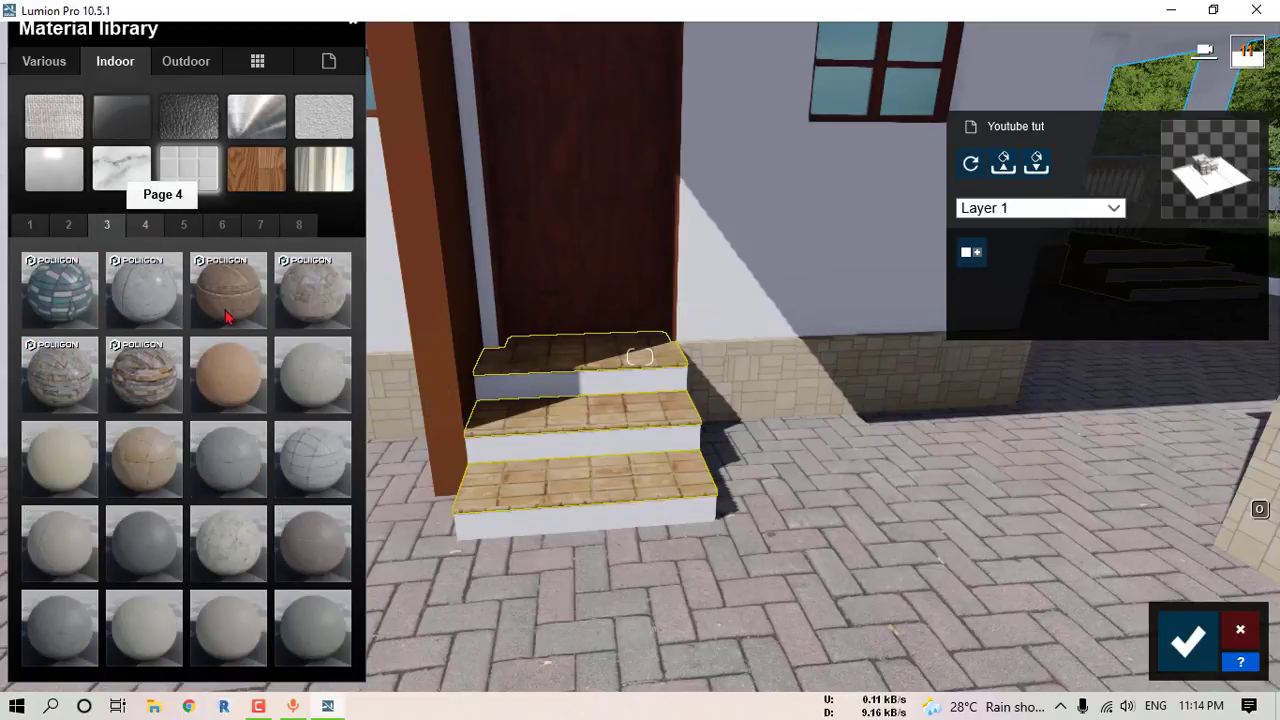
{"action": "left_click", "coordinate": [228, 378]}
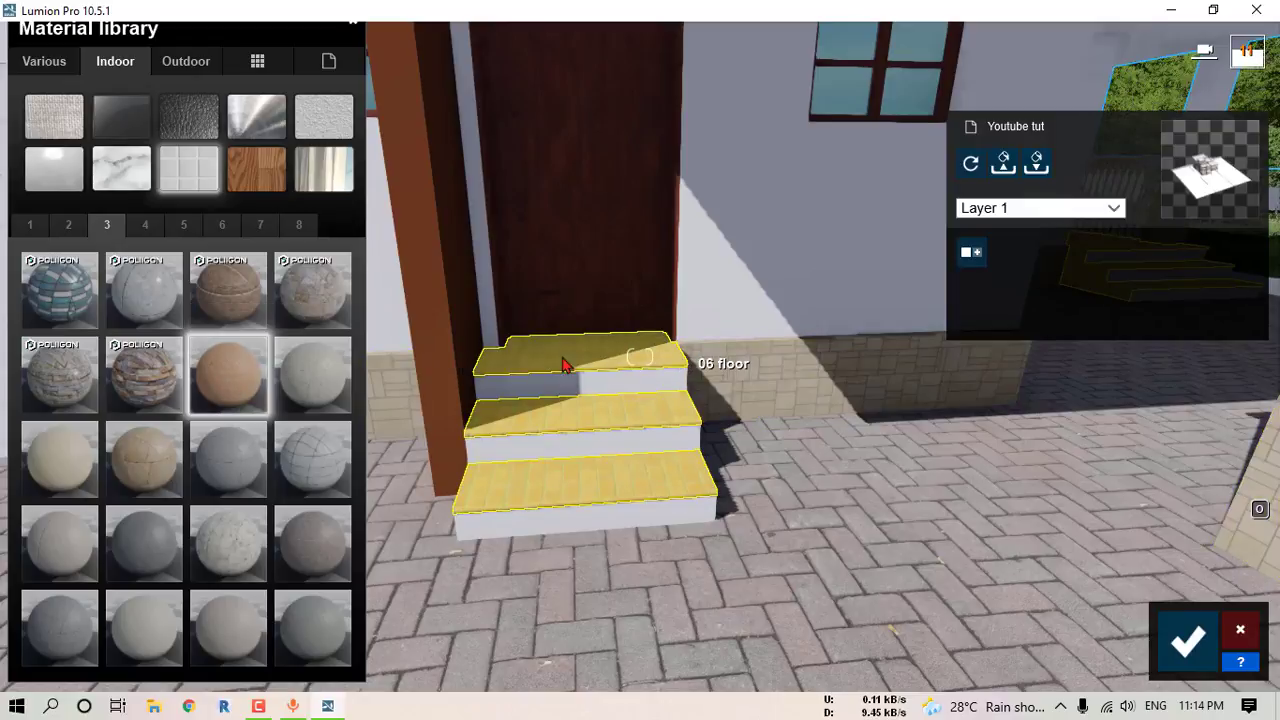
{"action": "key", "text": "w"}
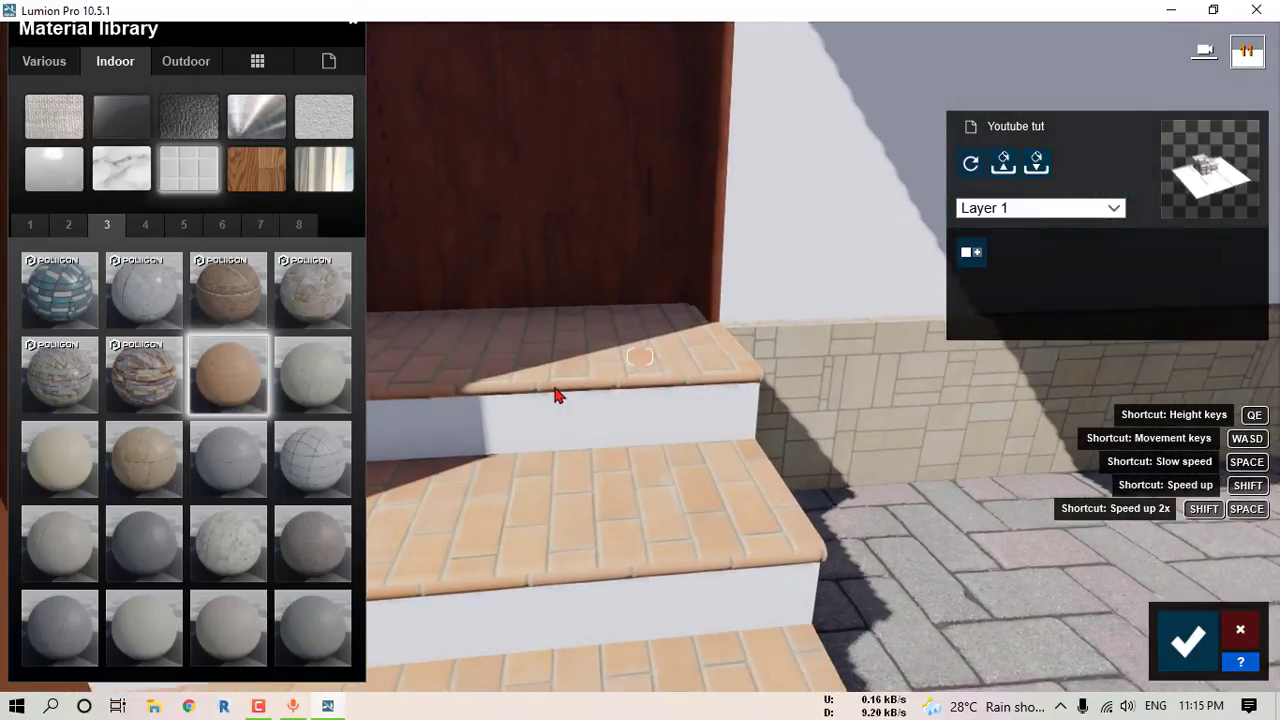
{"action": "left_click", "coordinate": [143, 228]}
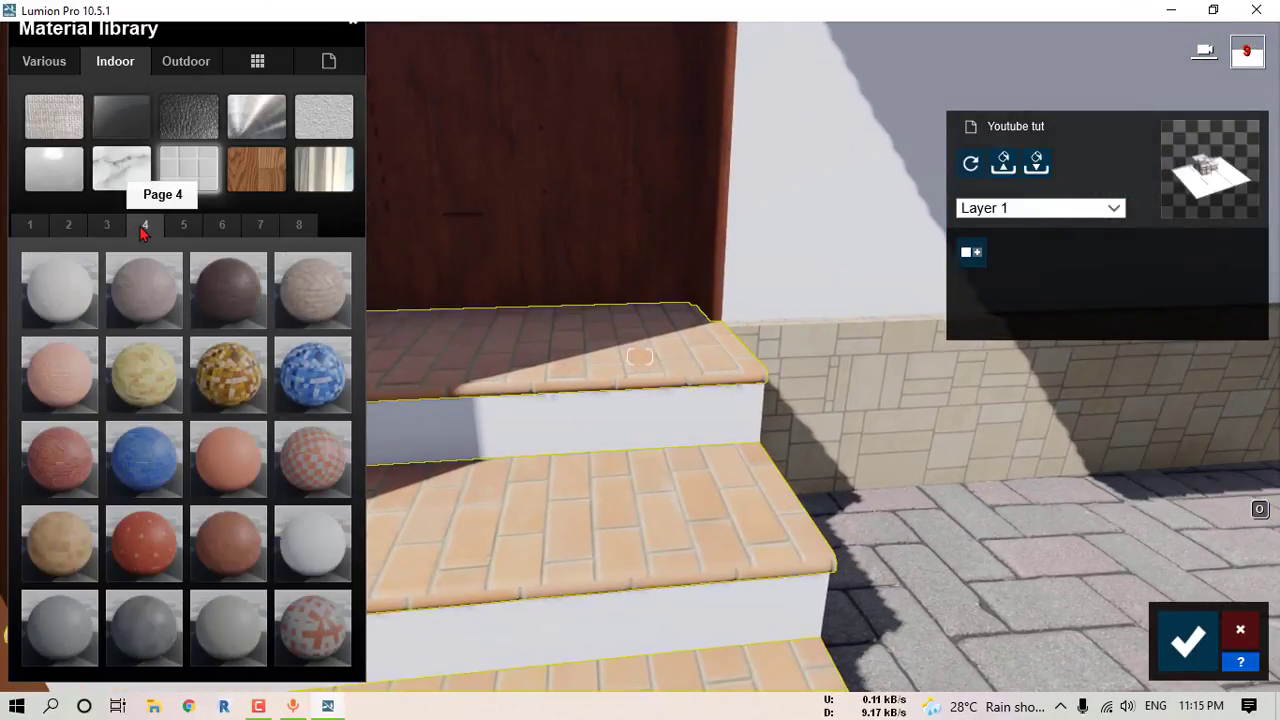
{"action": "left_click", "coordinate": [55, 368]}
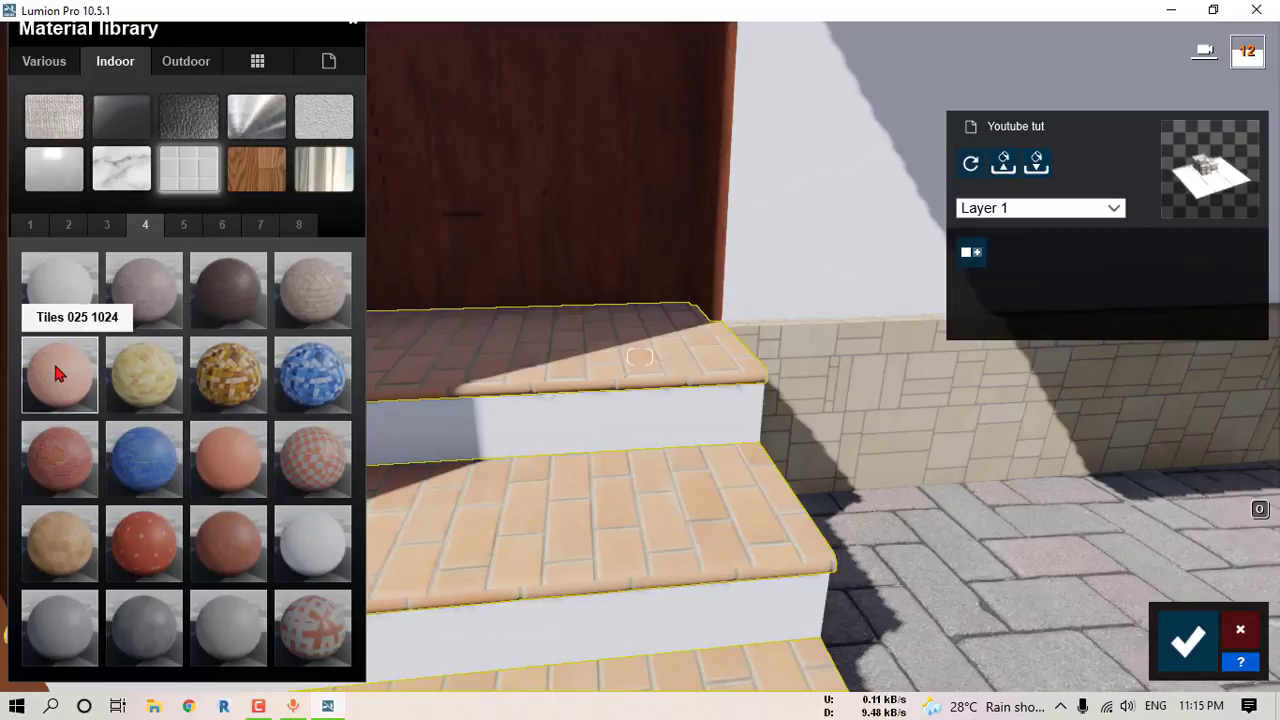
Step: Try Tiles 050 1024 on the entrance step treads and settle on a plain pinkish-beige tile from the same page
{"action": "left_click", "coordinate": [183, 224]}
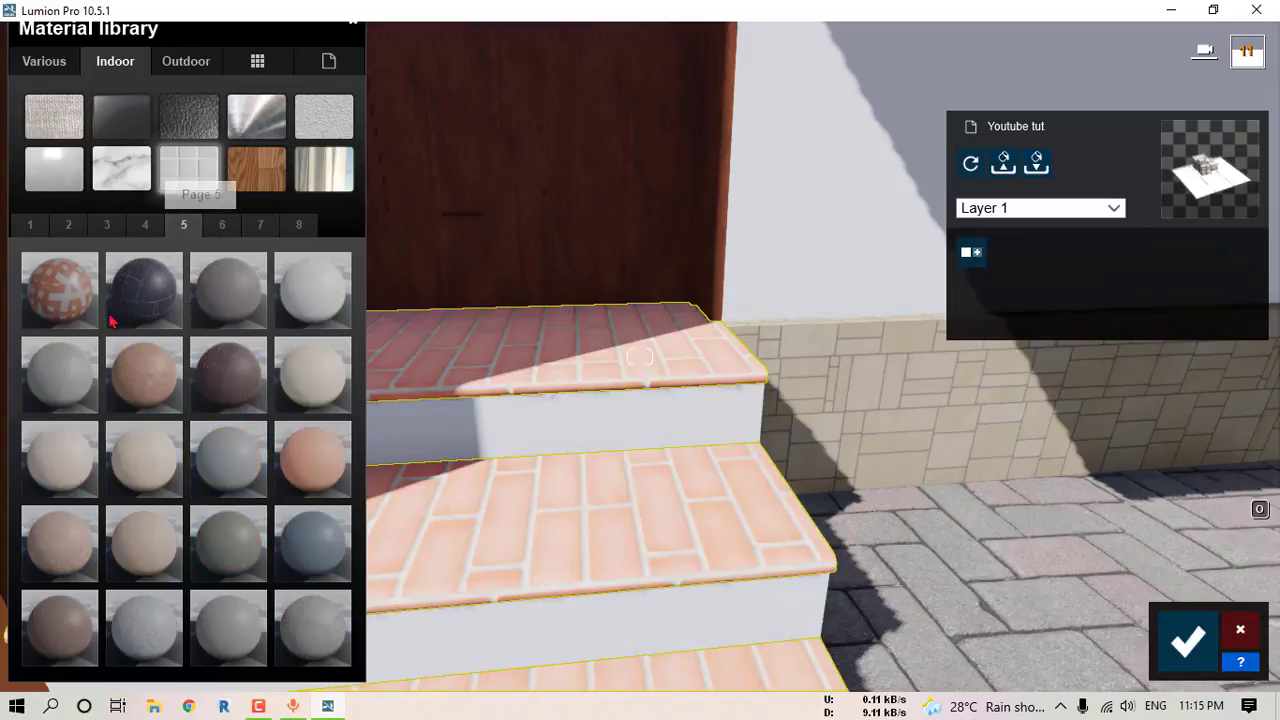
{"action": "left_click", "coordinate": [341, 454]}
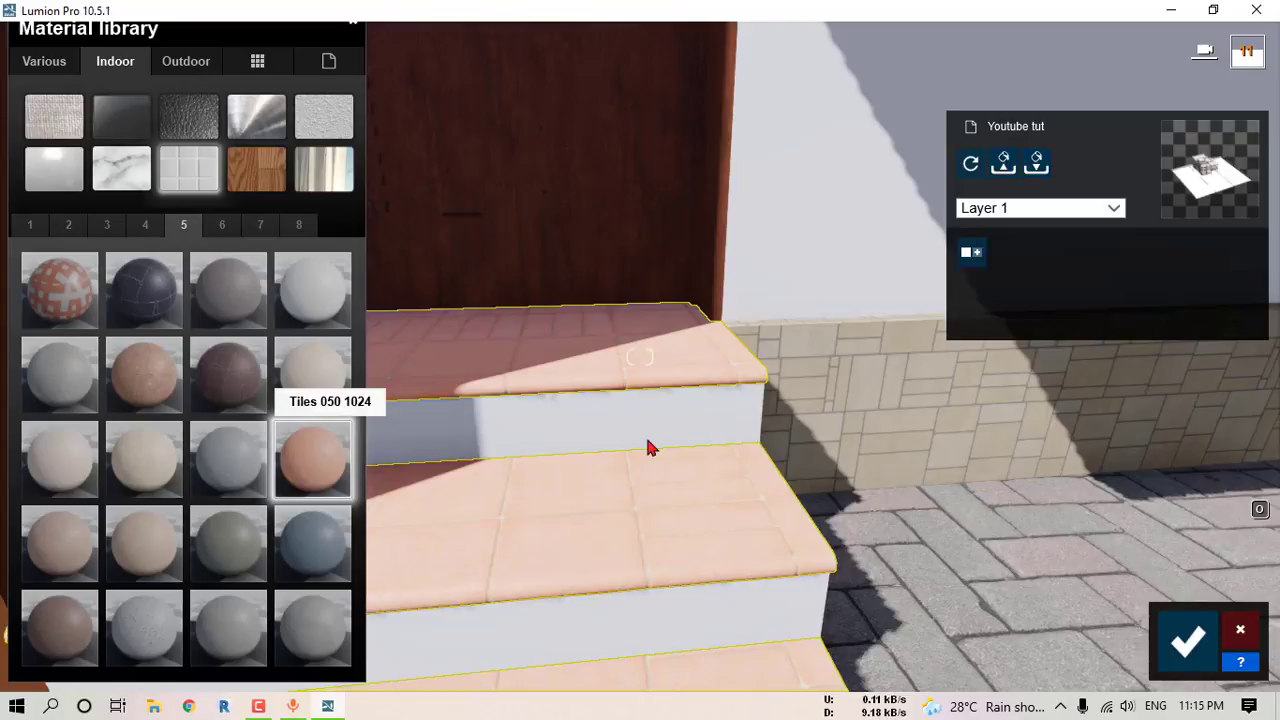
{"action": "key", "text": "s"}
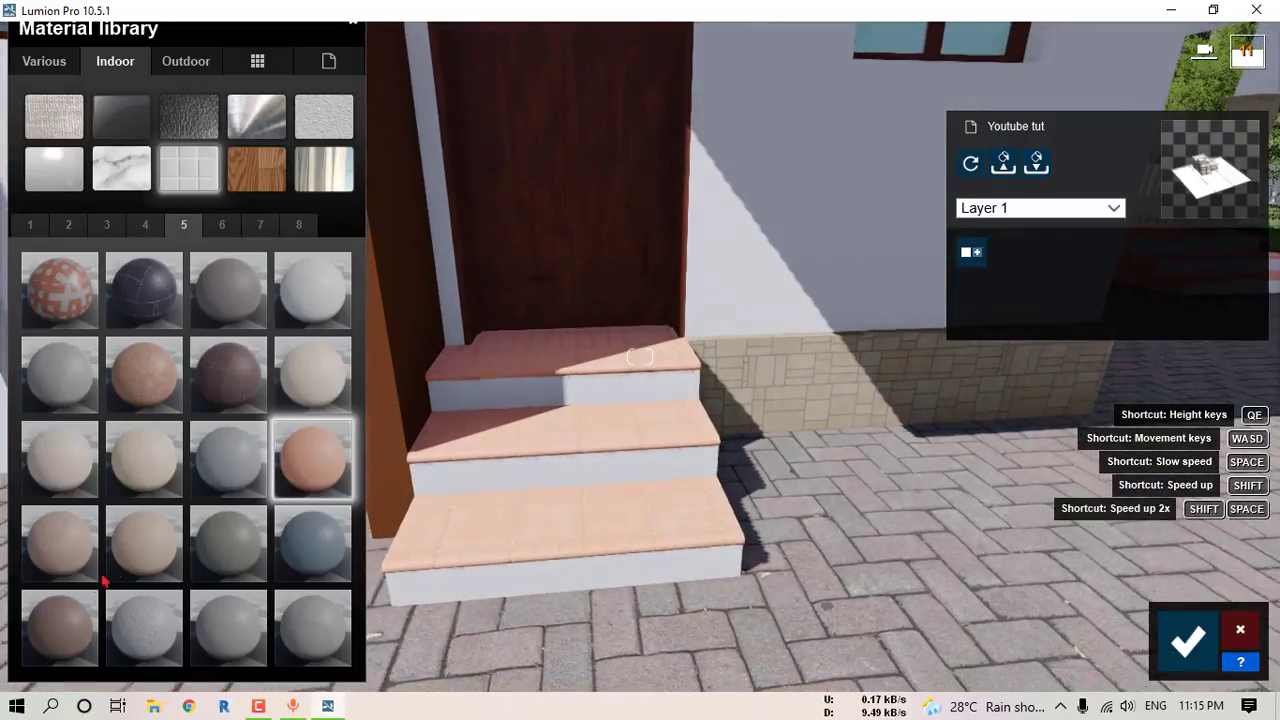
{"action": "left_click", "coordinate": [55, 556]}
{"action": "key", "text": "w"}
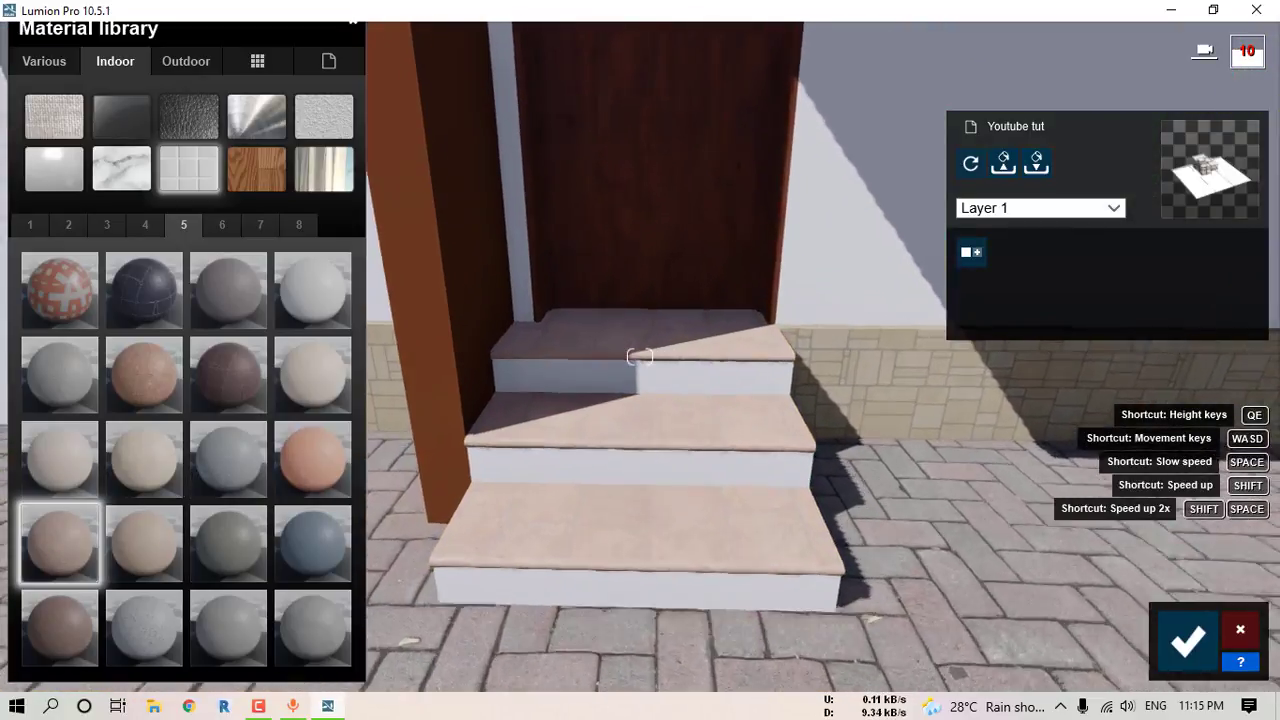
{"action": "key", "text": "s"}
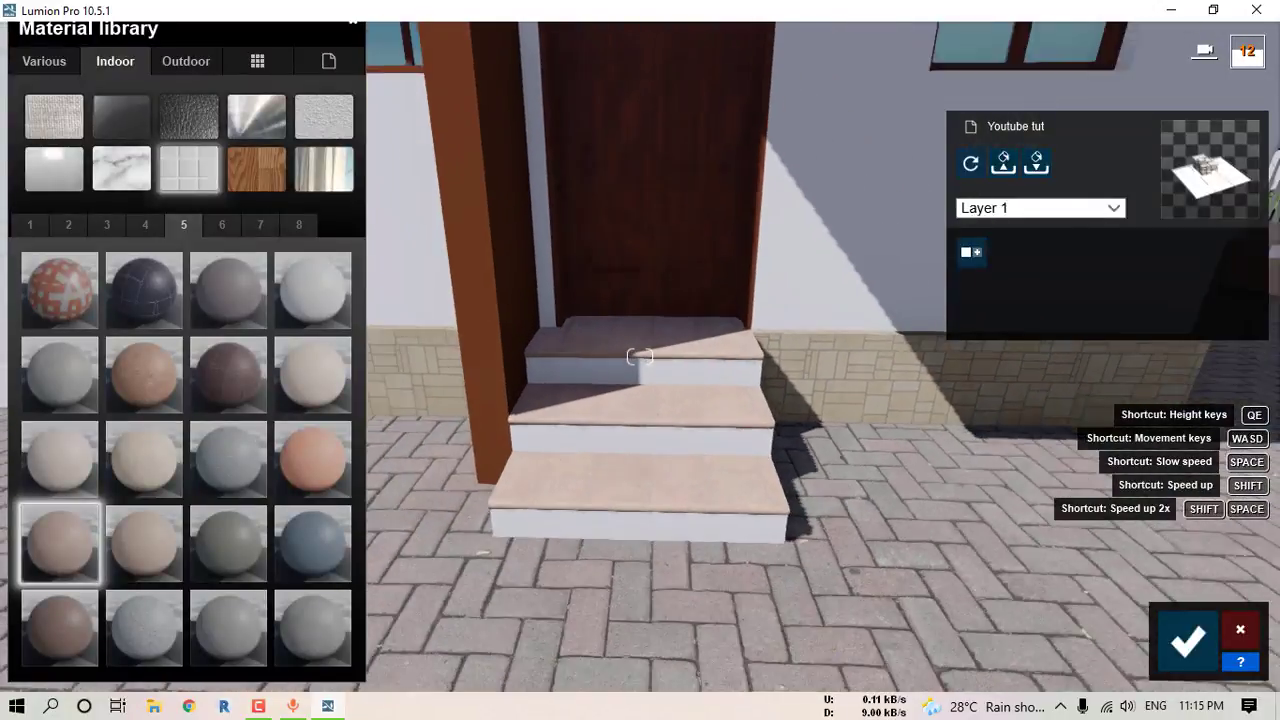
Step: Select the 07 wood wall surface below the upper balcony and assign the Standard material to it
{"action": "key", "text": "s"}
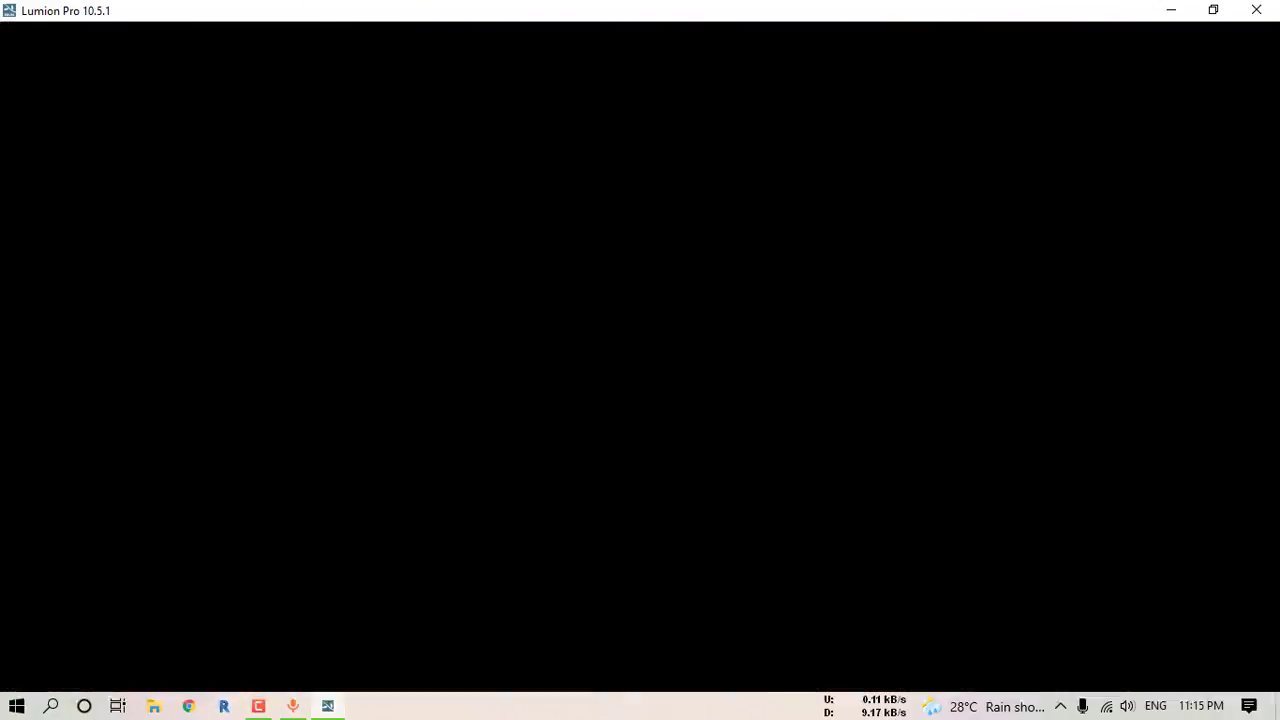
{"action": "right_click_drag", "start_coordinate": [640, 357], "coordinate": [661, 425]}
{"action": "key", "text": "w"}
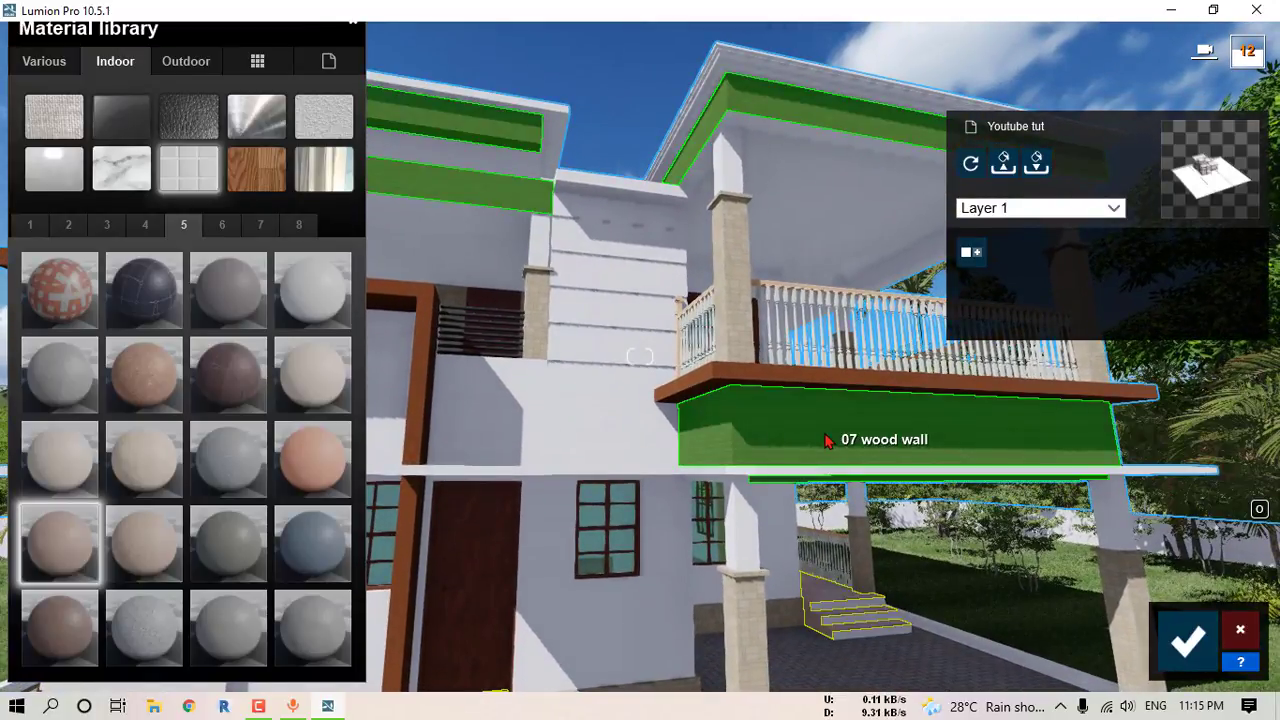
{"action": "left_click", "coordinate": [793, 443]}
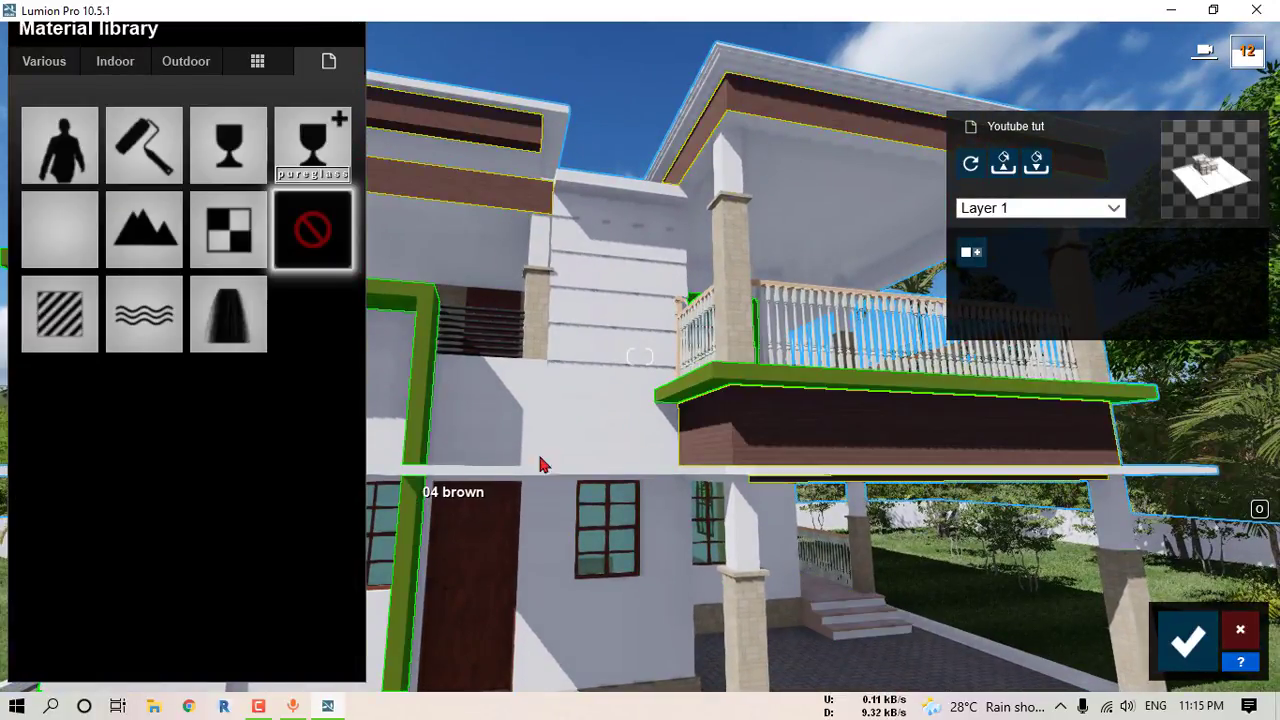
{"action": "left_click", "coordinate": [735, 430]}
{"action": "left_click", "coordinate": [190, 62]}
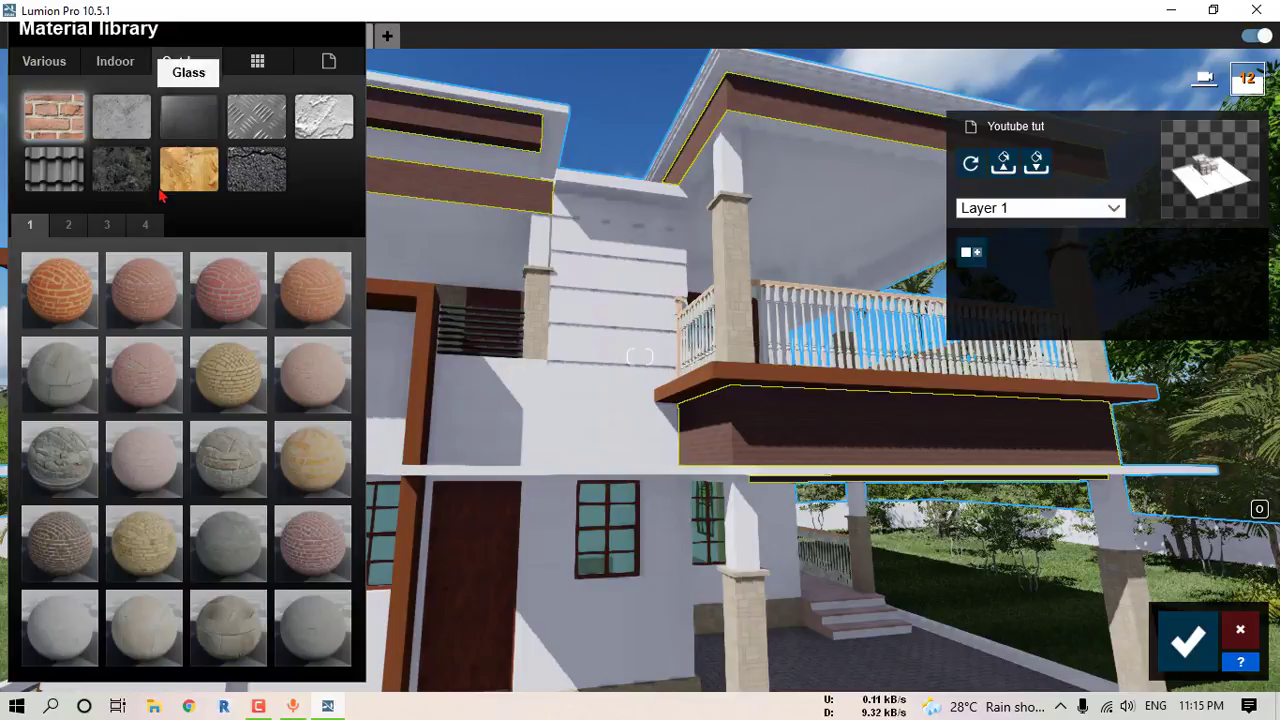
{"action": "left_click", "coordinate": [290, 63]}
{"action": "left_click", "coordinate": [326, 60]}
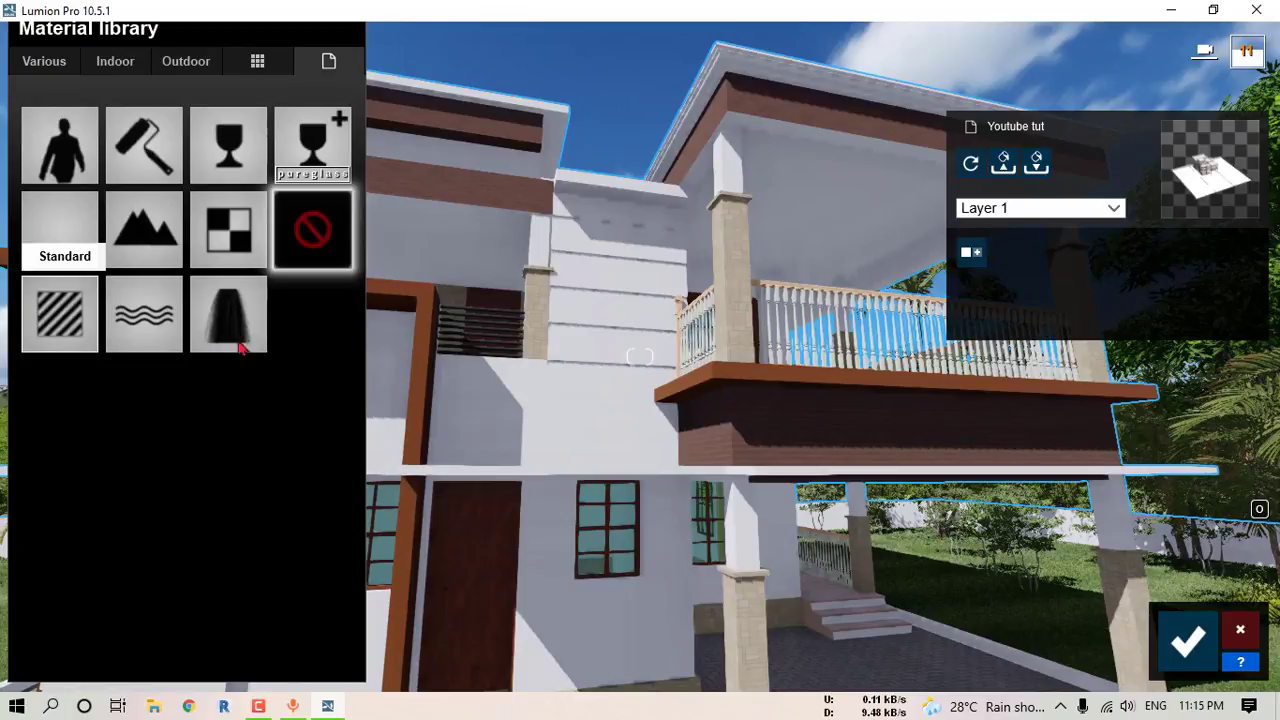
{"action": "left_click", "coordinate": [68, 330]}
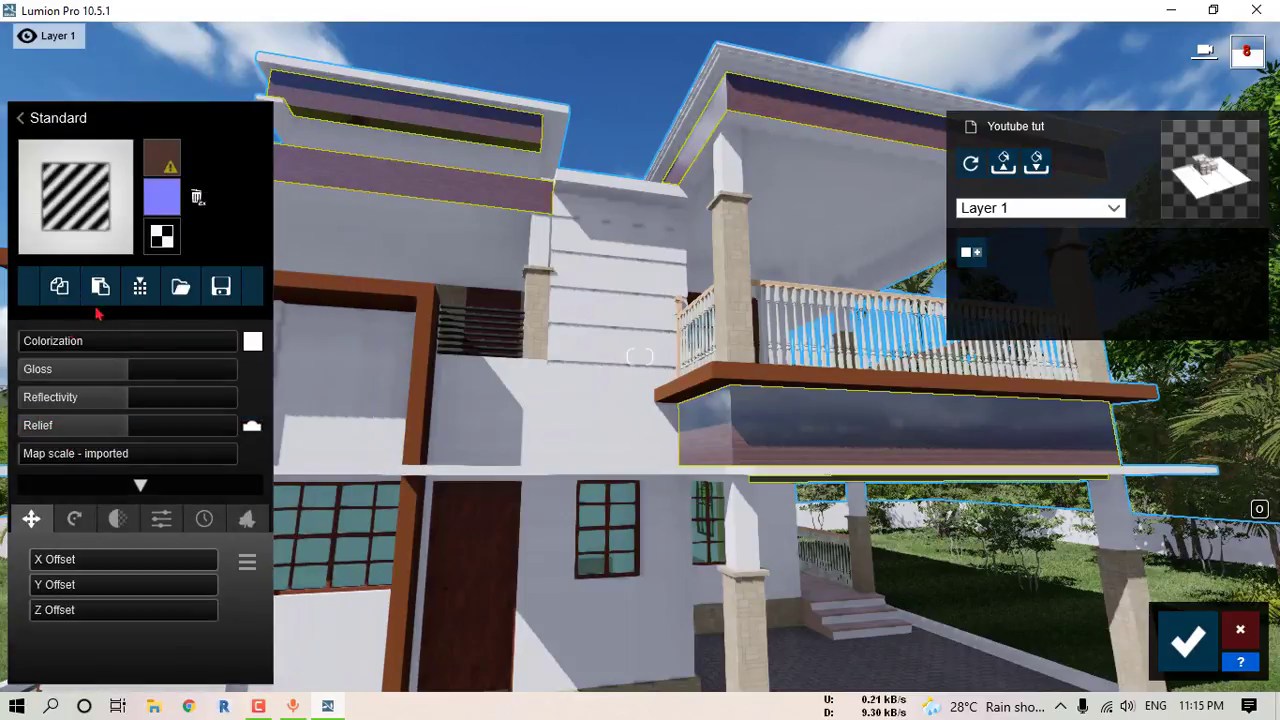
Step: Load WoodSiding005_4K_Color.jpg from Textures > 01.HQ Textures > wood siding on CAD WORK (G:) as the wood wall's colour map
{"action": "mouse_move", "coordinate": [168, 165]}
{"action": "left_click", "coordinate": [168, 166]}
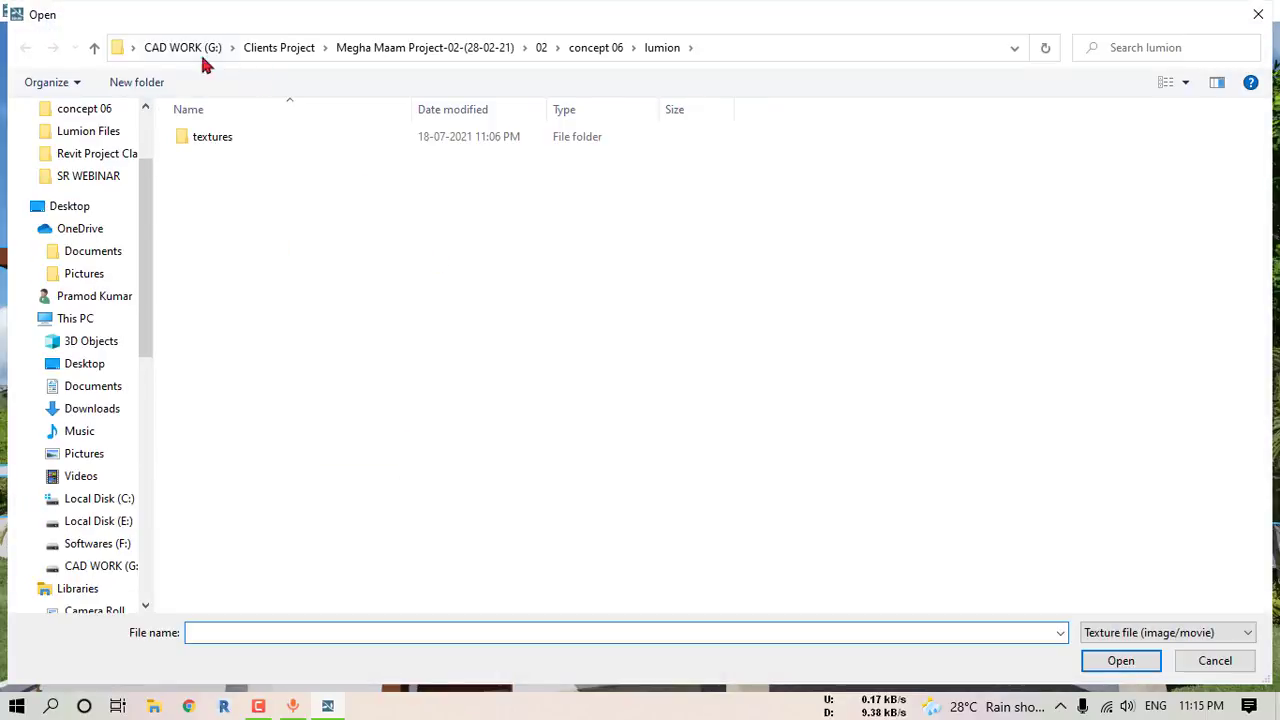
{"action": "left_click", "coordinate": [77, 318]}
{"action": "double_click", "coordinate": [985, 290]}
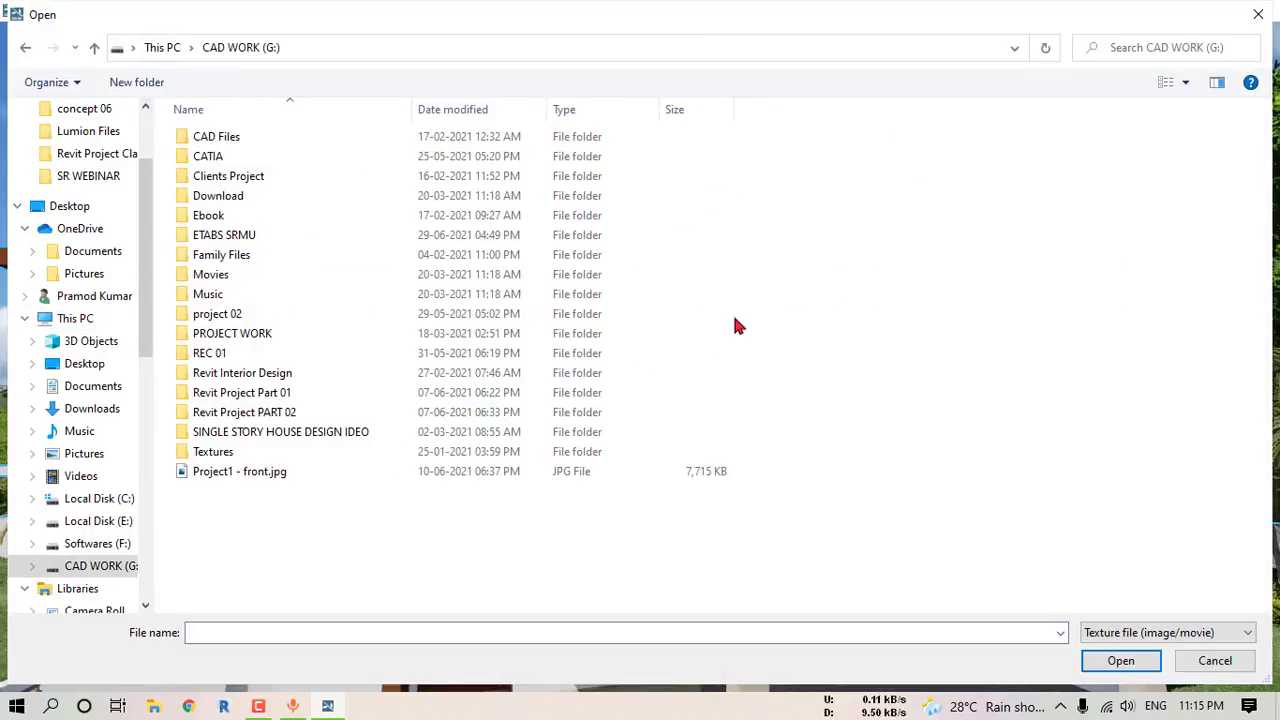
{"action": "double_click", "coordinate": [240, 449]}
{"action": "double_click", "coordinate": [240, 136]}
{"action": "double_click", "coordinate": [258, 334]}
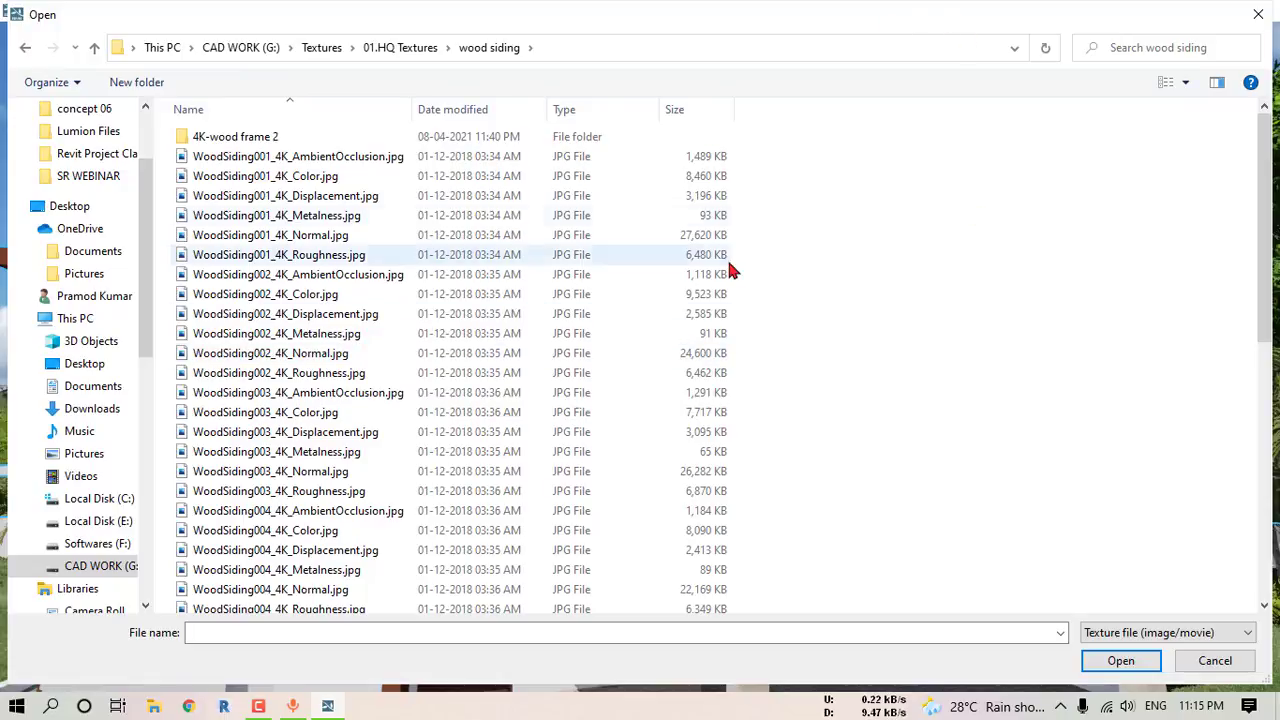
{"action": "scroll", "coordinate": [727, 257], "scroll_direction": "up", "scroll_amount": 4, "text": "ctrl"}
{"action": "left_click", "coordinate": [608, 430]}
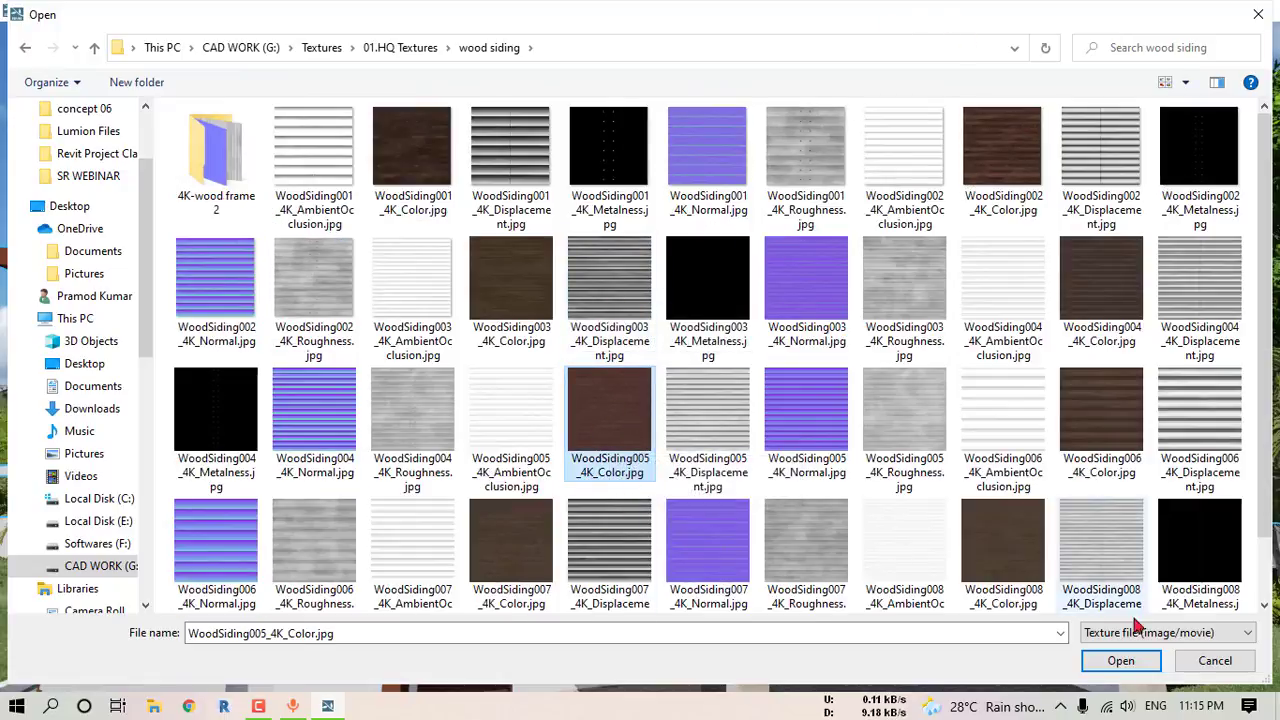
{"action": "left_click", "coordinate": [1120, 660]}
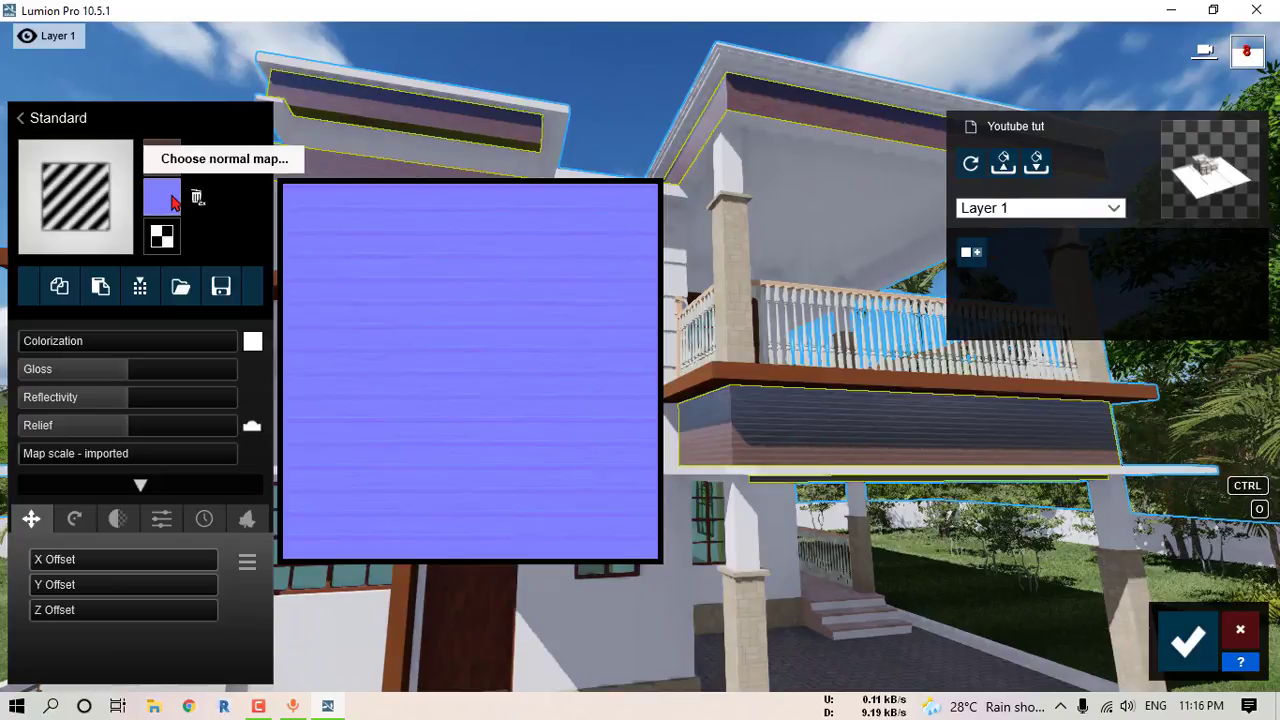
Step: Load WoodSiding005_4K_Normal.jpg as the wood wall's normal map and WoodSiding005_4K_Displacement.jpg as its displacement map
{"action": "left_click", "coordinate": [175, 200]}
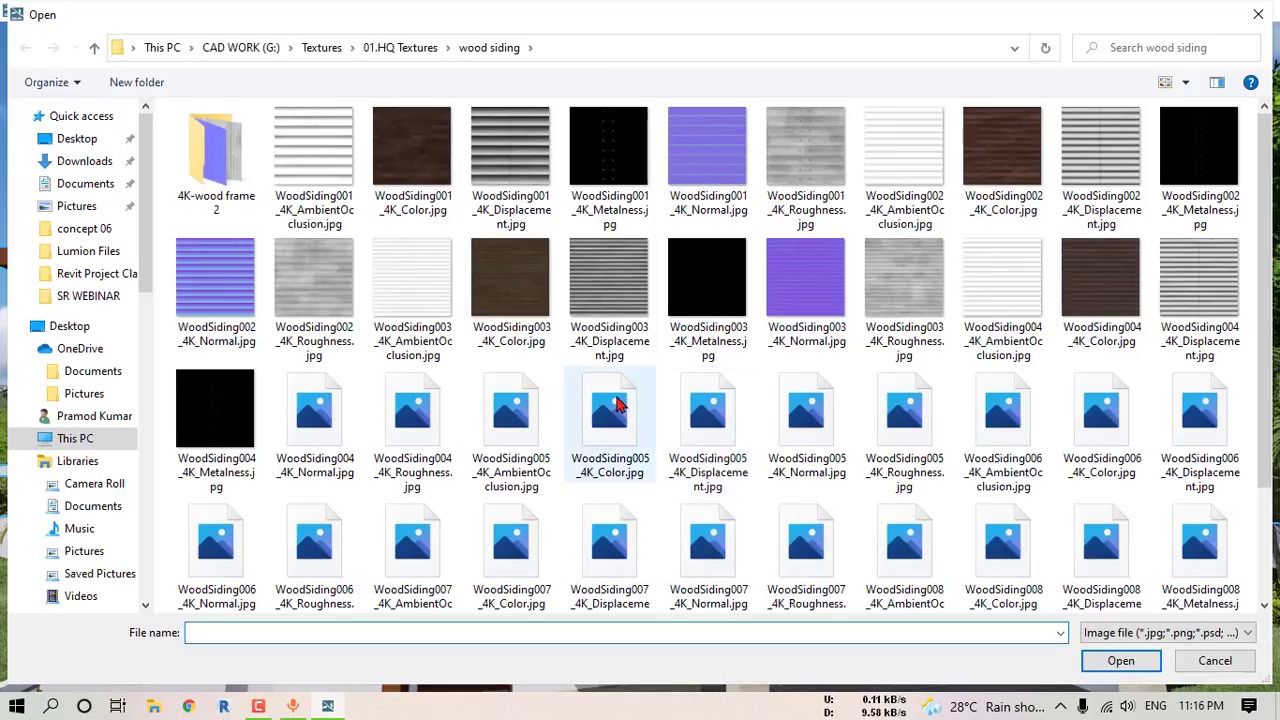
{"action": "left_click", "coordinate": [830, 470]}
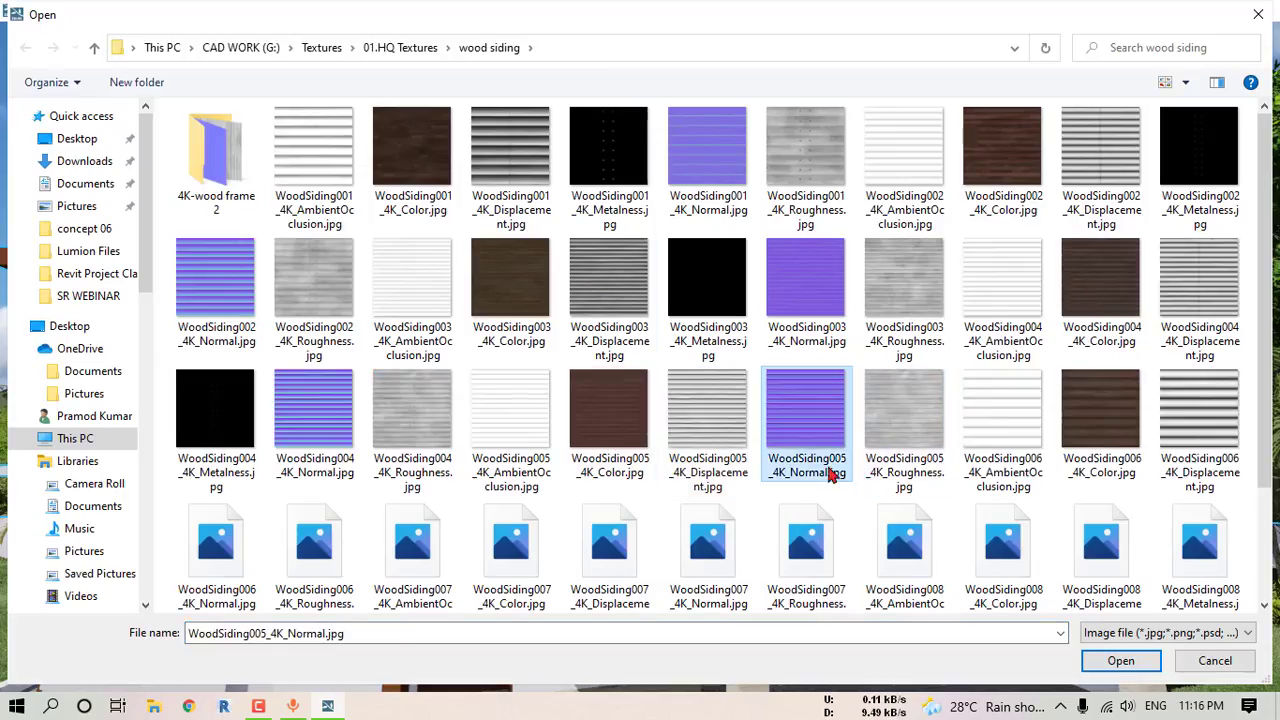
{"action": "left_click", "coordinate": [1118, 660]}
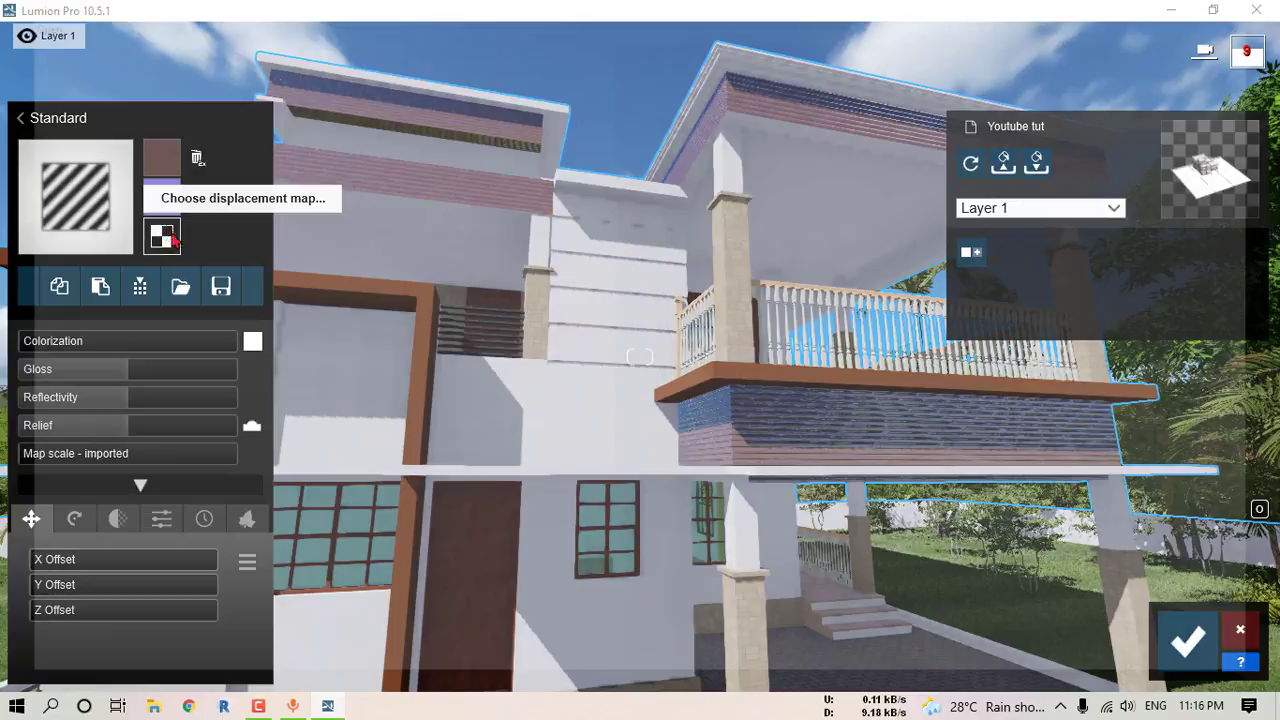
{"action": "left_click", "coordinate": [161, 236]}
{"action": "left_click", "coordinate": [733, 424]}
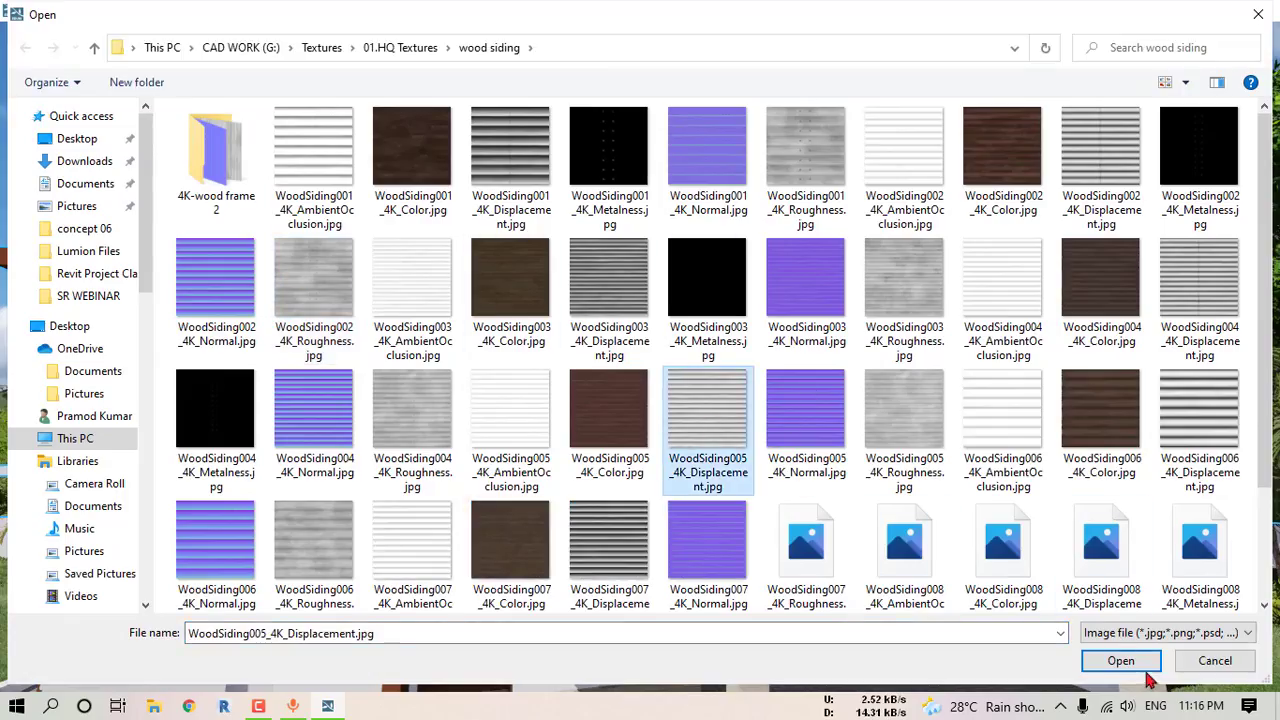
{"action": "left_click", "coordinate": [1120, 660]}
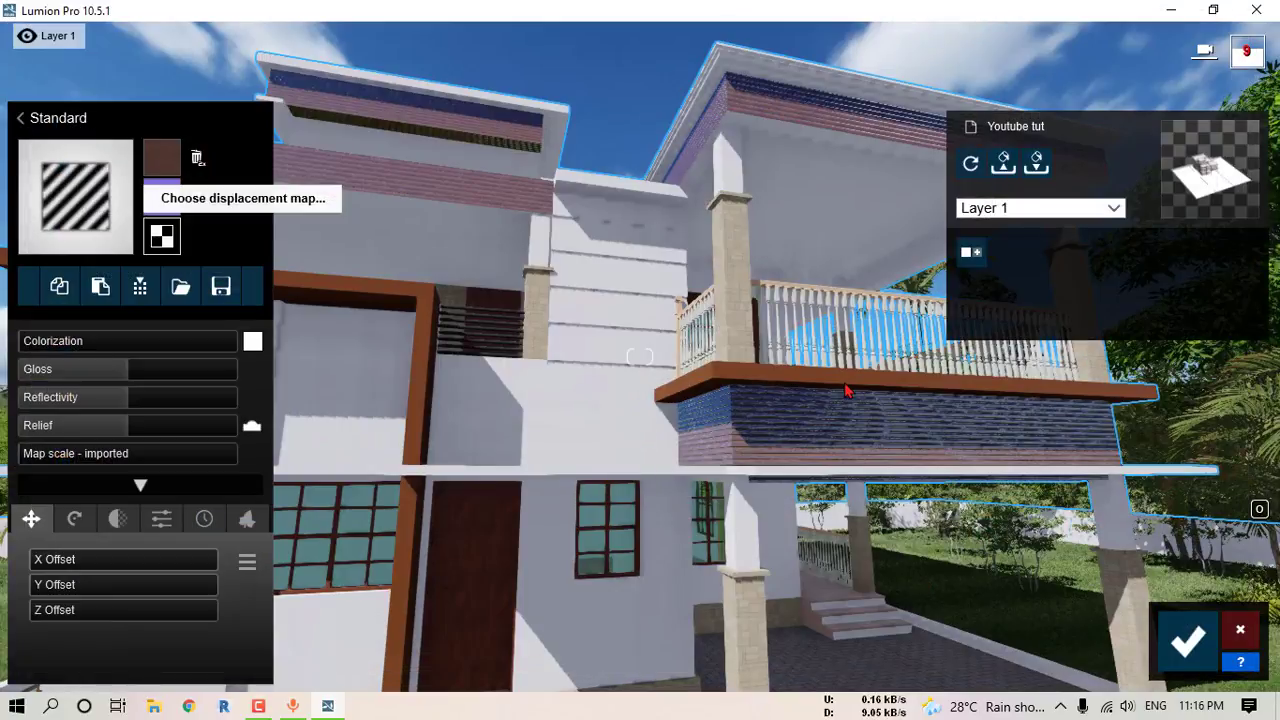
Step: Lower the wood siding's gloss to nearly zero, reduce its reflectivity to a low level and raise its relief above the middle
{"action": "right_click_drag", "start_coordinate": [823, 400], "coordinate": [900, 468]}
{"action": "key", "text": "w"}
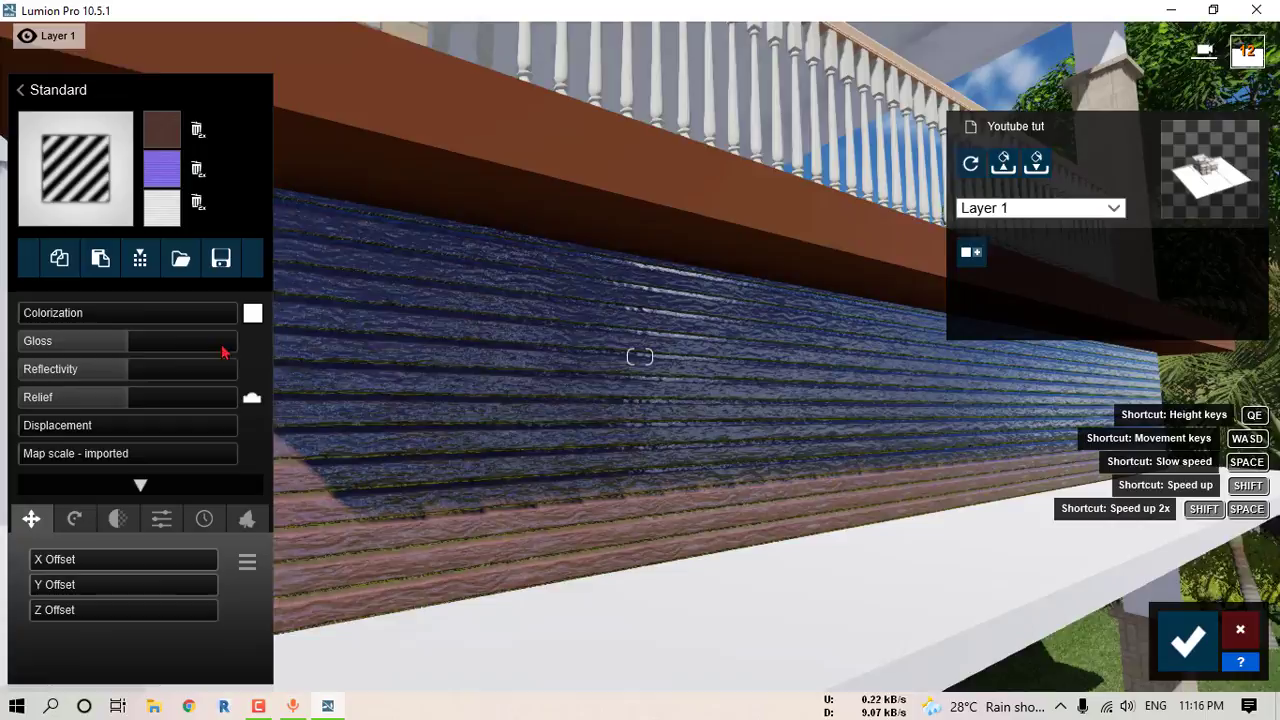
{"action": "left_click_drag", "start_coordinate": [223, 350], "coordinate": [60, 372]}
{"action": "left_click_drag", "start_coordinate": [126, 398], "coordinate": [167, 405]}
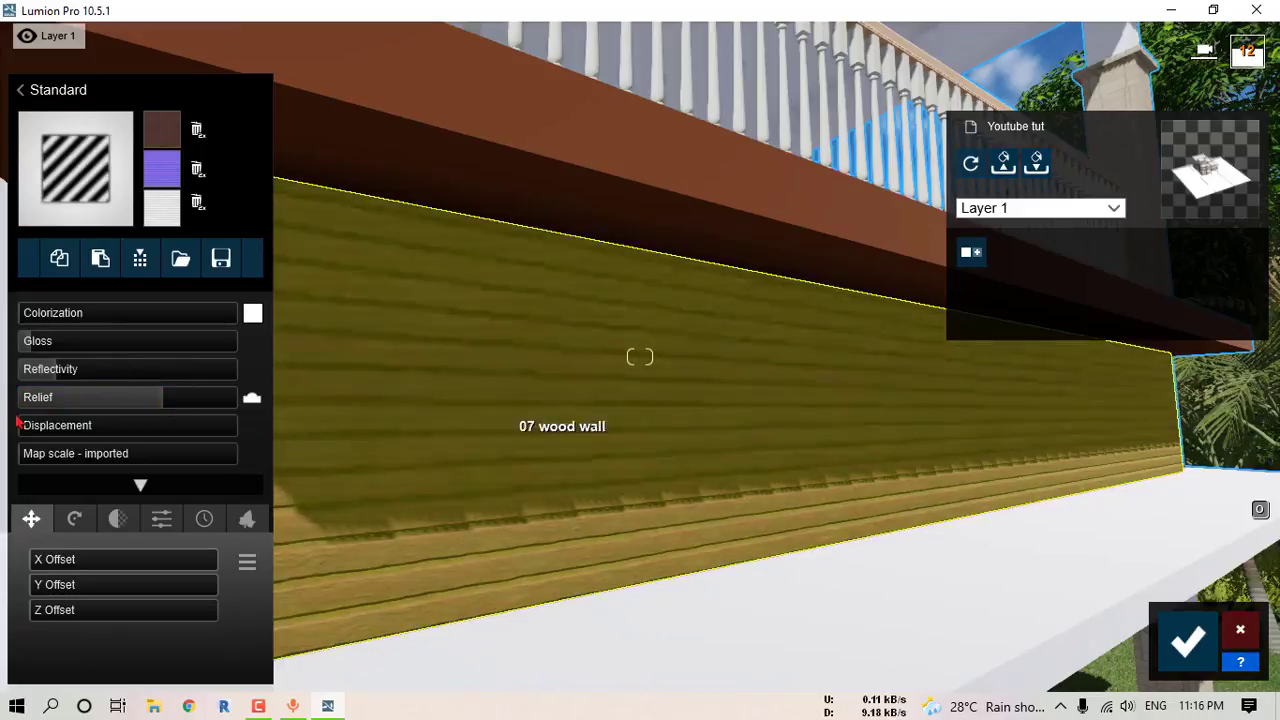
Step: Set the wood siding's displacement to about 0.2 and save the material changes
{"action": "left_click_drag", "start_coordinate": [44, 430], "coordinate": [63, 430]}
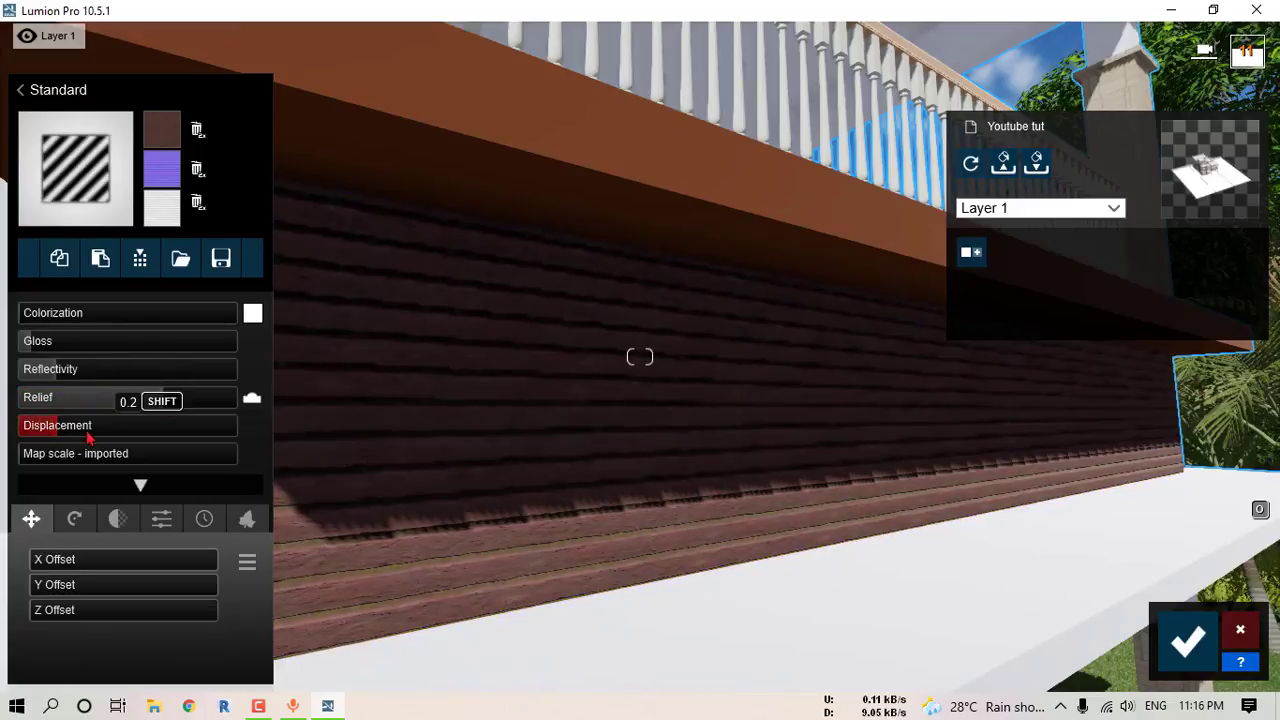
{"action": "key", "text": "s"}
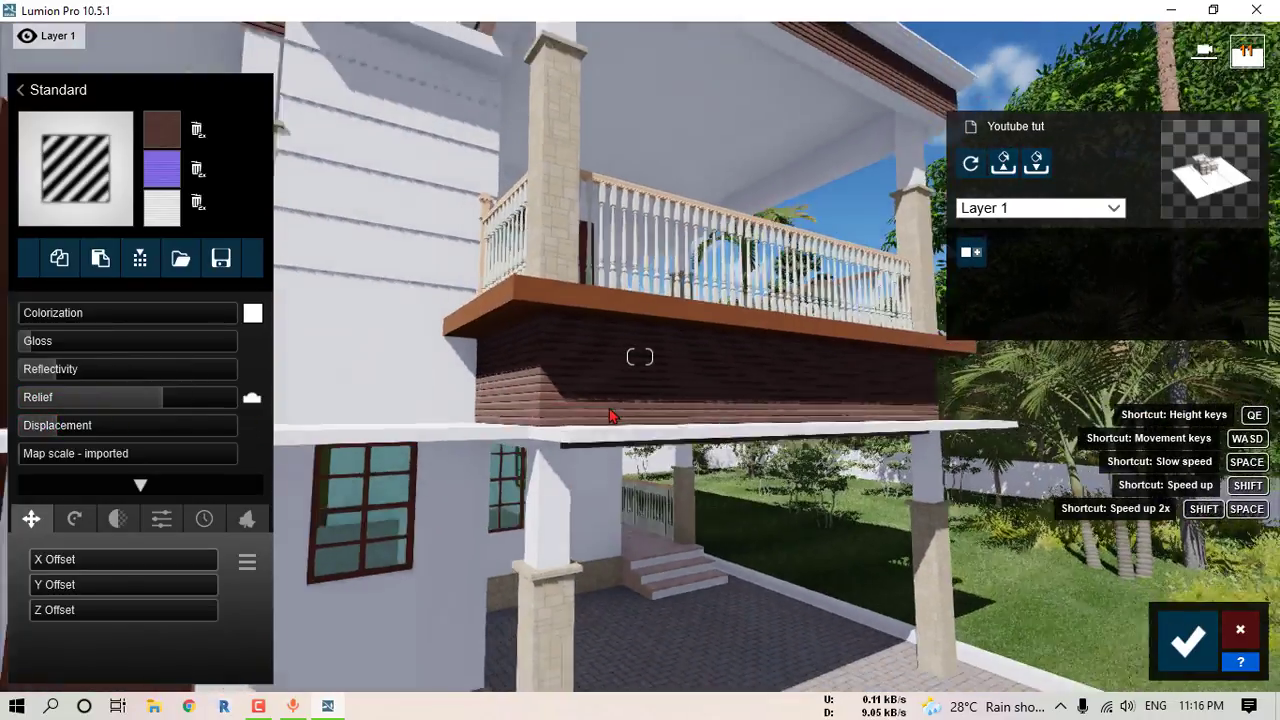
{"action": "right_click_drag", "start_coordinate": [611, 416], "coordinate": [708, 380]}
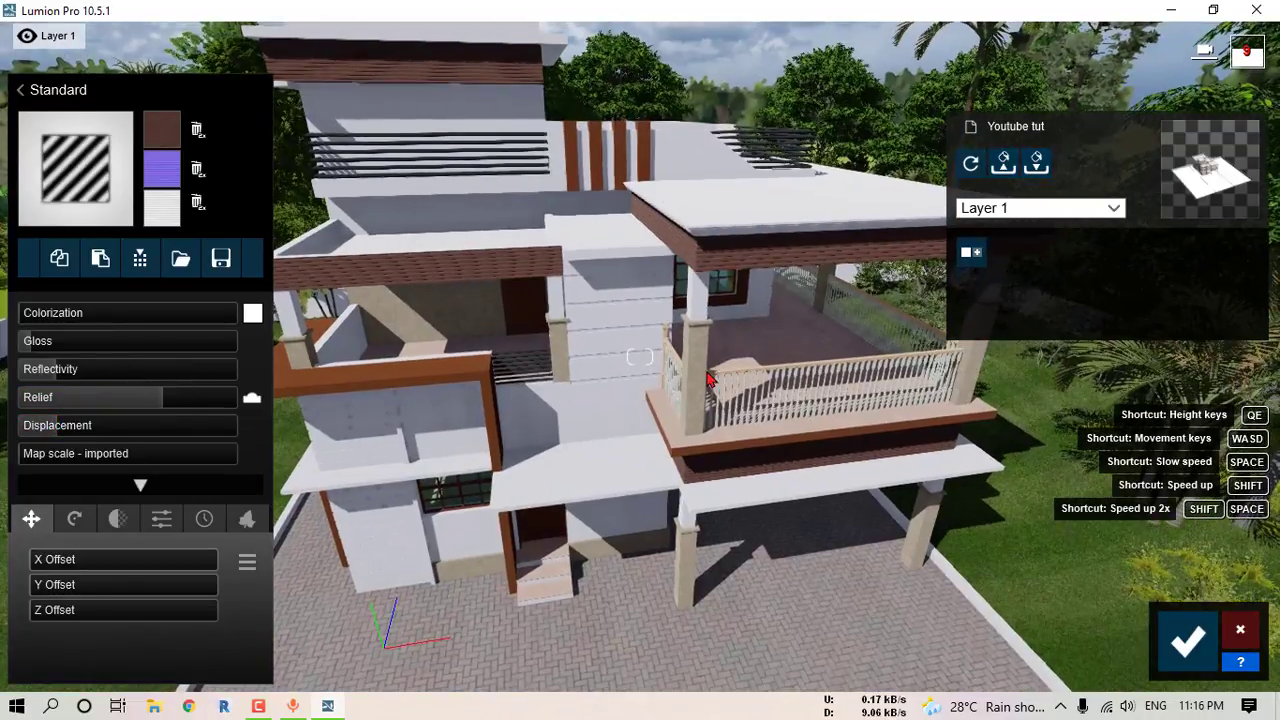
{"action": "key", "text": "s"}
{"action": "left_click", "coordinate": [1188, 640]}
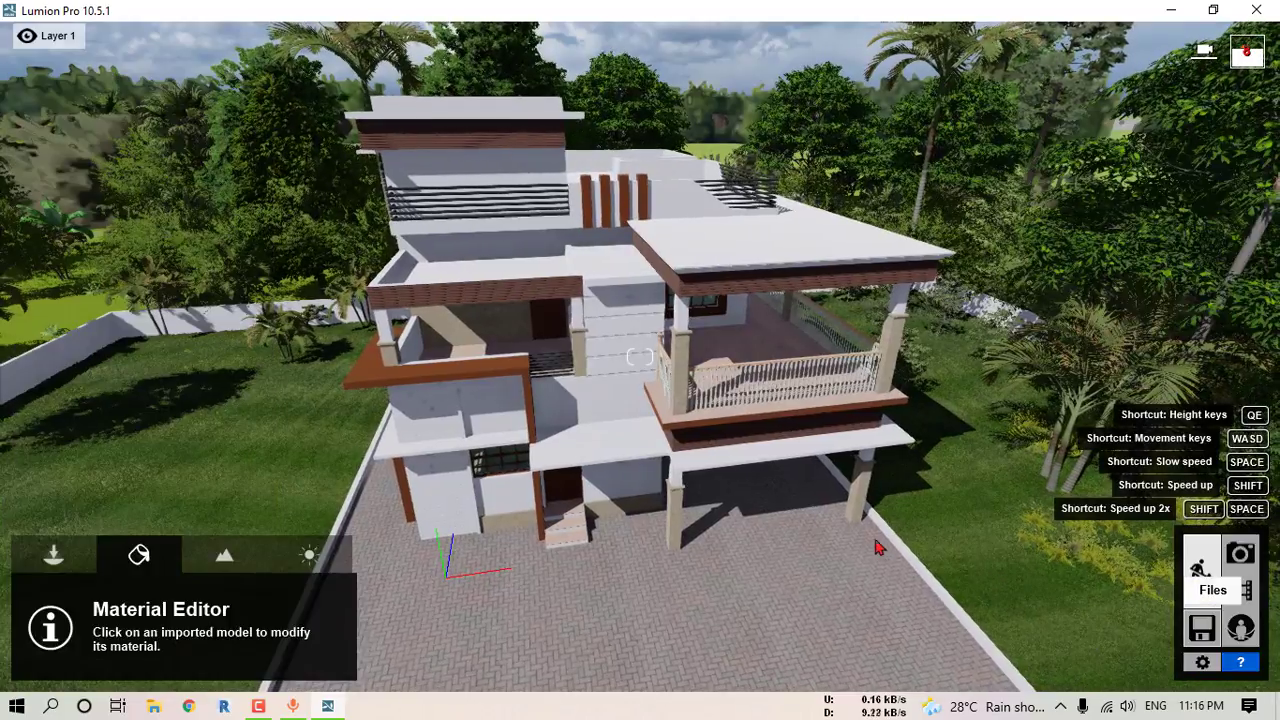
Step: Place a bushy palm from the nature library's palm category at the back of the lawn beside the house
{"action": "left_click", "coordinate": [62, 552]}
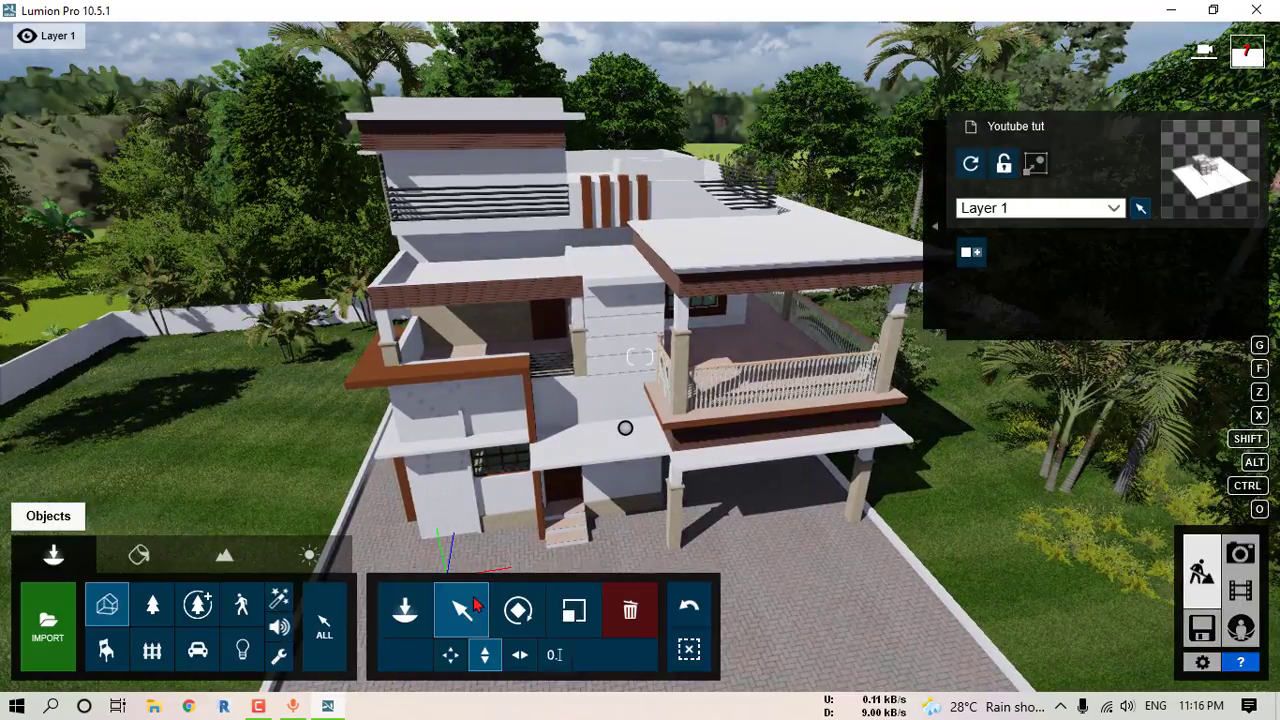
{"action": "left_click", "coordinate": [151, 605]}
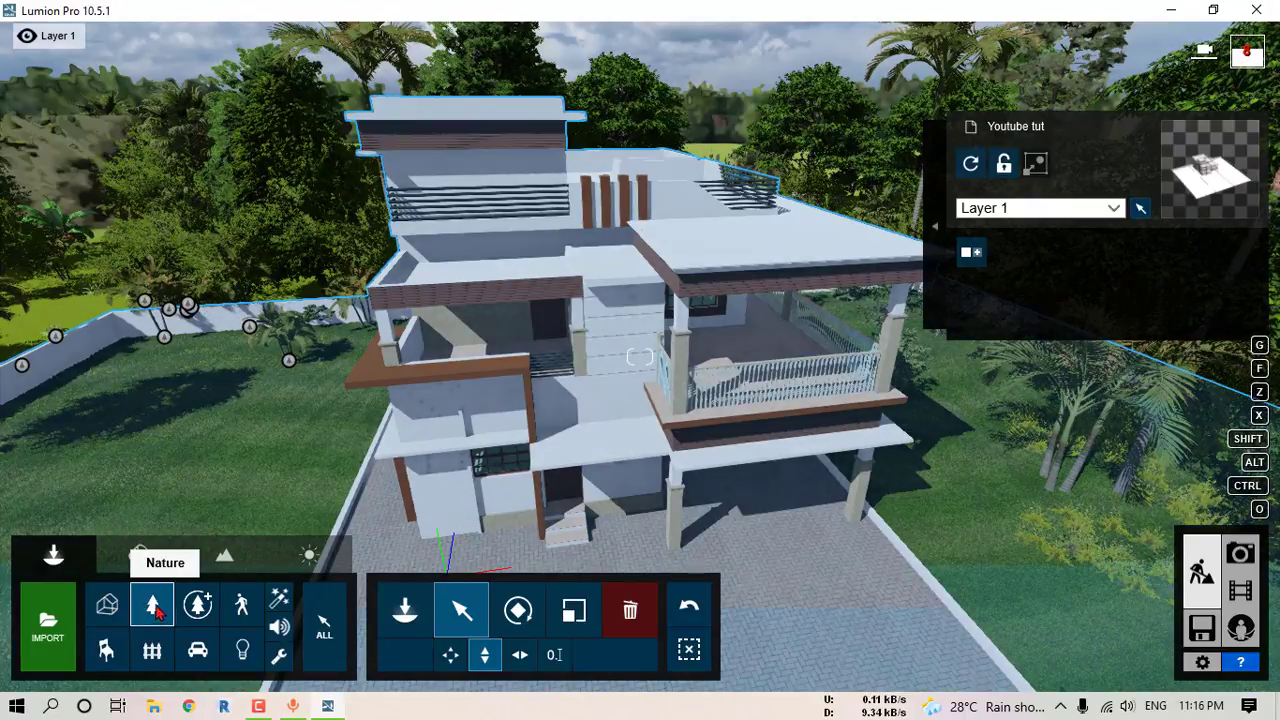
{"action": "left_click", "coordinate": [165, 612]}
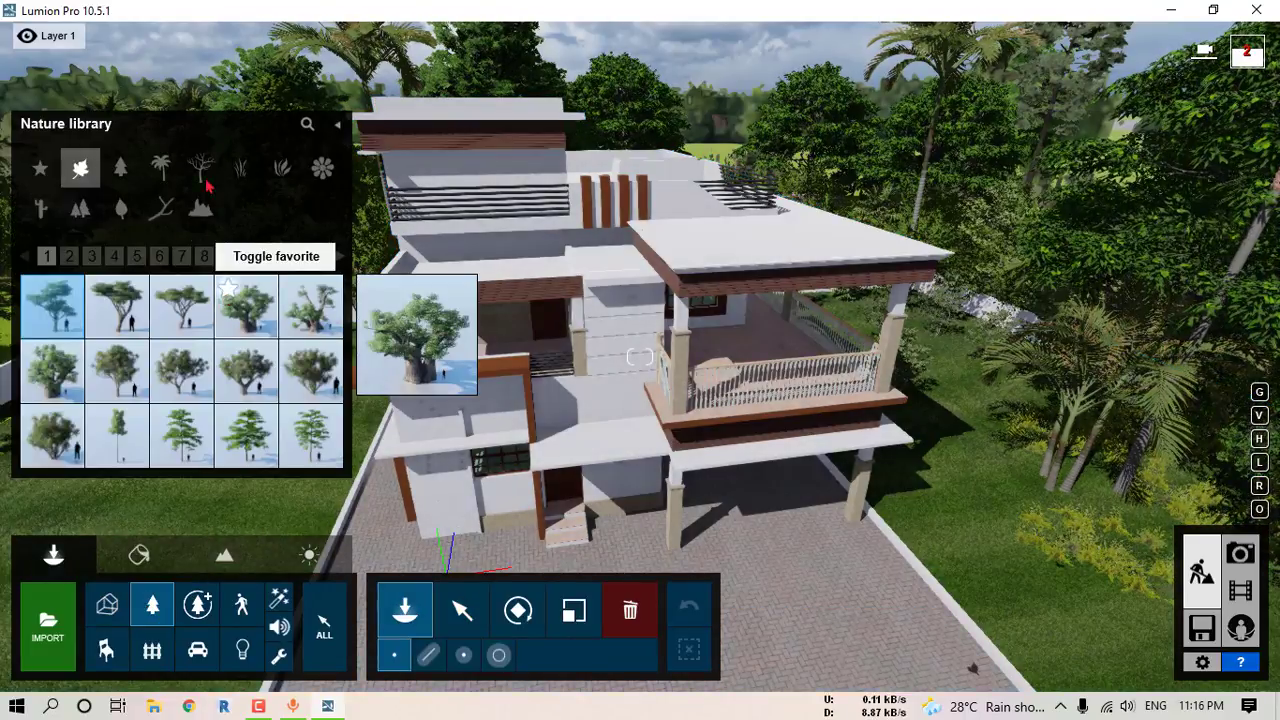
{"action": "left_click", "coordinate": [162, 170]}
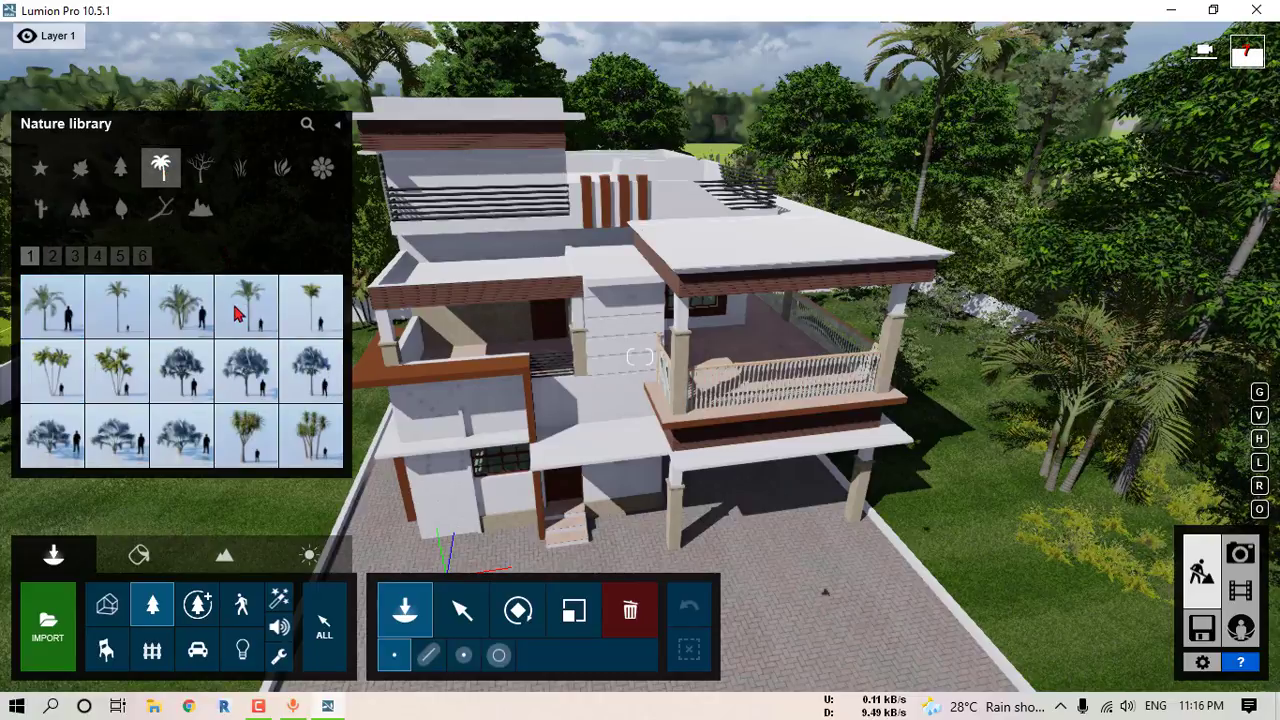
{"action": "left_click", "coordinate": [388, 373]}
{"action": "key", "text": "a"}
{"action": "right_click_drag", "start_coordinate": [388, 373], "coordinate": [420, 372]}
{"action": "key", "text": "s"}
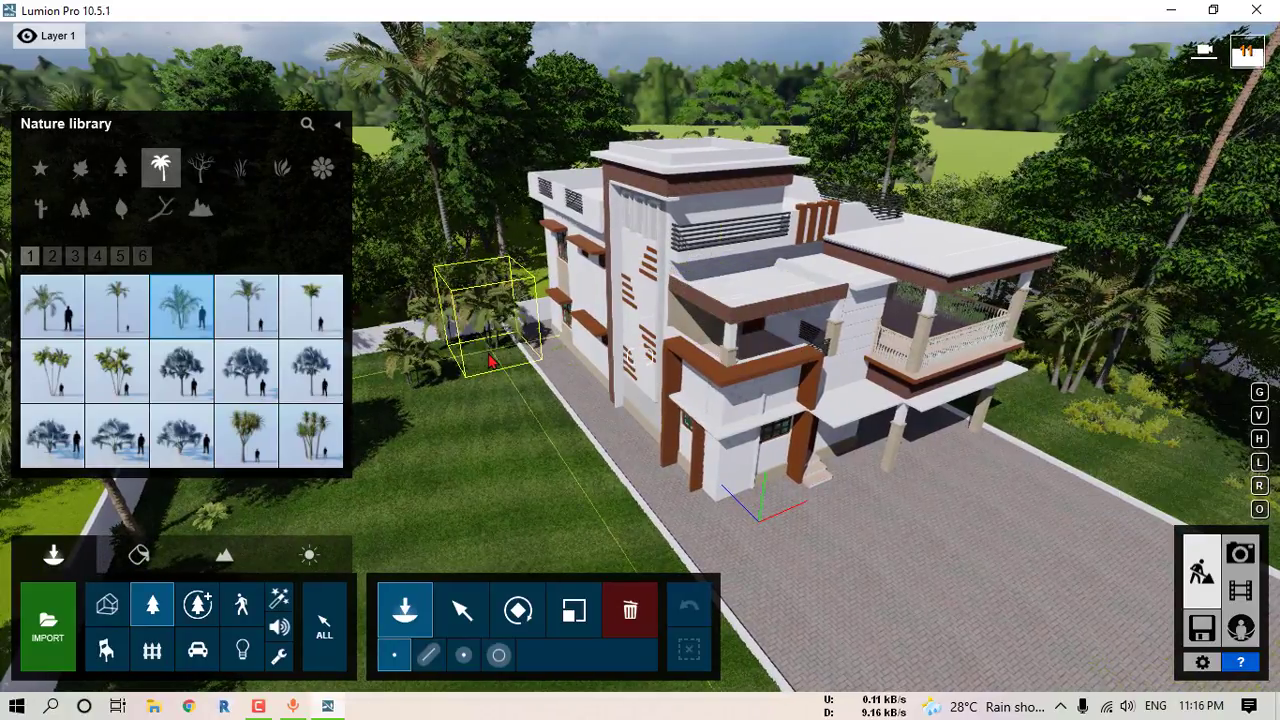
{"action": "key", "text": "s"}
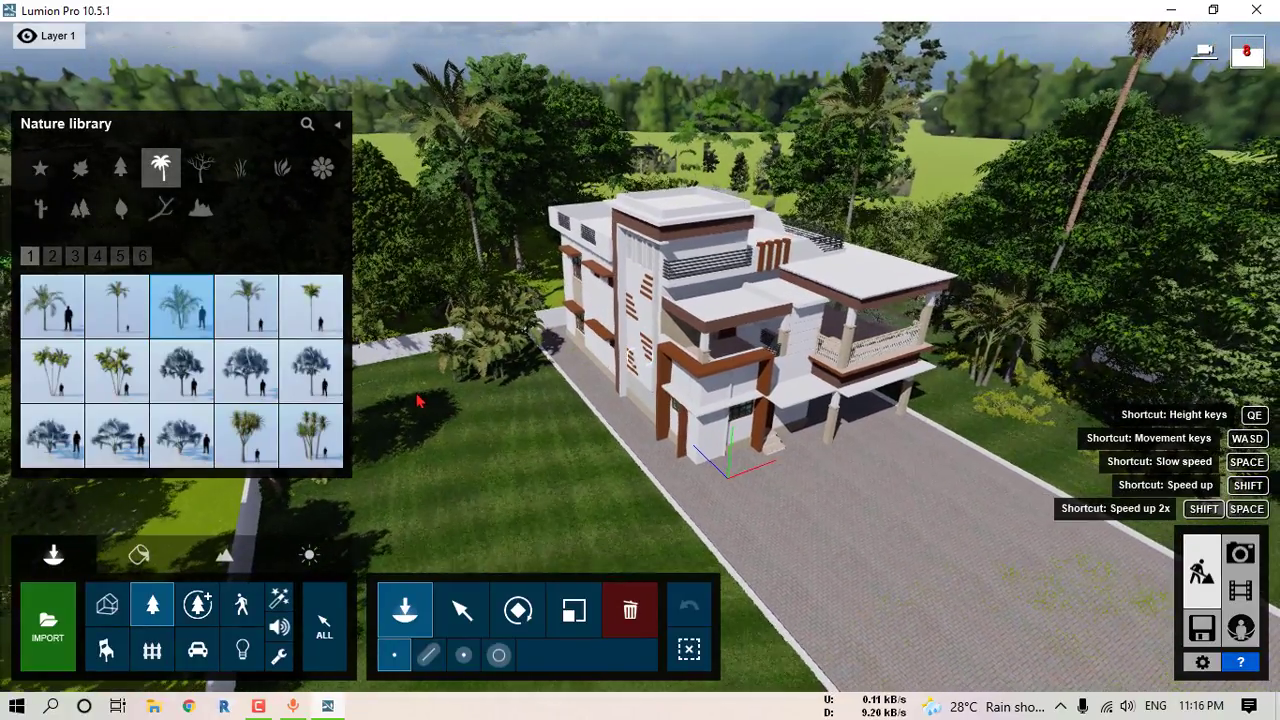
{"action": "right_click_drag", "start_coordinate": [423, 404], "coordinate": [410, 404]}
Step: Add clustered yucca-like palms along the lawn's boundary wall and a slender palm near the house's rear corner
{"action": "key", "text": "w"}
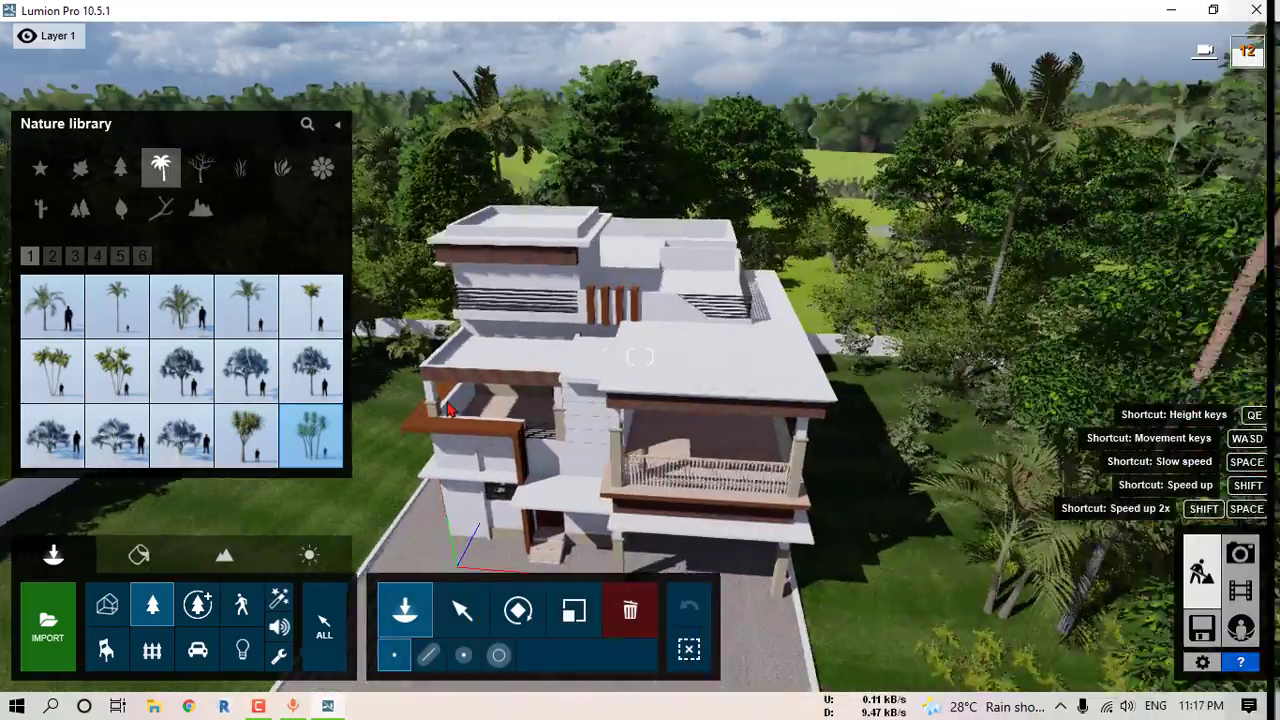
{"action": "key", "text": "w"}
{"action": "key", "text": "a"}
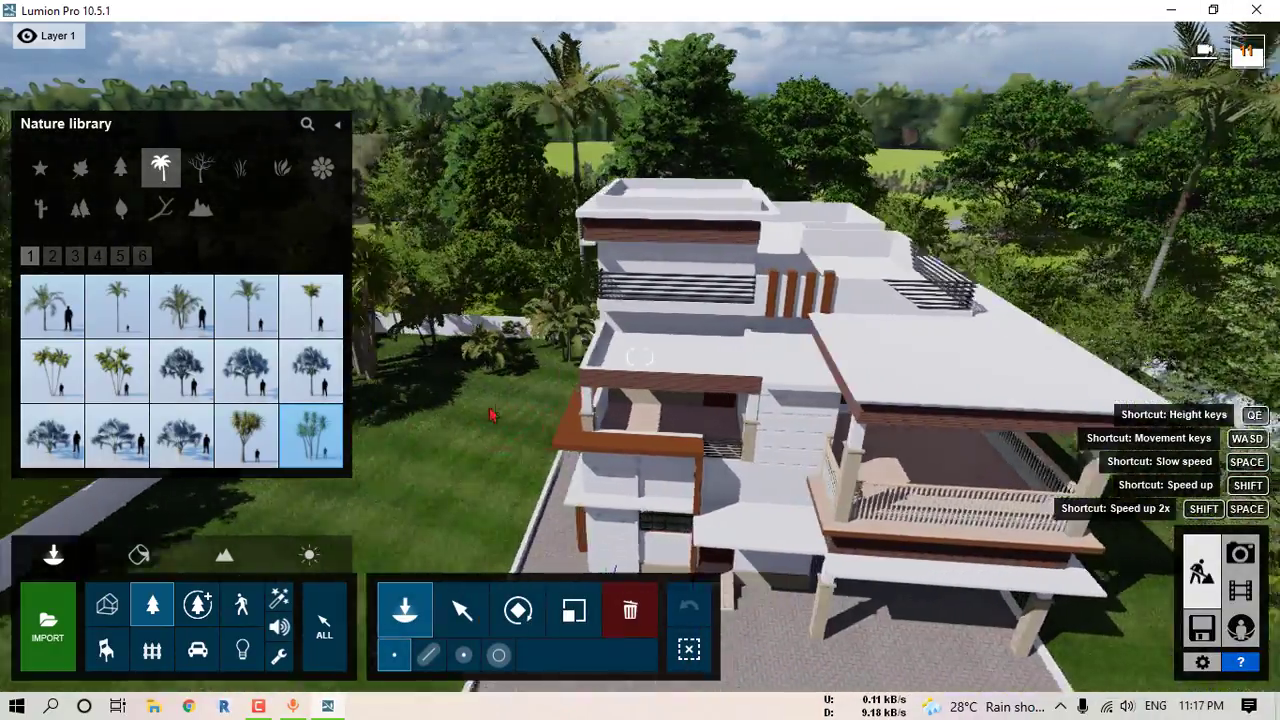
{"action": "right_click_drag", "start_coordinate": [491, 414], "coordinate": [543, 434]}
{"action": "key", "text": "s"}
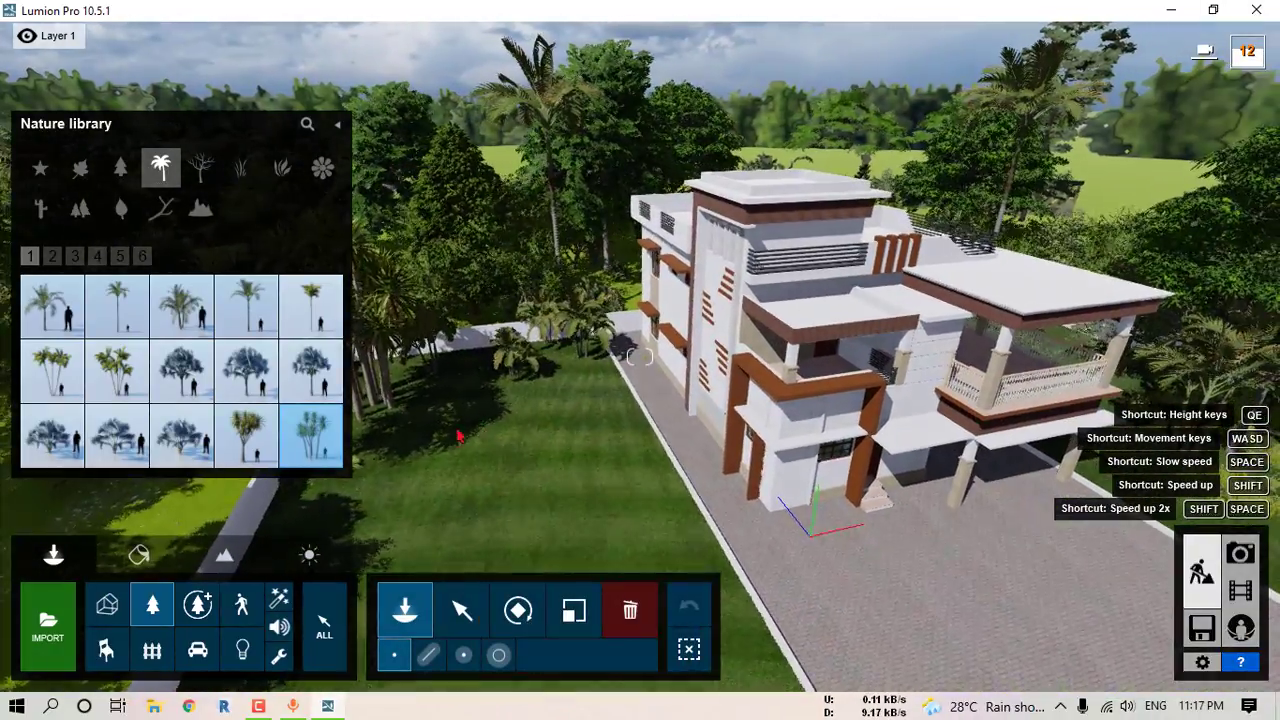
{"action": "left_click", "coordinate": [580, 392]}
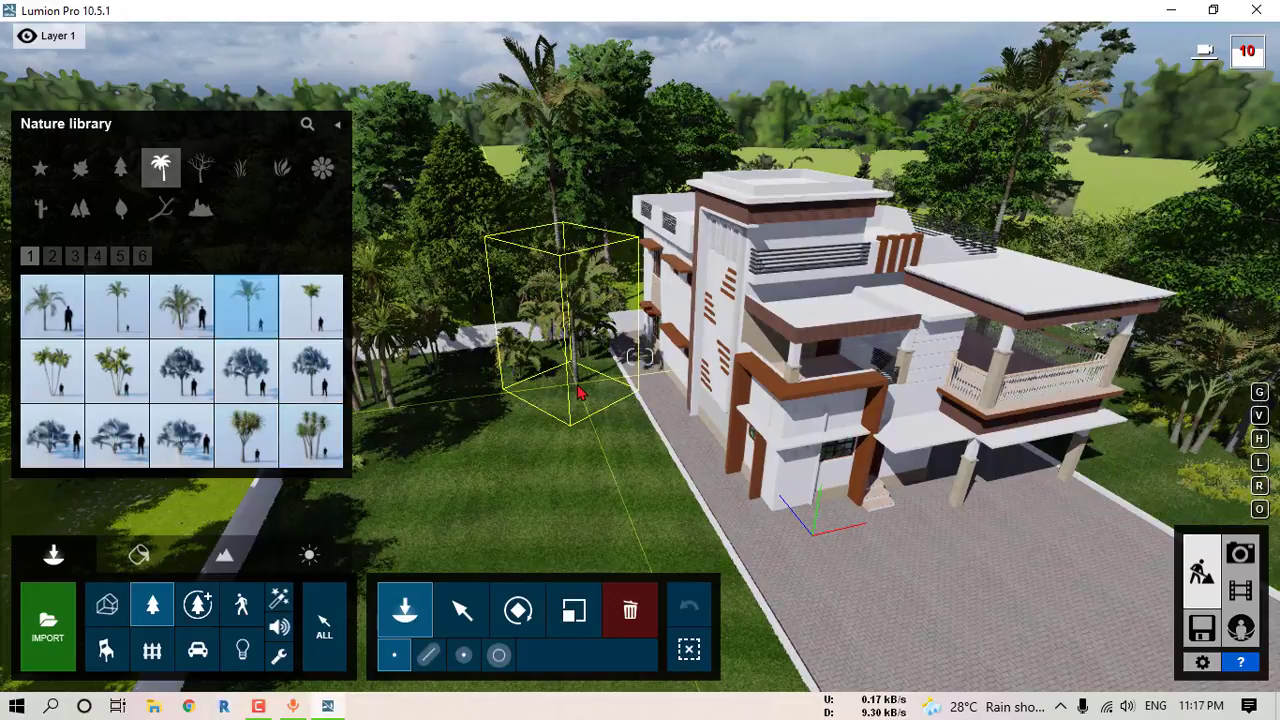
{"action": "left_click", "coordinate": [538, 452]}
{"action": "right_click_drag", "start_coordinate": [538, 452], "coordinate": [537, 476]}
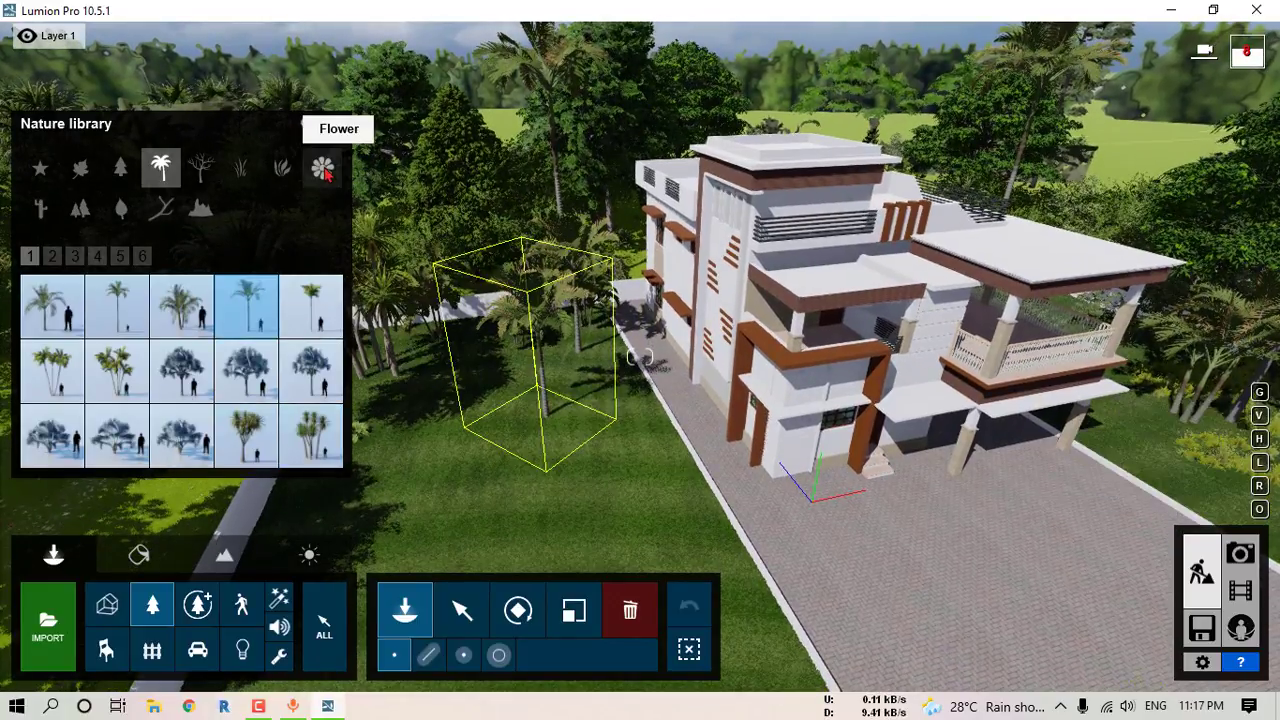
Step: Mass-place a line of leafy shrubs along the lawn edge beside the driveway, with randomized direction, spacing and offset
{"action": "left_click", "coordinate": [323, 170]}
{"action": "left_click", "coordinate": [284, 174]}
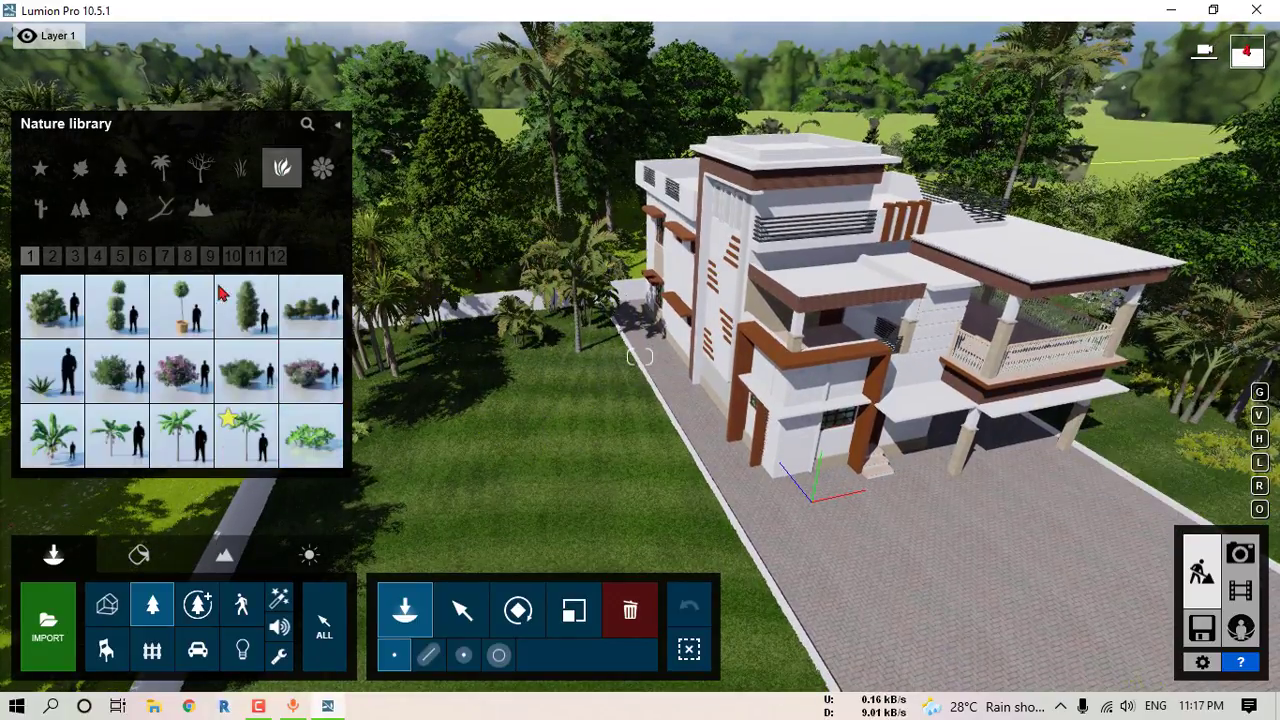
{"action": "left_click", "coordinate": [75, 257]}
{"action": "left_click", "coordinate": [120, 455]}
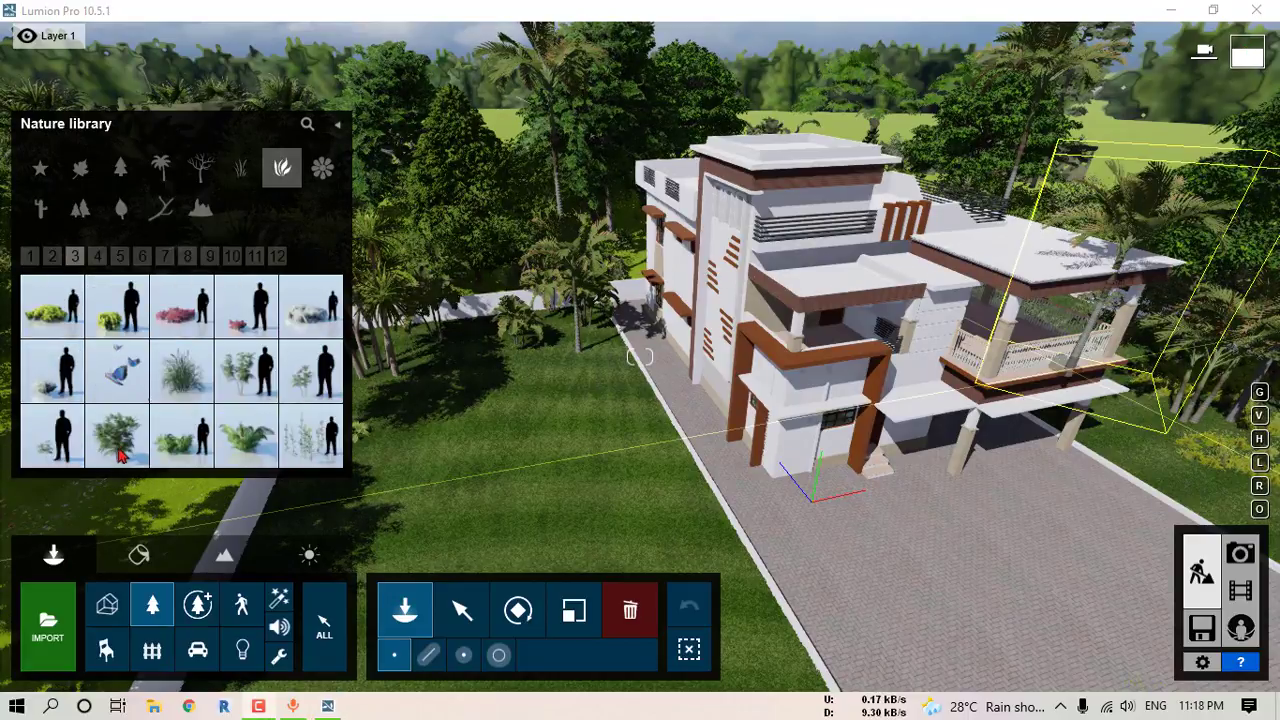
{"action": "mouse_move", "coordinate": [118, 446]}
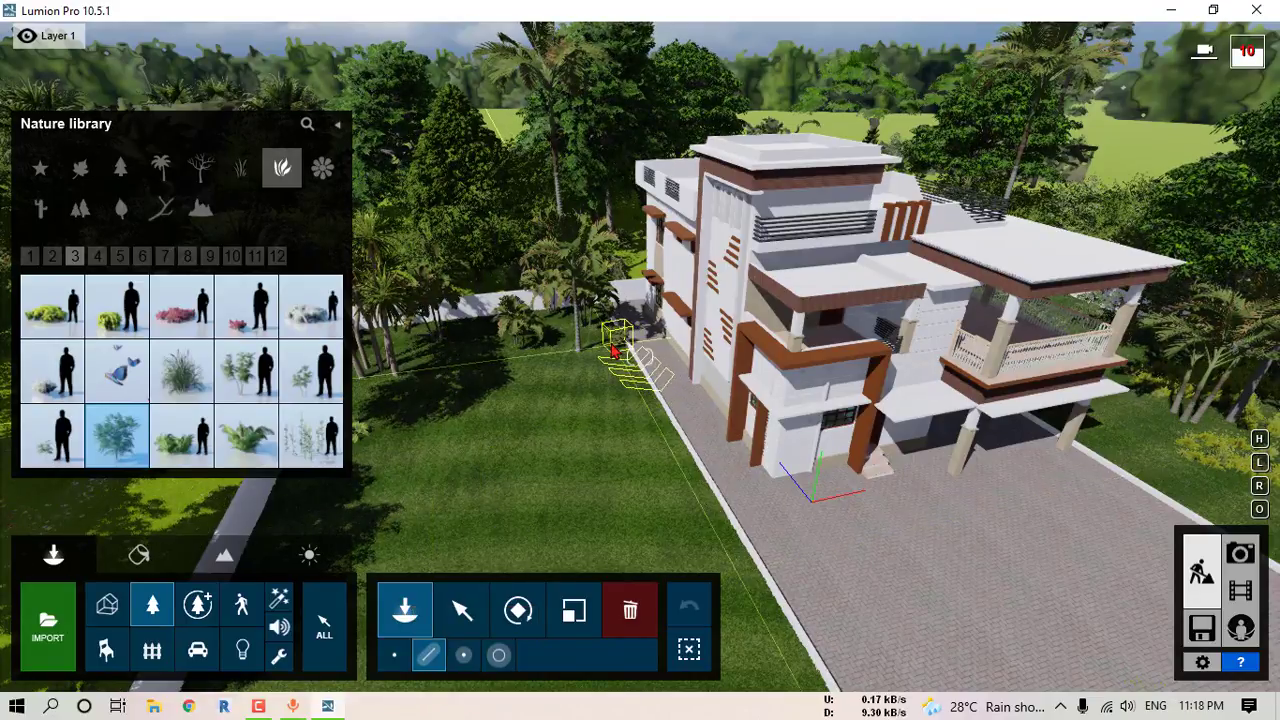
{"action": "scroll", "coordinate": [660, 450], "scroll_direction": "down", "scroll_amount": 3}
{"action": "left_click_drag", "start_coordinate": [622, 389], "coordinate": [697, 497]}
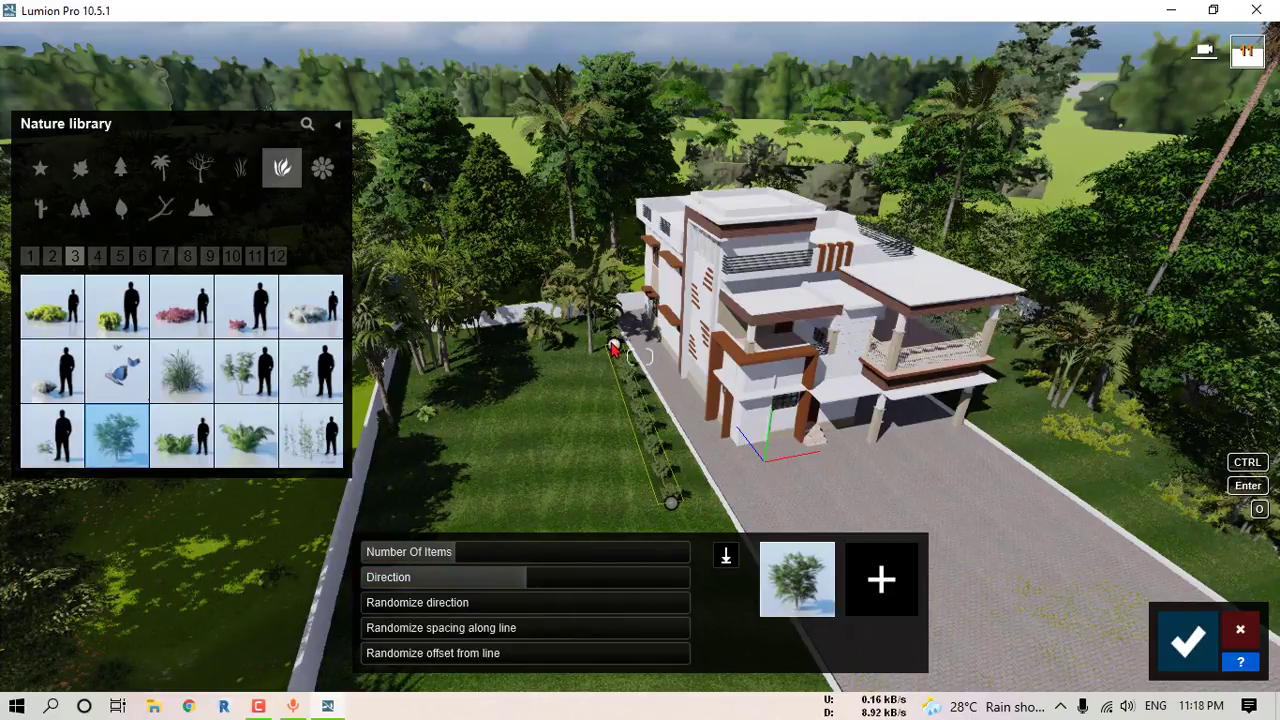
{"action": "scroll", "coordinate": [655, 463], "scroll_direction": "up", "scroll_amount": 4}
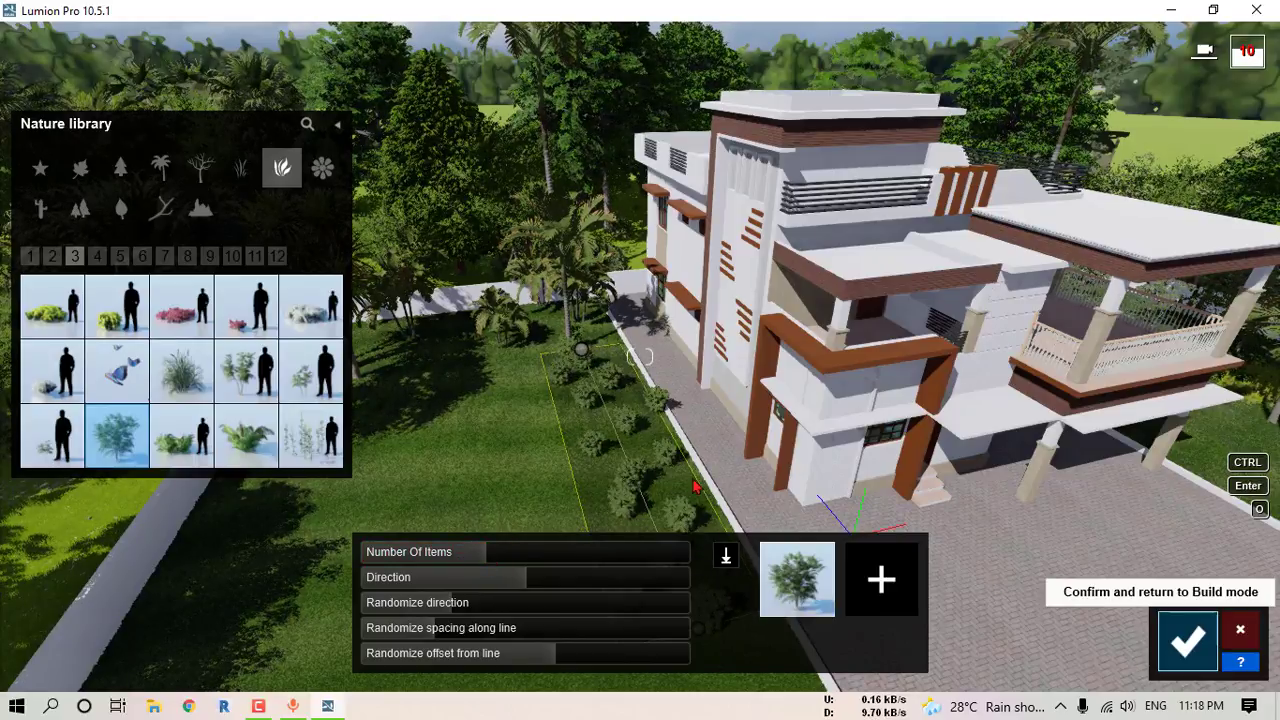
{"action": "left_click", "coordinate": [1185, 640]}
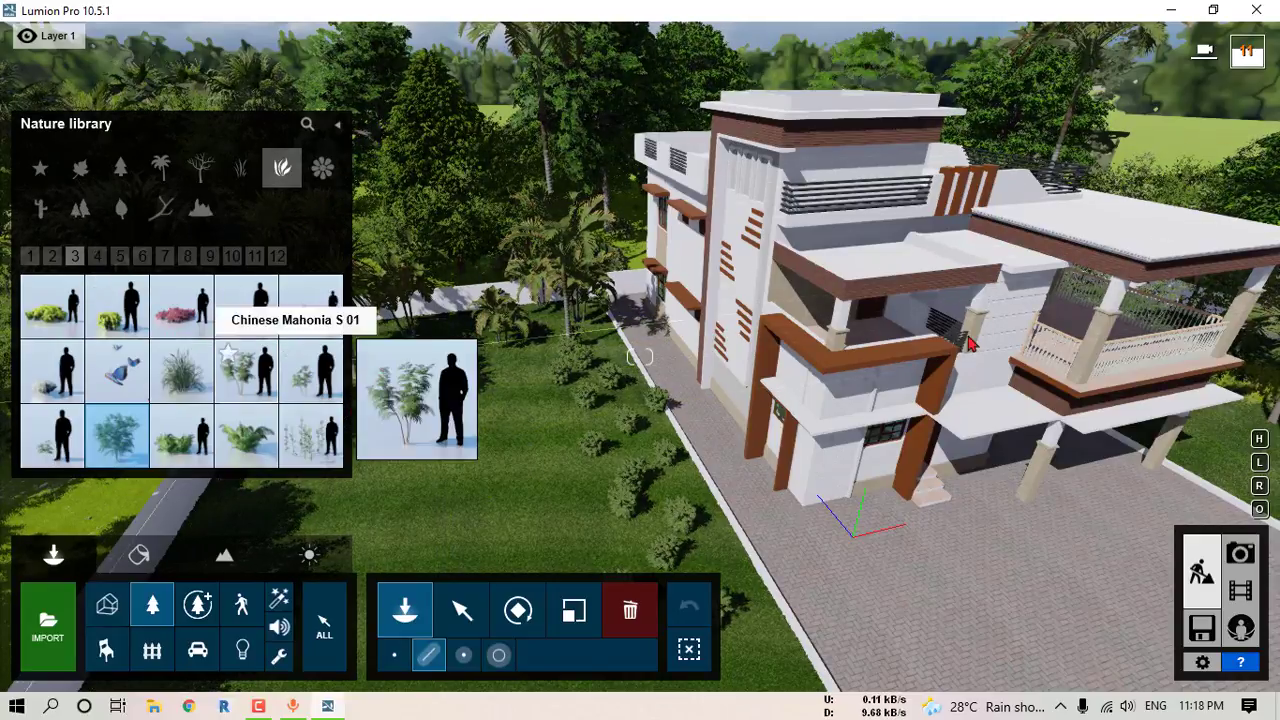
Step: Place the dark round pot from the outdoor library in the front balcony corner between the stone pillar and the black railing
{"action": "right_click_drag", "start_coordinate": [895, 342], "coordinate": [1115, 312]}
{"action": "key", "text": "w"}
{"action": "key", "text": "s"}
{"action": "right_click_drag", "start_coordinate": [640, 357], "coordinate": [706, 357]}
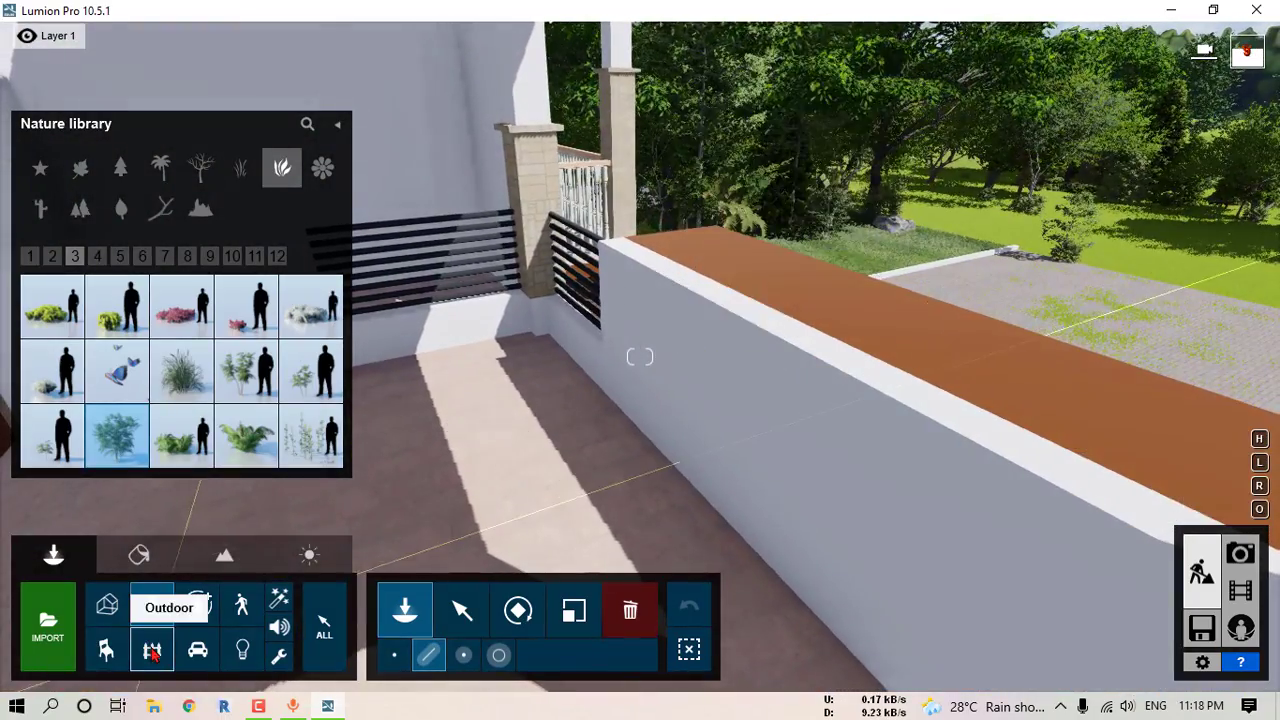
{"action": "left_click", "coordinate": [155, 652]}
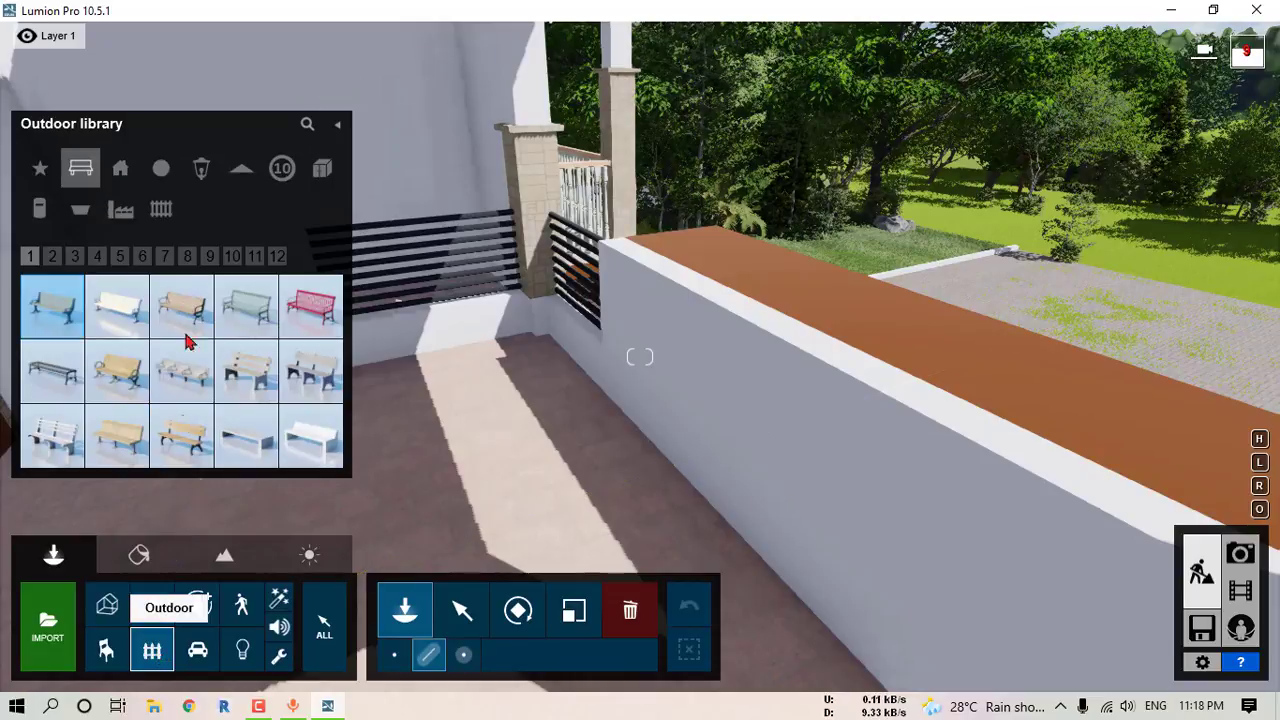
{"action": "left_click", "coordinate": [160, 170]}
{"action": "left_click", "coordinate": [231, 256]}
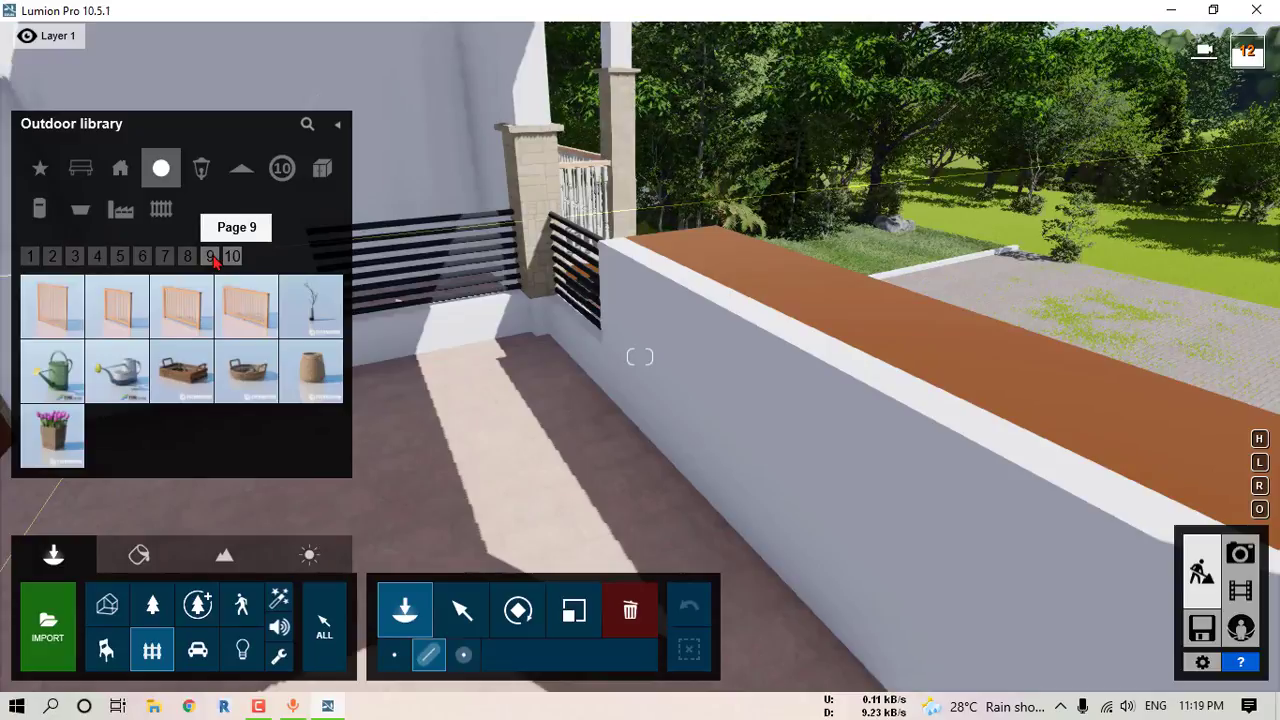
{"action": "left_click", "coordinate": [211, 257]}
{"action": "left_click", "coordinate": [189, 257]}
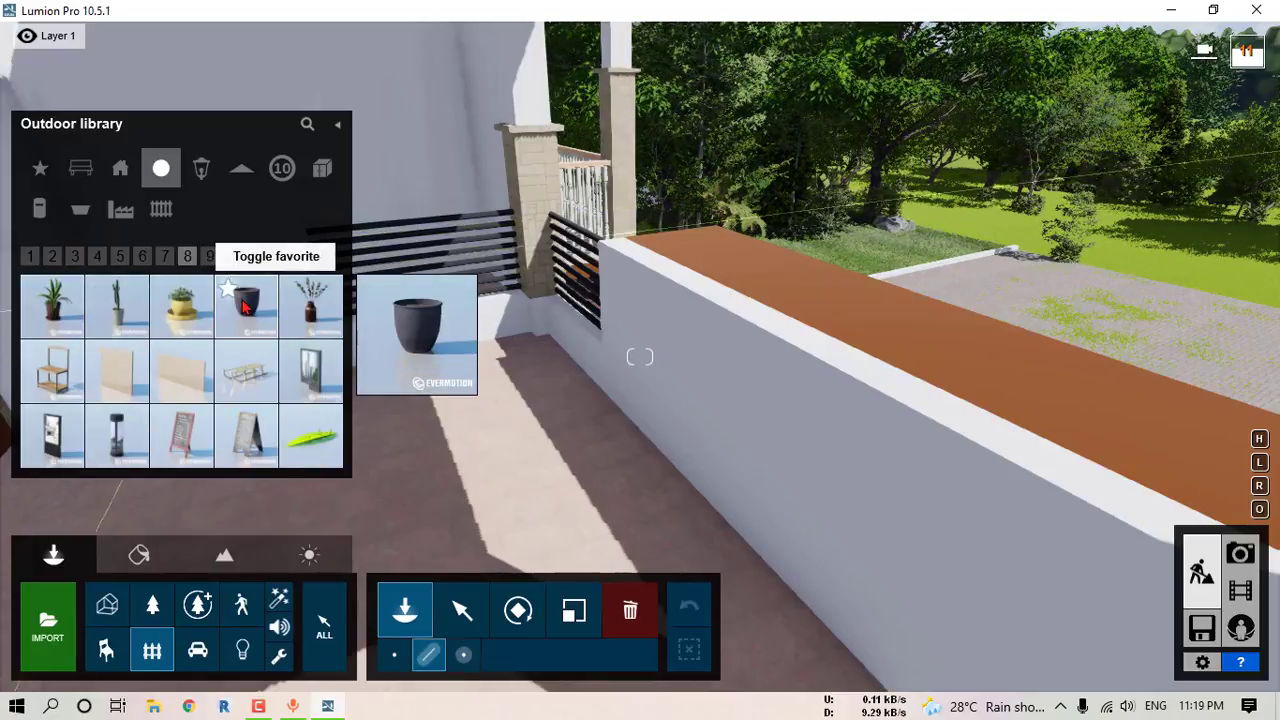
{"action": "left_click", "coordinate": [246, 305]}
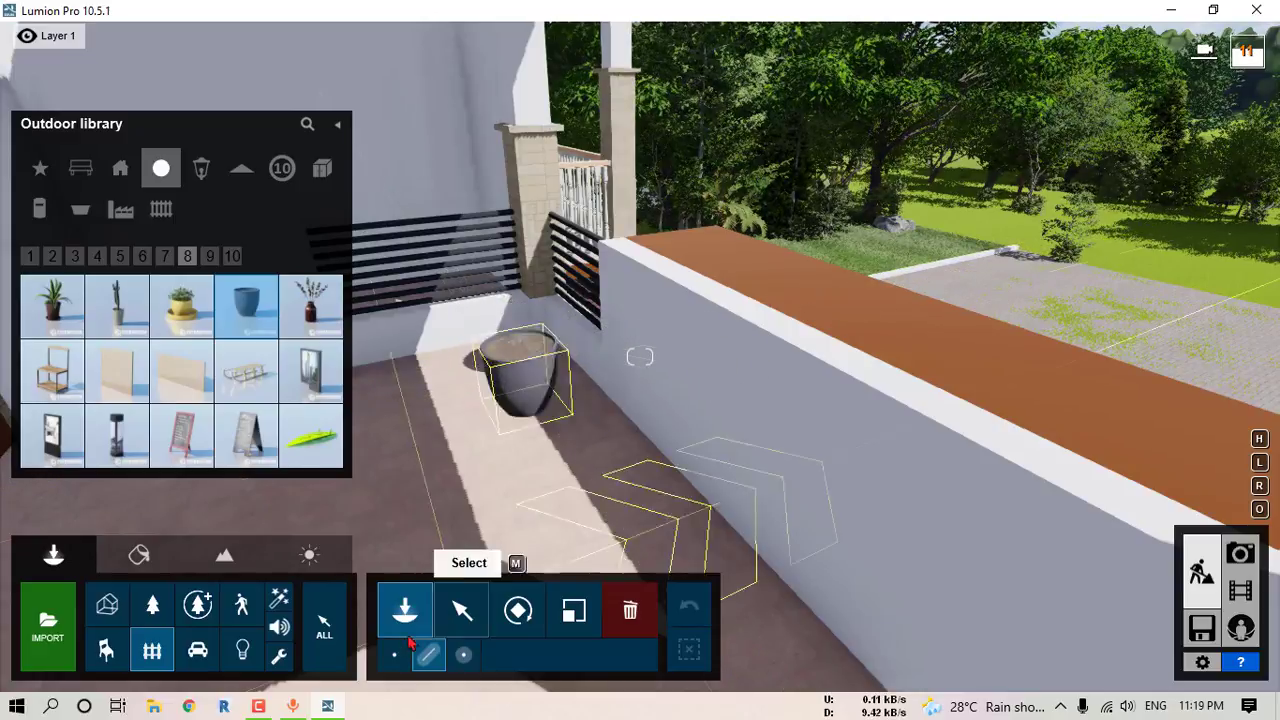
{"action": "left_click", "coordinate": [533, 368]}
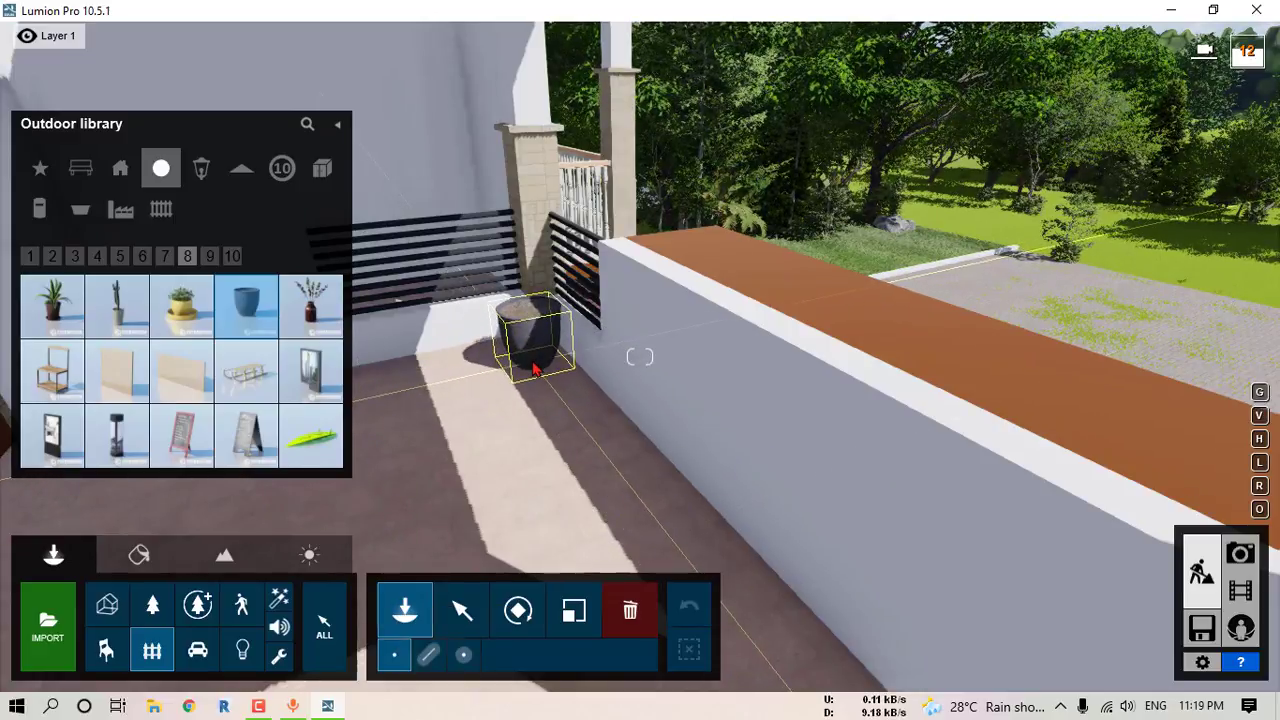
Step: Place another dark pot in the front balcony's opposite corner beside the stone-clad wall
{"action": "right_click_drag", "start_coordinate": [603, 492], "coordinate": [771, 528]}
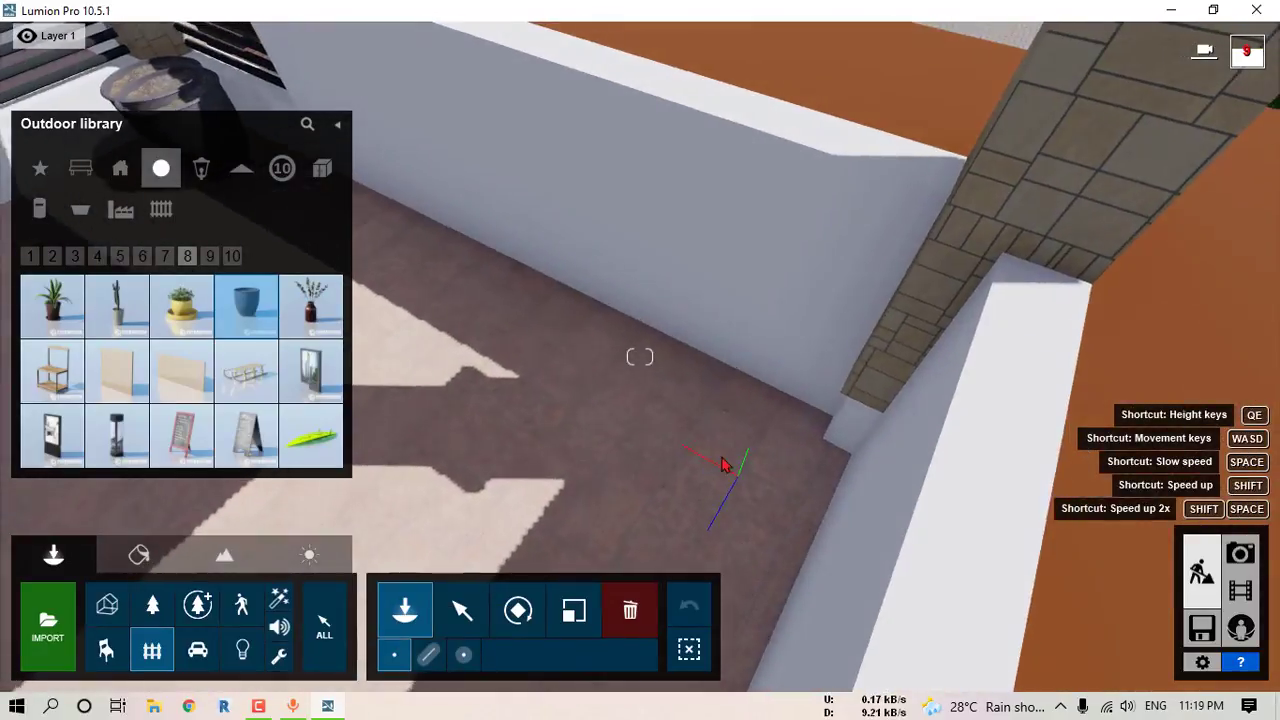
{"action": "left_click", "coordinate": [762, 450]}
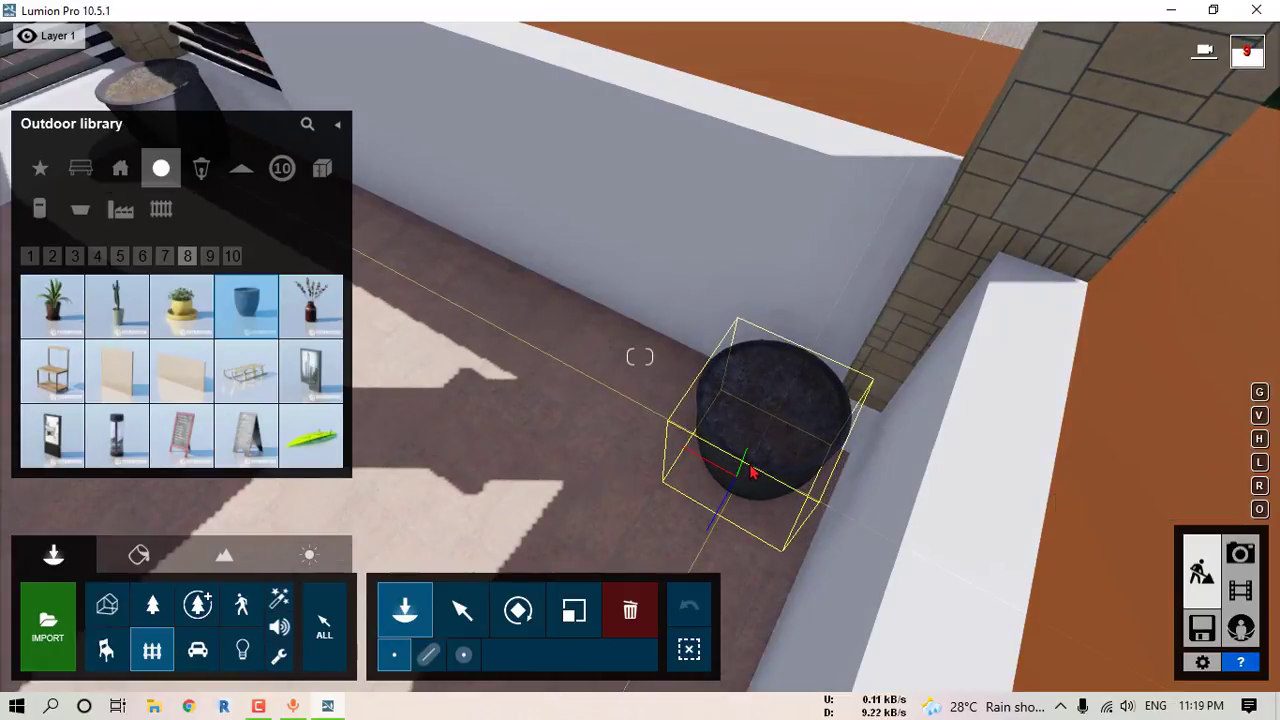
{"action": "right_click_drag", "start_coordinate": [651, 433], "coordinate": [370, 430]}
{"action": "right_click_drag", "start_coordinate": [455, 349], "coordinate": [443, 349]}
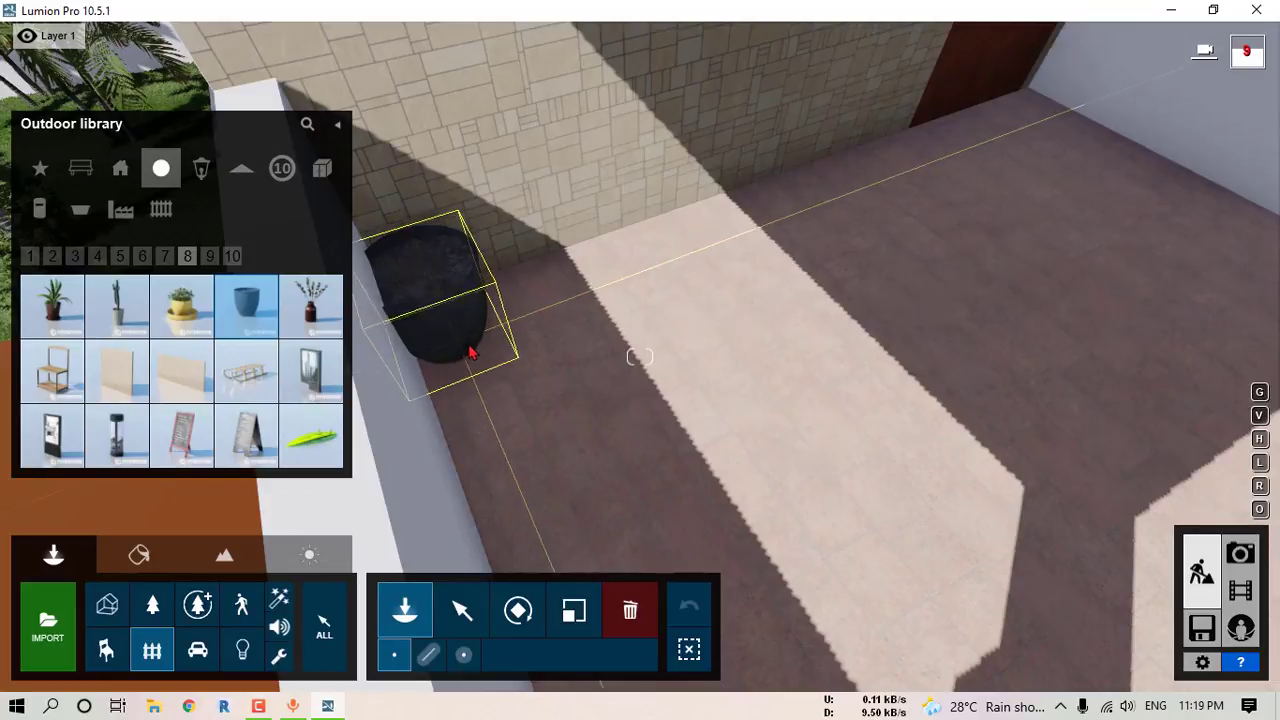
Step: Place a dark pot on the large terrace against the white wall, next to the brown door frame
{"action": "right_click_drag", "start_coordinate": [555, 367], "coordinate": [732, 300]}
{"action": "key", "text": "w"}
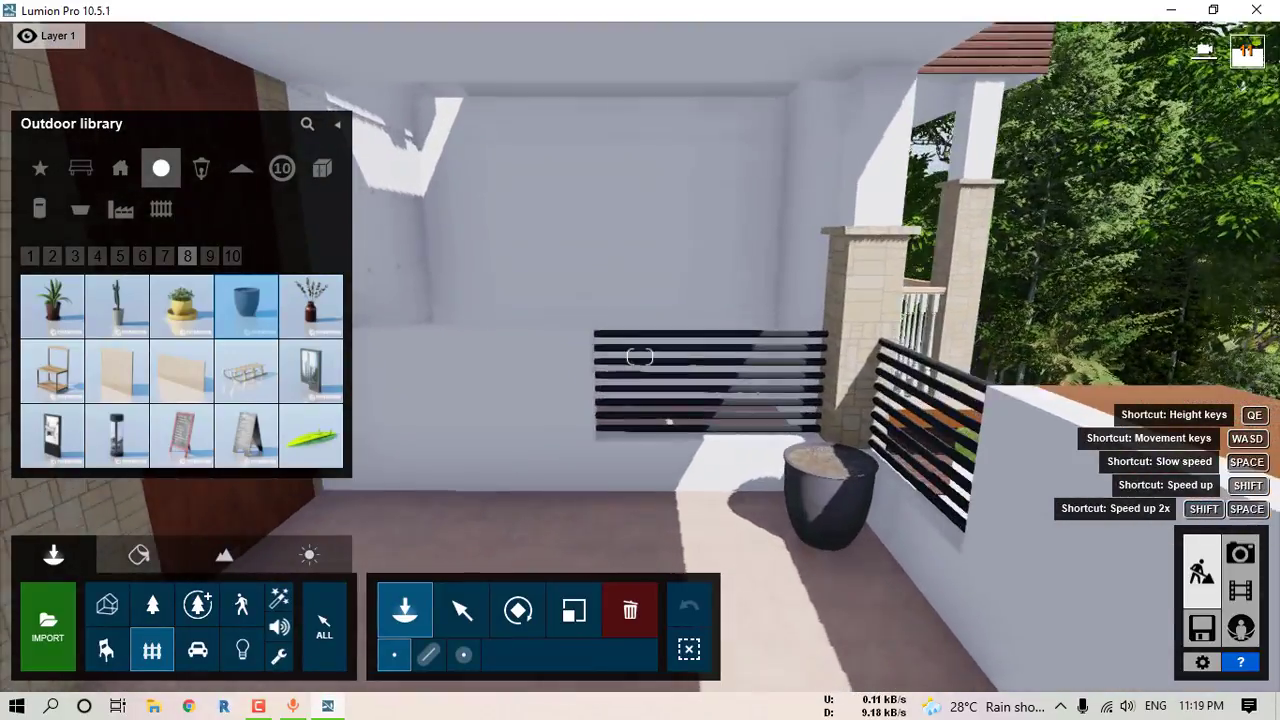
{"action": "key", "text": "w"}
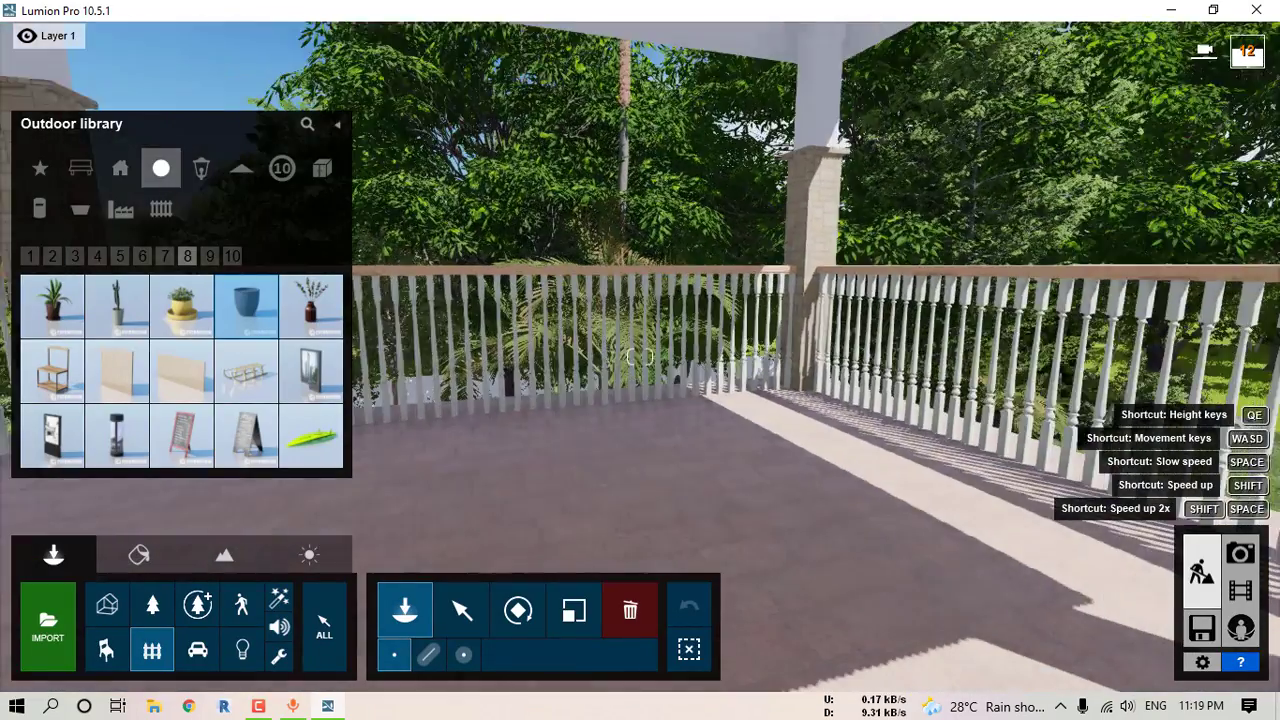
{"action": "right_click_drag", "start_coordinate": [732, 300], "coordinate": [740, 352]}
{"action": "right_click_drag", "start_coordinate": [640, 357], "coordinate": [948, 469]}
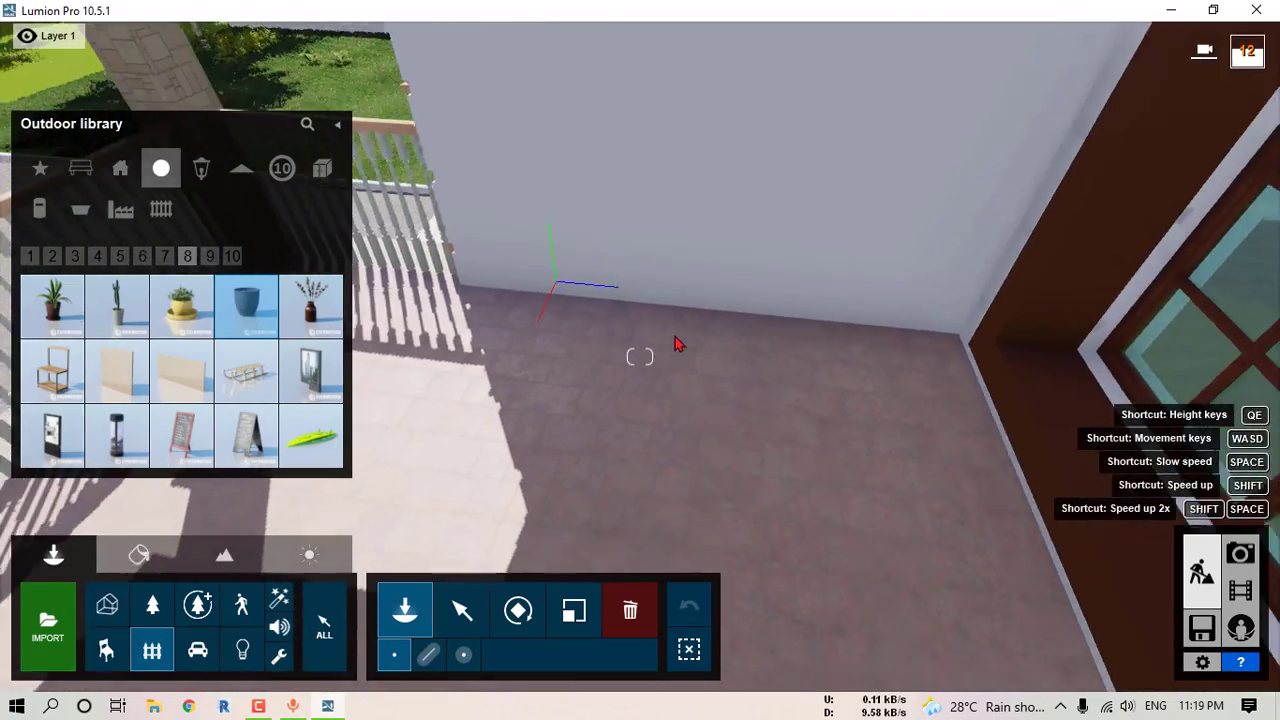
{"action": "left_click", "coordinate": [931, 368]}
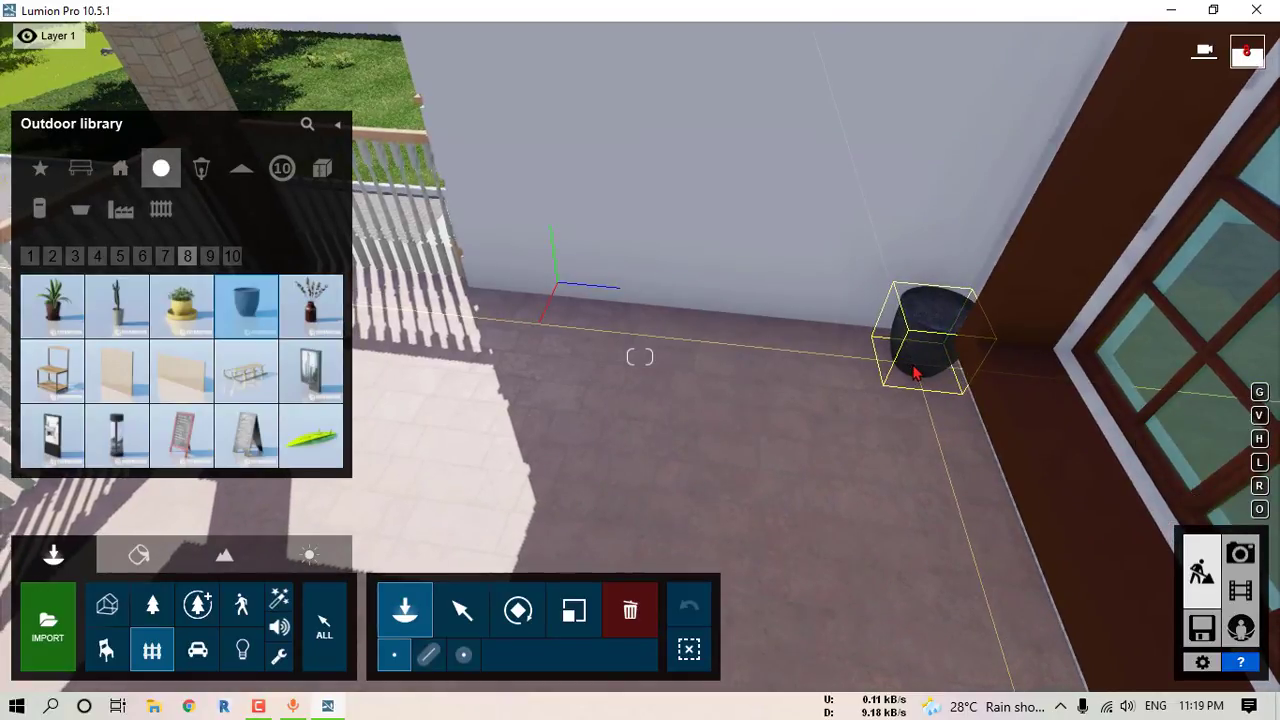
Step: Add dark pots along the large terrace's railing, grouped around its stone corner pillars
{"action": "right_click_drag", "start_coordinate": [585, 320], "coordinate": [450, 312]}
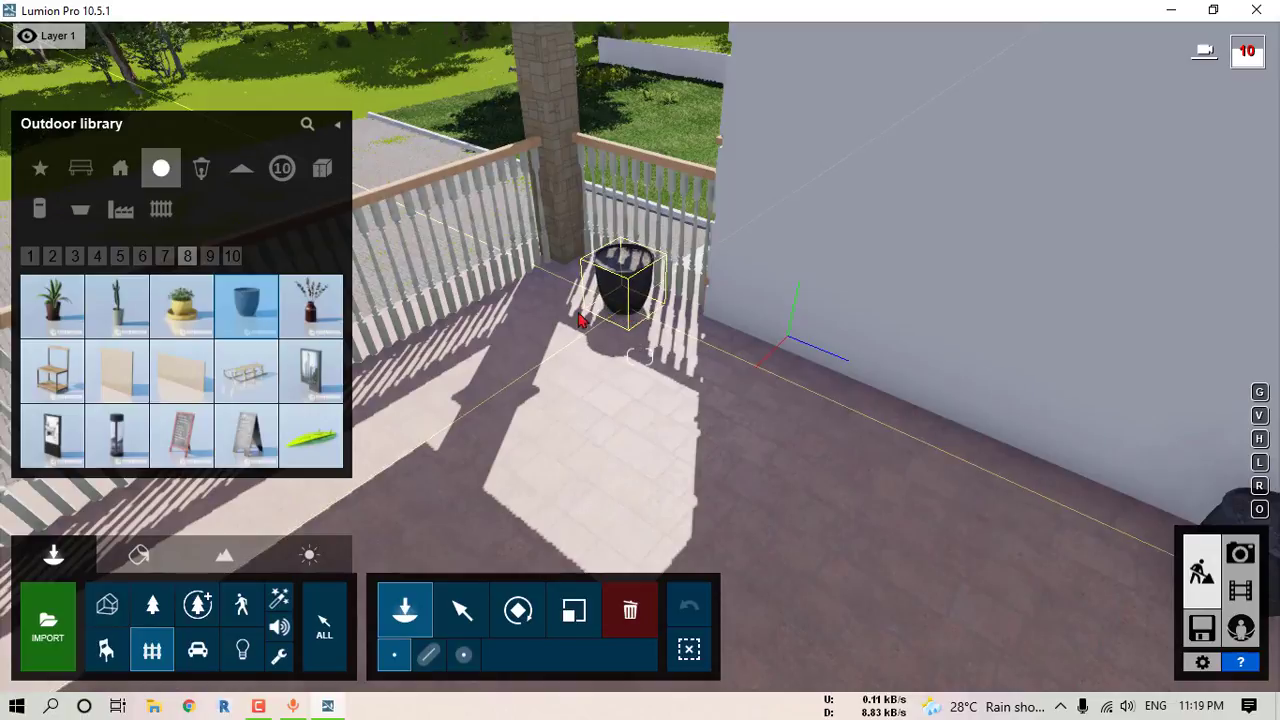
{"action": "right_click_drag", "start_coordinate": [582, 320], "coordinate": [572, 320]}
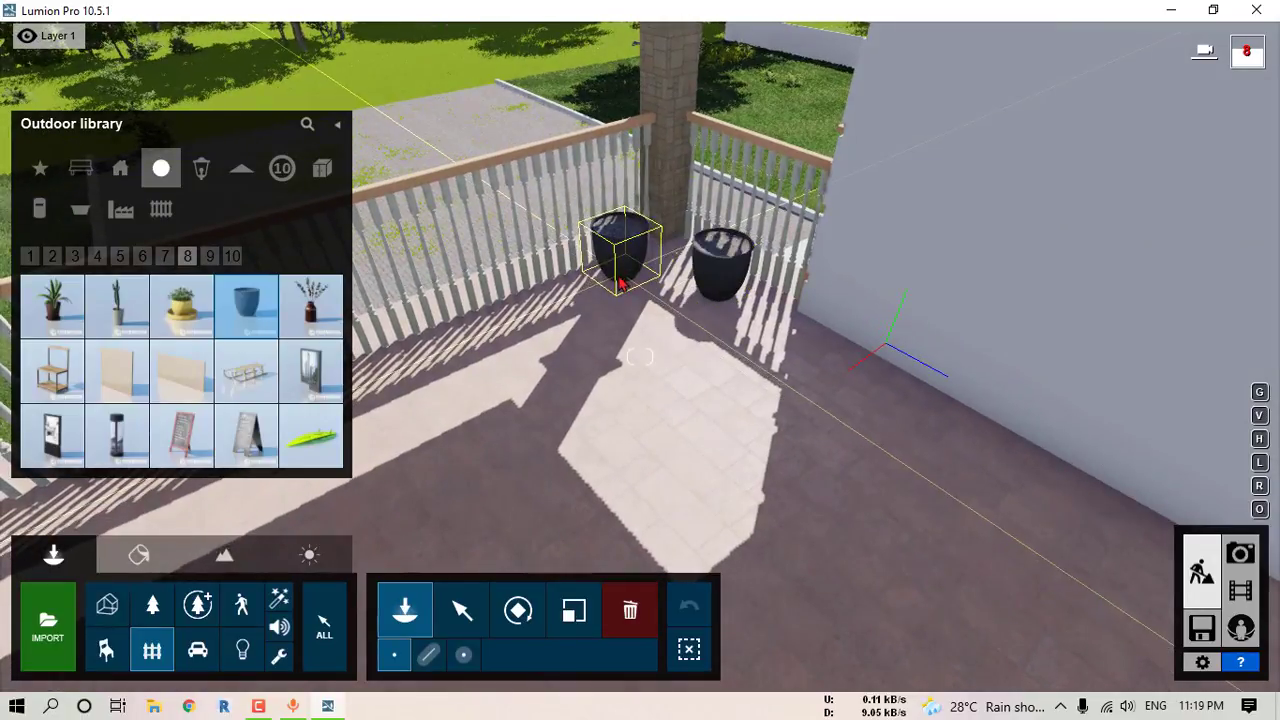
{"action": "right_click_drag", "start_coordinate": [543, 302], "coordinate": [430, 297]}
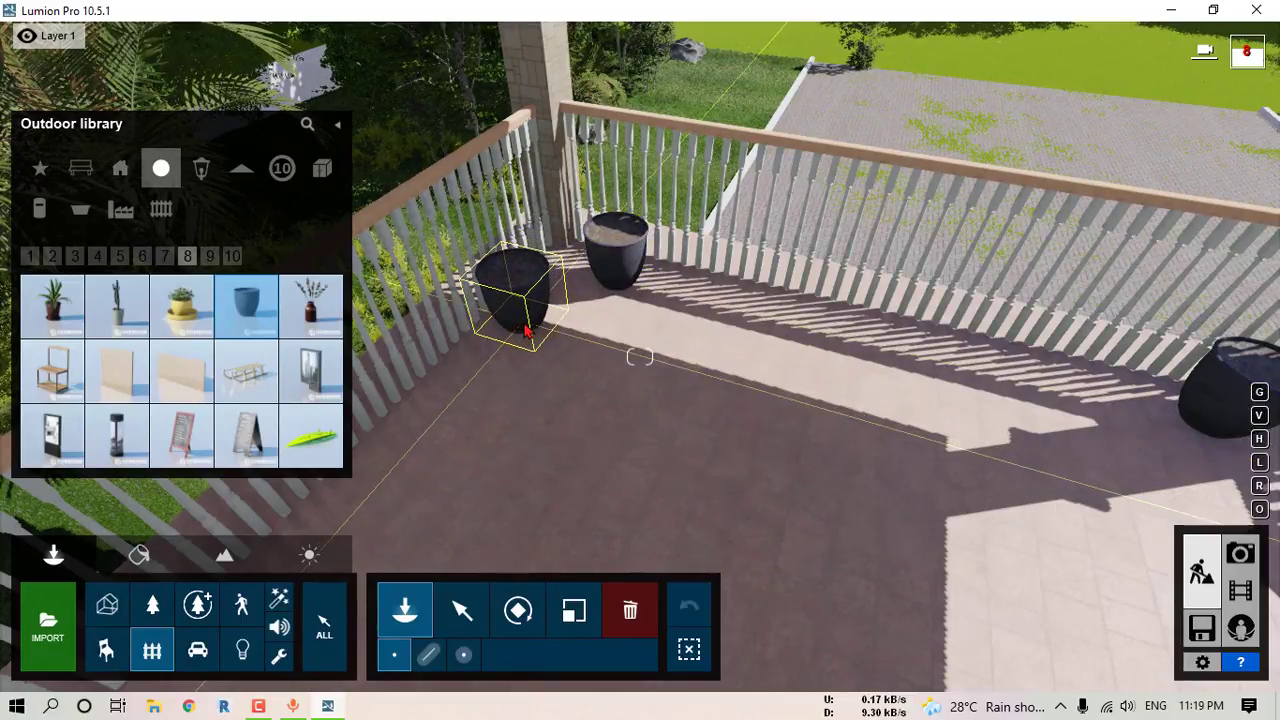
{"action": "left_click", "coordinate": [570, 345]}
Step: Place dark pots beside the stone pillar near the narrow side balcony and at that balcony's far end
{"action": "right_click_drag", "start_coordinate": [570, 345], "coordinate": [452, 357]}
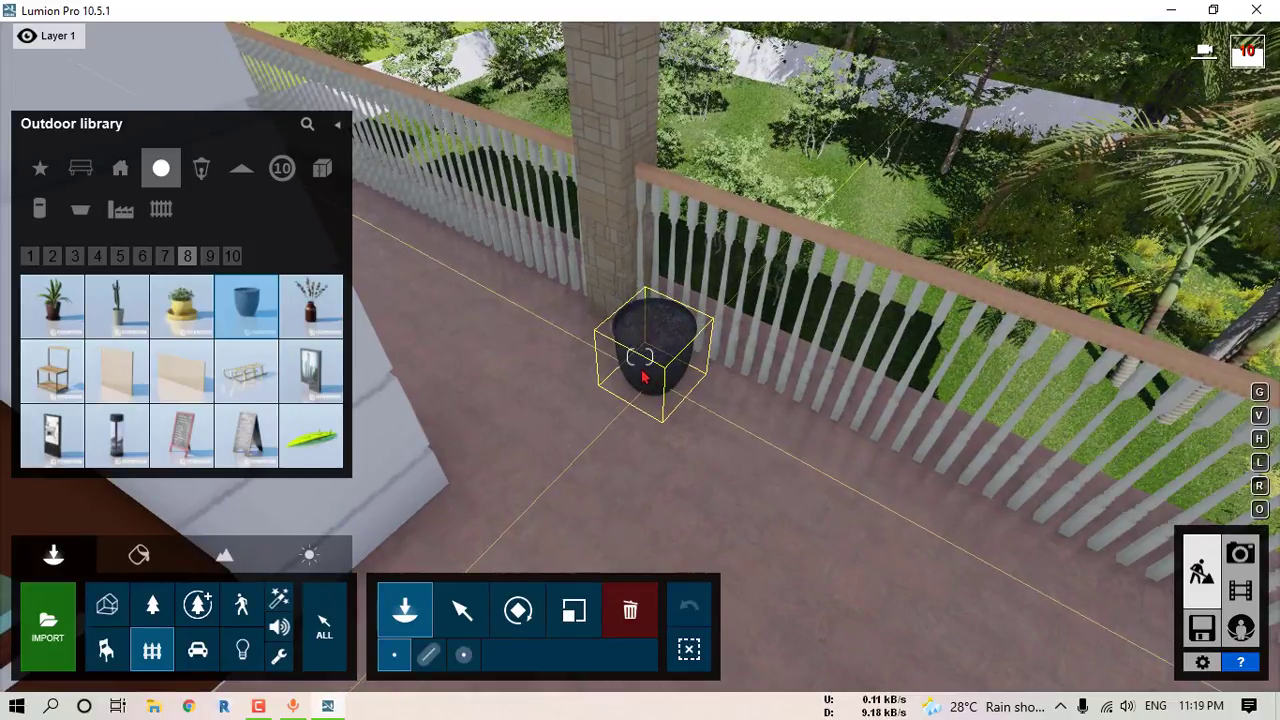
{"action": "right_click_drag", "start_coordinate": [640, 357], "coordinate": [535, 275]}
{"action": "key", "text": "w"}
{"action": "right_click_drag", "start_coordinate": [580, 357], "coordinate": [551, 363]}
{"action": "key", "text": "d"}
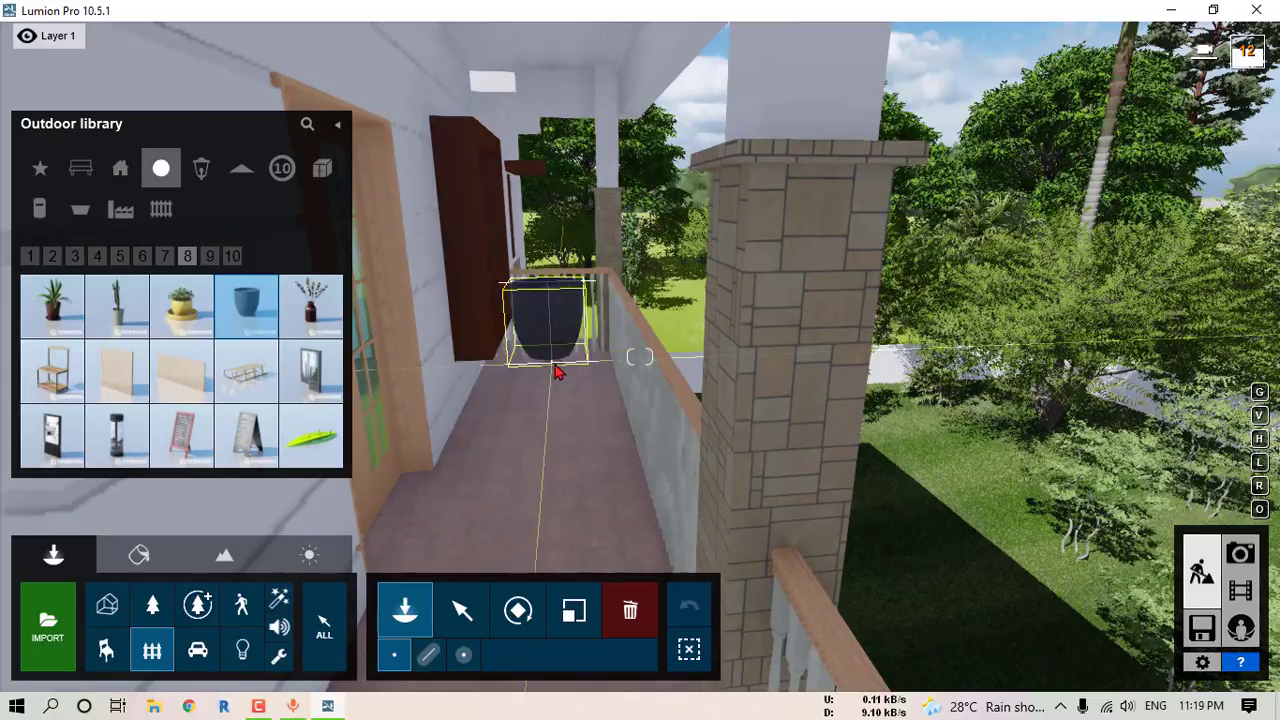
{"action": "key", "text": "w"}
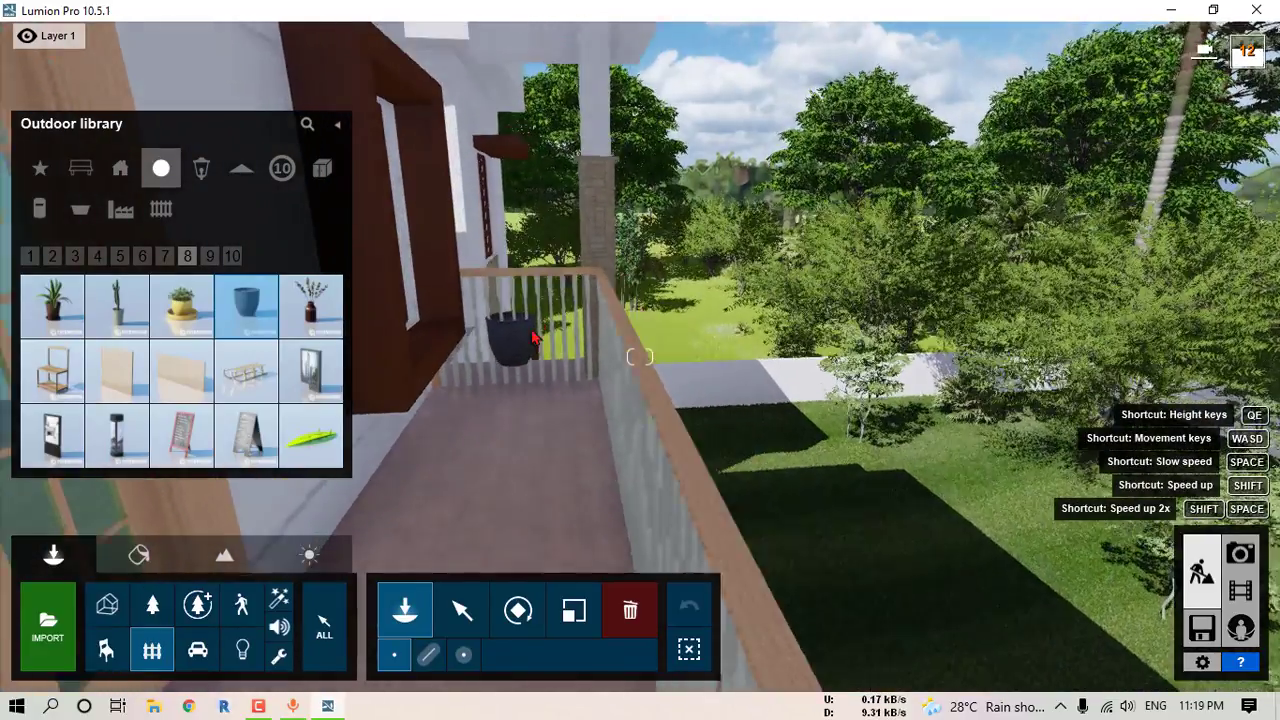
{"action": "key", "text": "q"}
{"action": "right_click_drag", "start_coordinate": [523, 407], "coordinate": [528, 466]}
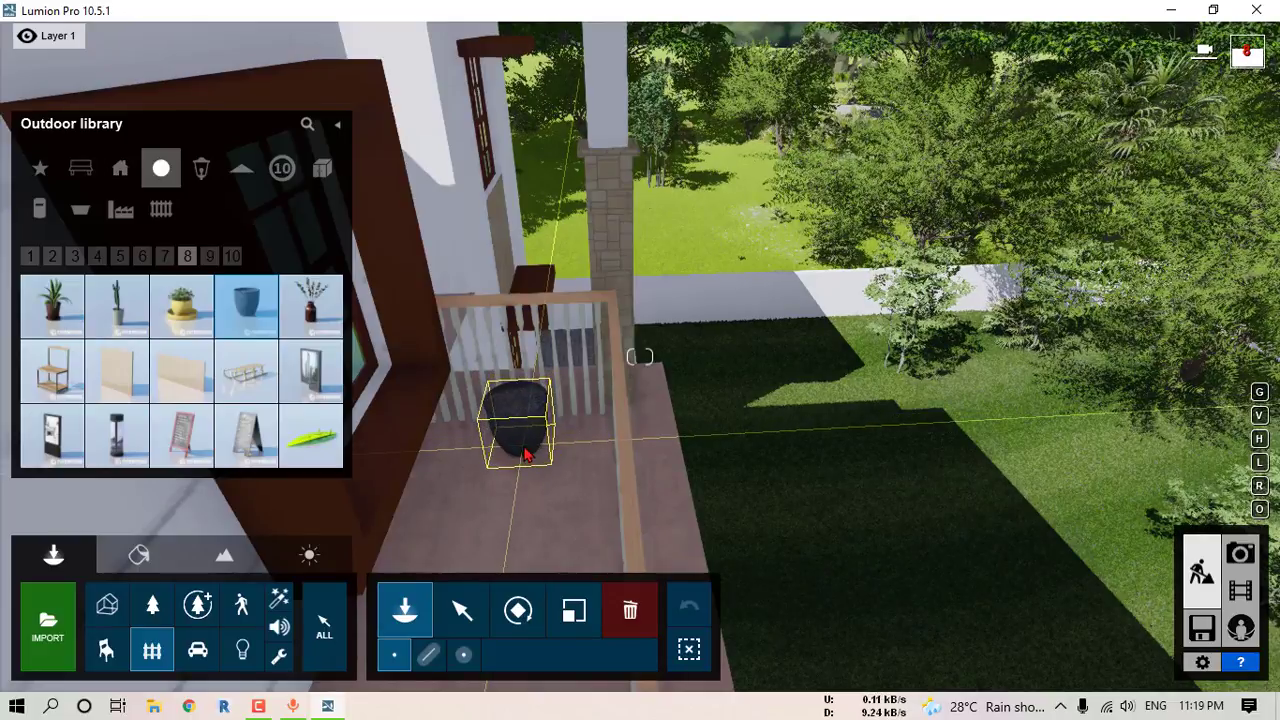
{"action": "right_click_drag", "start_coordinate": [685, 461], "coordinate": [645, 456]}
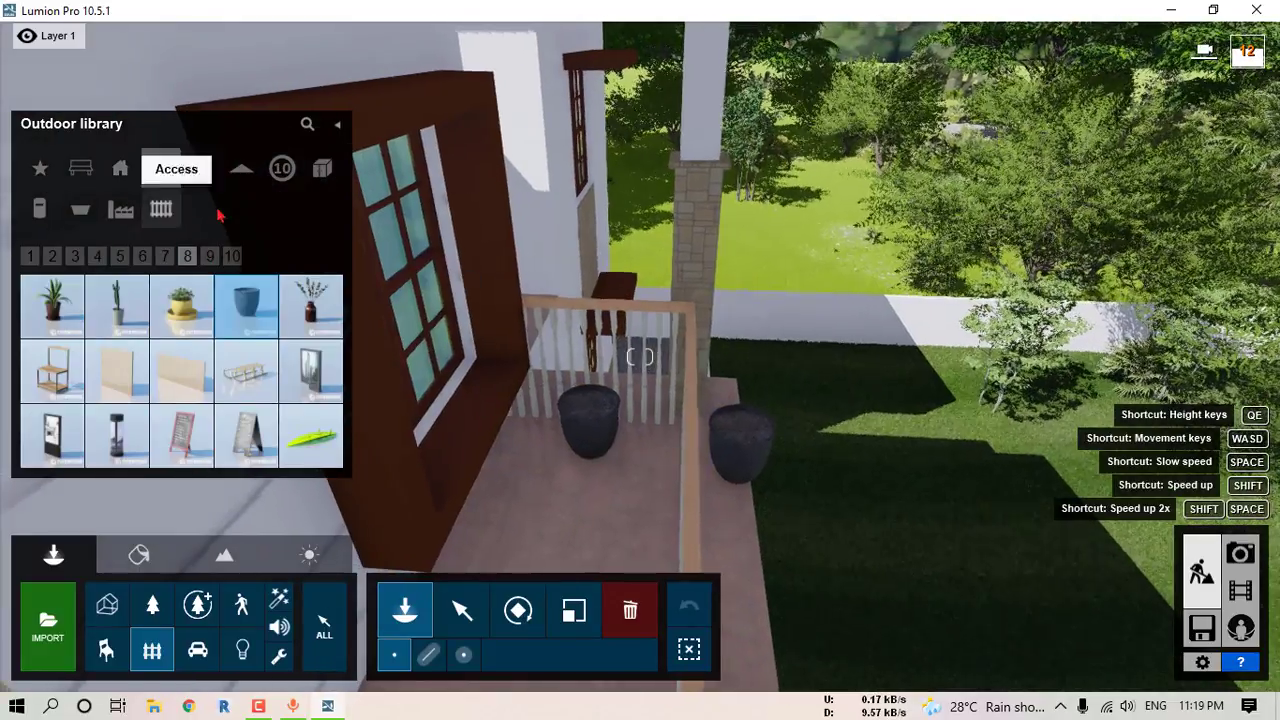
Step: Put a broad-leafed plant from page 4 of the nature library's plants category into the pot at the narrow balcony's end
{"action": "left_click", "coordinate": [155, 609]}
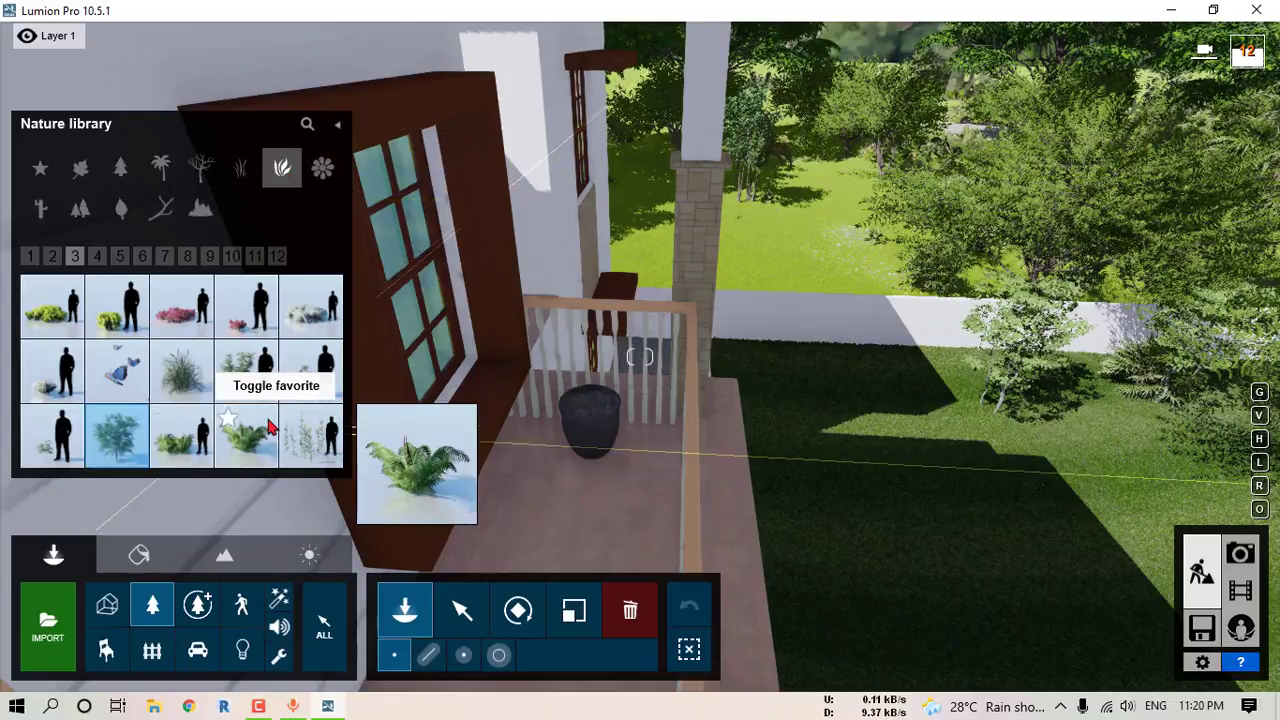
{"action": "left_click", "coordinate": [322, 167]}
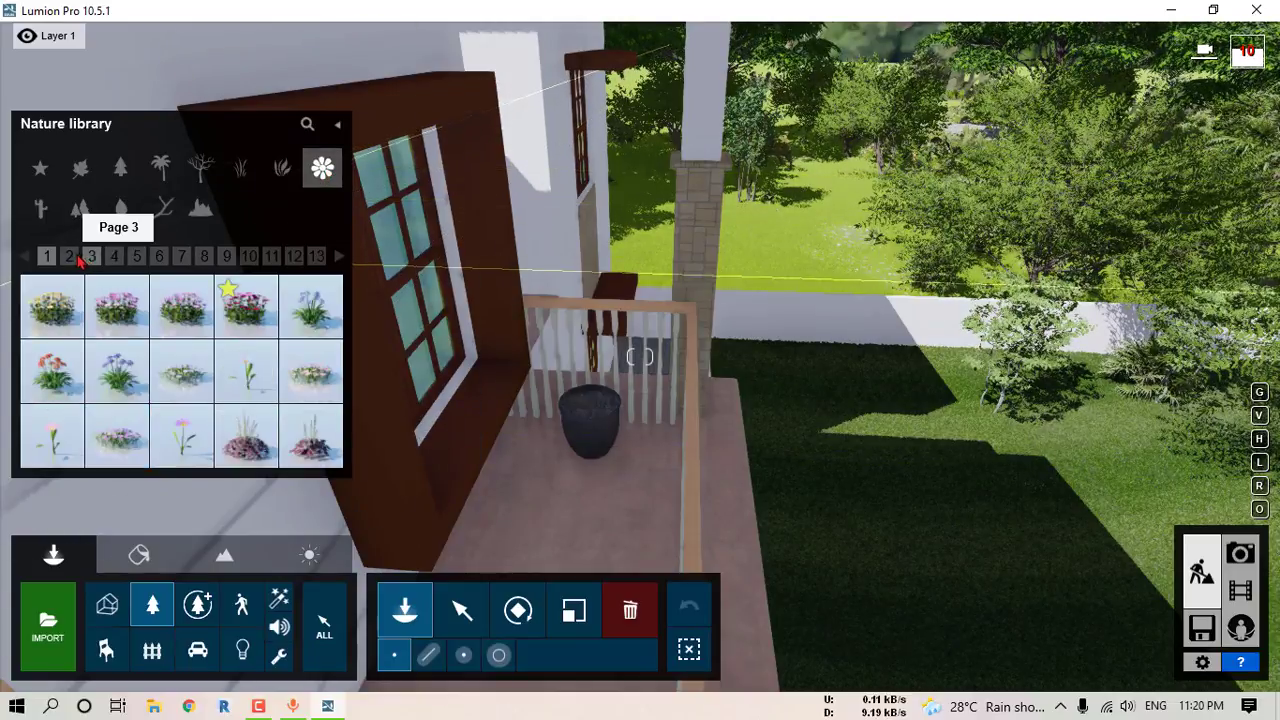
{"action": "left_click", "coordinate": [92, 257]}
{"action": "left_click", "coordinate": [114, 257]}
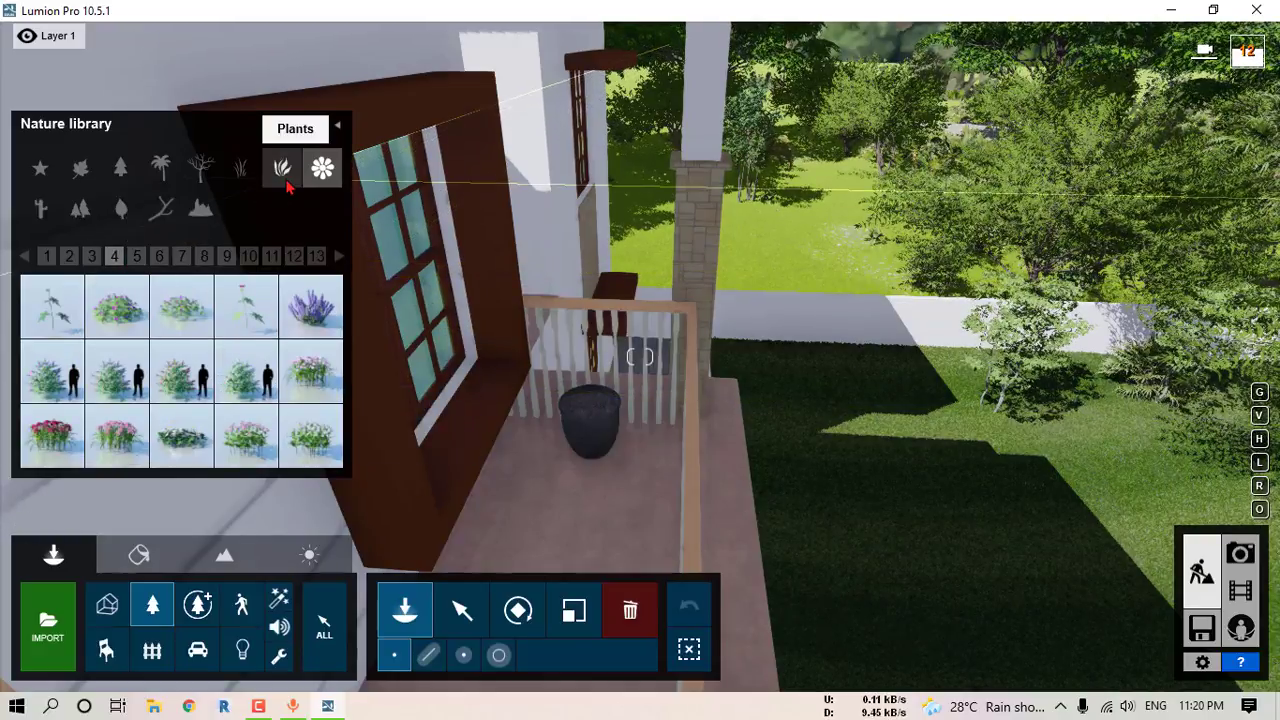
{"action": "left_click", "coordinate": [282, 167]}
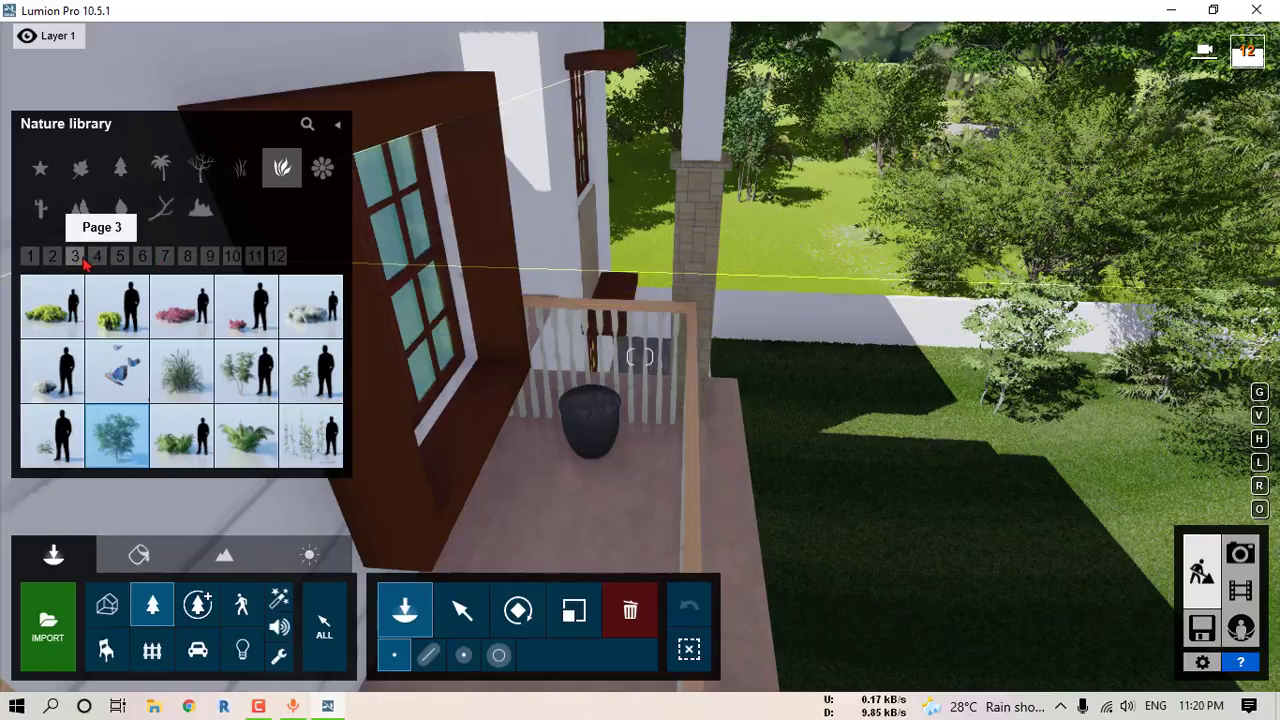
{"action": "left_click", "coordinate": [96, 258]}
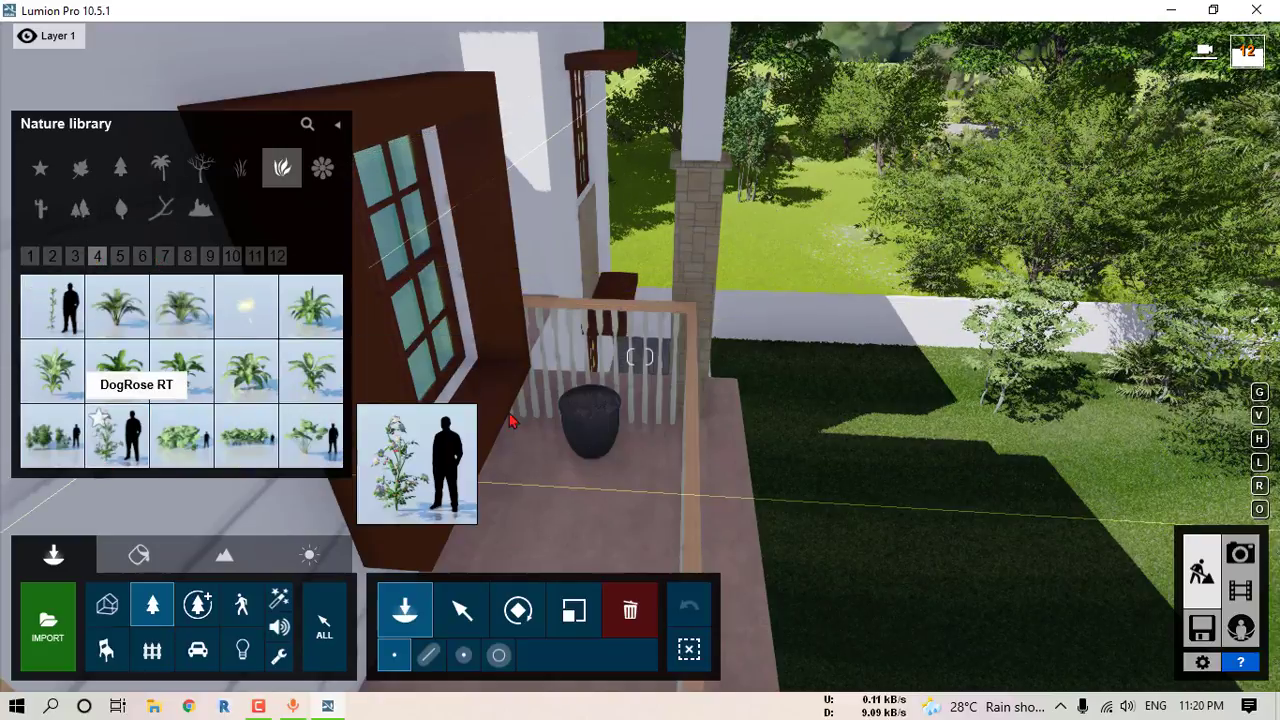
{"action": "left_click", "coordinate": [112, 440]}
{"action": "left_click", "coordinate": [590, 405]}
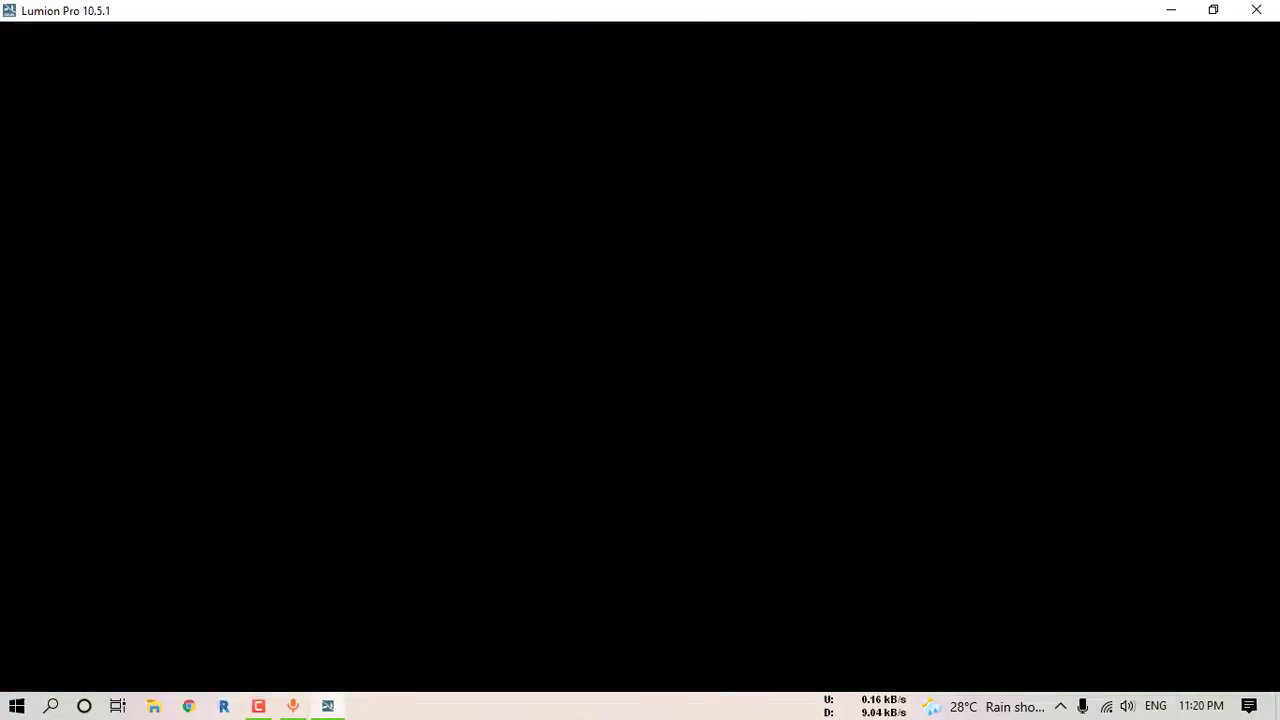
Step: Put the selected broad-leafed plant into a dark pot at the large terrace's railing corner, beside the stone pillar
{"action": "right_click_drag", "start_coordinate": [655, 424], "coordinate": [208, 476]}
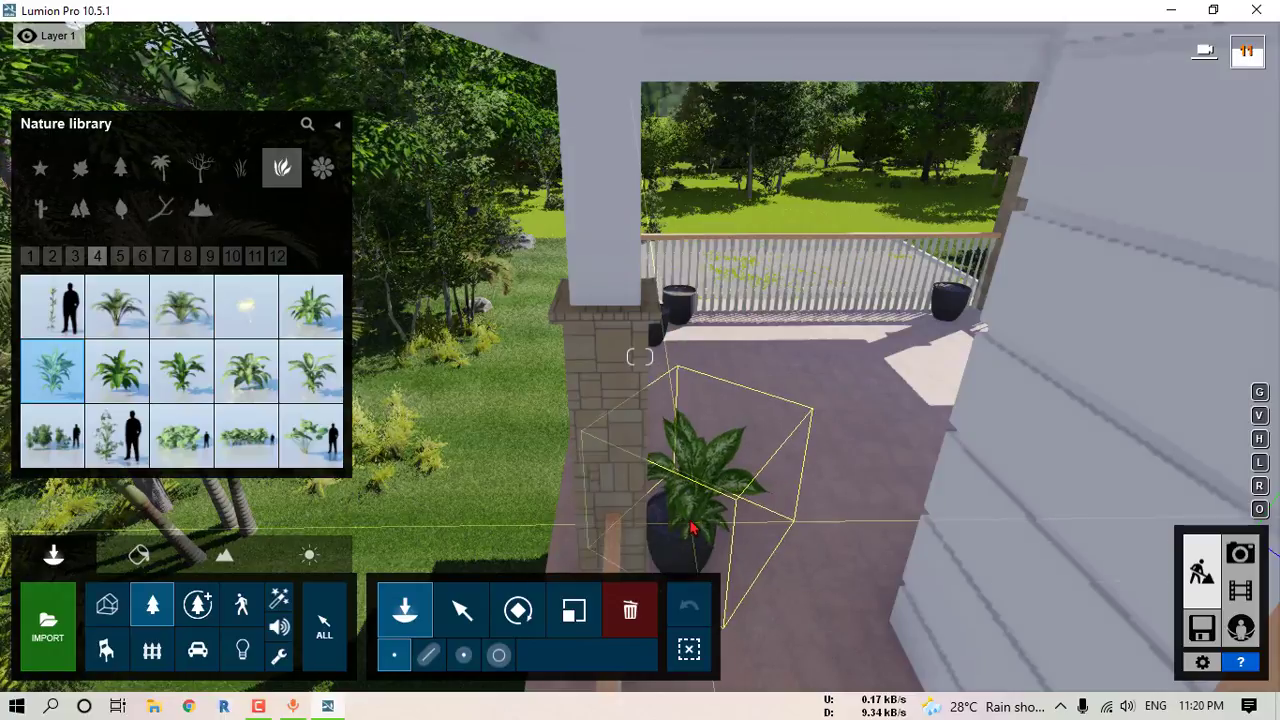
{"action": "key", "text": "w"}
{"action": "right_click_drag", "start_coordinate": [640, 357], "coordinate": [690, 270]}
{"action": "key", "text": "w"}
{"action": "right_click_drag", "start_coordinate": [640, 357], "coordinate": [430, 402]}
{"action": "key", "text": "s"}
{"action": "key", "text": "d"}
{"action": "key", "text": "w"}
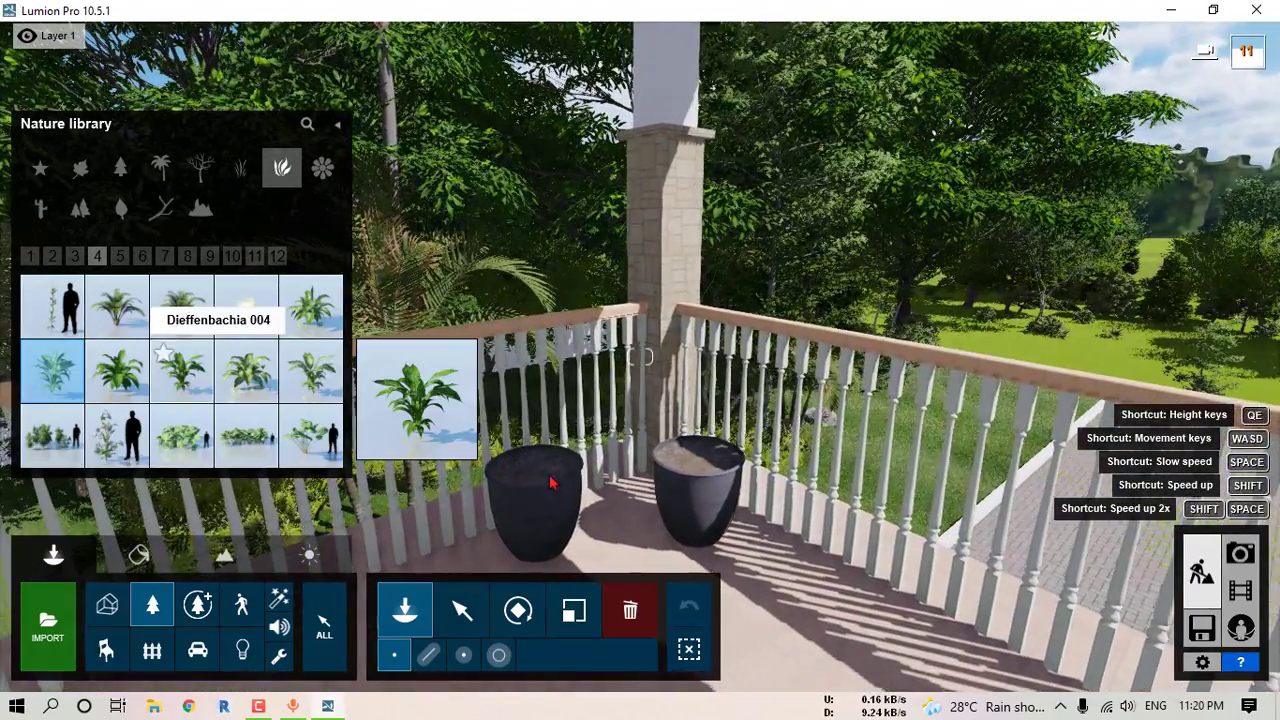
{"action": "left_click", "coordinate": [546, 480]}
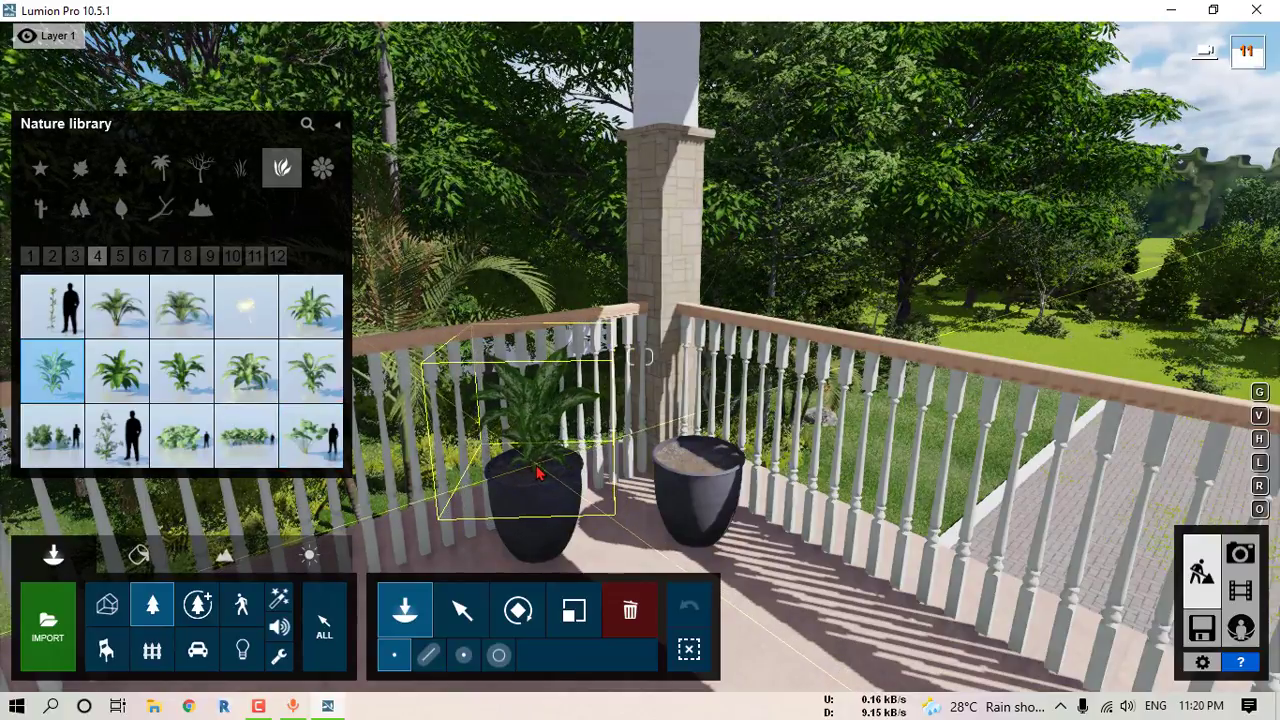
Step: Fill the two pots at the terrace corner near the white wall with shrubs from plants page 5 and enlarge the FicusElastica 004
{"action": "right_click_drag", "start_coordinate": [586, 486], "coordinate": [945, 495]}
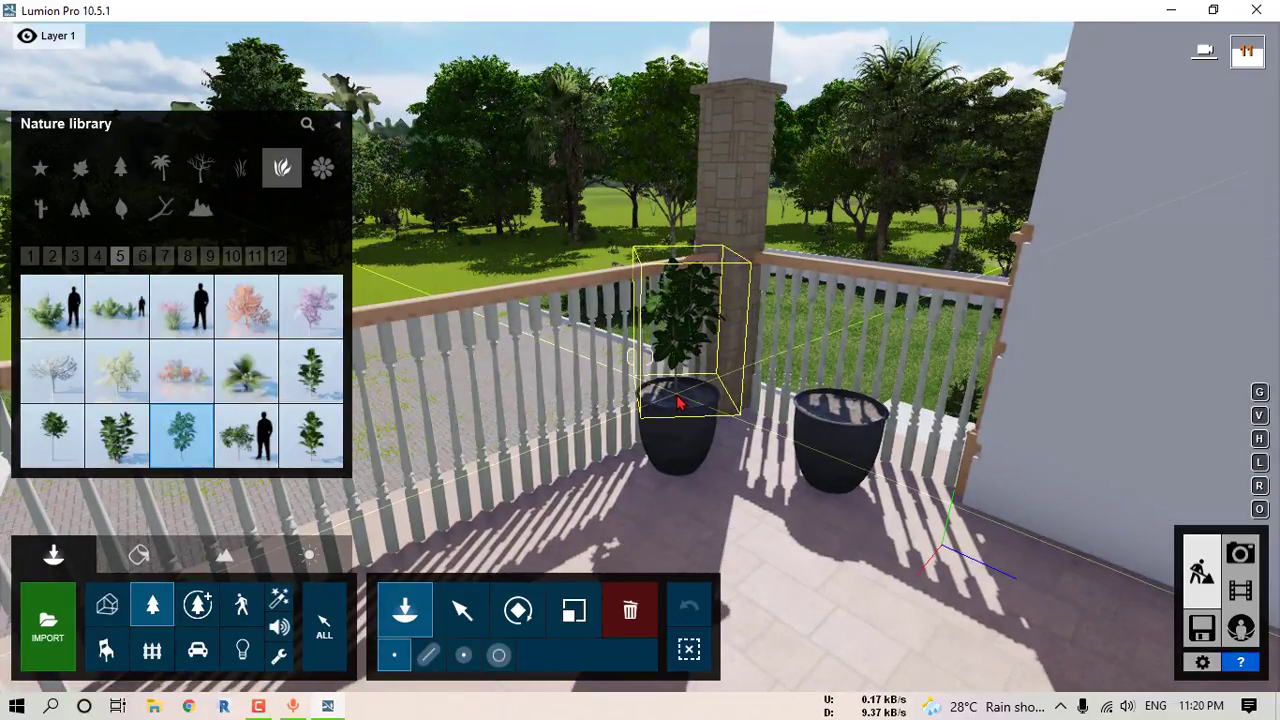
{"action": "left_click", "coordinate": [840, 400]}
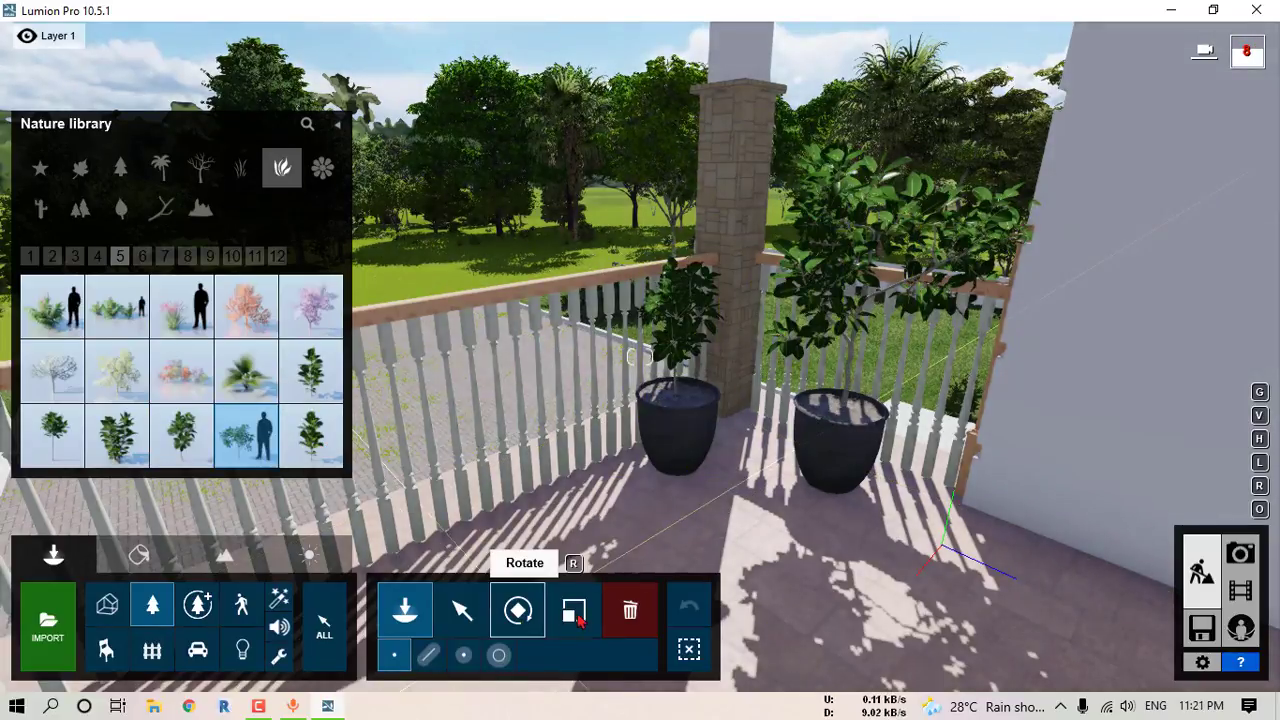
{"action": "left_click", "coordinate": [573, 610]}
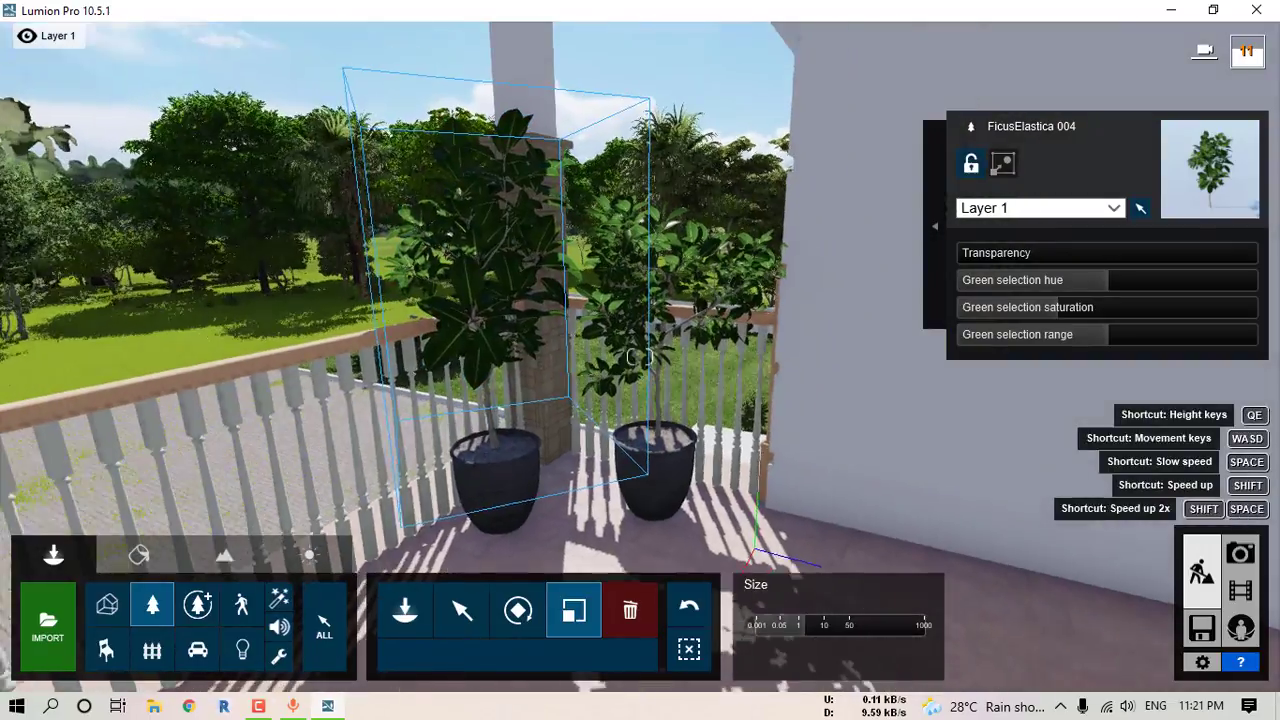
Step: Put the small page 5 ficus tree into the pot beside the stone-clad wall on the walled balcony
{"action": "key", "text": "w"}
{"action": "key", "text": "w"}
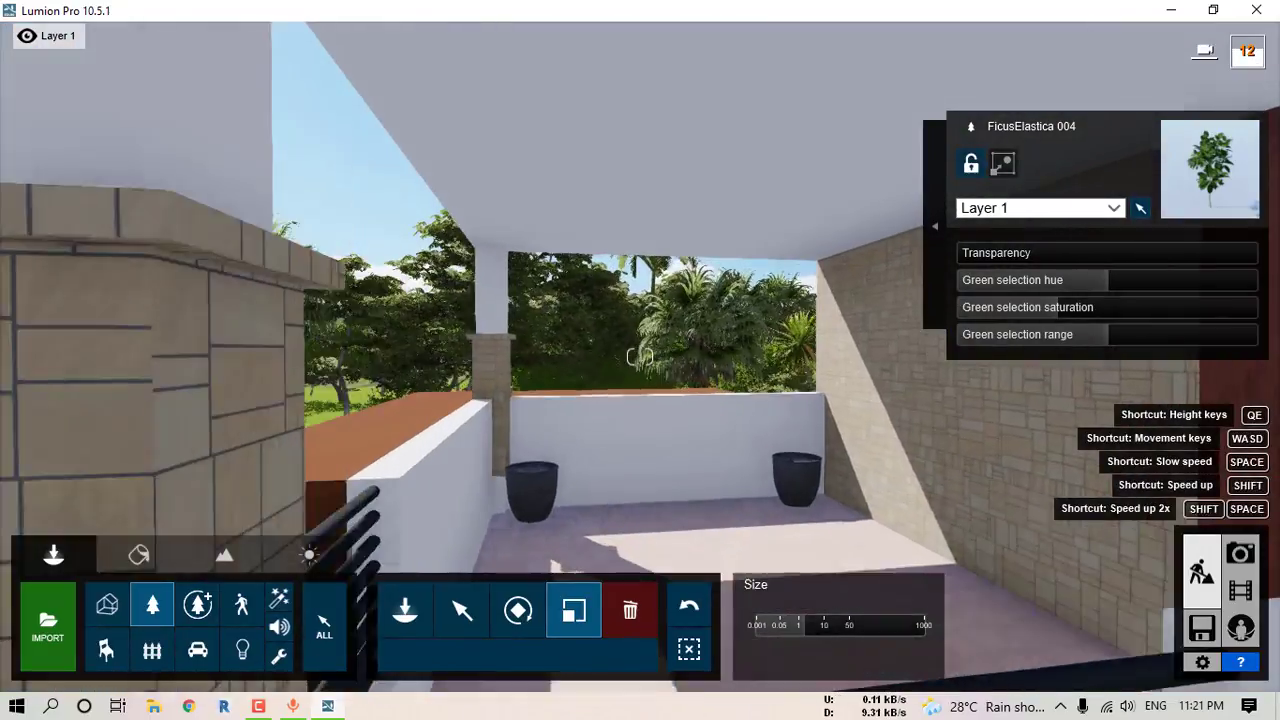
{"action": "key", "text": "ctrl"}
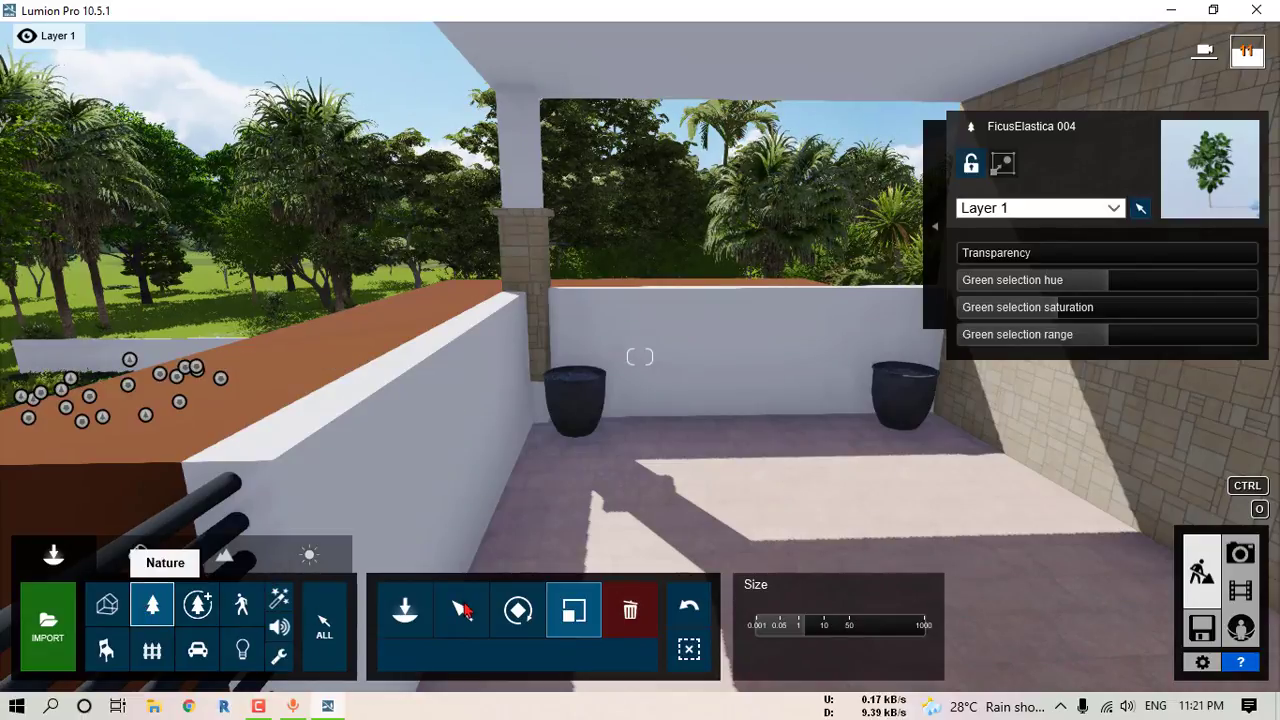
{"action": "left_click", "coordinate": [405, 610]}
{"action": "left_click", "coordinate": [405, 610]}
{"action": "left_click", "coordinate": [405, 610]}
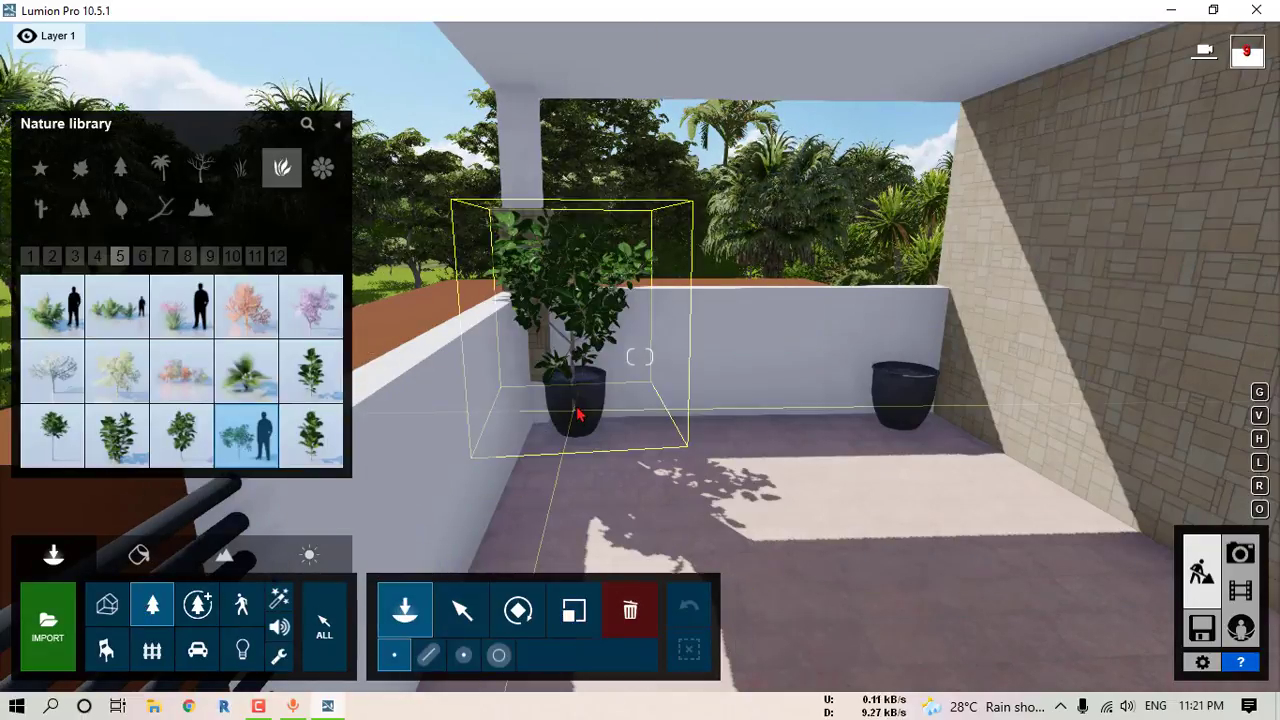
{"action": "right_click_drag", "start_coordinate": [660, 400], "coordinate": [645, 480]}
{"action": "key", "text": "q"}
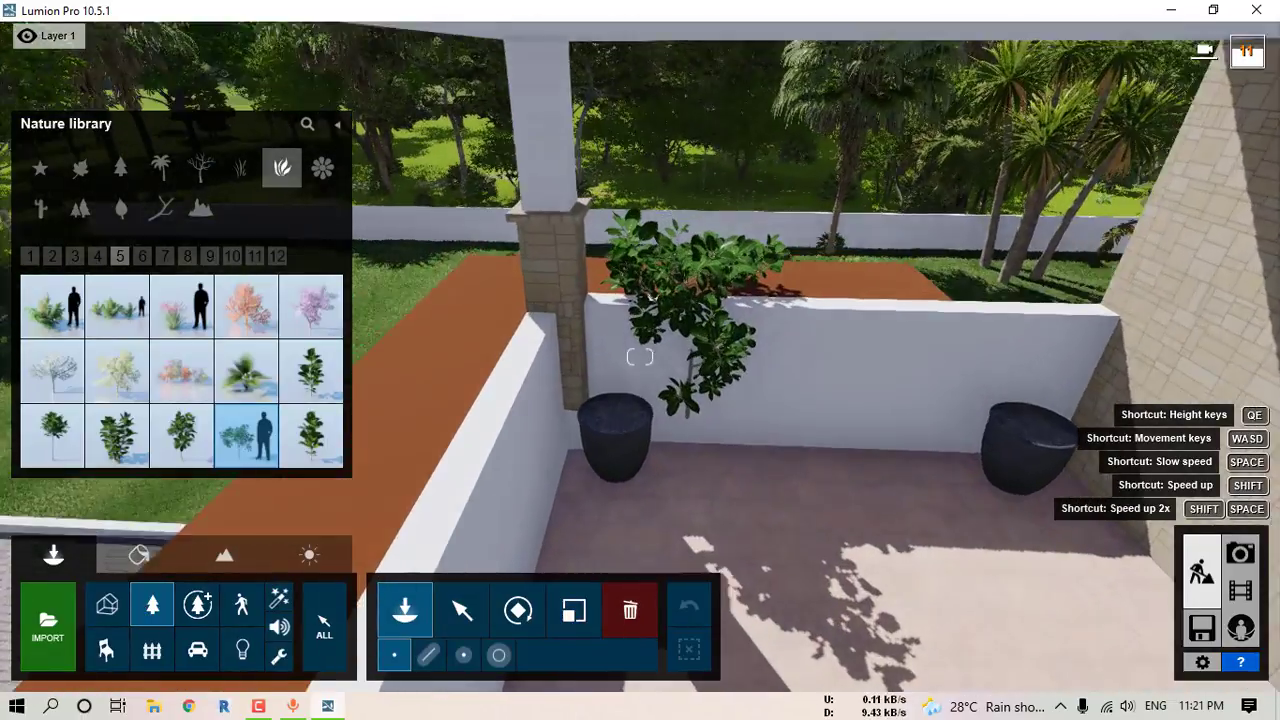
{"action": "key", "text": "w"}
{"action": "right_click_drag", "start_coordinate": [645, 300], "coordinate": [786, 323]}
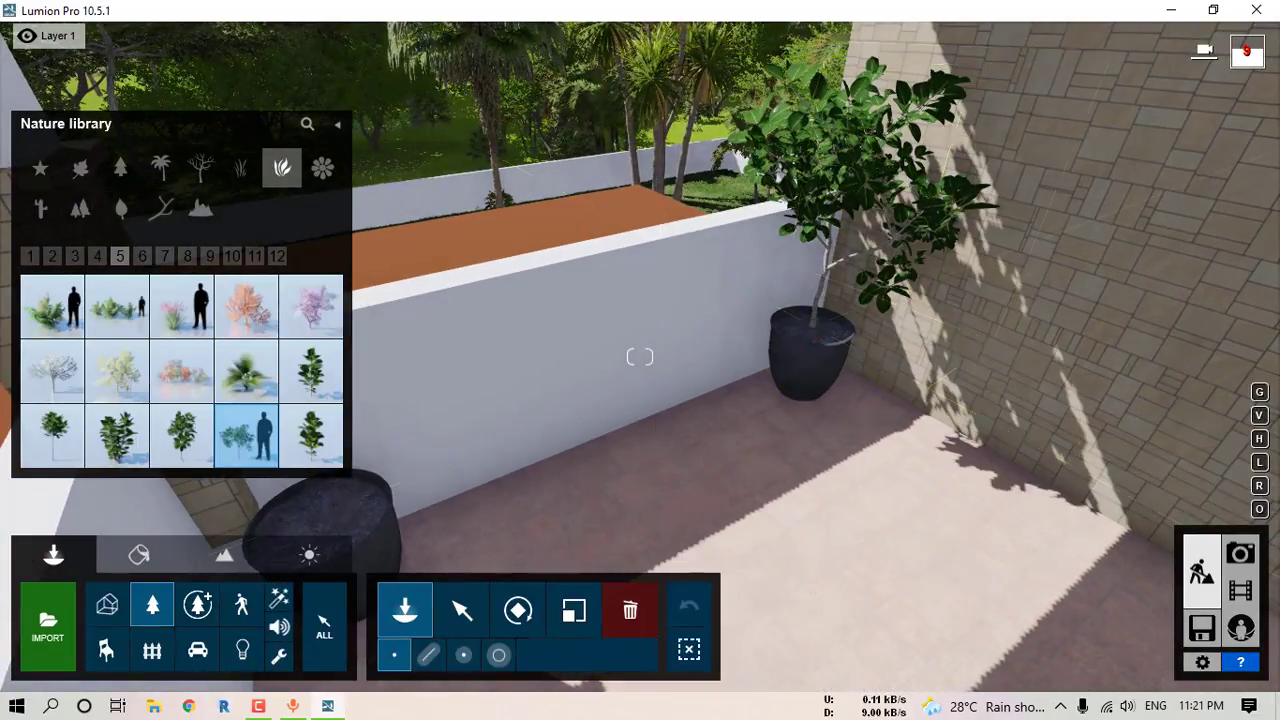
Step: Put a FicusLyrata 003 from plants page 6 into the pot at the balcony's pillar corner and enlarge it
{"action": "right_click_drag", "start_coordinate": [810, 330], "coordinate": [301, 308]}
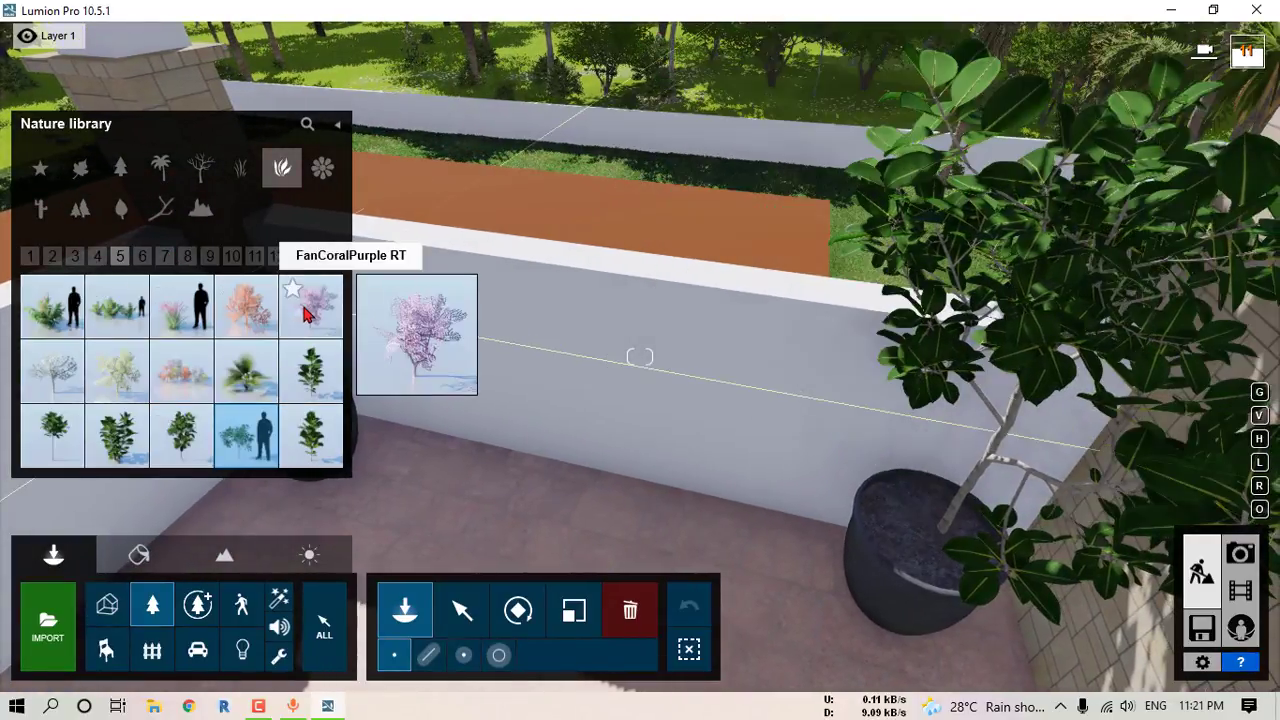
{"action": "left_click", "coordinate": [144, 257]}
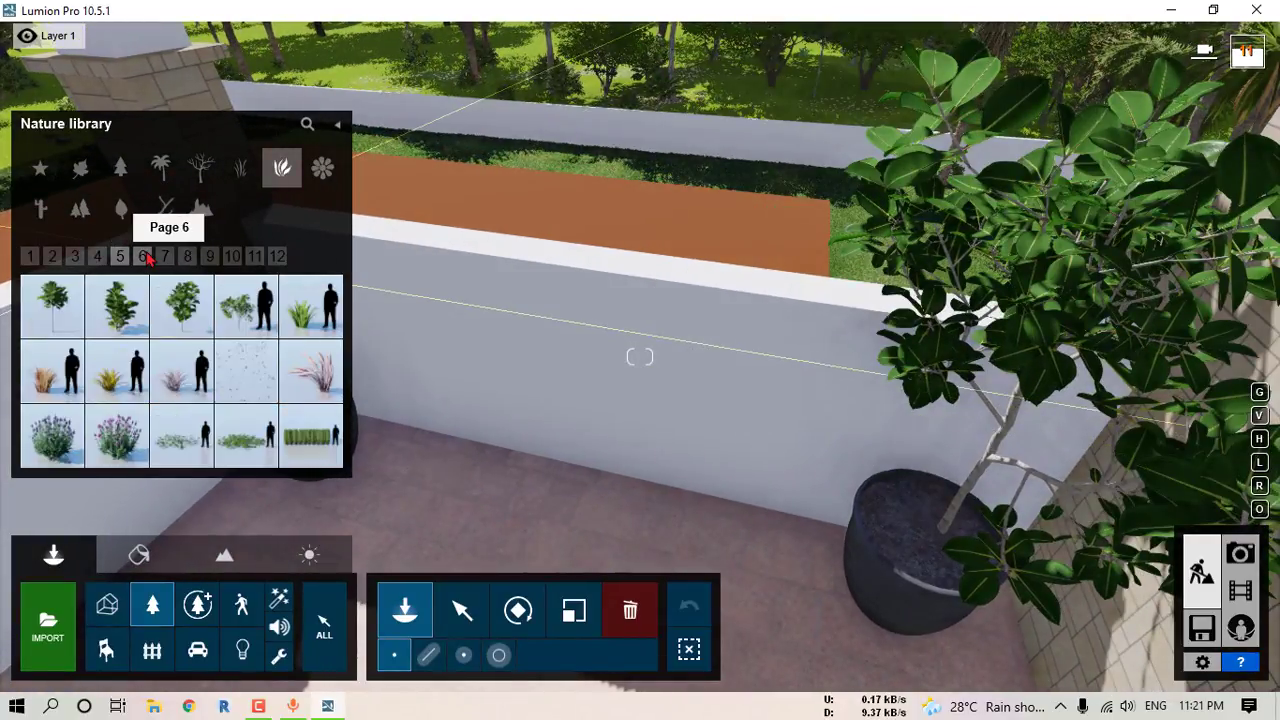
{"action": "left_click", "coordinate": [130, 315]}
{"action": "right_click_drag", "start_coordinate": [660, 385], "coordinate": [462, 383]}
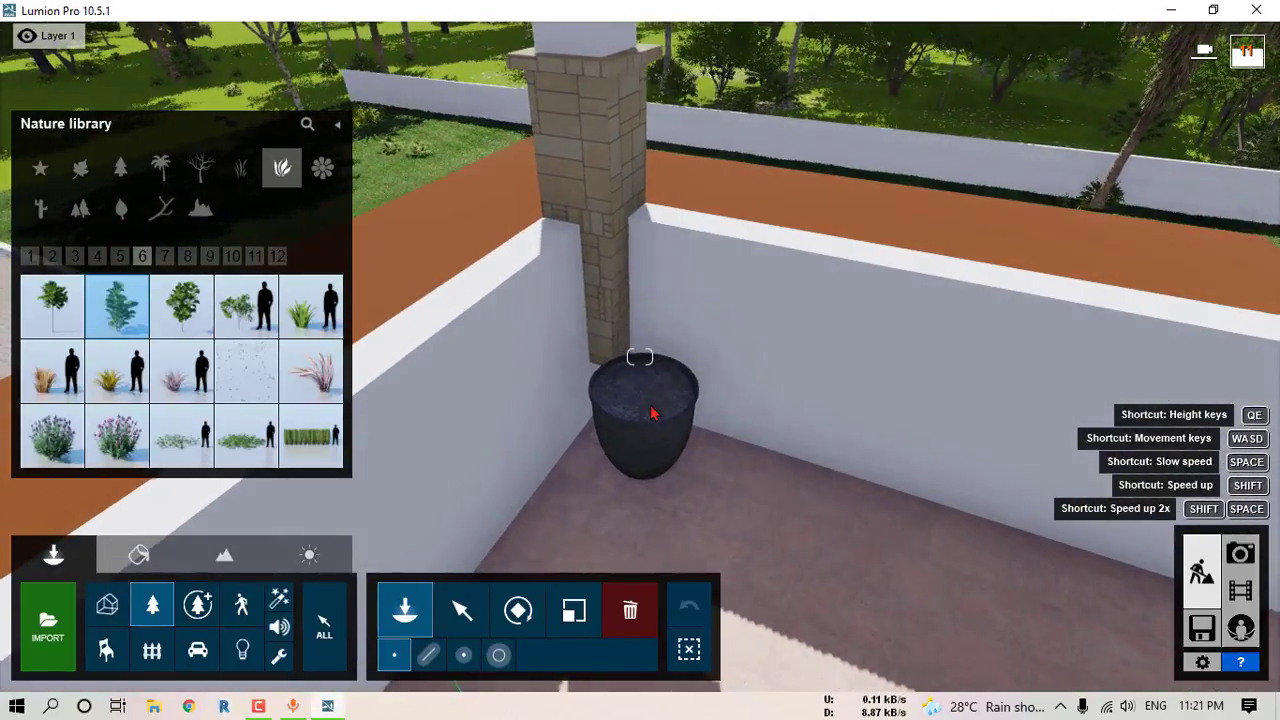
{"action": "left_click", "coordinate": [657, 405]}
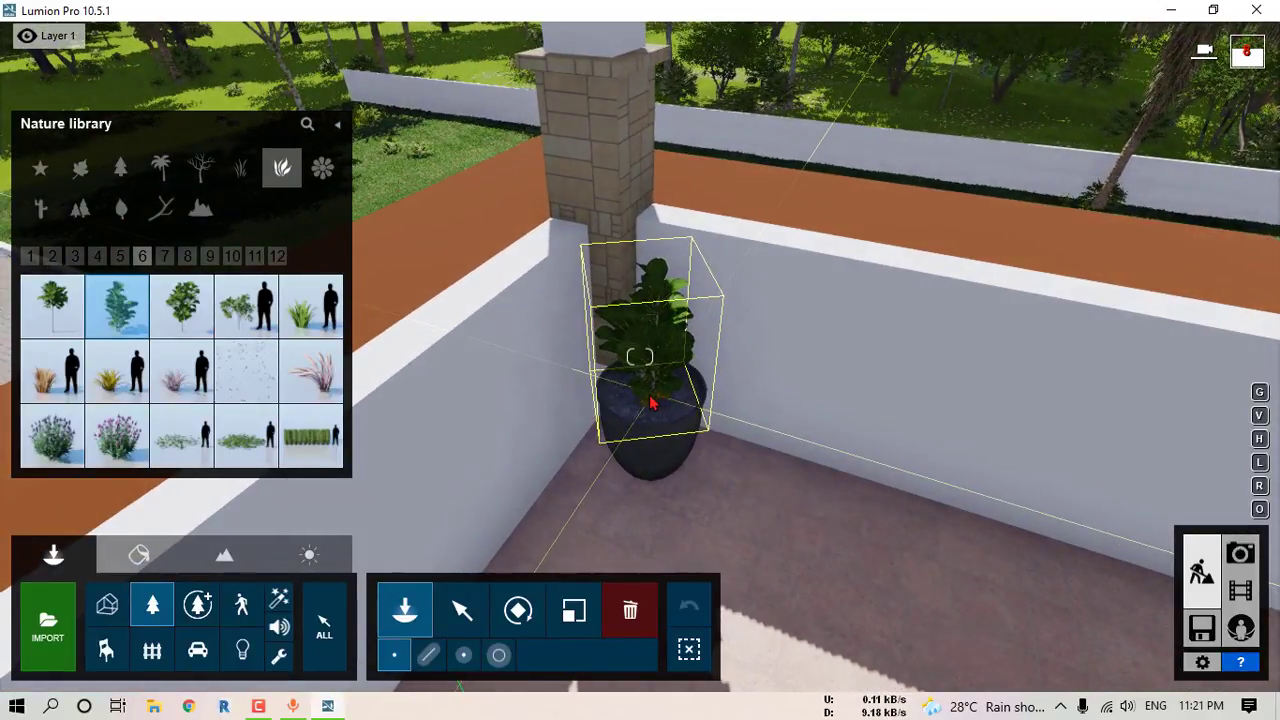
{"action": "left_click", "coordinate": [572, 612]}
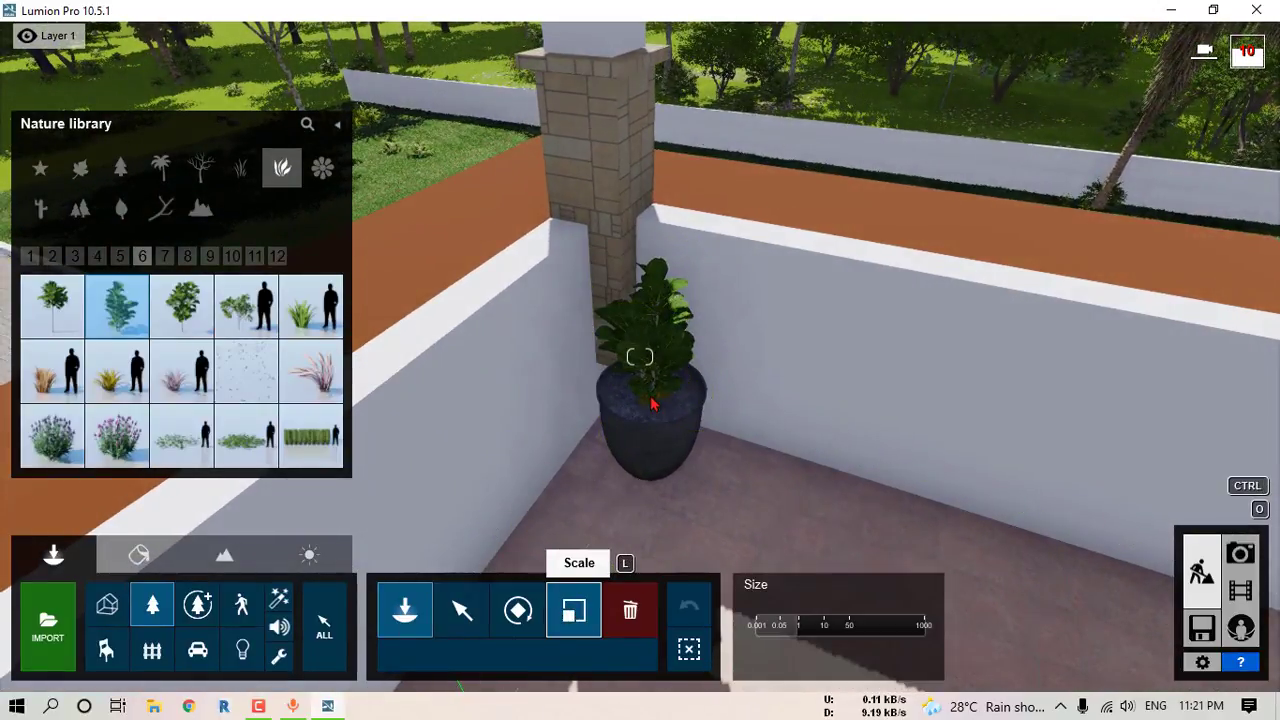
{"action": "left_click_drag", "start_coordinate": [654, 404], "coordinate": [657, 318]}
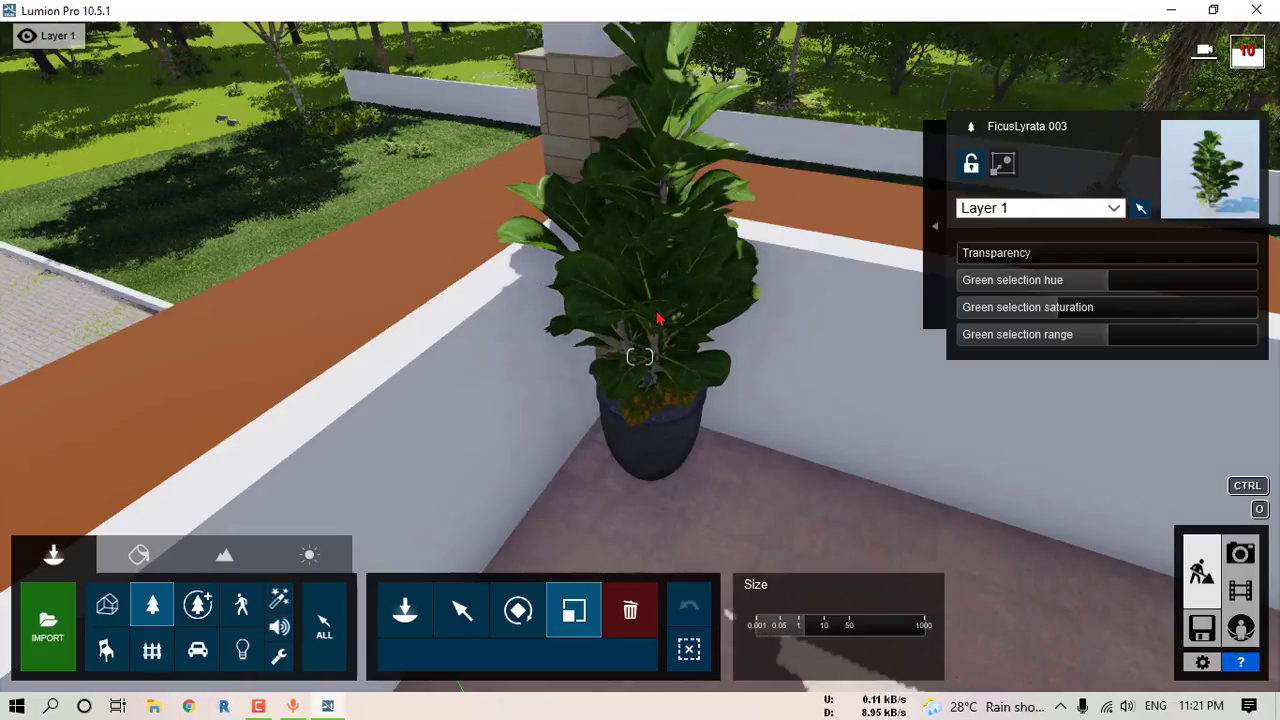
Step: Put a Dracaena 005 from plants page 7 into the pot by the balcony's black railing and enlarge it
{"action": "right_click_drag", "start_coordinate": [661, 421], "coordinate": [574, 437]}
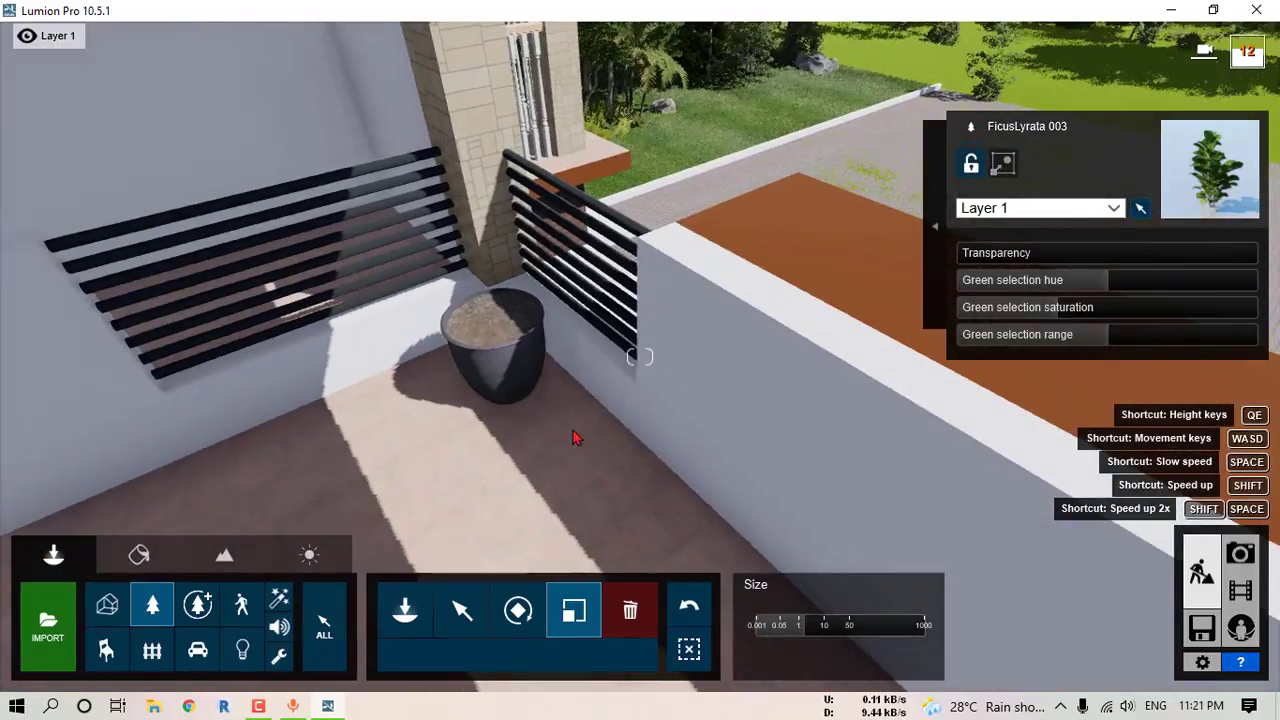
{"action": "left_click", "coordinate": [152, 604]}
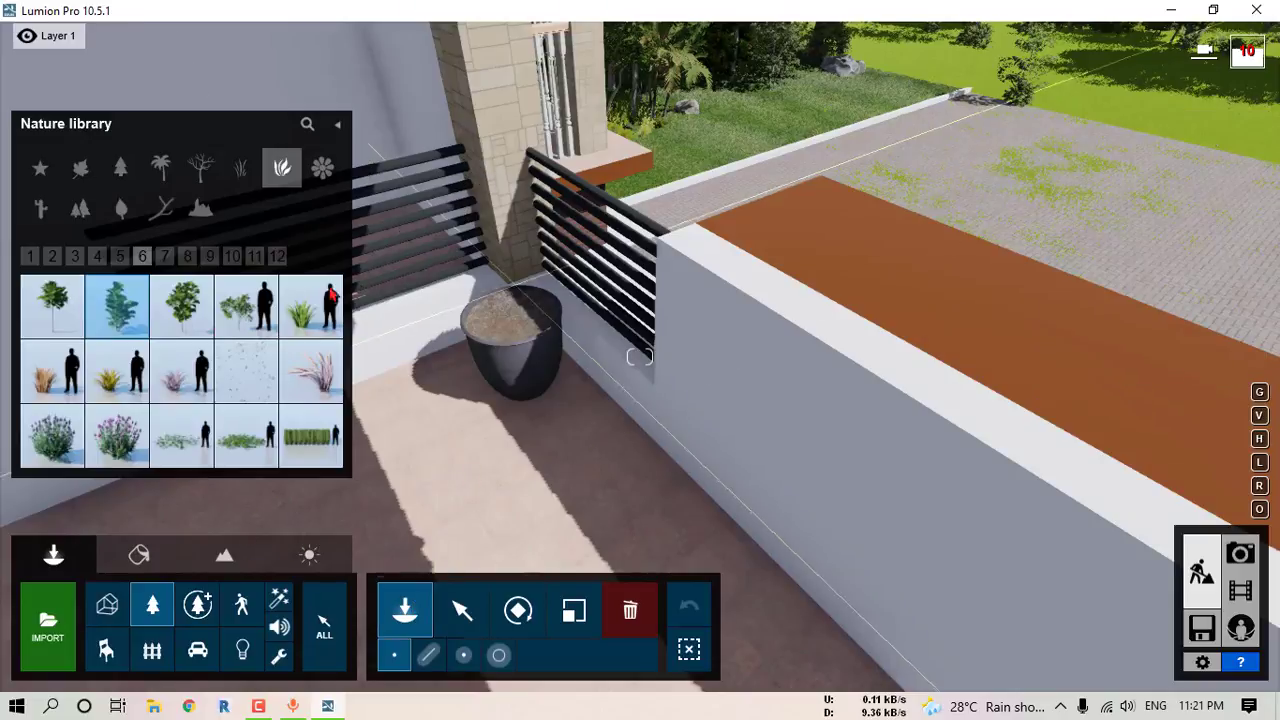
{"action": "left_click", "coordinate": [166, 258]}
{"action": "left_click", "coordinate": [310, 370]}
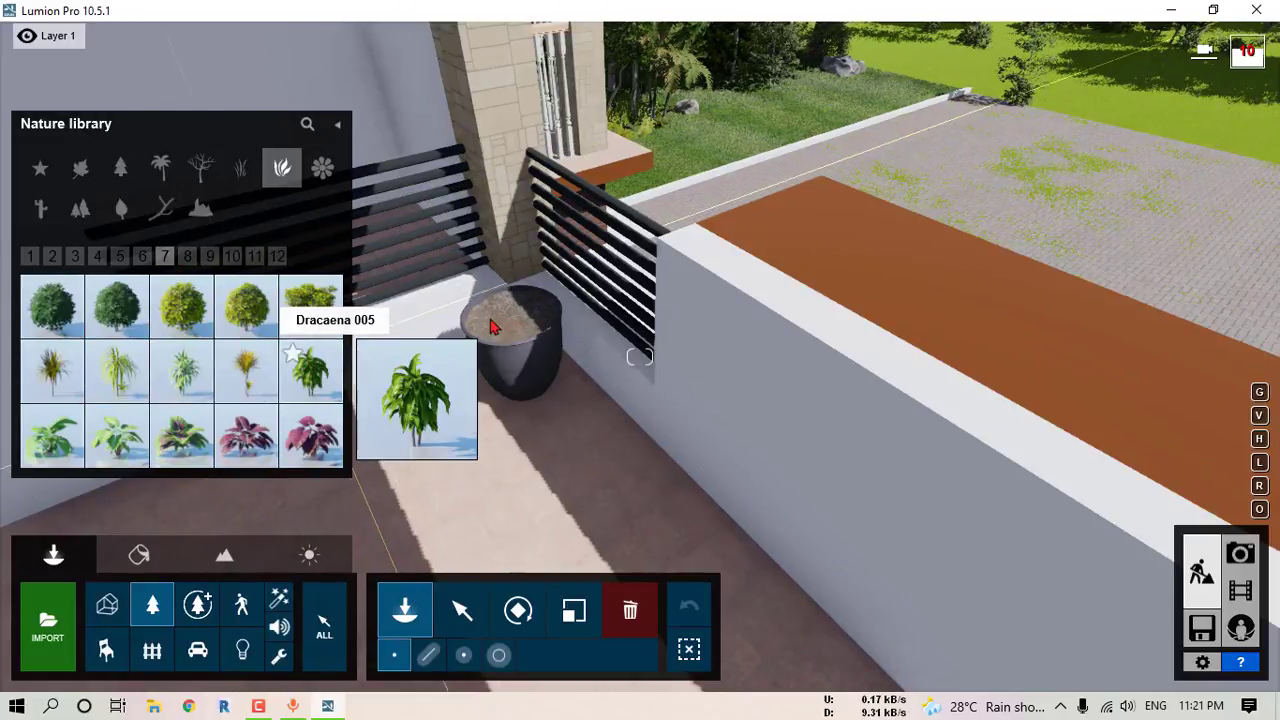
{"action": "left_click", "coordinate": [500, 322]}
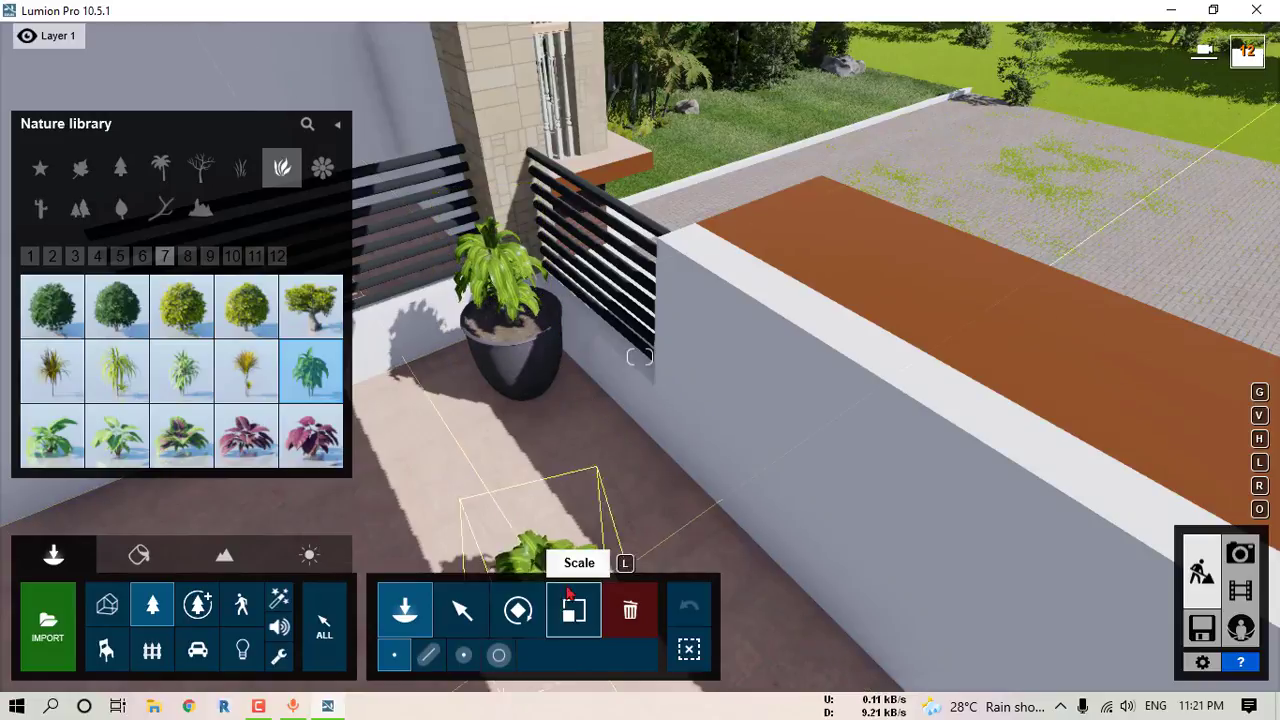
{"action": "left_click", "coordinate": [573, 610]}
{"action": "left_click_drag", "start_coordinate": [514, 298], "coordinate": [506, 242]}
{"action": "right_click_drag", "start_coordinate": [553, 242], "coordinate": [488, 232]}
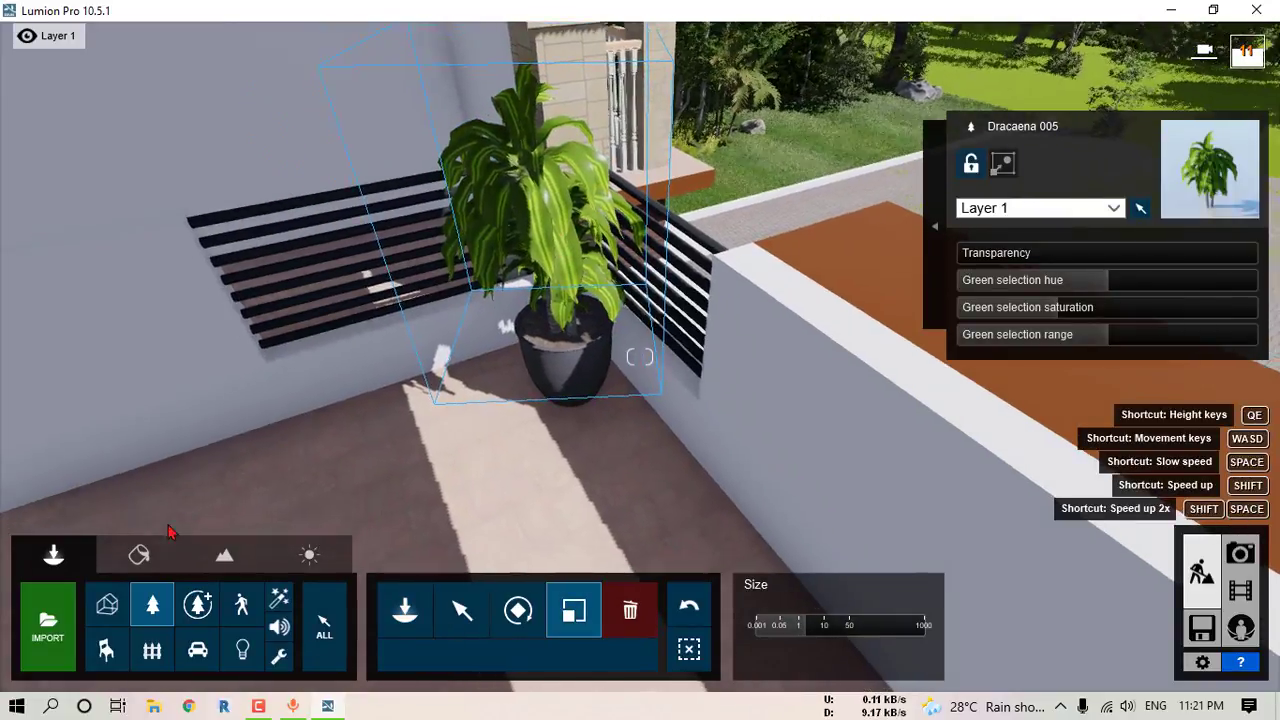
Step: Stand a man in a dark jacket and jeans, from page 4 of the male characters, by the walled balcony's white parapet
{"action": "left_click", "coordinate": [241, 604]}
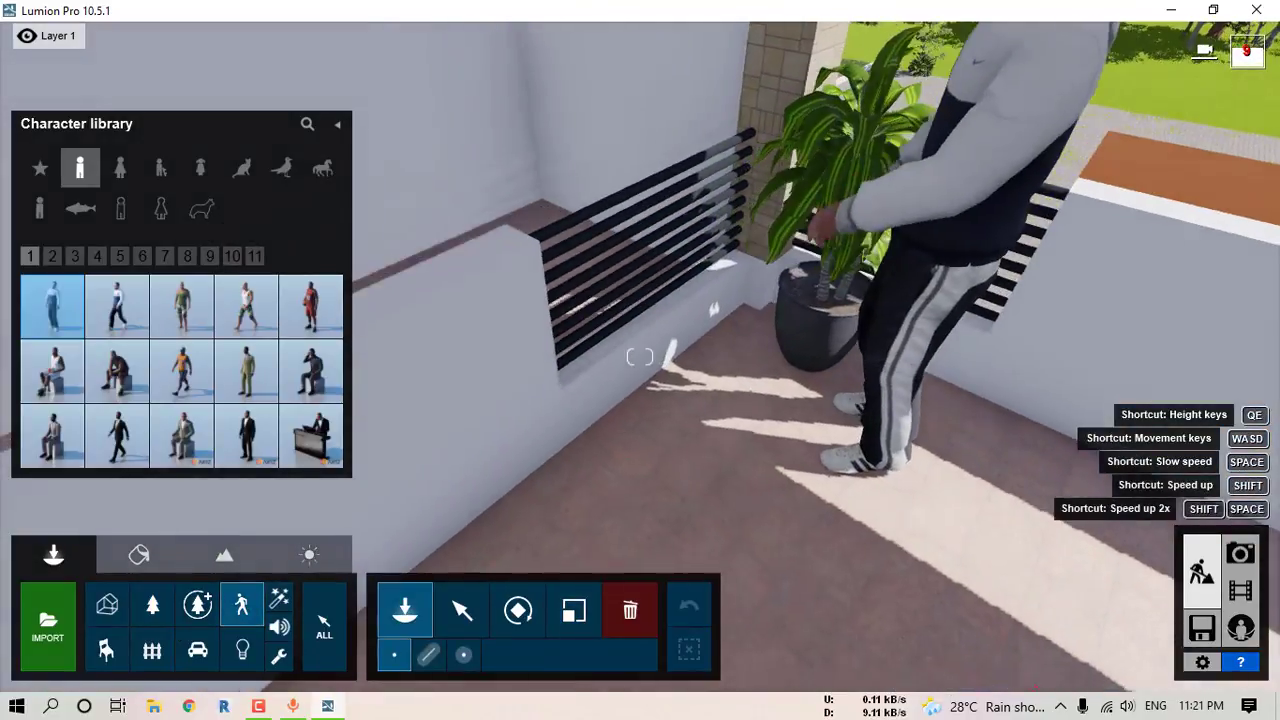
{"action": "right_click_drag", "start_coordinate": [640, 357], "coordinate": [770, 330]}
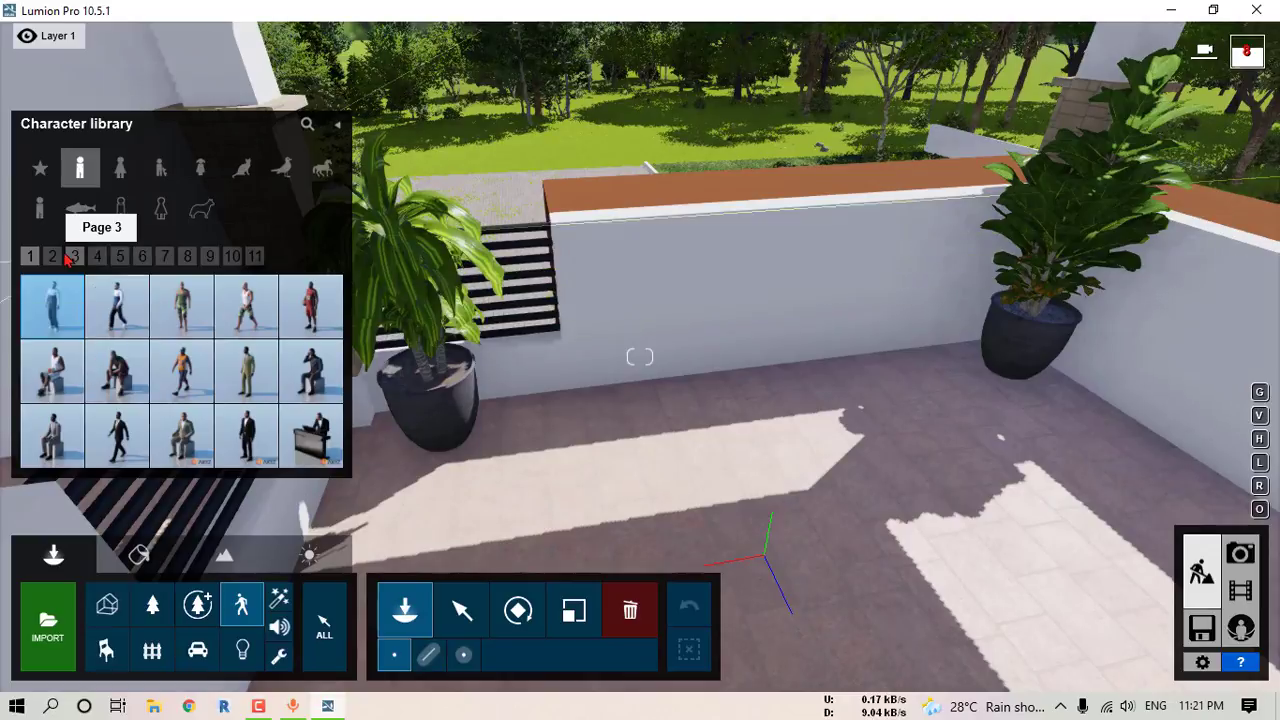
{"action": "left_click", "coordinate": [54, 257]}
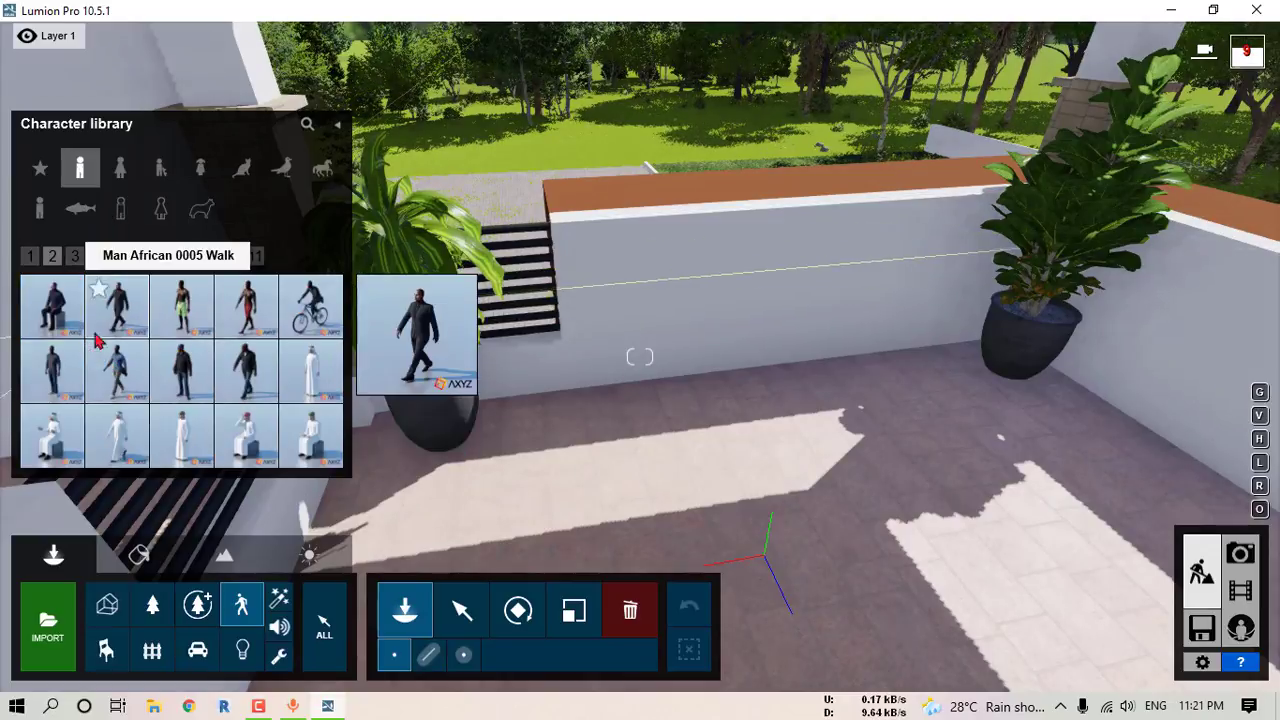
{"action": "left_click", "coordinate": [77, 258]}
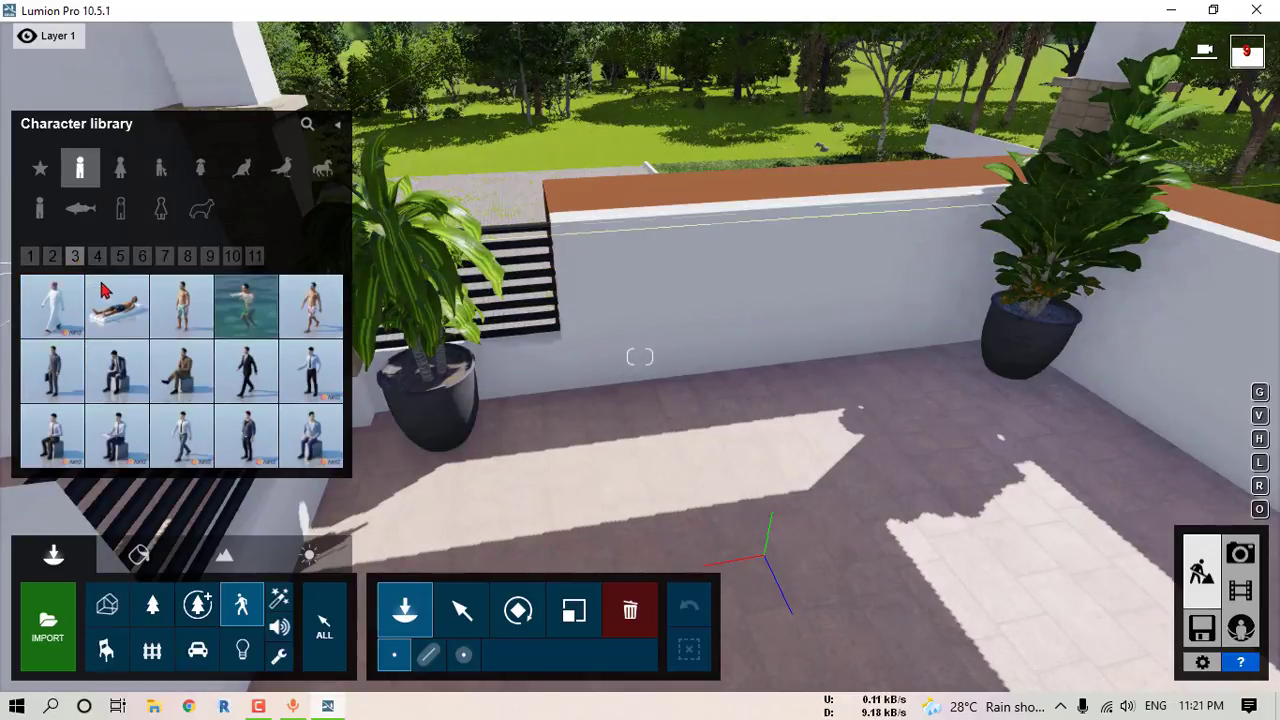
{"action": "left_click", "coordinate": [97, 257]}
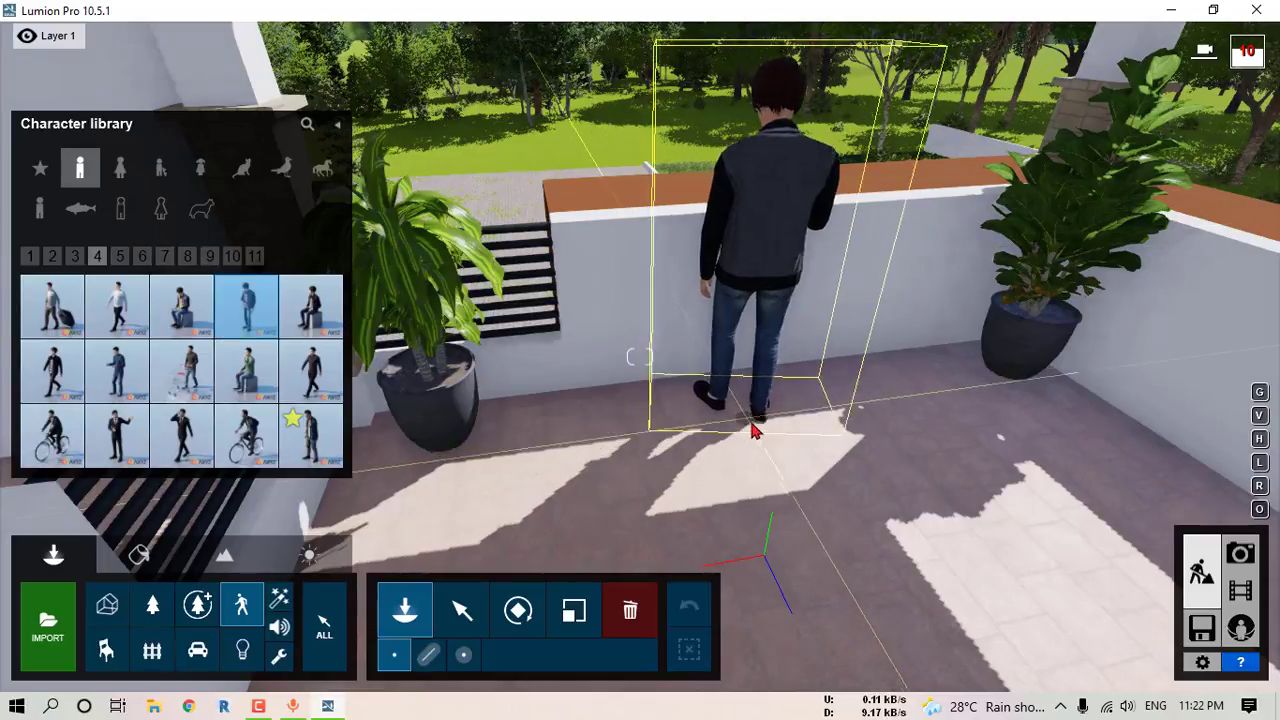
Step: Place the standing man in a dark blue shirt from male characters page 4 near the large terrace's white railing
{"action": "key", "text": "w"}
{"action": "right_click_drag", "start_coordinate": [765, 555], "coordinate": [700, 470]}
{"action": "right_click_drag", "start_coordinate": [640, 357], "coordinate": [860, 362]}
{"action": "key", "text": "w"}
{"action": "key", "text": "w"}
{"action": "key", "text": "s"}
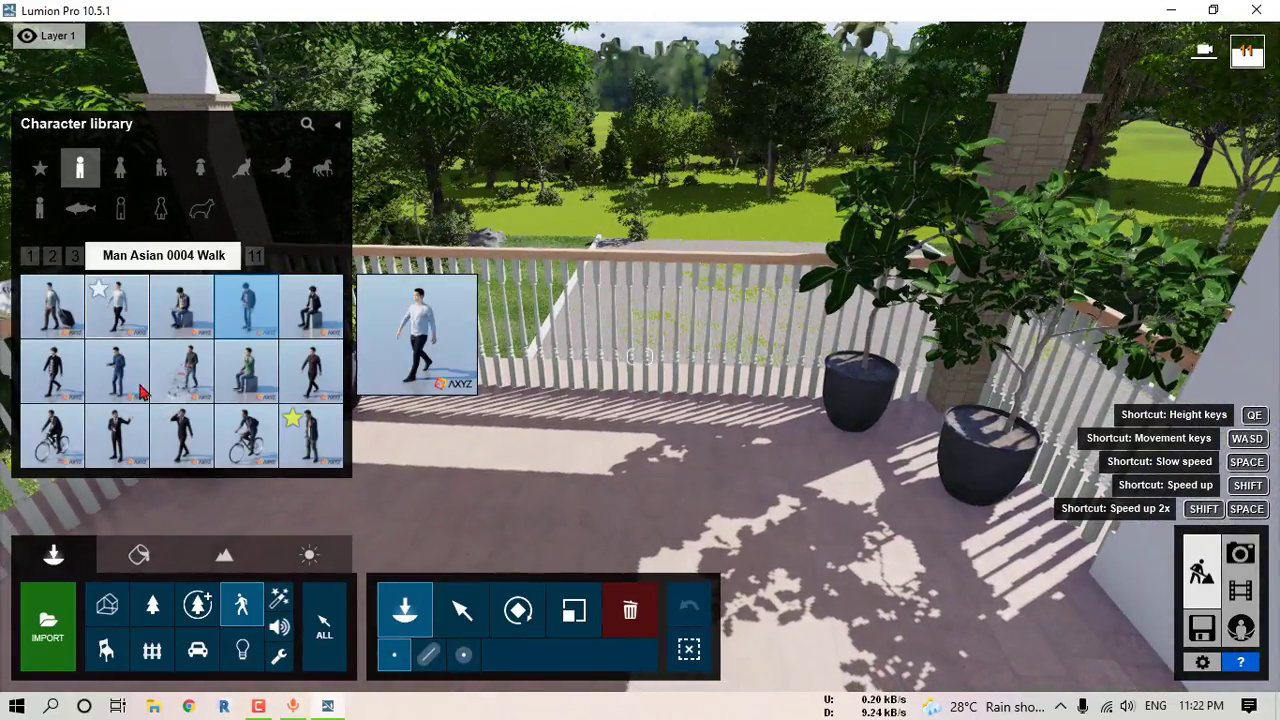
{"action": "left_click", "coordinate": [118, 372]}
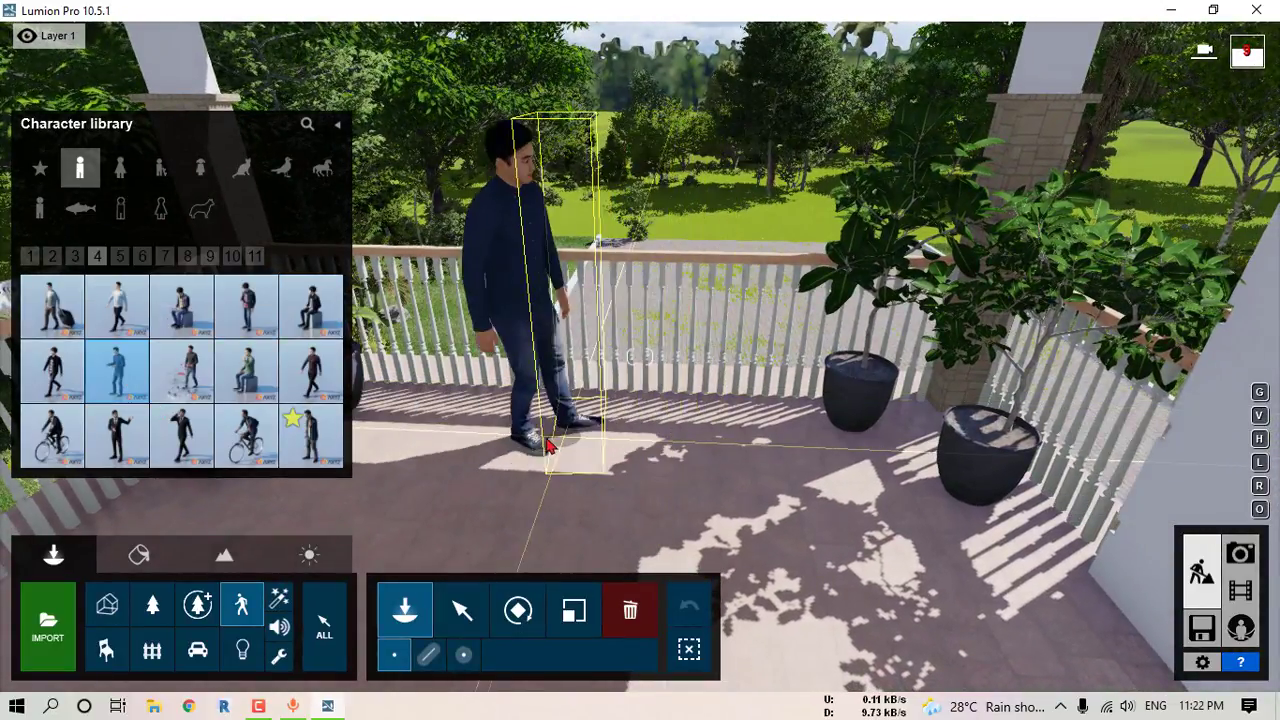
Step: Place the woman in a pink top from page 5 of the female characters on the large terrace, facing the man
{"action": "left_click", "coordinate": [120, 168]}
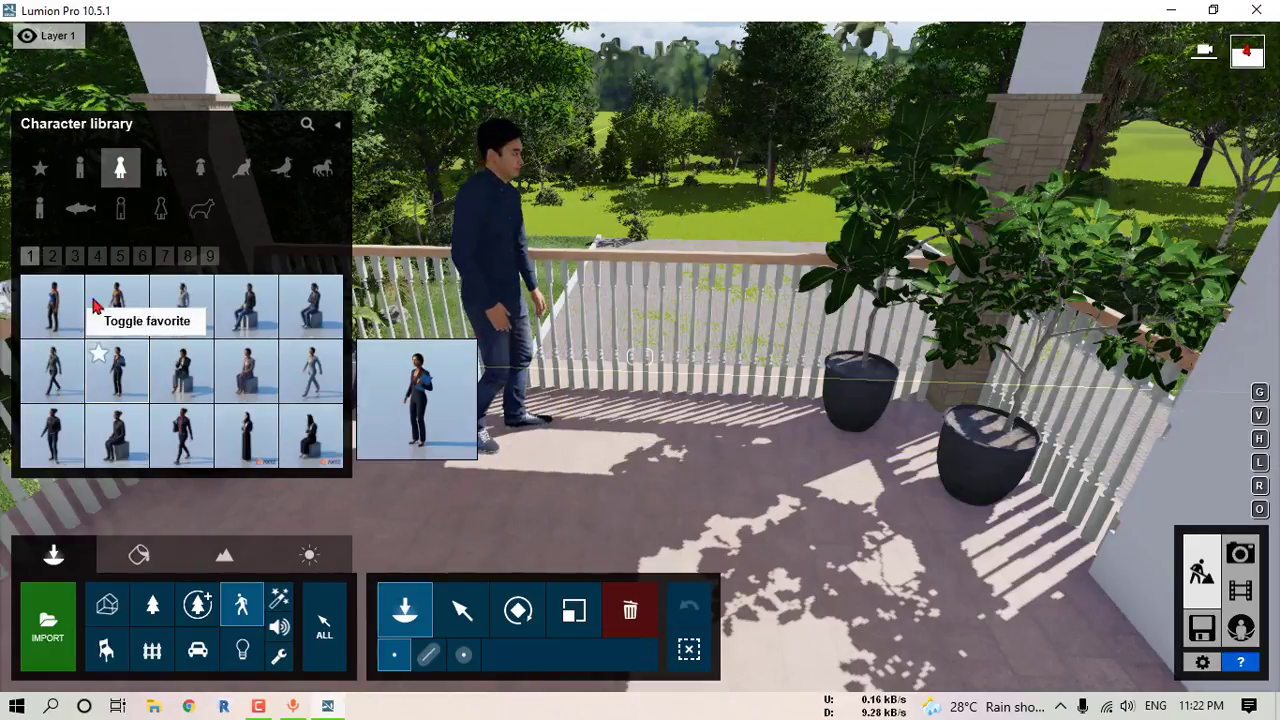
{"action": "left_click", "coordinate": [74, 258]}
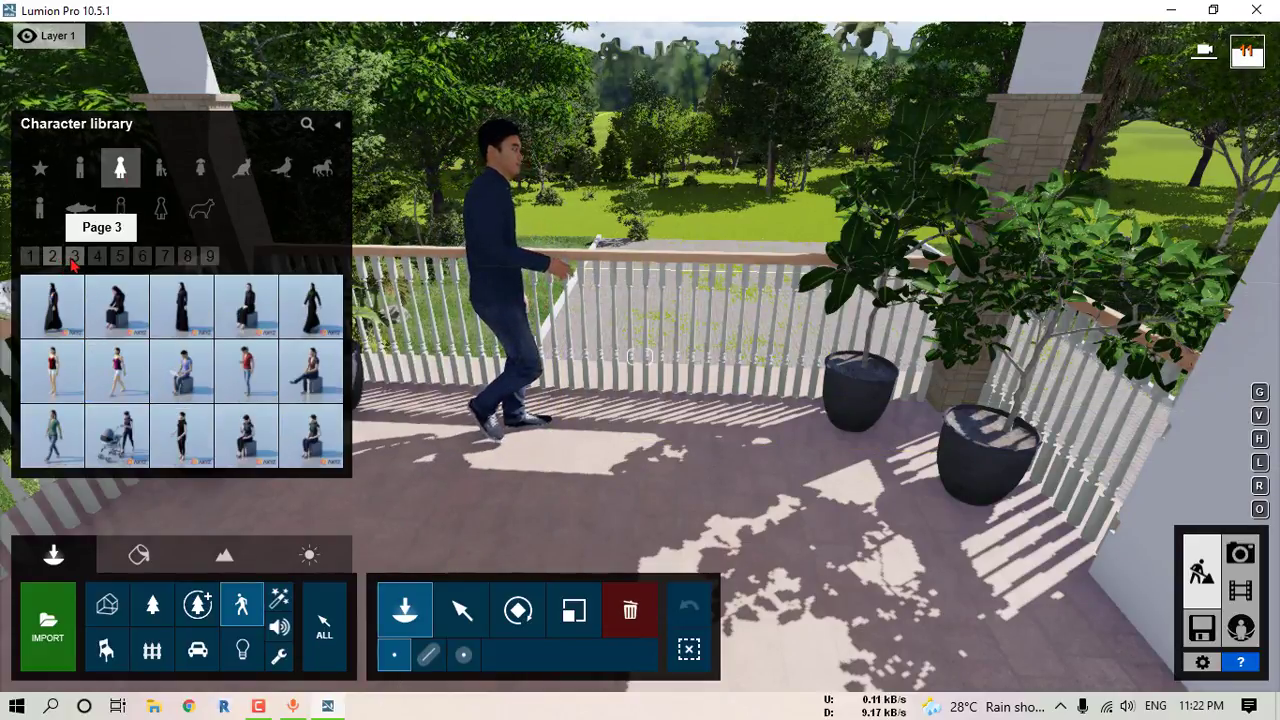
{"action": "left_click", "coordinate": [119, 256]}
{"action": "left_click", "coordinate": [247, 306]}
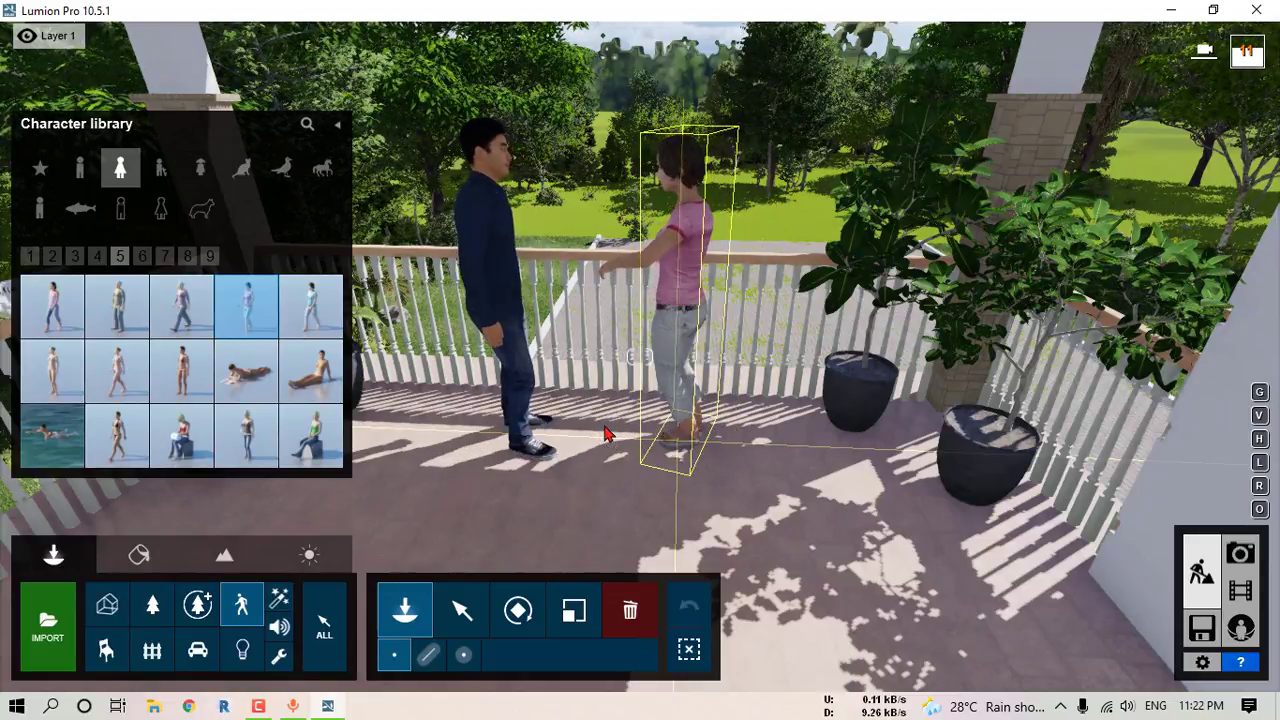
{"action": "left_click", "coordinate": [668, 445]}
Step: Place the sportscar hd 009 from page 1 of the sports cars in the carport, with its front facing the driveway
{"action": "right_click_drag", "start_coordinate": [668, 445], "coordinate": [1012, 390]}
{"action": "key", "text": "w"}
{"action": "key", "text": "s"}
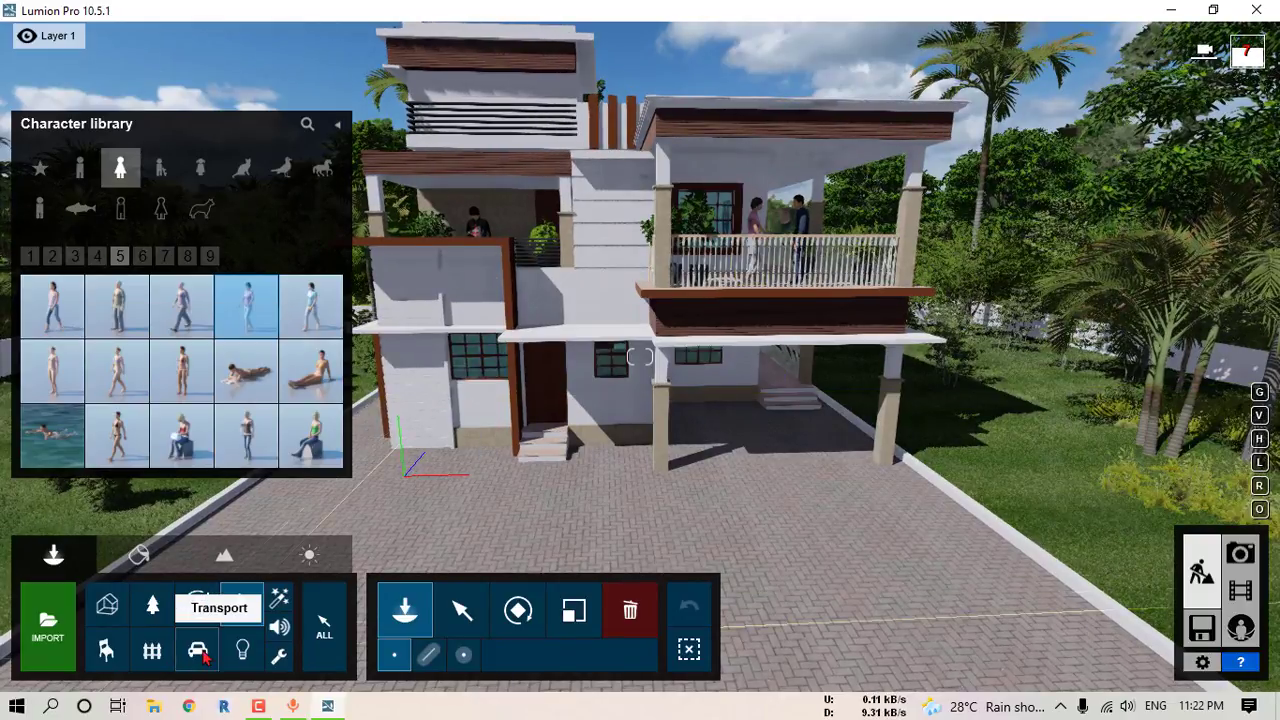
{"action": "left_click", "coordinate": [197, 650]}
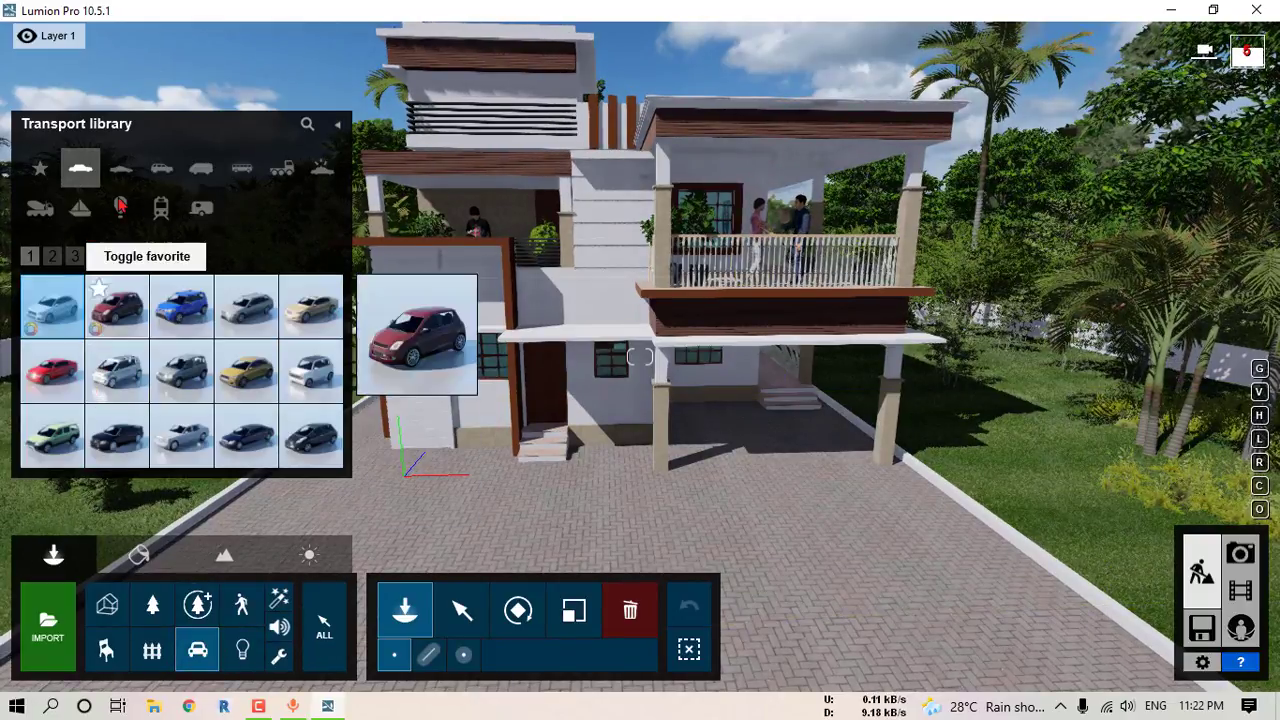
{"action": "left_click", "coordinate": [202, 172]}
{"action": "left_click", "coordinate": [162, 170]}
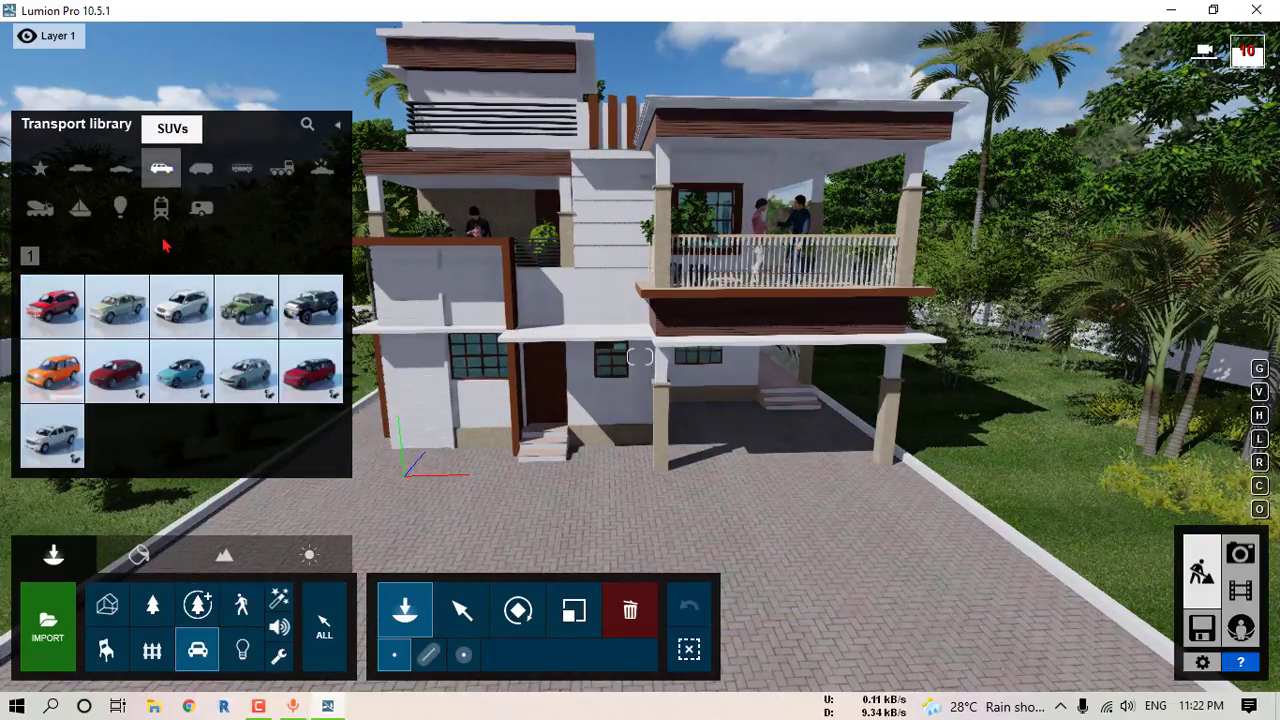
{"action": "left_click", "coordinate": [121, 170]}
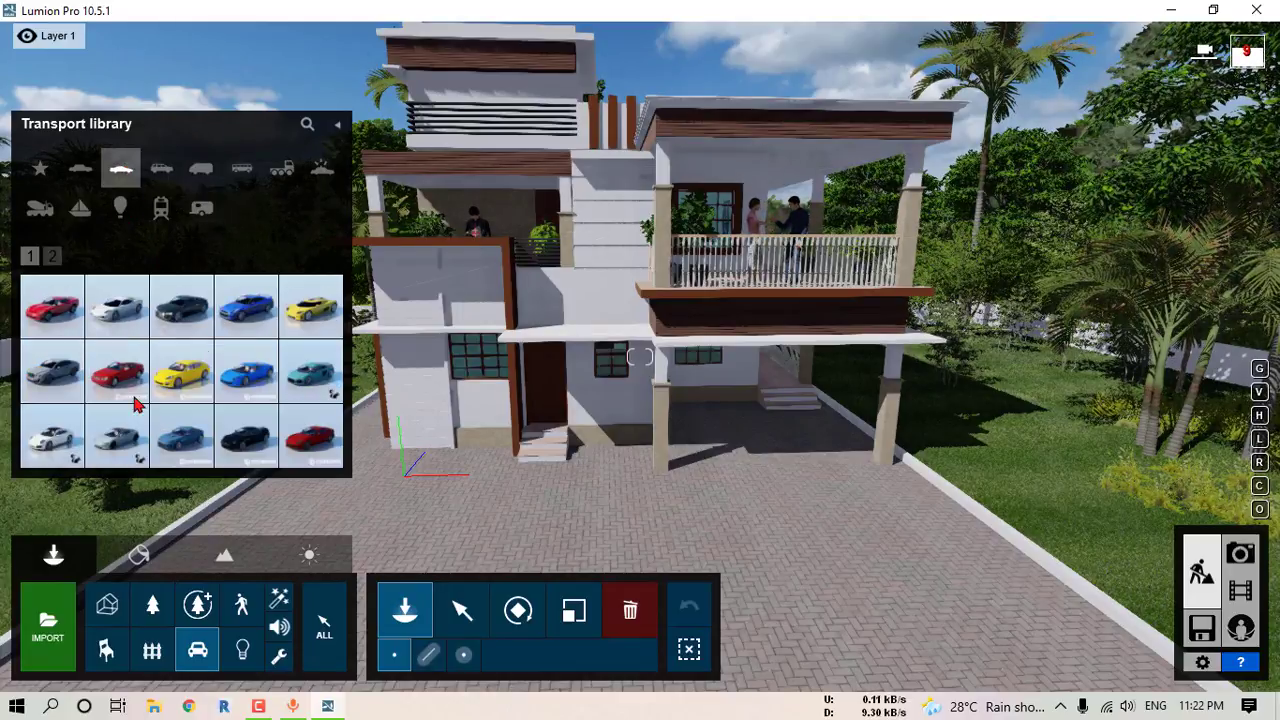
{"action": "mouse_move", "coordinate": [57, 318]}
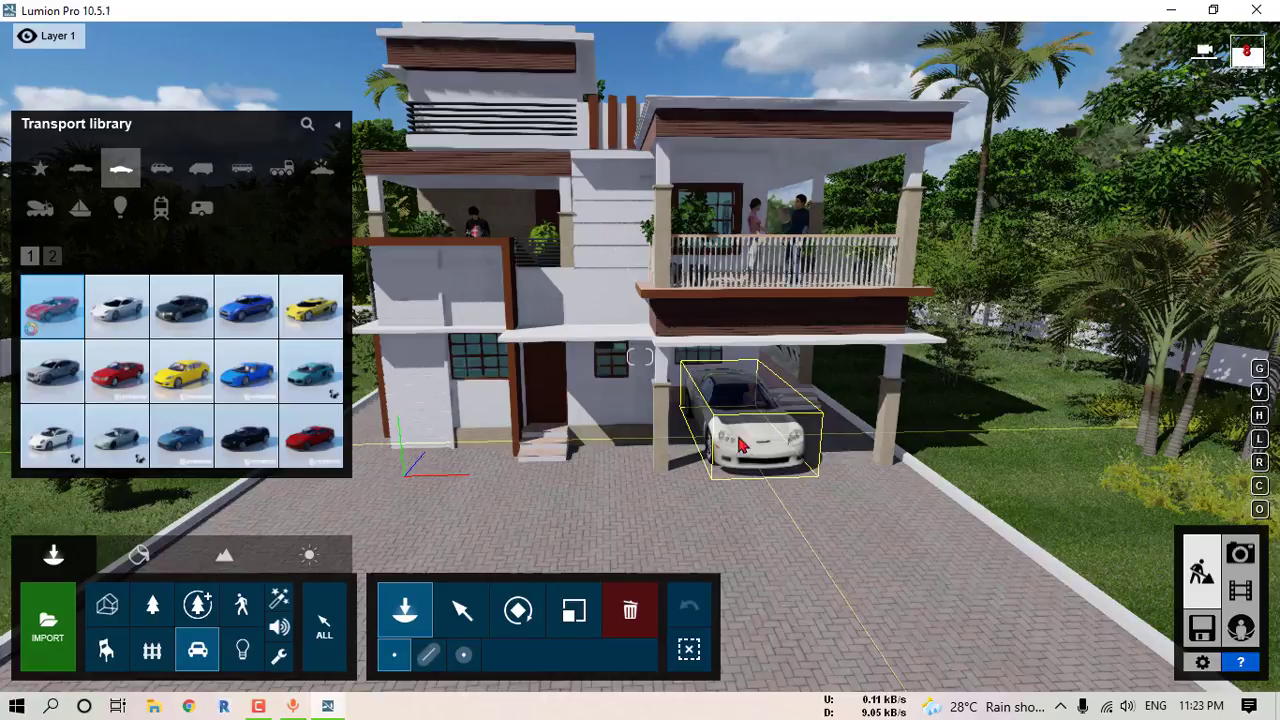
{"action": "left_click", "coordinate": [184, 373]}
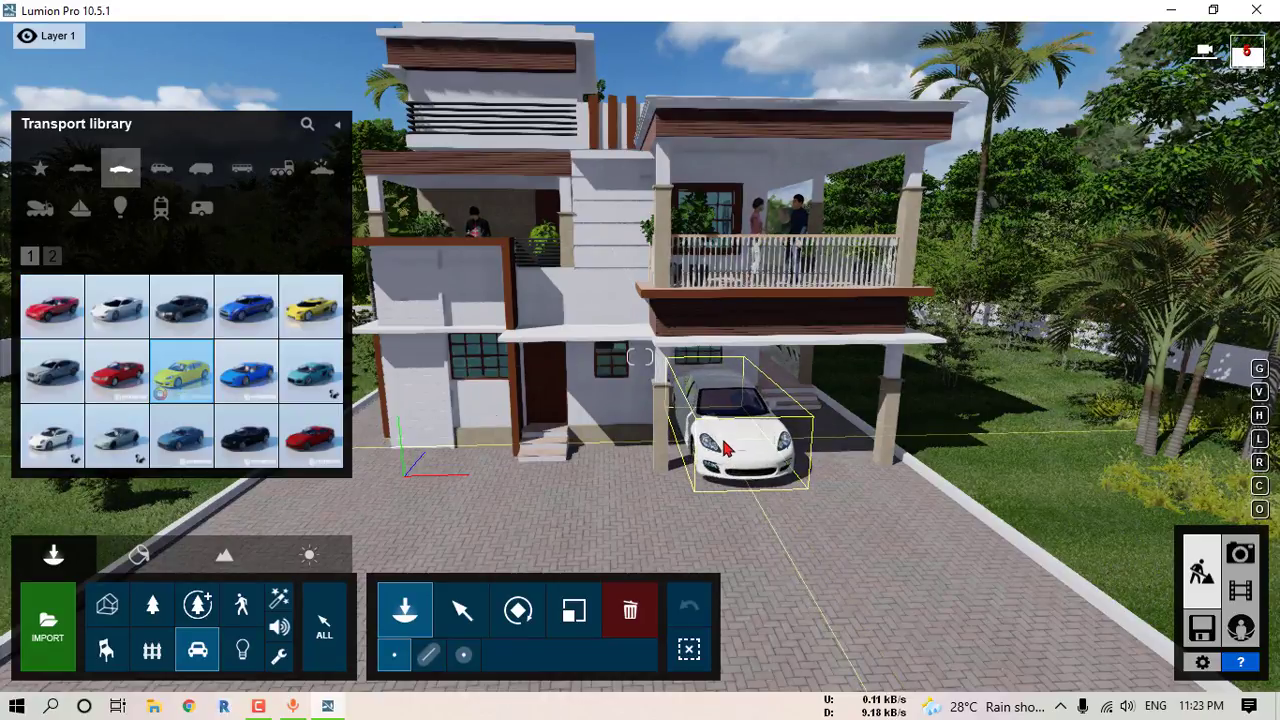
{"action": "left_click", "coordinate": [325, 432]}
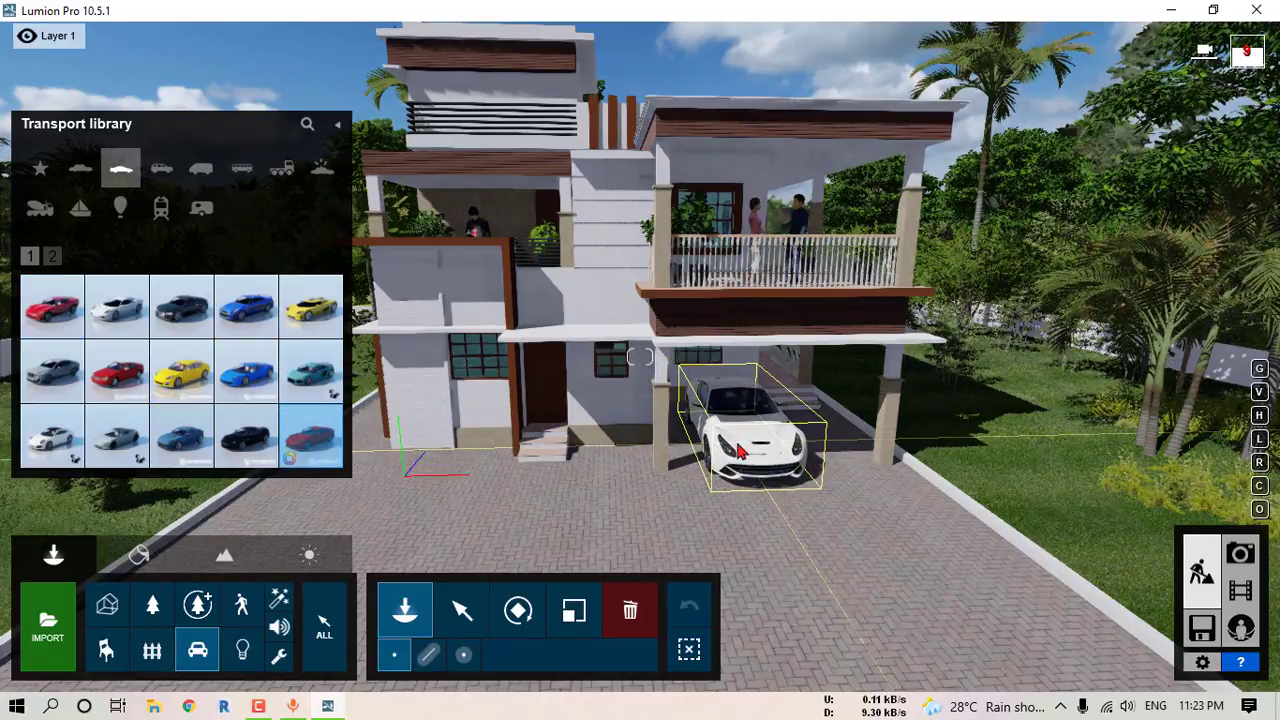
{"action": "left_click", "coordinate": [735, 445]}
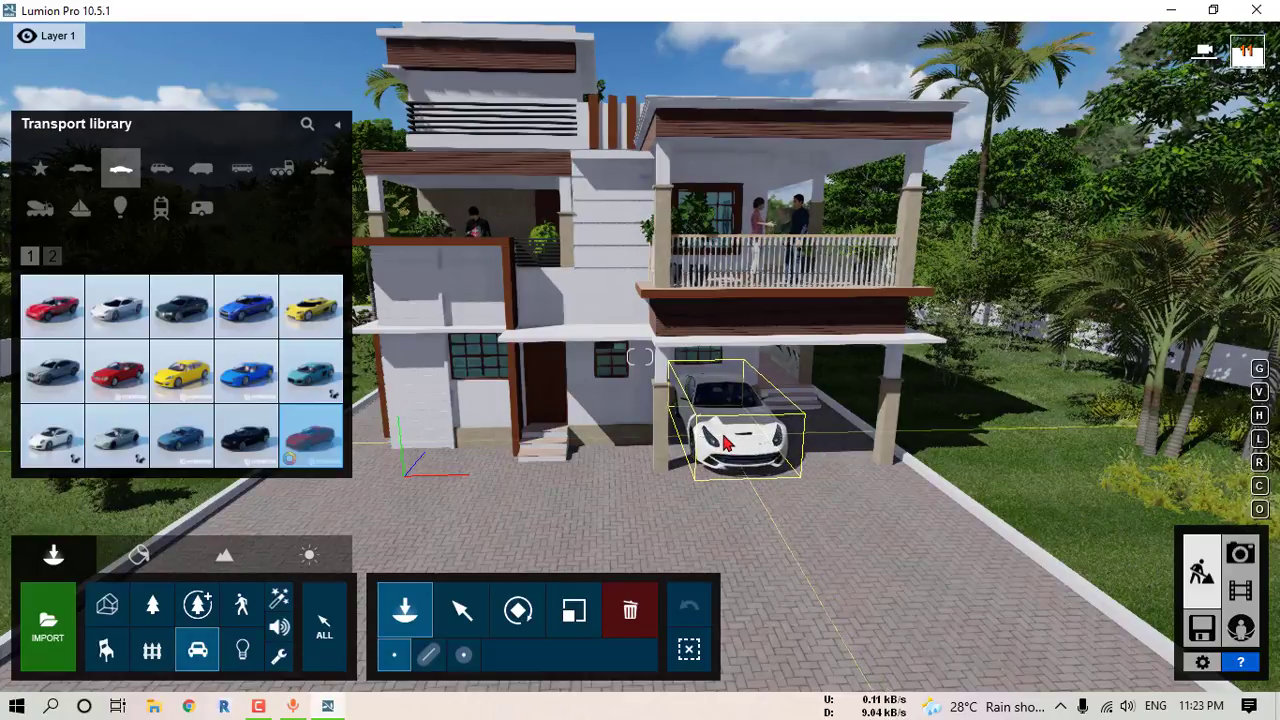
Step: Select the white sports car in the carport and turn off Show driver in its properties
{"action": "key", "text": "w"}
{"action": "right_click_drag", "start_coordinate": [725, 443], "coordinate": [325, 466]}
{"action": "key", "text": "d"}
{"action": "key", "text": "w"}
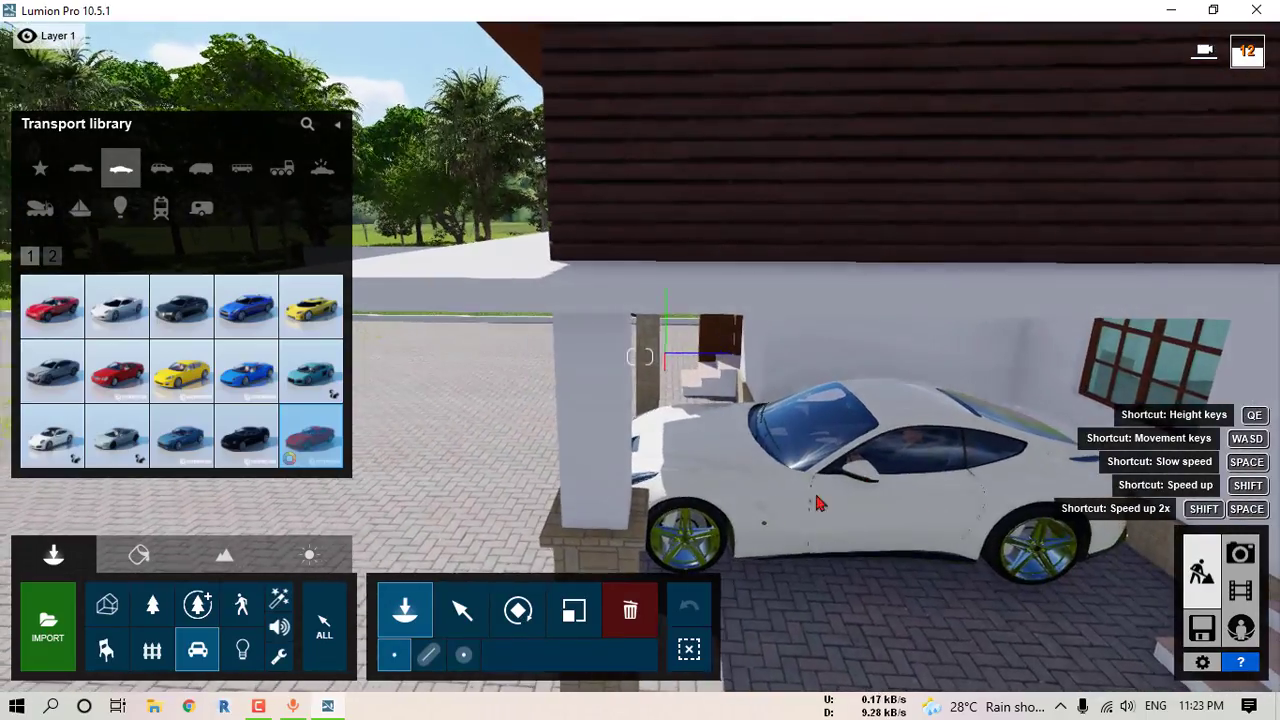
{"action": "left_click", "coordinate": [461, 611]}
{"action": "left_click", "coordinate": [826, 518]}
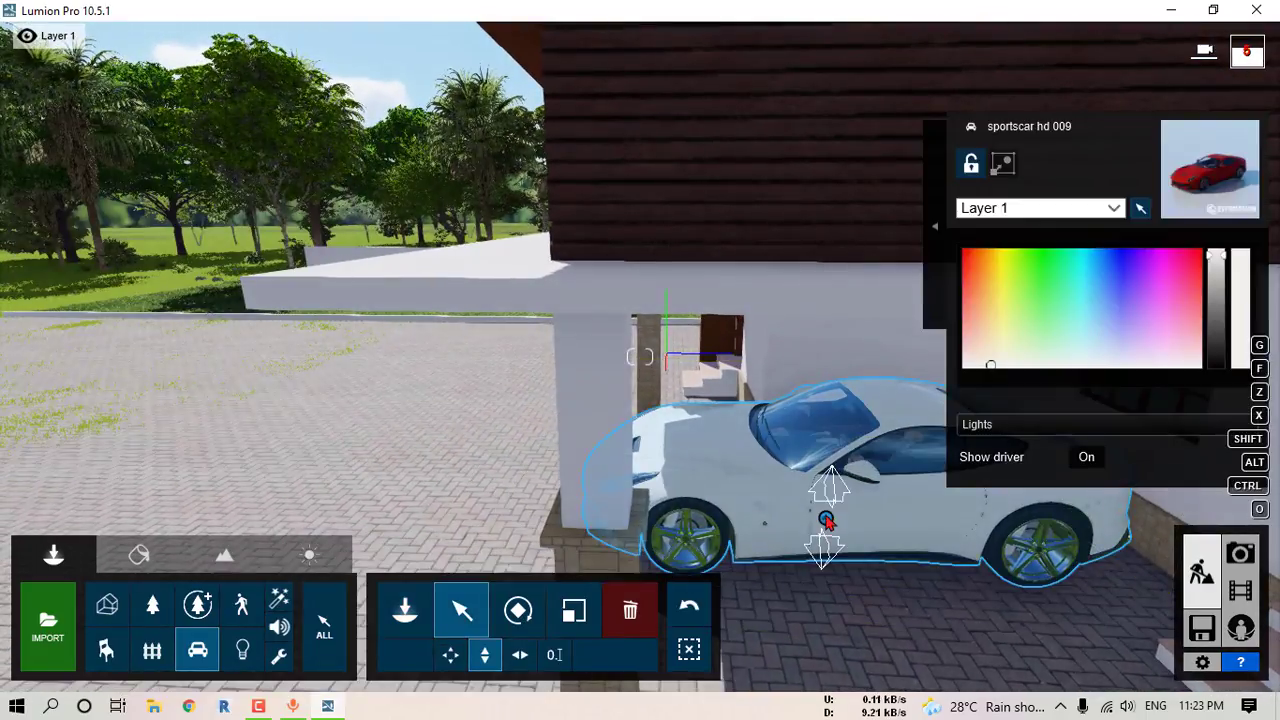
{"action": "left_click", "coordinate": [938, 230]}
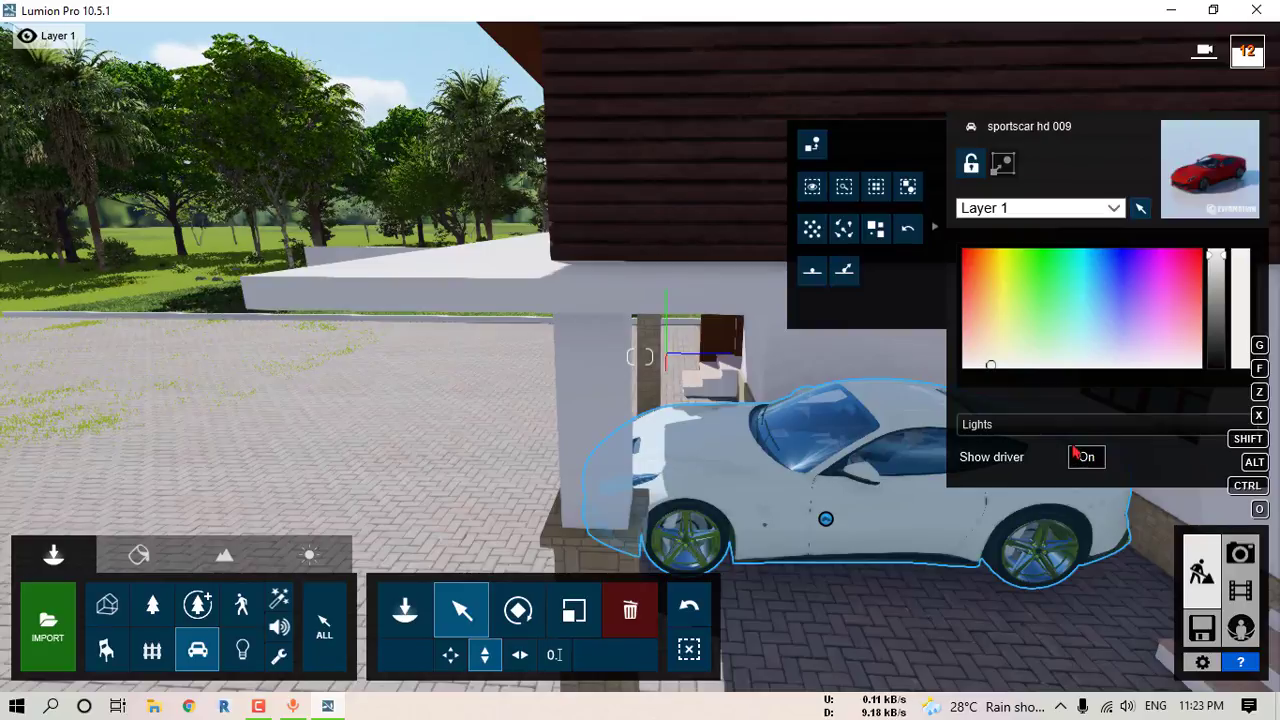
Step: Examine the house's flat roof from above and look through pages 3 to 6 of the flowers for suitable planting
{"action": "key", "text": "s"}
{"action": "right_click_drag", "start_coordinate": [676, 450], "coordinate": [890, 480]}
{"action": "key", "text": "a"}
{"action": "key", "text": "a"}
{"action": "key", "text": "s"}
{"action": "key", "text": "s"}
{"action": "right_click_drag", "start_coordinate": [640, 356], "coordinate": [651, 417]}
{"action": "key", "text": "a"}
{"action": "key", "text": "w"}
{"action": "key", "text": "q"}
{"action": "key", "text": "s"}
{"action": "key", "text": "q"}
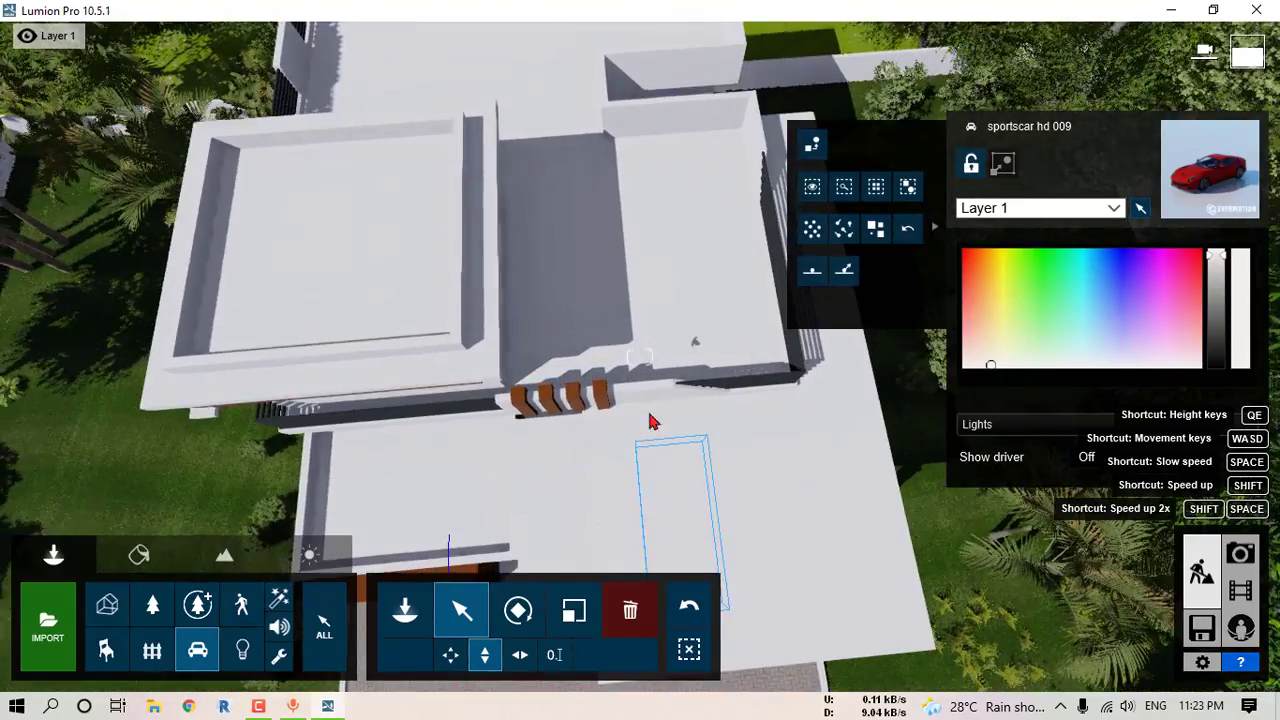
{"action": "left_click", "coordinate": [153, 605]}
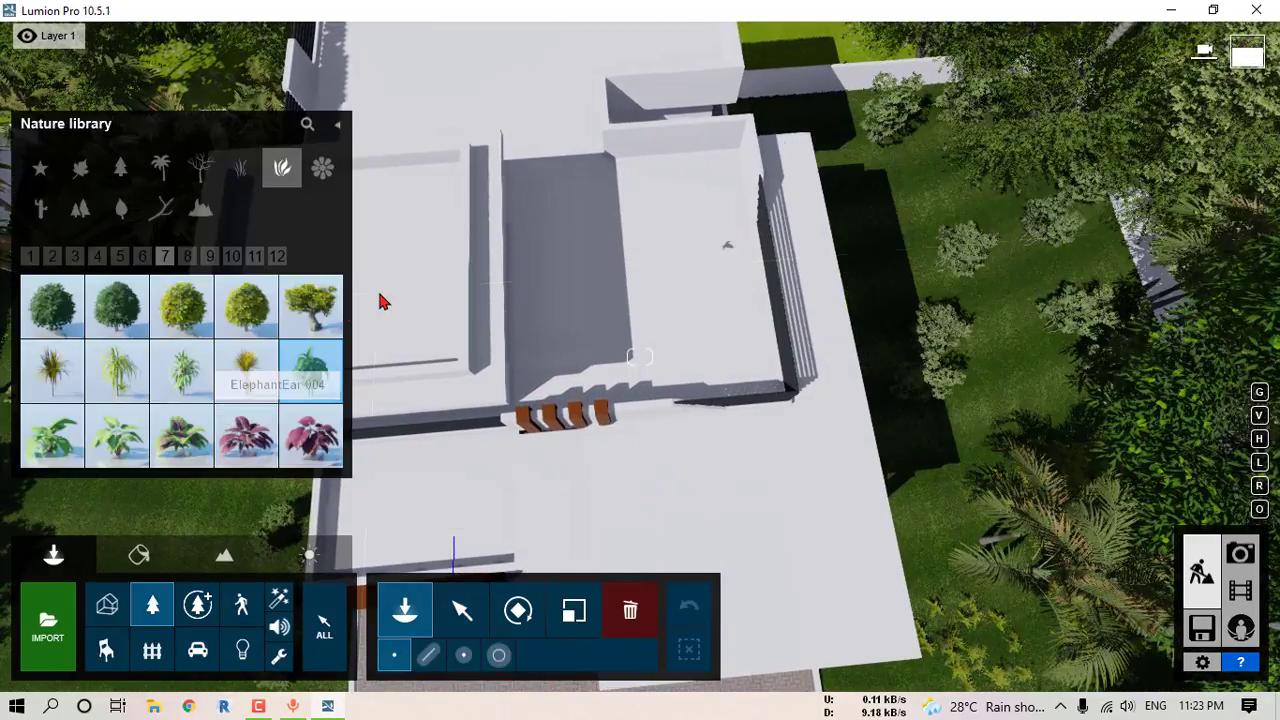
{"action": "left_click", "coordinate": [322, 167]}
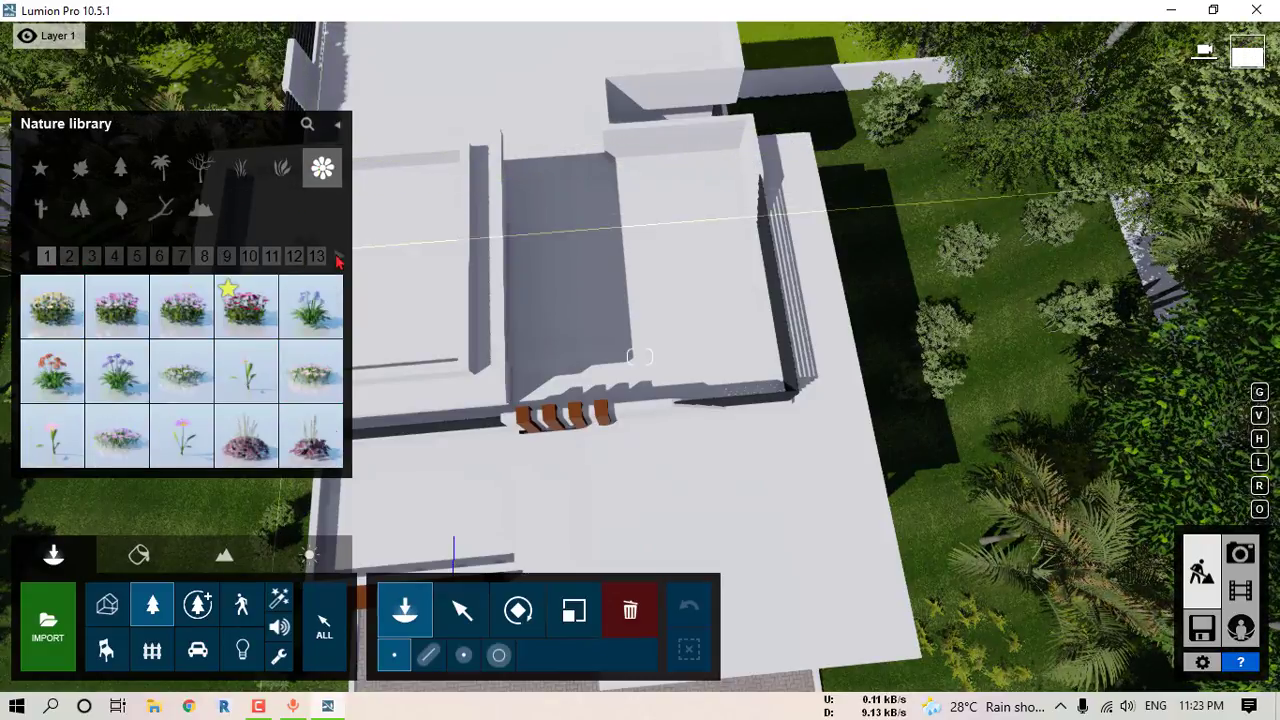
{"action": "left_click", "coordinate": [91, 257]}
{"action": "left_click", "coordinate": [114, 257]}
{"action": "left_click", "coordinate": [137, 257]}
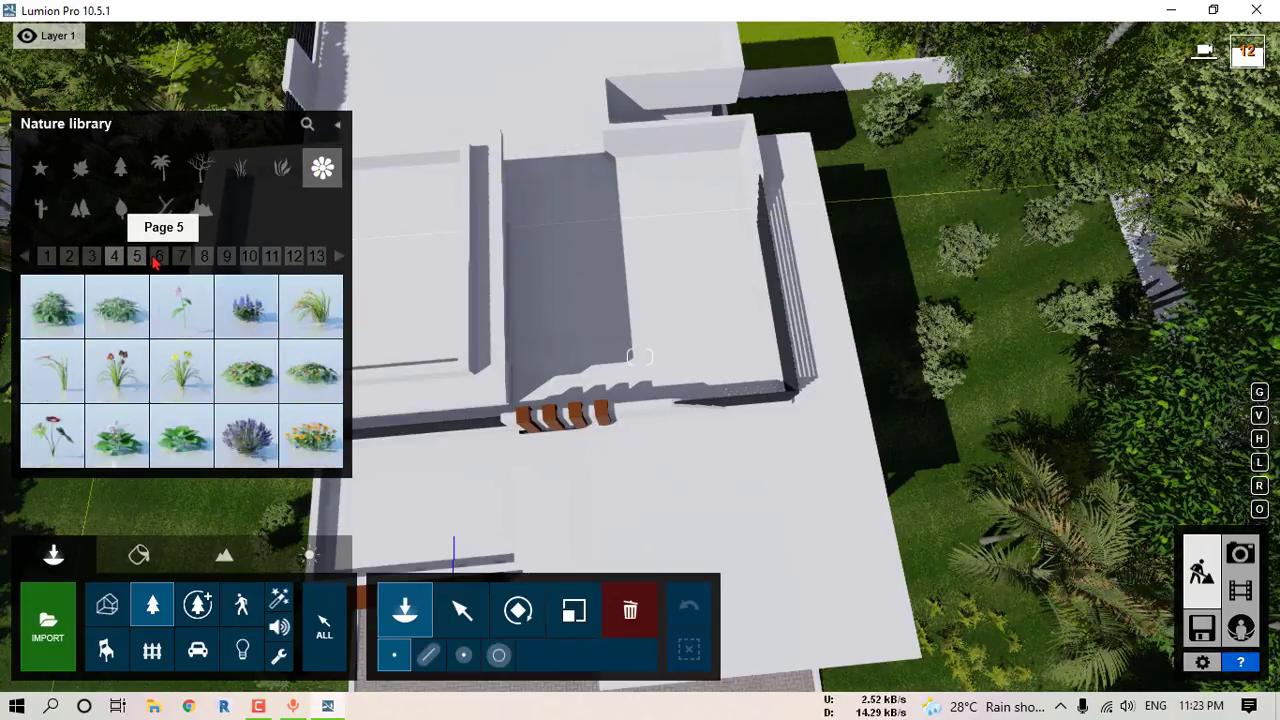
{"action": "left_click", "coordinate": [159, 257]}
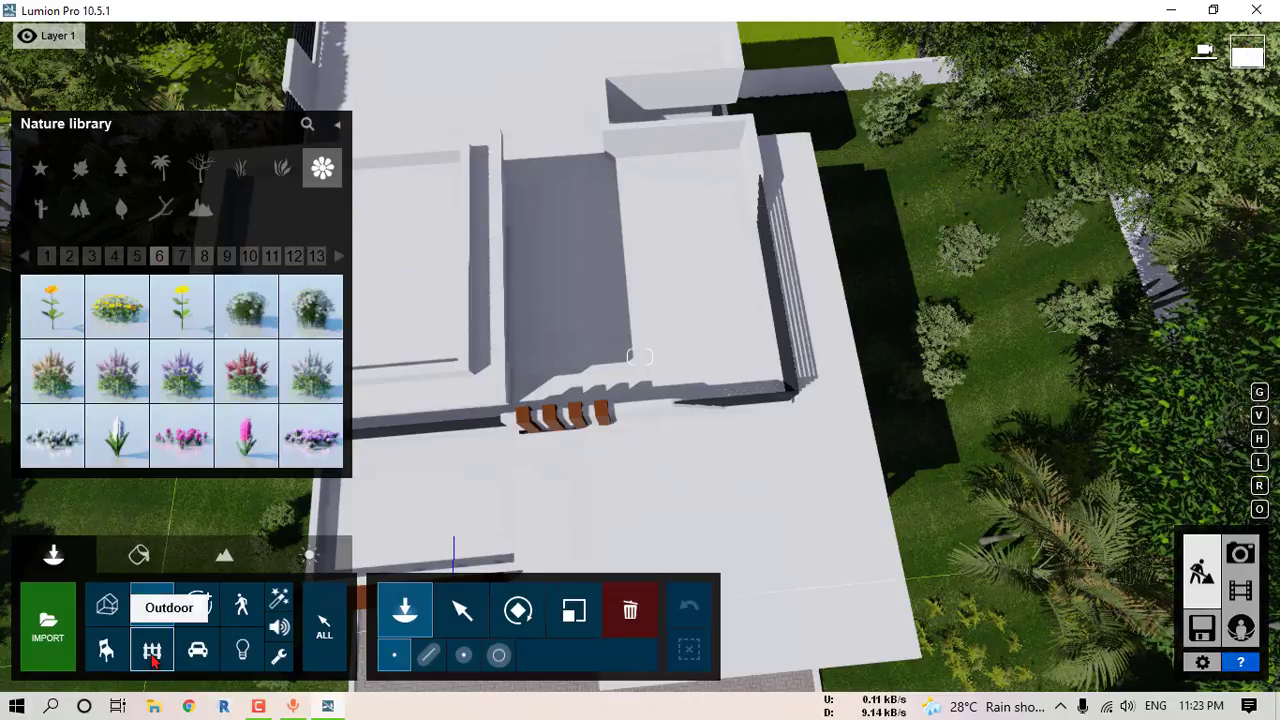
Step: Place two black wire-stand pots from outdoor page 7 on the roof terrace, one in the black-slatted corner and one beside the brown posts
{"action": "left_click", "coordinate": [152, 607]}
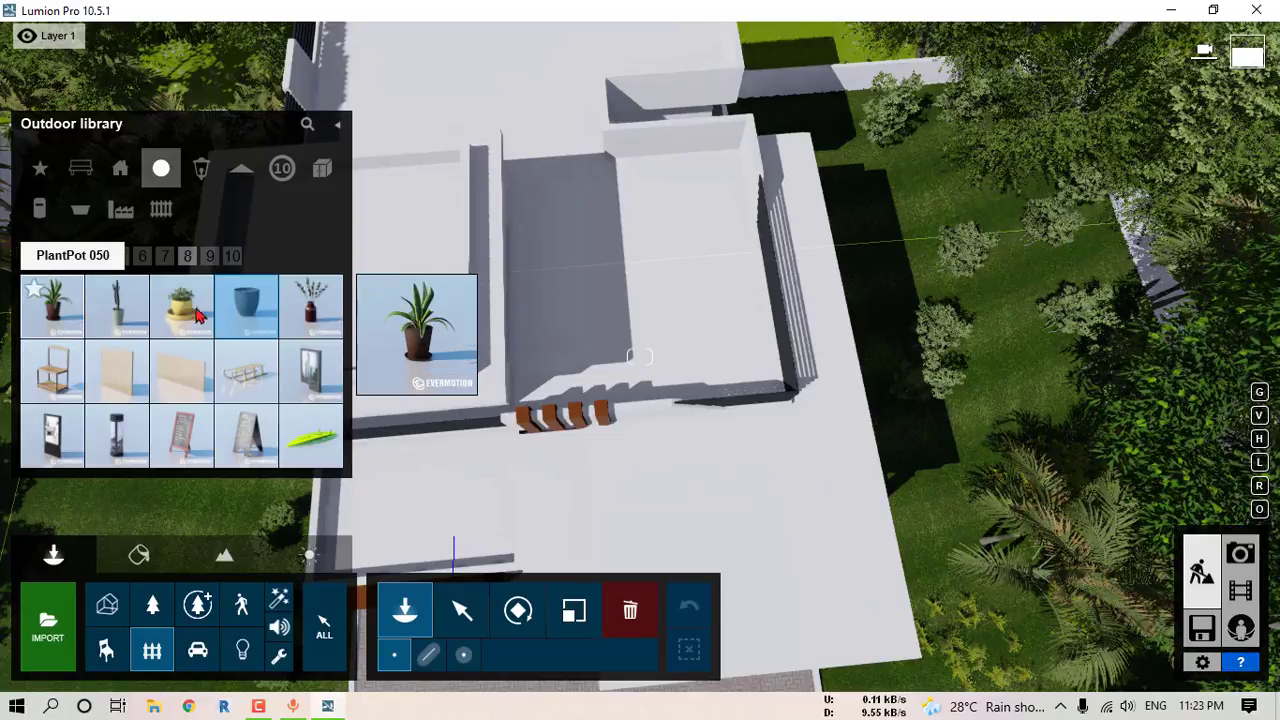
{"action": "left_click", "coordinate": [164, 256]}
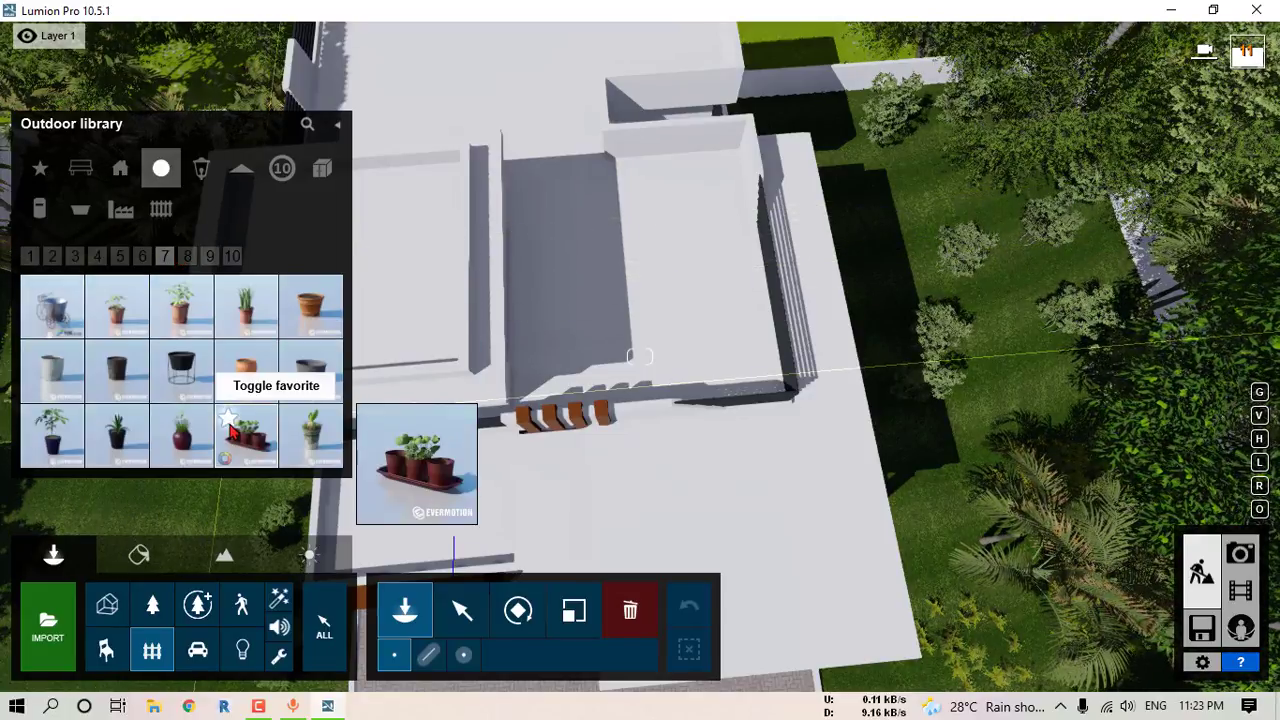
{"action": "left_click", "coordinate": [181, 370]}
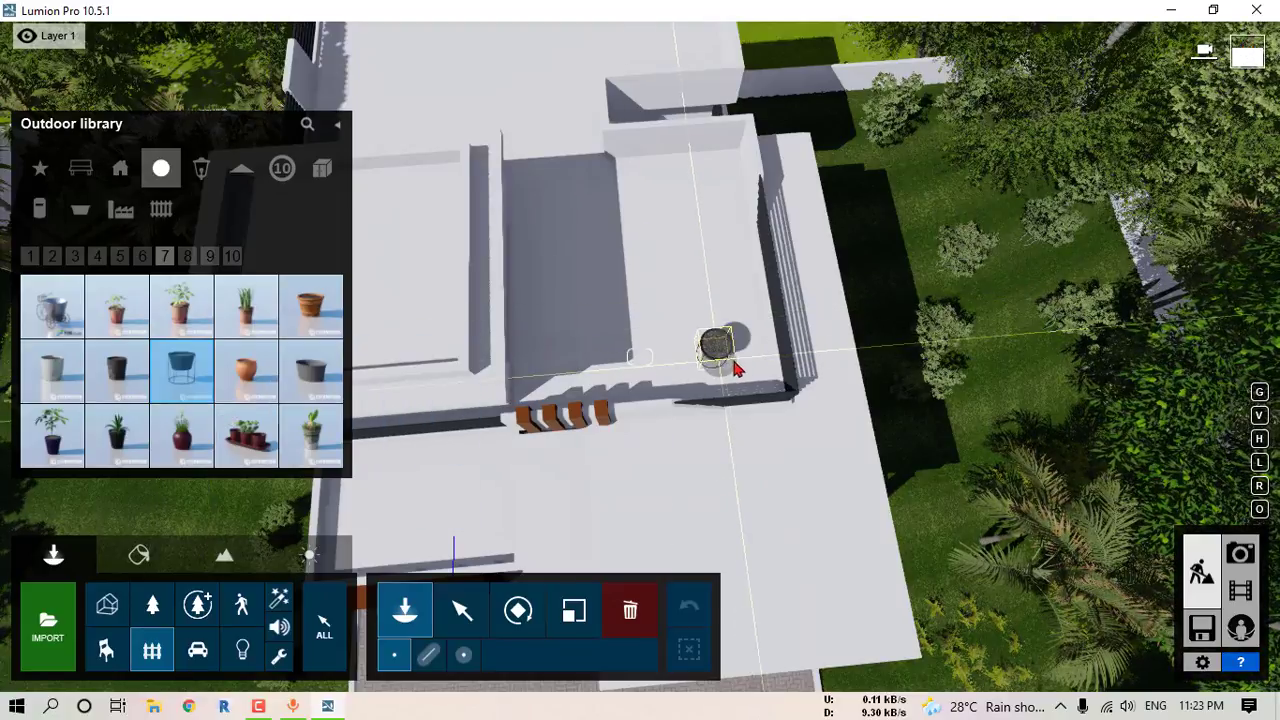
{"action": "left_click", "coordinate": [732, 350]}
{"action": "key", "text": "o"}
{"action": "right_click_drag", "start_coordinate": [732, 350], "coordinate": [960, 270]}
{"action": "right_click_drag", "start_coordinate": [590, 310], "coordinate": [620, 337]}
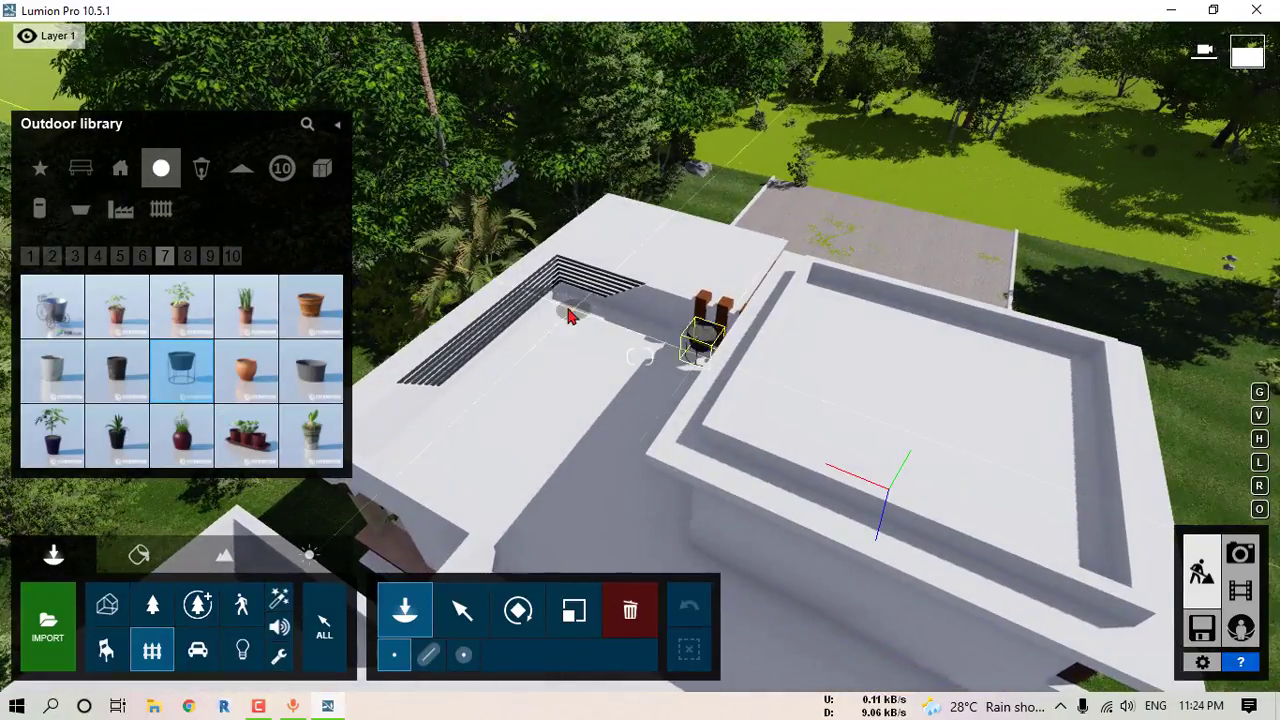
{"action": "key", "text": "w"}
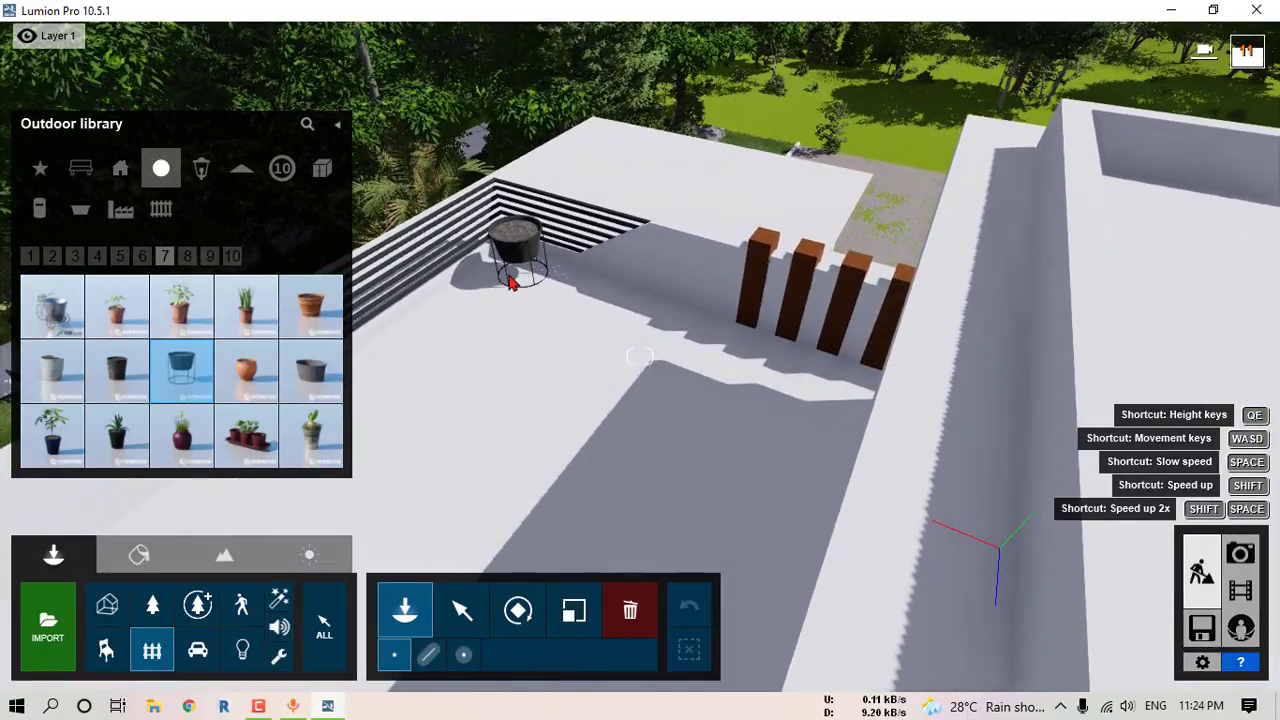
{"action": "left_click", "coordinate": [507, 283]}
{"action": "right_click_drag", "start_coordinate": [543, 286], "coordinate": [815, 282]}
{"action": "left_click", "coordinate": [815, 282]}
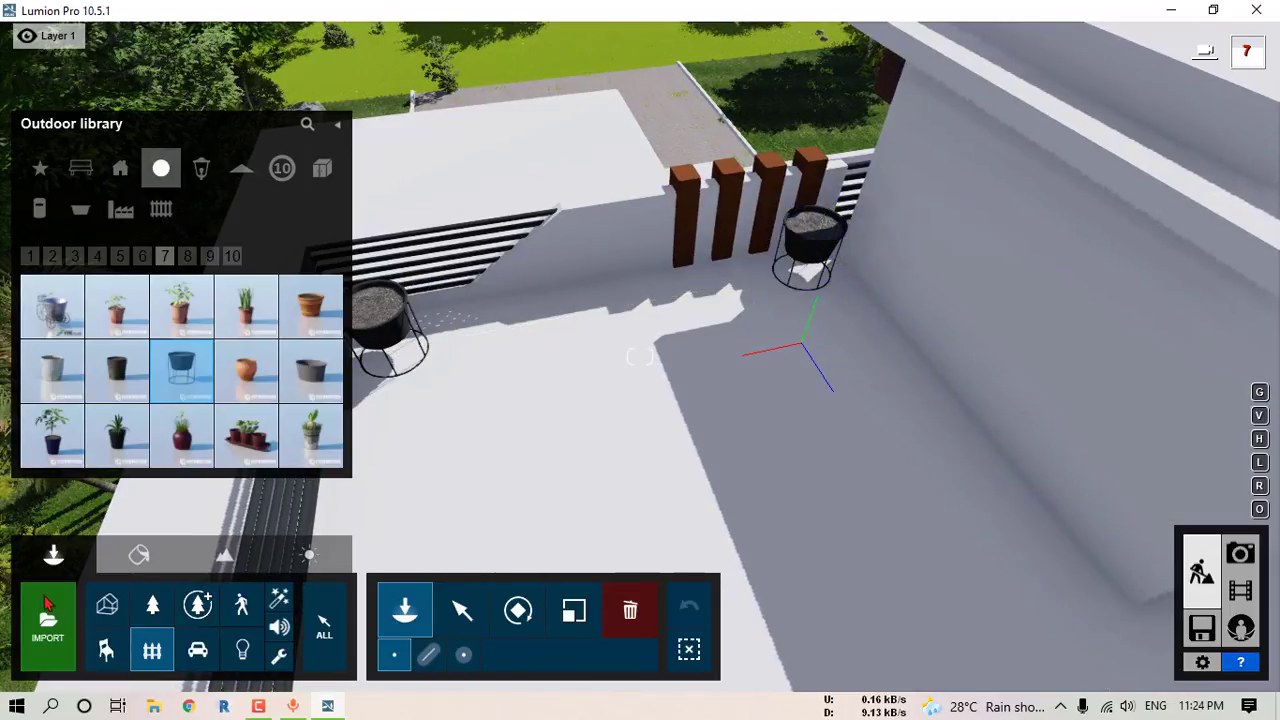
Step: Put a Dracaena 005 from plants page 7 into the roof pot at the black-slatted corner
{"action": "left_click", "coordinate": [166, 604]}
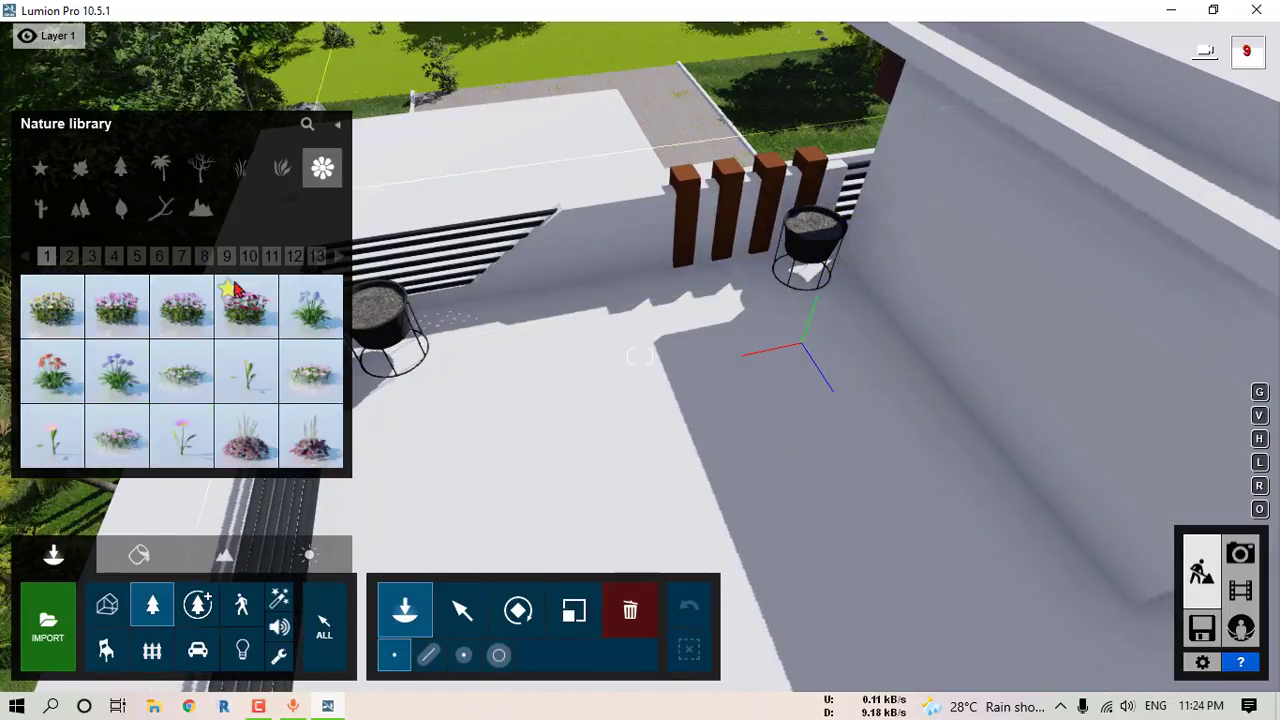
{"action": "left_click", "coordinate": [282, 167]}
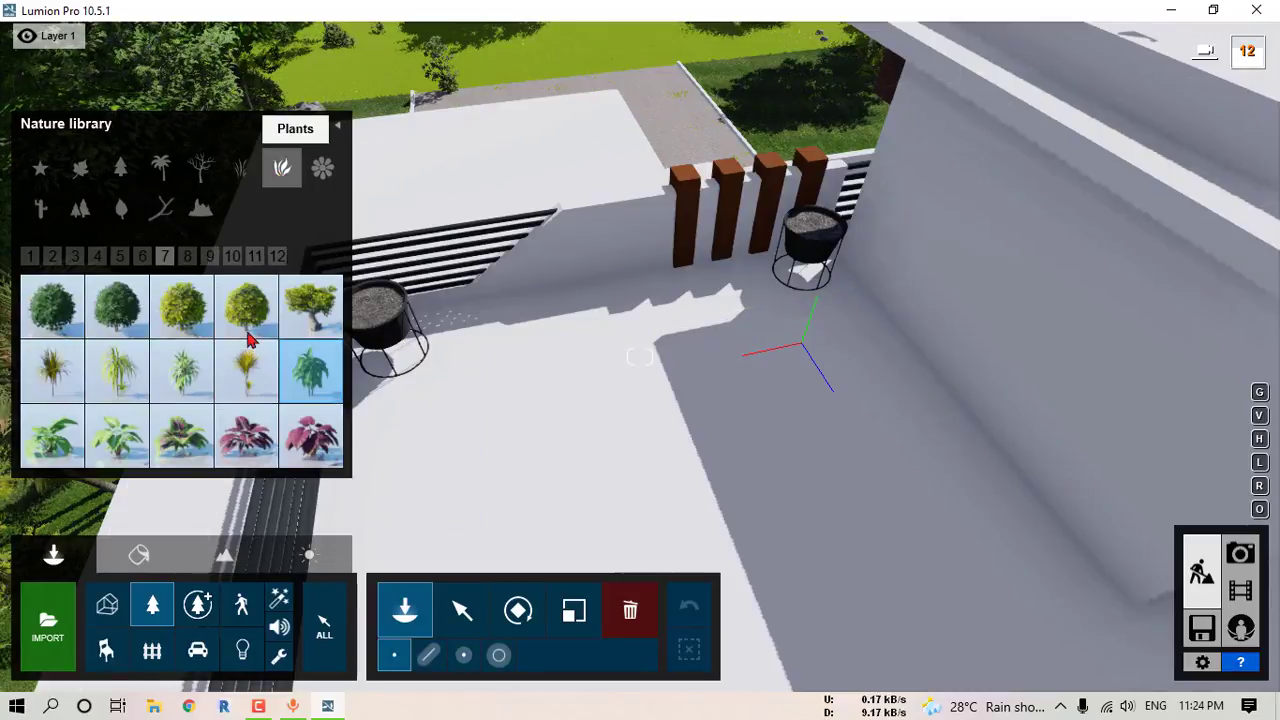
{"action": "right_click_drag", "start_coordinate": [668, 545], "coordinate": [520, 475]}
{"action": "right_click_drag", "start_coordinate": [570, 304], "coordinate": [548, 305]}
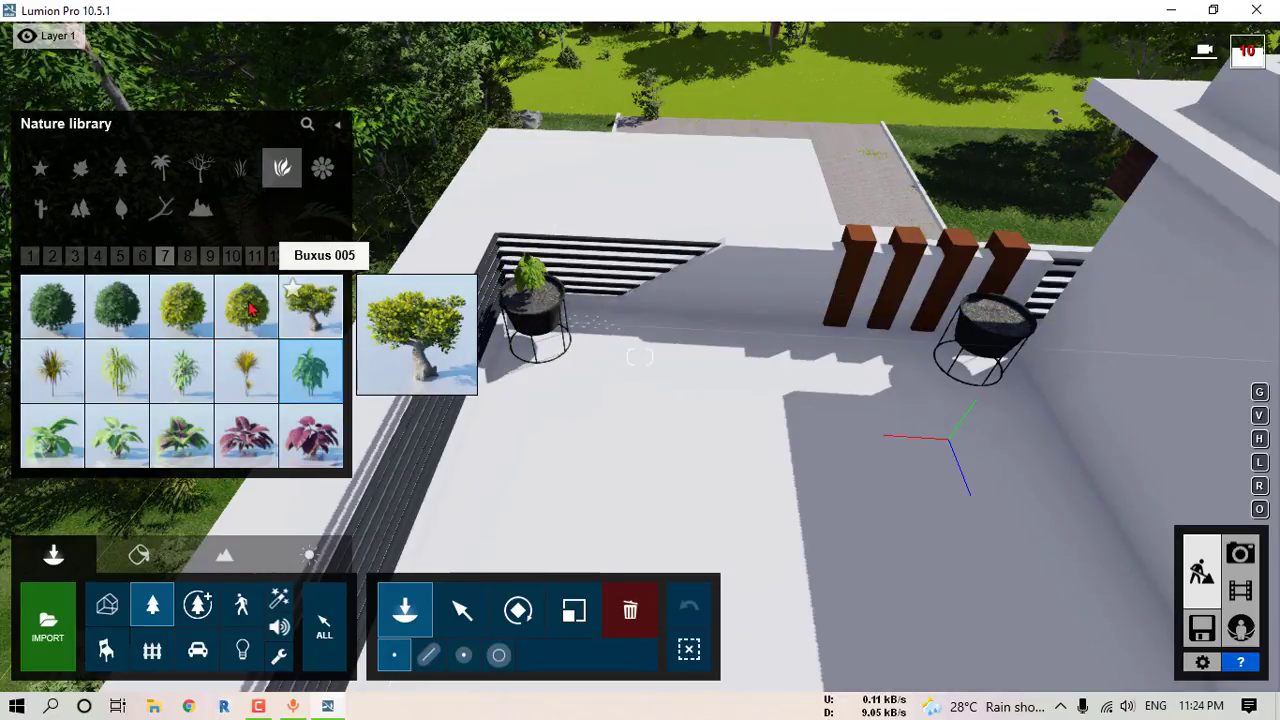
Step: Choose the FicusLyrata 004 from page 6 of the plants for the roof pot beside the brown posts
{"action": "left_click", "coordinate": [142, 256]}
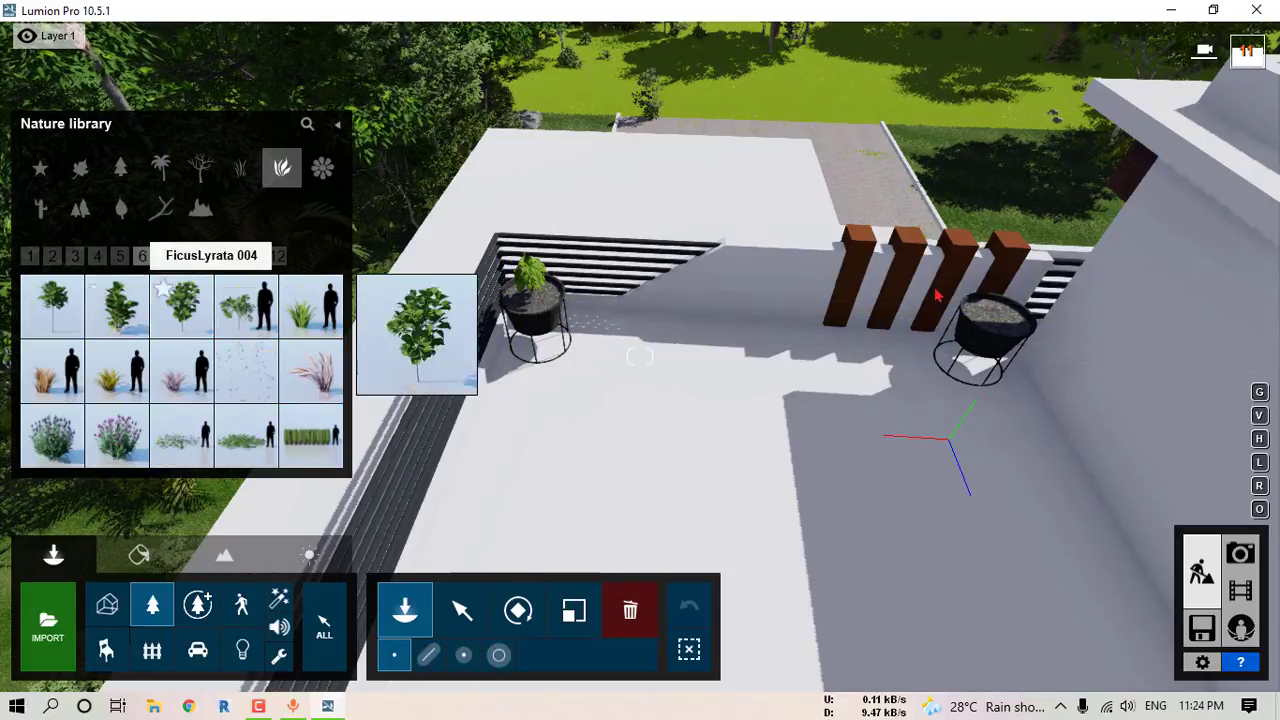
Step: Place a FicusLyrata 003 in the planter by the wooden posts, and enlarge both it and the Dracaena in the other terrace planter
{"action": "left_click", "coordinate": [1002, 317]}
{"action": "left_click", "coordinate": [574, 611]}
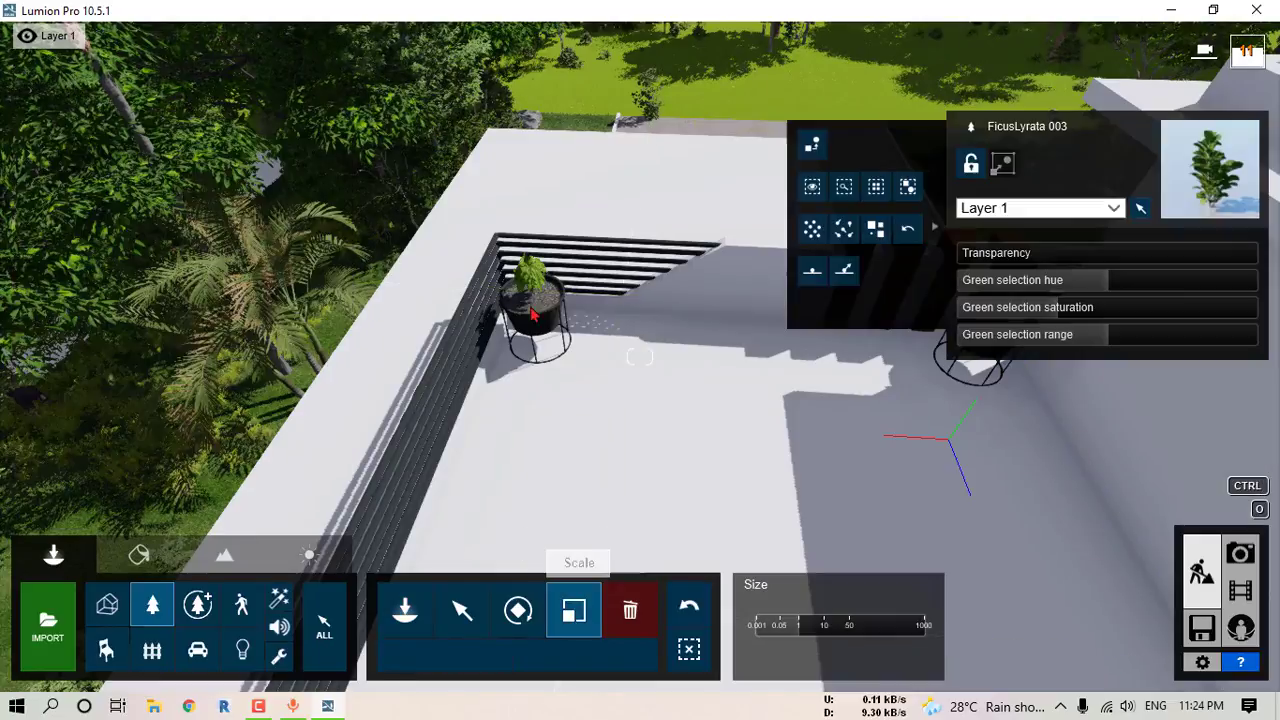
{"action": "left_click_drag", "start_coordinate": [530, 299], "coordinate": [533, 267]}
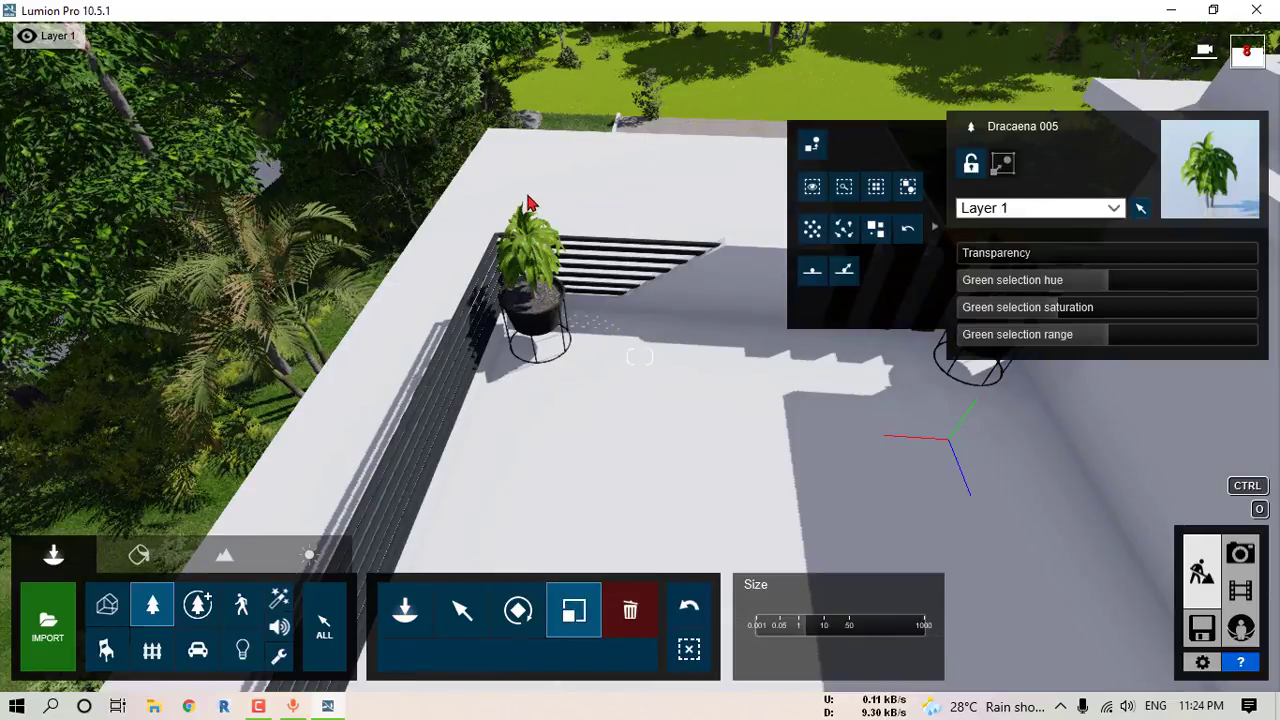
{"action": "right_click_drag", "start_coordinate": [537, 243], "coordinate": [714, 343]}
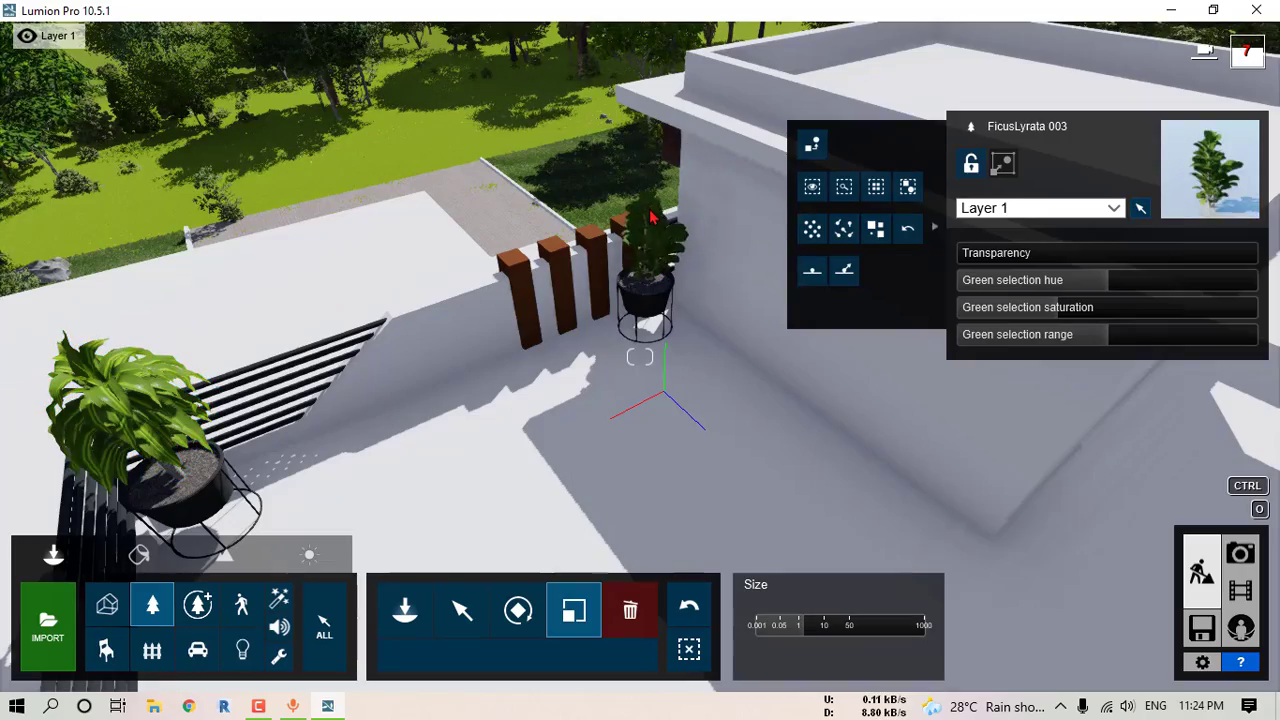
{"action": "right_click_drag", "start_coordinate": [631, 213], "coordinate": [650, 370]}
Step: In Photo mode, check the saved views, reframe Photo 1 on the house front from about 3.23 m height, and store its camera
{"action": "key", "text": "w"}
{"action": "scroll", "coordinate": [642, 461], "scroll_direction": "up", "scroll_amount": 2}
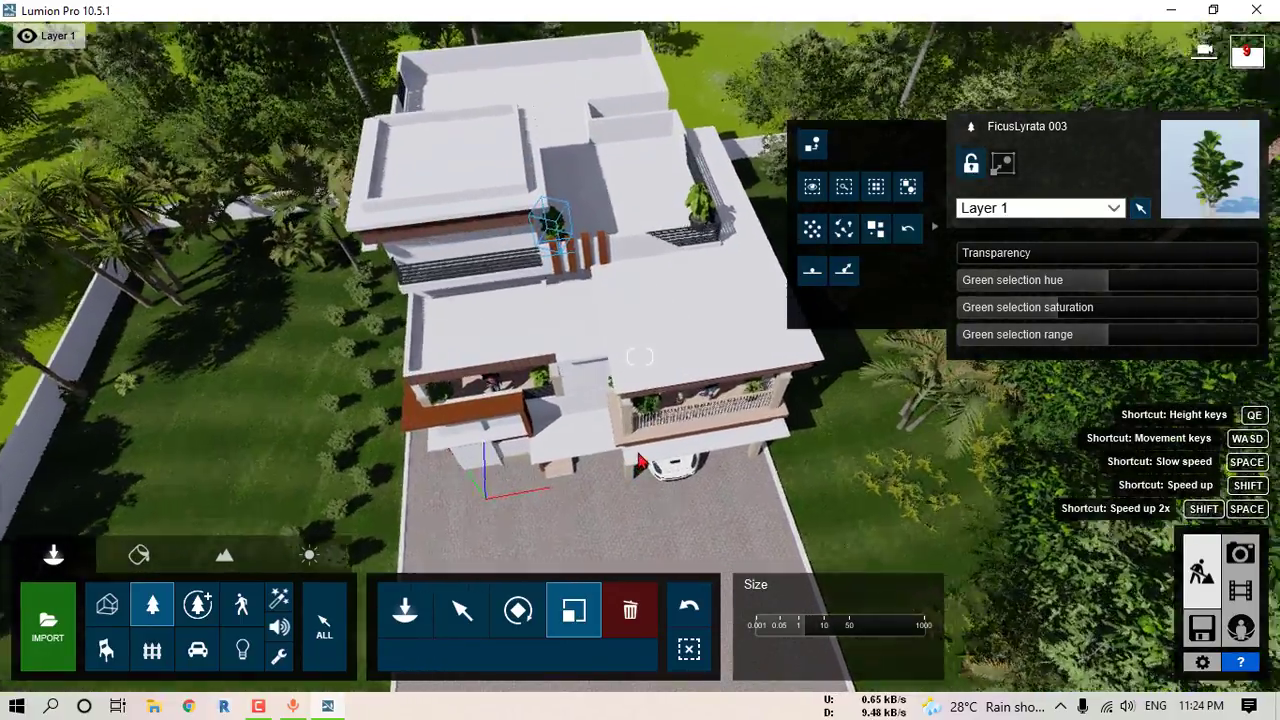
{"action": "mouse_move", "coordinate": [640, 462]}
{"action": "right_mouse_down"}
{"action": "mouse_move", "coordinate": [643, 388]}
{"action": "mouse_move", "coordinate": [641, 463]}
{"action": "right_mouse_up"}
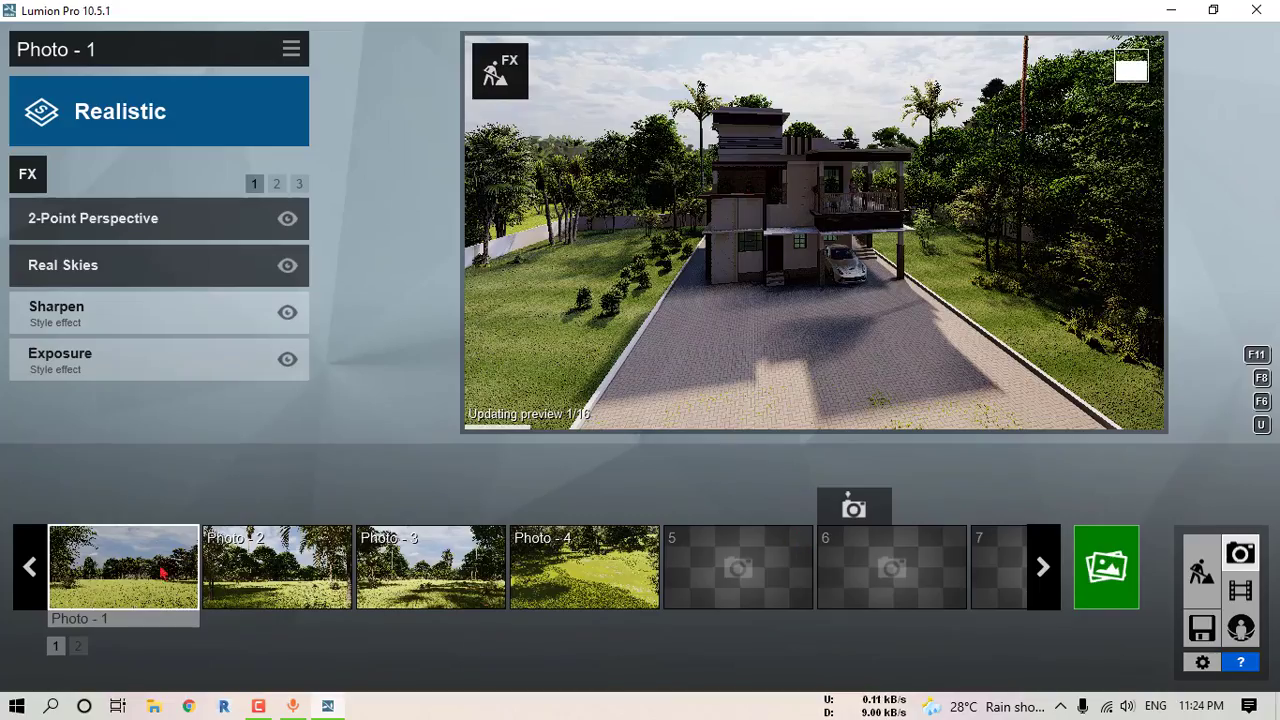
{"action": "mouse_move", "coordinate": [170, 577]}
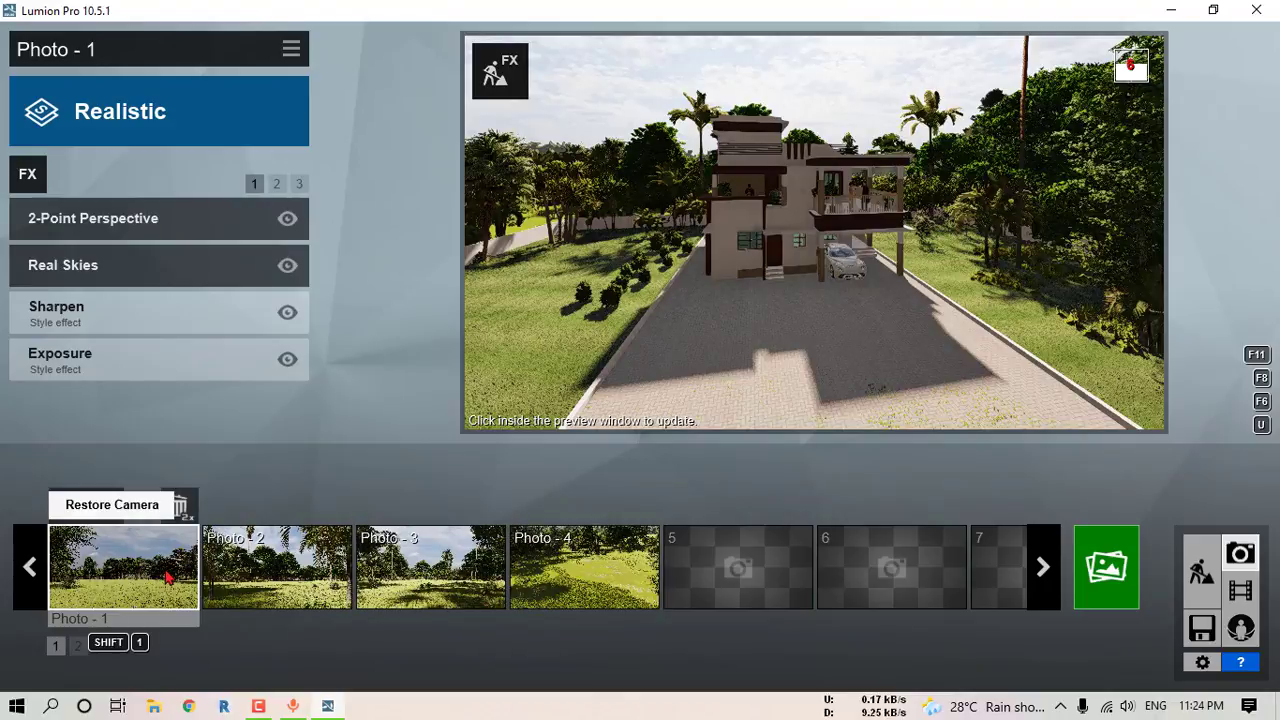
{"action": "left_click", "coordinate": [178, 580]}
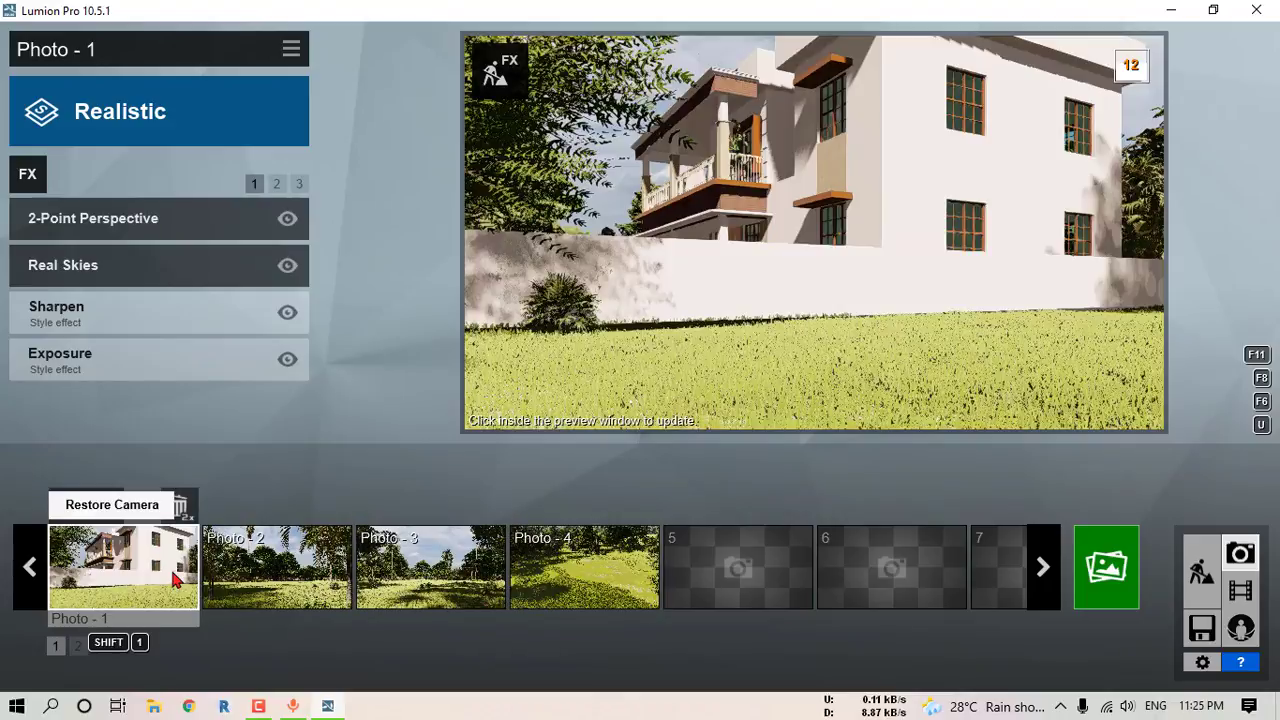
{"action": "left_click", "coordinate": [590, 588]}
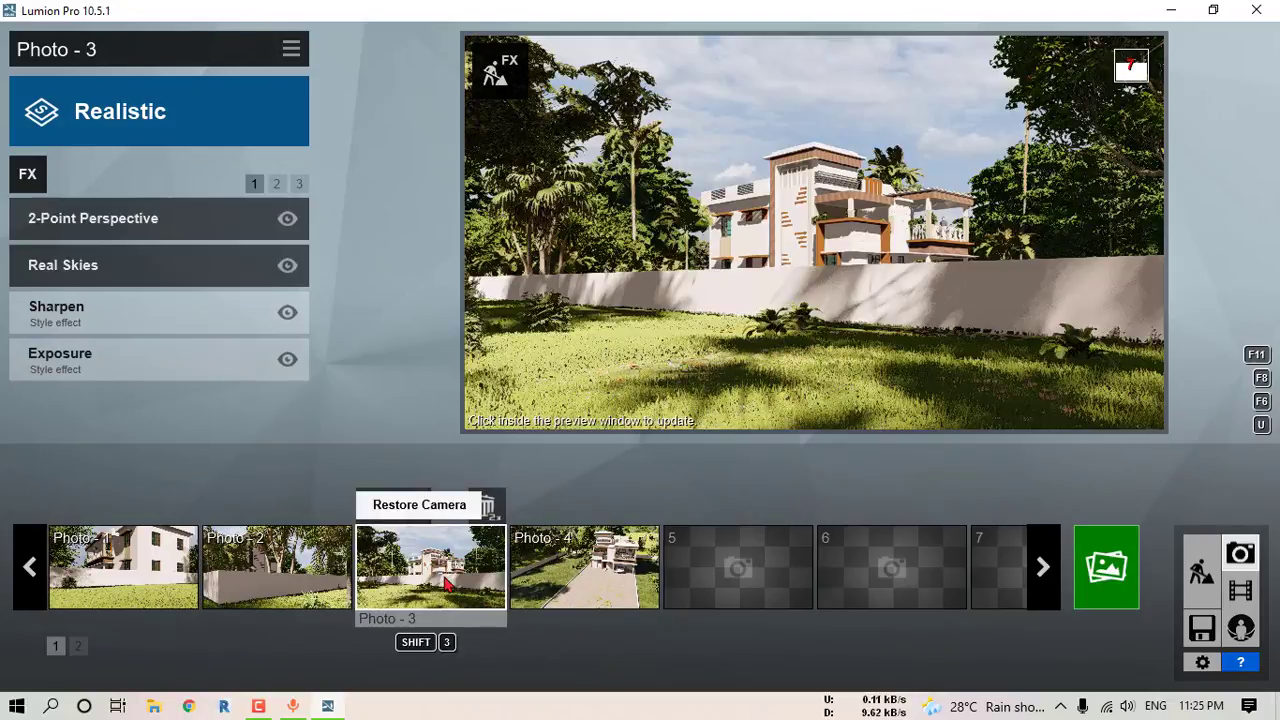
{"action": "left_click", "coordinate": [166, 567]}
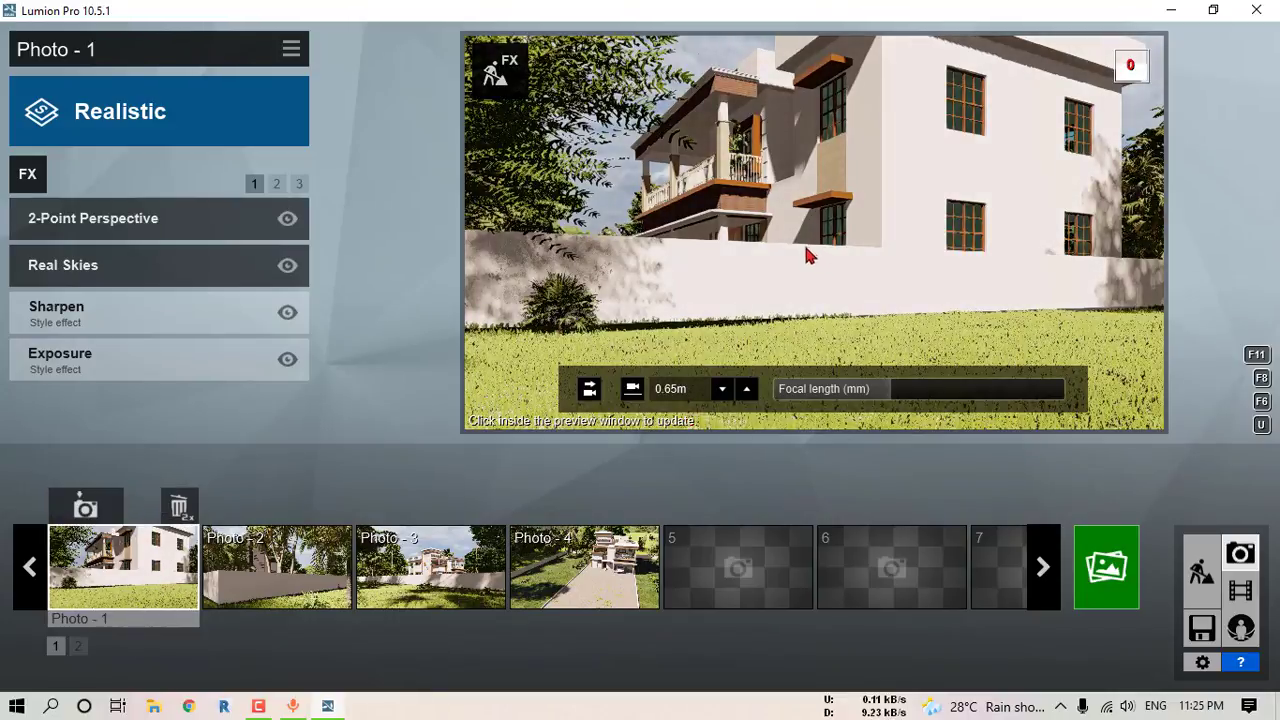
{"action": "scroll", "coordinate": [735, 243], "scroll_direction": "up", "scroll_amount": 3}
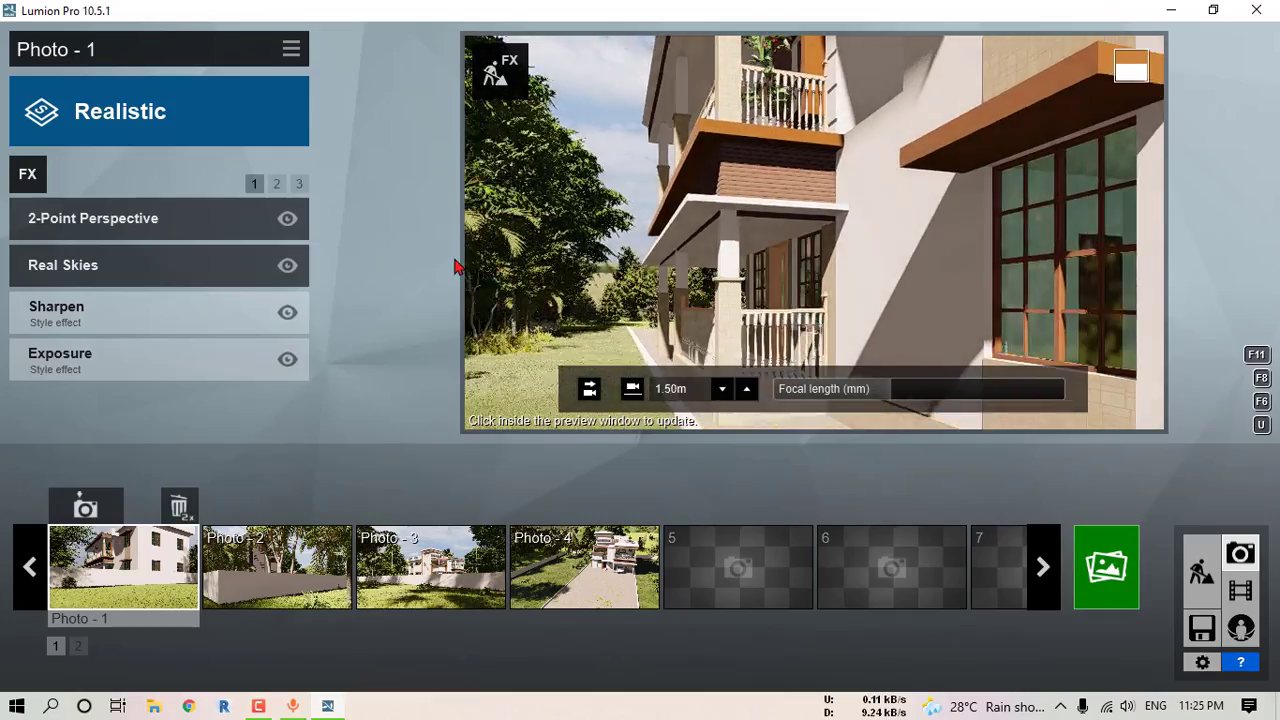
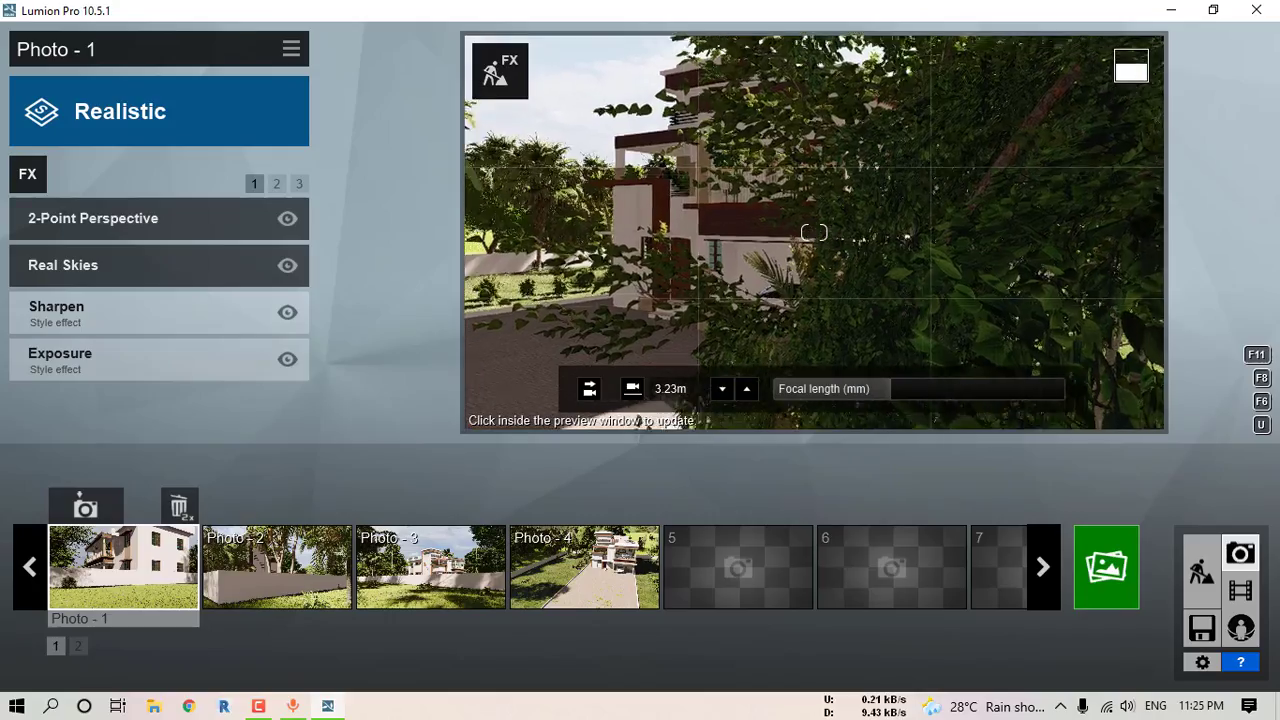
{"action": "left_click", "coordinate": [85, 508]}
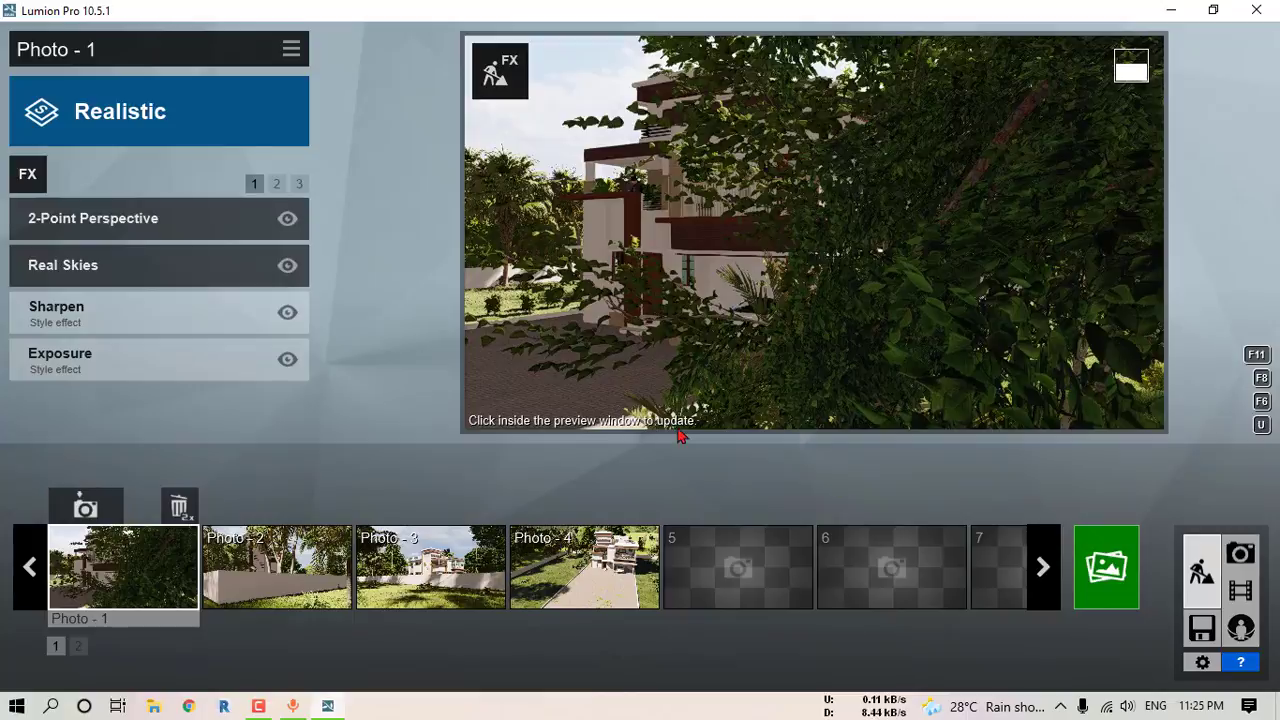
Step: In Build mode, delete the dense group of trees and shrubs on the lawn beside the driveway
{"action": "key", "text": "w"}
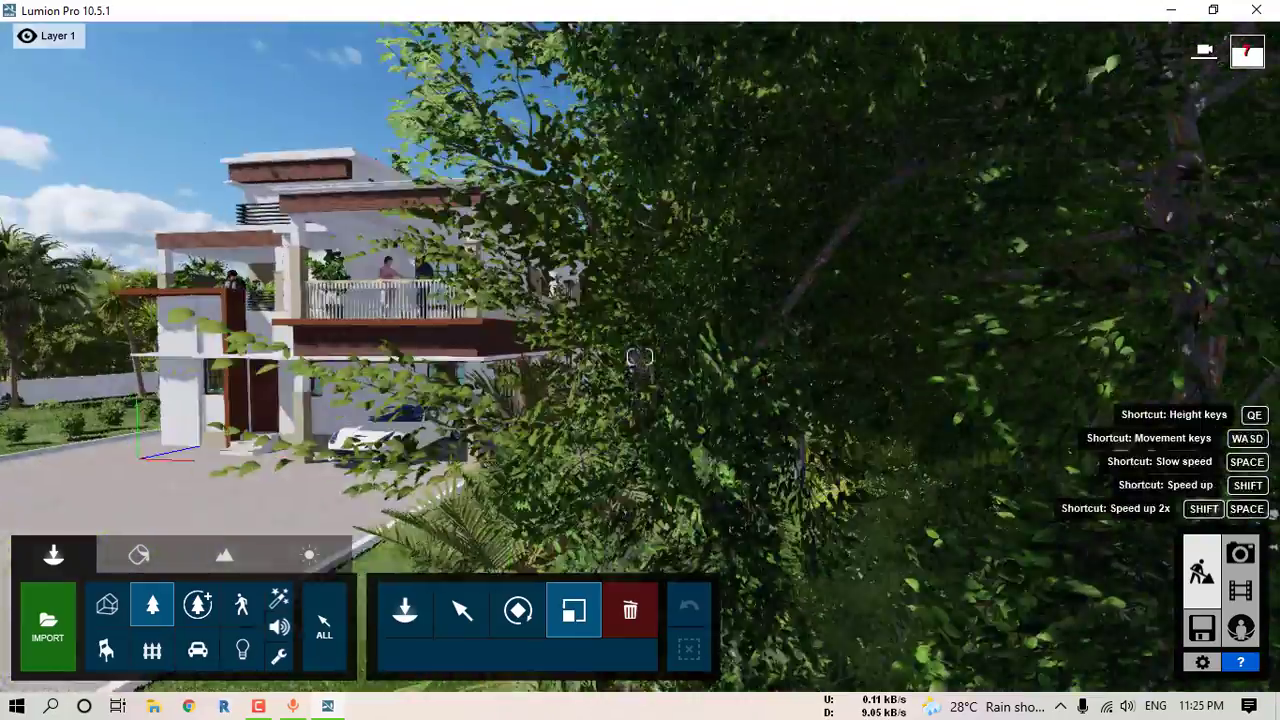
{"action": "key", "text": "w"}
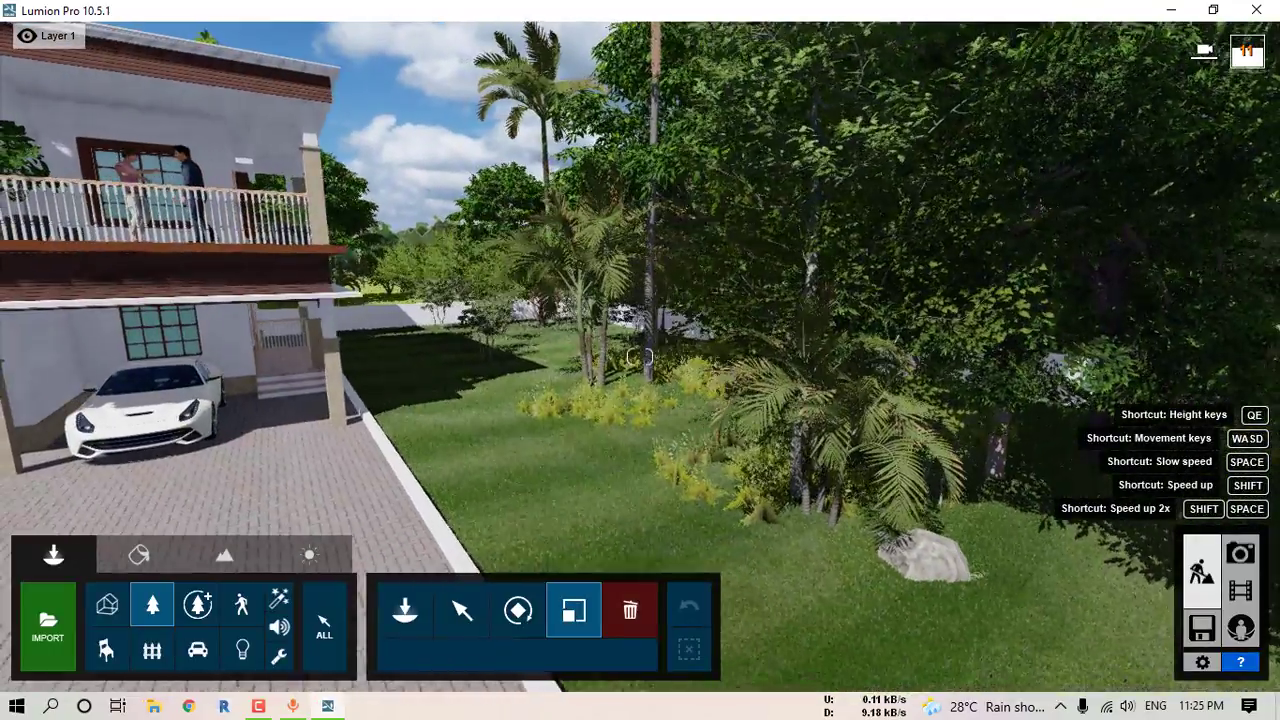
{"action": "right_click_drag", "start_coordinate": [917, 374], "coordinate": [814, 446]}
{"action": "key", "text": "s"}
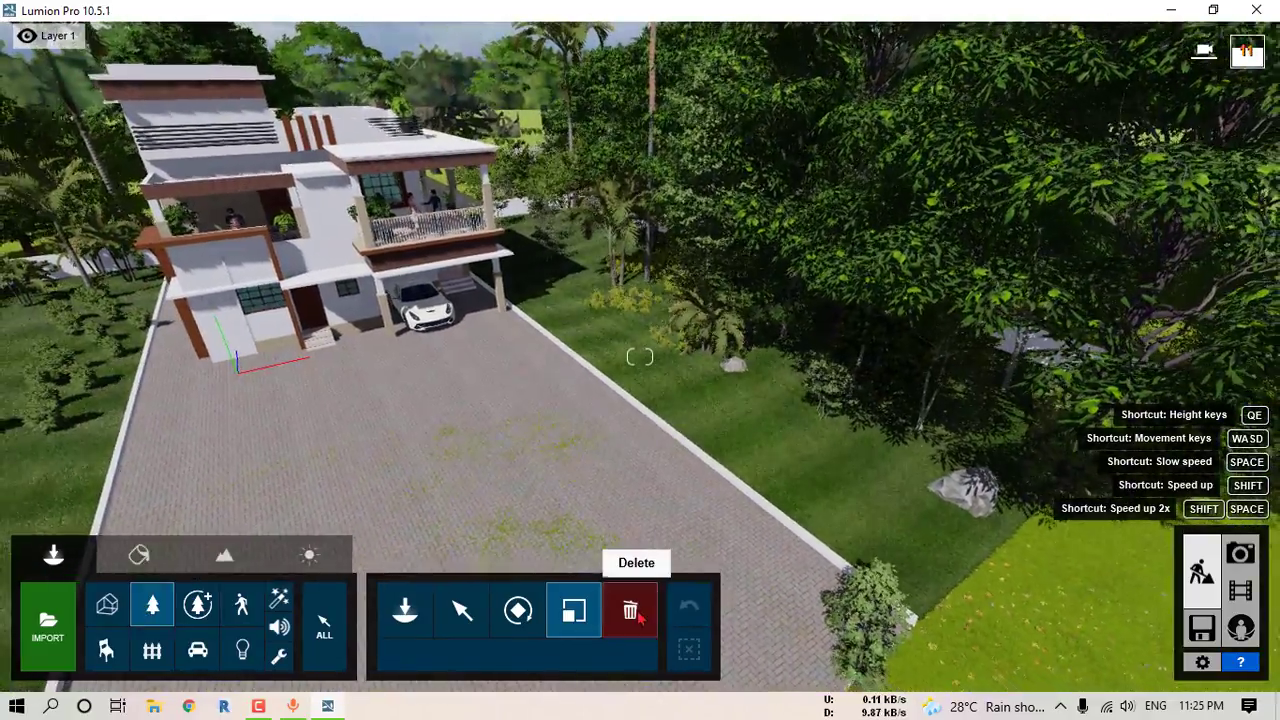
{"action": "left_click", "coordinate": [634, 613]}
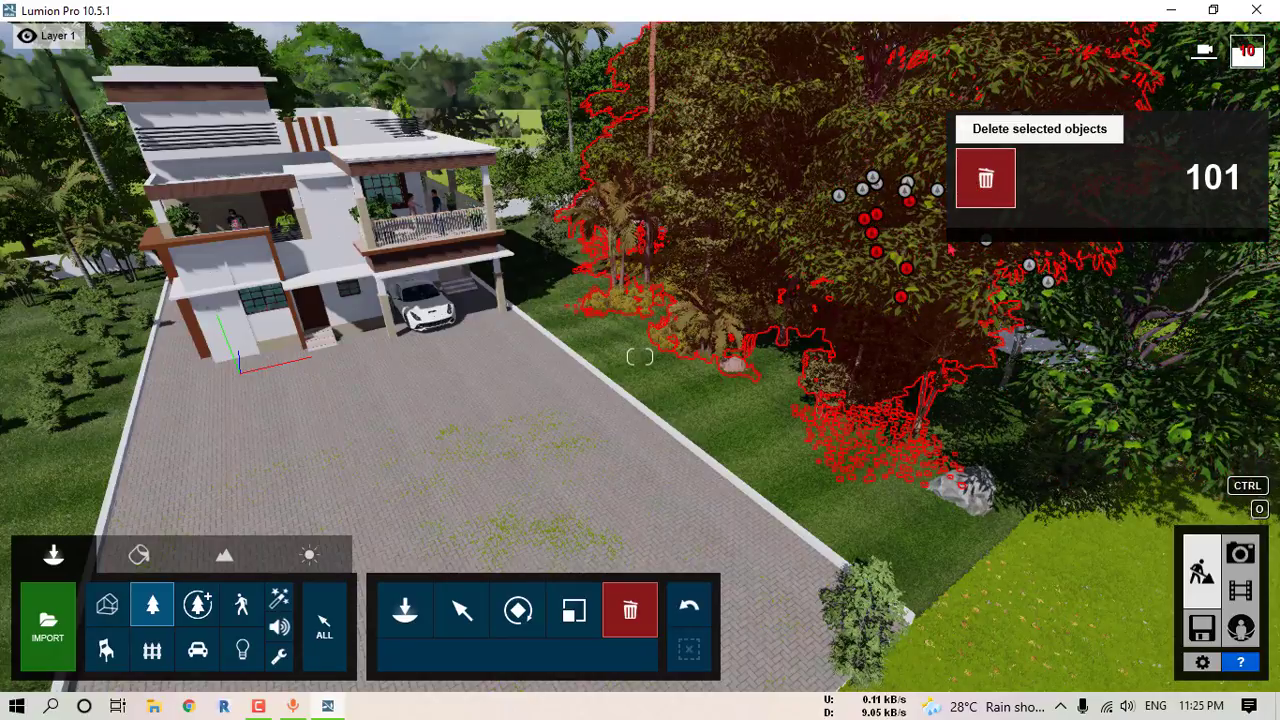
Step: Delete the large remaining tree and leftover plants from the lawn beside the house
{"action": "key", "text": "s"}
{"action": "right_click_drag", "start_coordinate": [865, 330], "coordinate": [886, 425]}
{"action": "key", "text": "w"}
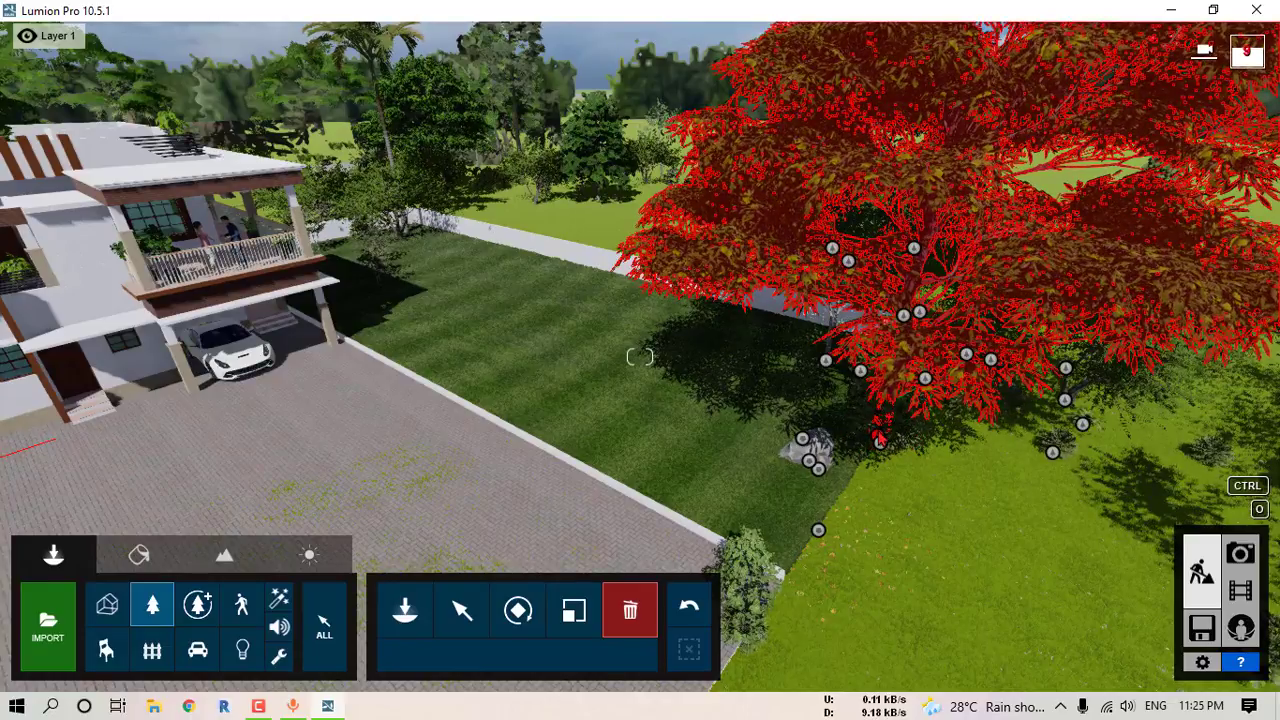
{"action": "right_click_drag", "start_coordinate": [808, 366], "coordinate": [752, 346]}
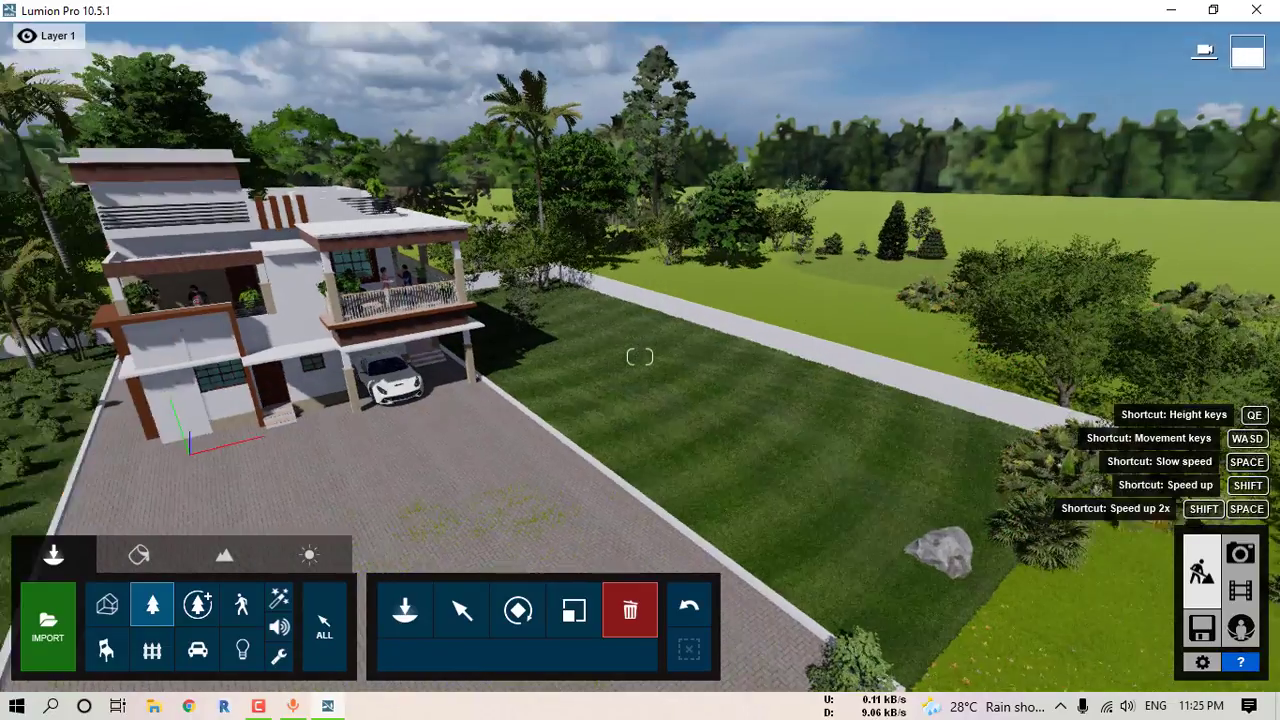
{"action": "key", "text": "w"}
{"action": "key", "text": "w"}
{"action": "key", "text": "d"}
{"action": "right_click_drag", "start_coordinate": [640, 357], "coordinate": [566, 400]}
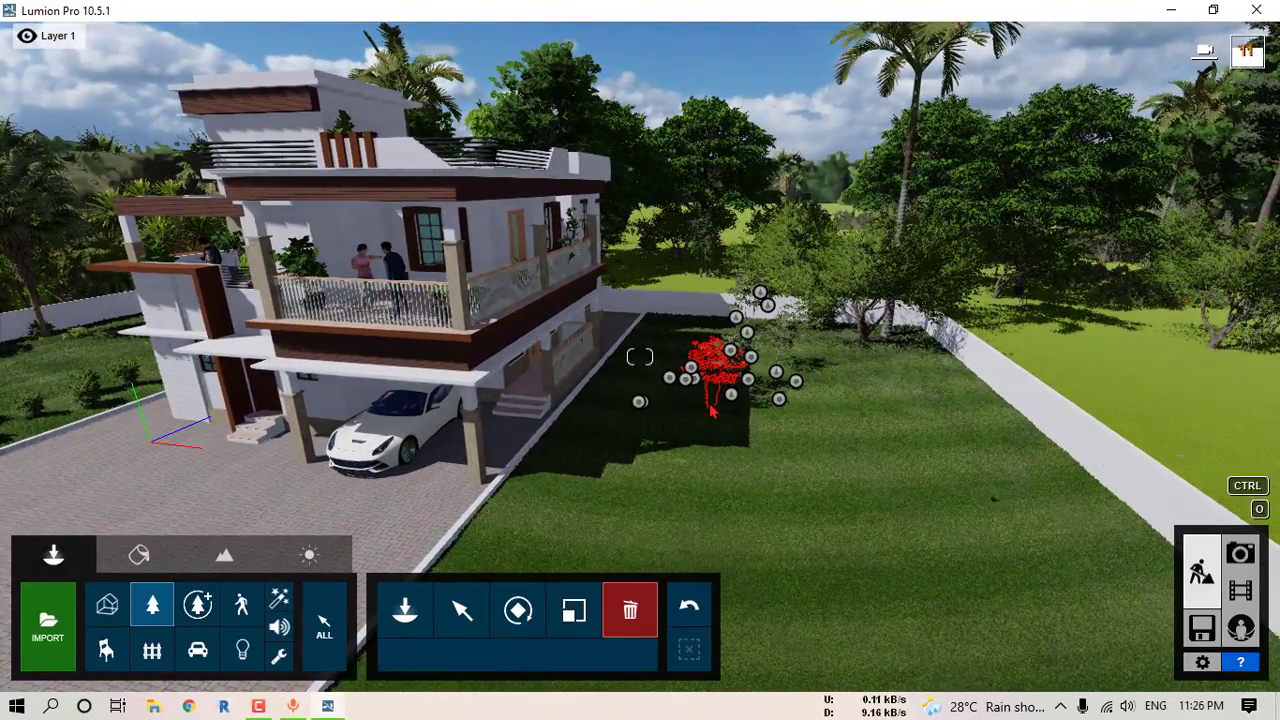
Step: Place Alexandra Palm Group v1 and two other clustered palm varieties along the outside of the garden's boundary wall
{"action": "left_click", "coordinate": [405, 610]}
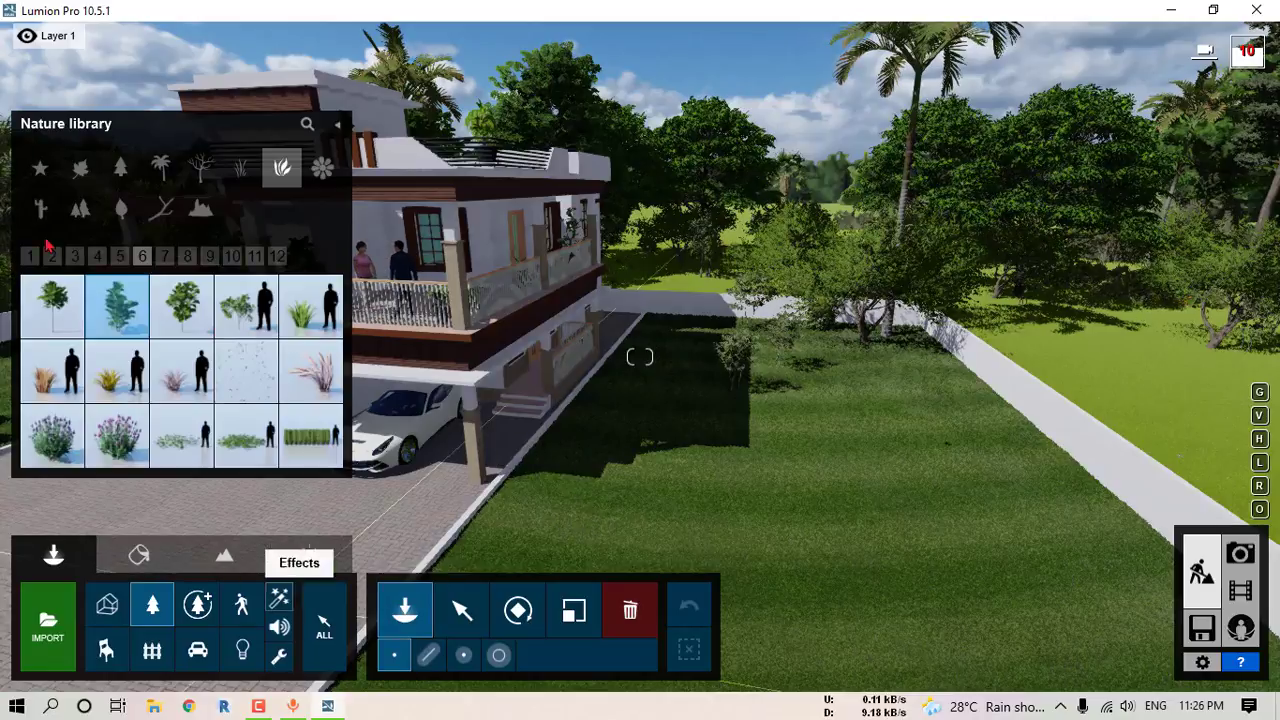
{"action": "left_click", "coordinate": [160, 167]}
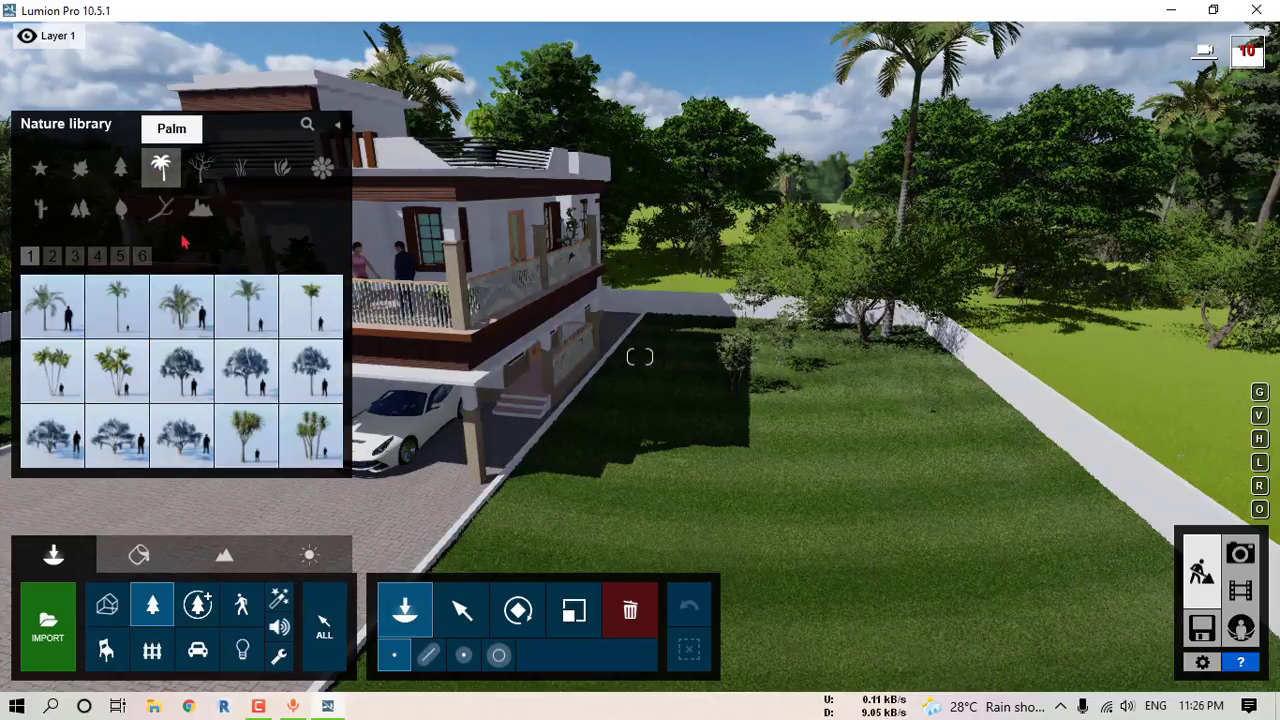
{"action": "left_click", "coordinate": [180, 305]}
{"action": "key", "text": "q"}
{"action": "right_click_drag", "start_coordinate": [917, 374], "coordinate": [900, 425]}
{"action": "key", "text": "s"}
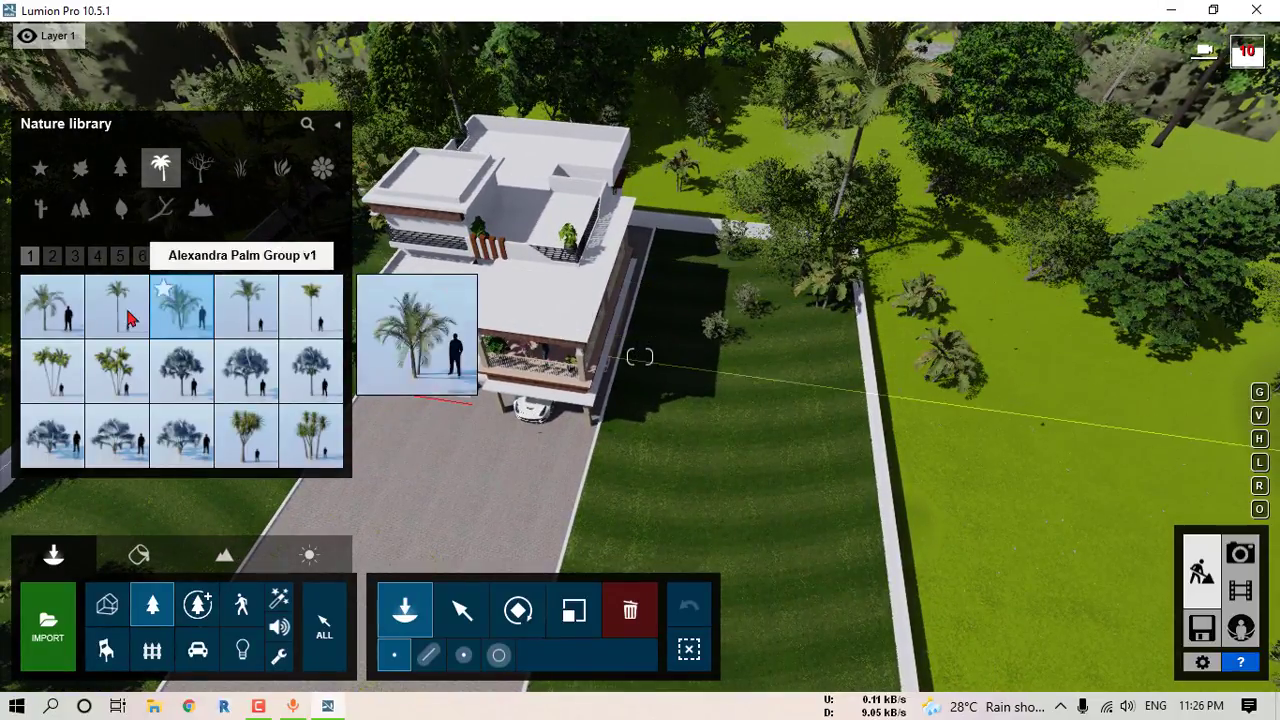
{"action": "left_click", "coordinate": [117, 370]}
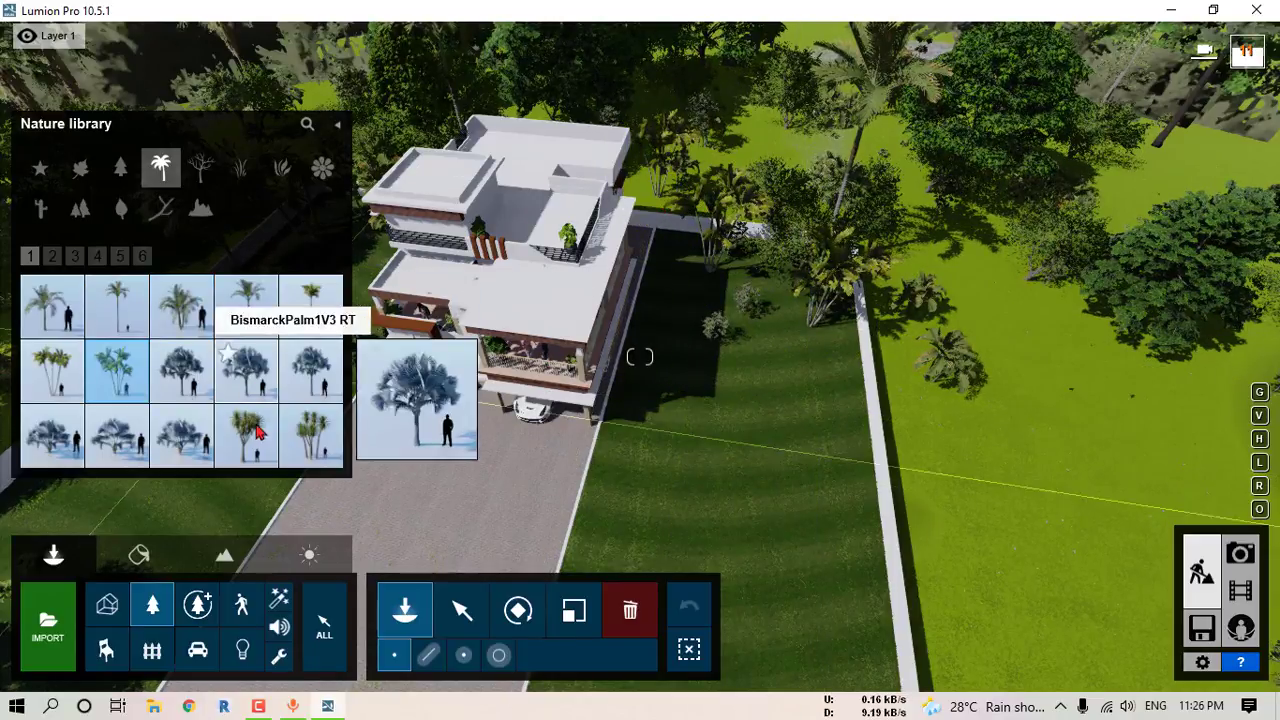
{"action": "left_click", "coordinate": [311, 435]}
{"action": "left_click", "coordinate": [940, 547]}
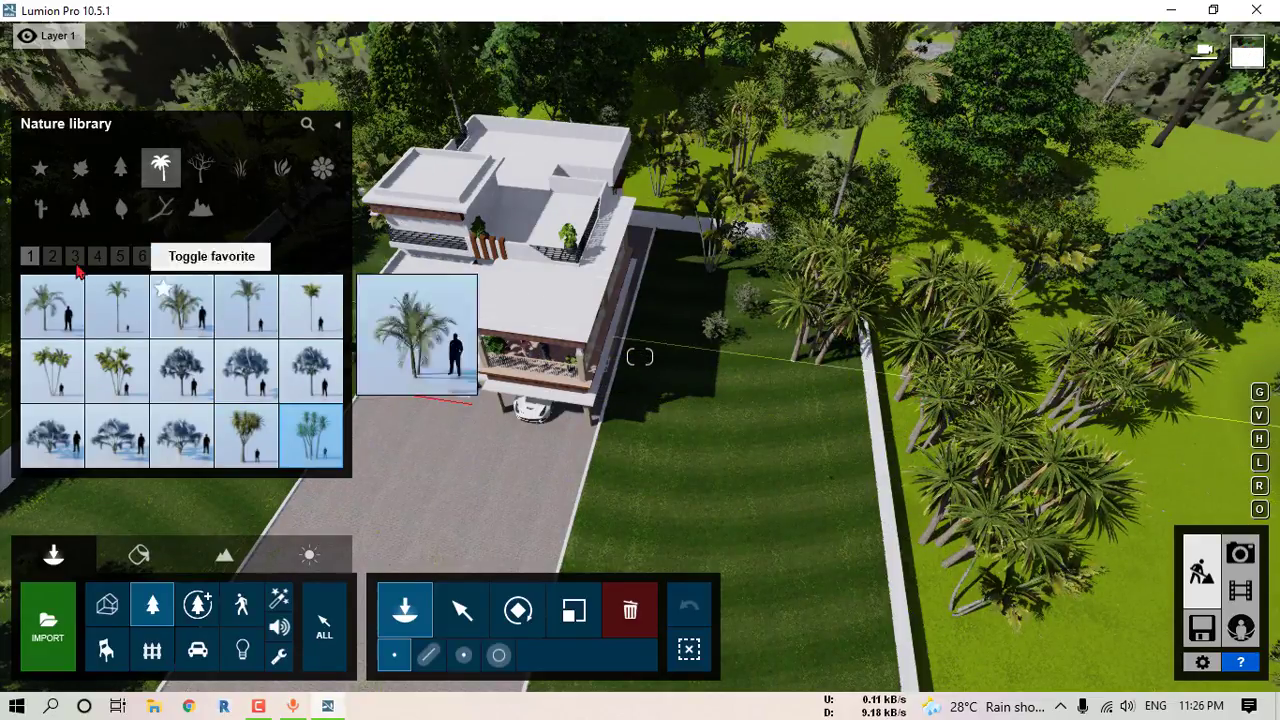
Step: Mass-place Chinese Mahonia S 04 shrubs along a line on the lawn beside the house
{"action": "left_click", "coordinate": [74, 257]}
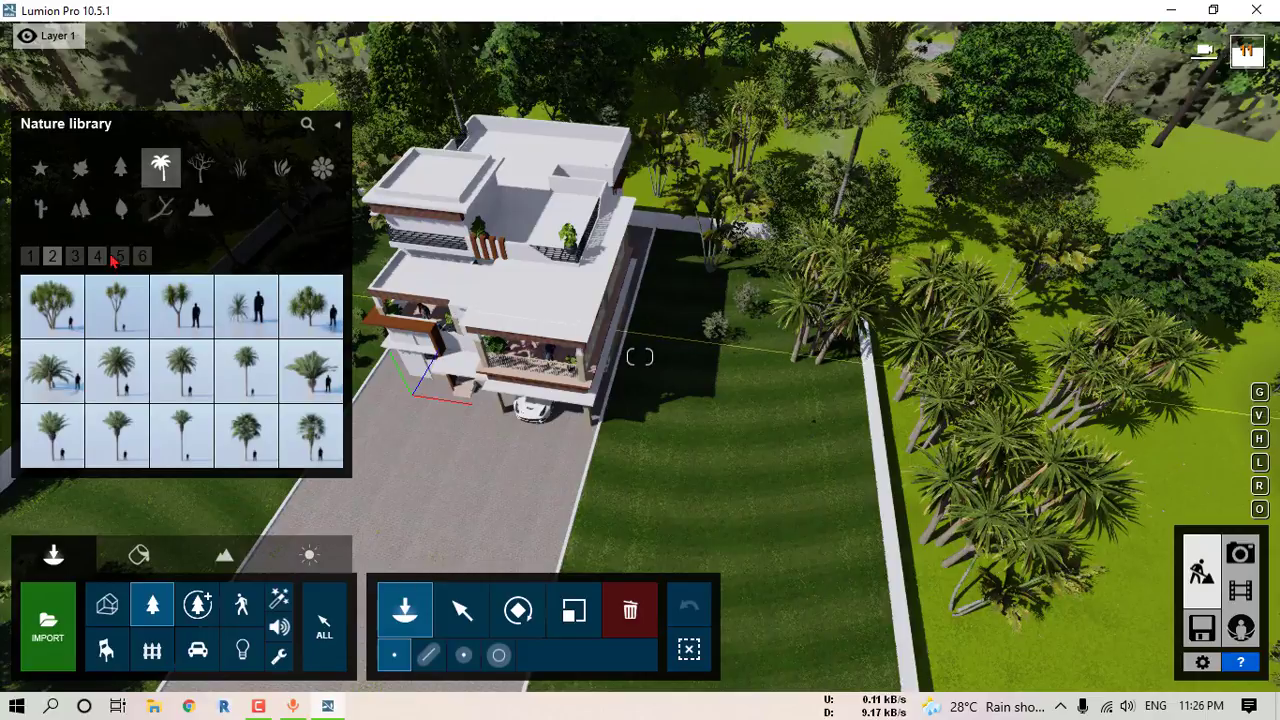
{"action": "left_click", "coordinate": [283, 170]}
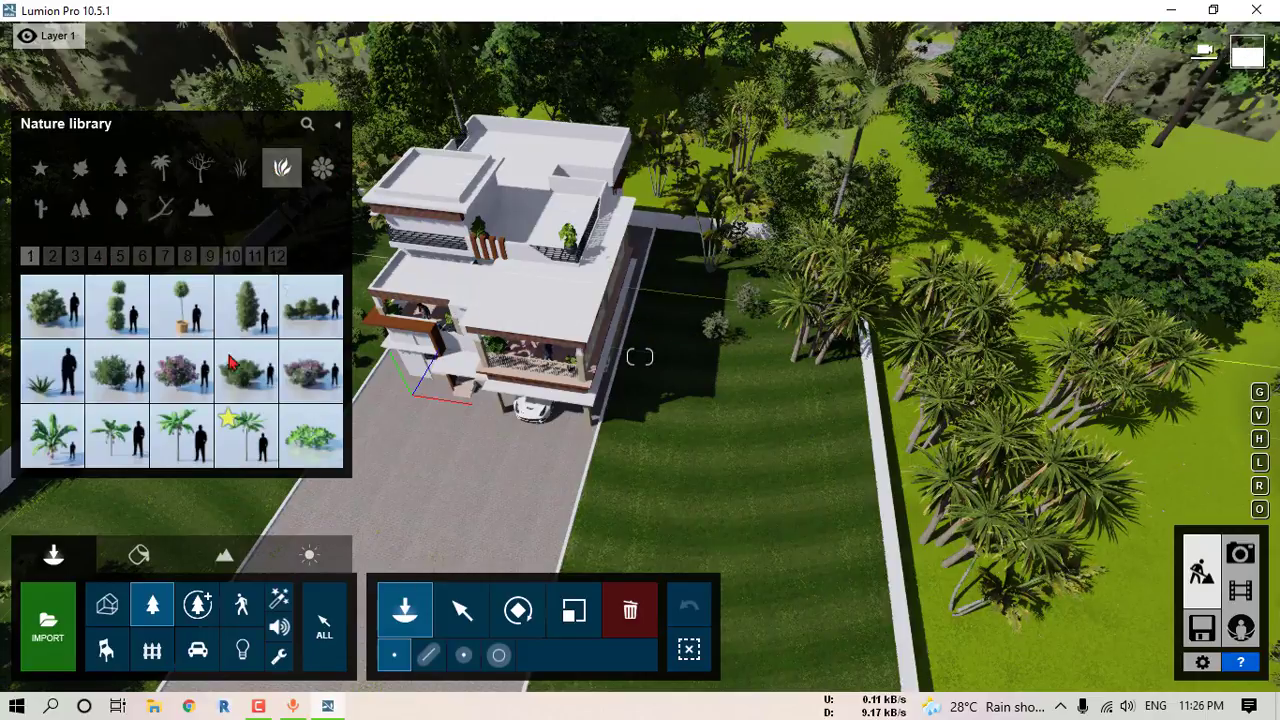
{"action": "left_click", "coordinate": [52, 257]}
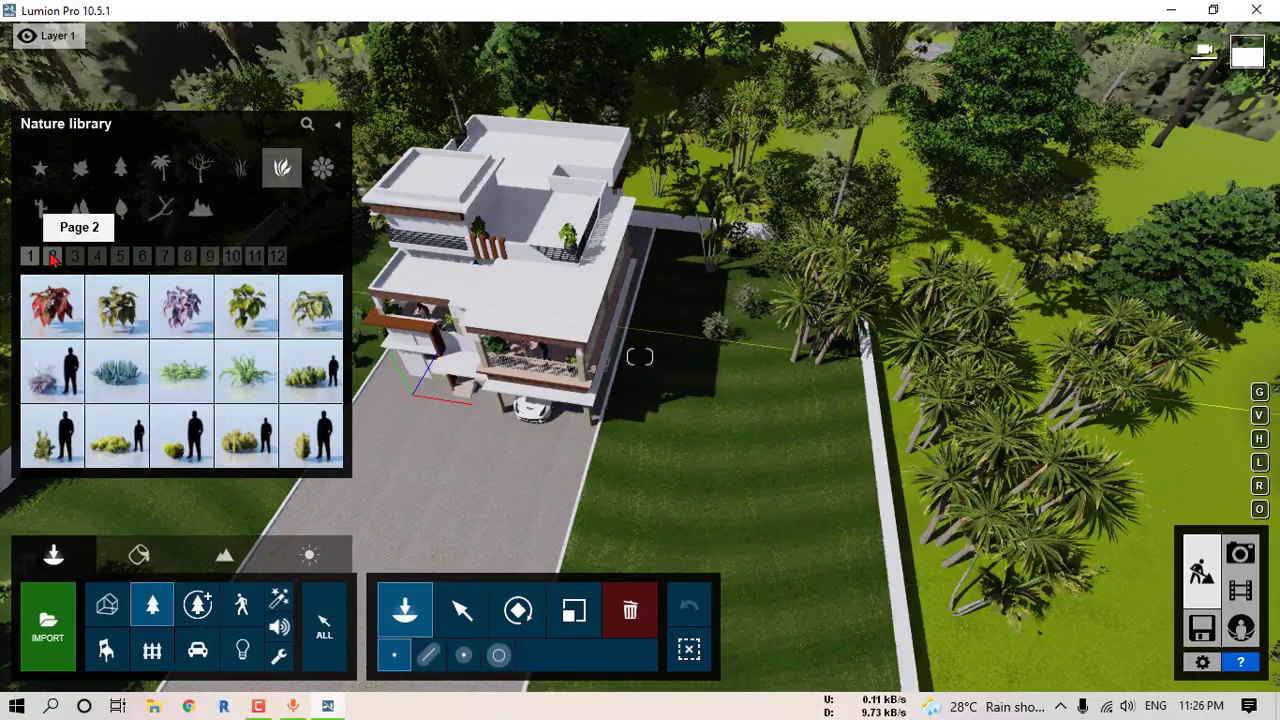
{"action": "left_click", "coordinate": [74, 257]}
{"action": "left_click", "coordinate": [117, 432]}
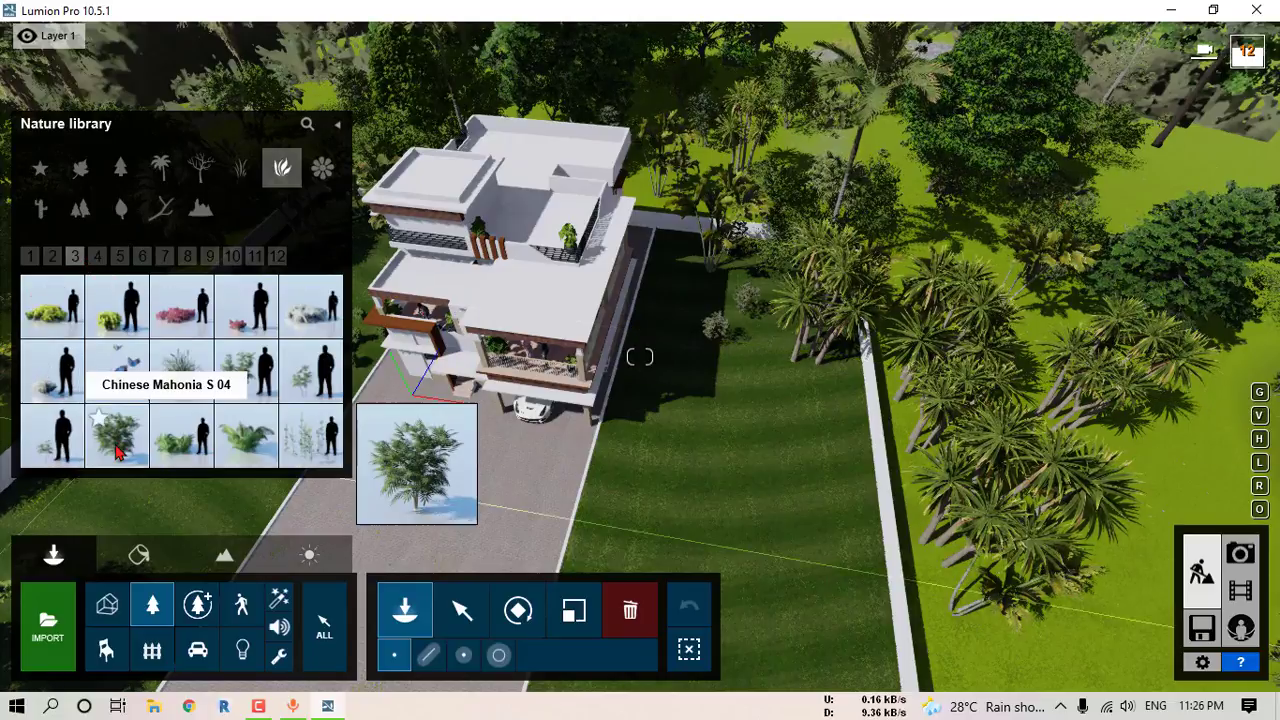
{"action": "left_click", "coordinate": [428, 654]}
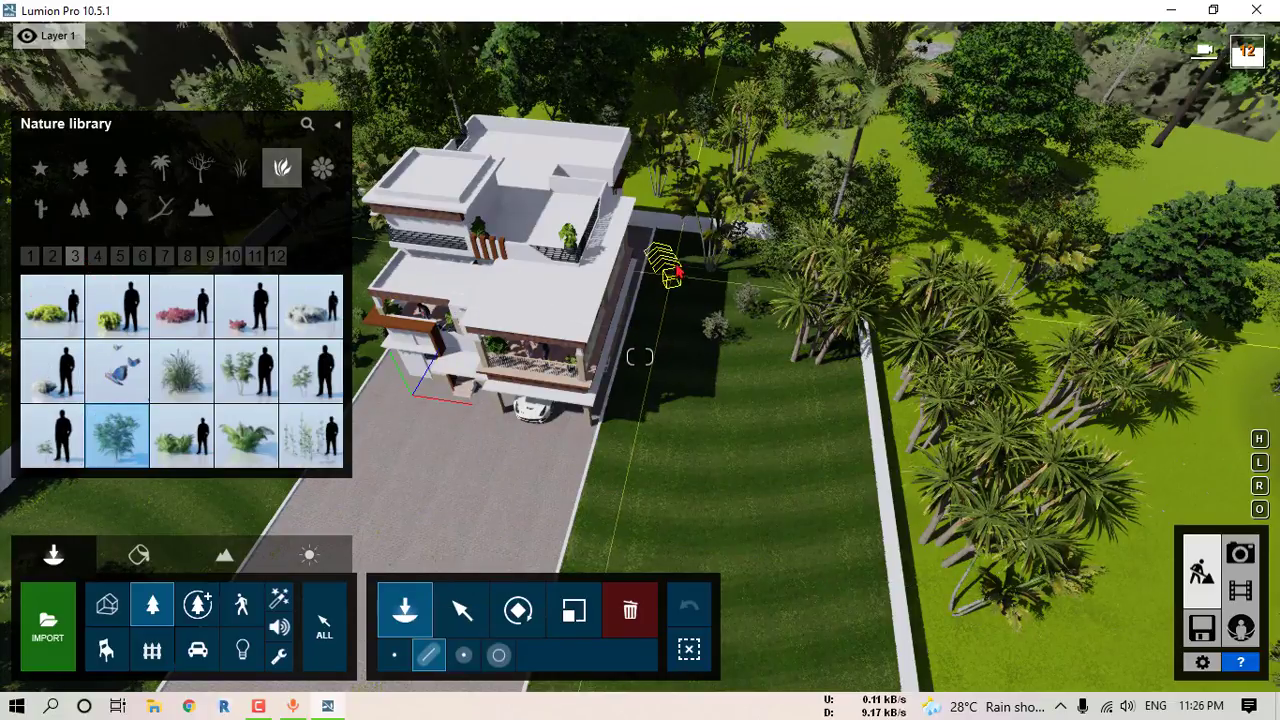
{"action": "left_click_drag", "start_coordinate": [690, 257], "coordinate": [646, 455]}
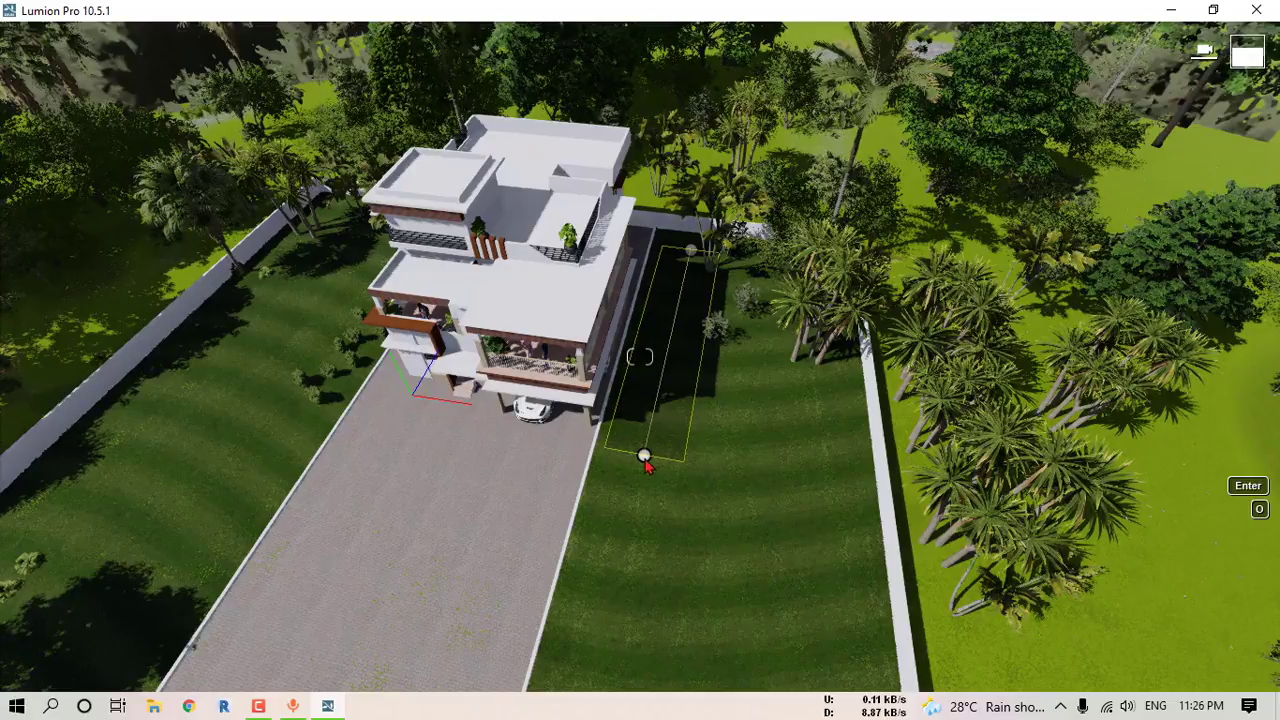
{"action": "left_click", "coordinate": [645, 460]}
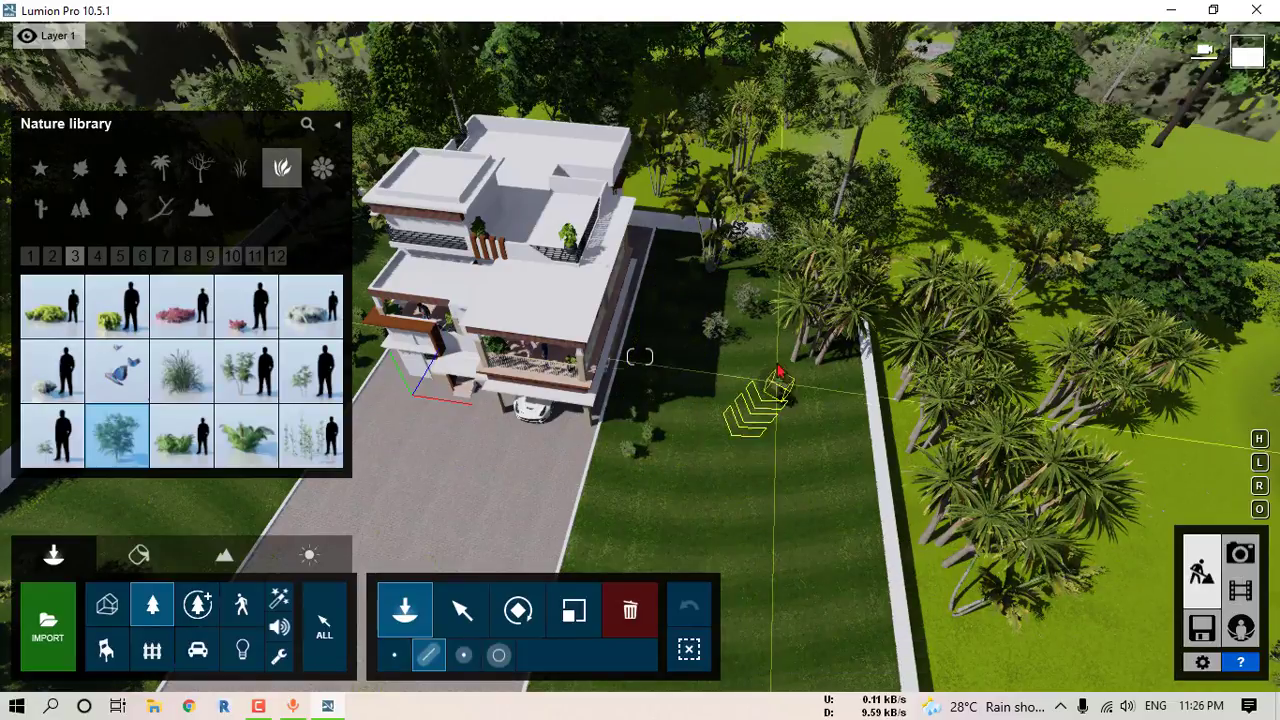
Step: Mass-place a second line of shrubs down the middle of the lawn, adjusting the number of items and the randomized offset from the line
{"action": "left_click", "coordinate": [771, 308]}
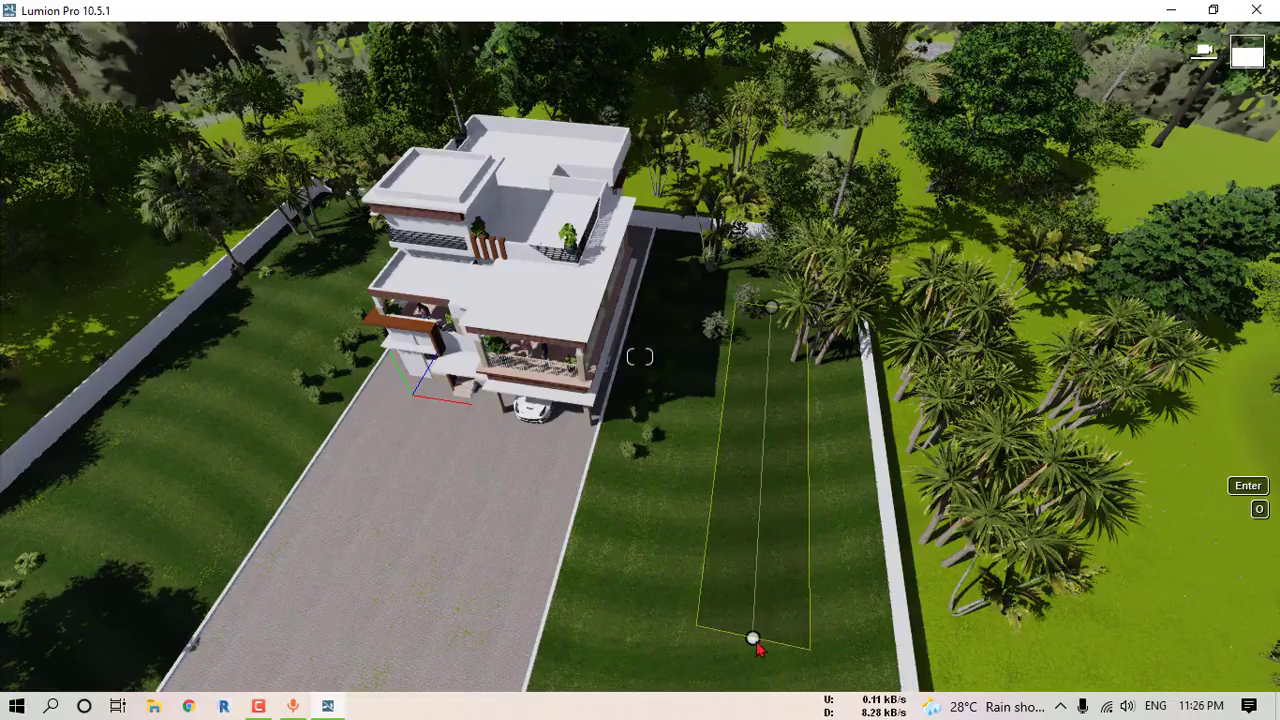
{"action": "left_click", "coordinate": [755, 640]}
{"action": "left_click_drag", "start_coordinate": [520, 663], "coordinate": [614, 660]}
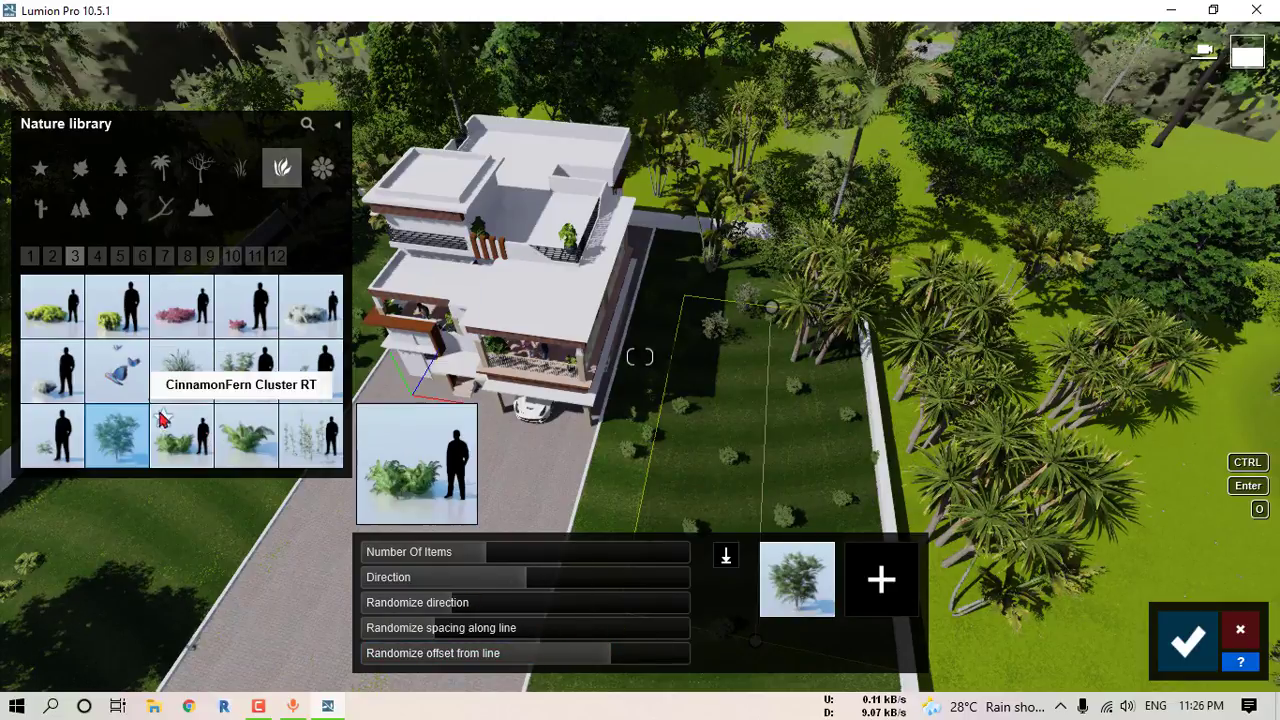
{"action": "left_click_drag", "start_coordinate": [533, 525], "coordinate": [880, 580]}
{"action": "left_click_drag", "start_coordinate": [468, 561], "coordinate": [465, 558]}
{"action": "left_click", "coordinate": [1184, 642]}
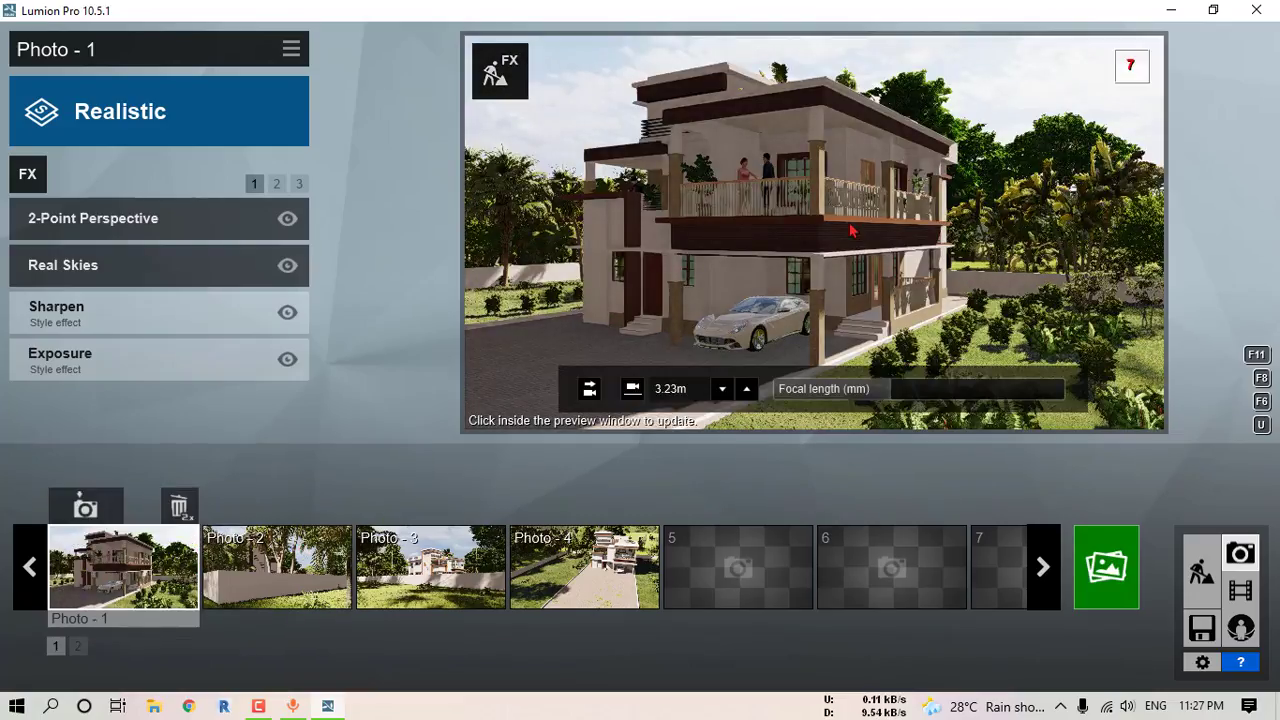
Step: Reframe Photo 1 on the house corner and car with a focal length of about 42.9 mm, and store the camera
{"action": "left_click_drag", "start_coordinate": [876, 402], "coordinate": [917, 394]}
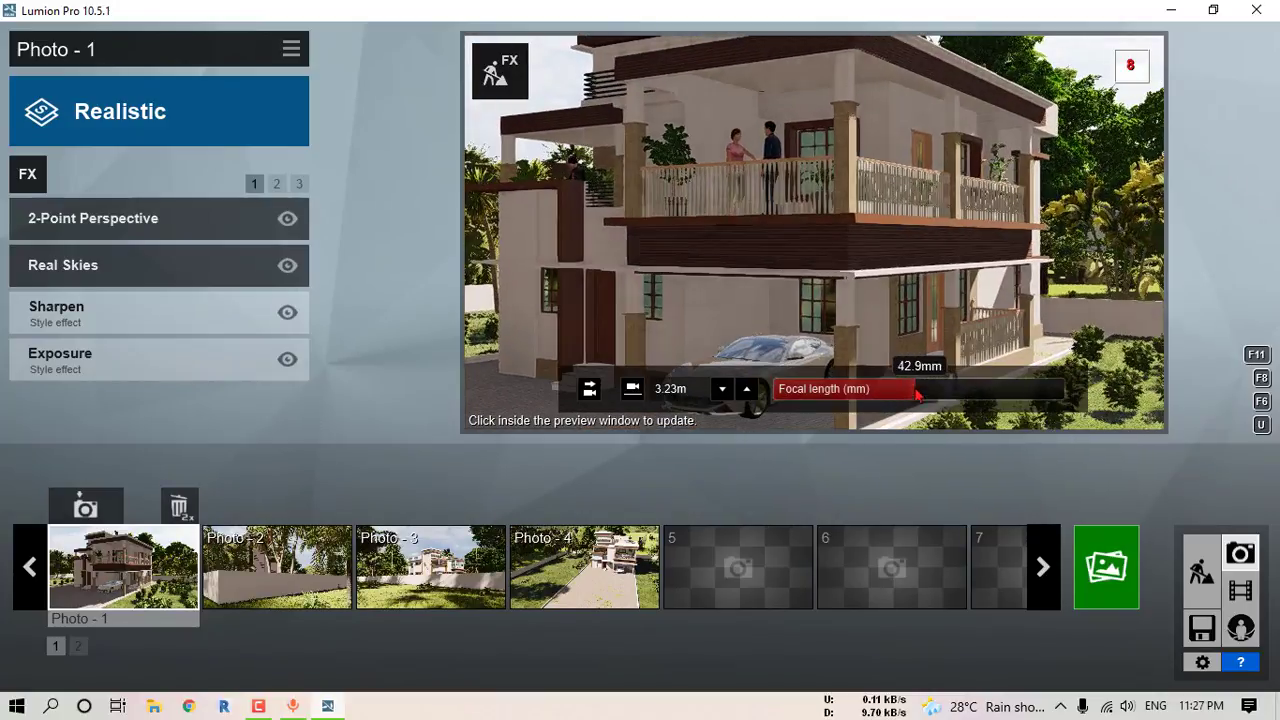
{"action": "scroll", "coordinate": [846, 190], "scroll_direction": "down", "scroll_amount": 3}
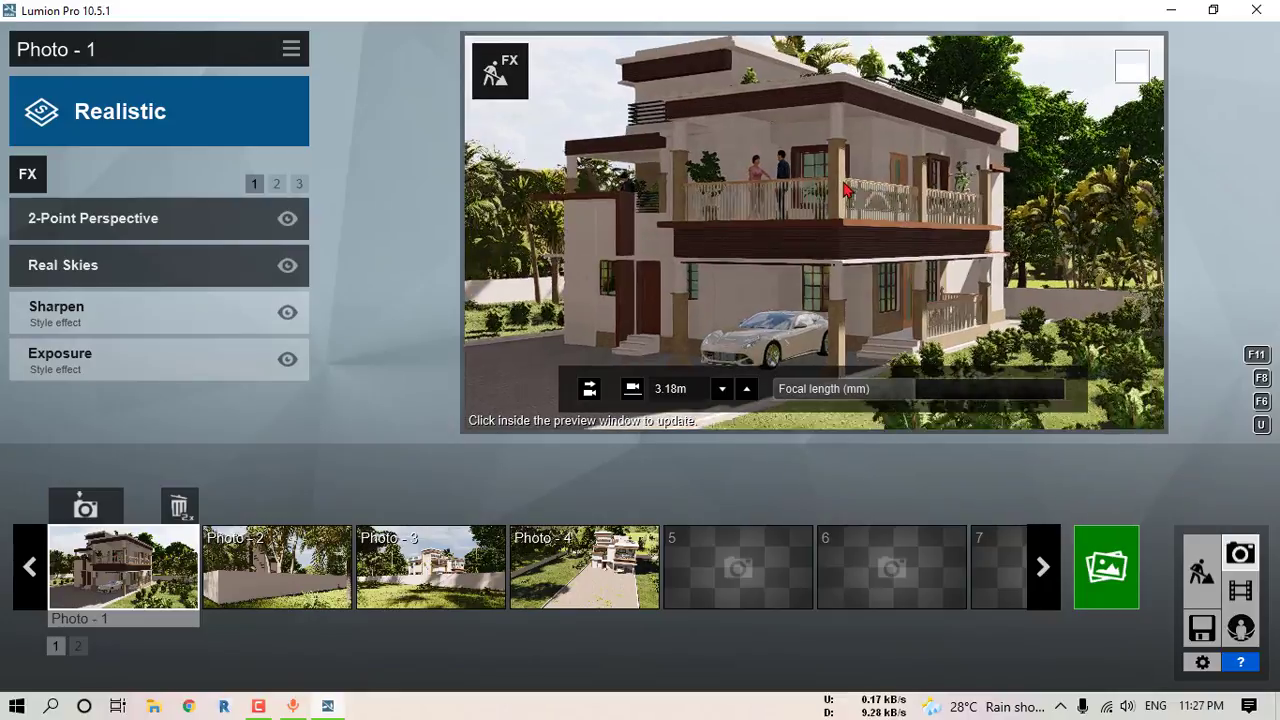
{"action": "scroll", "coordinate": [846, 190], "scroll_direction": "down", "scroll_amount": 2}
{"action": "right_click_drag", "start_coordinate": [846, 190], "coordinate": [828, 180]}
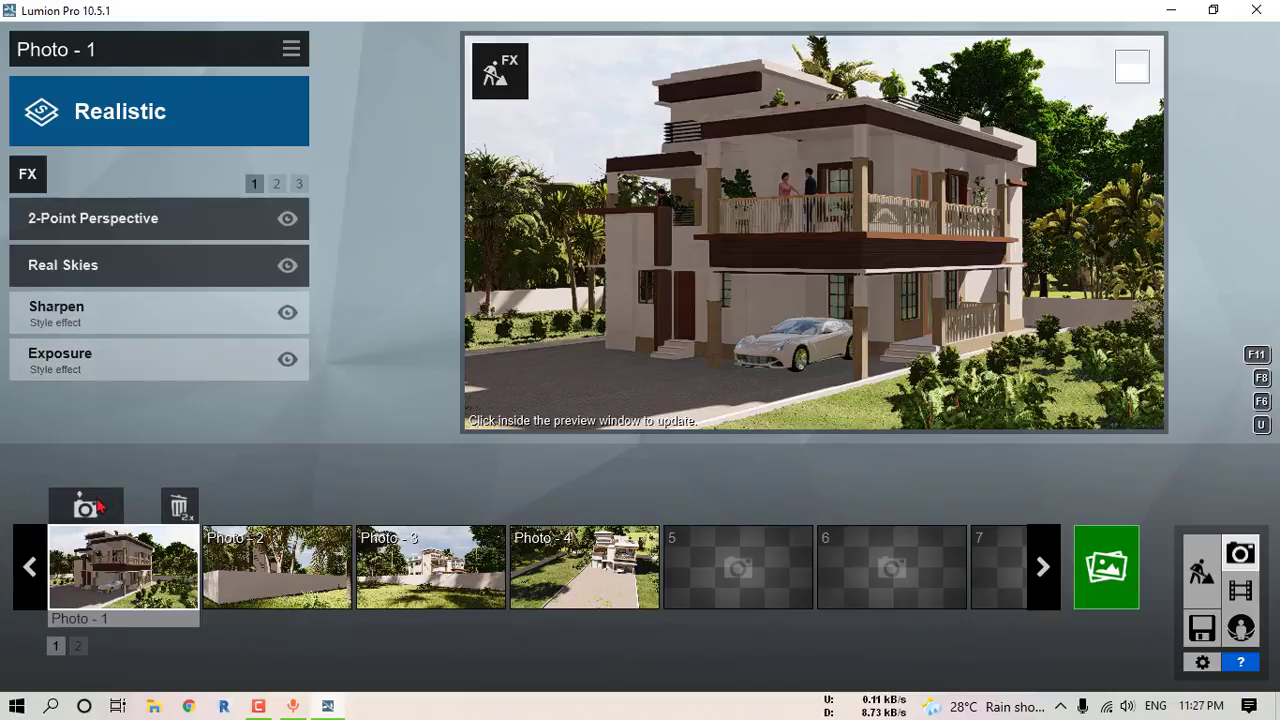
{"action": "left_click", "coordinate": [86, 507]}
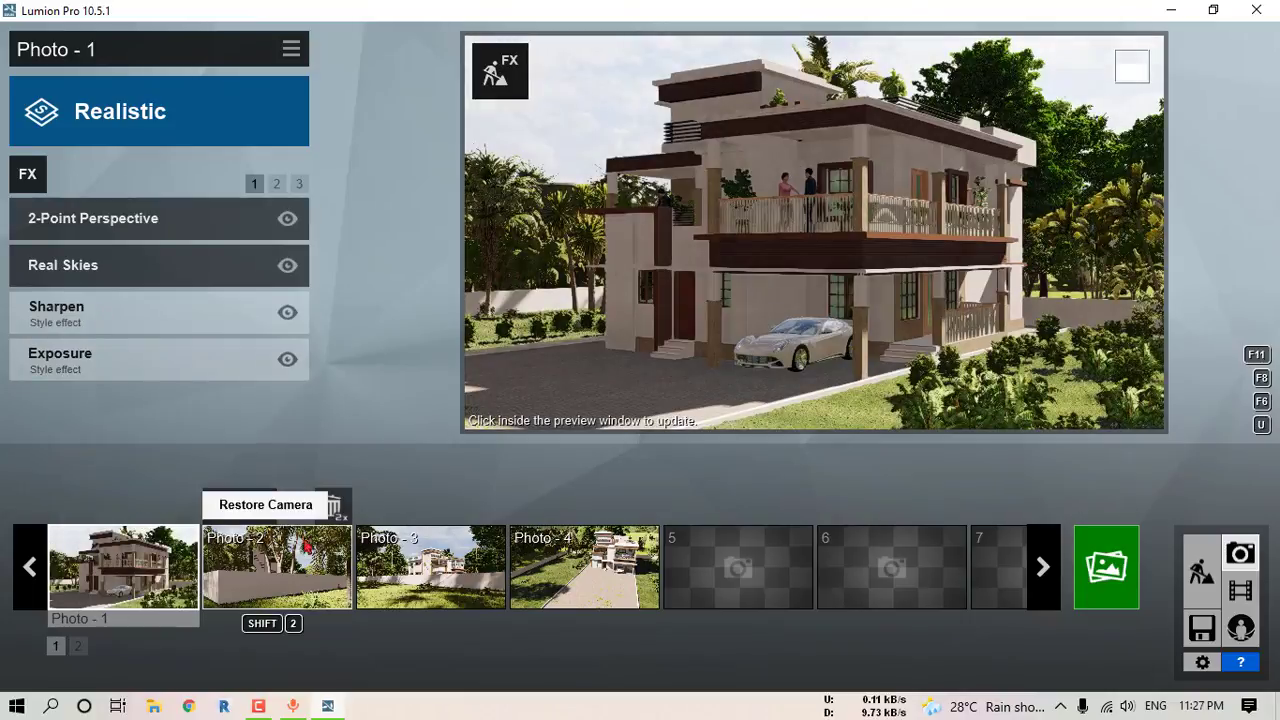
Step: Open Photo 2, move its camera to face the front of the house, and level it horizontally at a 1.60 m eye level
{"action": "left_click", "coordinate": [325, 550]}
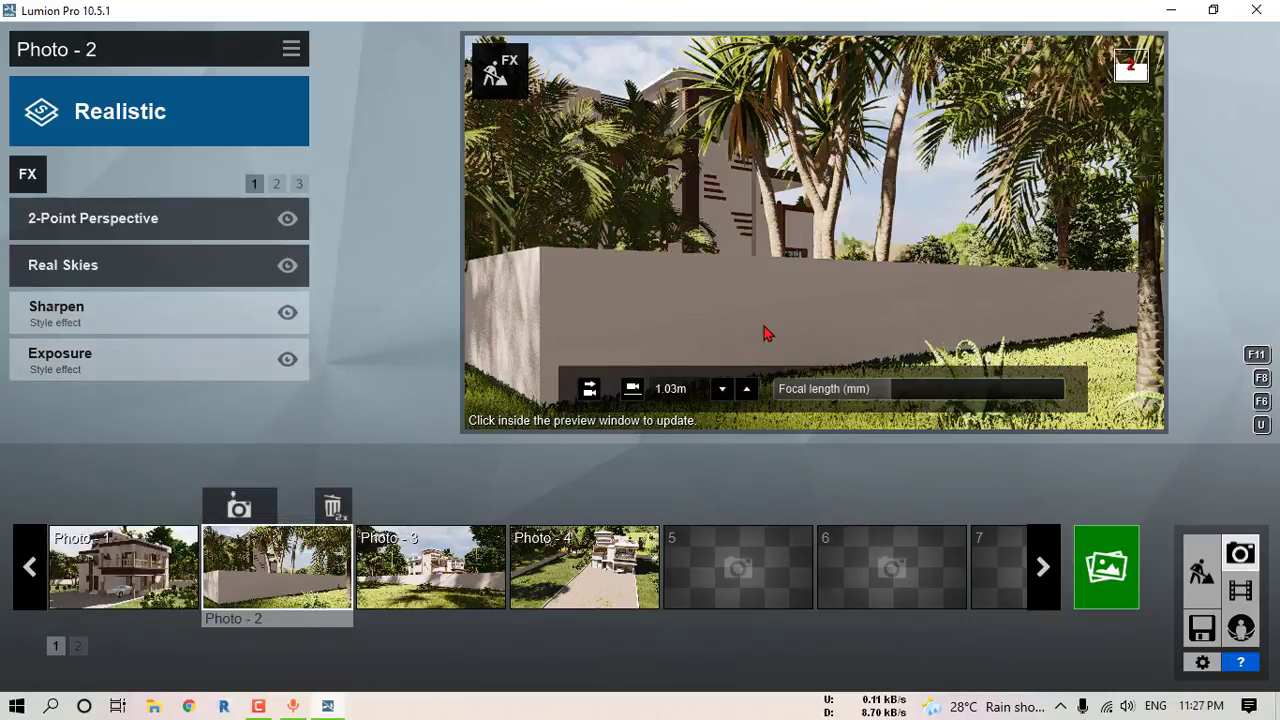
{"action": "key", "text": "w"}
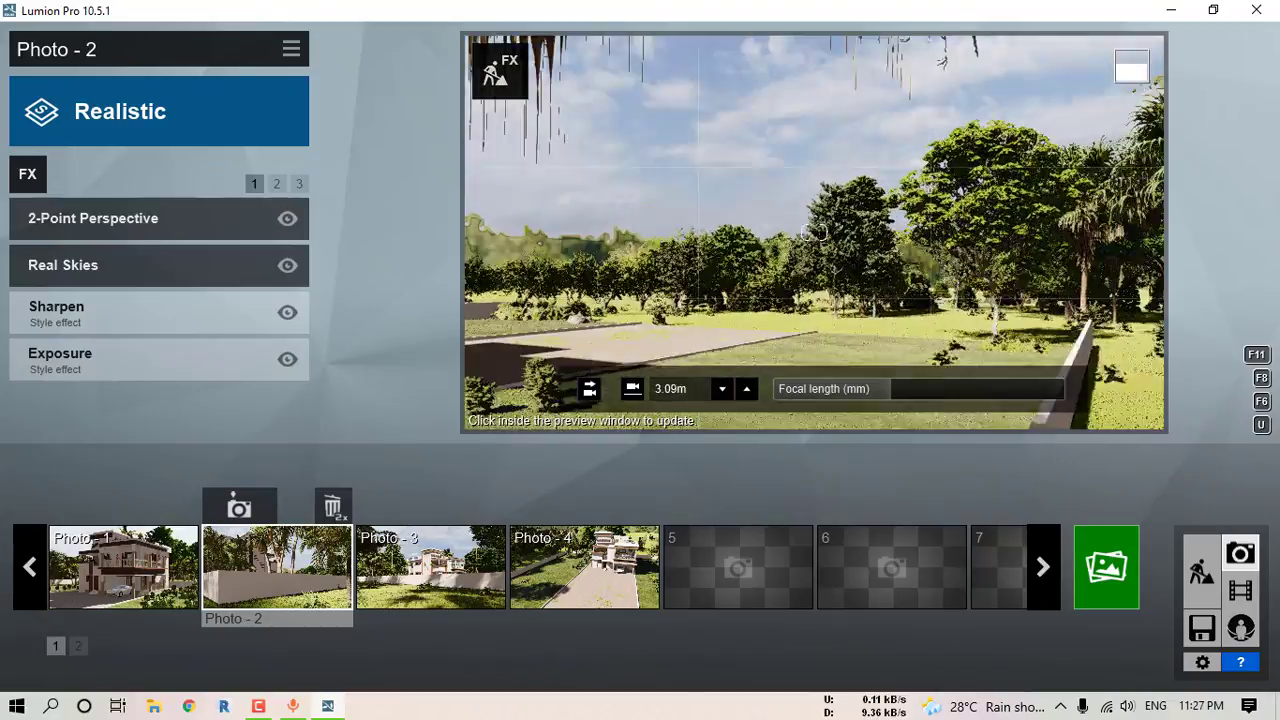
{"action": "right_click_drag", "start_coordinate": [814, 232], "coordinate": [550, 232]}
{"action": "key", "text": "s"}
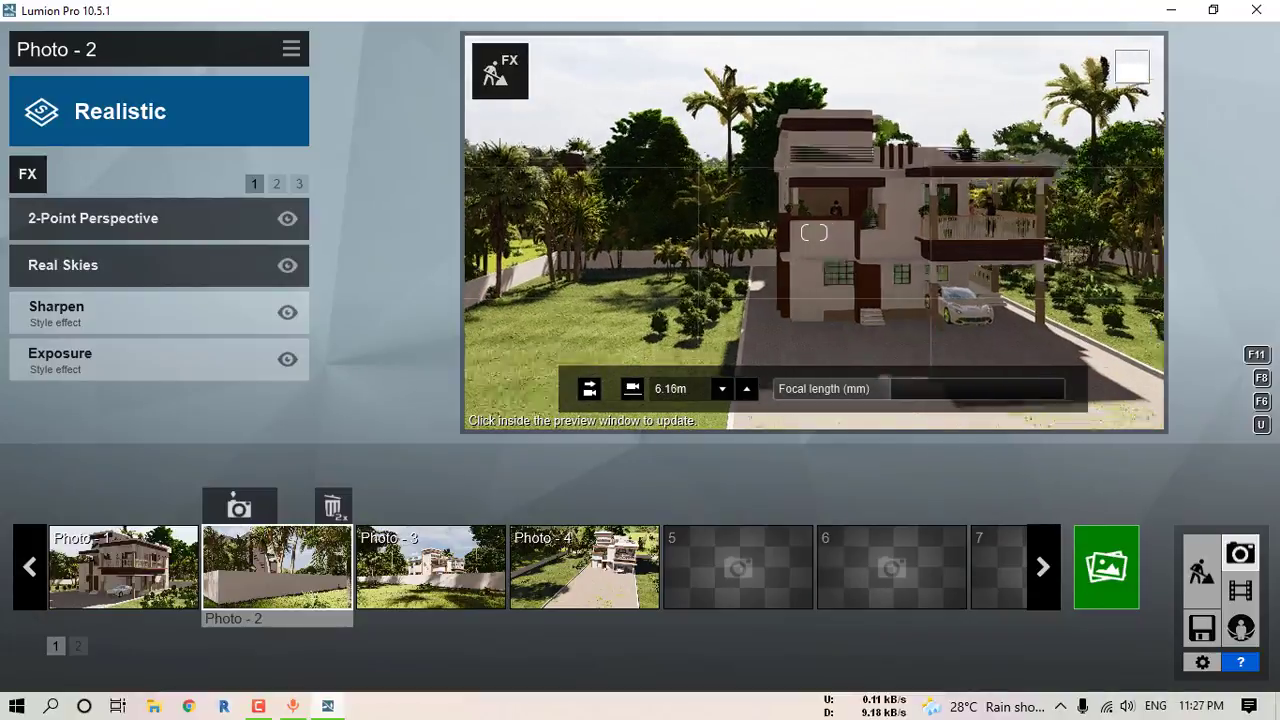
{"action": "key", "text": "w"}
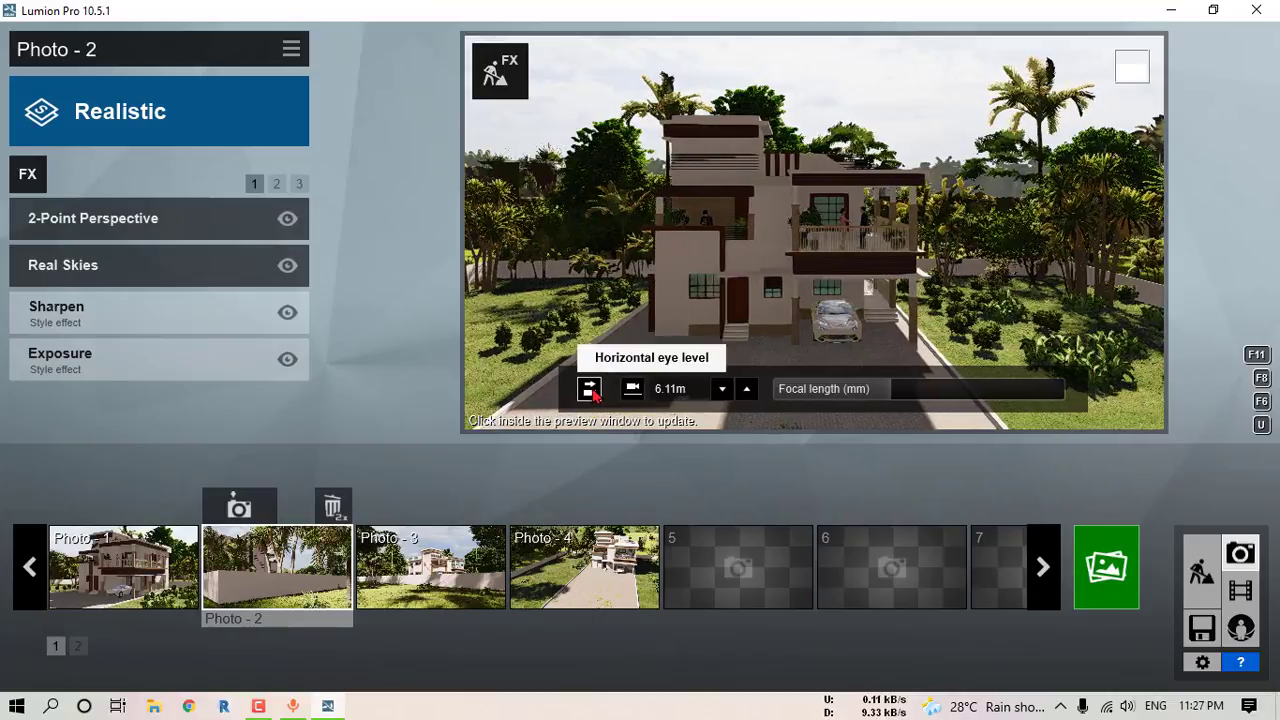
{"action": "left_click", "coordinate": [598, 388]}
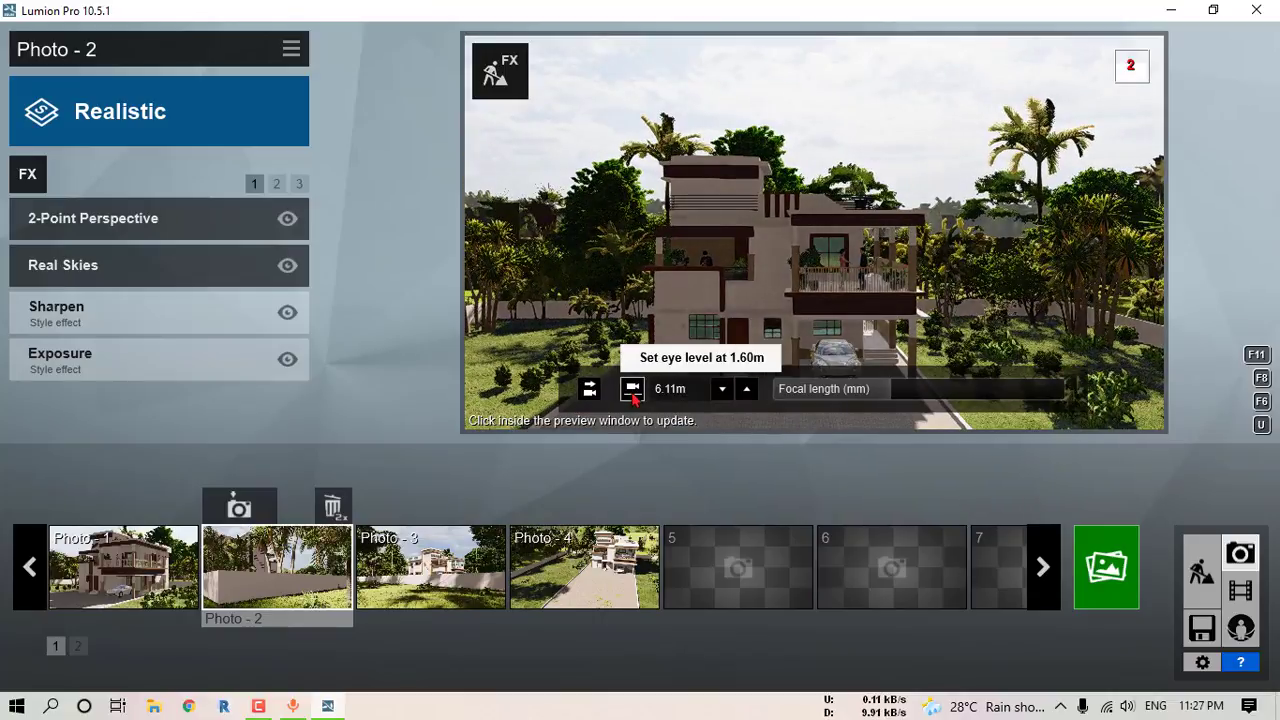
{"action": "left_click", "coordinate": [633, 389]}
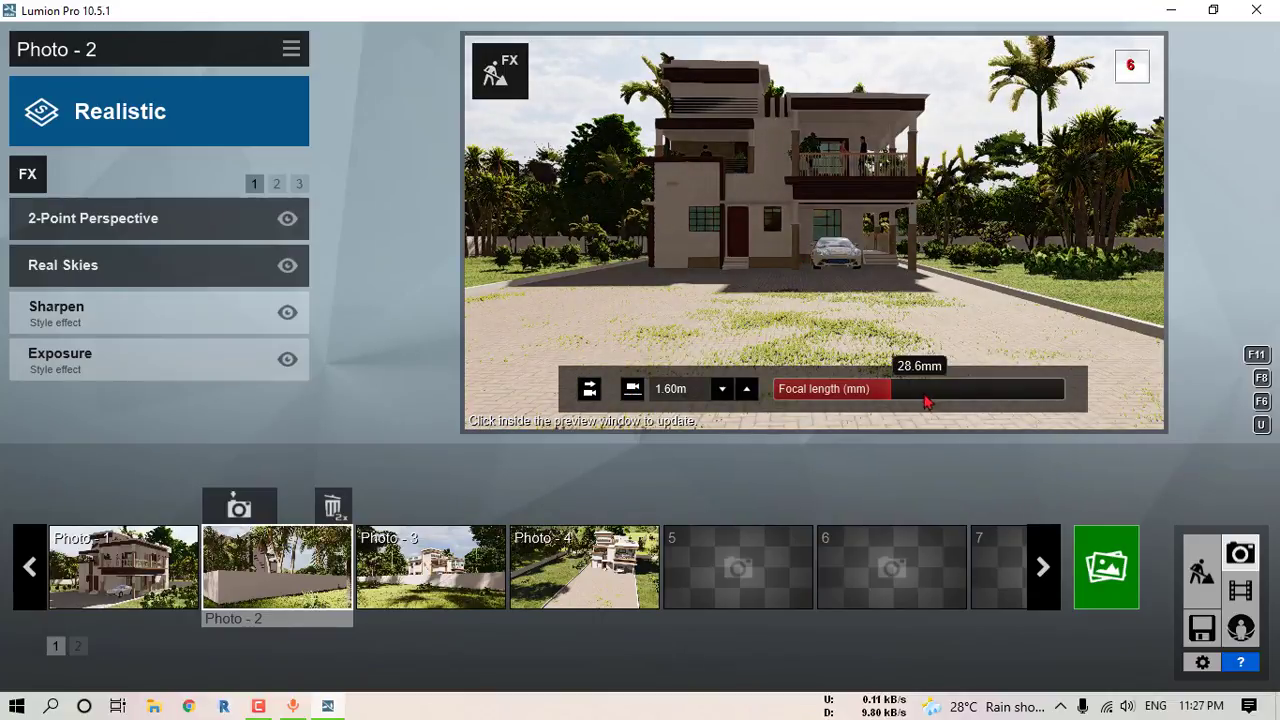
Step: Increase Photo 2's focal length, frame the front facade from a camera height of about 3 m, and store the camera
{"action": "left_click_drag", "start_coordinate": [898, 398], "coordinate": [906, 391]}
{"action": "key", "text": "q"}
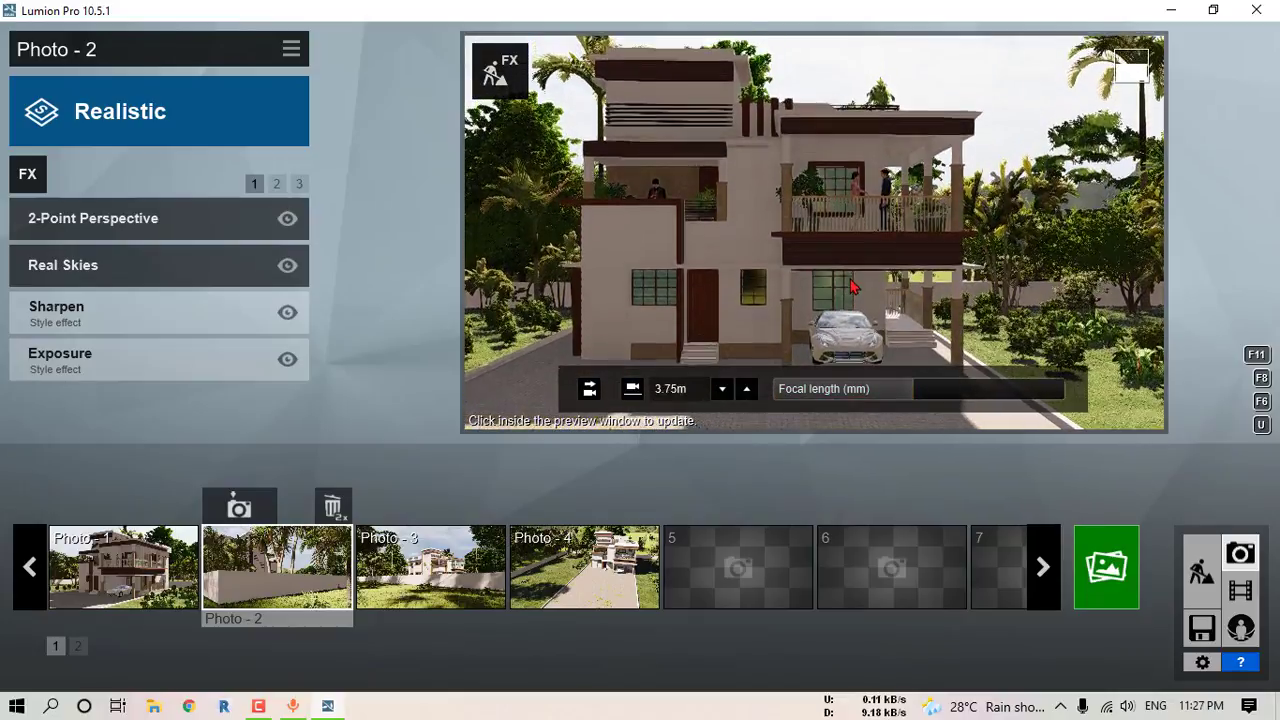
{"action": "key", "text": "s"}
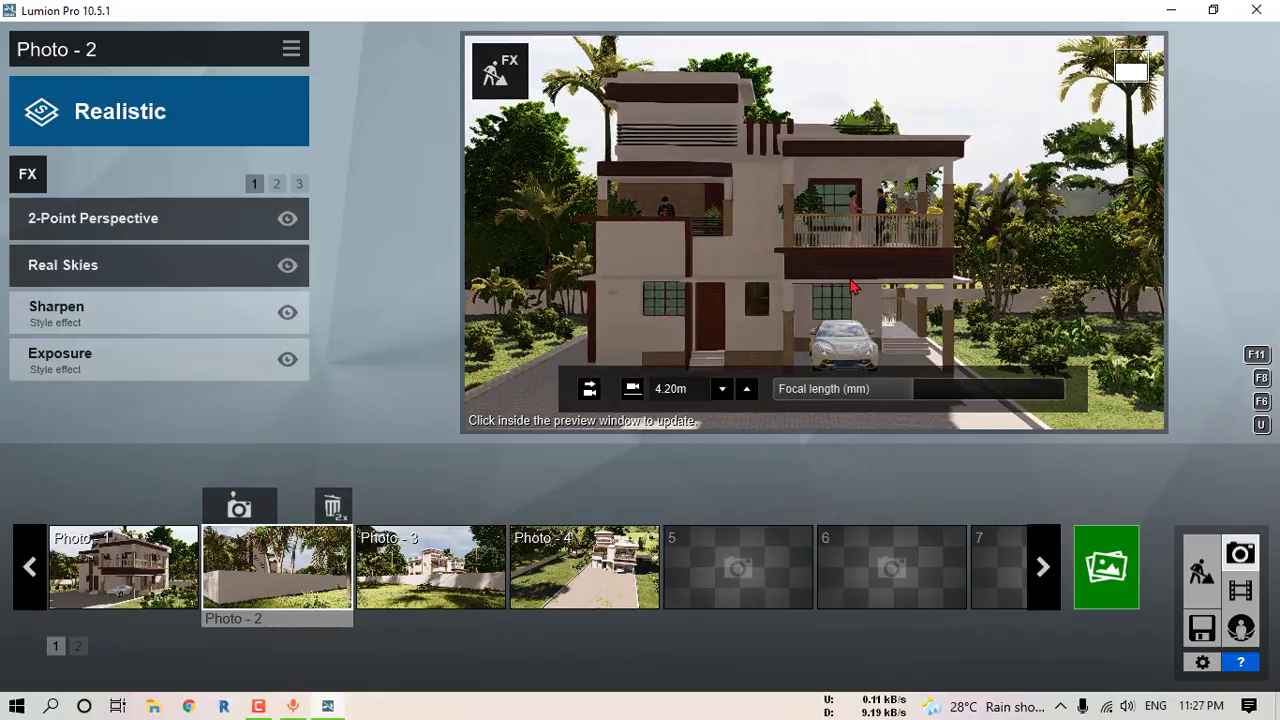
{"action": "key", "text": "s"}
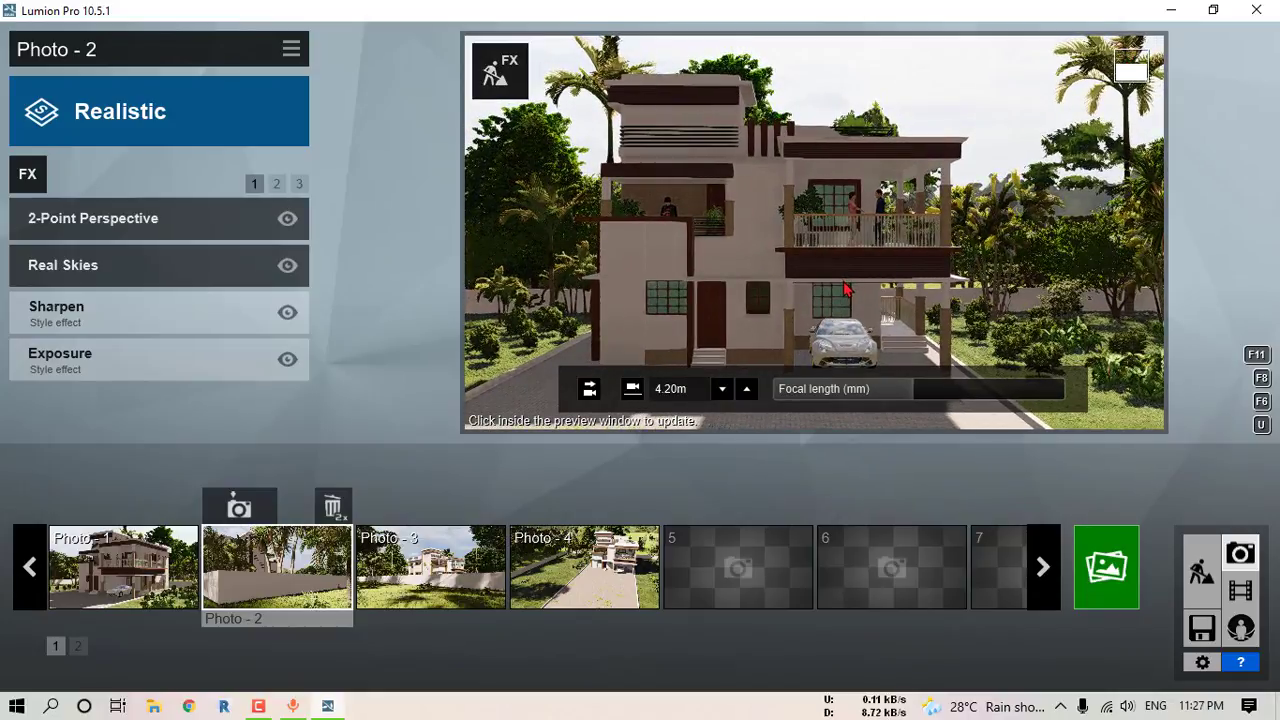
{"action": "key", "text": "a"}
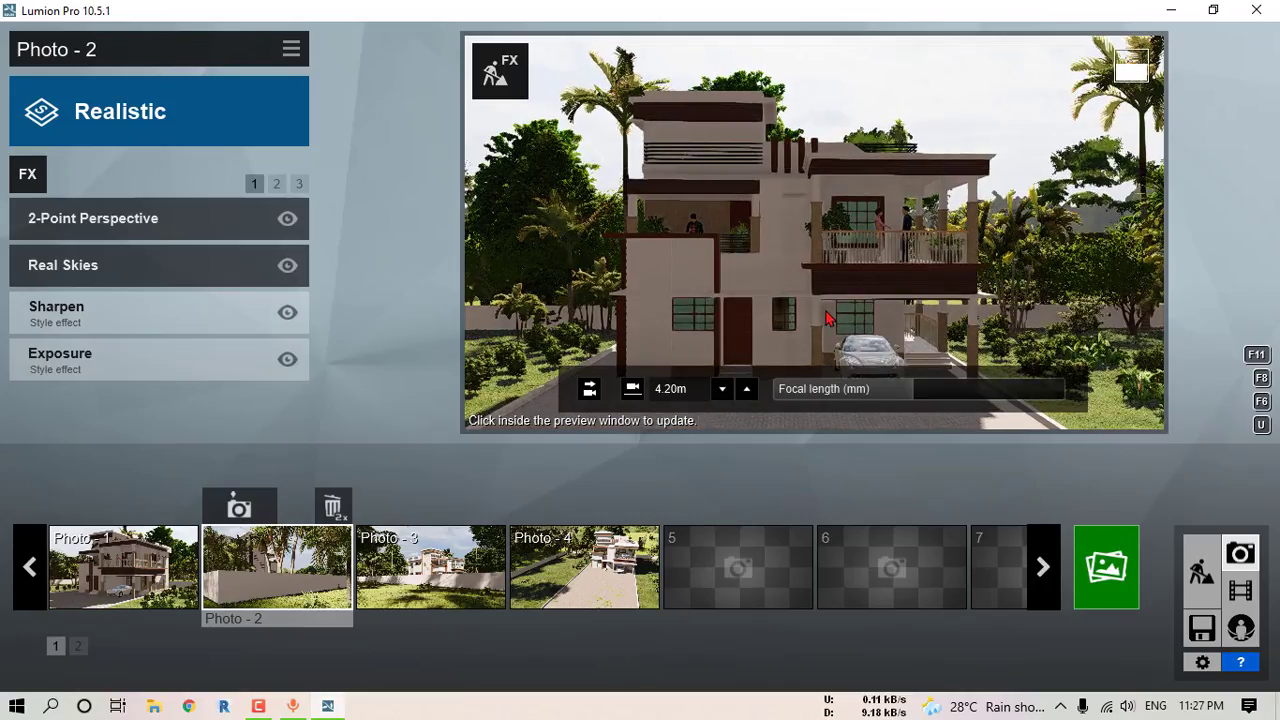
{"action": "key", "text": "e"}
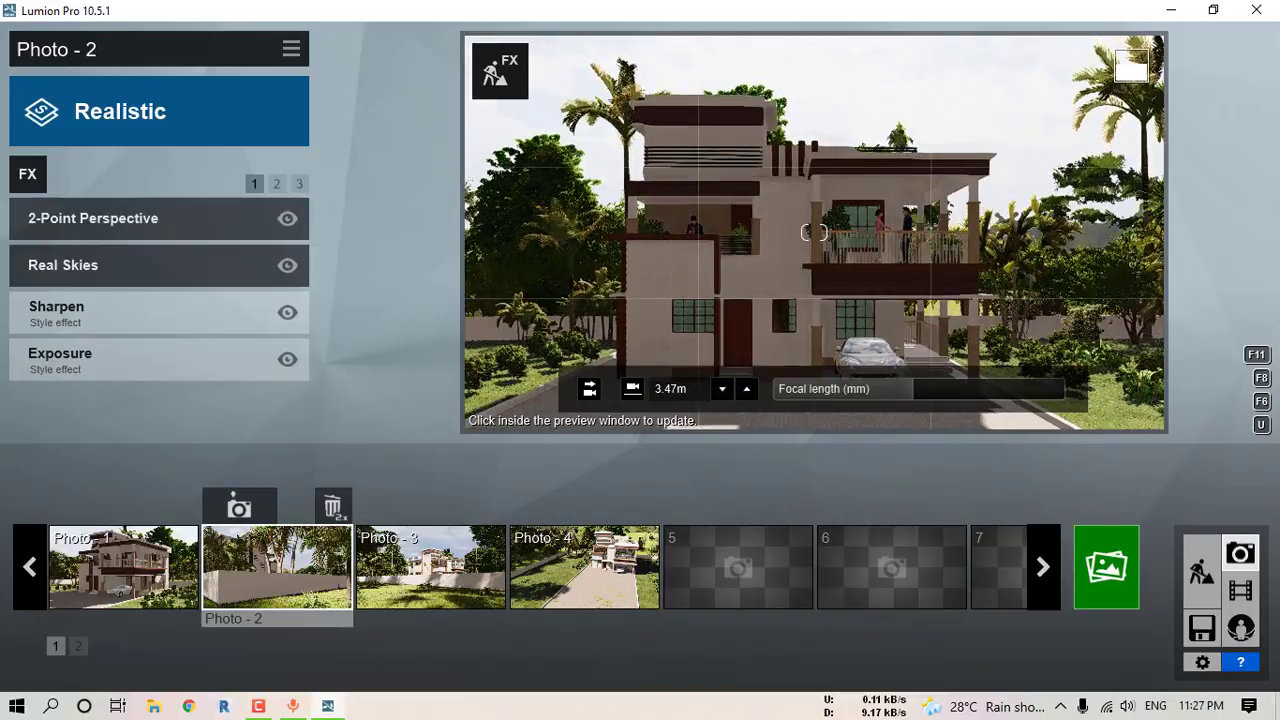
{"action": "key", "text": "e"}
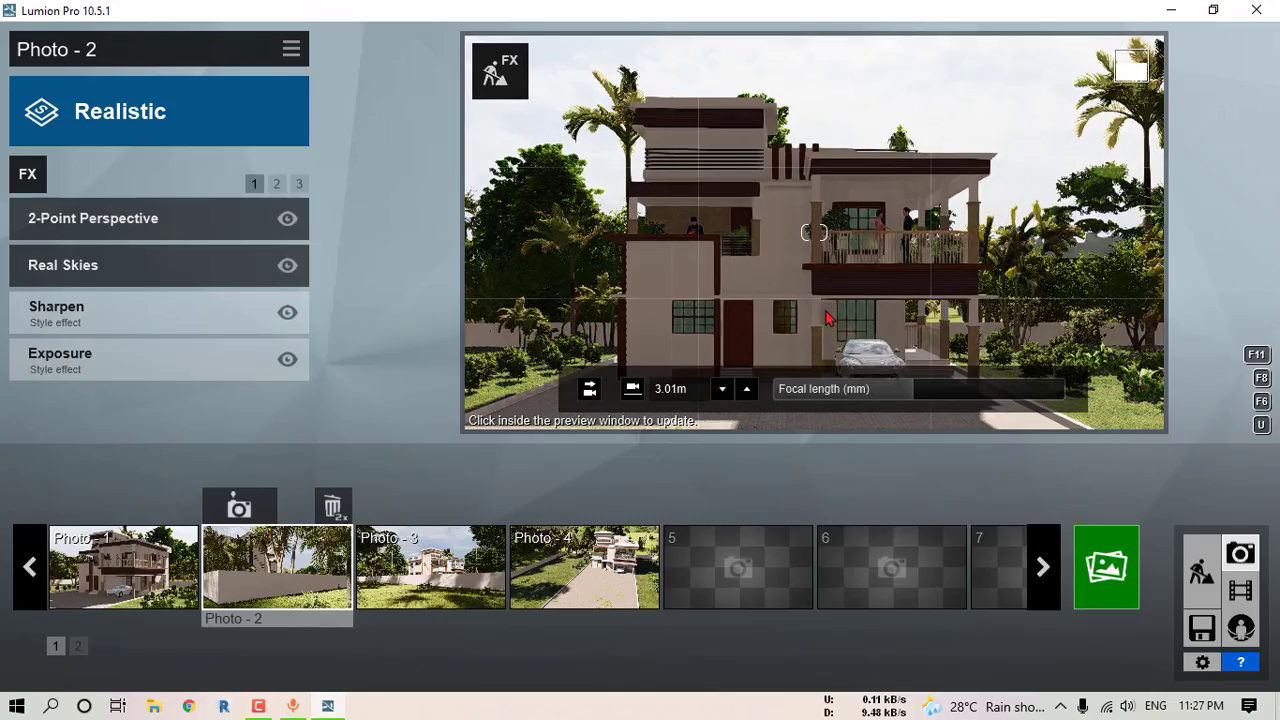
{"action": "left_click", "coordinate": [239, 507]}
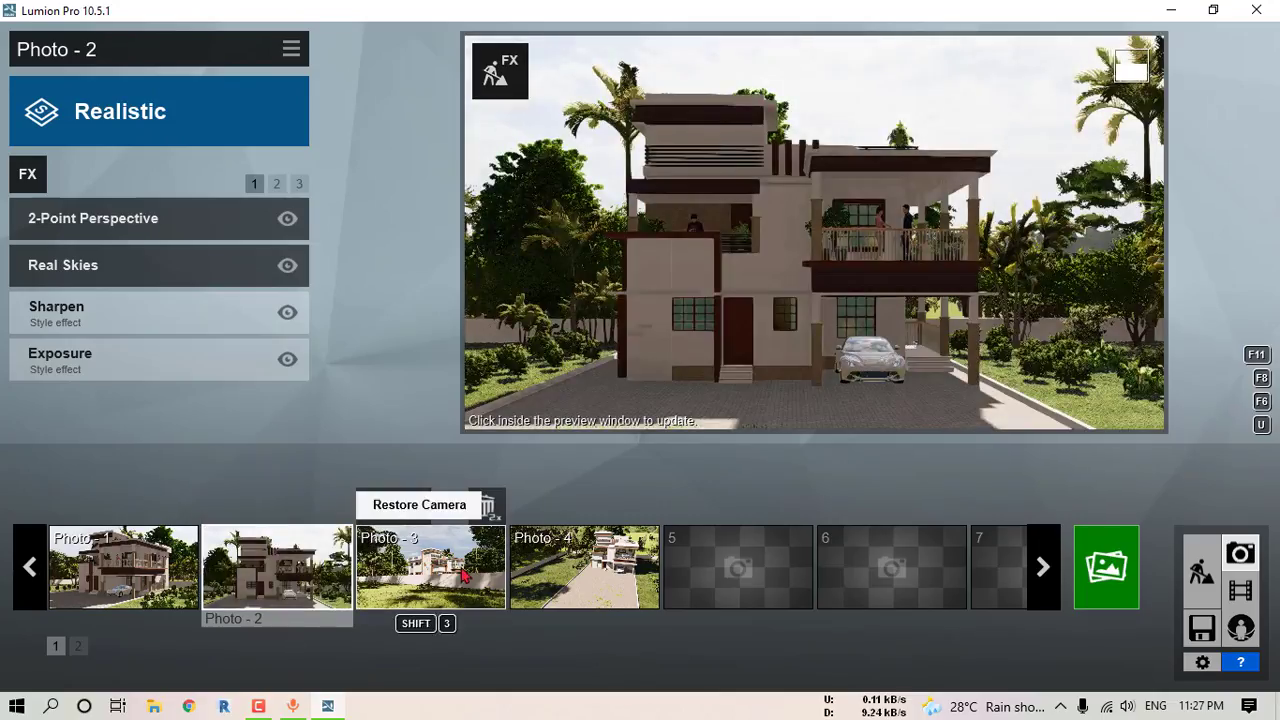
Step: Reframe Photo 3 on the house's side corner with a focal length of about 41.6 mm and camera height of about 3.09 m, and store it
{"action": "key", "text": "w"}
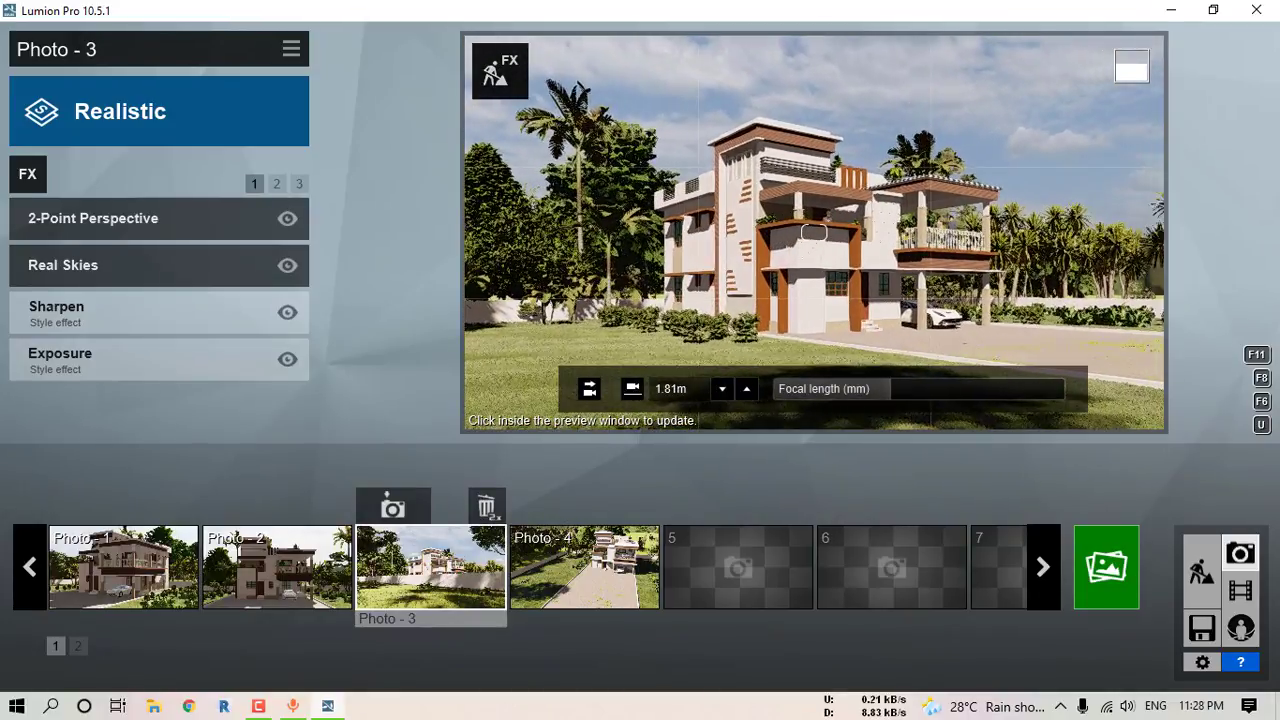
{"action": "left_click", "coordinate": [893, 391]}
{"action": "left_click_drag", "start_coordinate": [898, 397], "coordinate": [917, 397]}
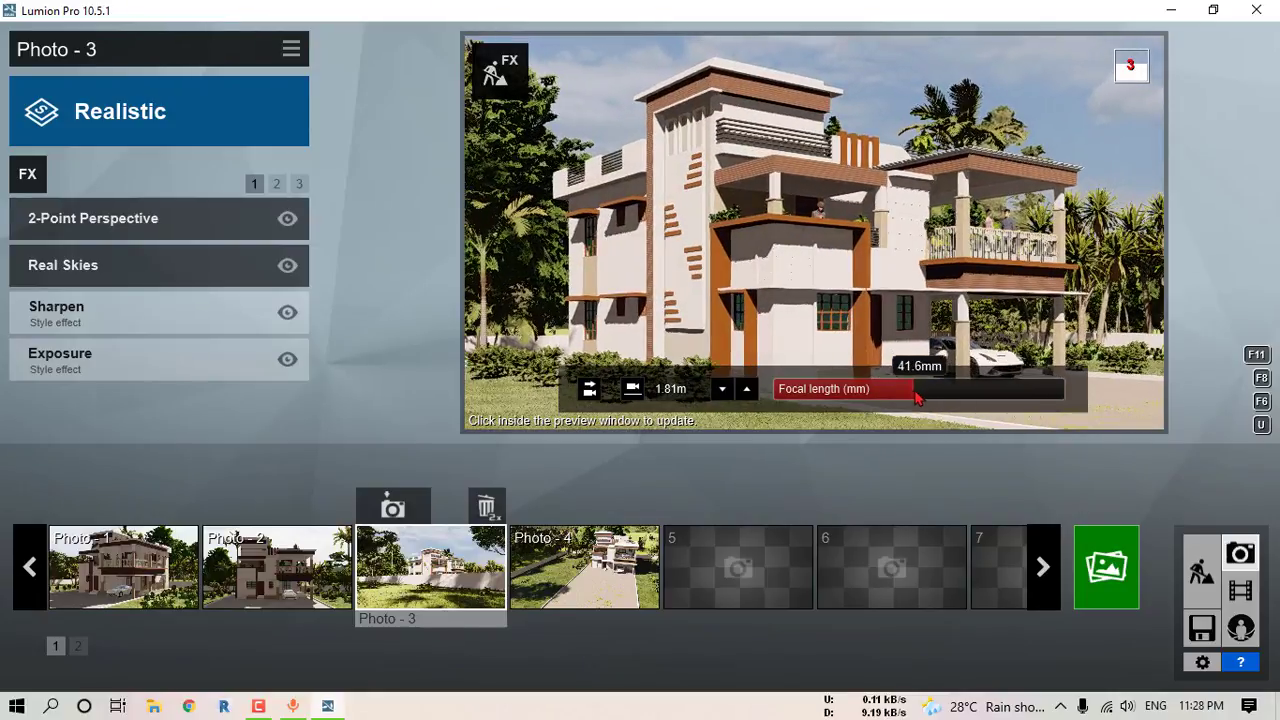
{"action": "right_click_drag", "start_coordinate": [814, 232], "coordinate": [821, 257]}
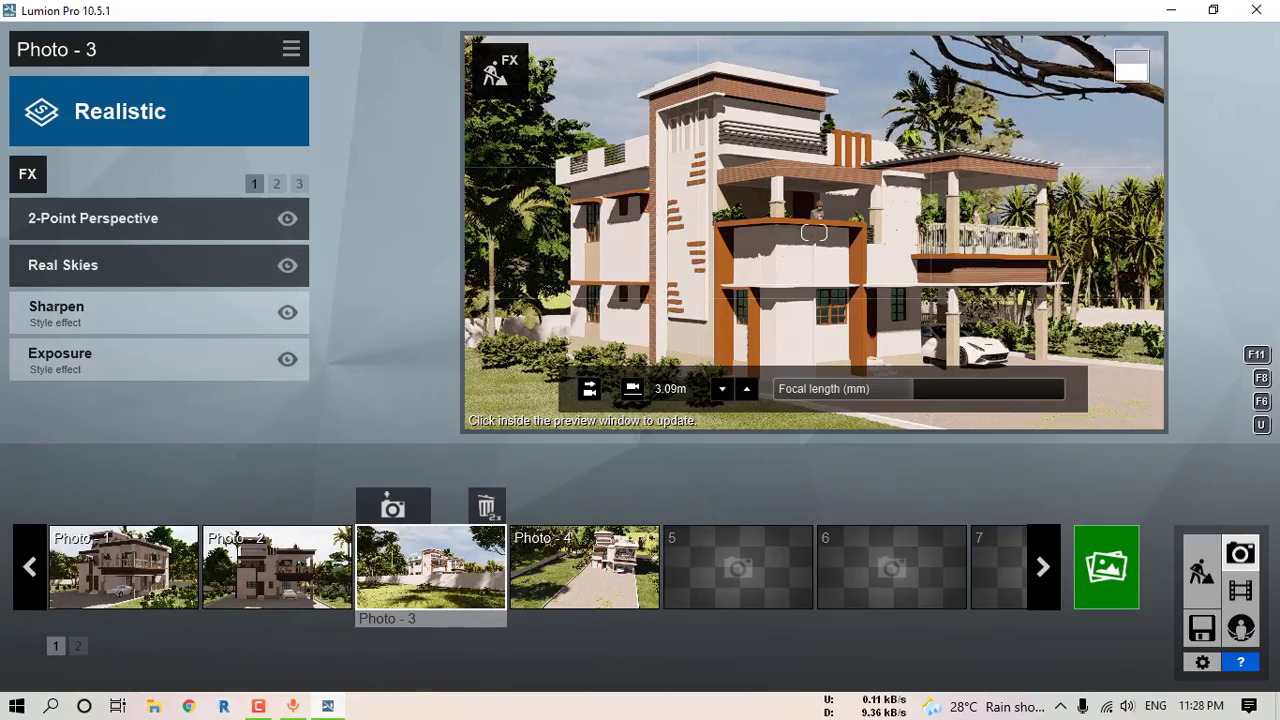
{"action": "left_click", "coordinate": [393, 507]}
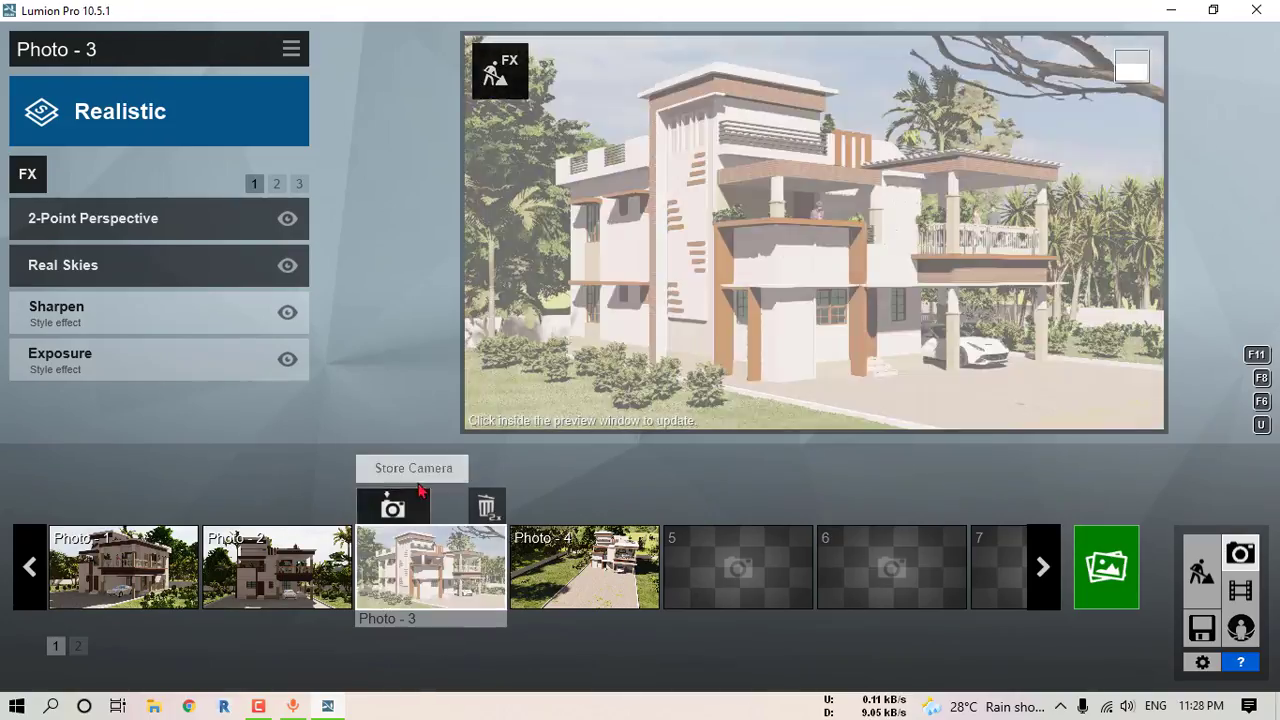
Step: Remove the elevated driveway view stored as Photo 4
{"action": "left_click", "coordinate": [645, 514]}
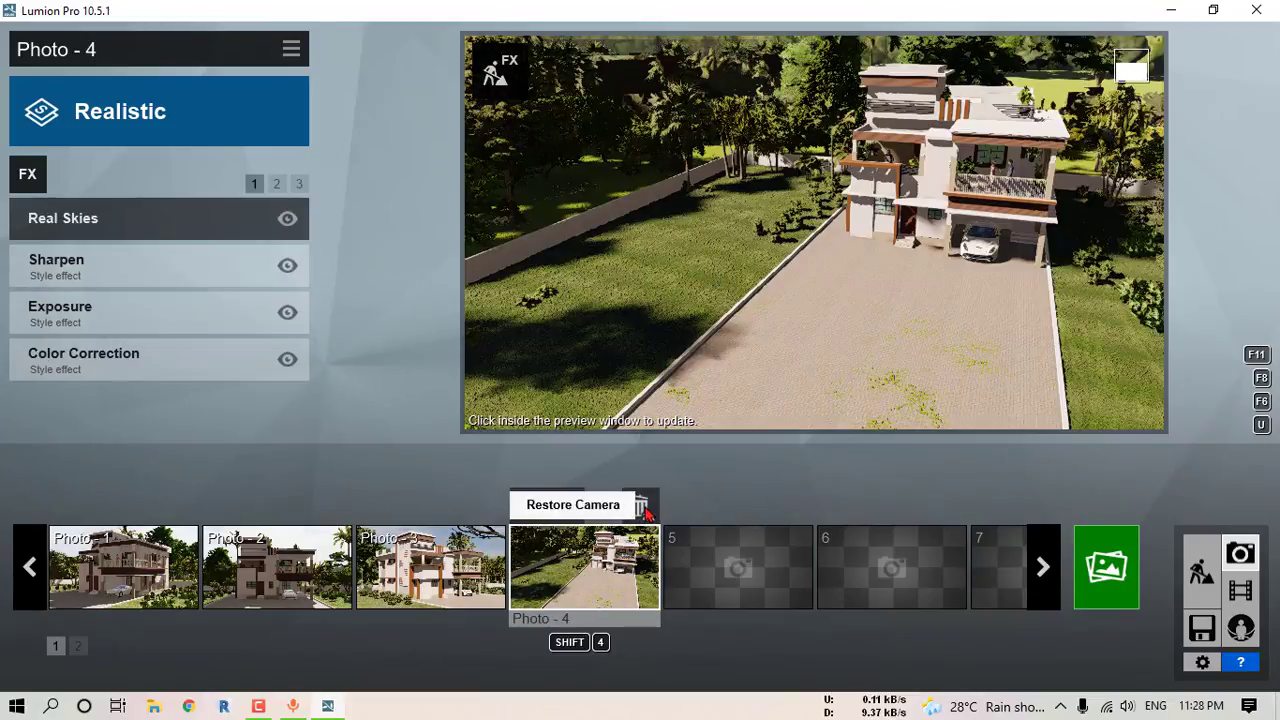
{"action": "left_click", "coordinate": [643, 508]}
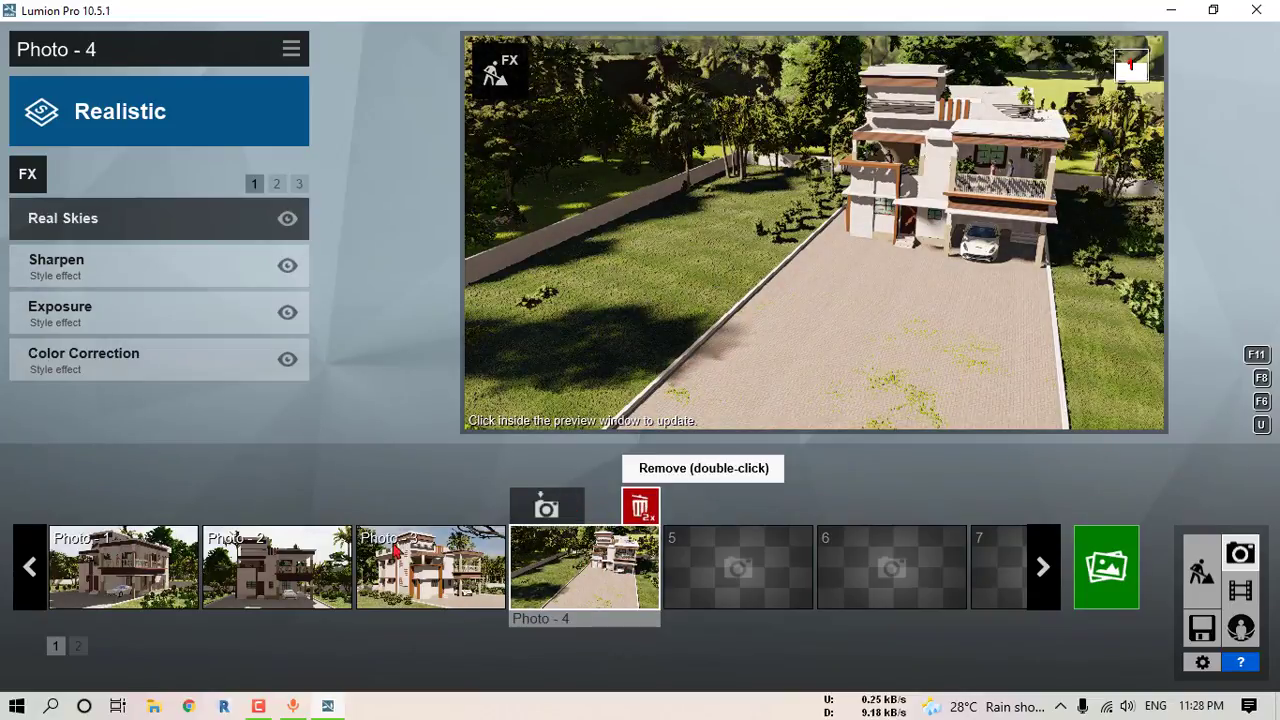
{"action": "double_click", "coordinate": [641, 507]}
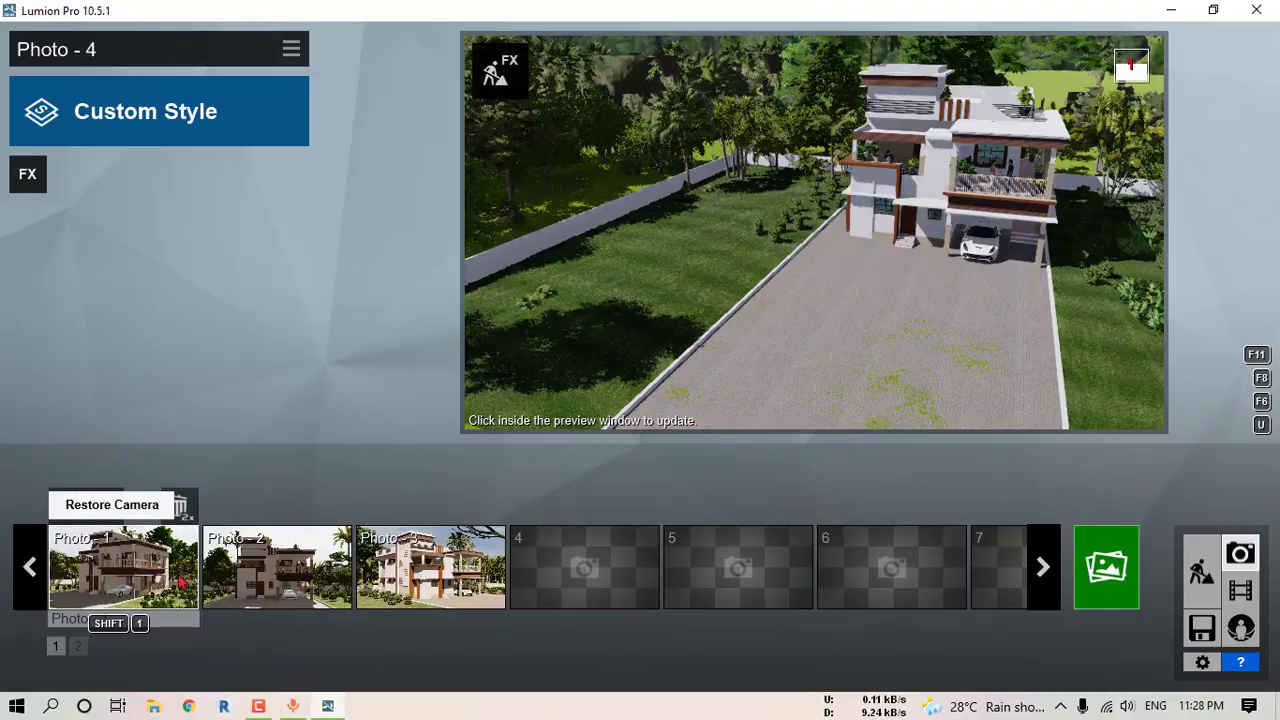
Step: Set the Real Skies heading of Photo 1 to about 127.4° so the sun lights the house front
{"action": "left_click", "coordinate": [181, 582]}
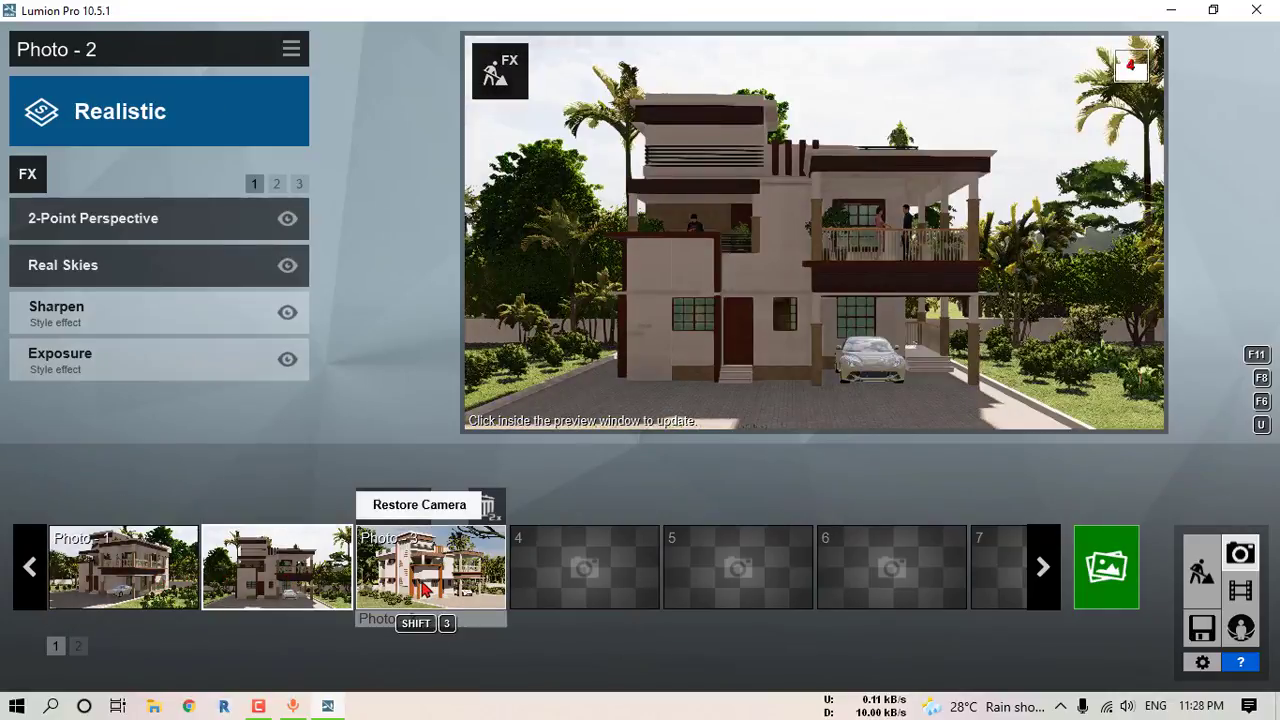
{"action": "left_click", "coordinate": [425, 590]}
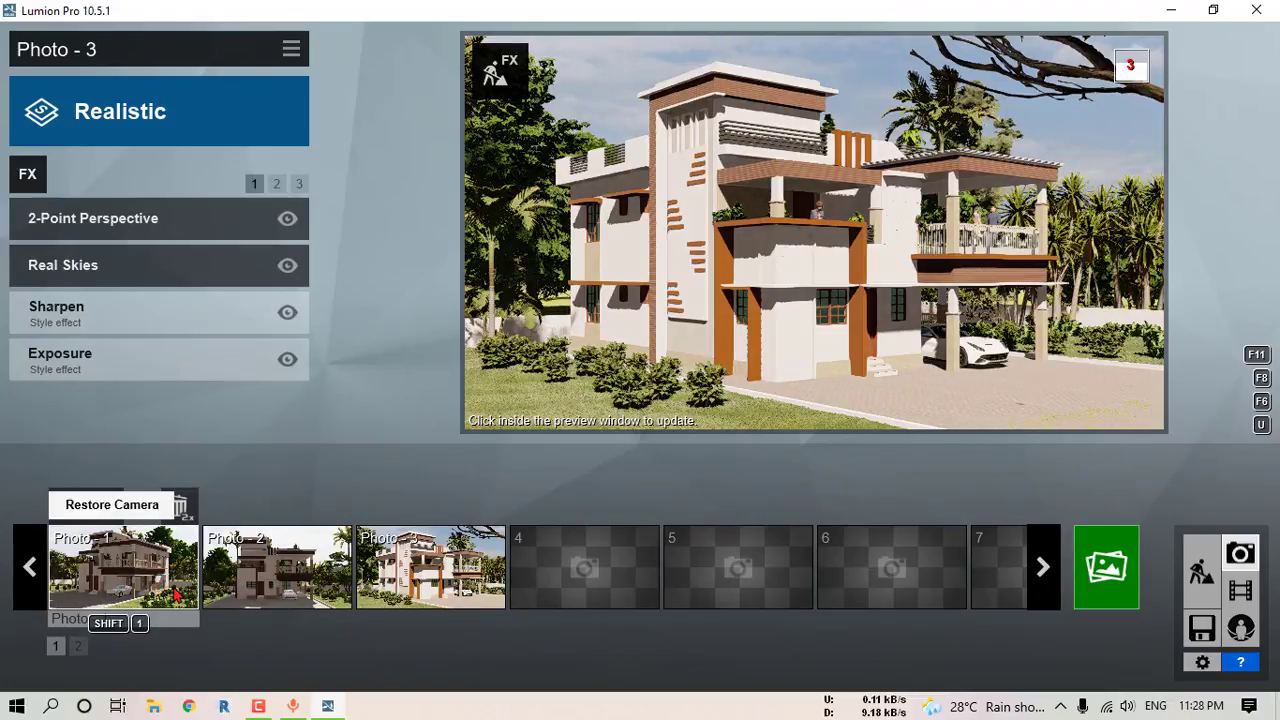
{"action": "left_click", "coordinate": [176, 596]}
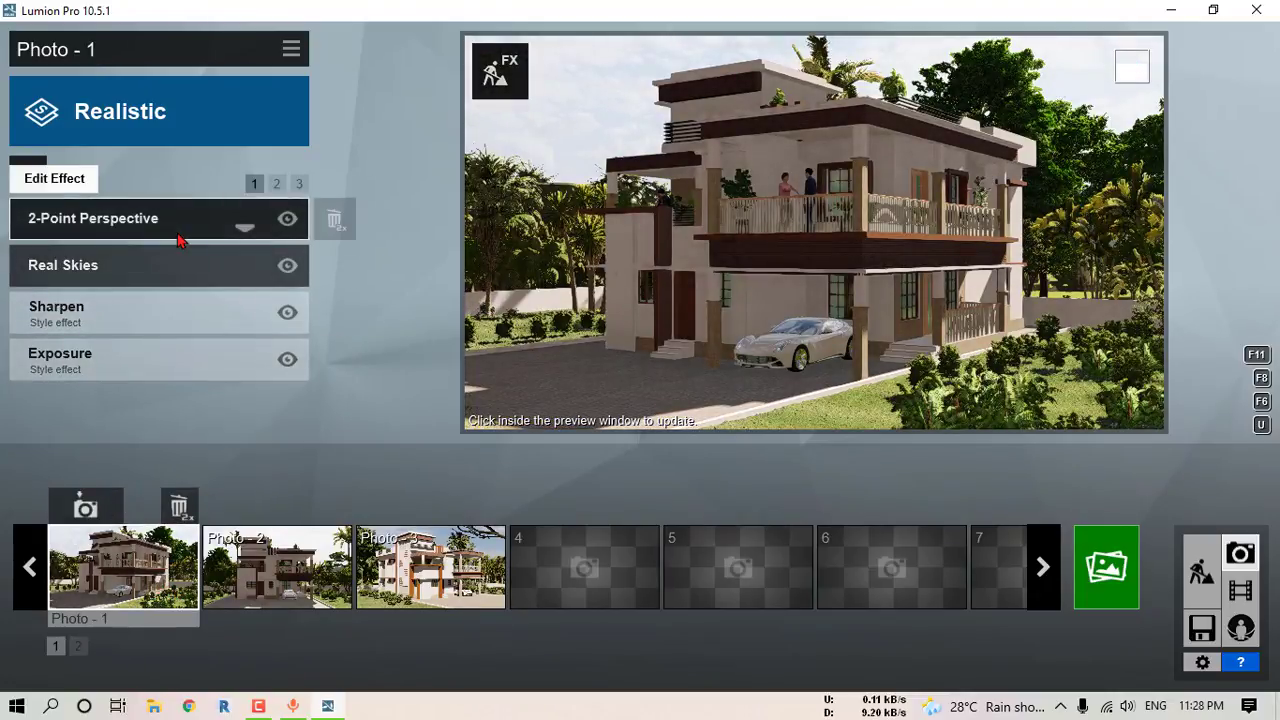
{"action": "left_click", "coordinate": [177, 272]}
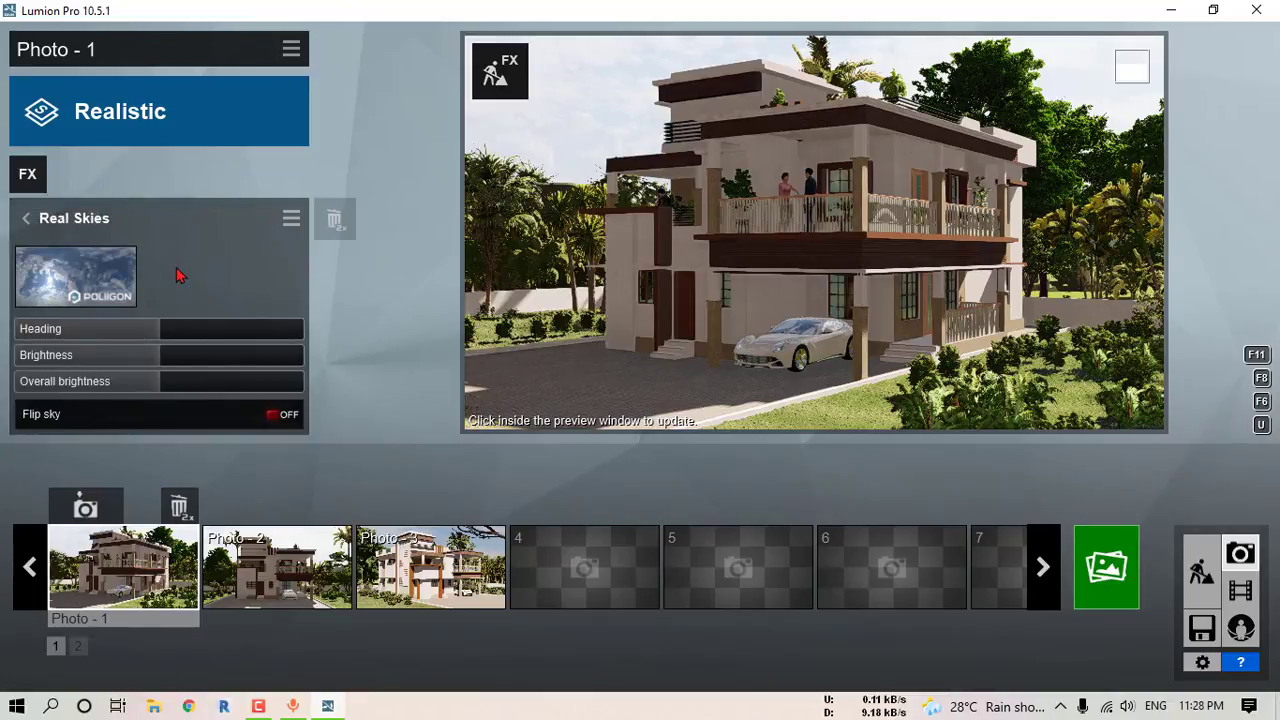
{"action": "left_click_drag", "start_coordinate": [200, 337], "coordinate": [266, 338]}
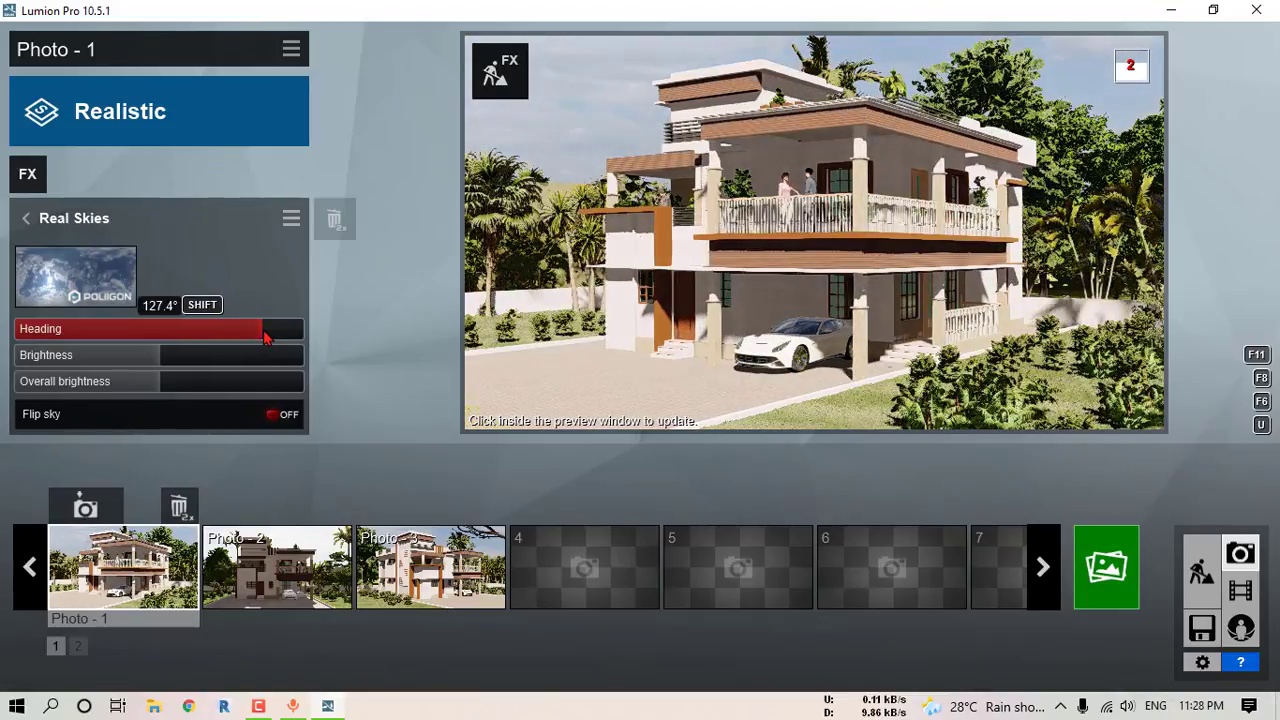
Step: Try the first Overcast sky in Photo 1's Real Skies effect and update the preview
{"action": "left_click", "coordinate": [74, 286]}
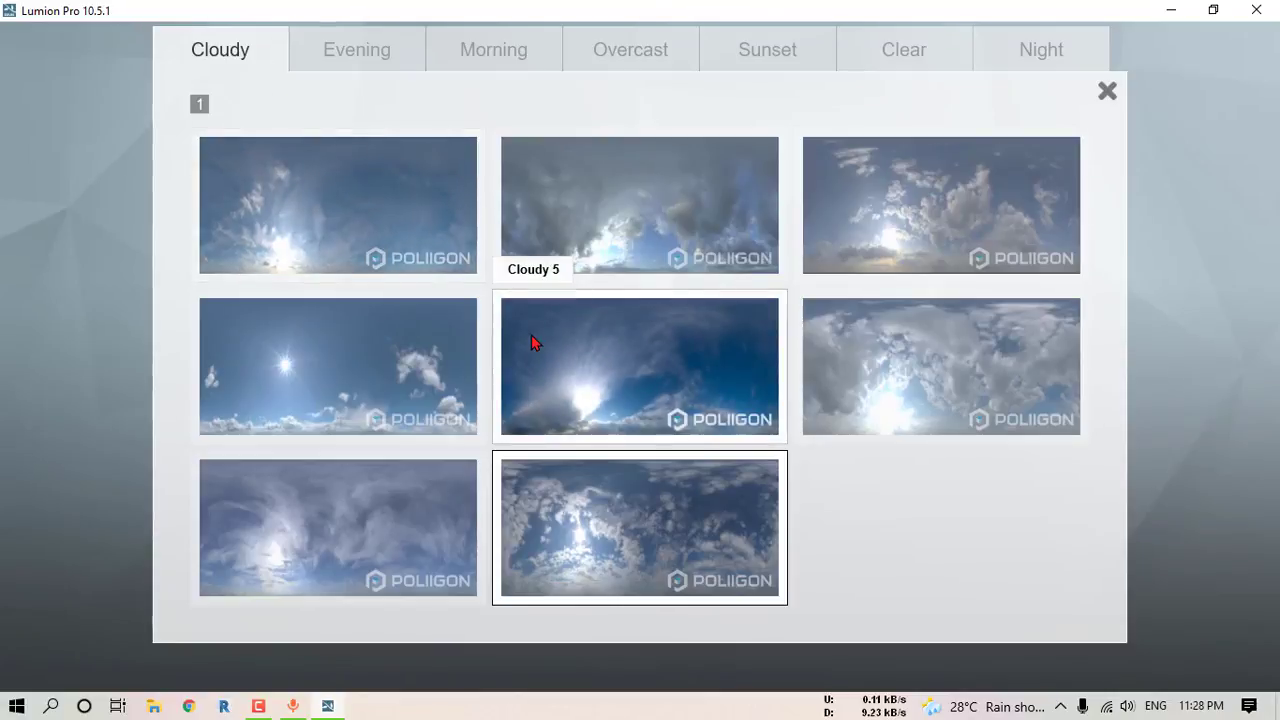
{"action": "left_click", "coordinate": [651, 49]}
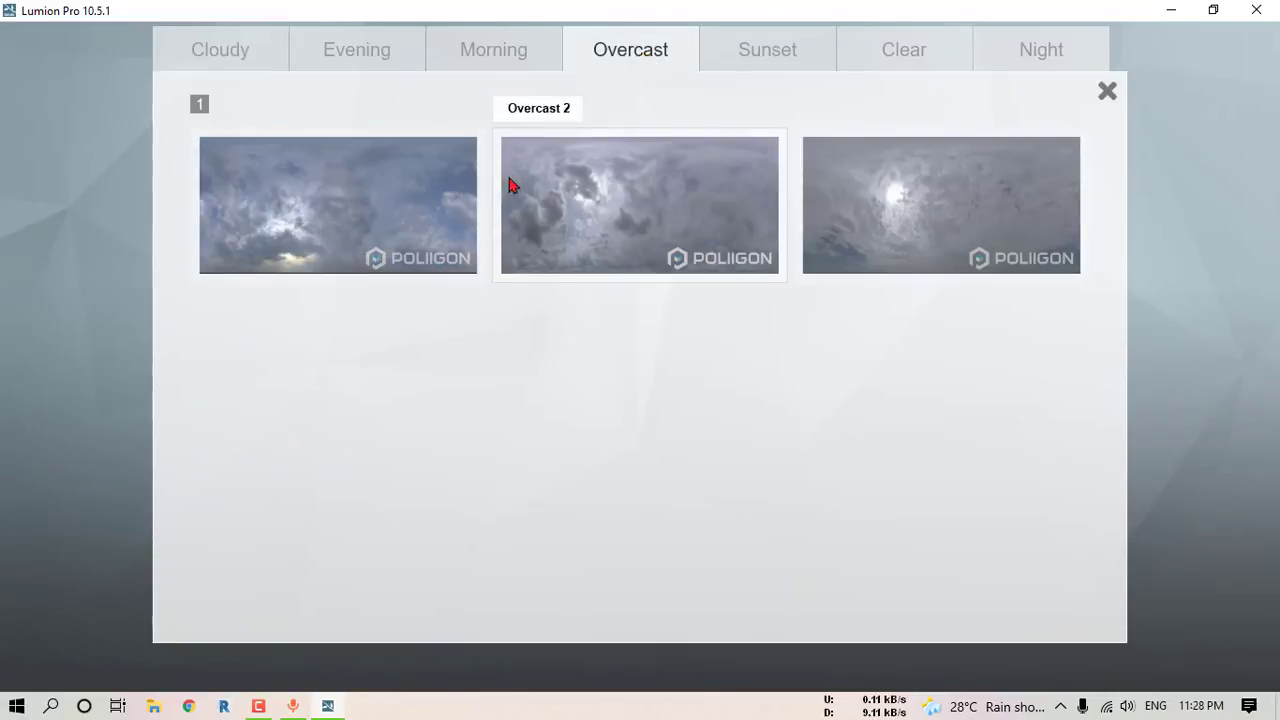
{"action": "left_click", "coordinate": [424, 241]}
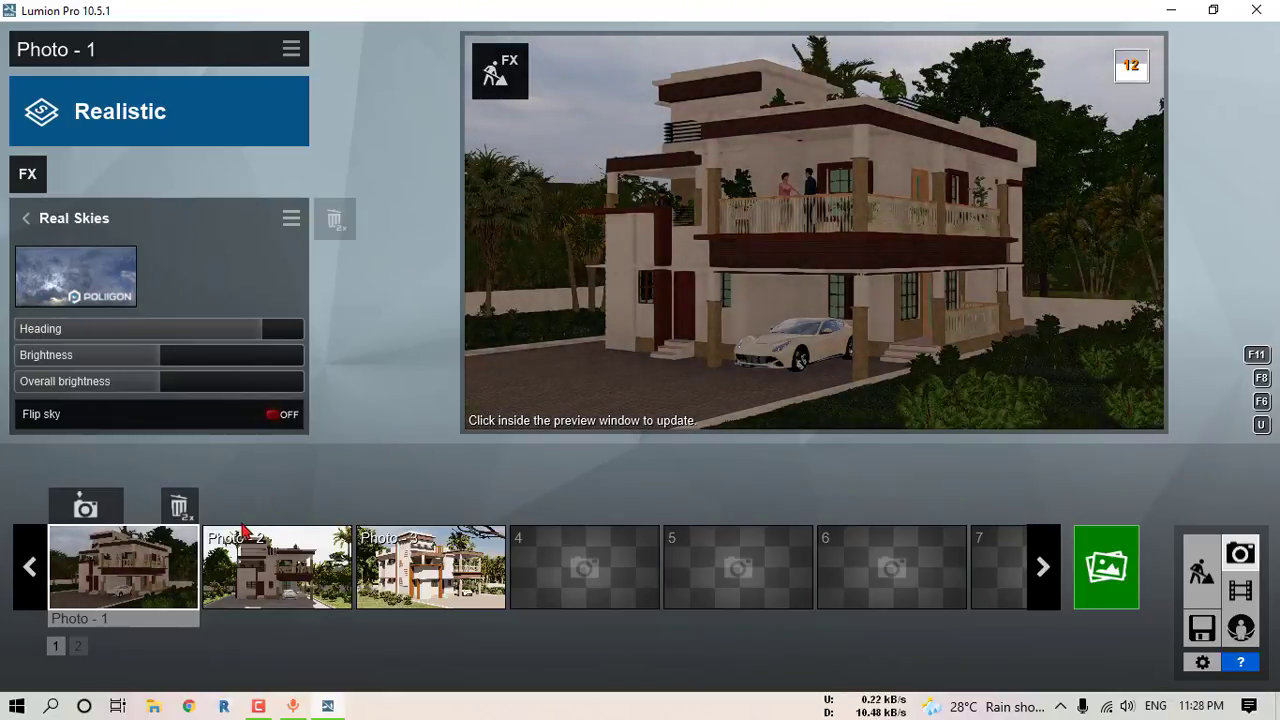
{"action": "left_click", "coordinate": [842, 256]}
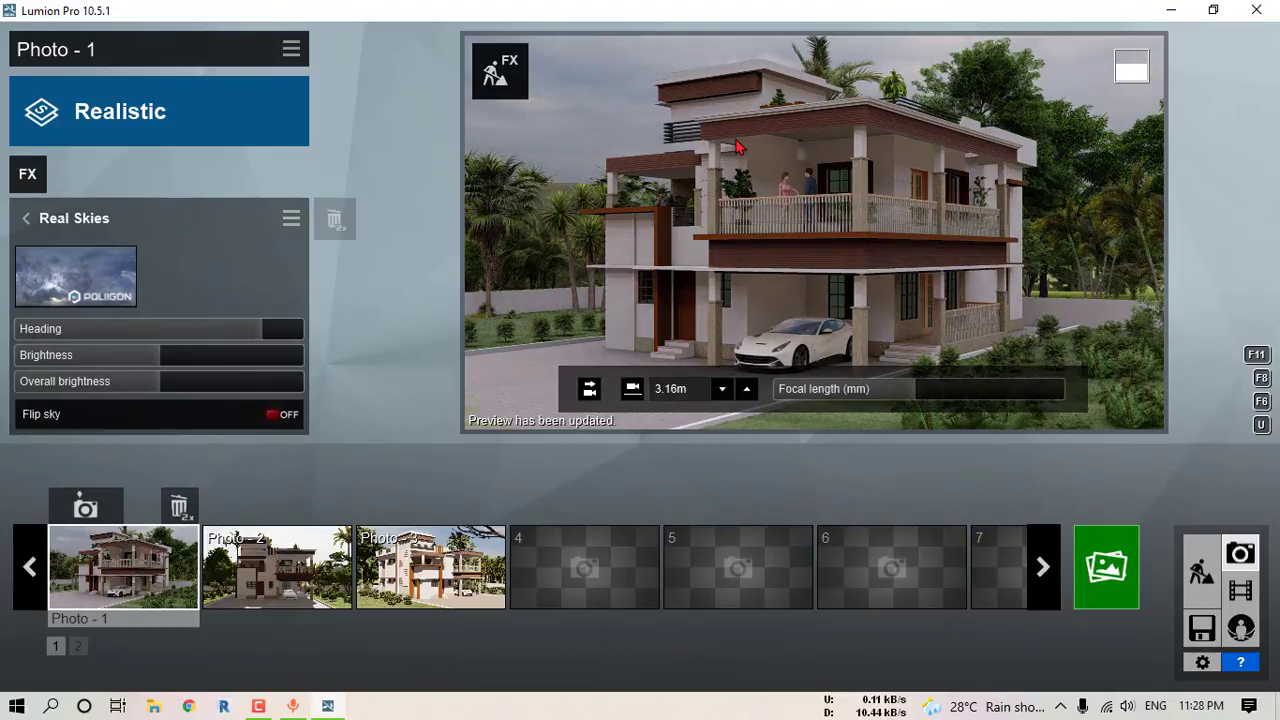
Step: Replace Photo 1's sky with one of the Morning skies in the Real Skies effect
{"action": "left_click", "coordinate": [110, 282]}
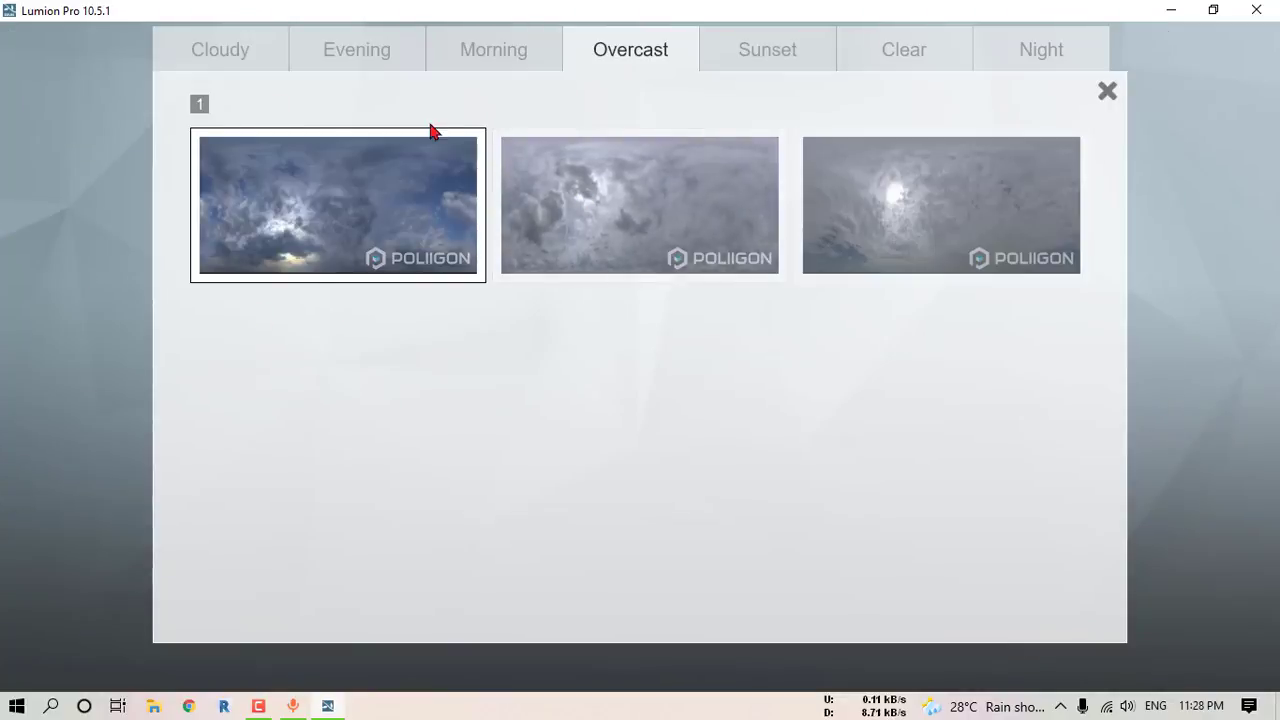
{"action": "left_click", "coordinate": [492, 51]}
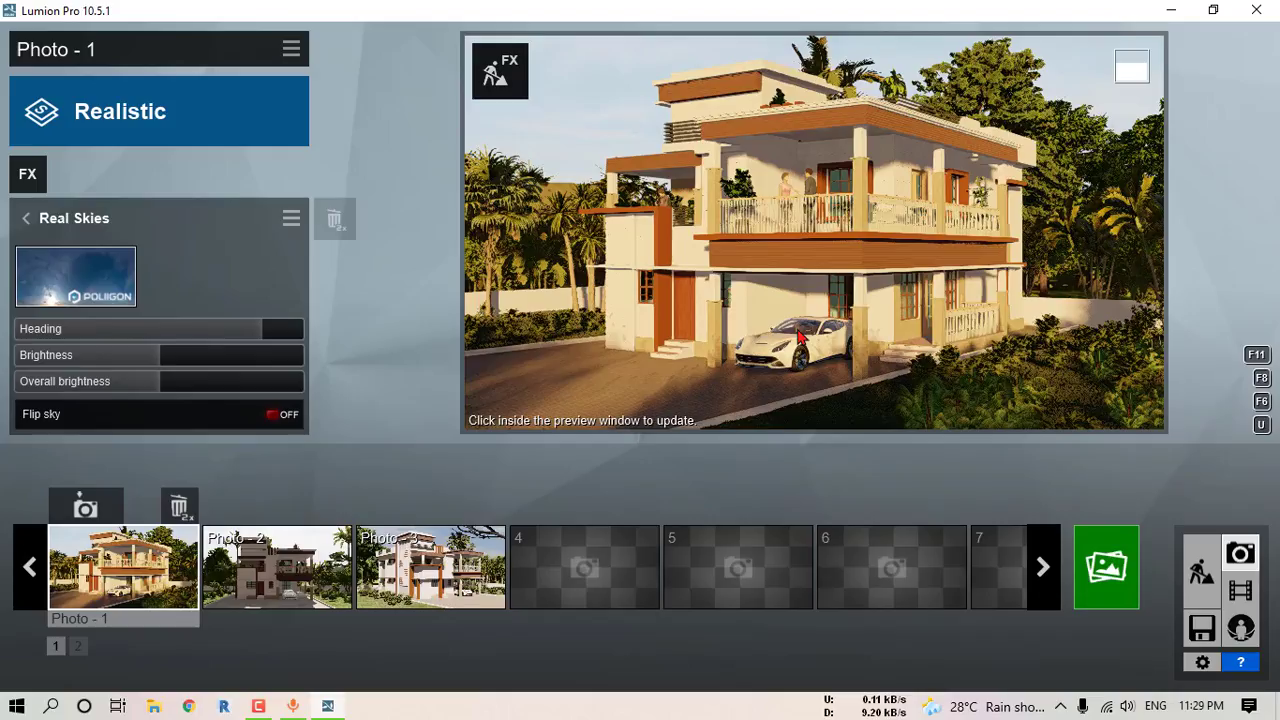
Step: Lower Photo 1's exposure slightly to about 0.5 in the Exposure effect and update the preview
{"action": "left_click", "coordinate": [868, 245]}
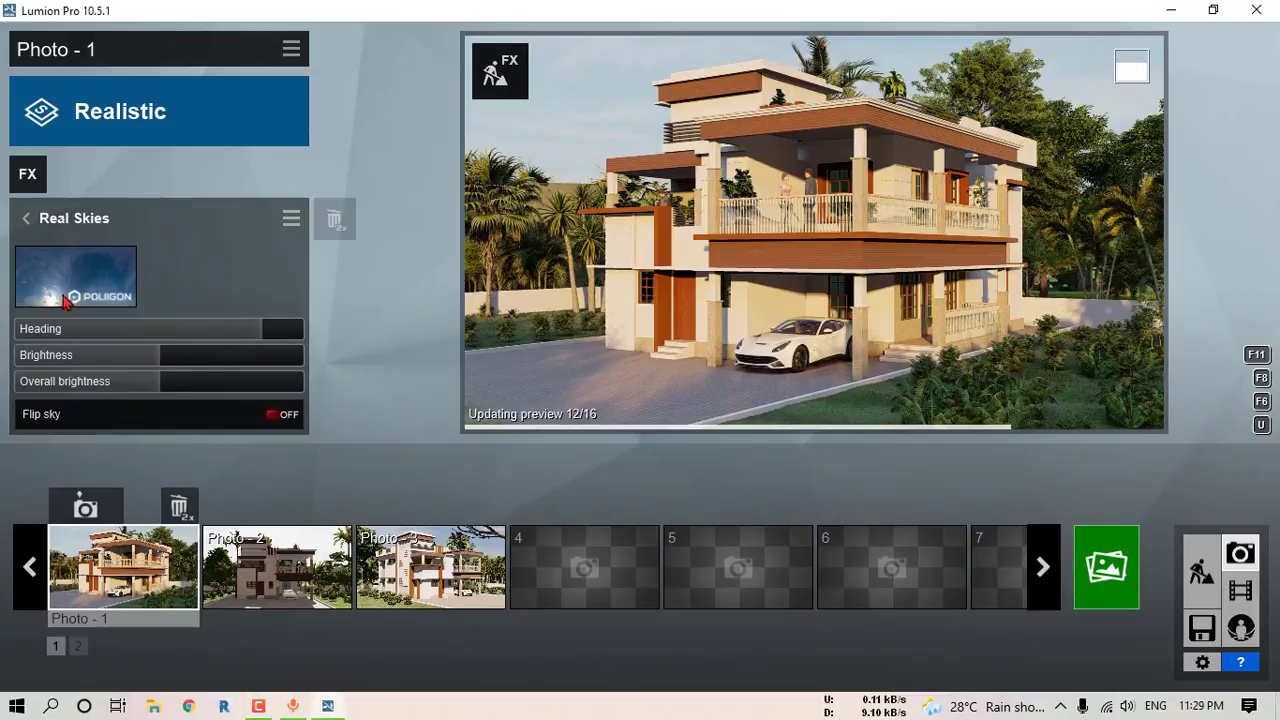
{"action": "left_click", "coordinate": [72, 219]}
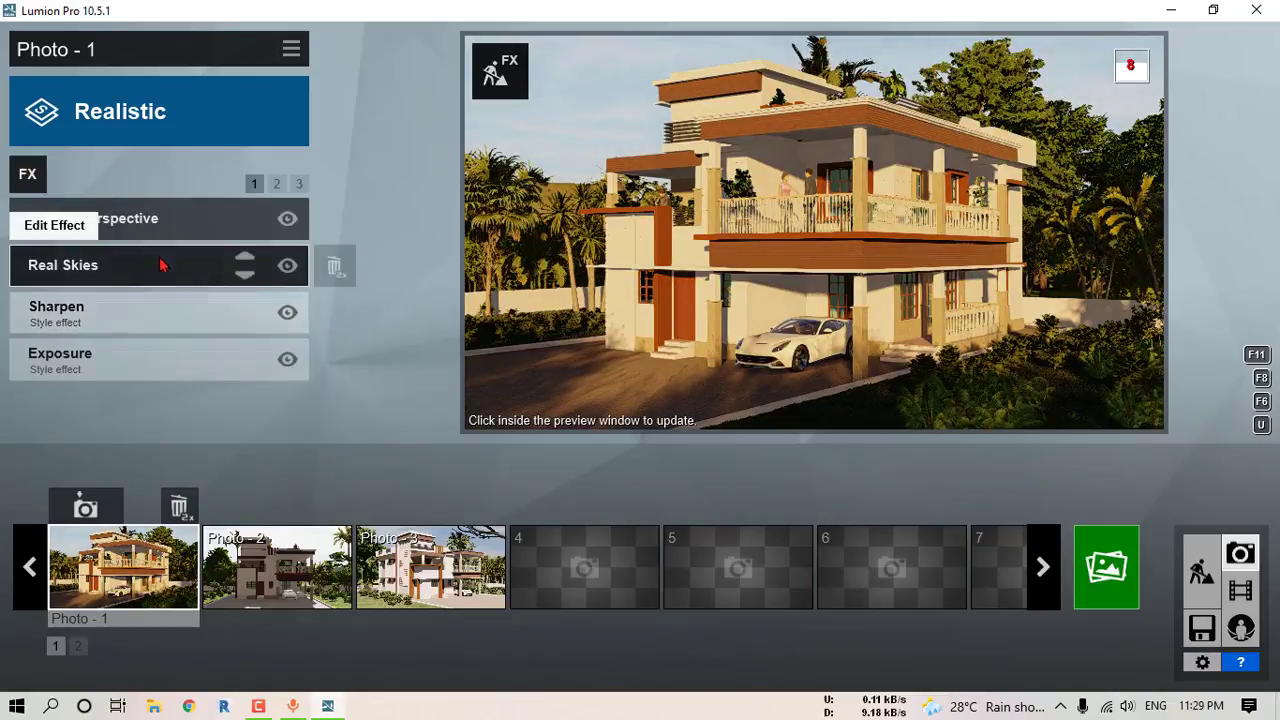
{"action": "left_click", "coordinate": [120, 312]}
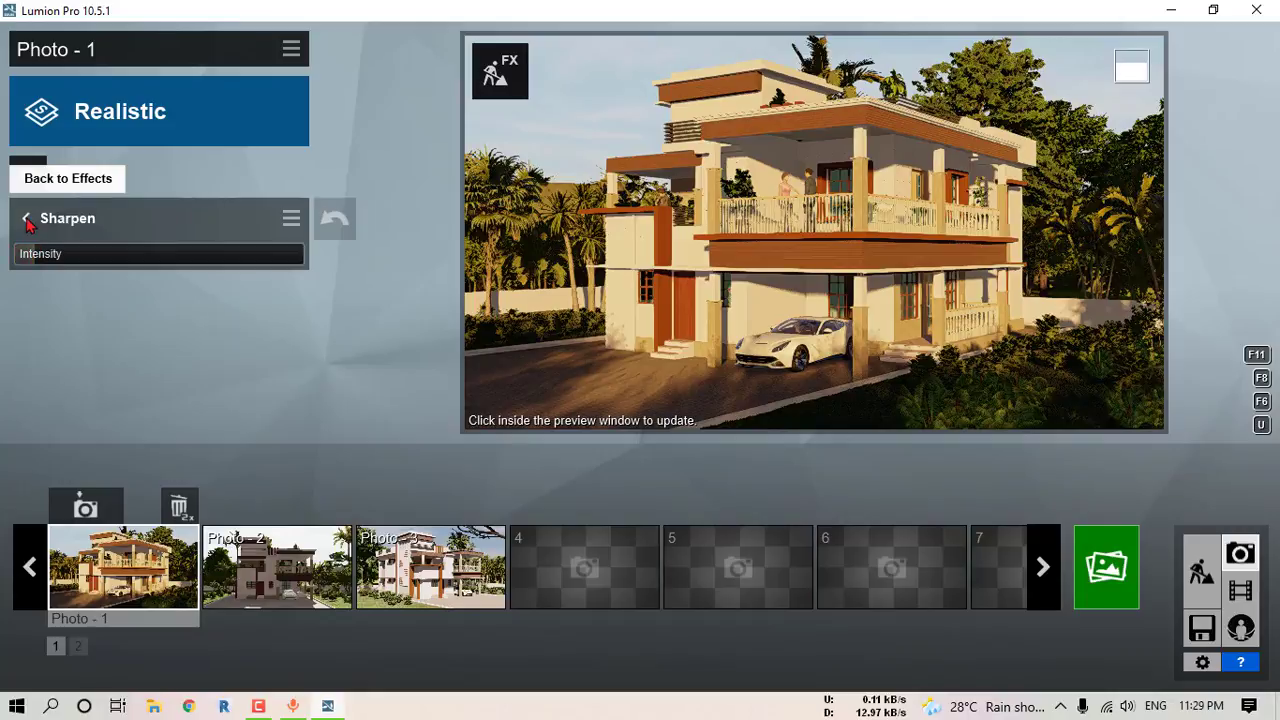
{"action": "left_click", "coordinate": [26, 218]}
{"action": "left_click", "coordinate": [104, 358]}
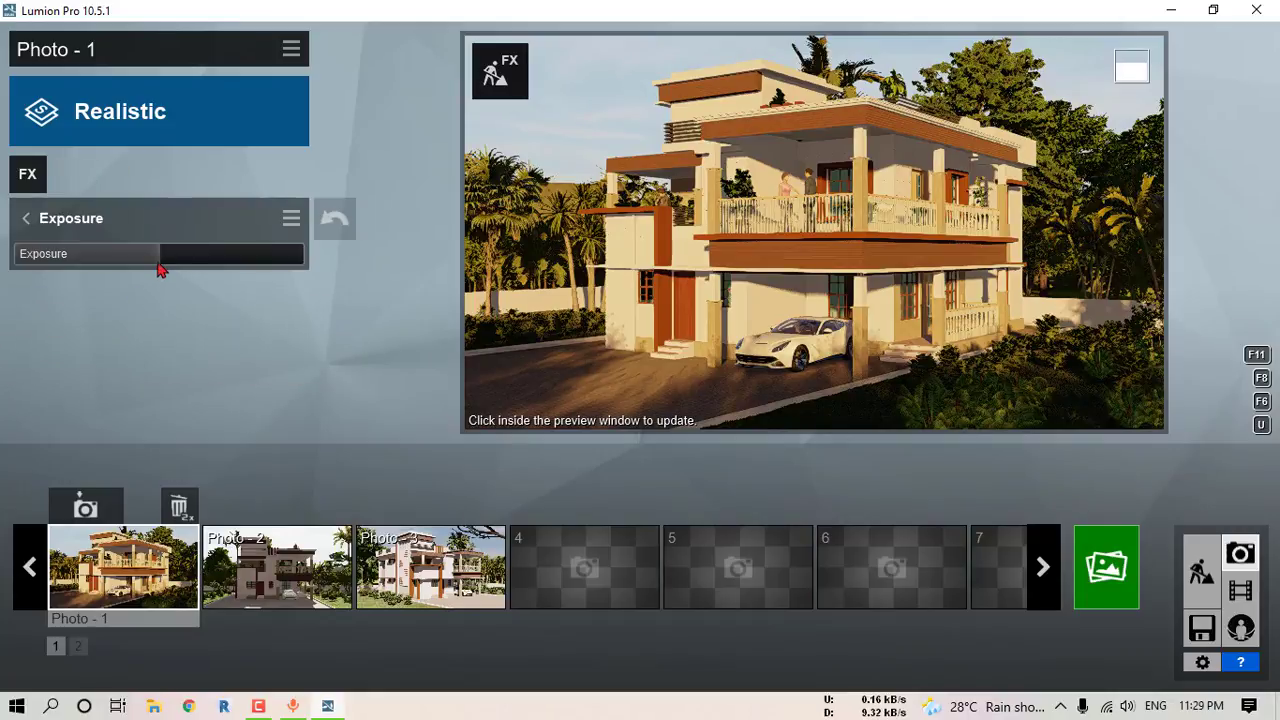
{"action": "mouse_move", "coordinate": [160, 268]}
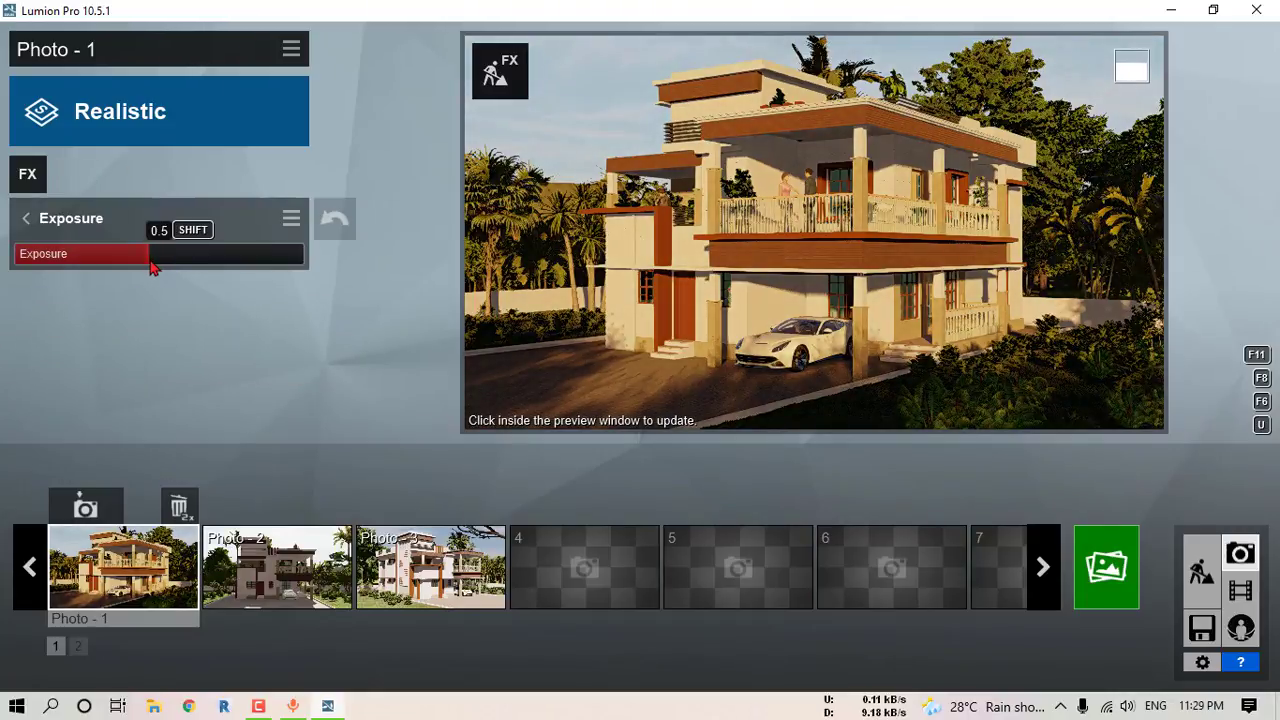
{"action": "left_click", "coordinate": [818, 247]}
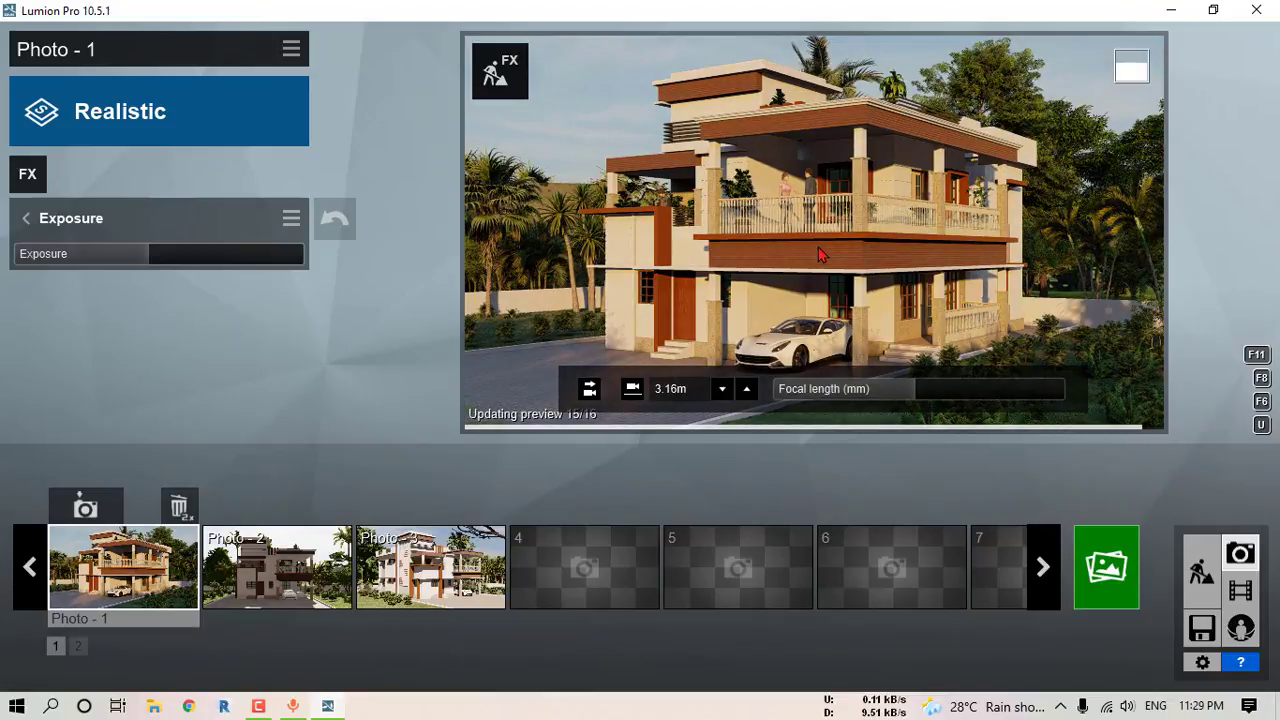
{"action": "left_click", "coordinate": [25, 218]}
Step: Raise the contrast slightly and set the saturation to about 1.1 in Photo 1's Color Correction effect
{"action": "left_click", "coordinate": [276, 183]}
{"action": "left_click", "coordinate": [168, 218]}
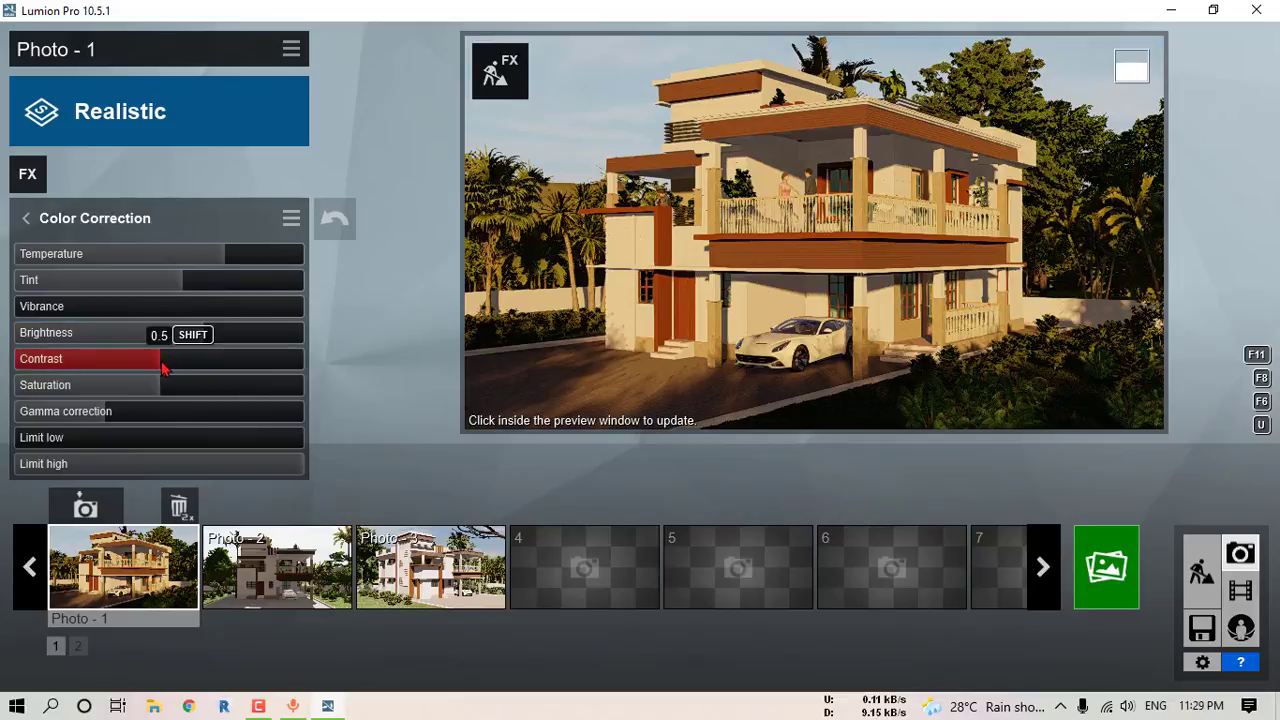
{"action": "left_click_drag", "start_coordinate": [240, 368], "coordinate": [133, 368]}
{"action": "left_click", "coordinate": [698, 261]}
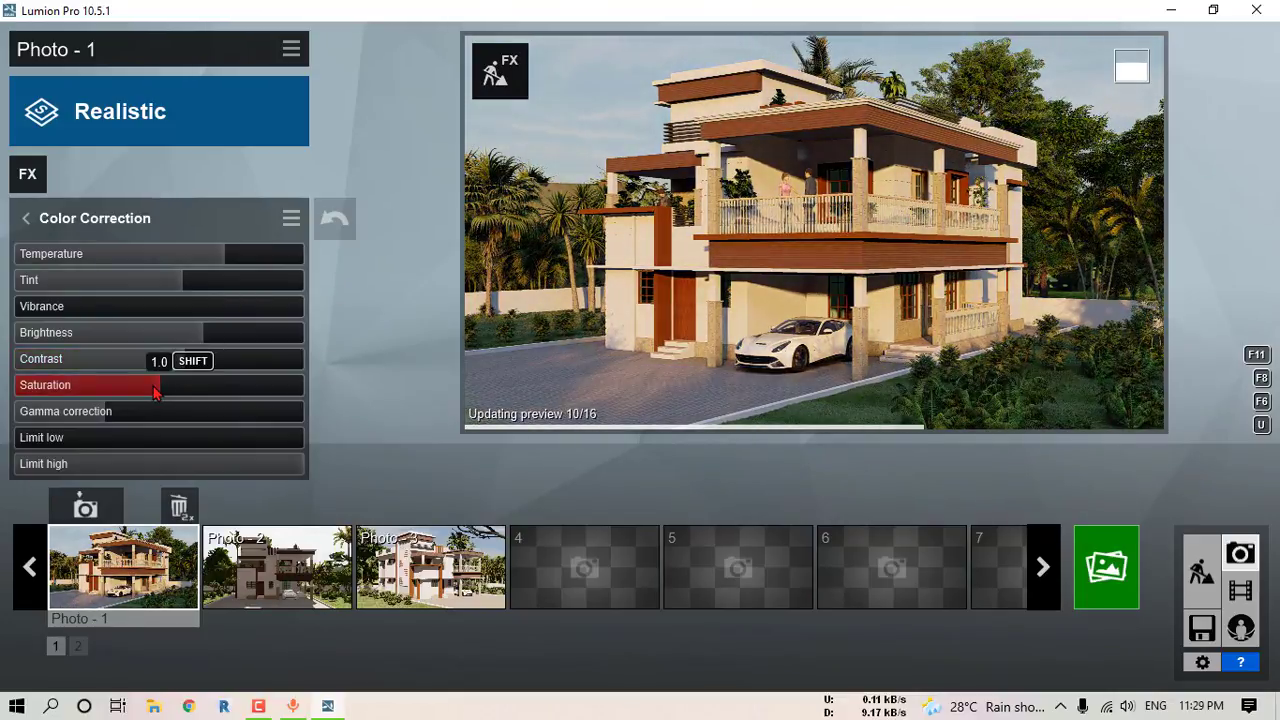
{"action": "left_click_drag", "start_coordinate": [158, 392], "coordinate": [185, 390]}
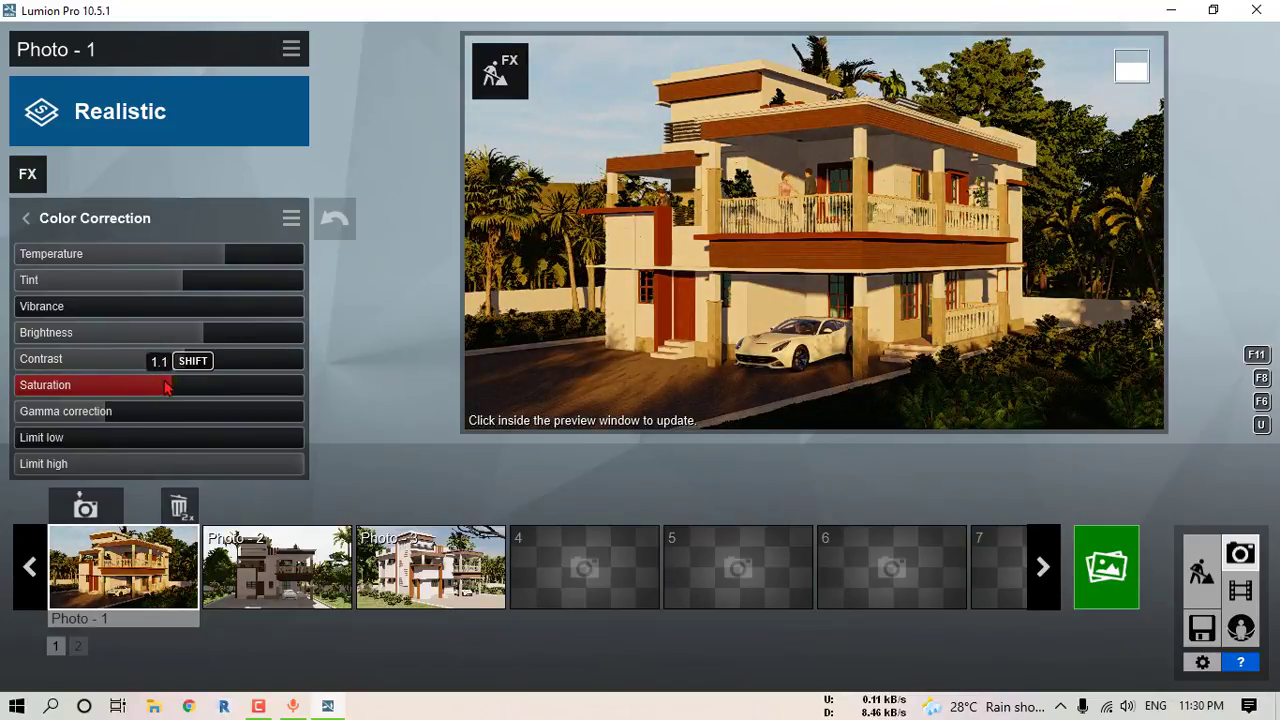
{"action": "left_click", "coordinate": [25, 218]}
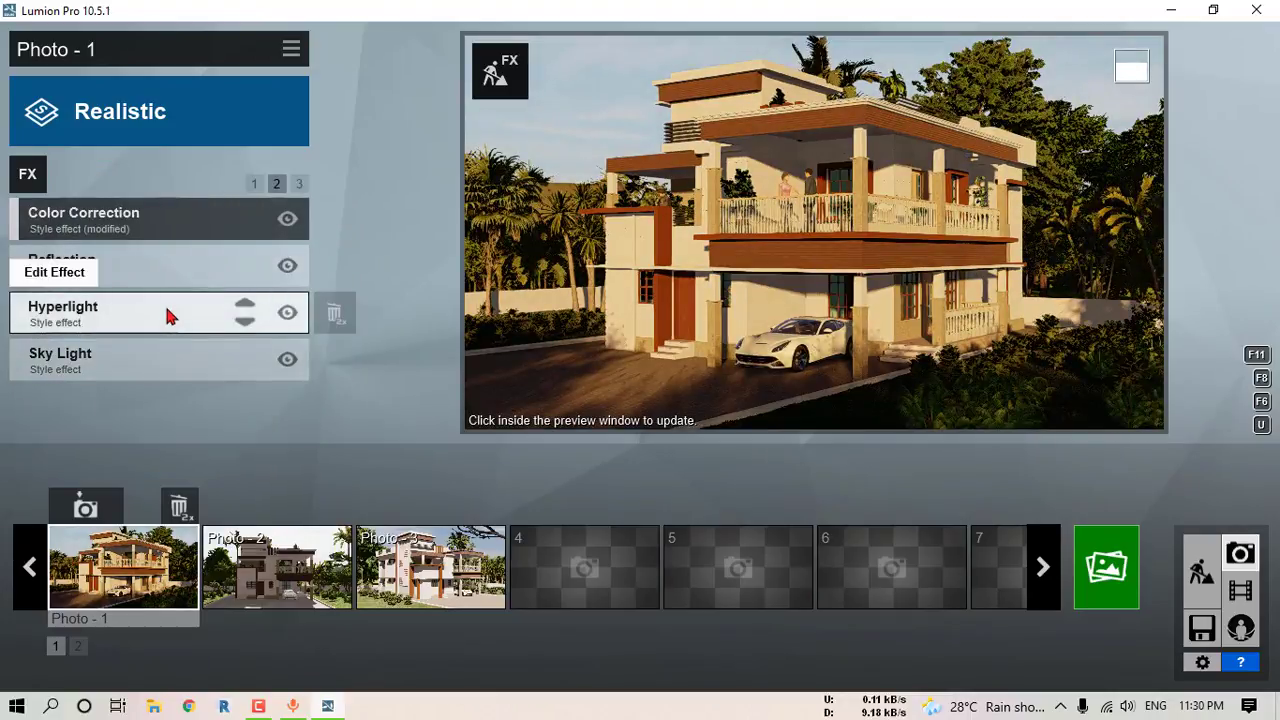
Step: Open the reflection planes of Photo 1's Reflection effect for editing
{"action": "left_click", "coordinate": [155, 275]}
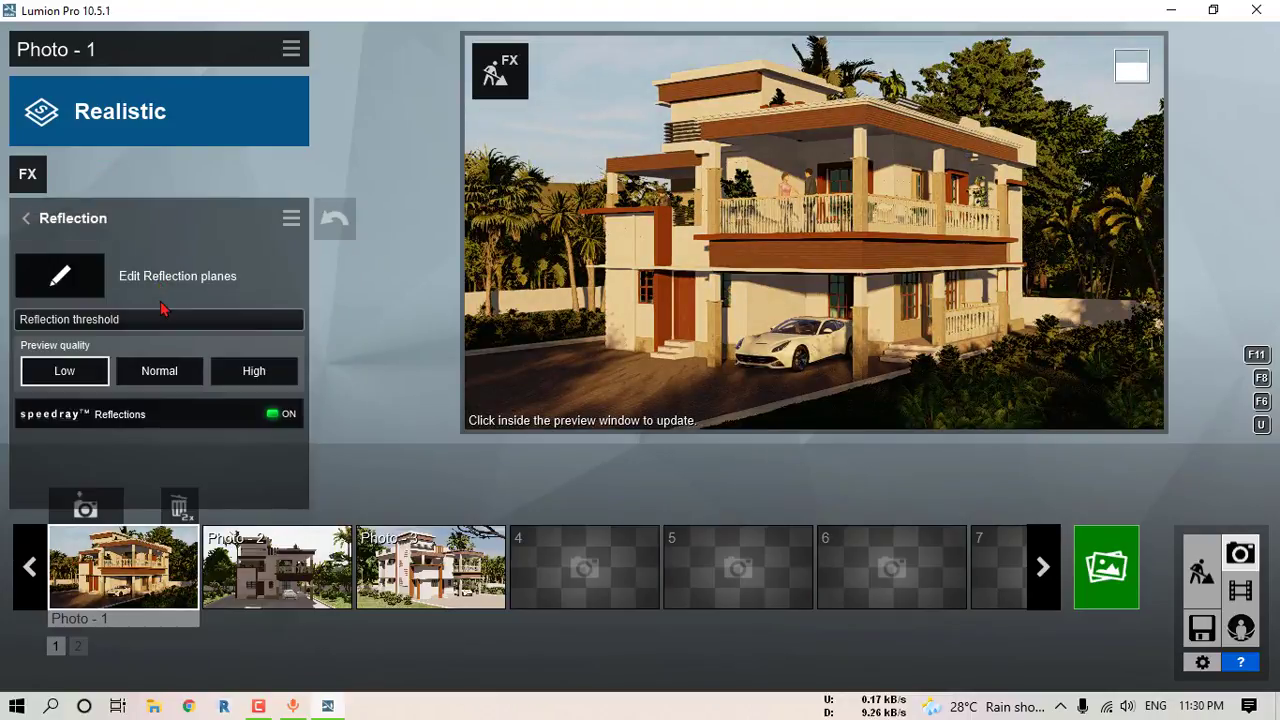
{"action": "left_click", "coordinate": [58, 282]}
{"action": "left_click", "coordinate": [48, 648]}
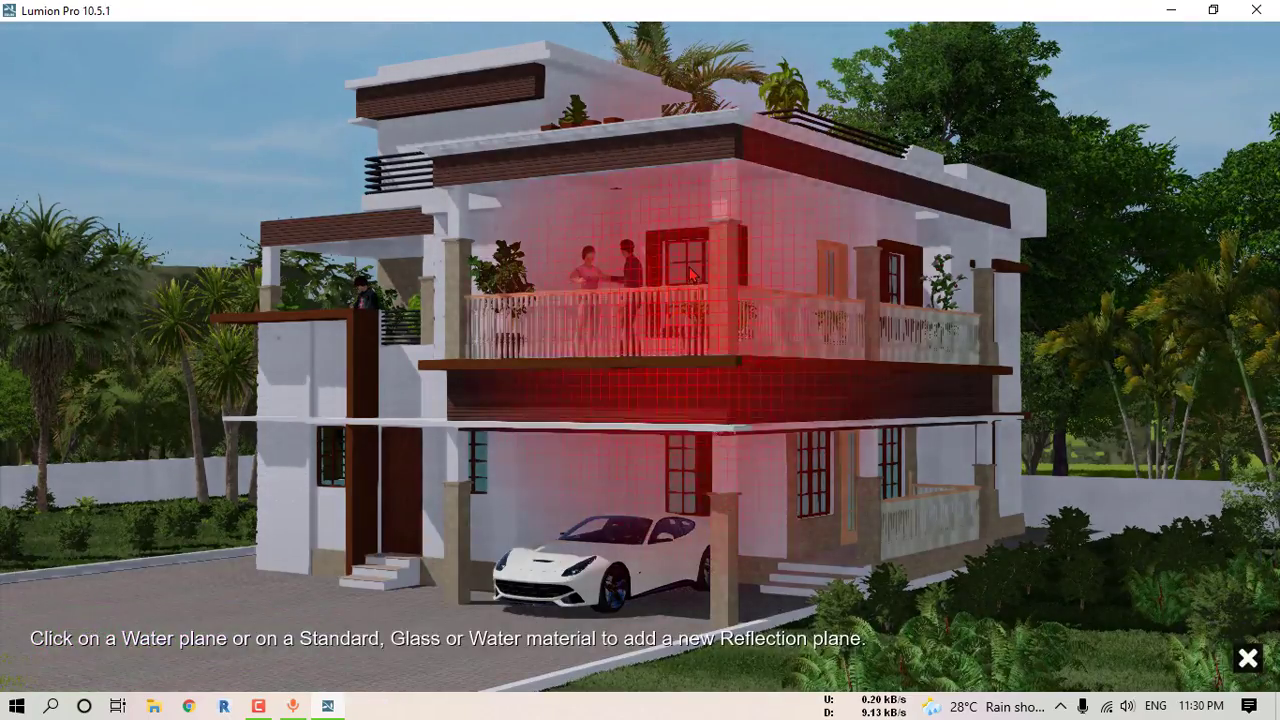
{"action": "left_click", "coordinate": [688, 262]}
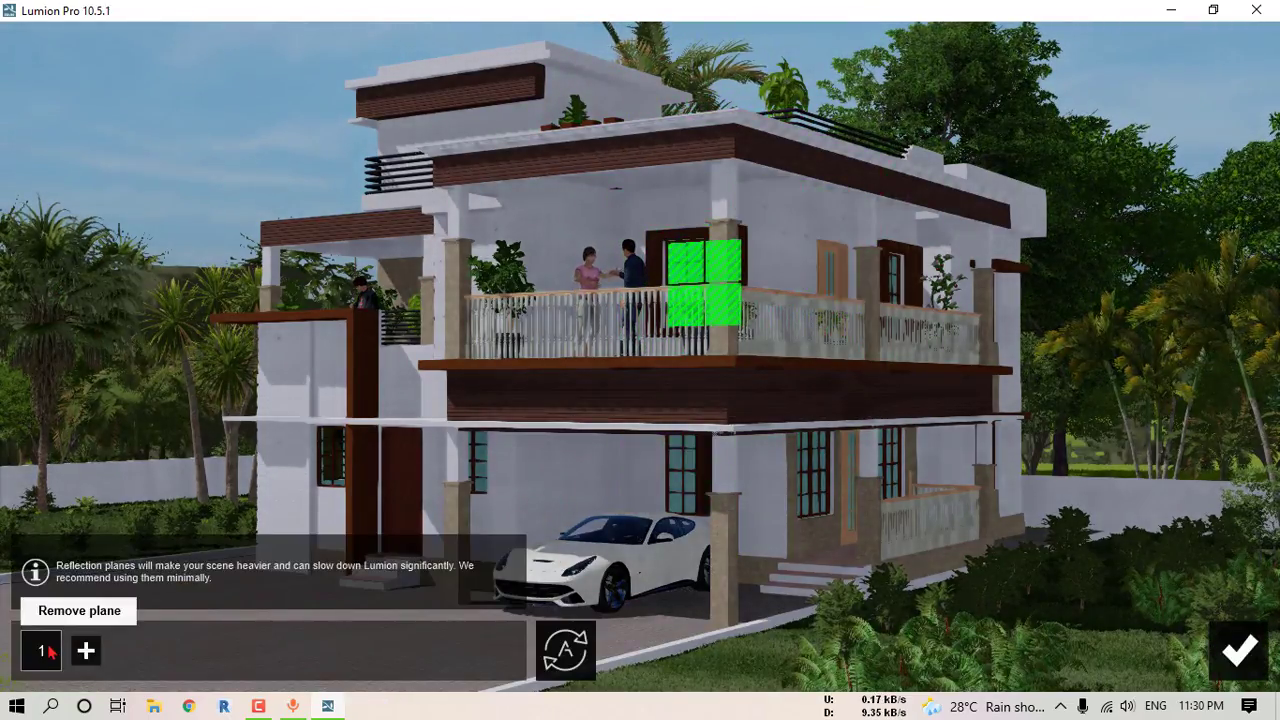
{"action": "left_click", "coordinate": [41, 648]}
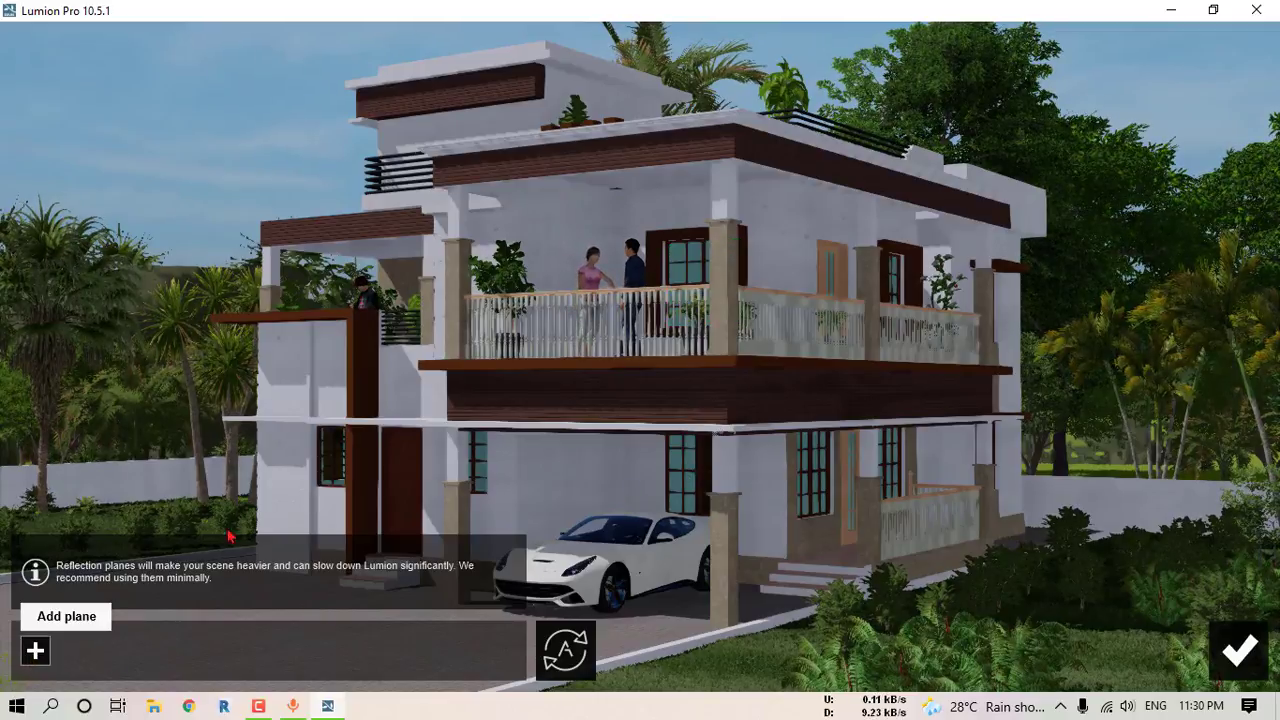
Step: Add reflection planes on the upper balcony window, the house's side windows and the front ground-floor window
{"action": "left_click", "coordinate": [35, 650]}
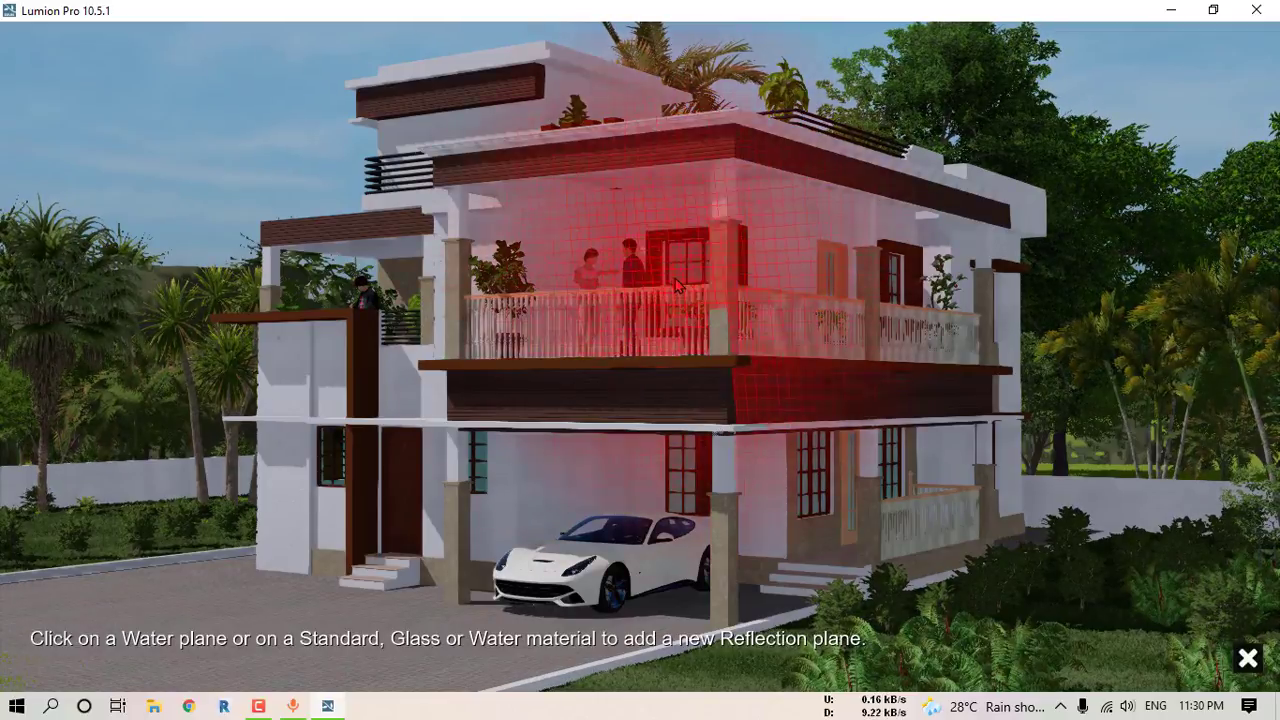
{"action": "left_click", "coordinate": [688, 268]}
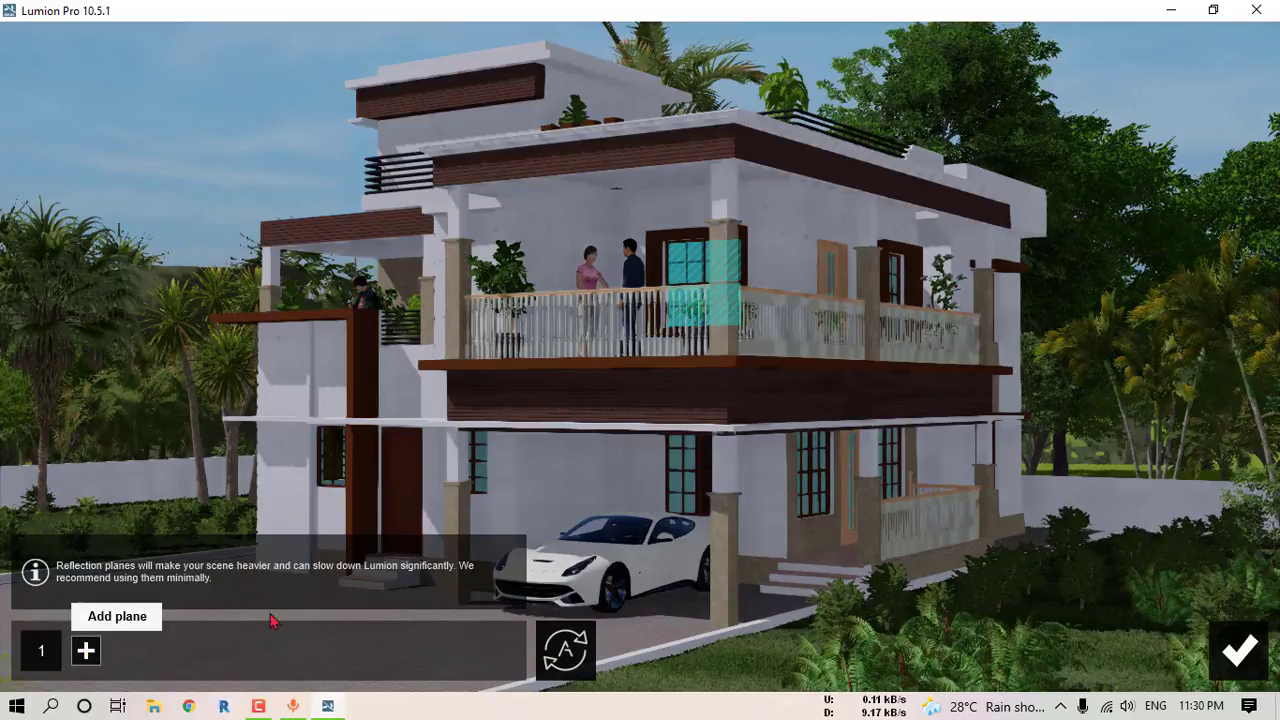
{"action": "left_click", "coordinate": [86, 651]}
{"action": "left_click", "coordinate": [822, 472]}
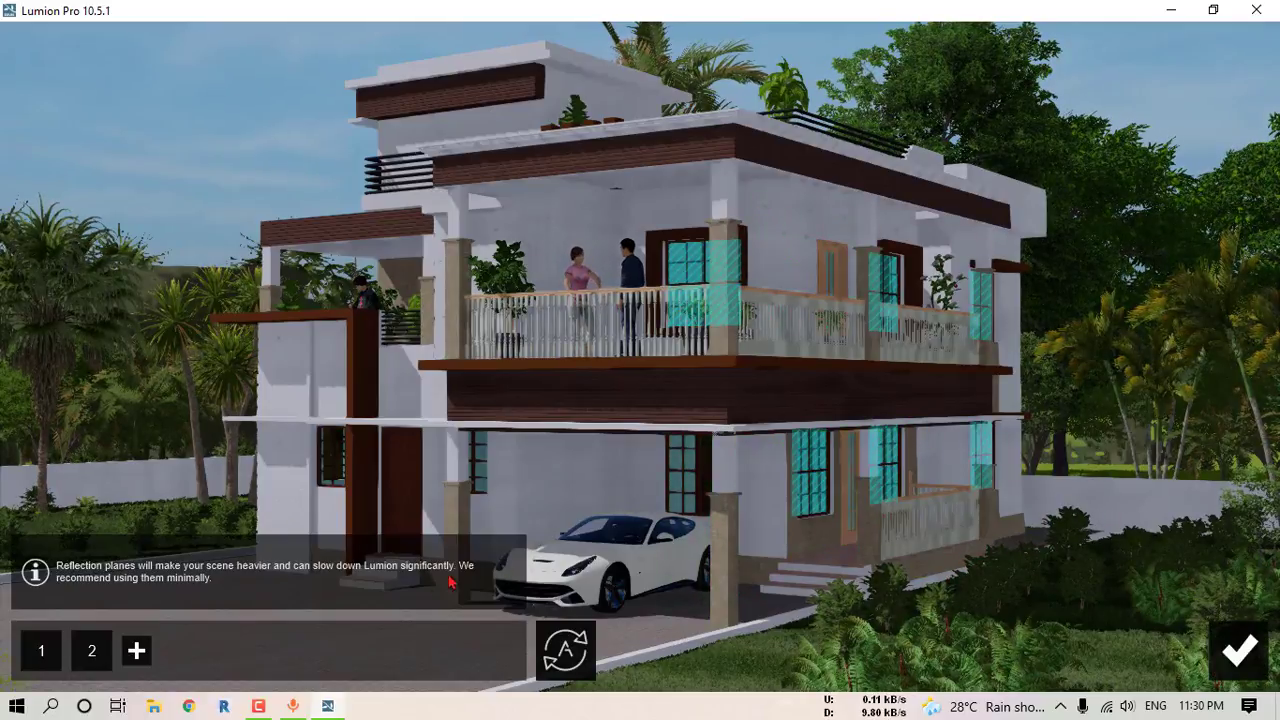
{"action": "left_click", "coordinate": [136, 651]}
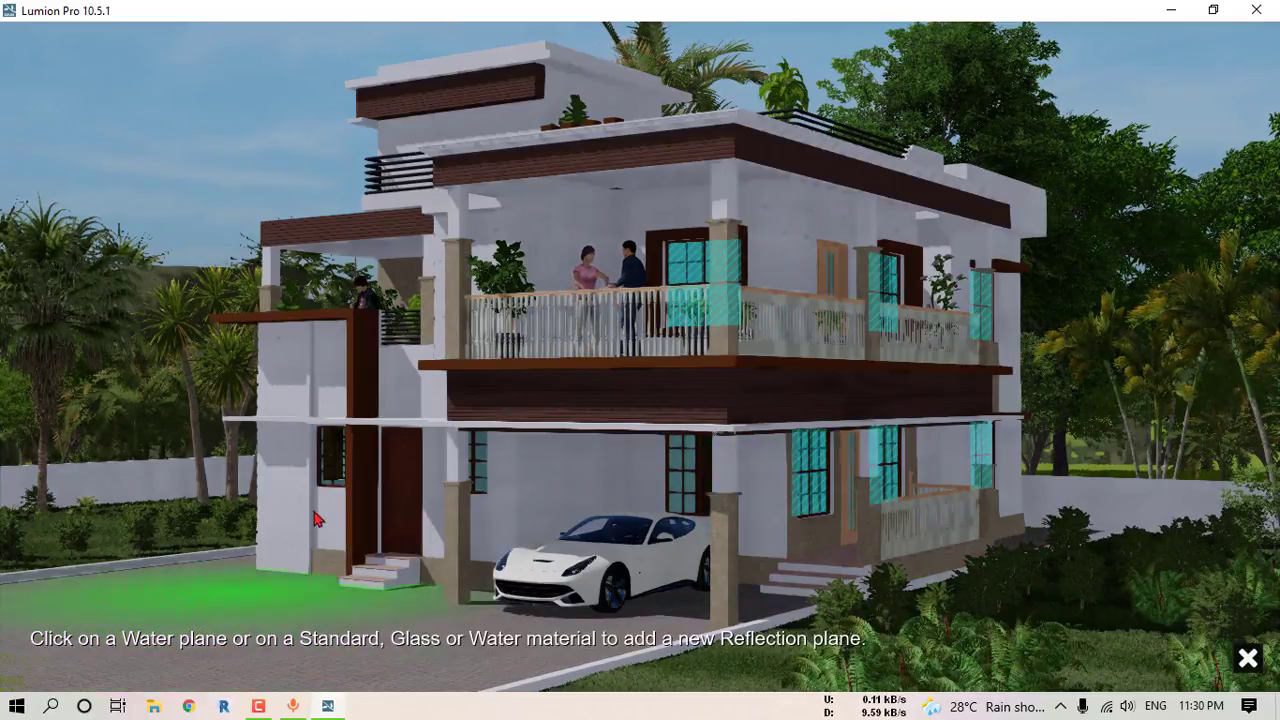
{"action": "left_click", "coordinate": [338, 459]}
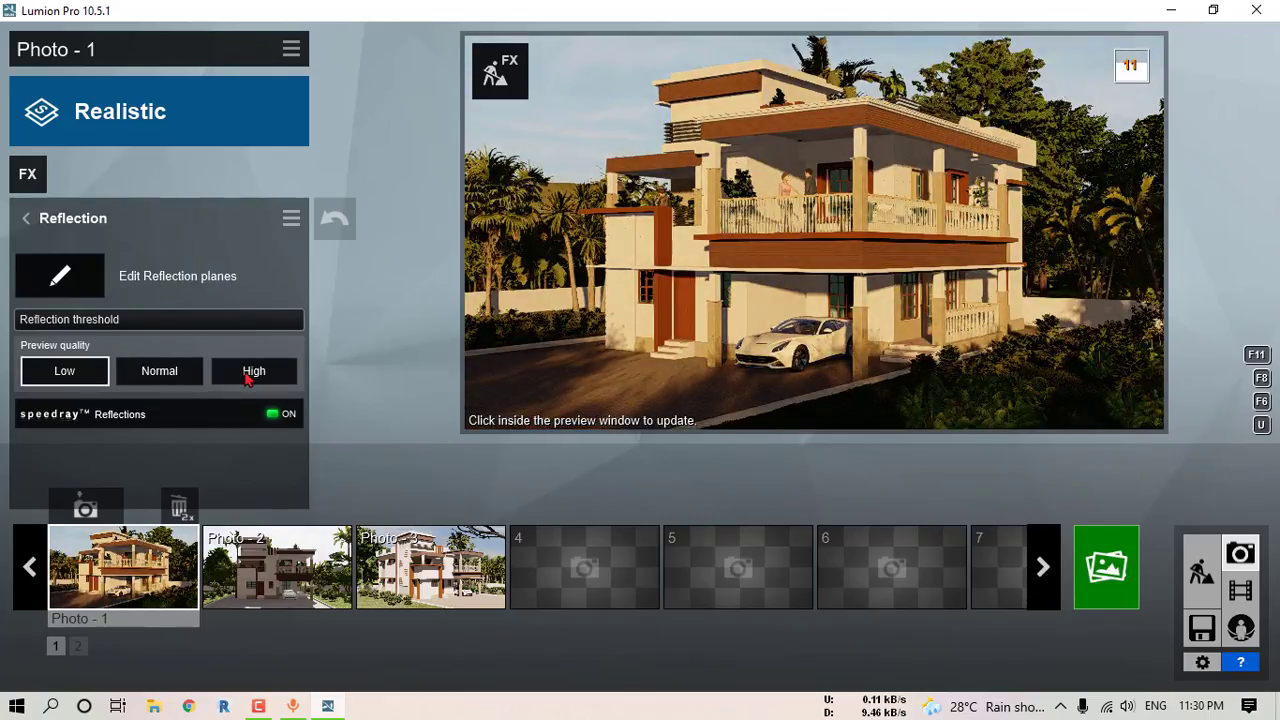
{"action": "left_click", "coordinate": [25, 218]}
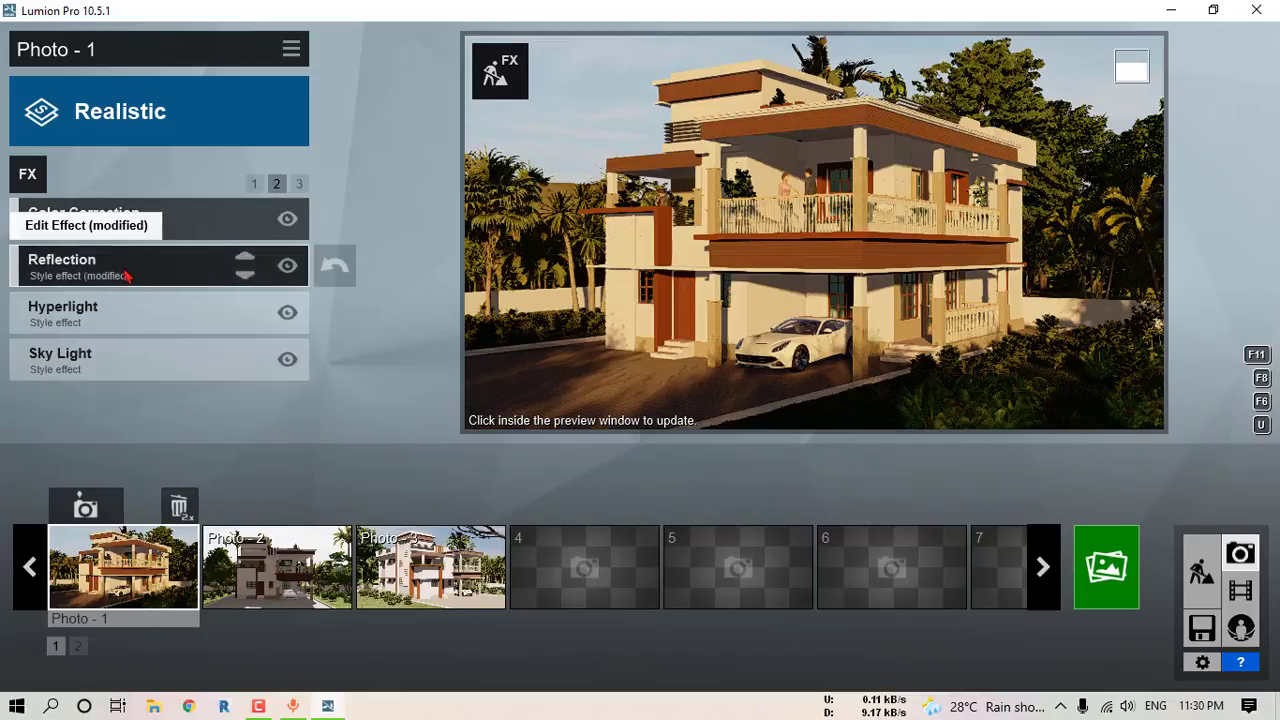
Step: Set Photo 1's Hyperlight amount to about 69% and enable it in the preview
{"action": "left_click", "coordinate": [147, 318]}
{"action": "left_click_drag", "start_coordinate": [158, 258], "coordinate": [250, 262]}
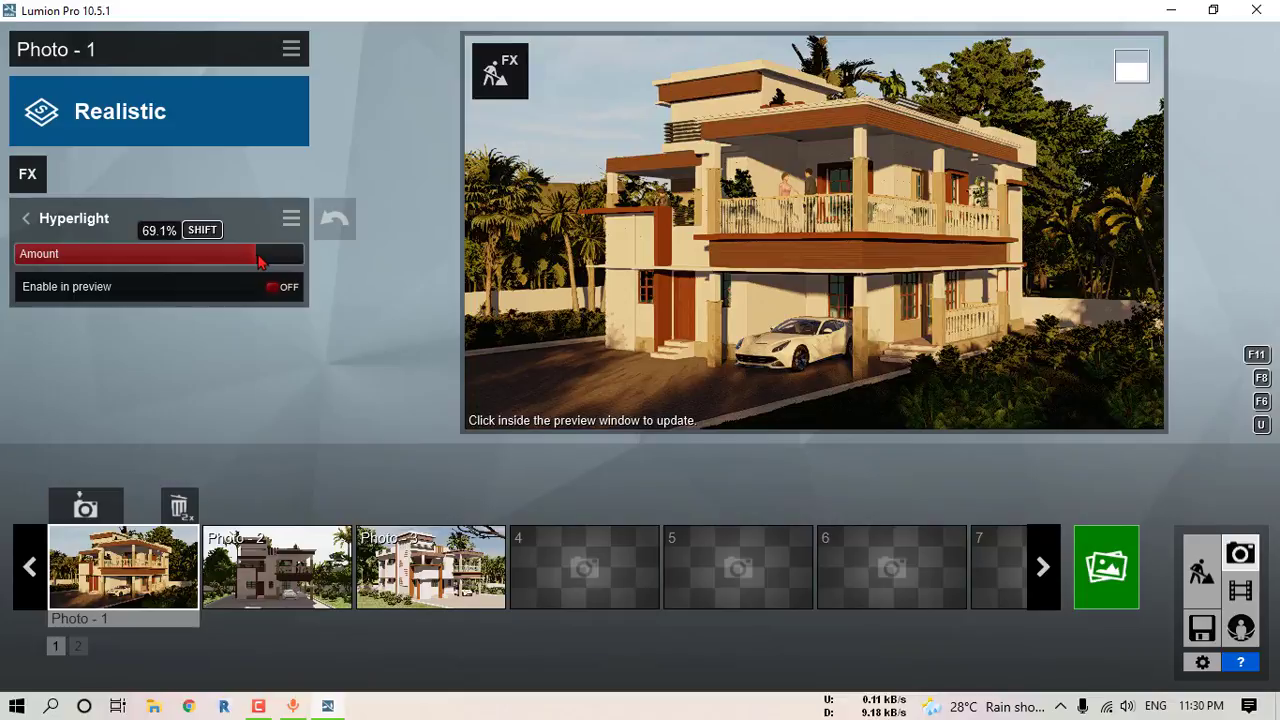
{"action": "left_click", "coordinate": [273, 287]}
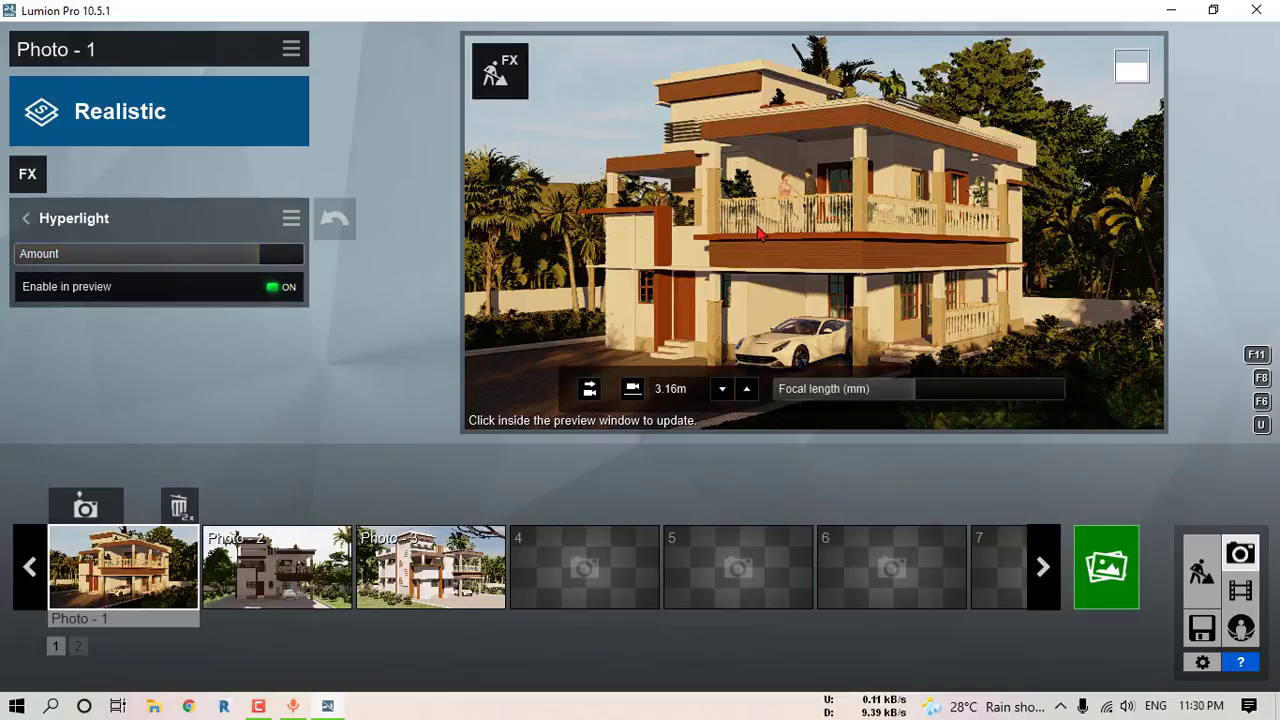
{"action": "left_click", "coordinate": [798, 253]}
{"action": "left_click", "coordinate": [25, 218]}
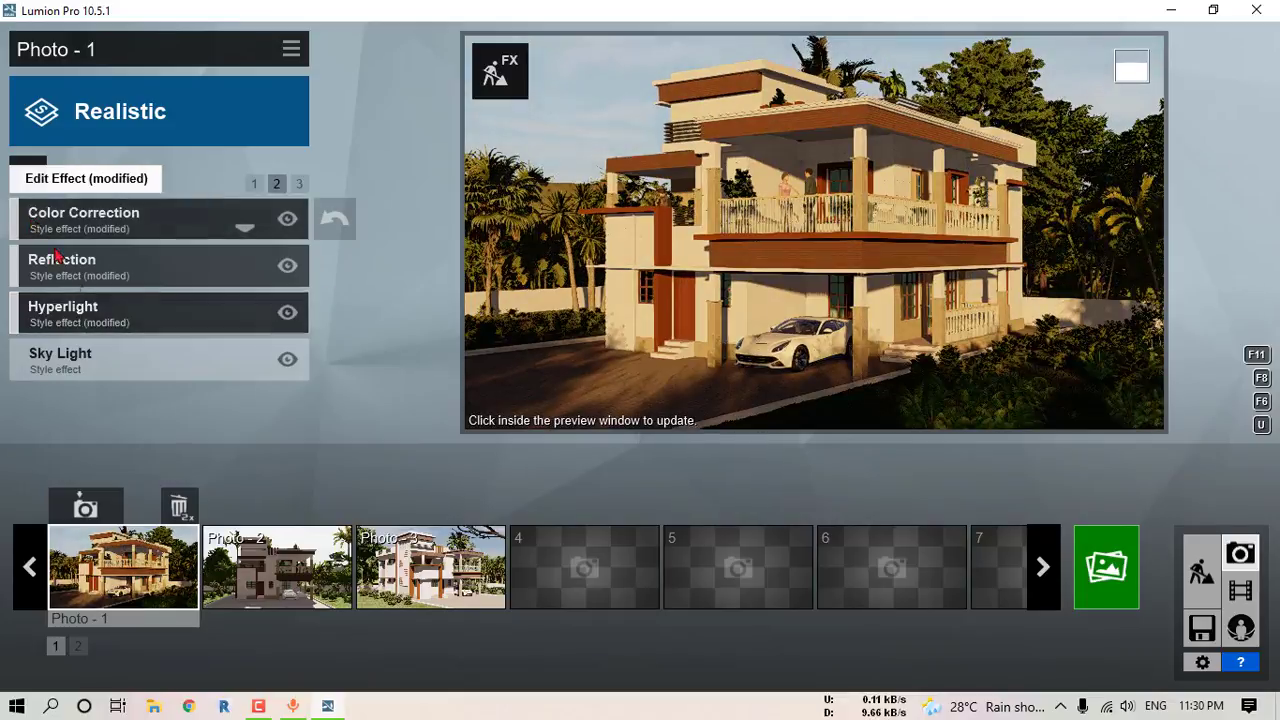
Step: Turn on Sky Light in planar and projected reflections at Ultra render quality, and raise its brightness slightly
{"action": "left_click", "coordinate": [123, 349]}
{"action": "left_click", "coordinate": [274, 313]}
{"action": "left_click", "coordinate": [274, 350]}
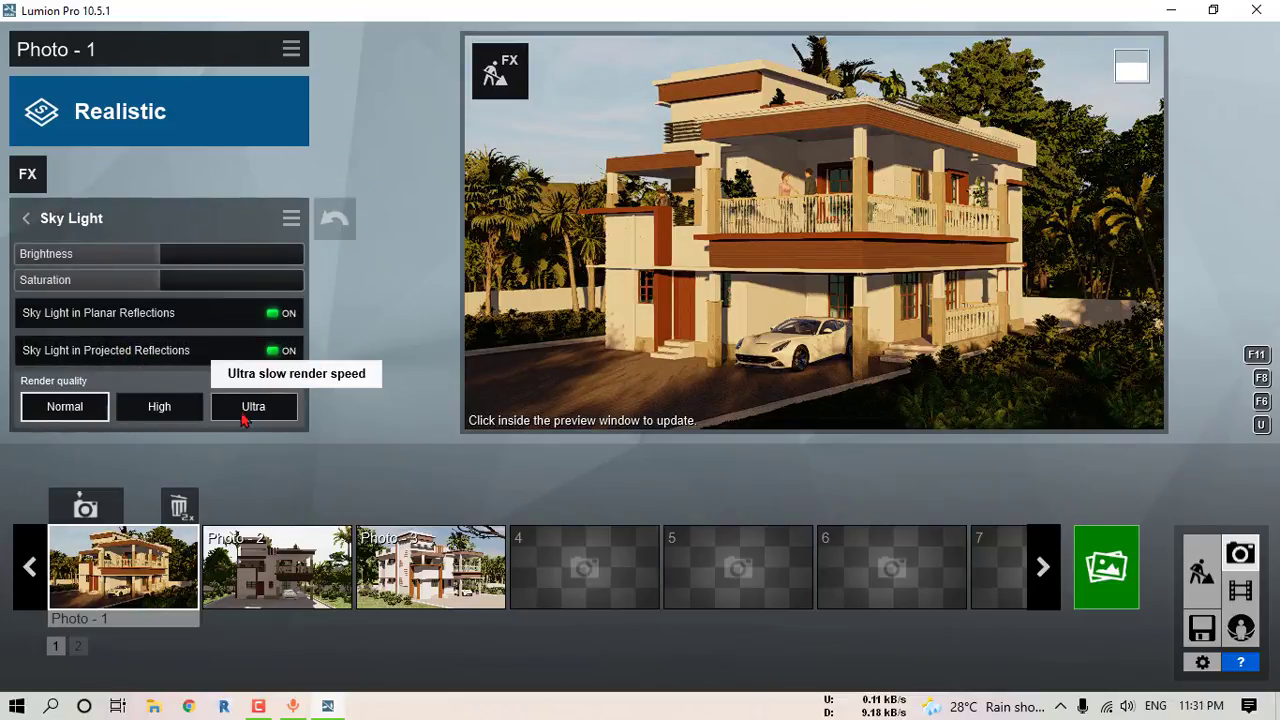
{"action": "left_click", "coordinate": [250, 408]}
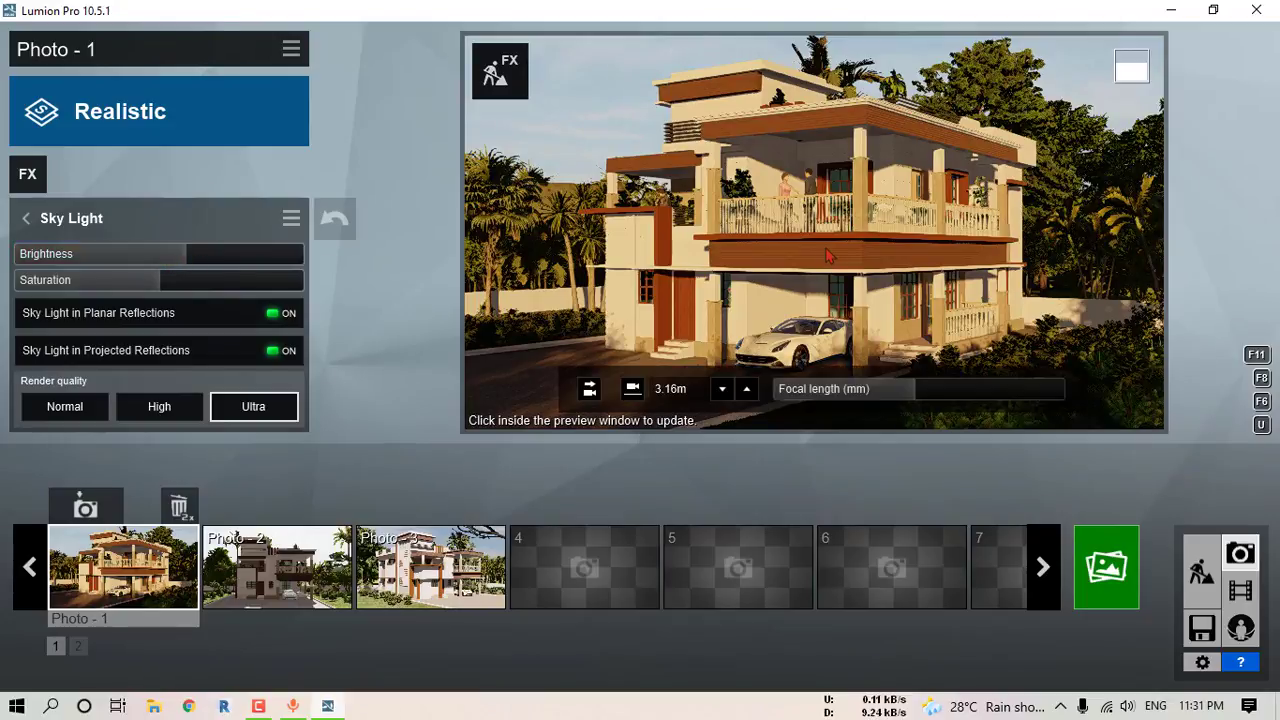
{"action": "left_click", "coordinate": [557, 135]}
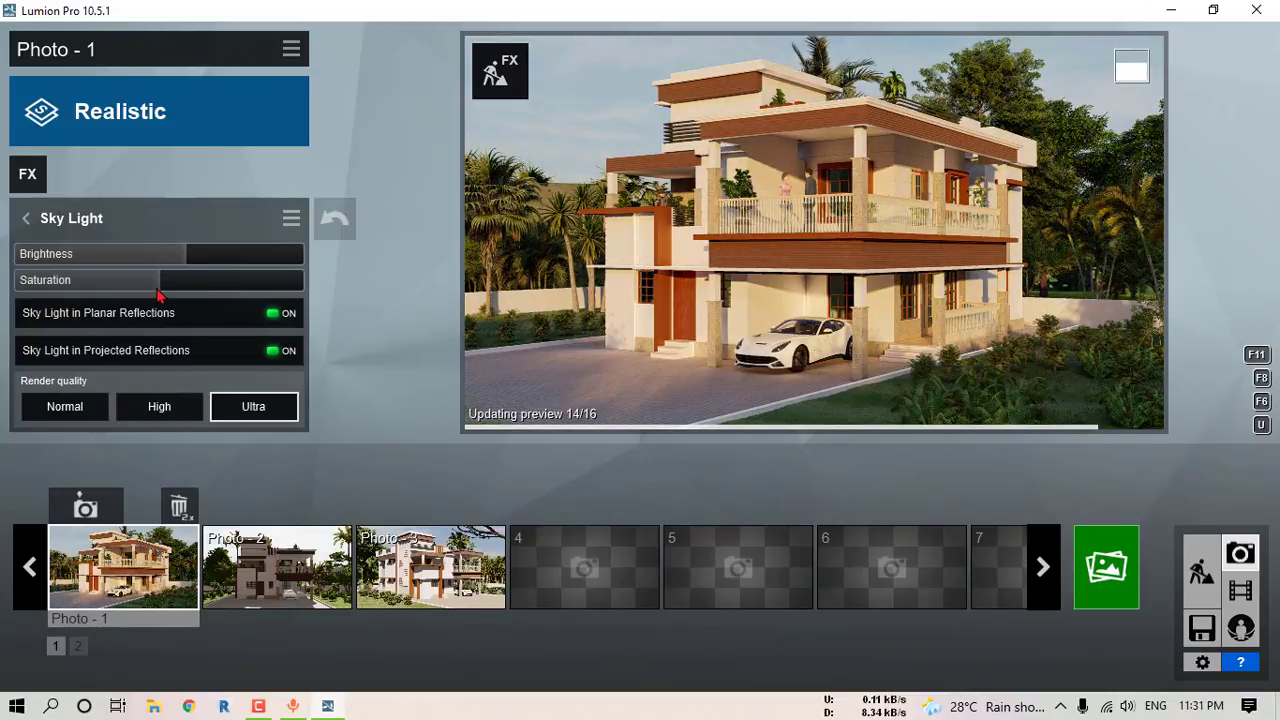
Step: Set the Sky Light saturation of Photo 1 to about 0.6 and update the preview
{"action": "left_click_drag", "start_coordinate": [157, 292], "coordinate": [78, 278]}
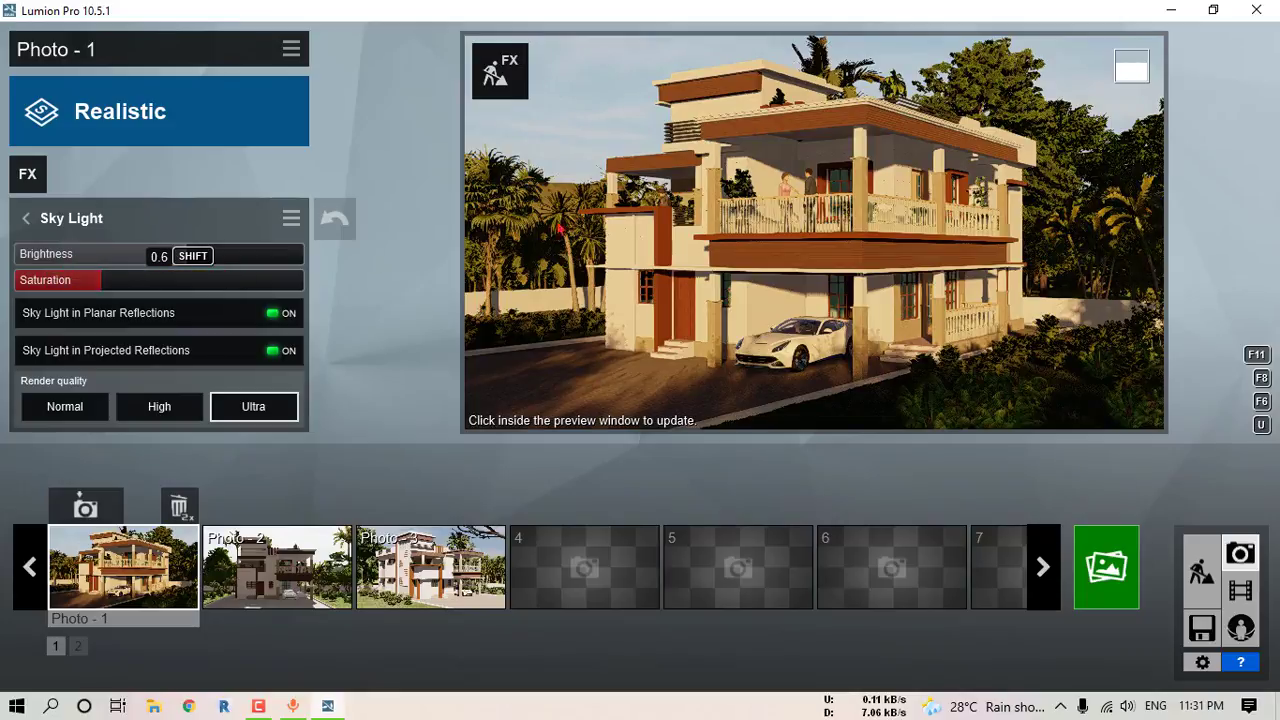
{"action": "left_click", "coordinate": [670, 185]}
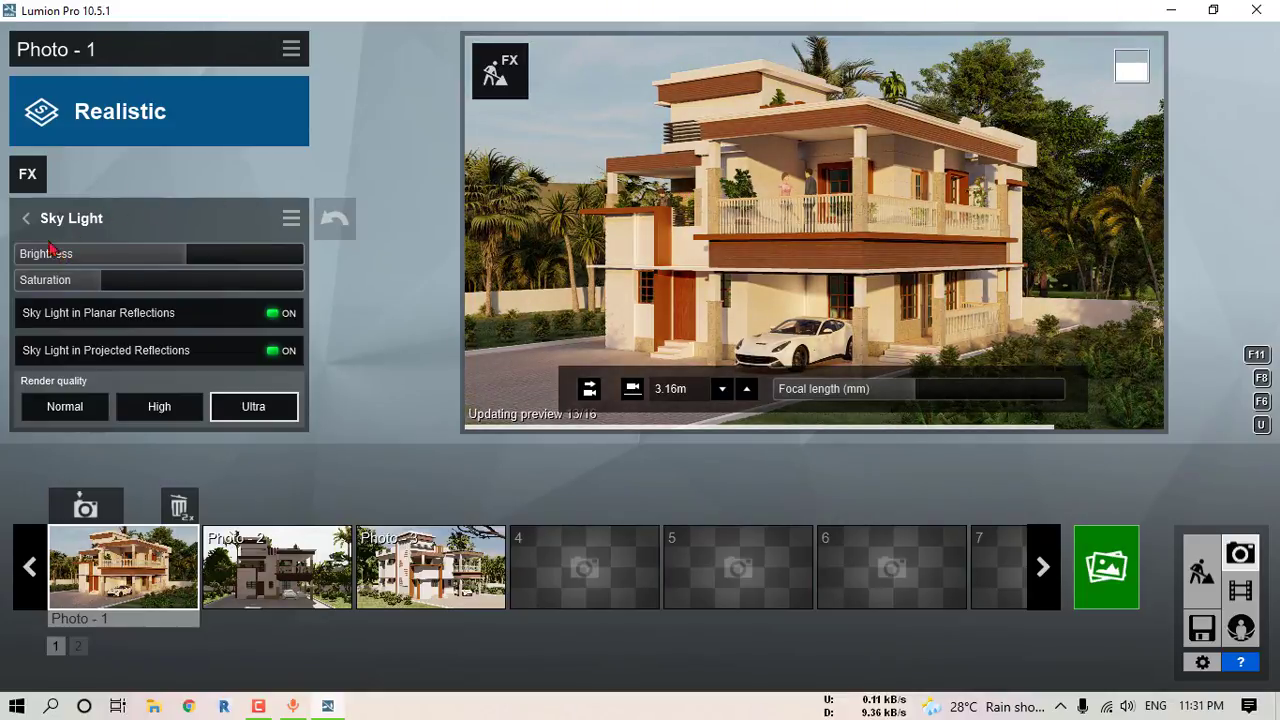
{"action": "left_click", "coordinate": [26, 218]}
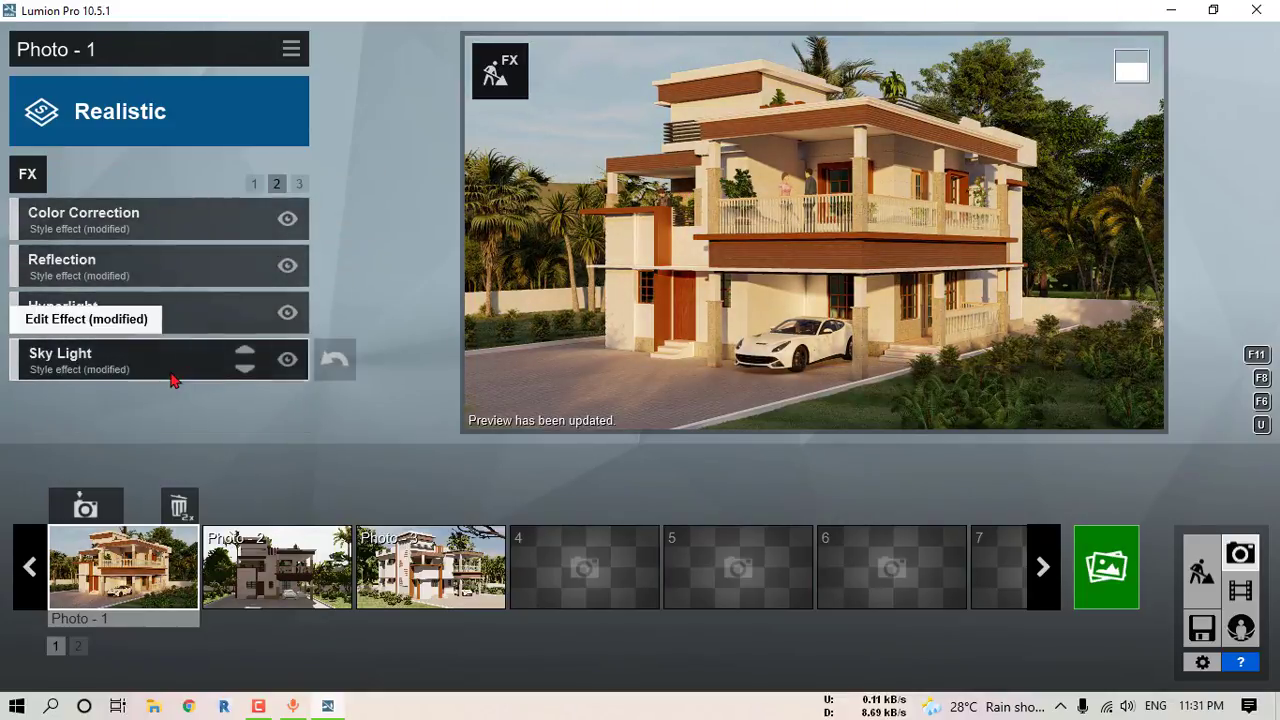
Step: Shift Photo 1's Shadow effect almost fully to Exterior, raise the shadow brightness slightly, and set shadow correction to about 0.1
{"action": "left_click", "coordinate": [298, 183]}
{"action": "left_click", "coordinate": [143, 215]}
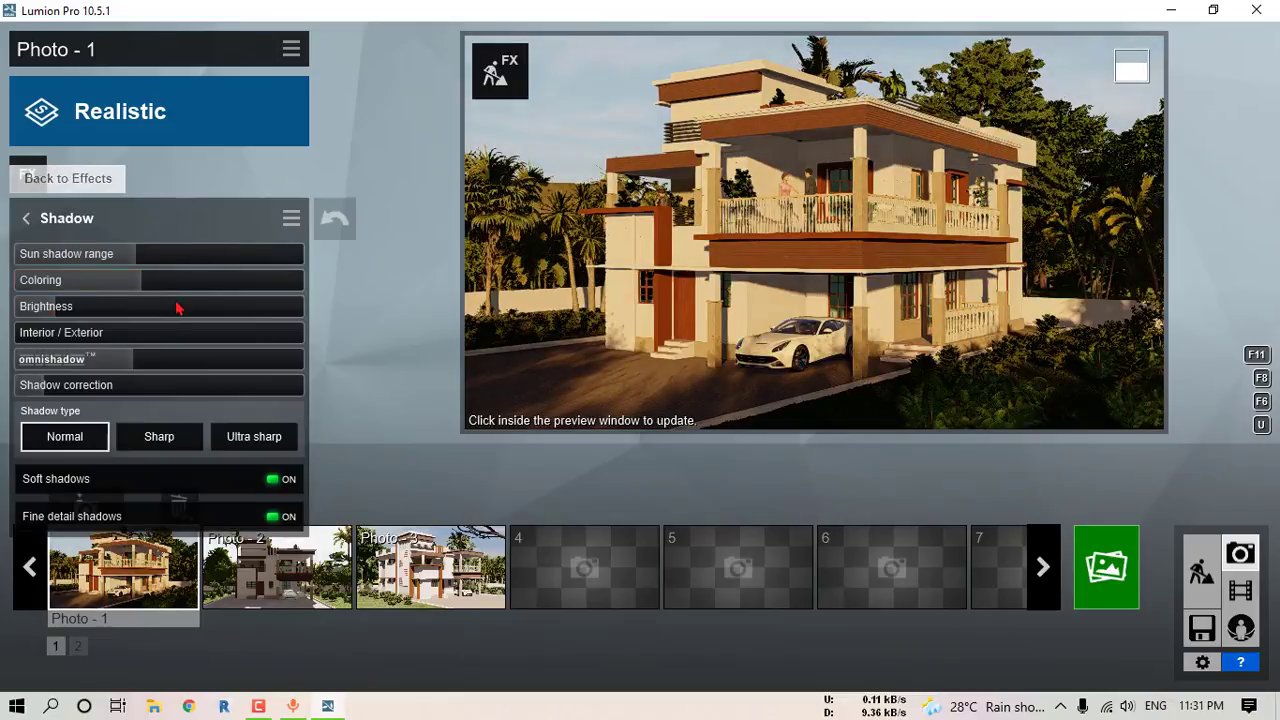
{"action": "left_click_drag", "start_coordinate": [57, 334], "coordinate": [282, 339]}
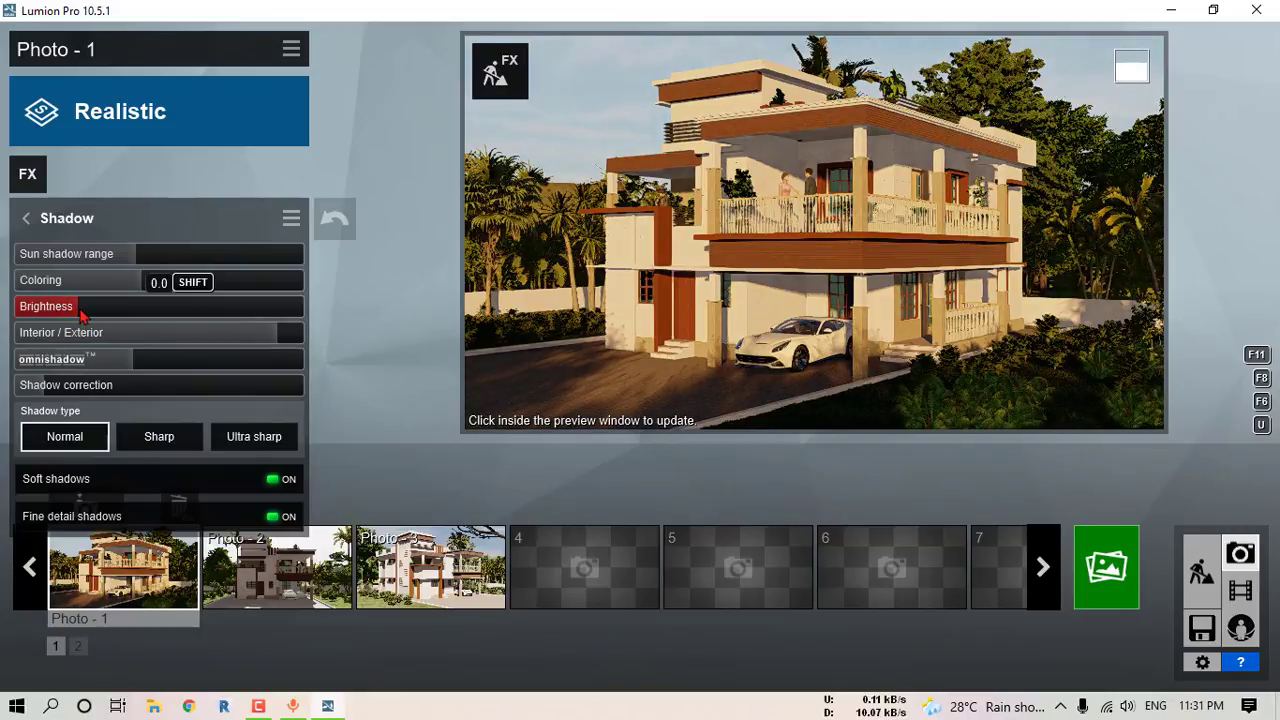
{"action": "left_click_drag", "start_coordinate": [284, 340], "coordinate": [294, 340]}
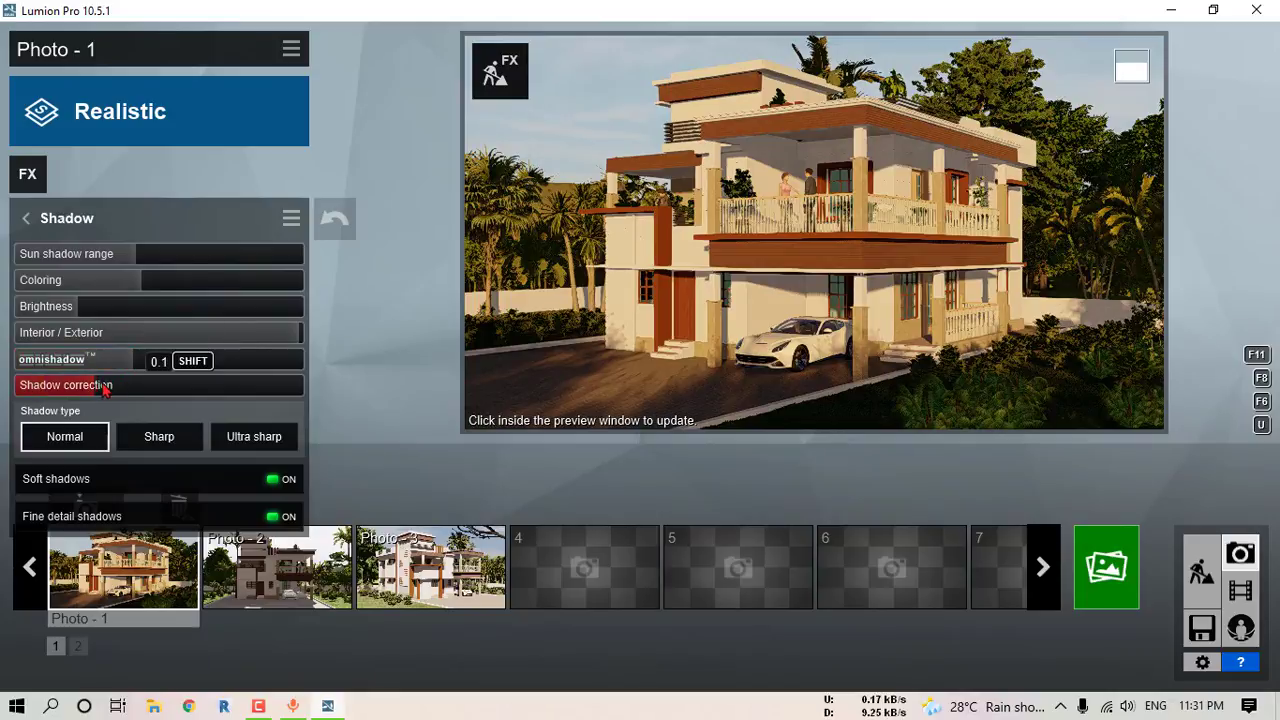
Step: Set the shadow type of Photo 1 to Sharp and update the preview
{"action": "left_click", "coordinate": [159, 438]}
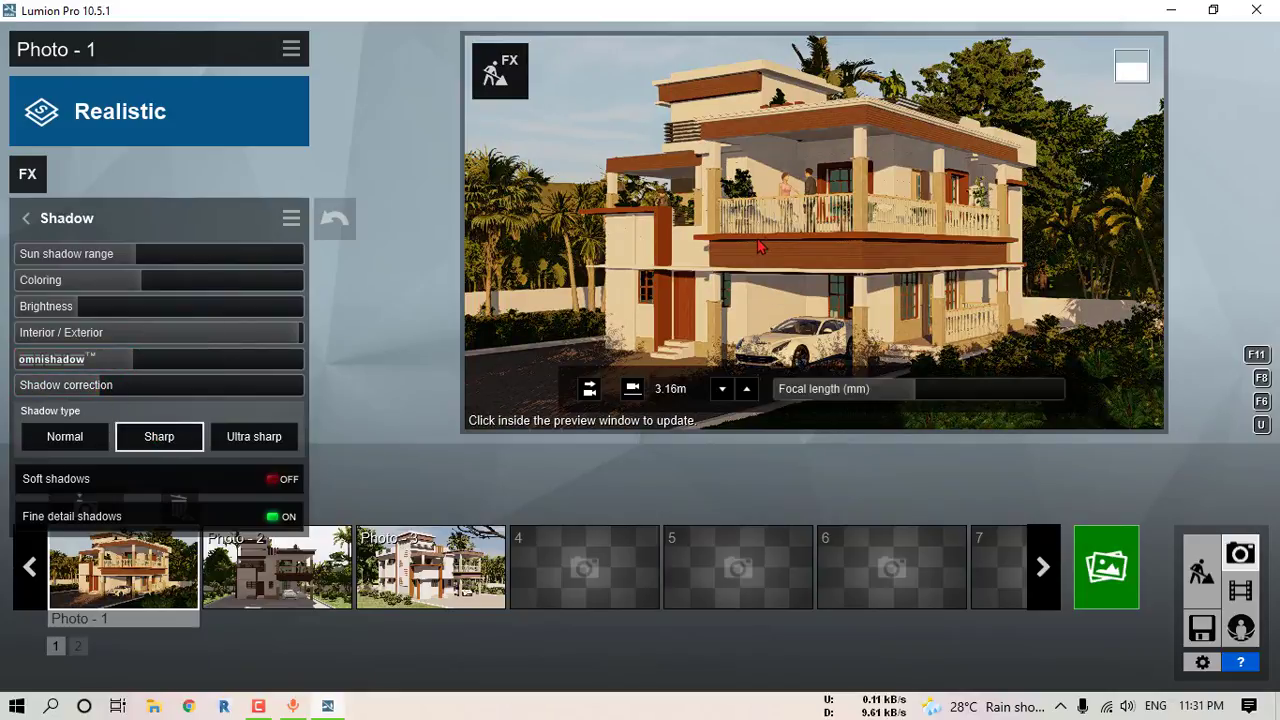
{"action": "left_click", "coordinate": [806, 237]}
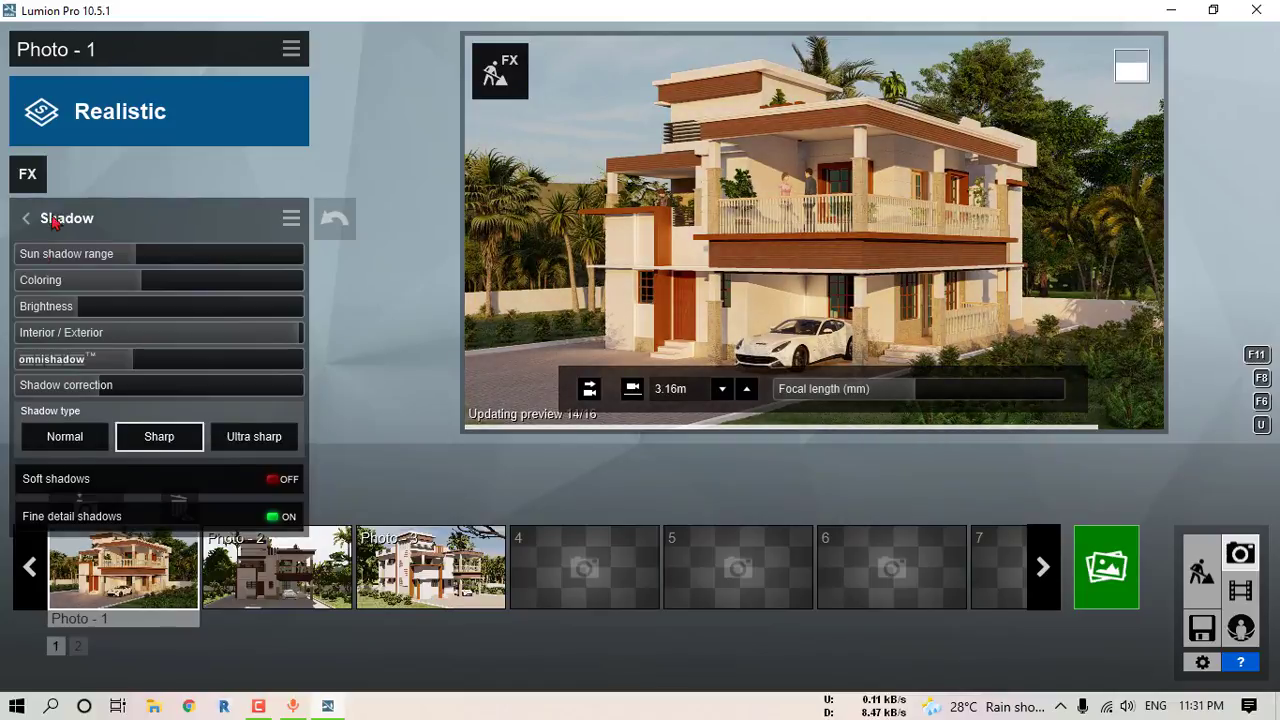
{"action": "mouse_move", "coordinate": [147, 346]}
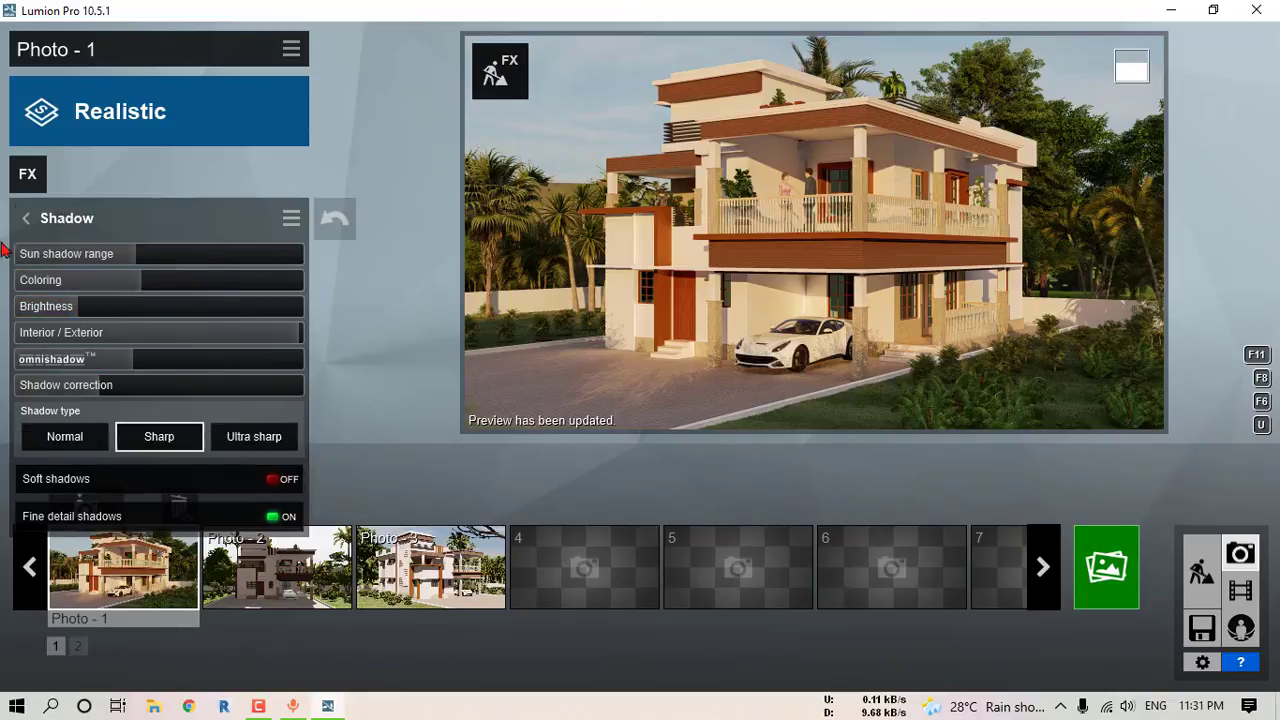
Step: Turn on auto focus in Photo 1's Depth of Field effect and leave the Chromatic Aberrations effect disabled
{"action": "left_click", "coordinate": [26, 218]}
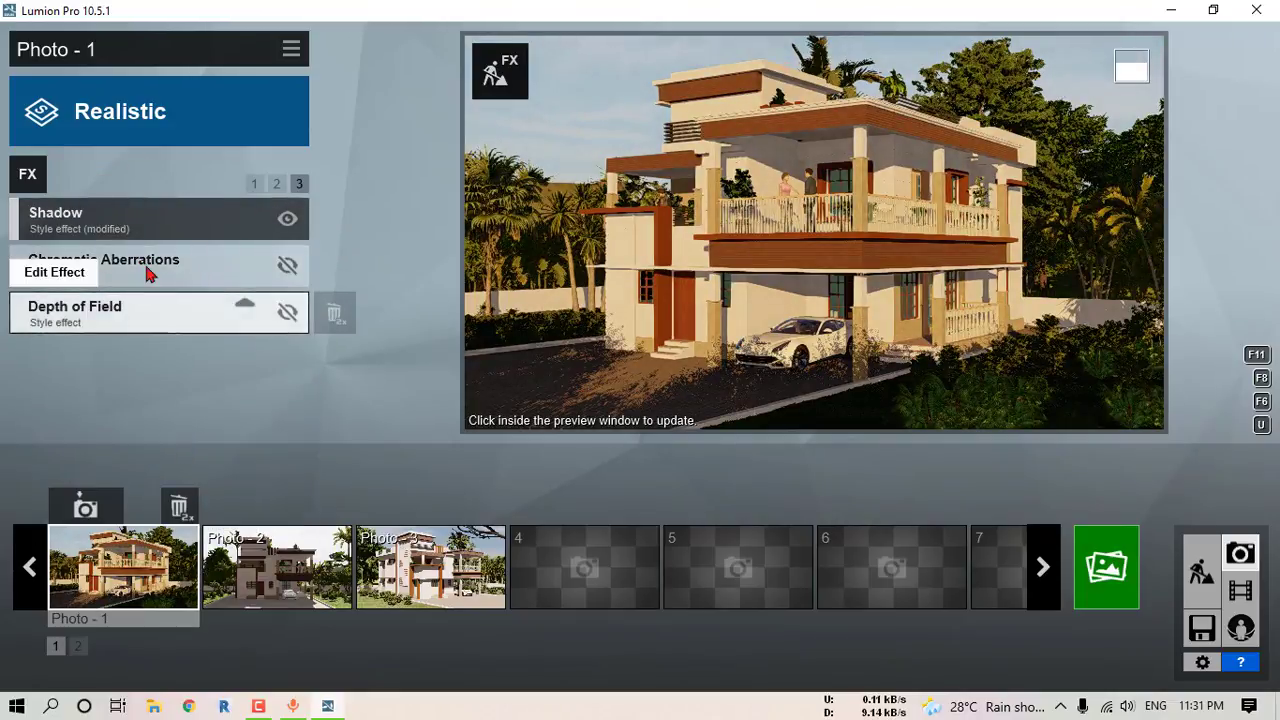
{"action": "left_click", "coordinate": [145, 312]}
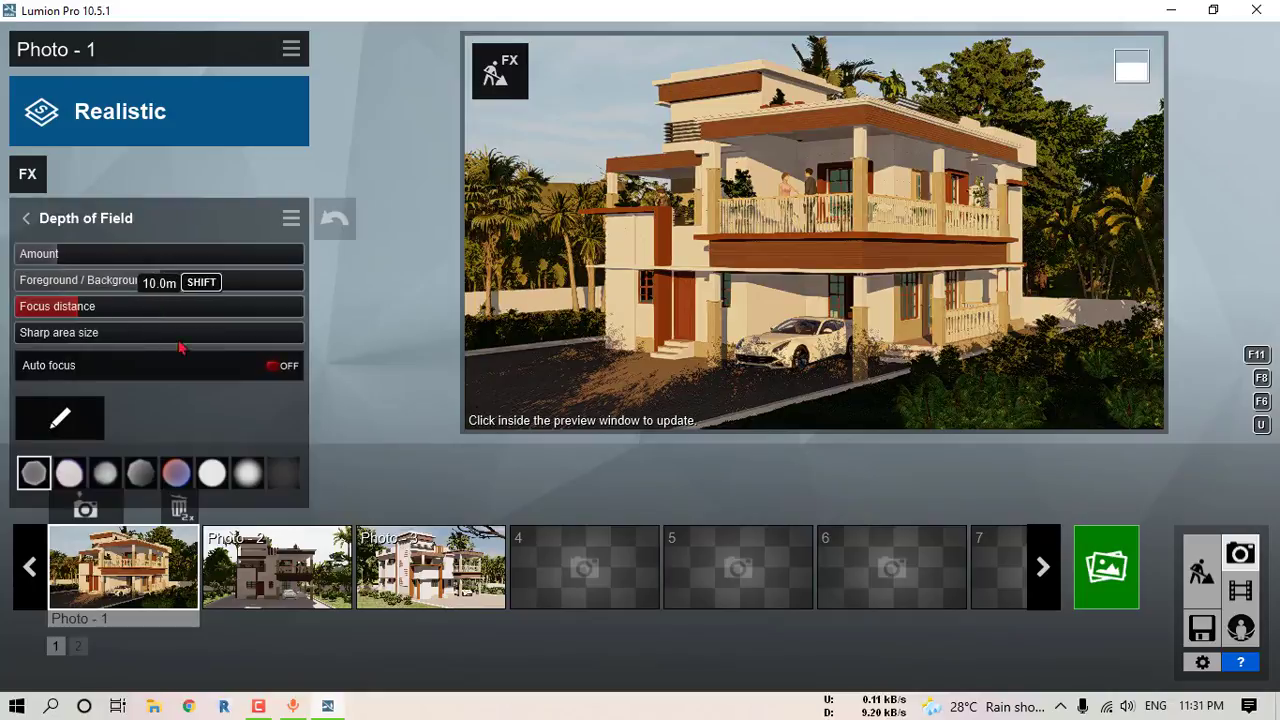
{"action": "left_click", "coordinate": [60, 412]}
{"action": "left_click", "coordinate": [594, 378]}
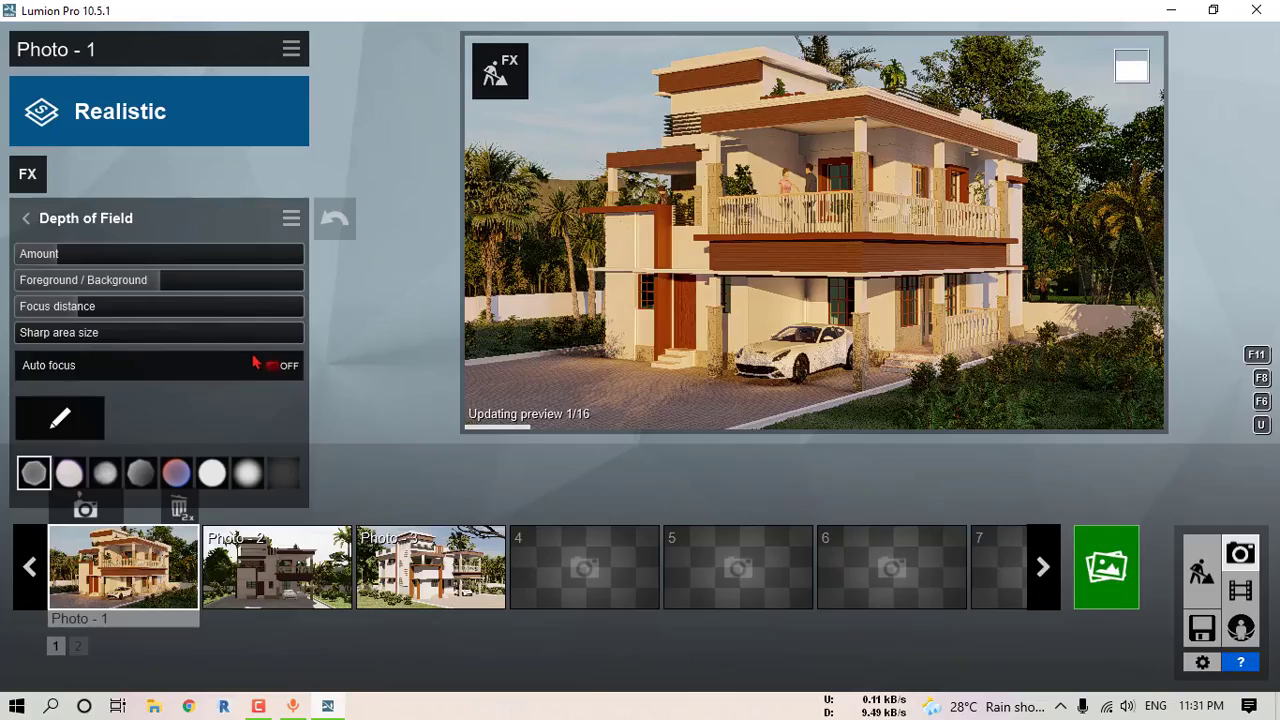
{"action": "left_click", "coordinate": [272, 370]}
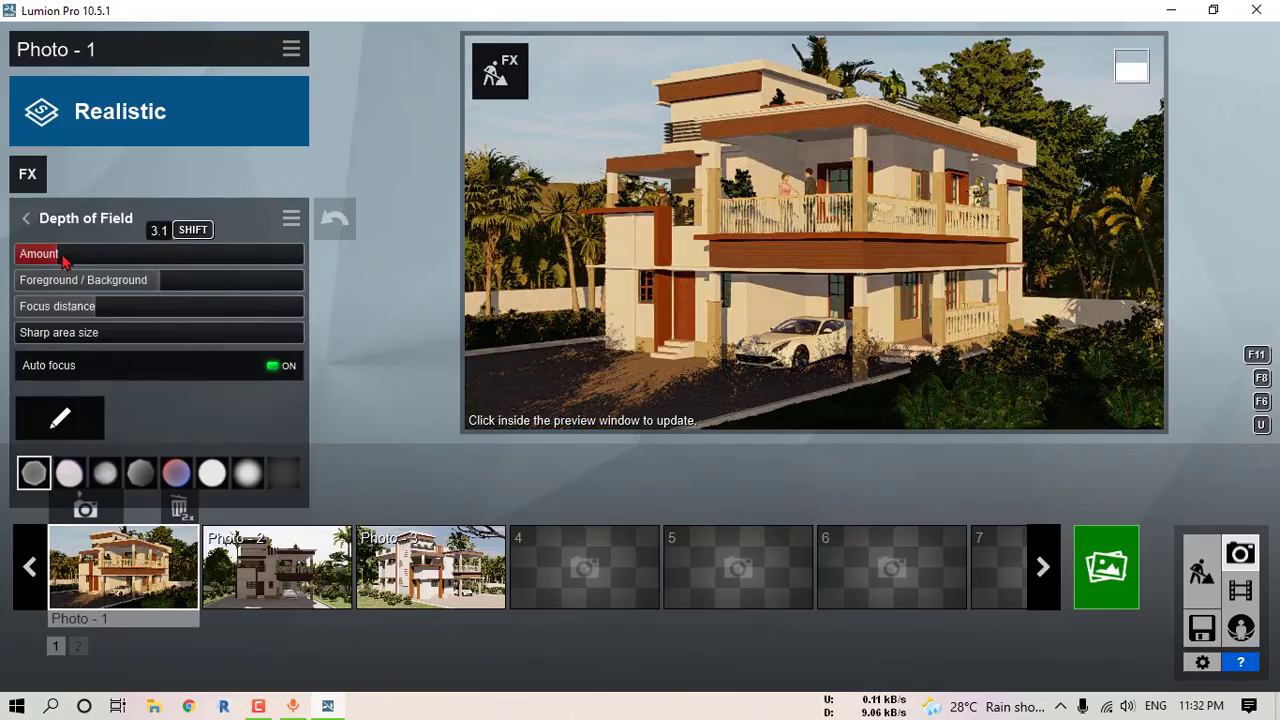
{"action": "left_click", "coordinate": [26, 218]}
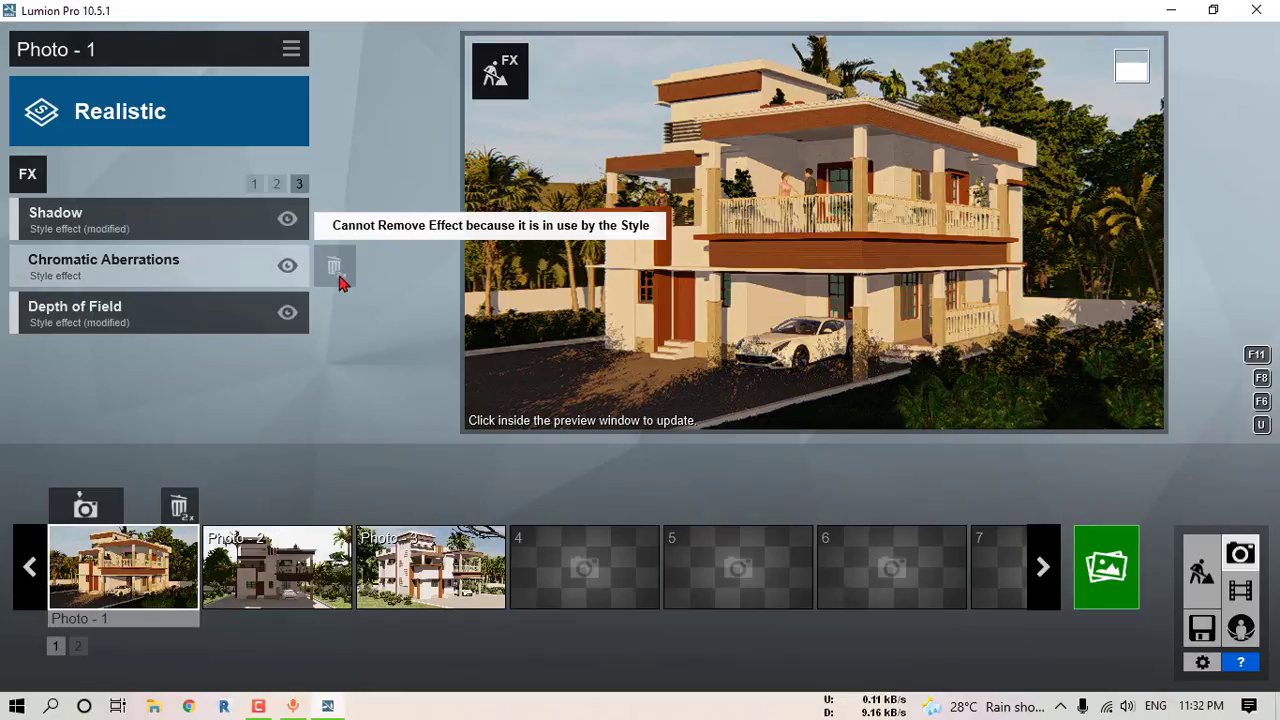
{"action": "left_click", "coordinate": [287, 265]}
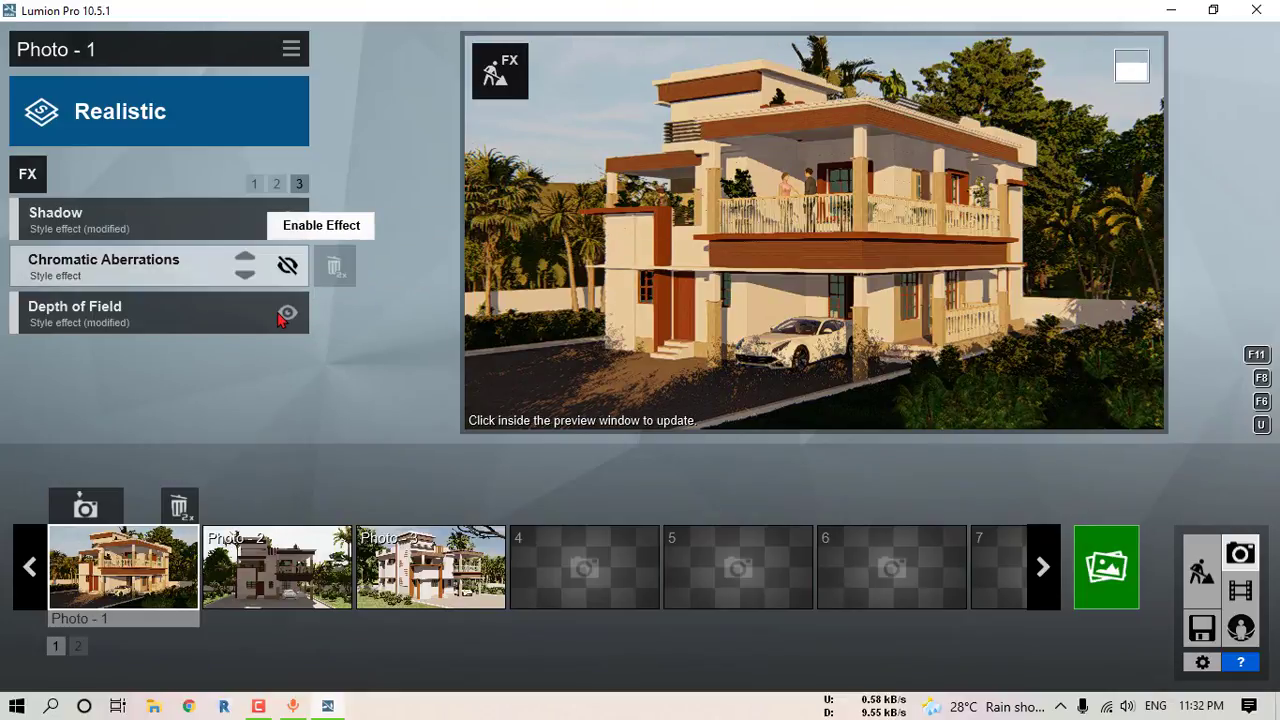
Step: Browse the Camera, Artistic and Advanced photo effects for Photo 1, leave without adding any, and update the preview
{"action": "left_click", "coordinate": [254, 183]}
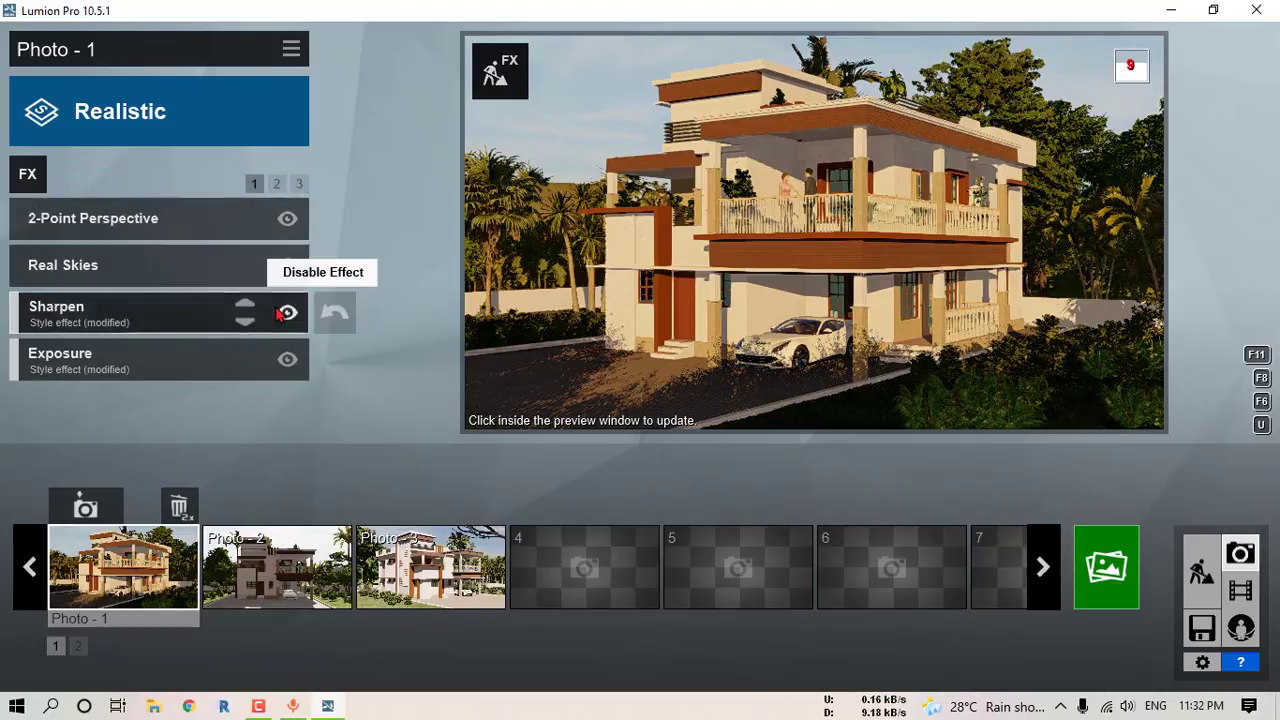
{"action": "left_click", "coordinate": [28, 174]}
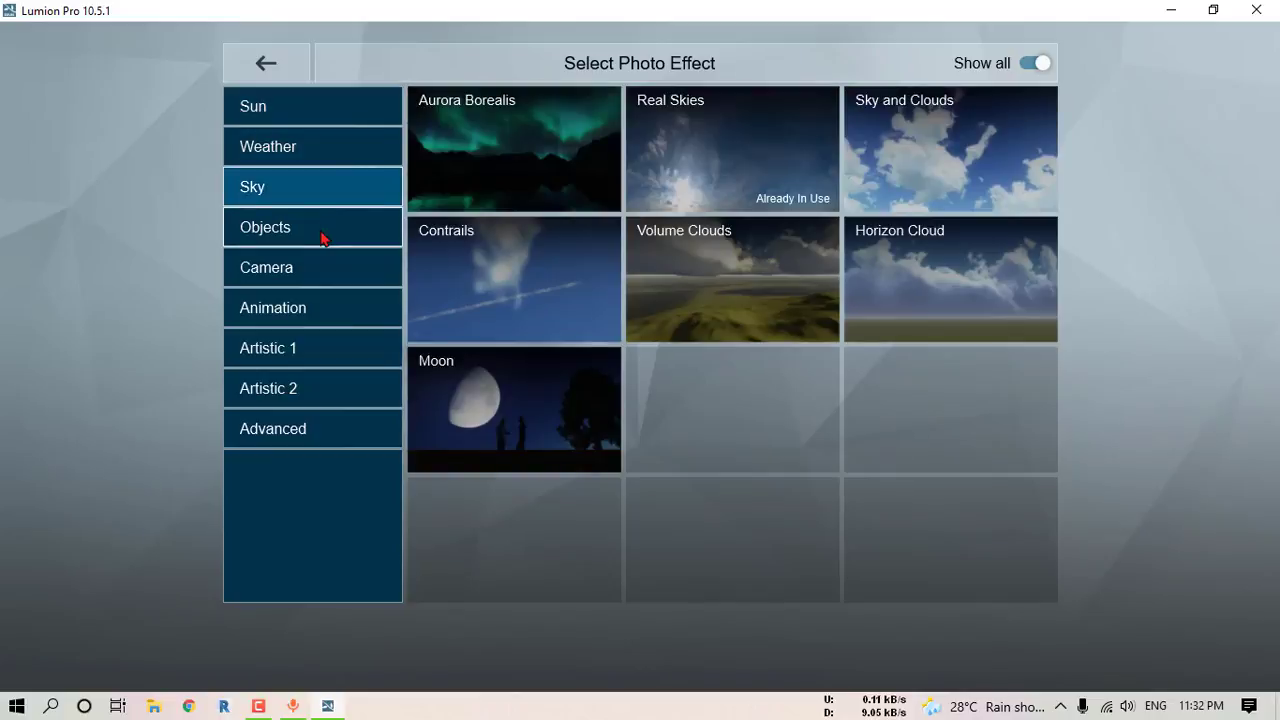
{"action": "mouse_move", "coordinate": [322, 237]}
{"action": "left_click", "coordinate": [322, 270]}
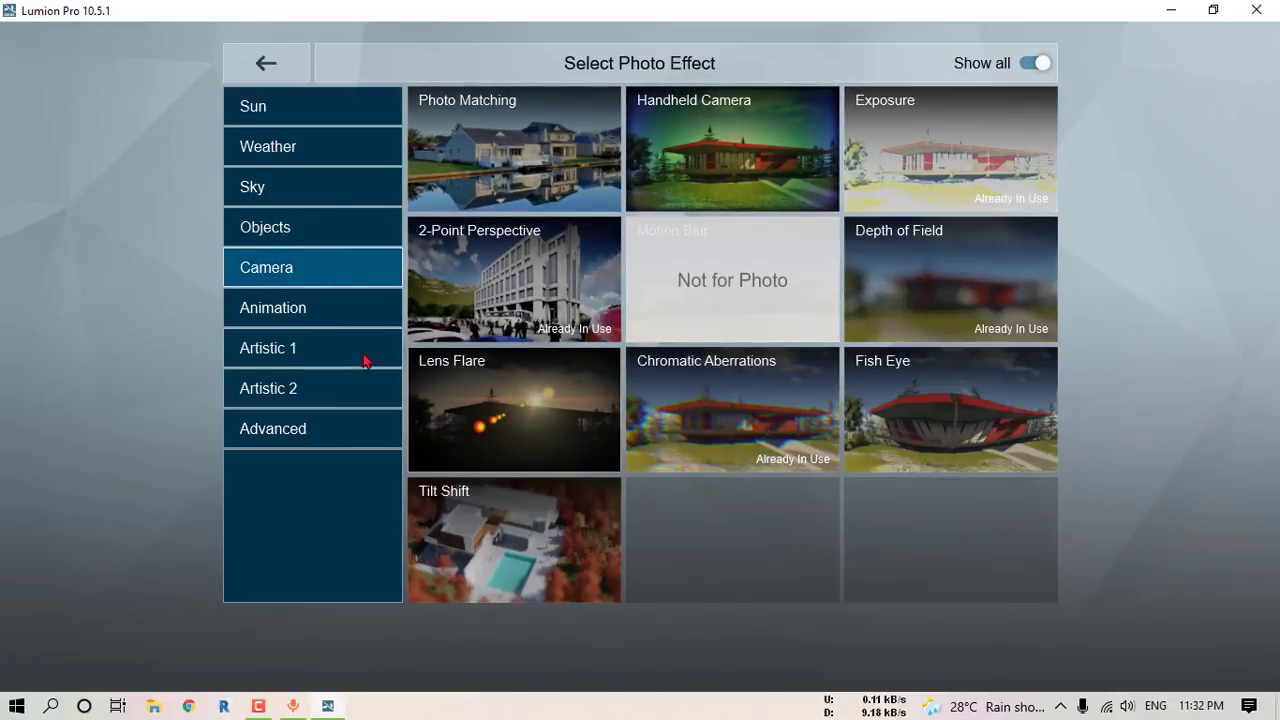
{"action": "left_click", "coordinate": [306, 322]}
{"action": "left_click", "coordinate": [313, 356]}
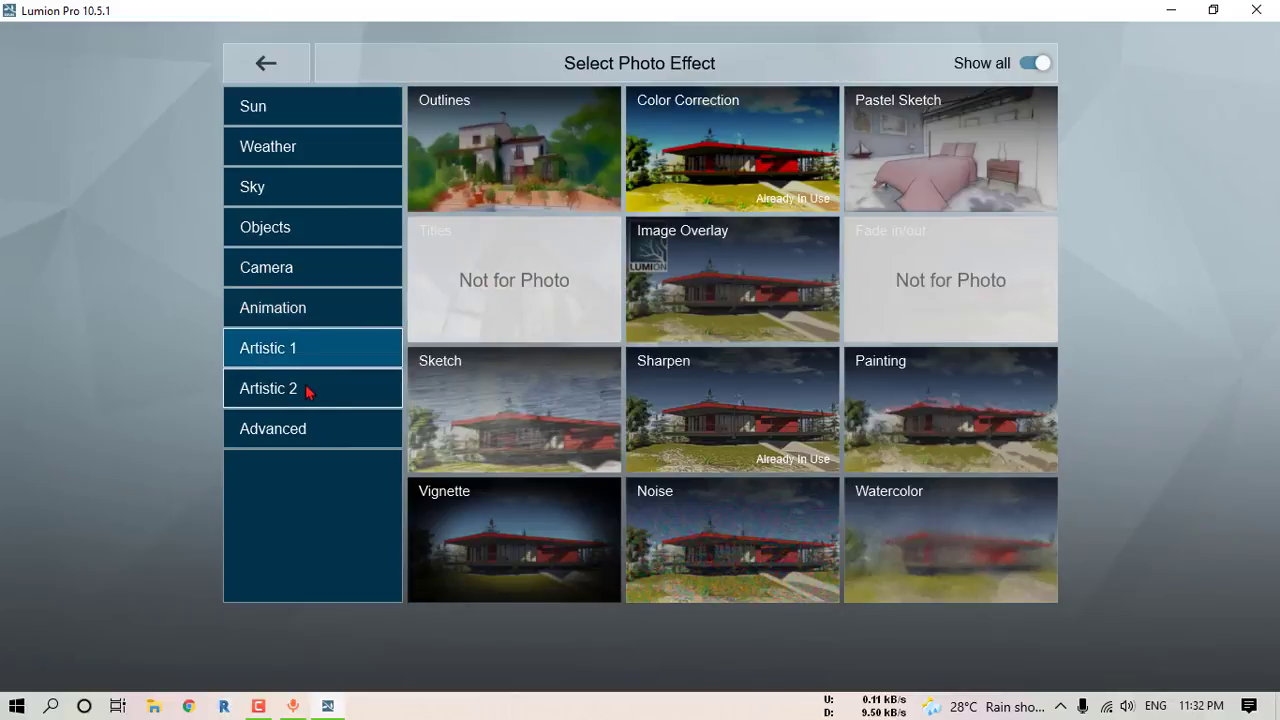
{"action": "left_click", "coordinate": [308, 398]}
{"action": "left_click", "coordinate": [303, 438]}
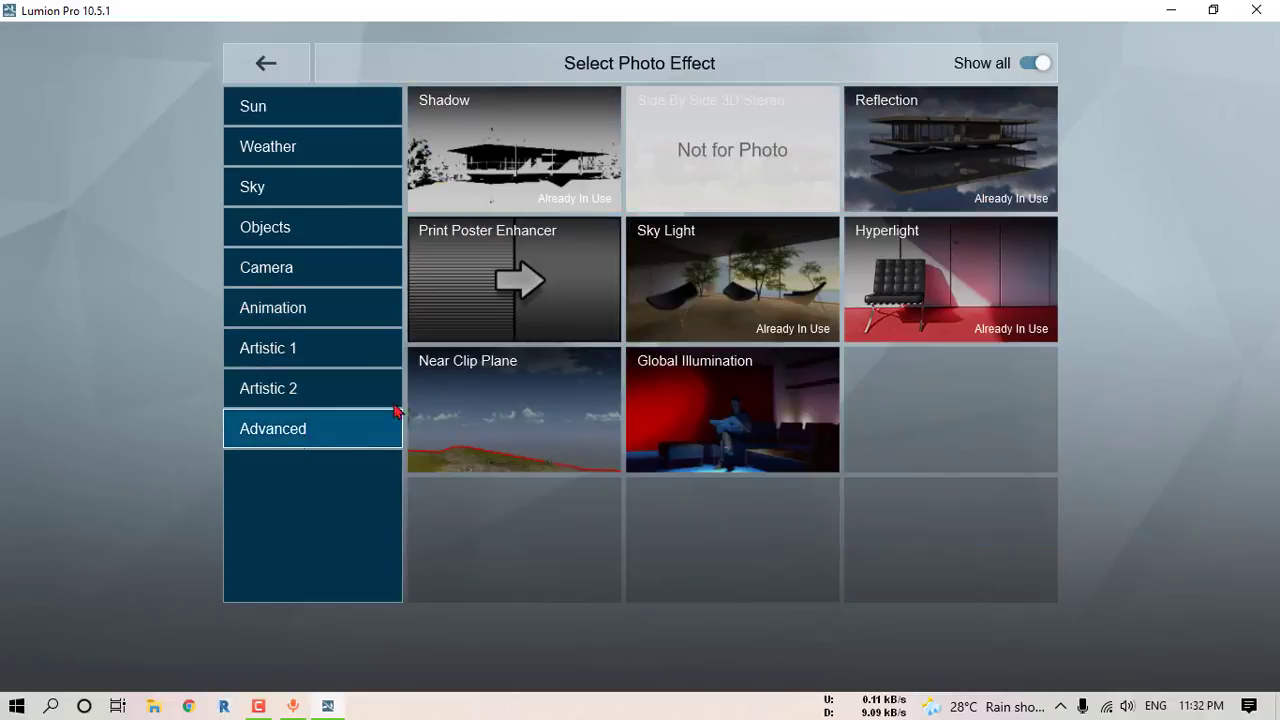
{"action": "left_click", "coordinate": [548, 199]}
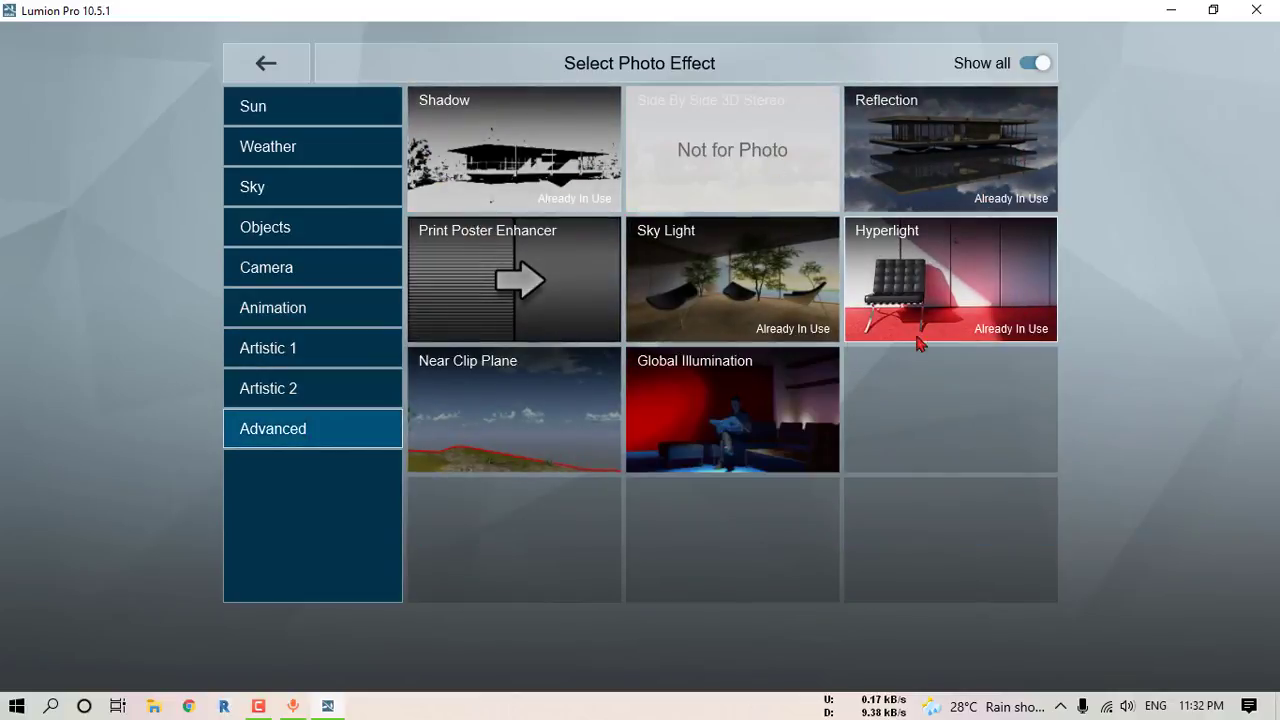
{"action": "left_click", "coordinate": [263, 67]}
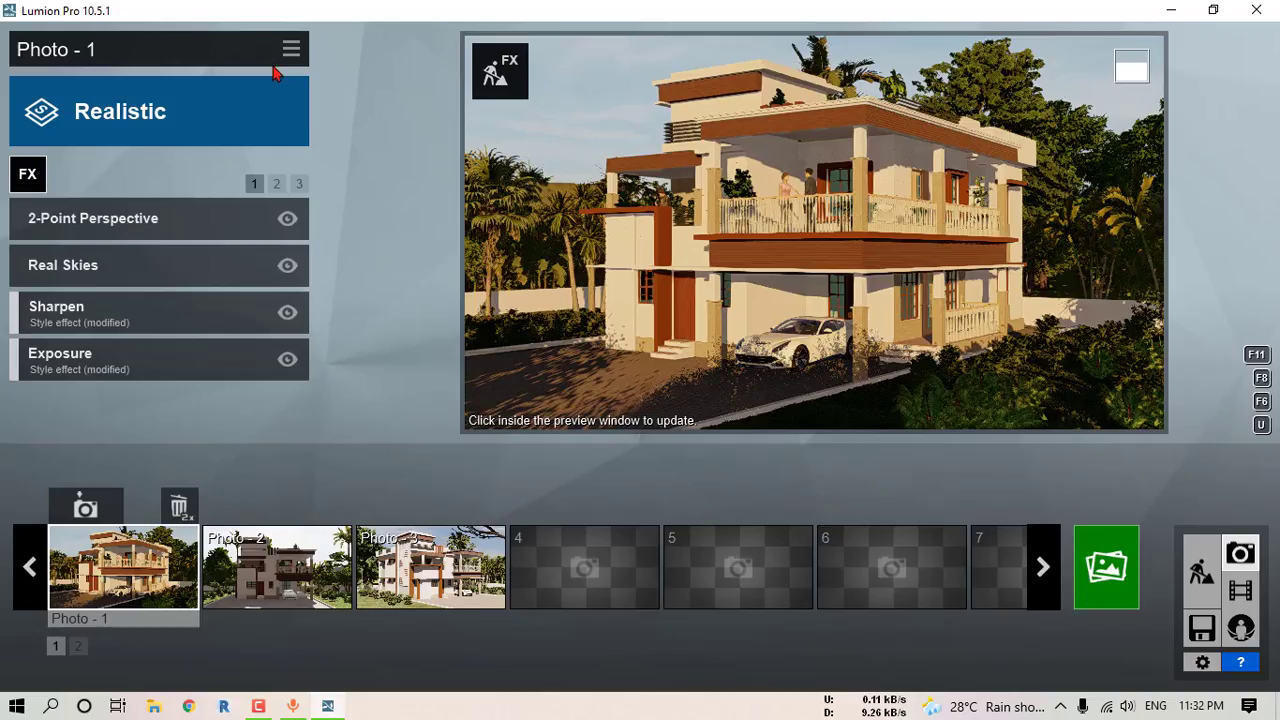
{"action": "left_click", "coordinate": [849, 231]}
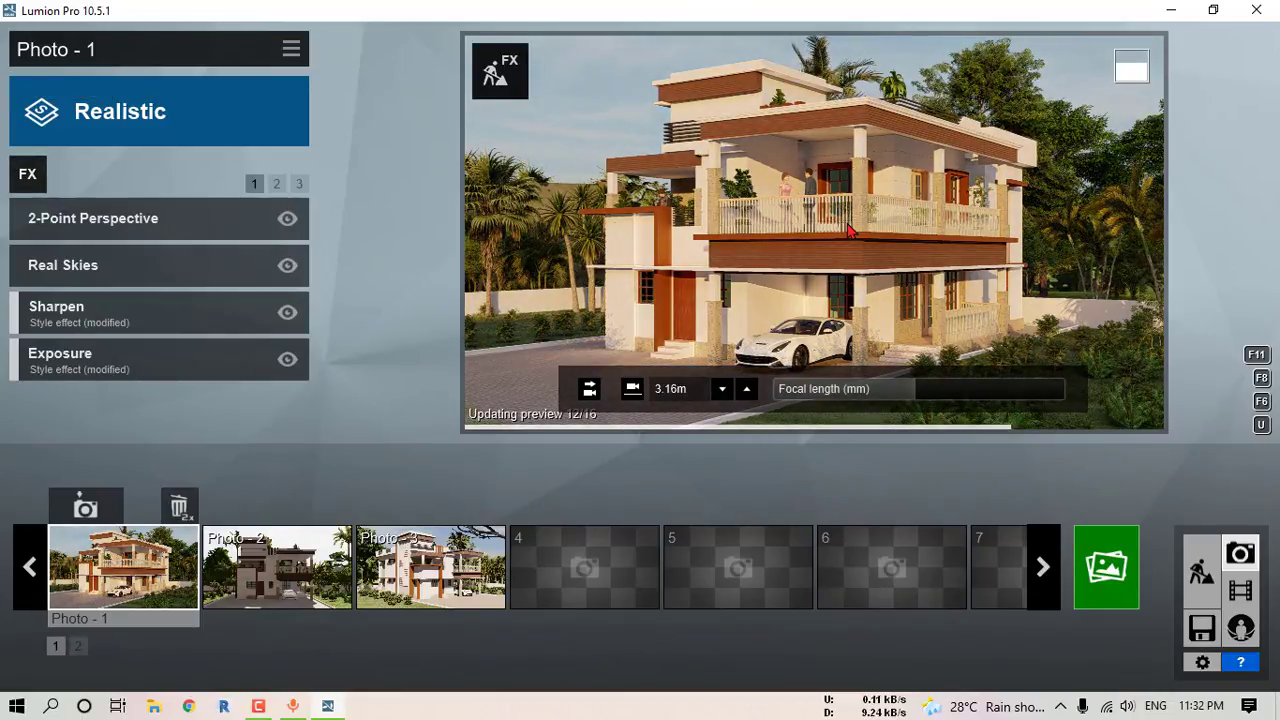
Step: Set the Color Correction temperature of Photo 1 to about 0.2 and update the preview
{"action": "left_click", "coordinate": [277, 183]}
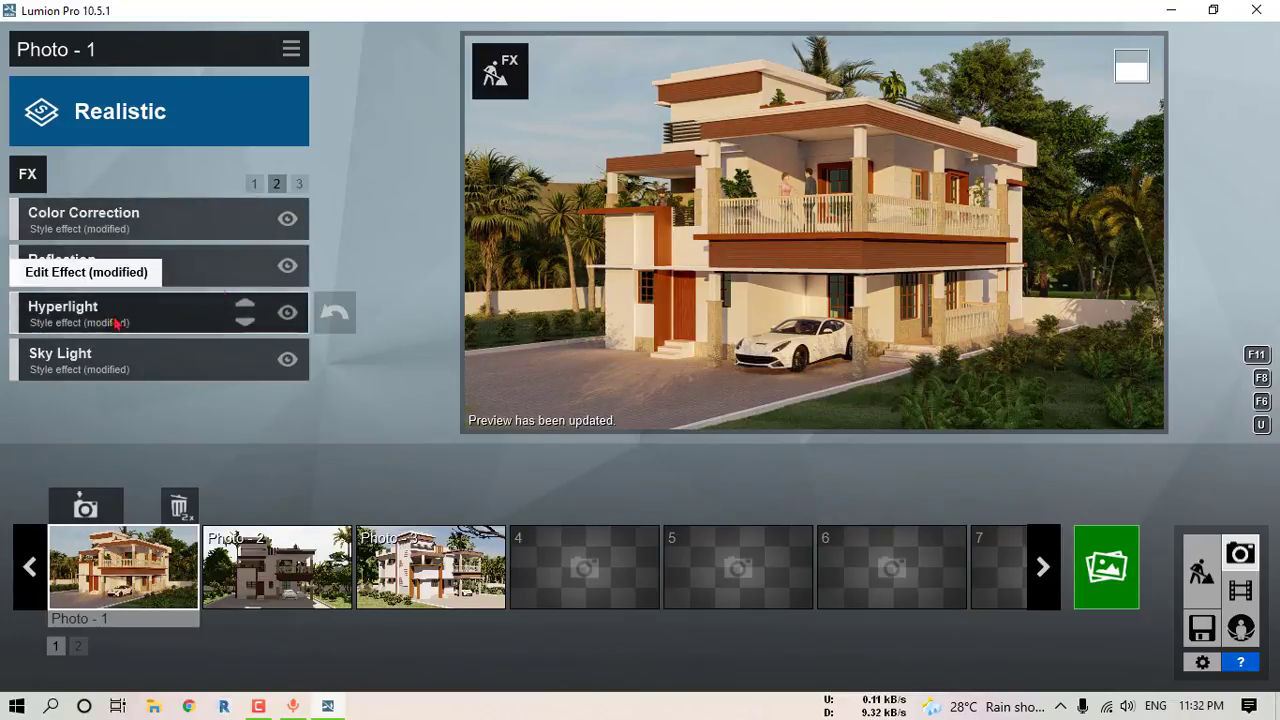
{"action": "left_click", "coordinate": [298, 184]}
{"action": "left_click", "coordinate": [277, 183]}
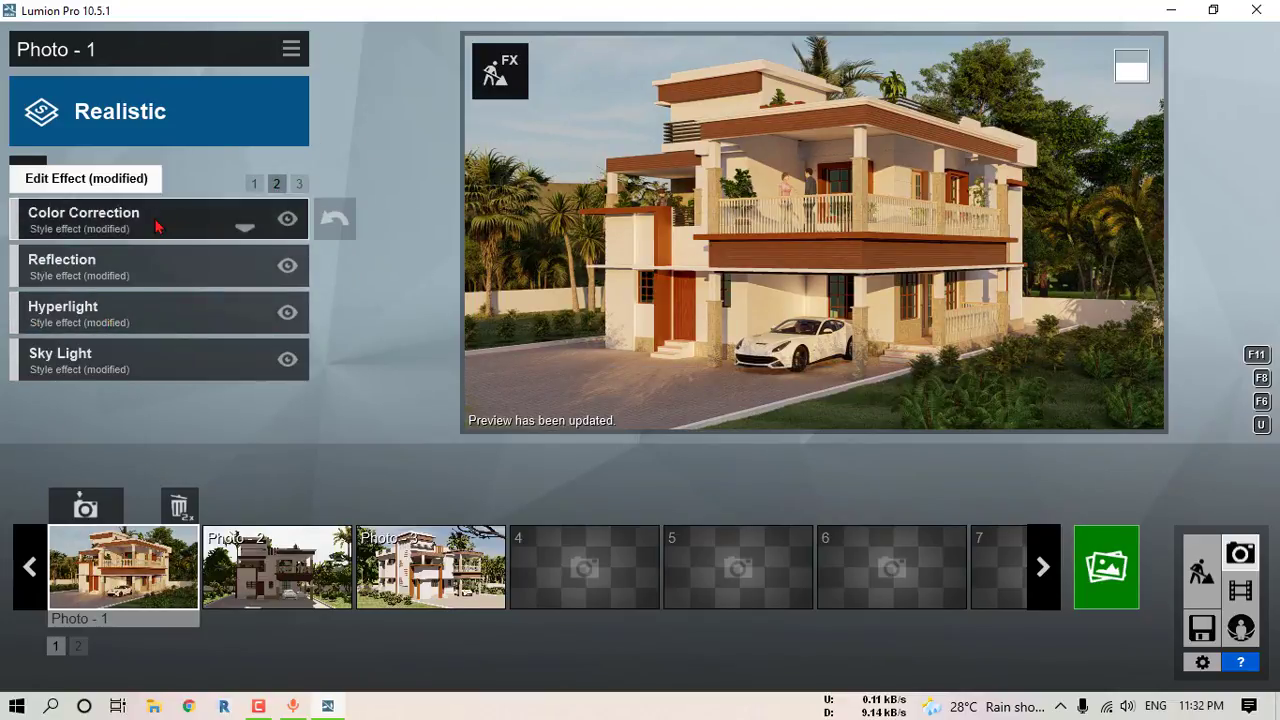
{"action": "left_click", "coordinate": [155, 217]}
{"action": "left_click_drag", "start_coordinate": [217, 255], "coordinate": [222, 257]}
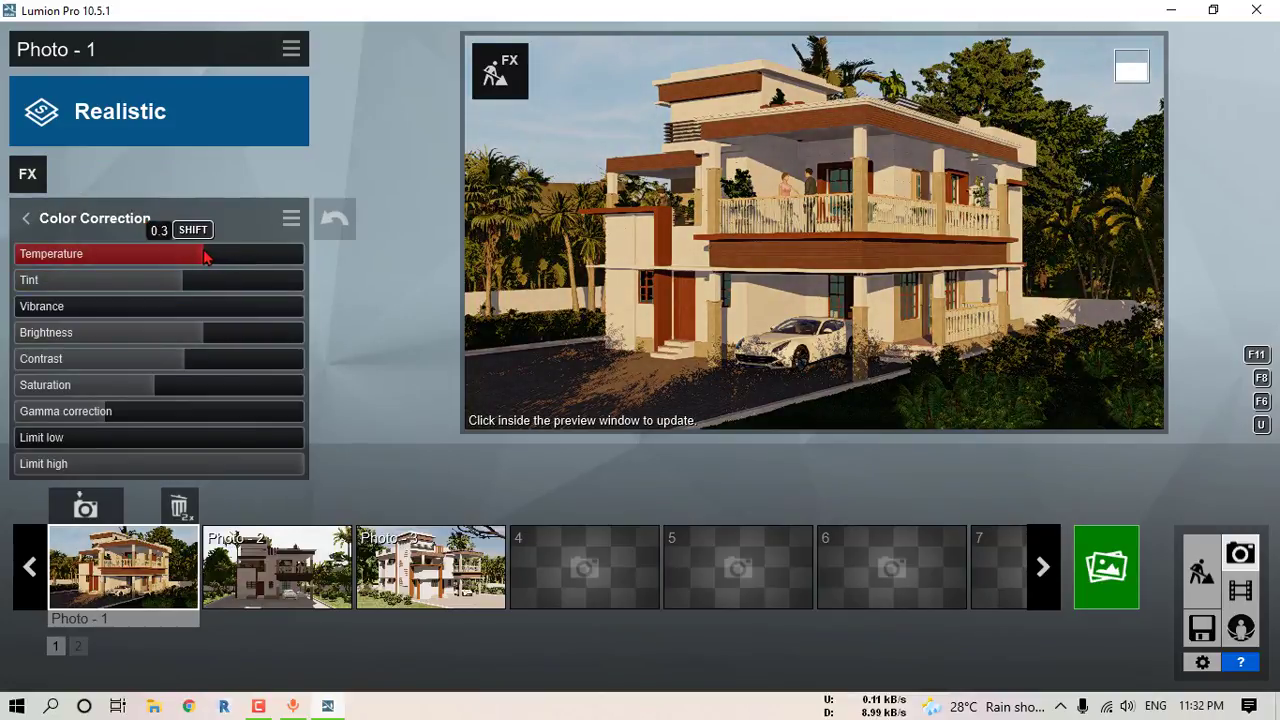
{"action": "left_click", "coordinate": [858, 223]}
{"action": "left_click_drag", "start_coordinate": [201, 256], "coordinate": [189, 257]}
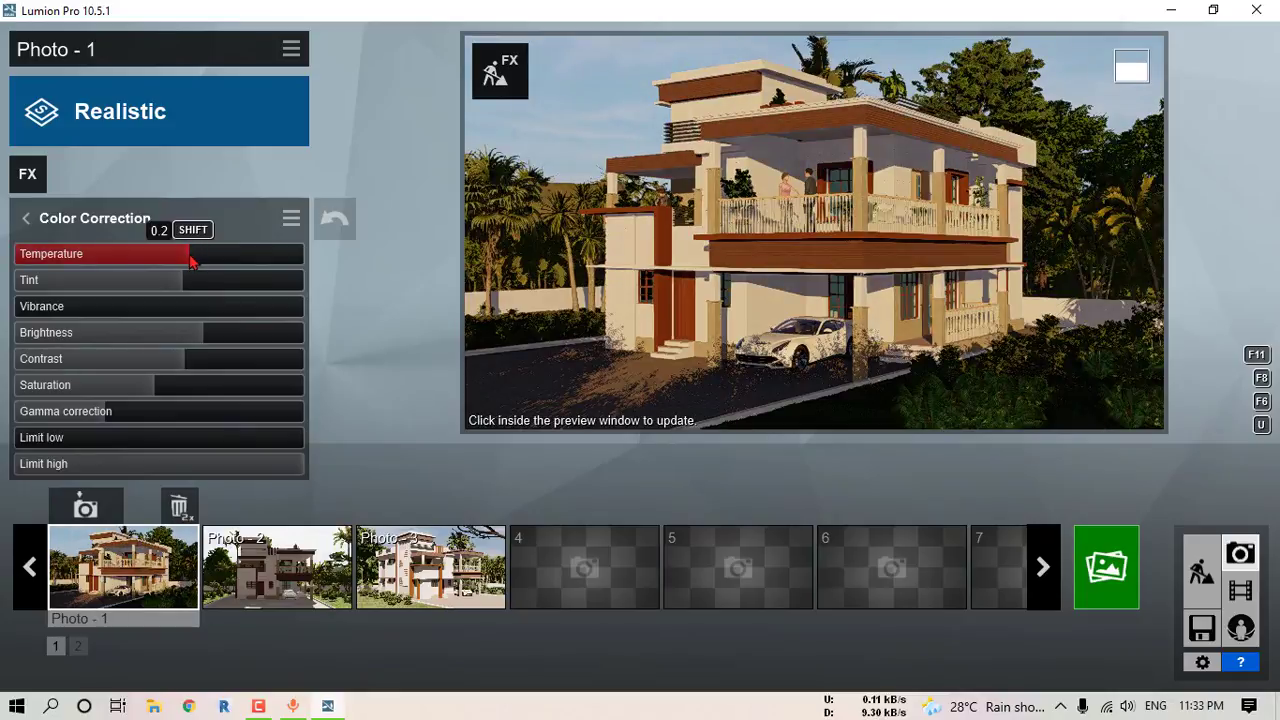
{"action": "left_click", "coordinate": [856, 226]}
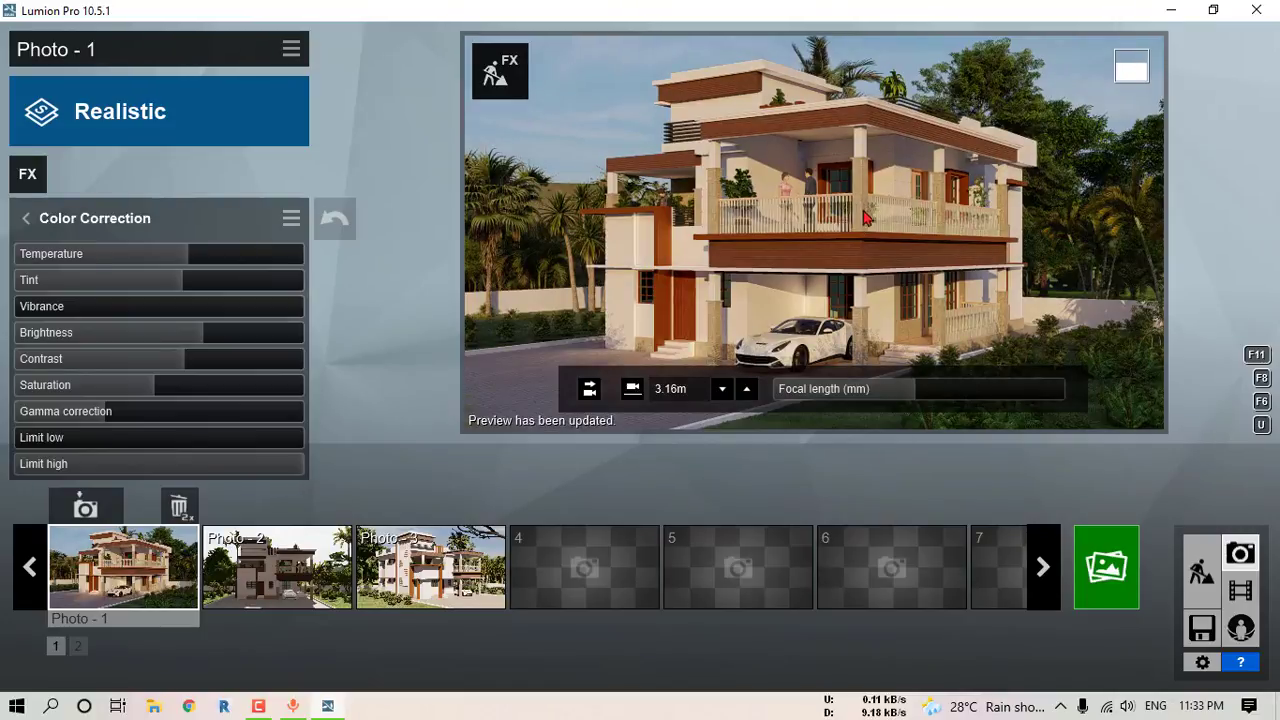
{"action": "left_click", "coordinate": [26, 218]}
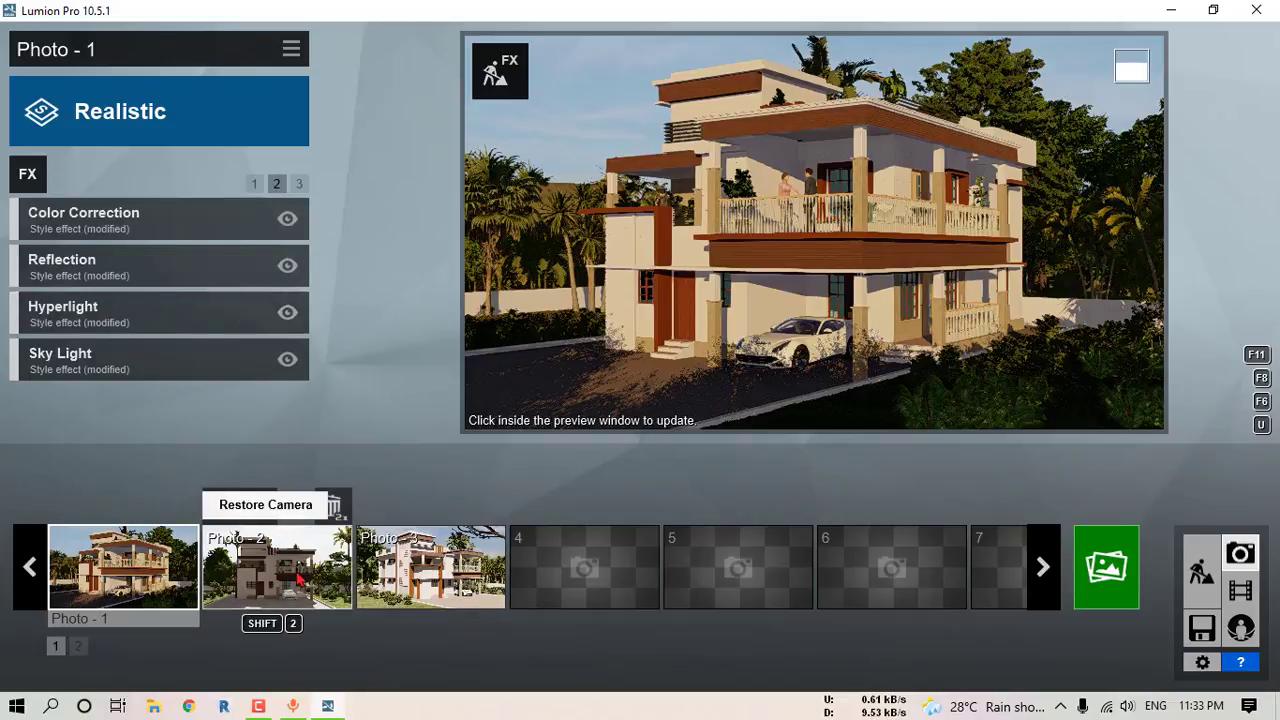
Step: Copy all effects from Photo 1, paste them onto Photo 2, and update the Photo 2 preview
{"action": "left_click", "coordinate": [291, 52]}
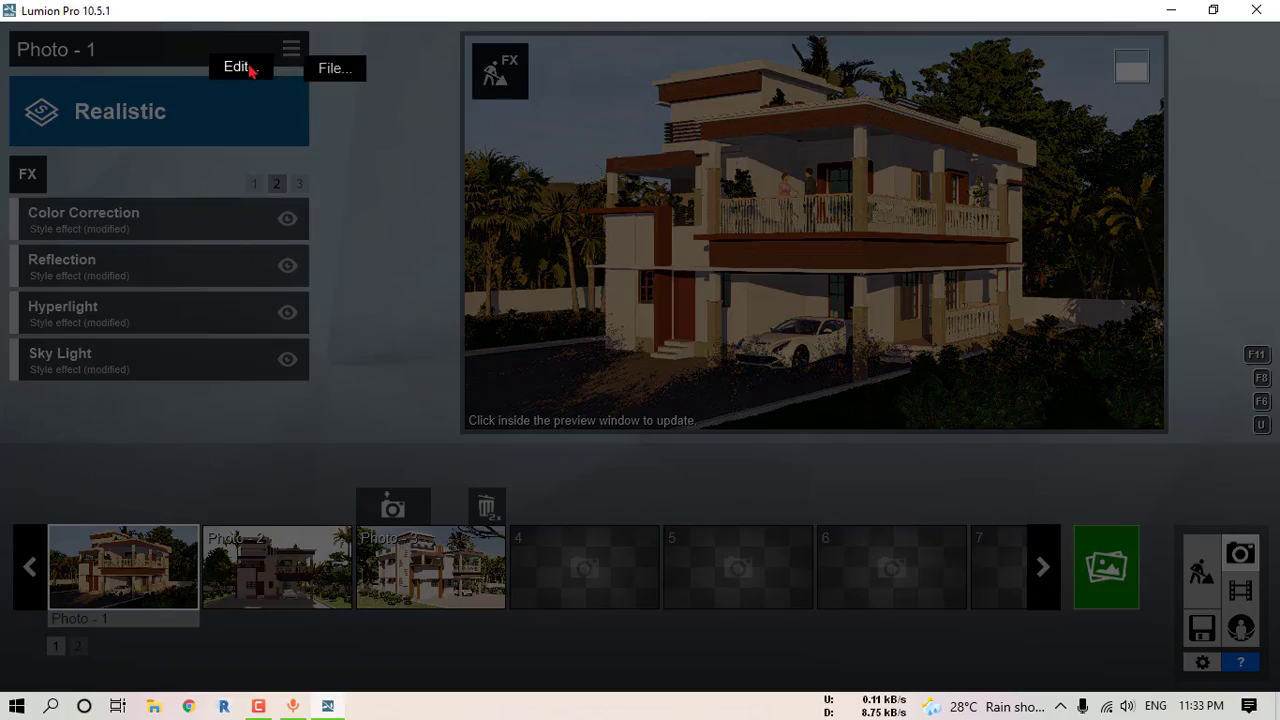
{"action": "mouse_move", "coordinate": [250, 68]}
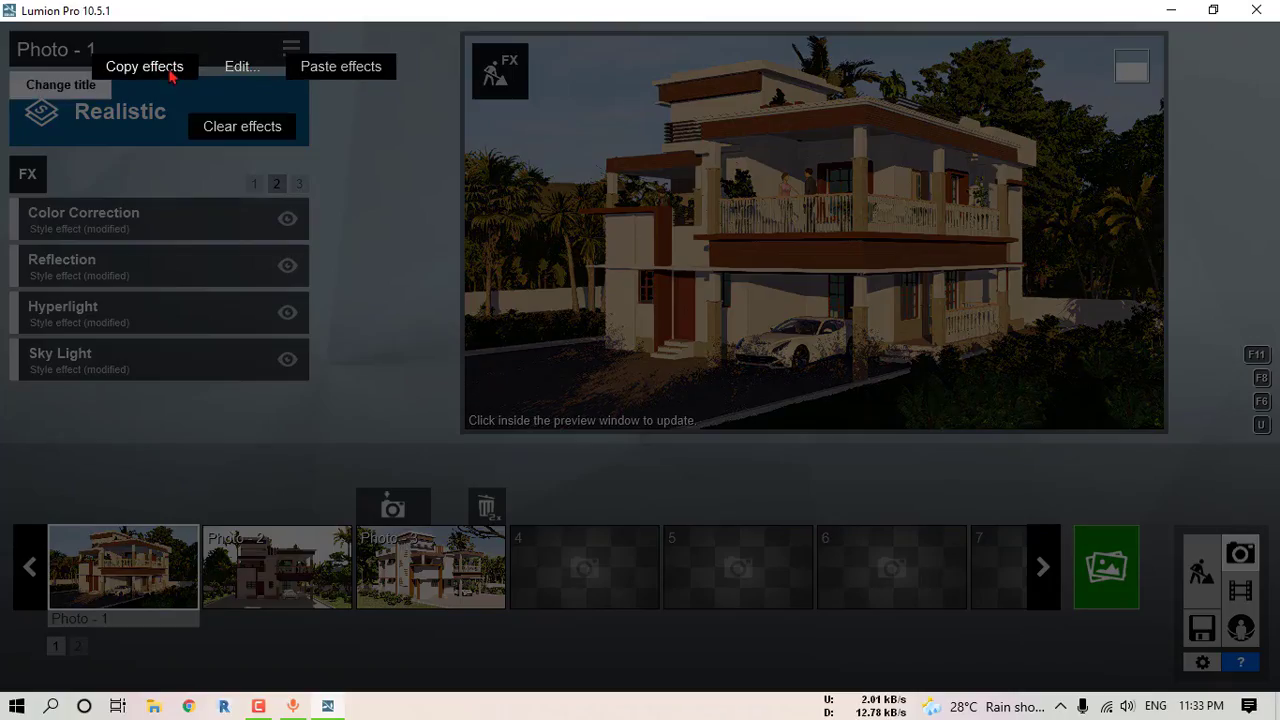
{"action": "left_click", "coordinate": [170, 72]}
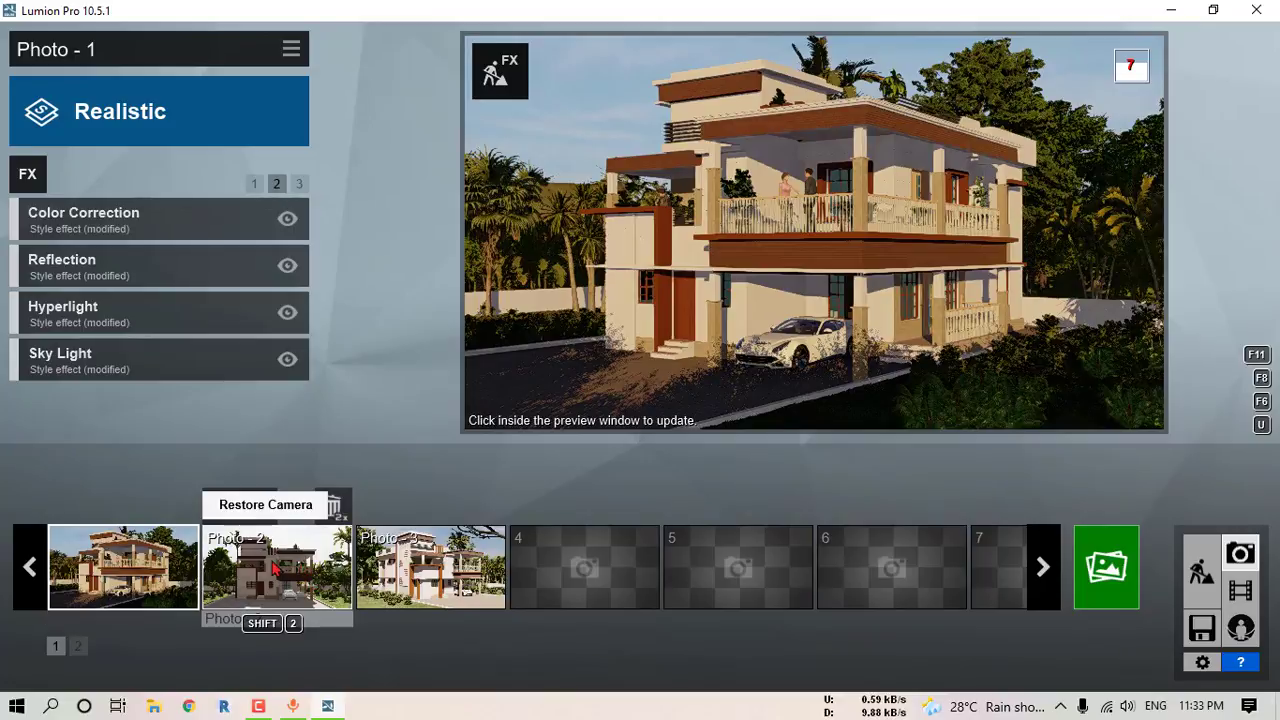
{"action": "left_click", "coordinate": [276, 568]}
{"action": "left_click", "coordinate": [291, 49]}
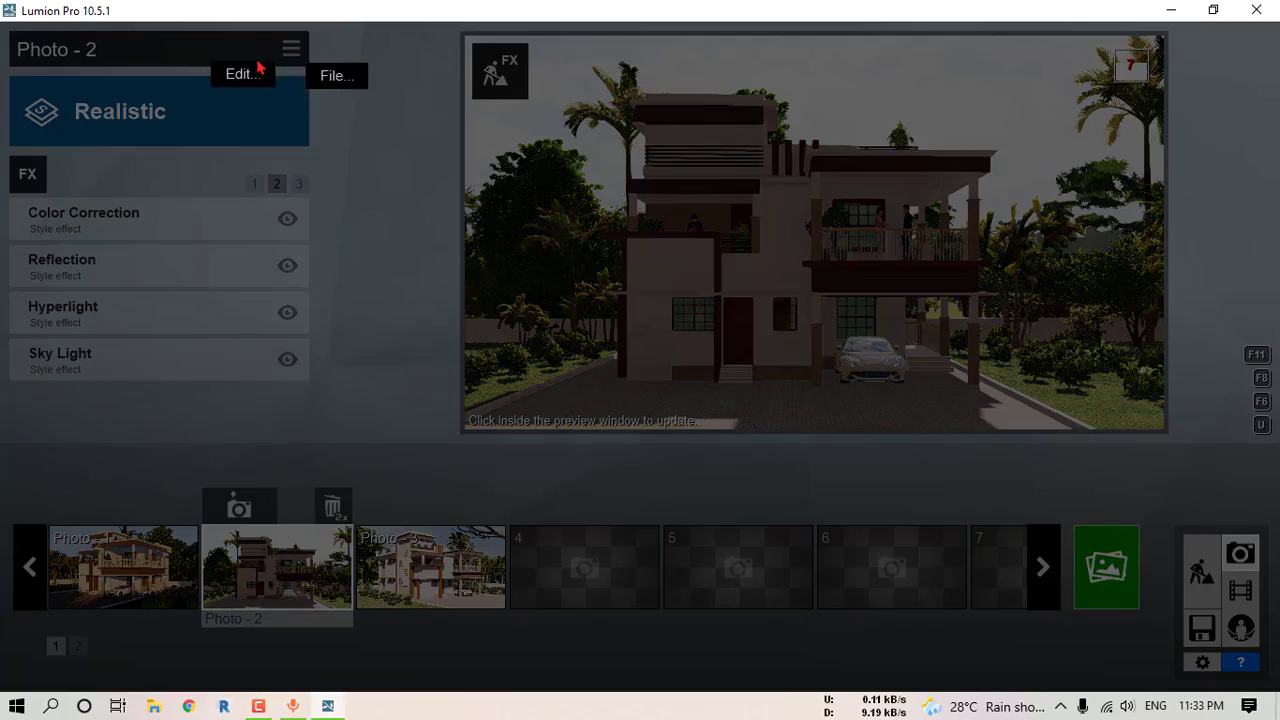
{"action": "mouse_move", "coordinate": [243, 76]}
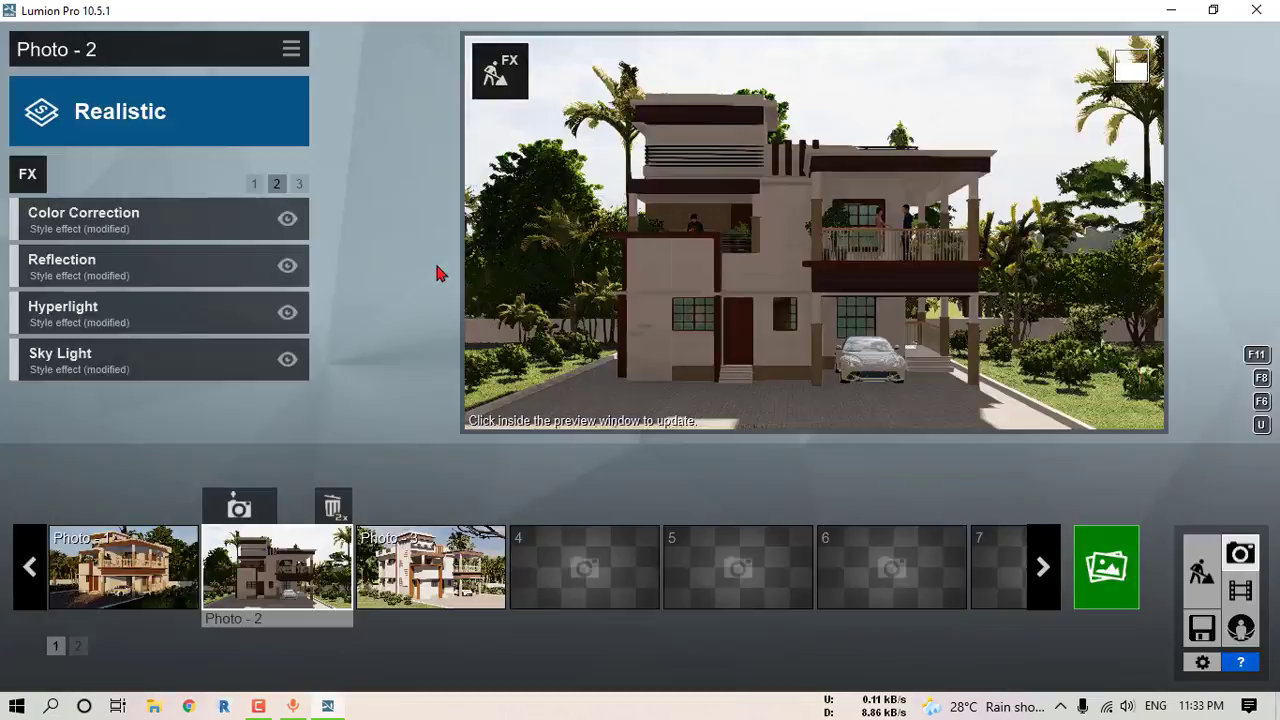
{"action": "left_click", "coordinate": [876, 265]}
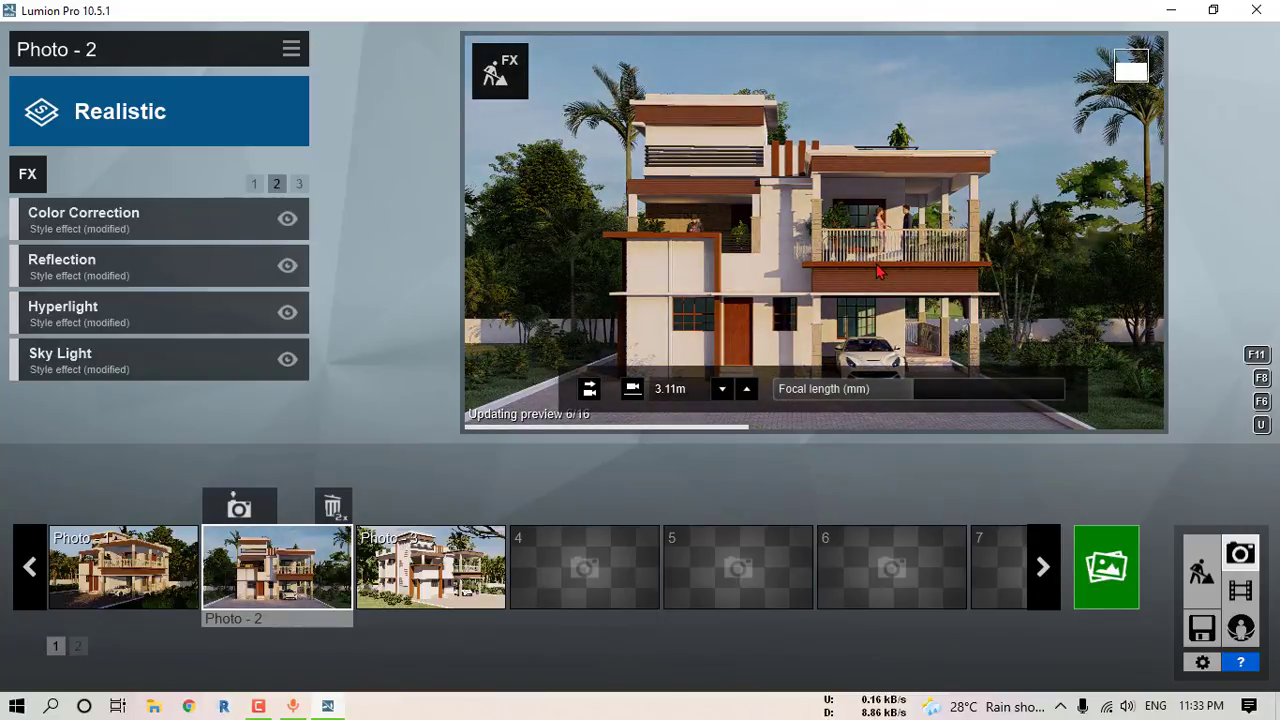
Step: Paste the copied effects onto Photo 3 and update its preview
{"action": "left_click", "coordinate": [500, 562]}
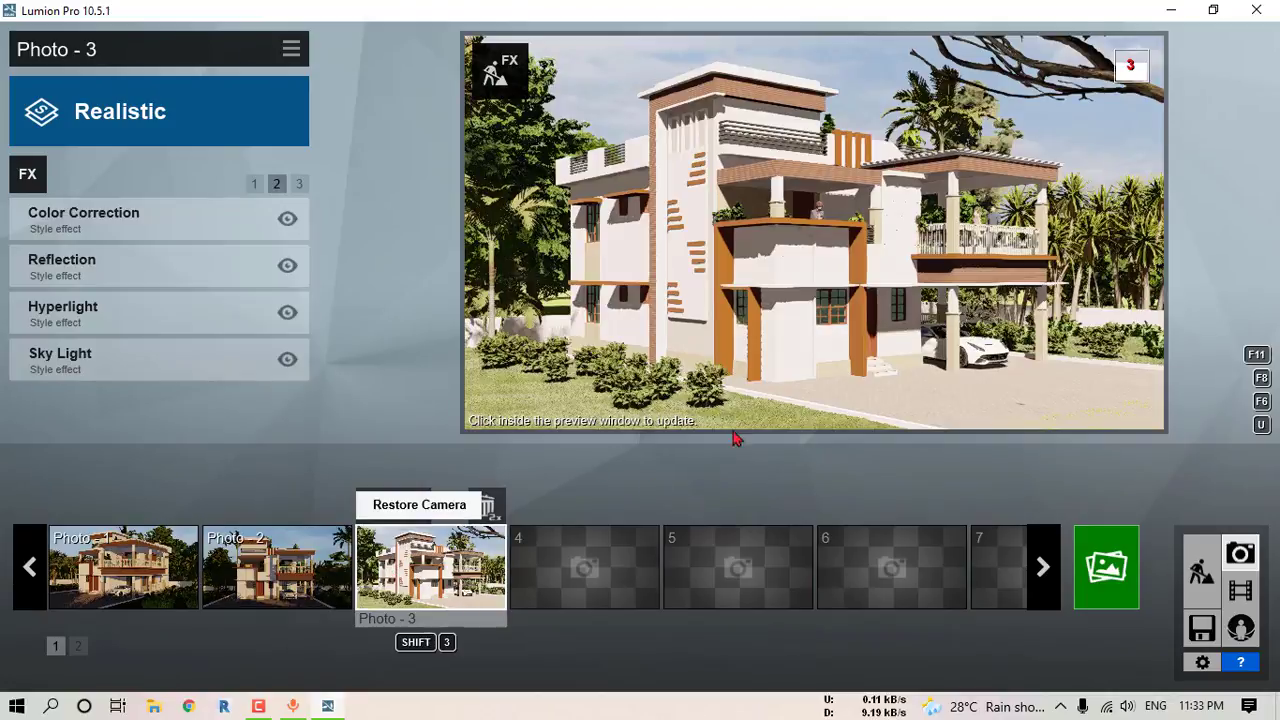
{"action": "left_click", "coordinate": [291, 50]}
{"action": "left_click", "coordinate": [255, 78]}
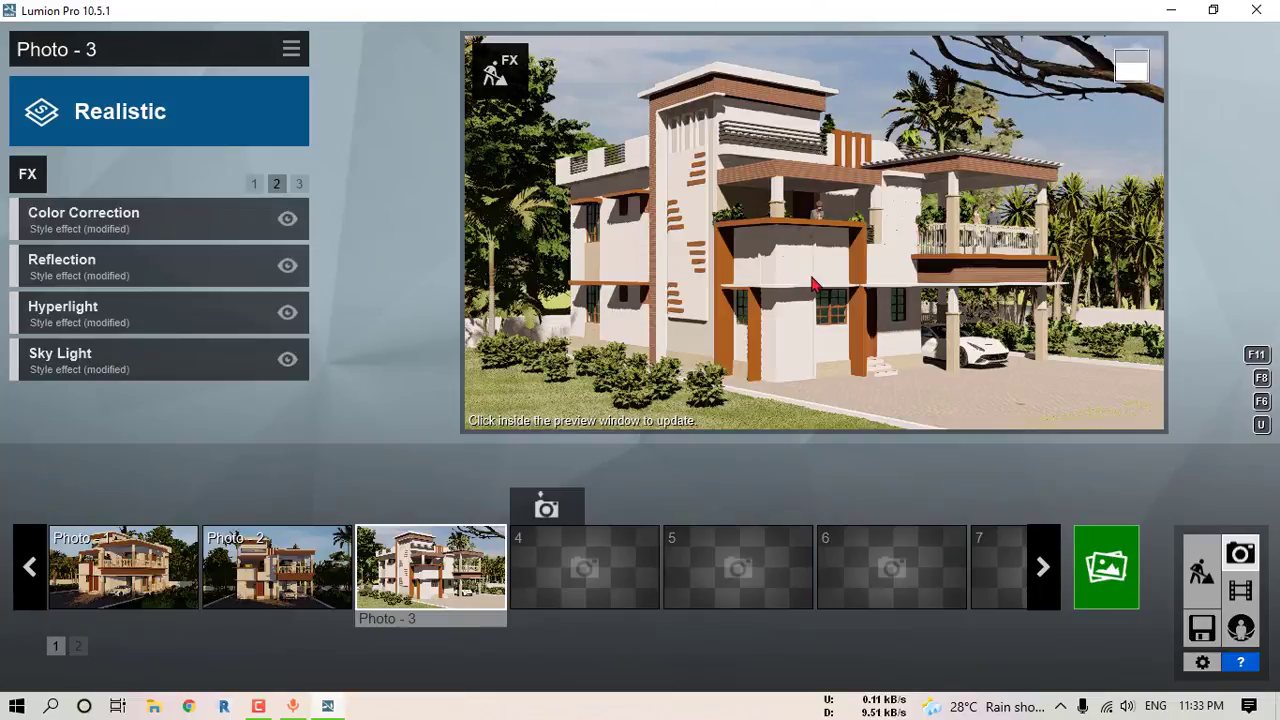
{"action": "left_click", "coordinate": [817, 283]}
{"action": "left_click", "coordinate": [817, 283]}
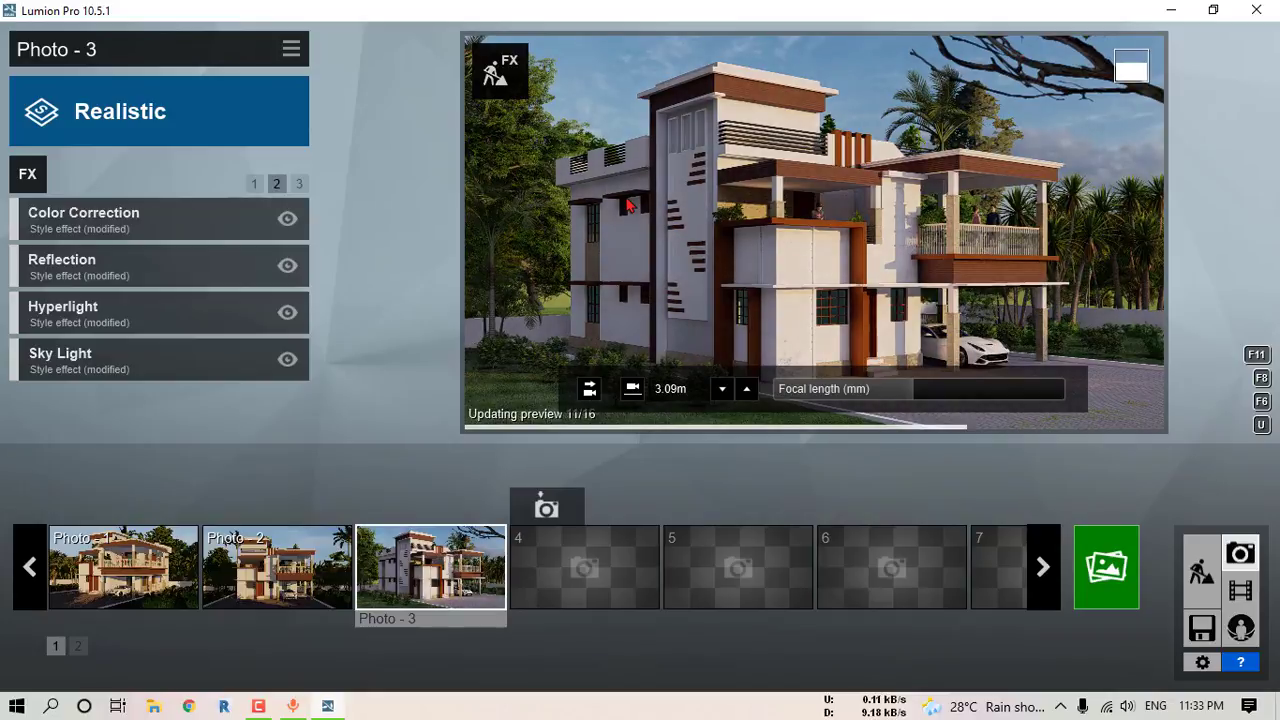
Step: Turn the Real Skies heading of Photo 3 almost to its minimum so the sun direction changes, and update the preview
{"action": "left_click", "coordinate": [254, 184]}
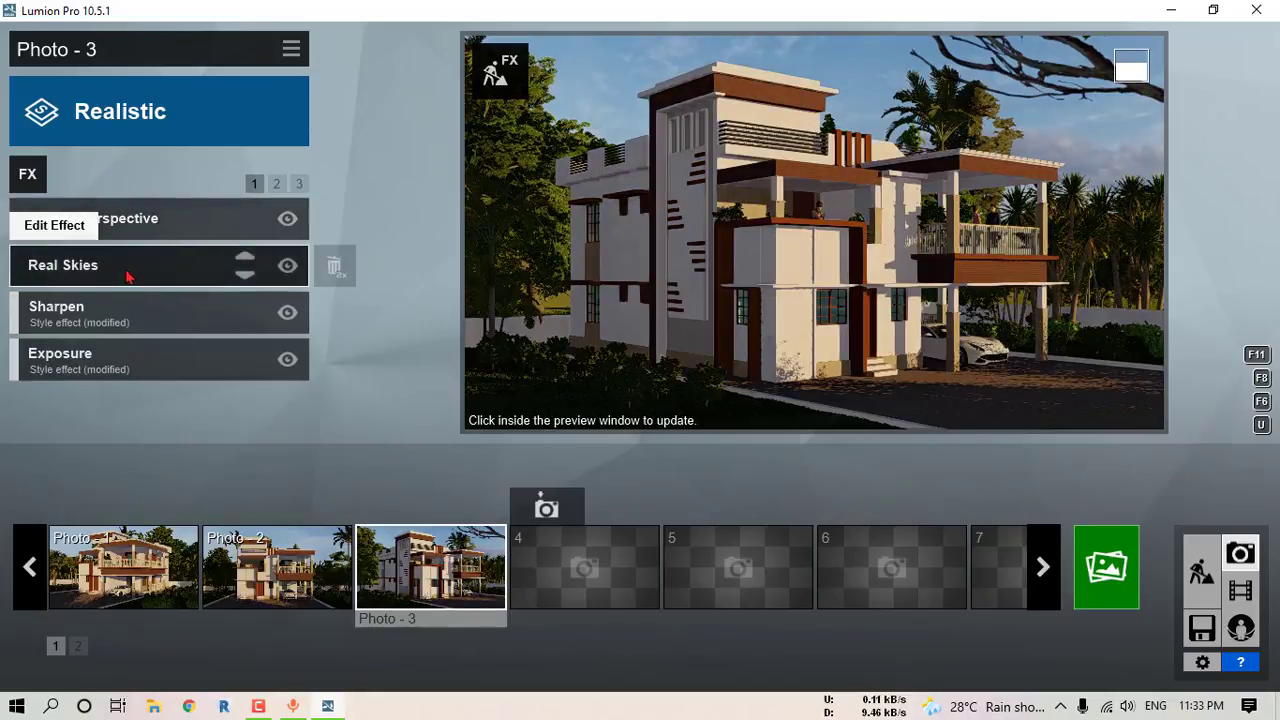
{"action": "left_click", "coordinate": [127, 270]}
{"action": "left_click", "coordinate": [258, 332]}
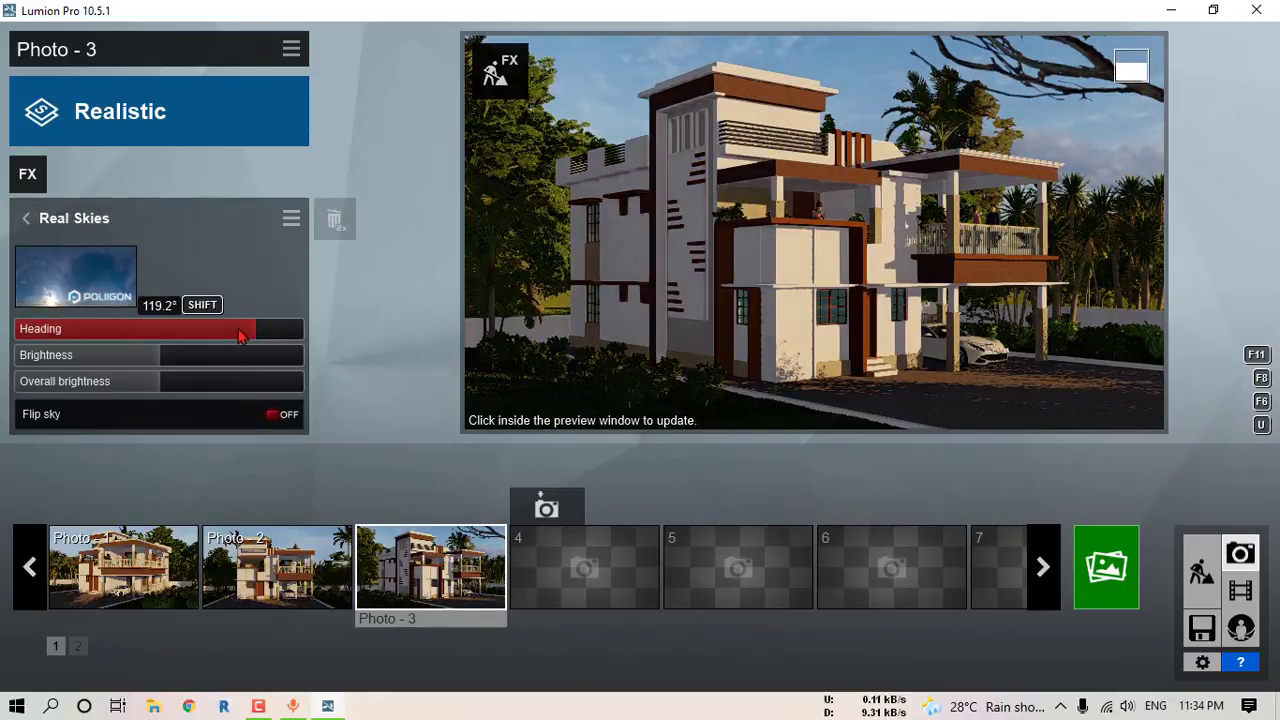
{"action": "left_click_drag", "start_coordinate": [240, 336], "coordinate": [148, 328]}
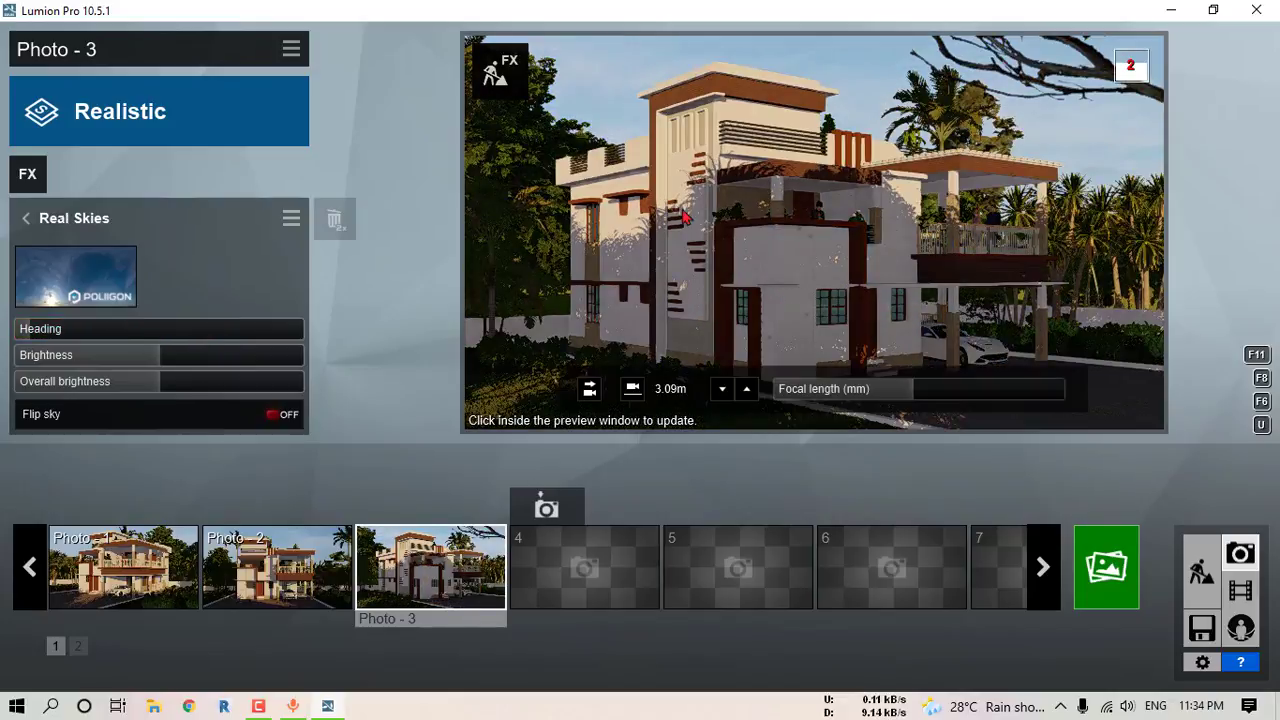
{"action": "left_click", "coordinate": [853, 240]}
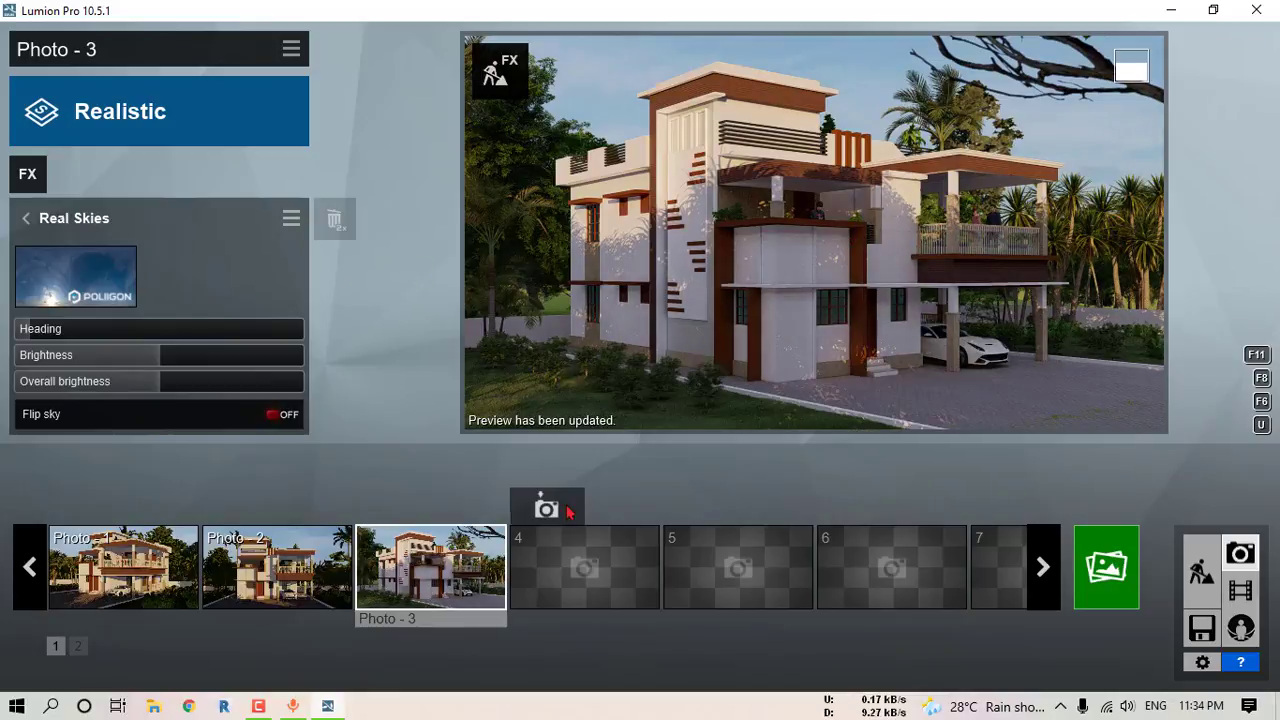
Step: Restore the camera view of Photo 1 and store it again as Photo 4
{"action": "left_click", "coordinate": [136, 586]}
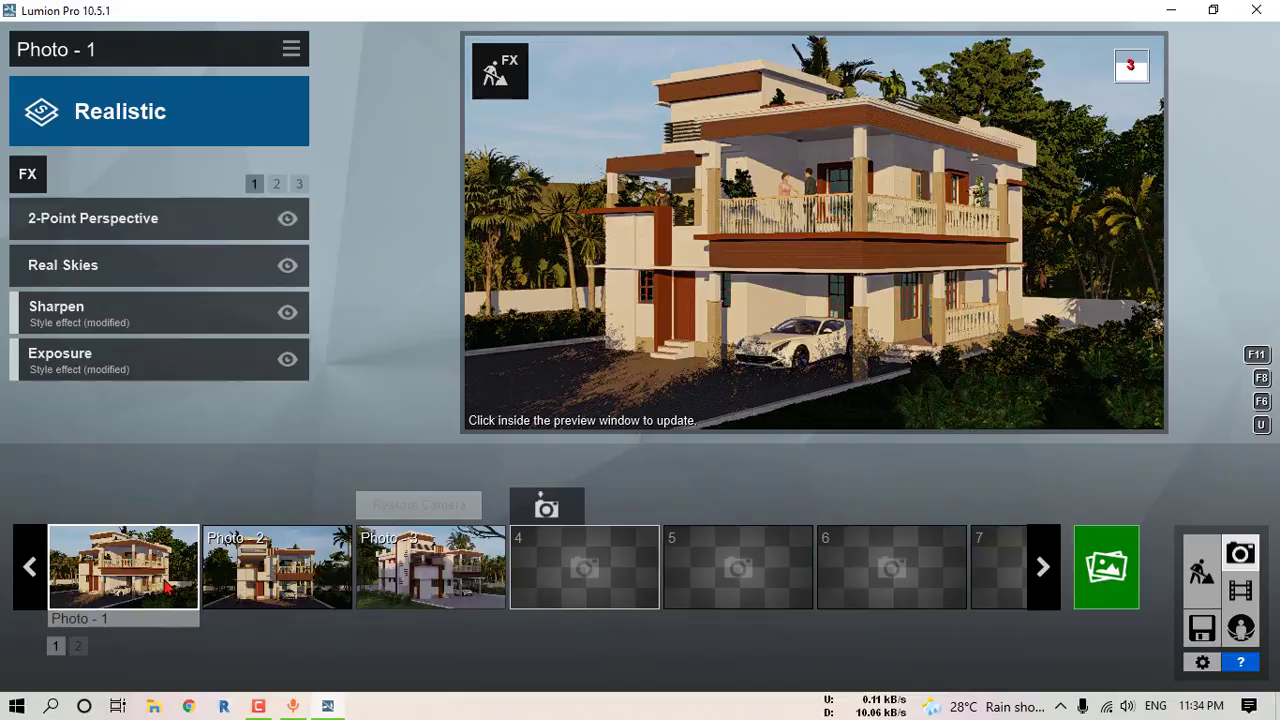
{"action": "mouse_move", "coordinate": [173, 570]}
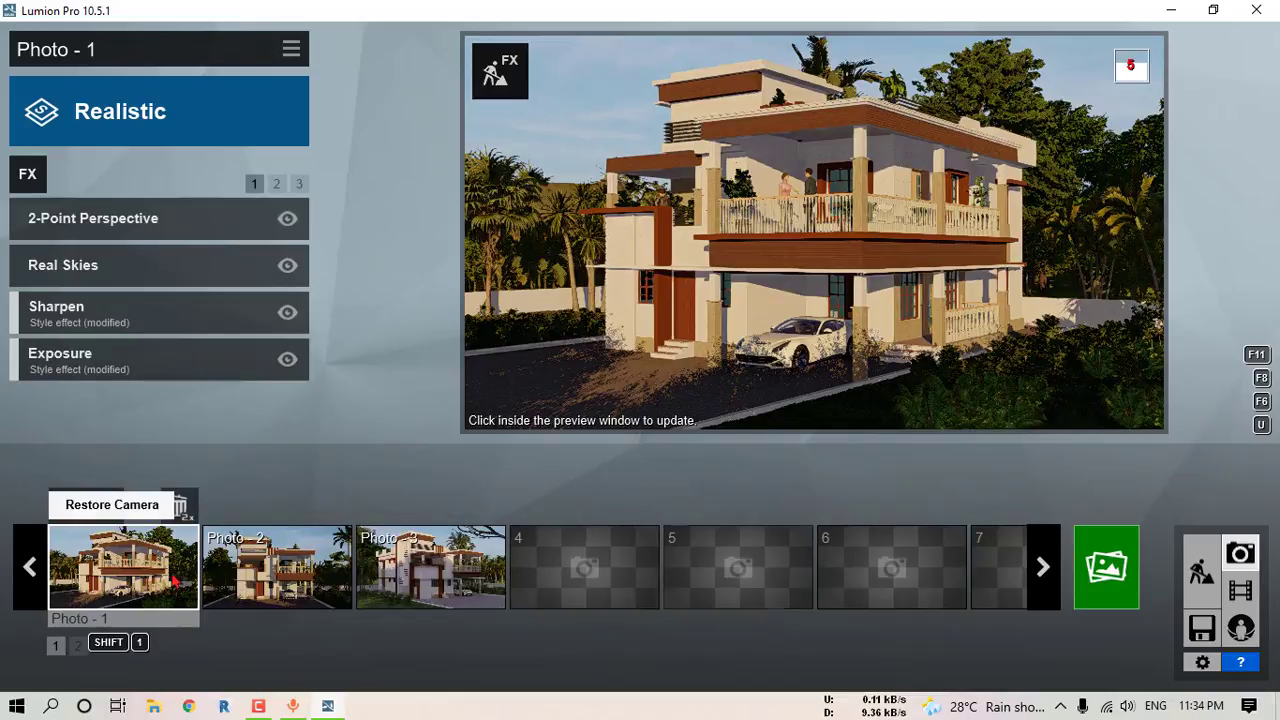
{"action": "left_click", "coordinate": [586, 570]}
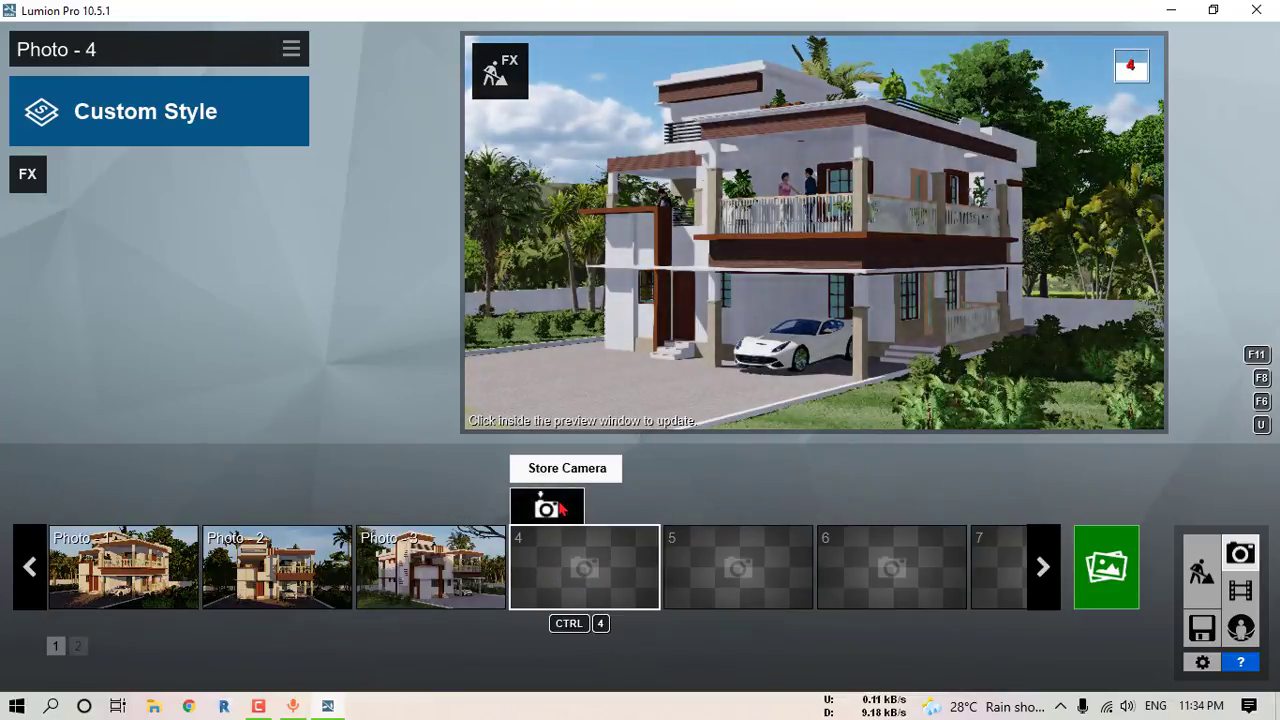
{"action": "left_click", "coordinate": [546, 508]}
Step: Restore the camera view of Photo 2 and store it again as Photo 5
{"action": "mouse_move", "coordinate": [280, 565]}
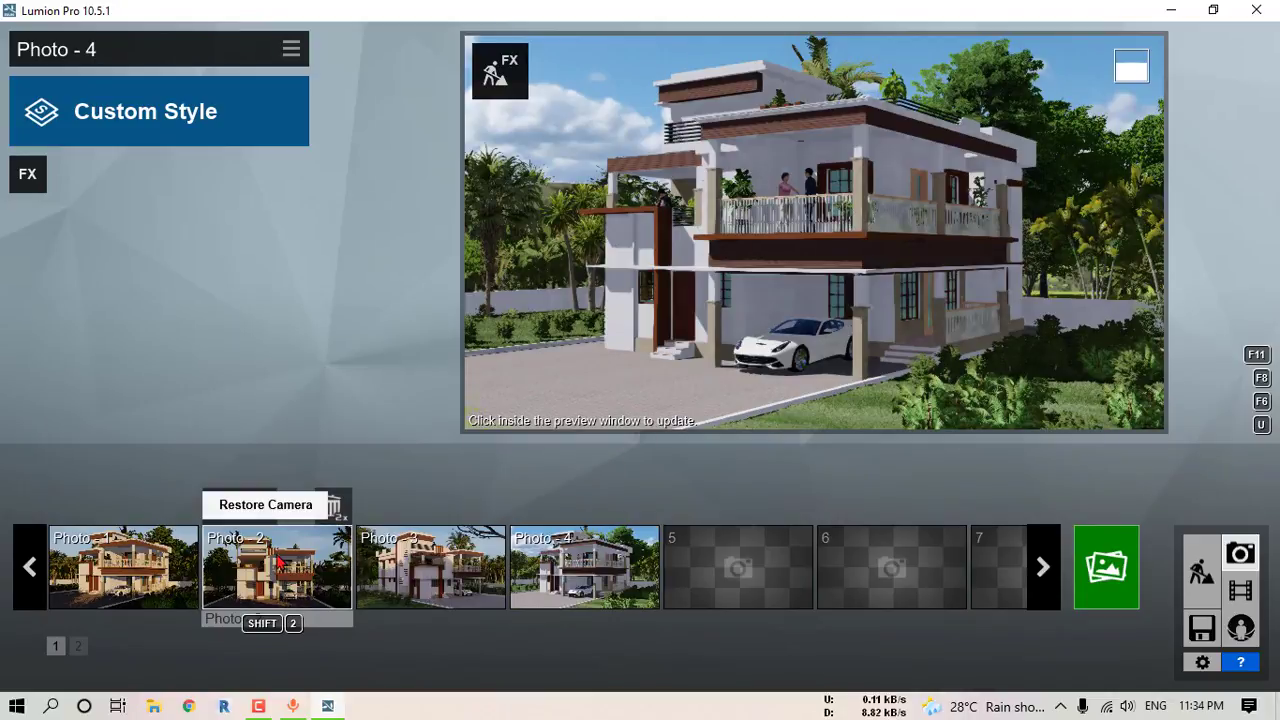
{"action": "left_click", "coordinate": [349, 566]}
{"action": "mouse_move", "coordinate": [755, 570]}
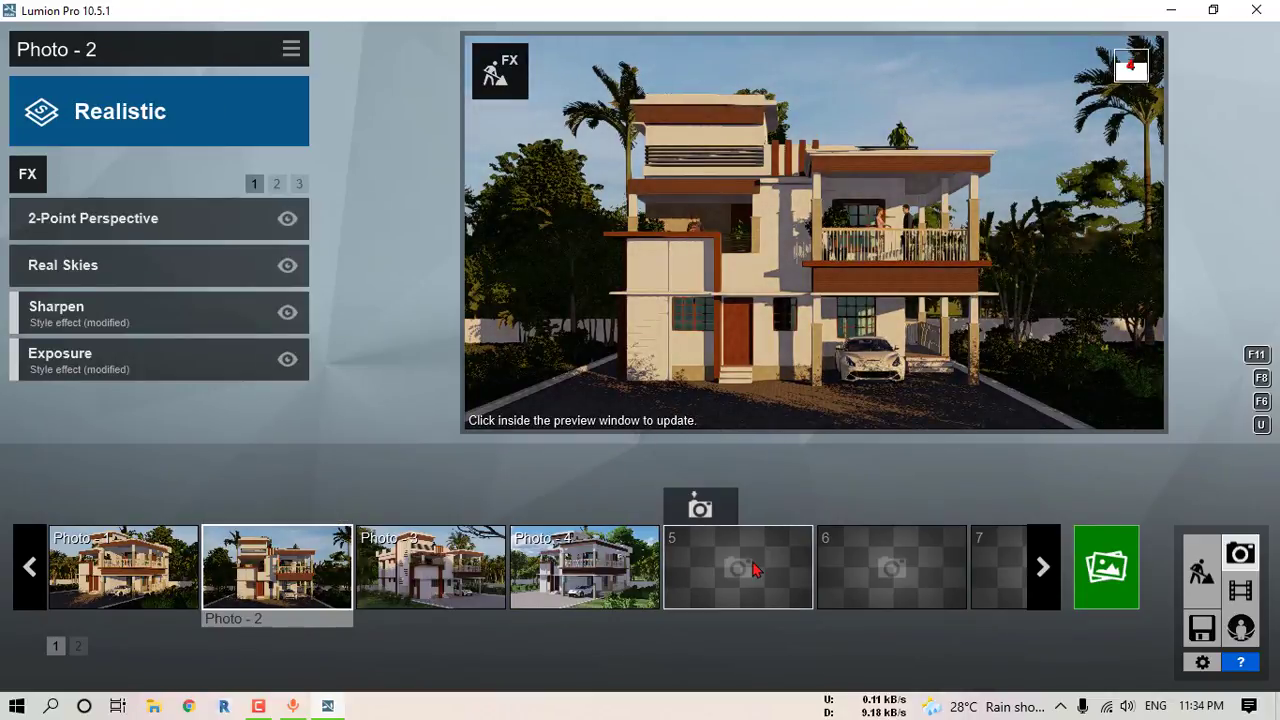
{"action": "left_click", "coordinate": [700, 508]}
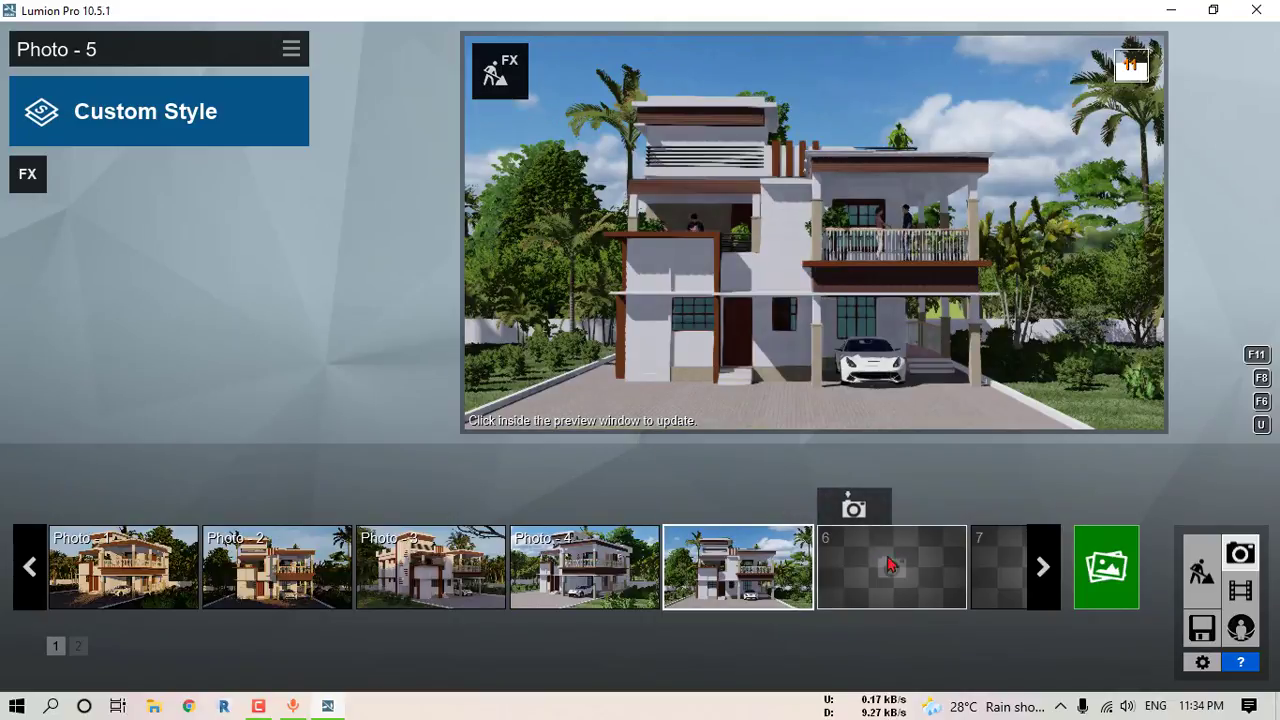
Step: Store the camera view of Photo 3 as Photo 6, and return to Photo 4
{"action": "left_click", "coordinate": [890, 565]}
{"action": "mouse_move", "coordinate": [458, 583]}
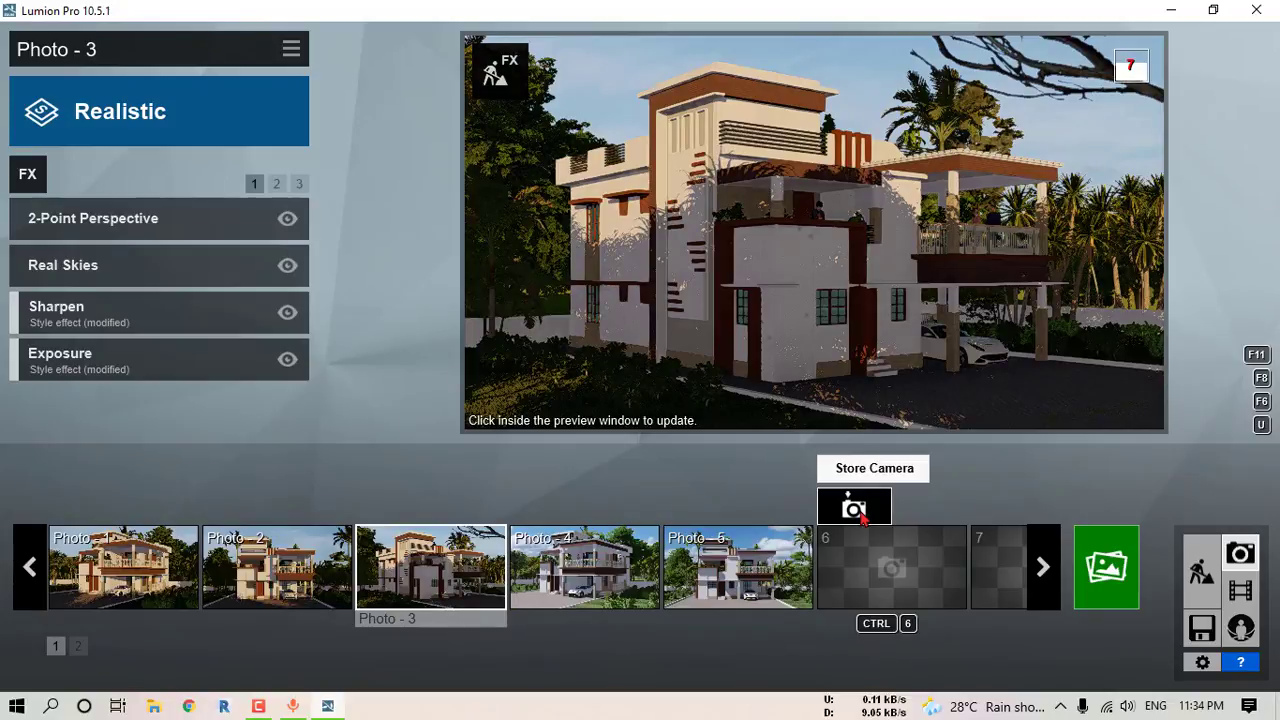
{"action": "left_click", "coordinate": [855, 509]}
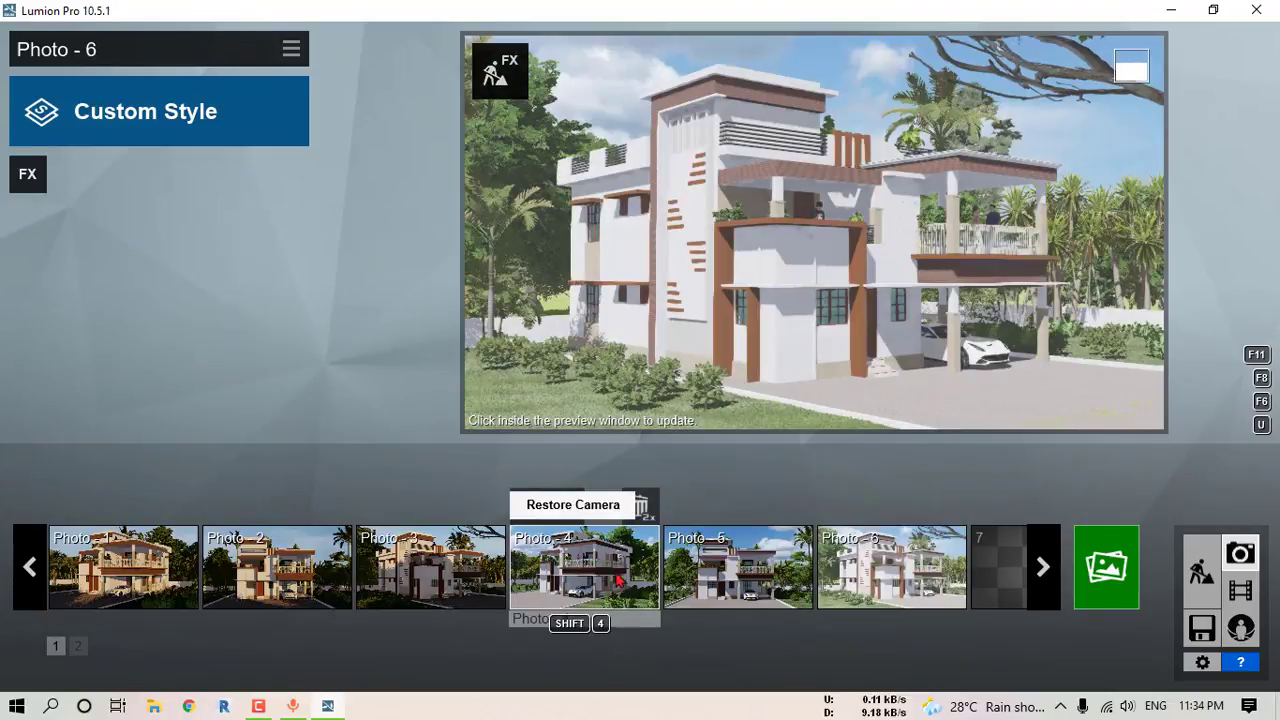
{"action": "left_click", "coordinate": [618, 580]}
{"action": "mouse_move", "coordinate": [714, 578]}
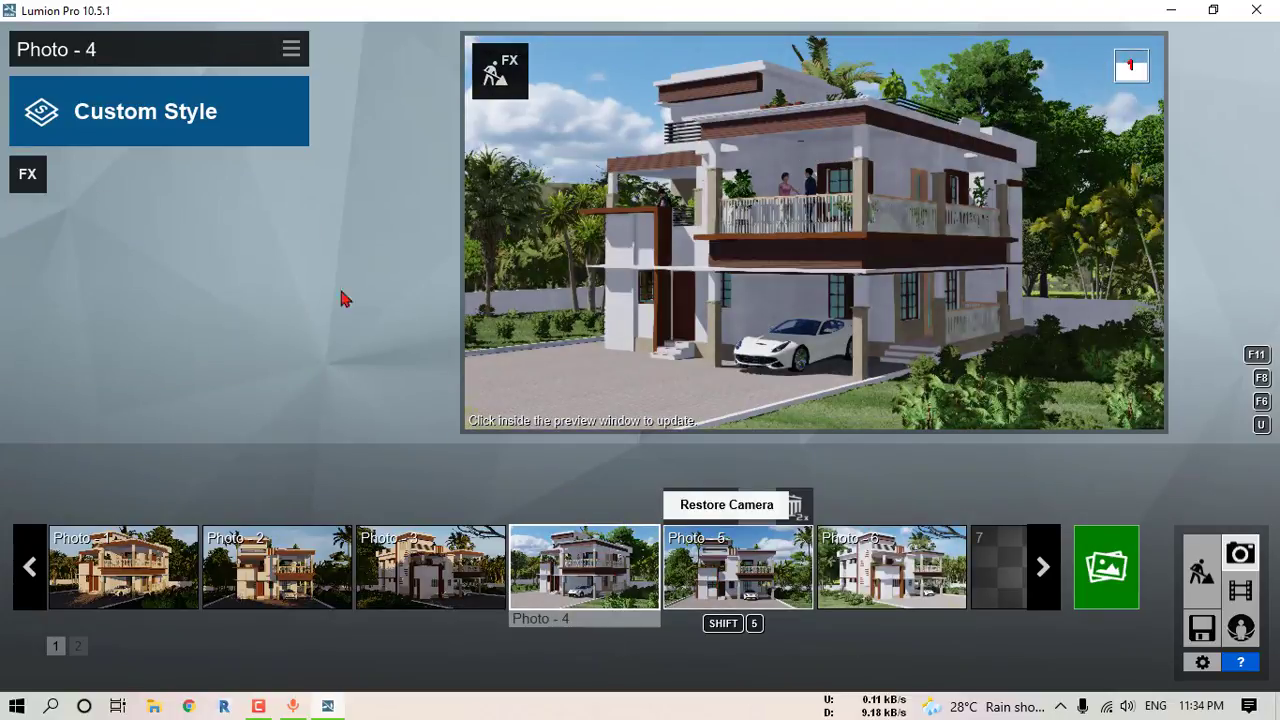
{"action": "left_click", "coordinate": [291, 49]}
{"action": "left_click", "coordinate": [242, 62]}
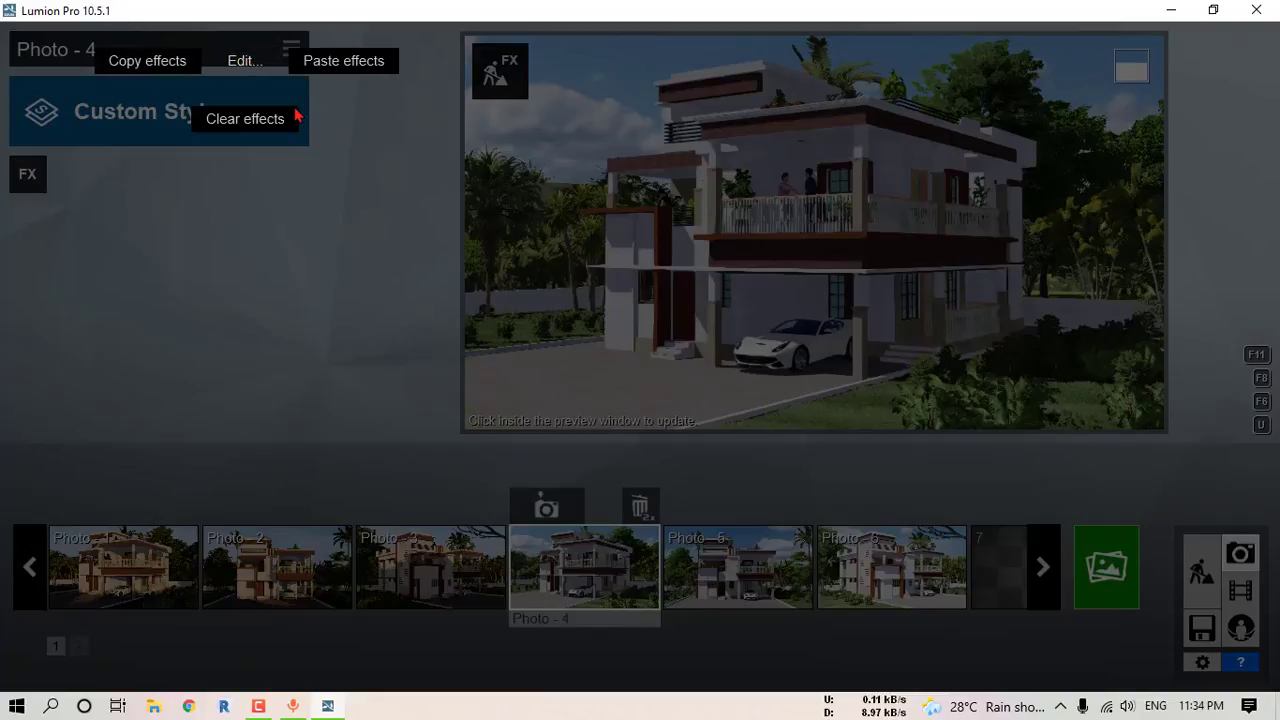
{"action": "left_click", "coordinate": [430, 161]}
Step: Load a saved Lumion effects file (.lme) from disk onto Photo 4 and update its preview
{"action": "left_click", "coordinate": [291, 49]}
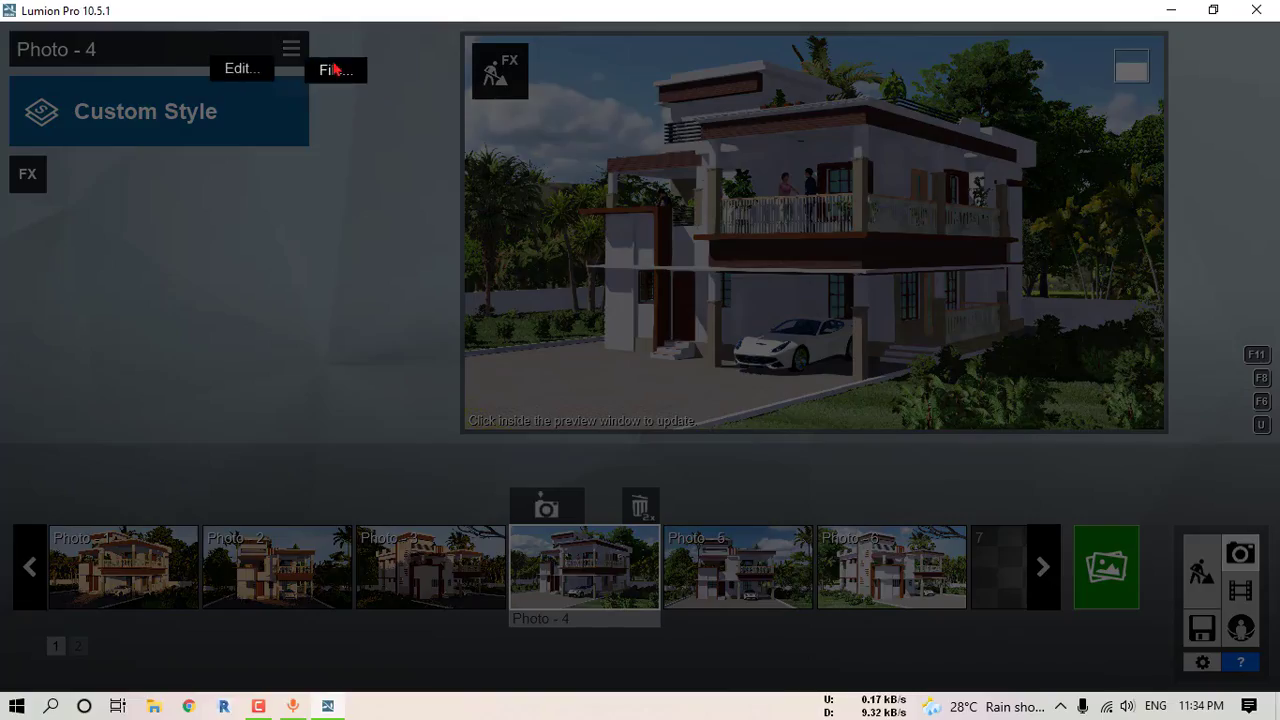
{"action": "left_click", "coordinate": [335, 70]}
{"action": "left_click", "coordinate": [420, 104]}
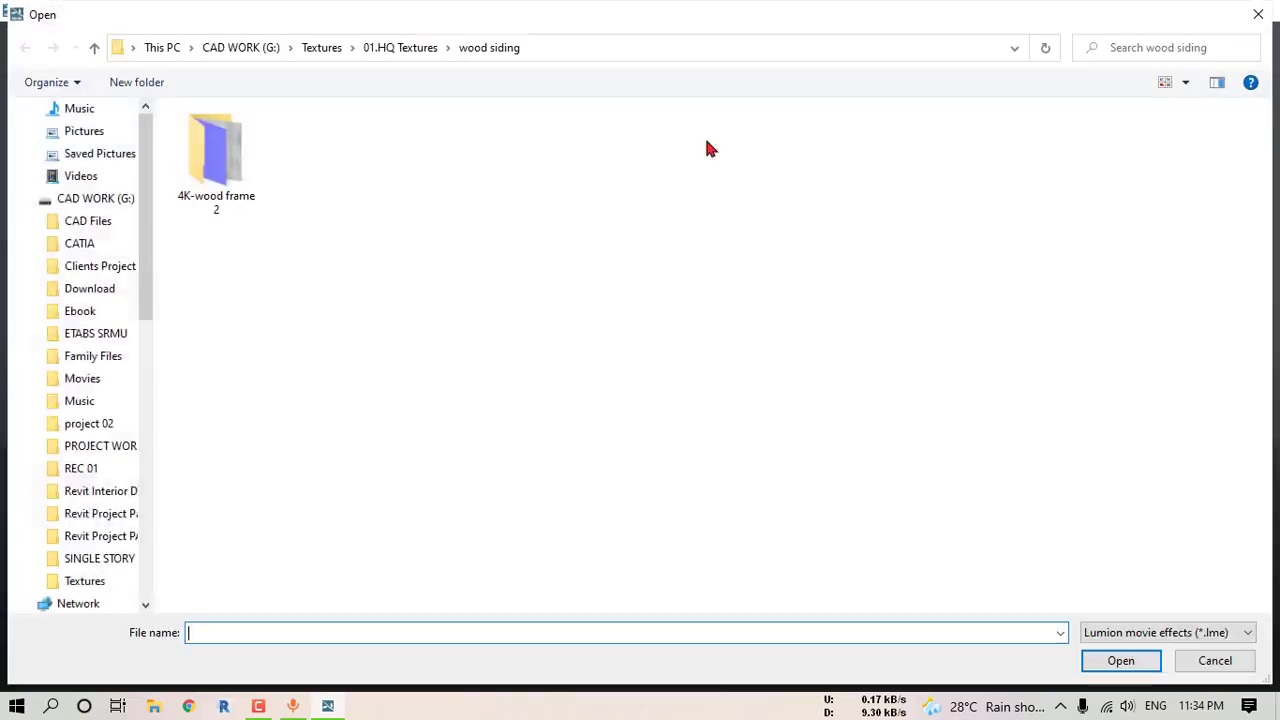
{"action": "left_click", "coordinate": [80, 161]}
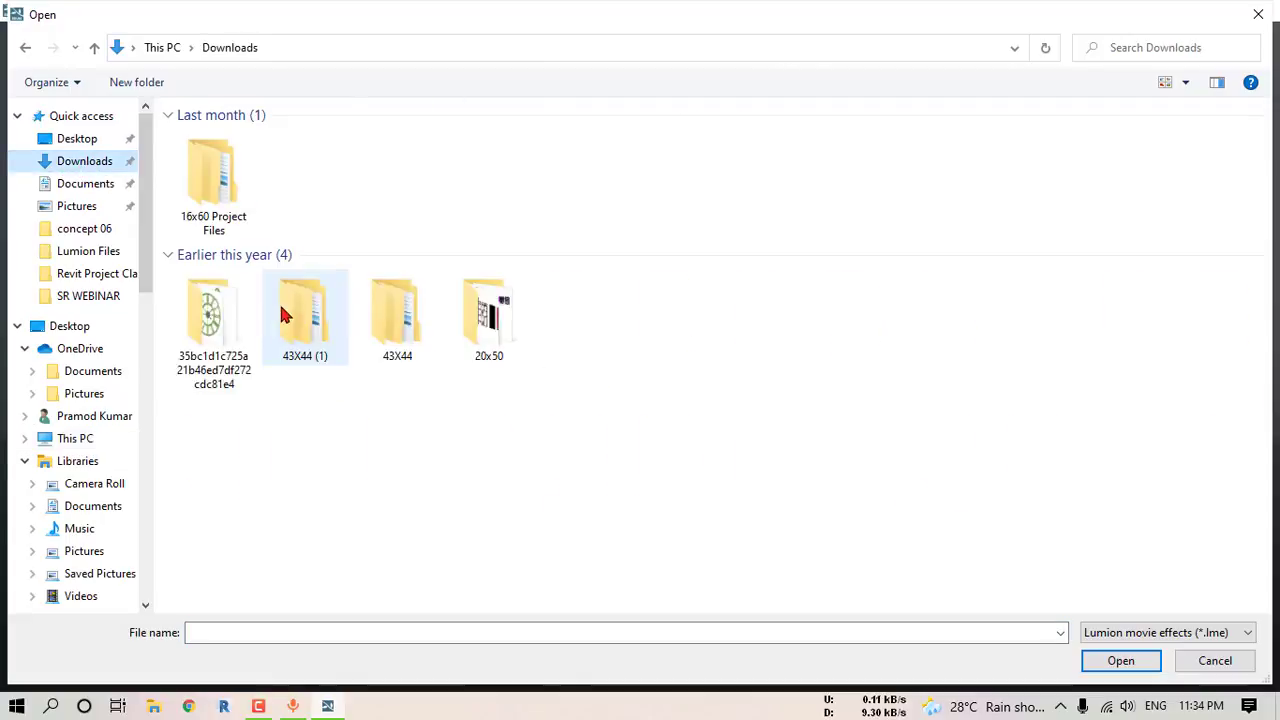
{"action": "left_click", "coordinate": [213, 330]}
{"action": "left_click", "coordinate": [1127, 657]}
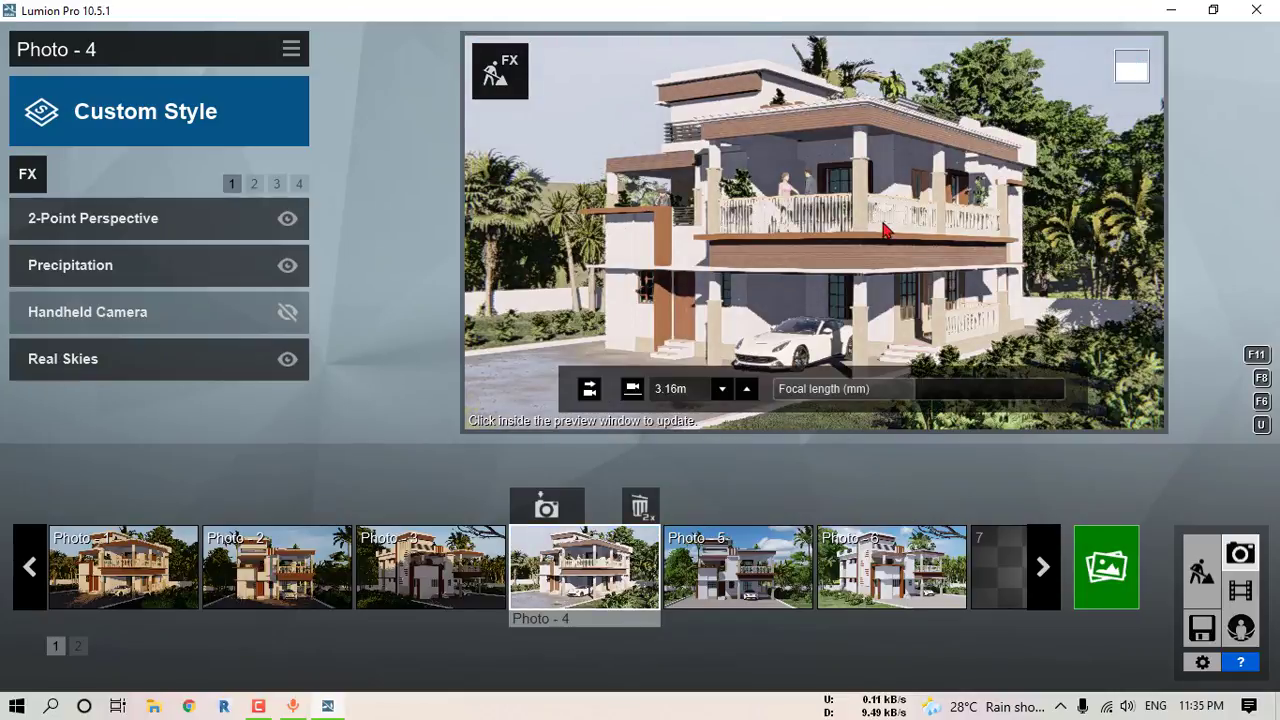
{"action": "left_click", "coordinate": [884, 230]}
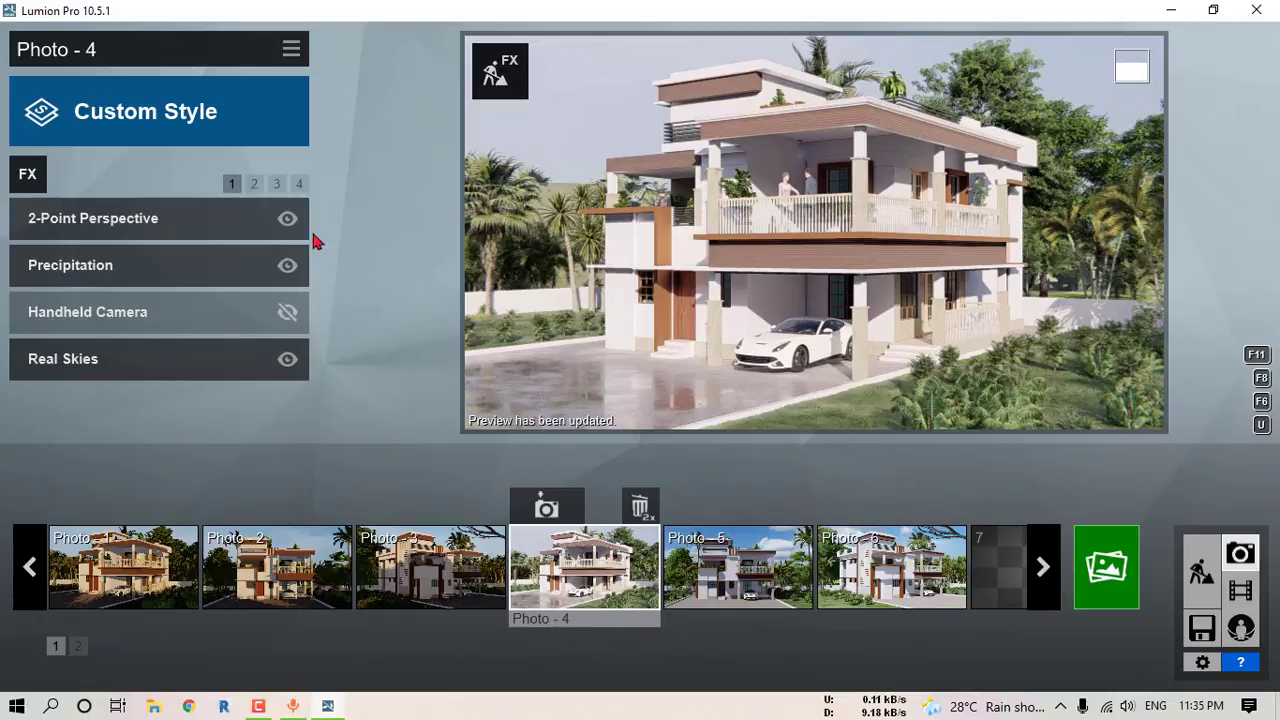
Step: Check the Precipitation effect of Photo 4, then shift its Real Skies heading slightly, lower the sky brightness and update the preview
{"action": "left_click", "coordinate": [168, 266]}
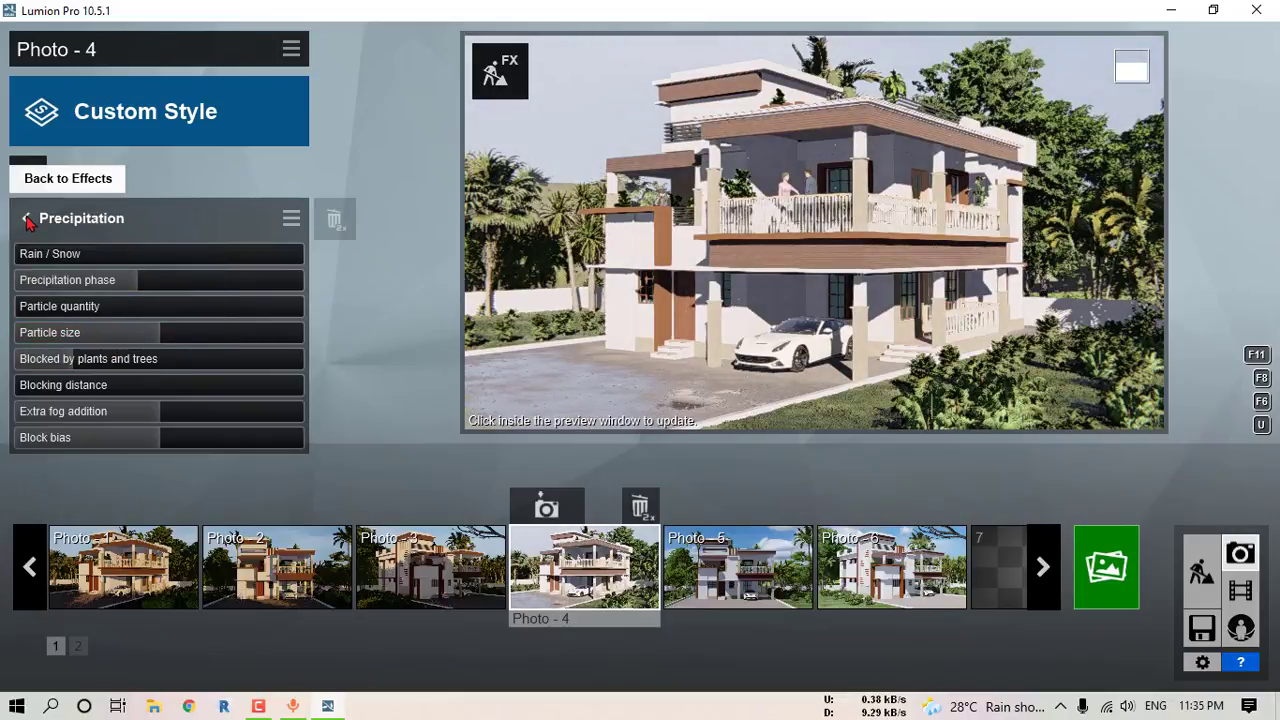
{"action": "left_click", "coordinate": [26, 224]}
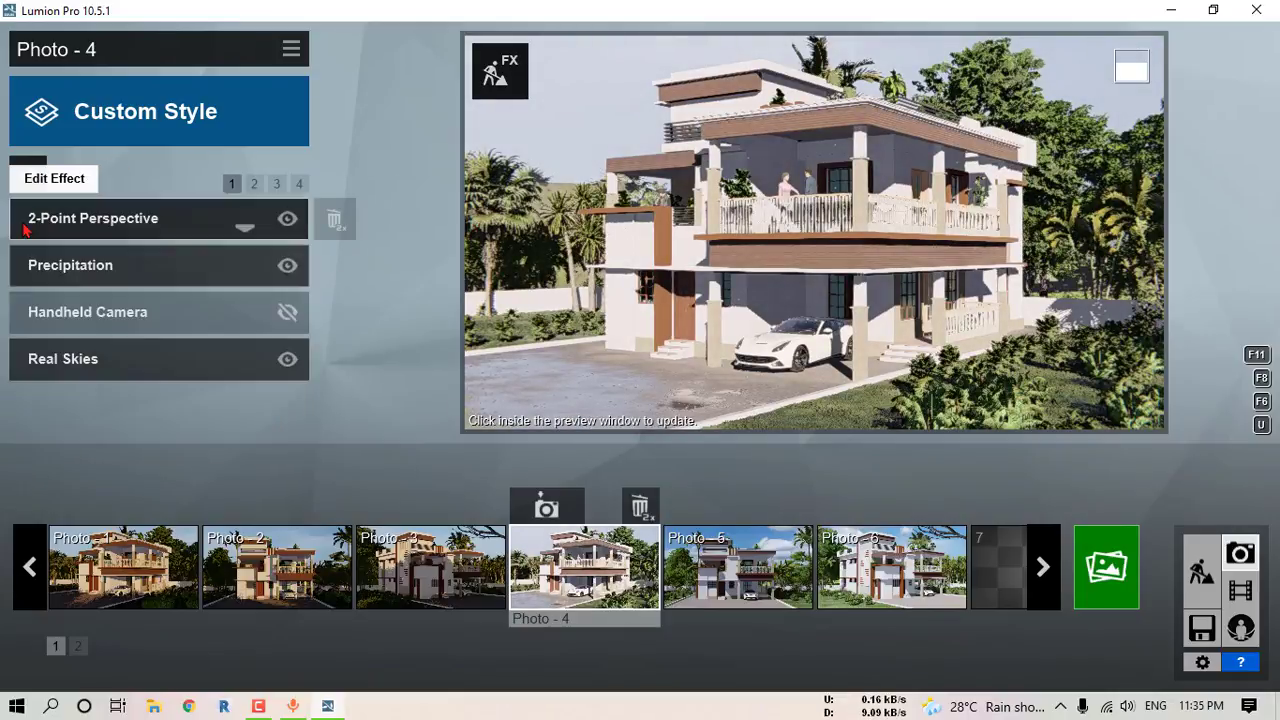
{"action": "left_click", "coordinate": [156, 358]}
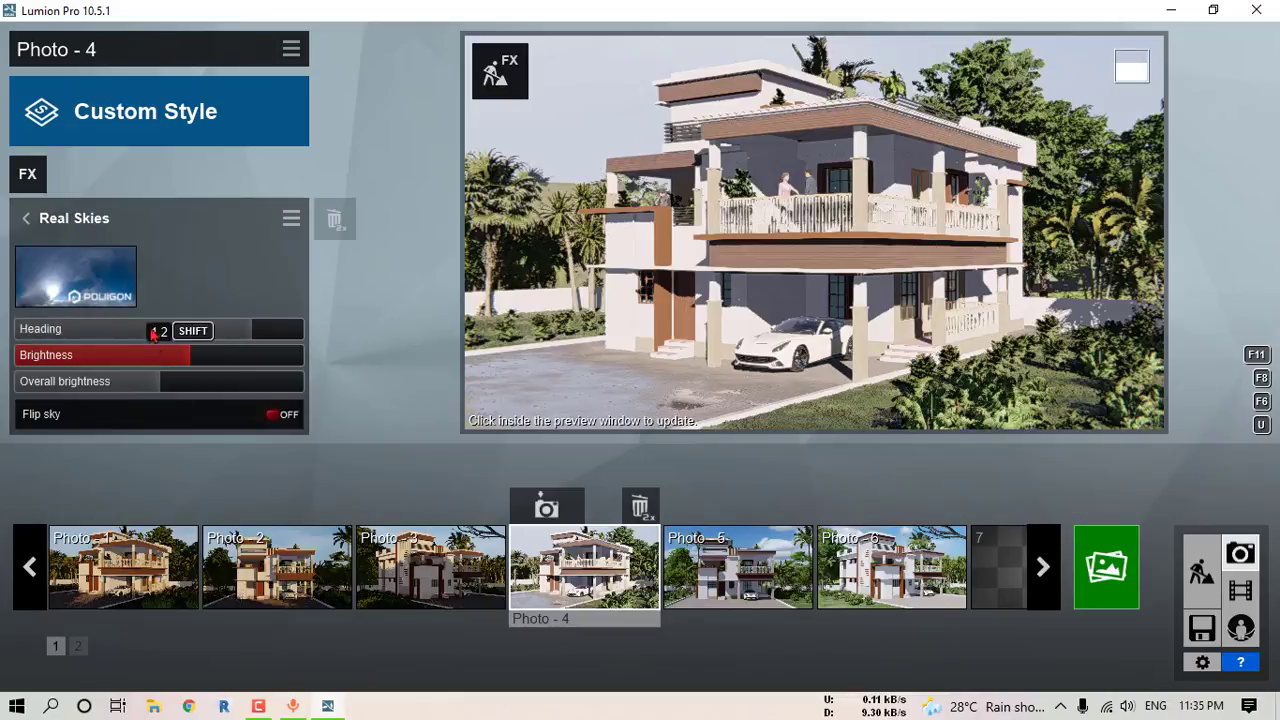
{"action": "left_click", "coordinate": [229, 339]}
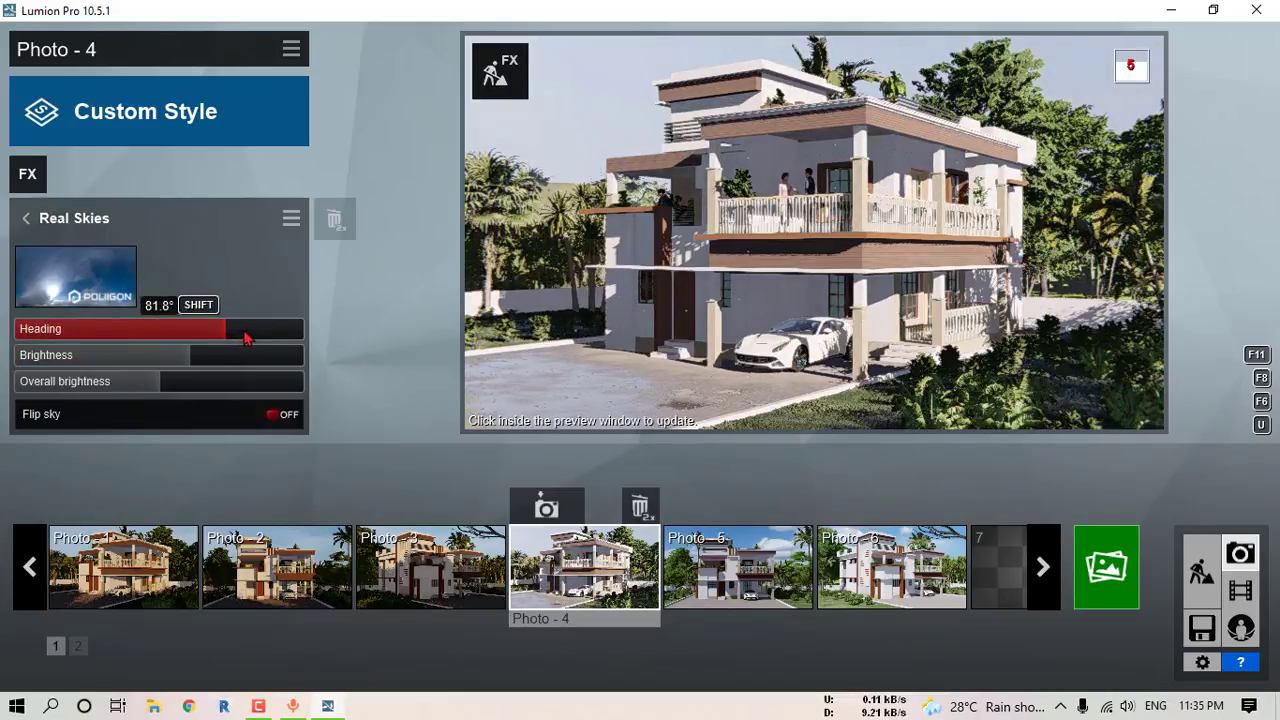
{"action": "left_click", "coordinate": [245, 338]}
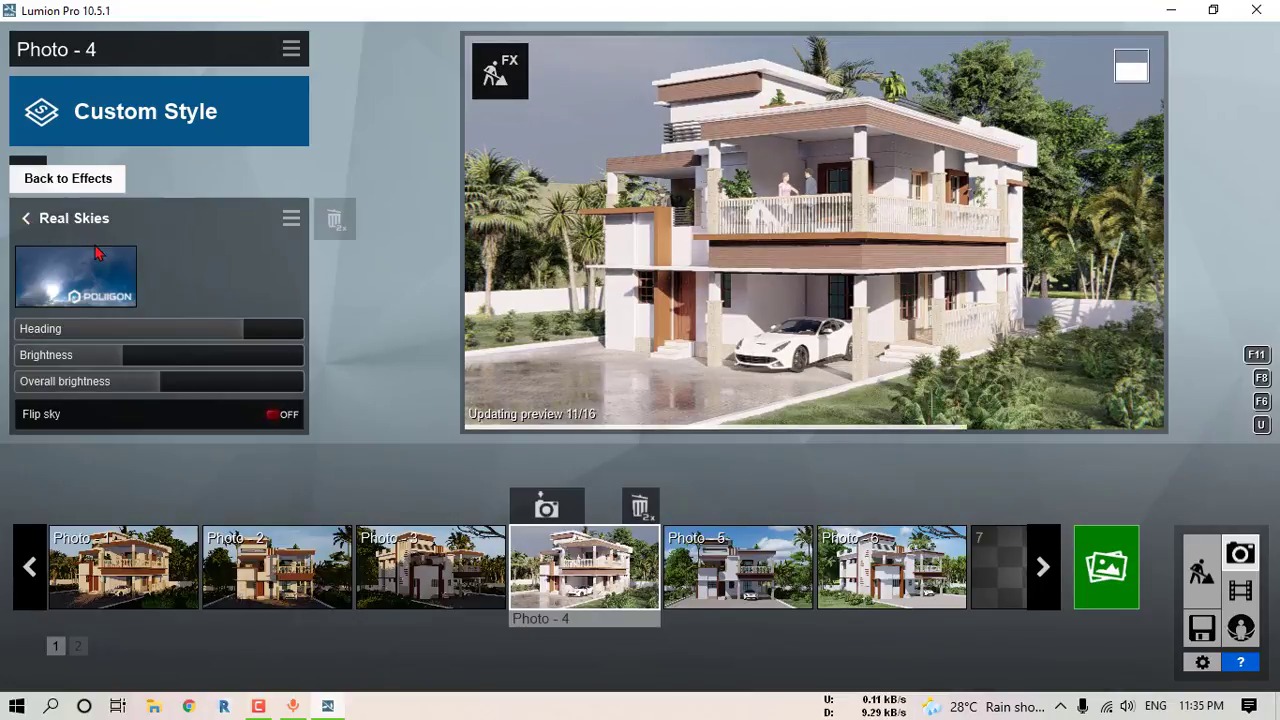
{"action": "left_click", "coordinate": [27, 220]}
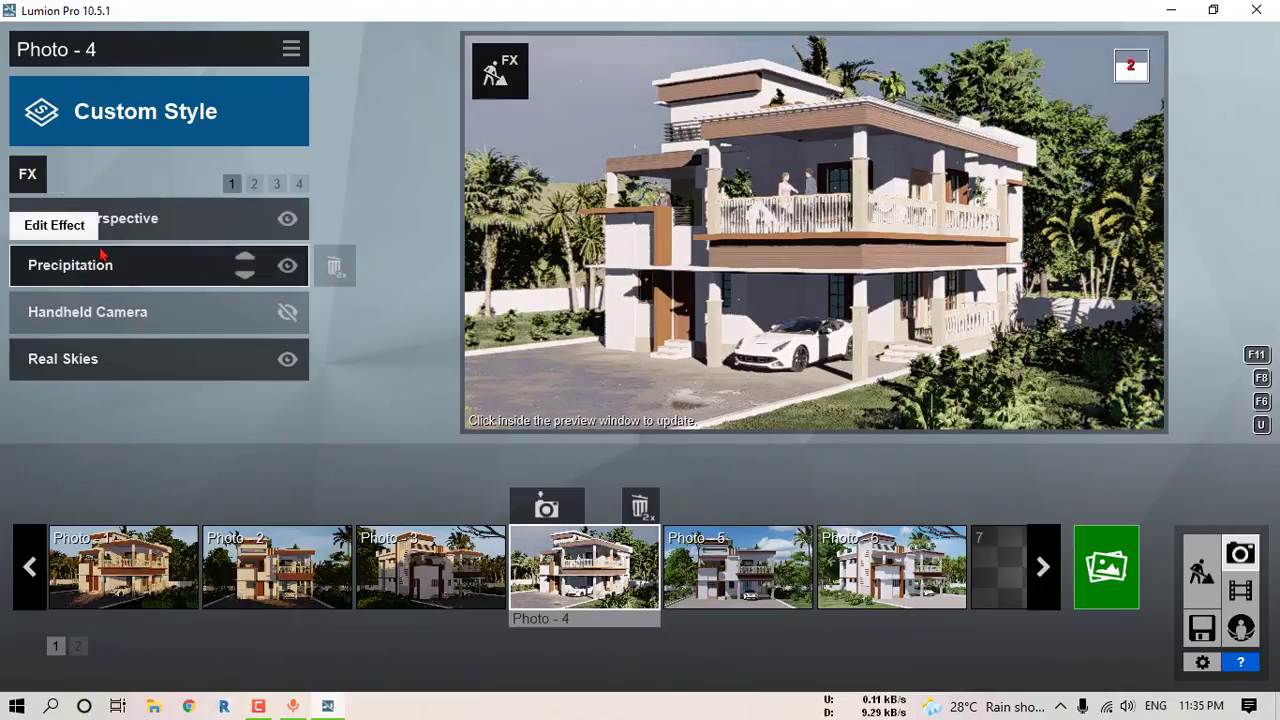
Step: Set the Exposure of Photo 4 to 0.5 and check its Sun and Color Correction settings
{"action": "left_click", "coordinate": [254, 184]}
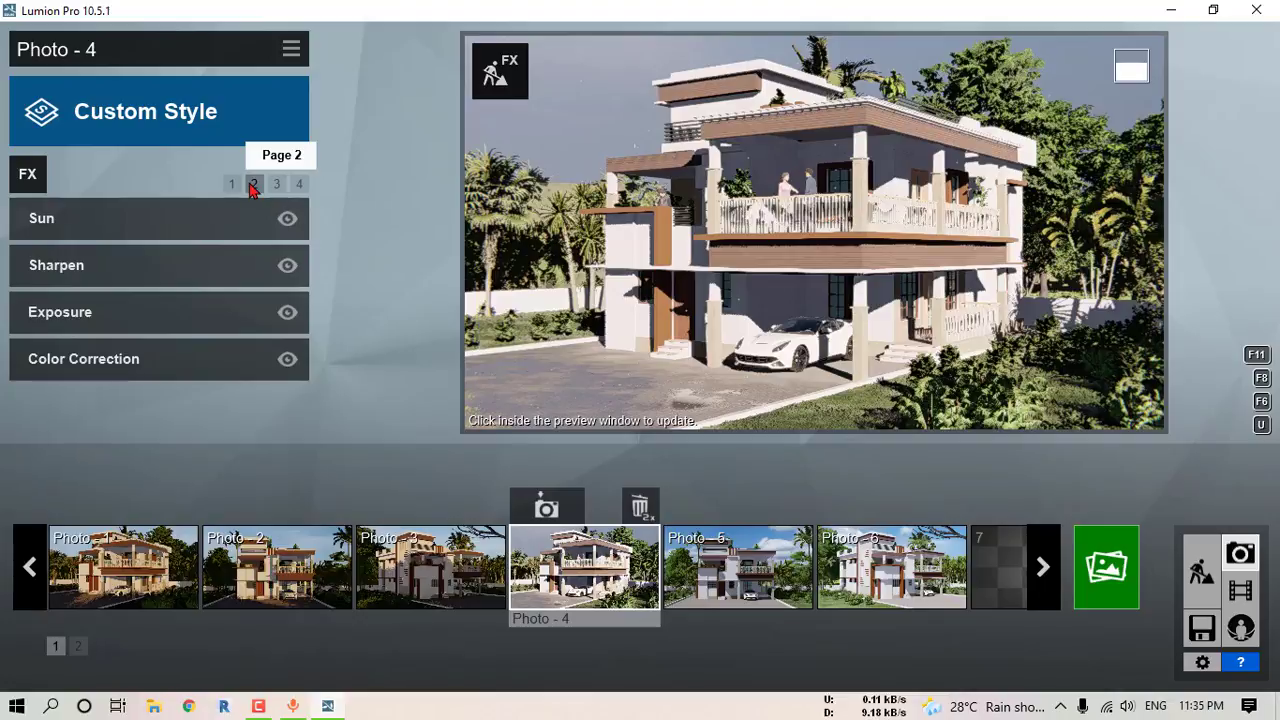
{"action": "left_click", "coordinate": [147, 222]}
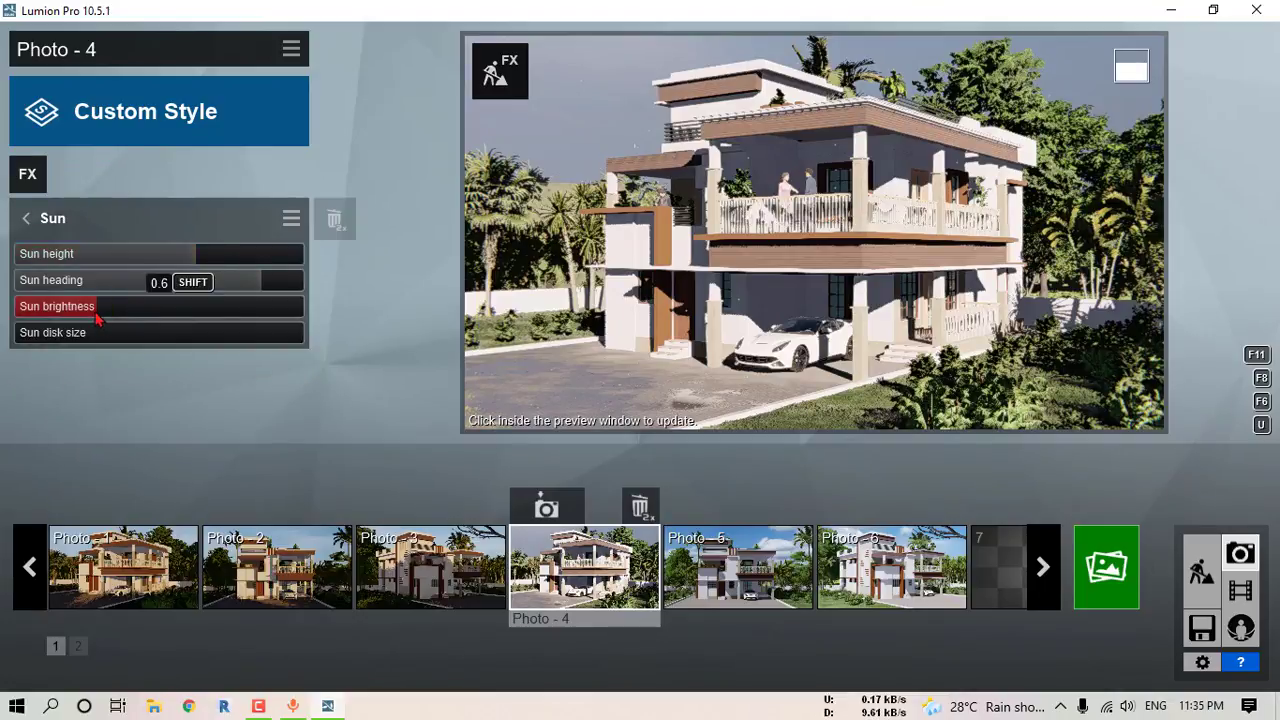
{"action": "left_click", "coordinate": [26, 222]}
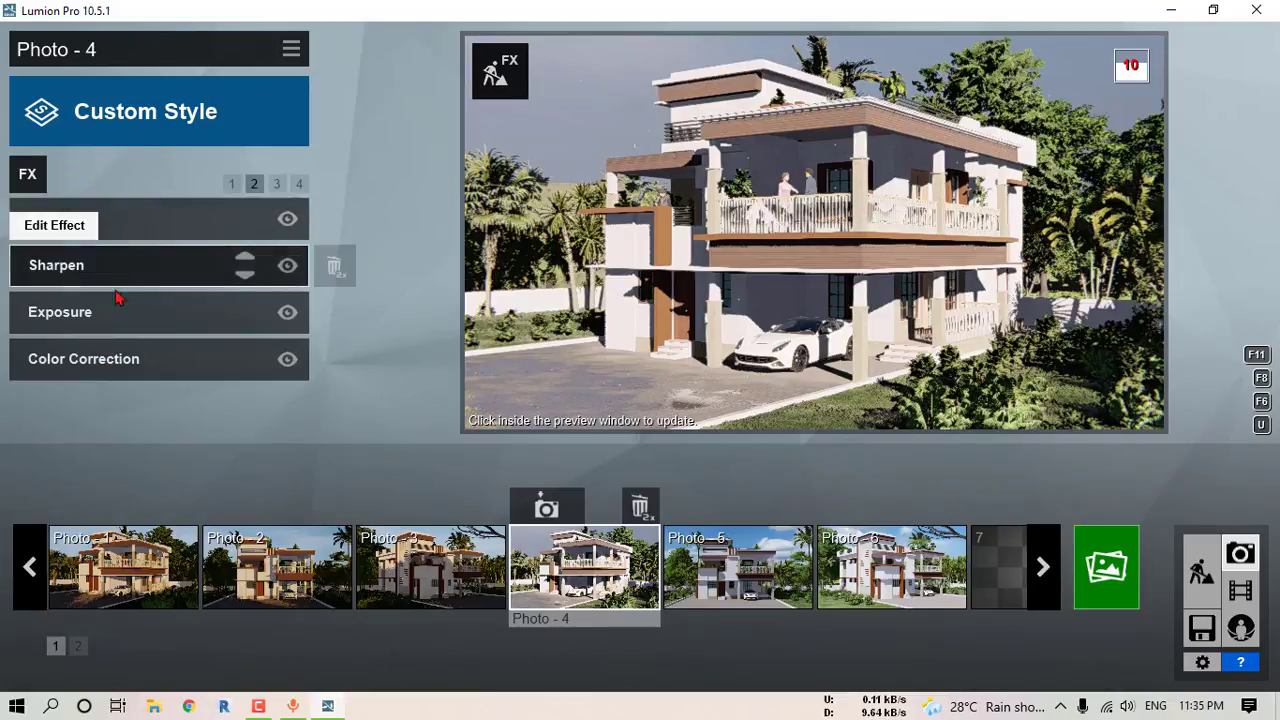
{"action": "left_click", "coordinate": [128, 320]}
{"action": "left_click_drag", "start_coordinate": [150, 258], "coordinate": [157, 262]}
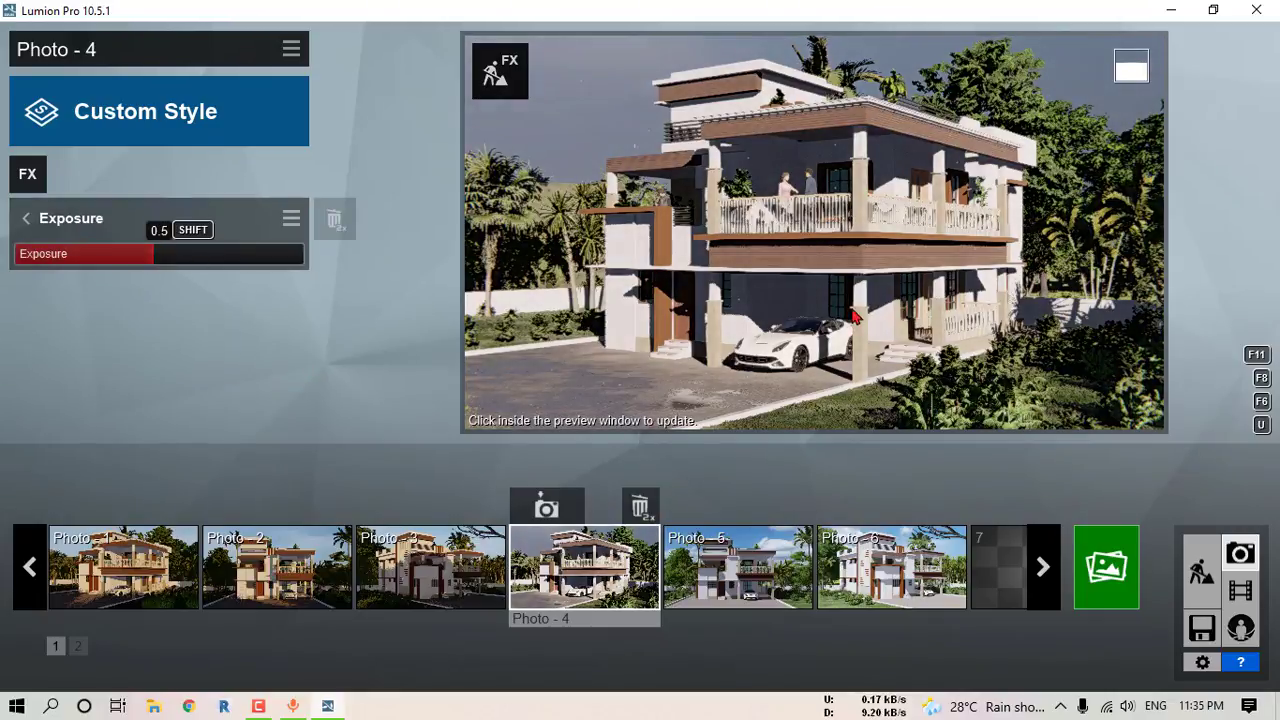
{"action": "left_click", "coordinate": [26, 218]}
{"action": "left_click", "coordinate": [155, 358]}
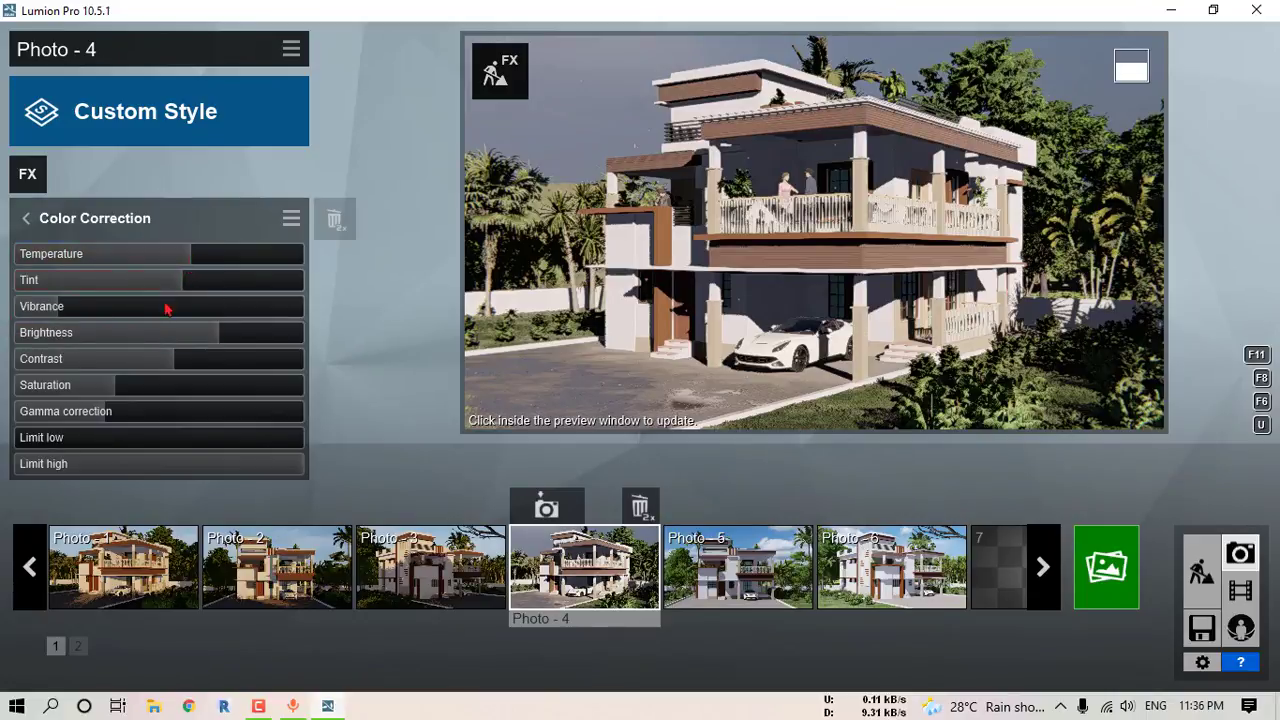
{"action": "left_click", "coordinate": [26, 218]}
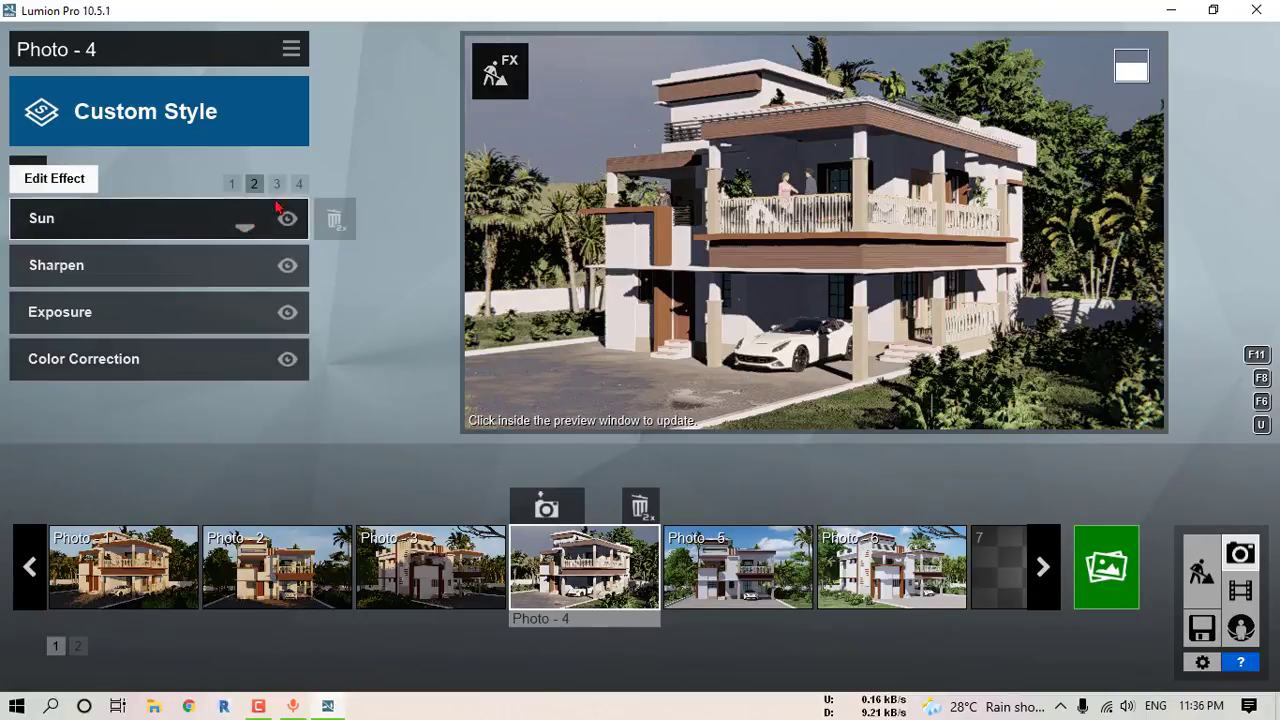
Step: Open the reflection planes of Photo 4's Reflection effect for editing and remove all existing planes
{"action": "left_click", "coordinate": [166, 218]}
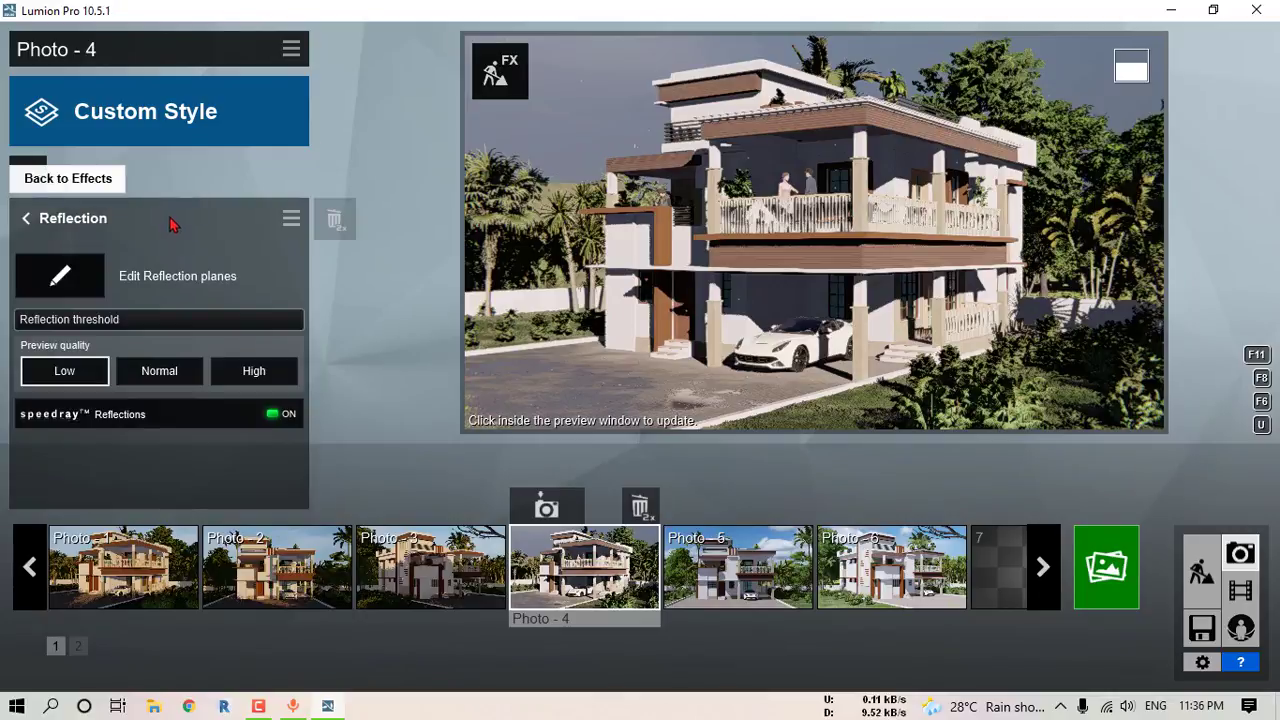
{"action": "left_click", "coordinate": [59, 278]}
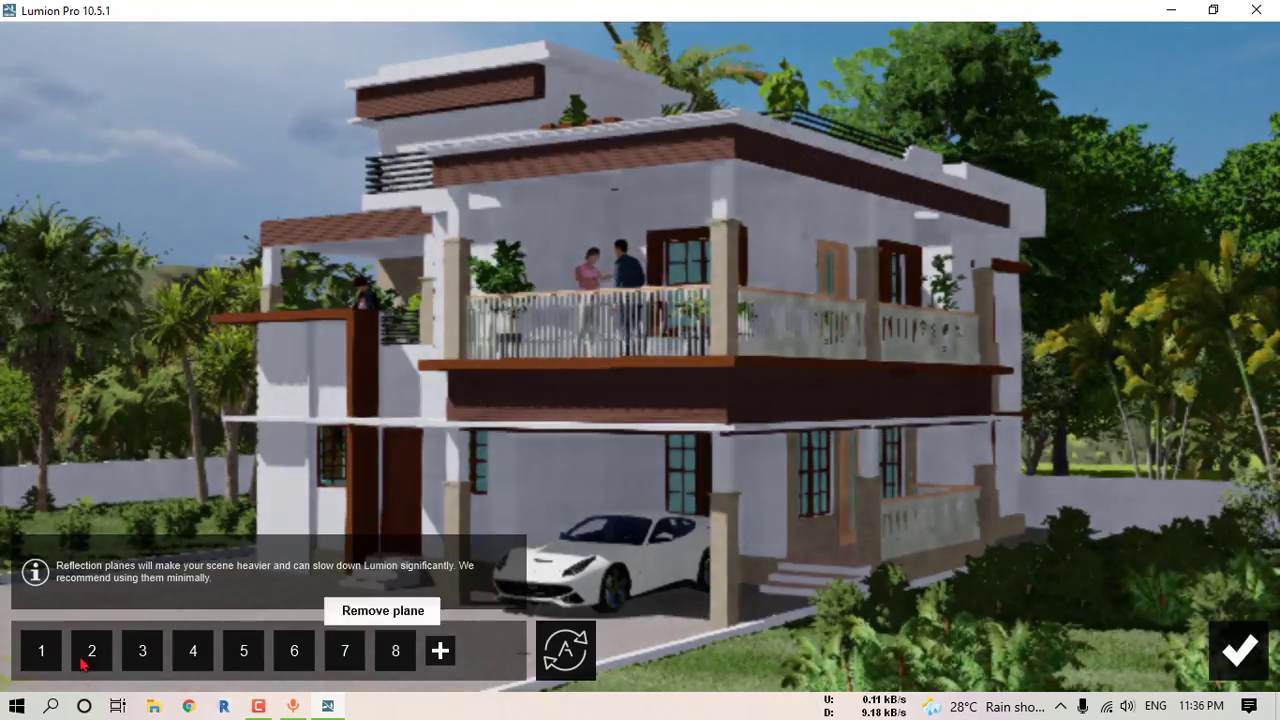
{"action": "left_click", "coordinate": [42, 652]}
{"action": "left_click", "coordinate": [43, 652]}
{"action": "left_click", "coordinate": [43, 652]}
{"action": "left_click", "coordinate": [43, 652]}
{"action": "left_click", "coordinate": [44, 652]}
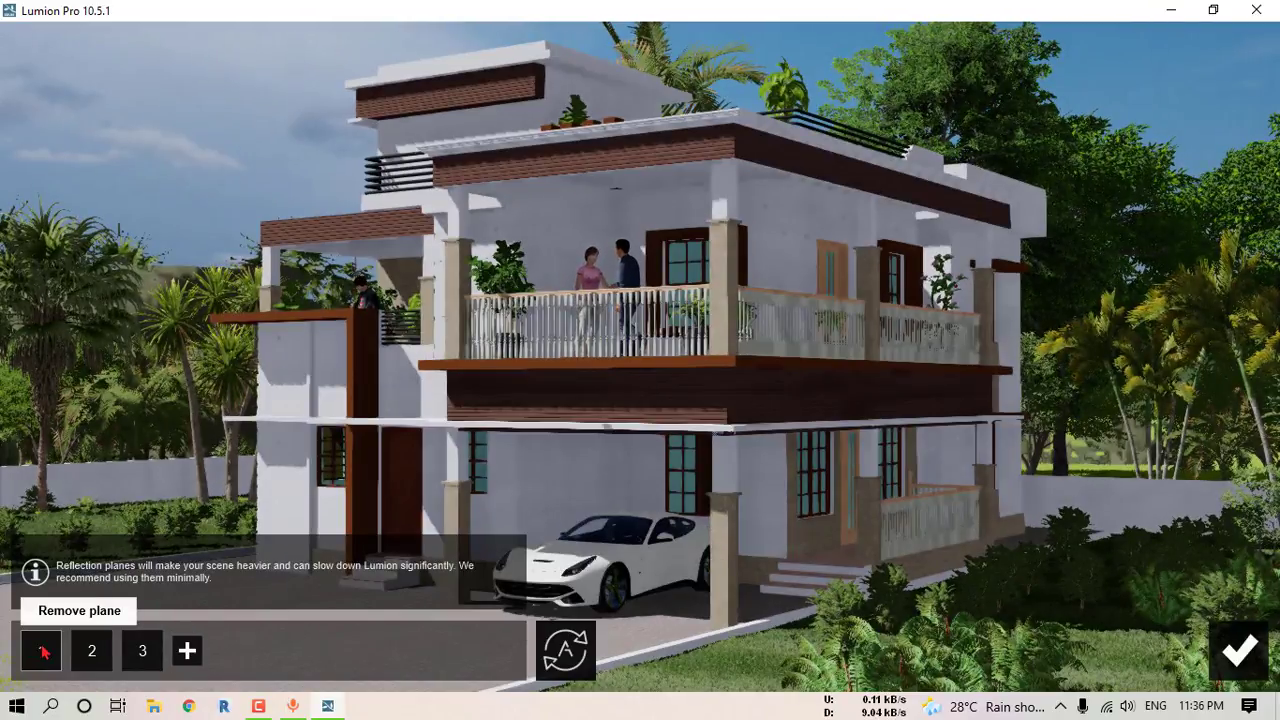
{"action": "left_click", "coordinate": [43, 652]}
{"action": "left_click", "coordinate": [43, 652]}
{"action": "left_click", "coordinate": [43, 652]}
Step: Add reflection planes on the driveway paving, the upper balcony window, the front ground-floor window and the side ground-floor window
{"action": "left_click", "coordinate": [43, 652]}
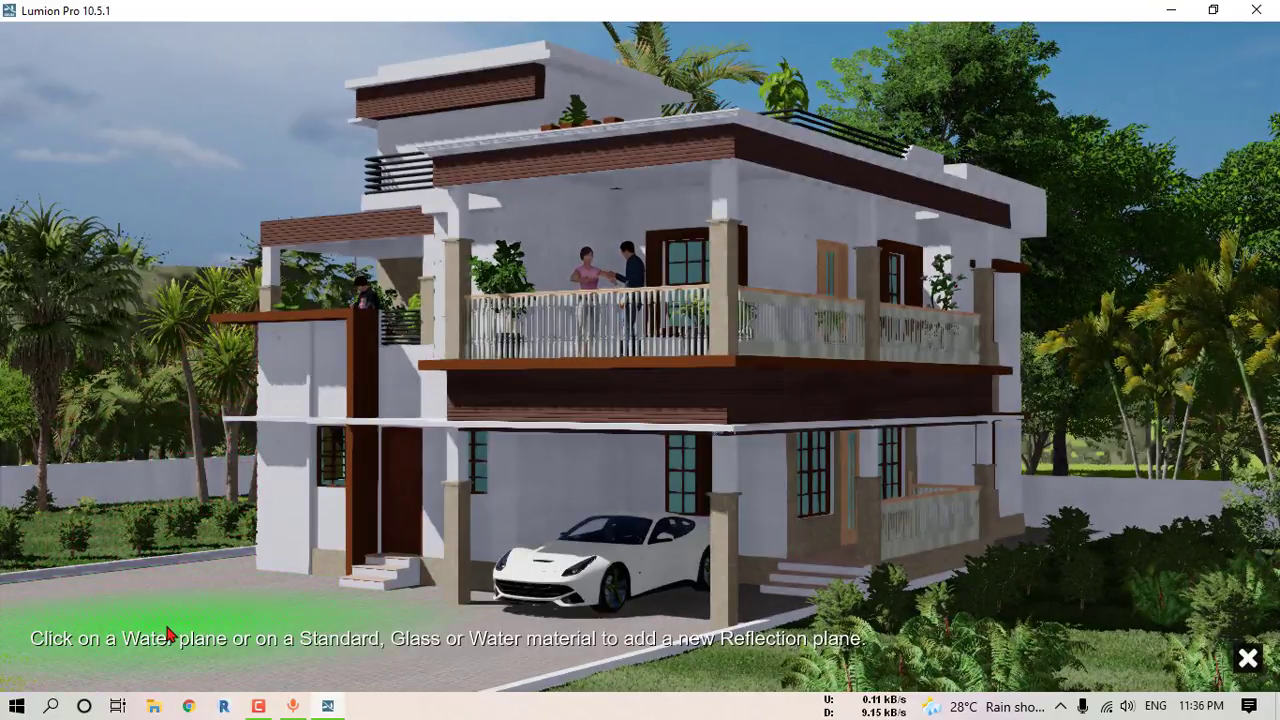
{"action": "left_click", "coordinate": [168, 634]}
{"action": "left_click", "coordinate": [86, 652]}
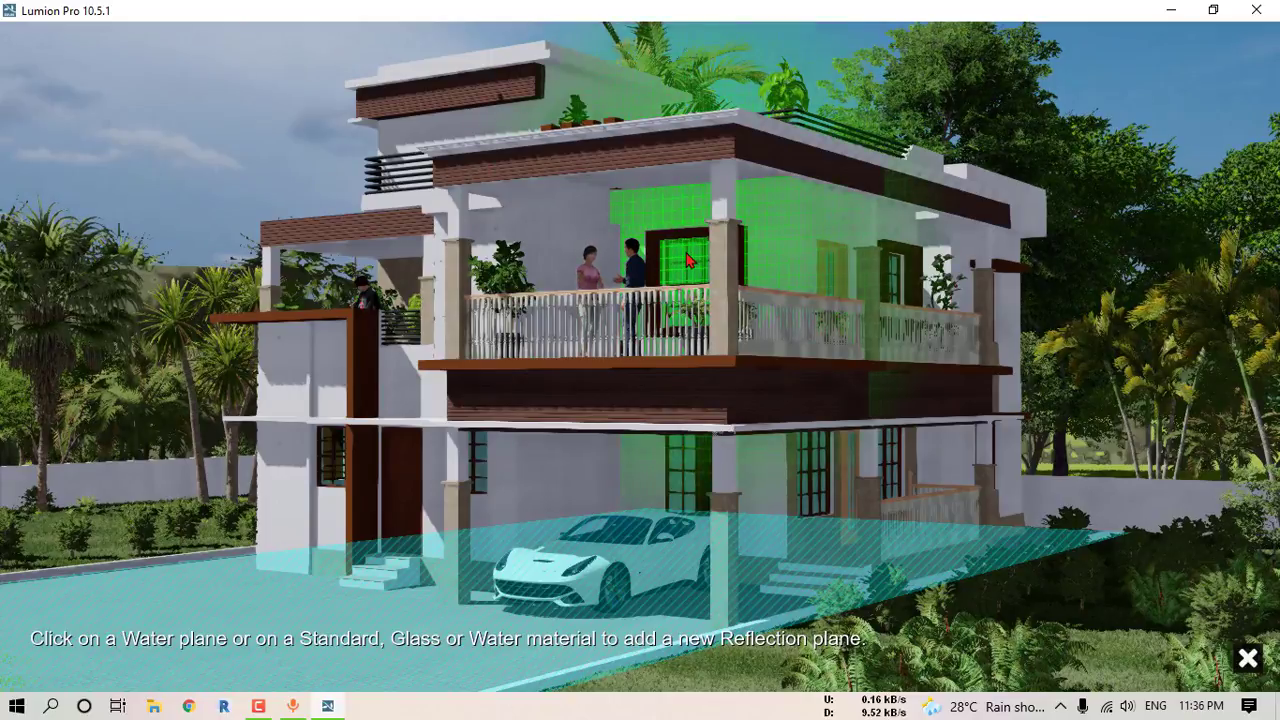
{"action": "left_click", "coordinate": [677, 270]}
{"action": "left_click", "coordinate": [134, 651]}
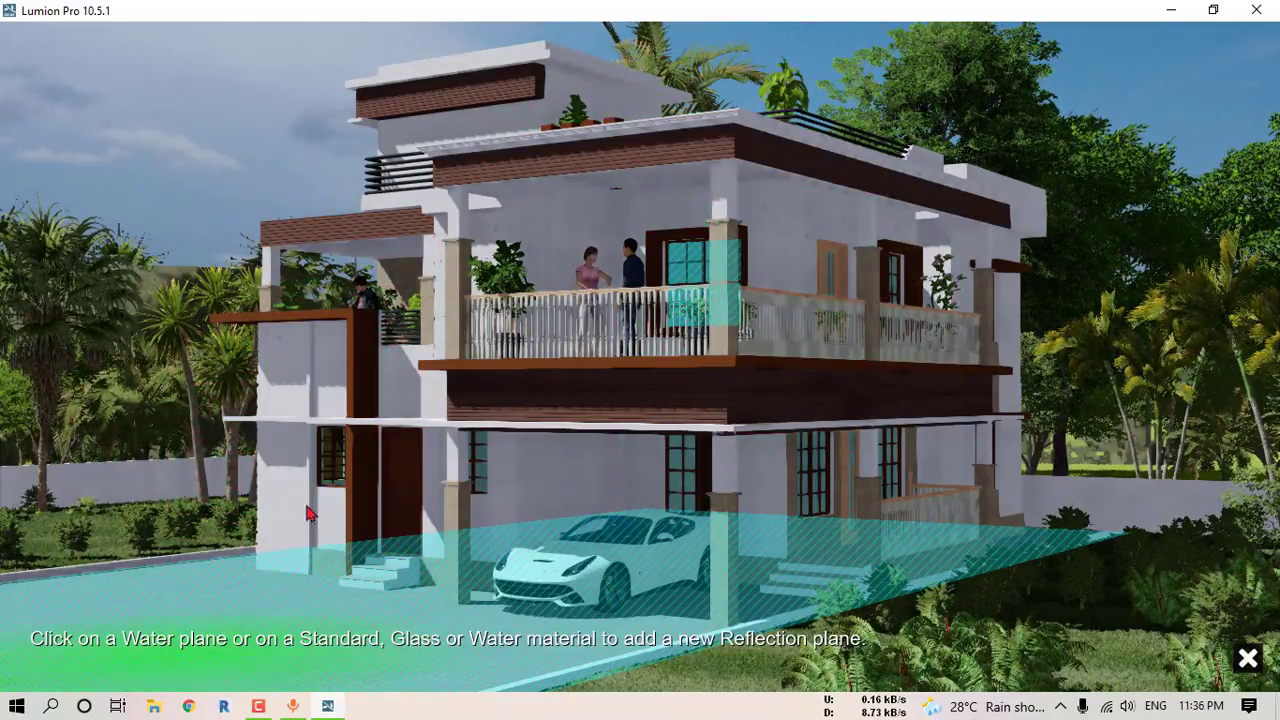
{"action": "left_click", "coordinate": [340, 456]}
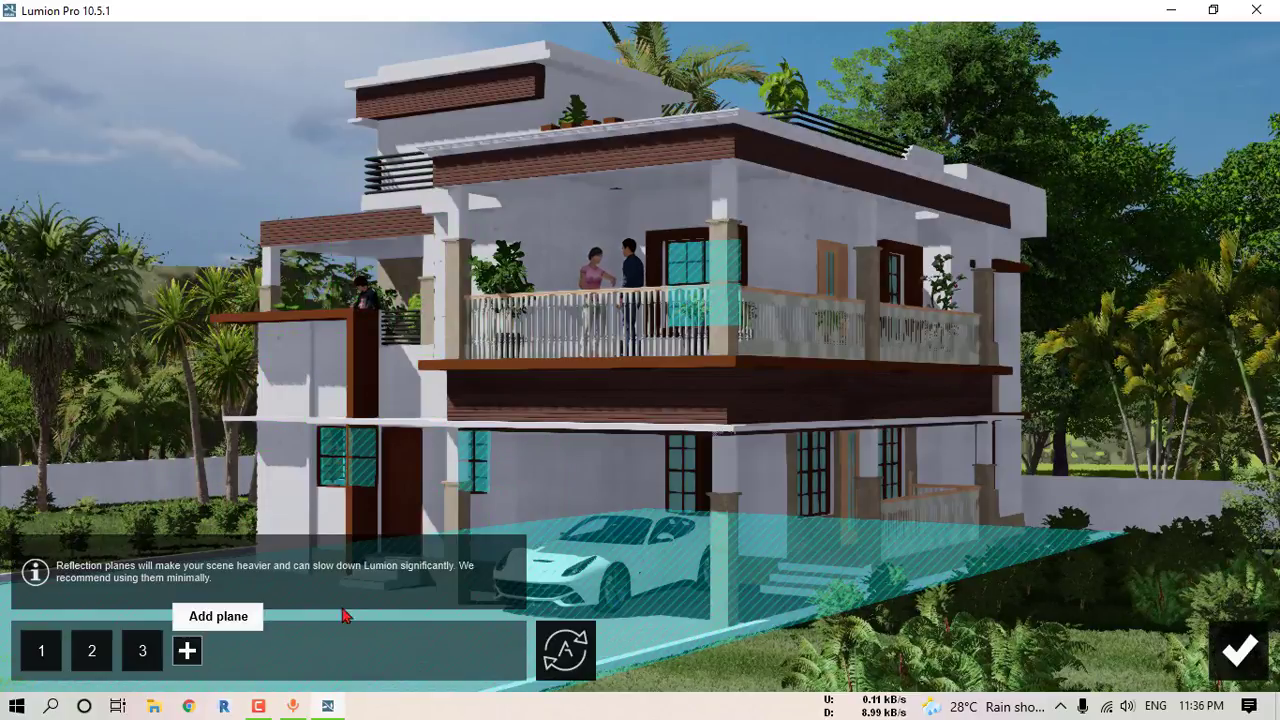
{"action": "left_click", "coordinate": [792, 484]}
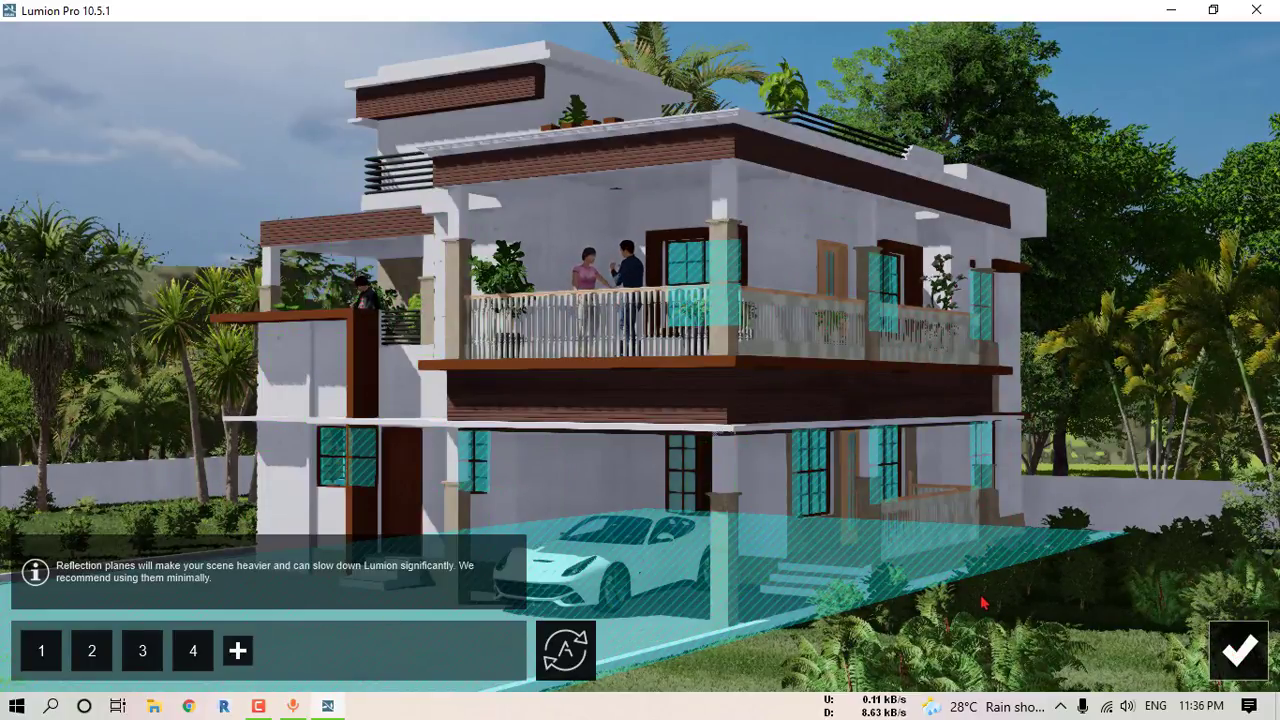
Step: Finish editing Photo 4's reflection planes and raise its Hyperlight amount to about 54.8%
{"action": "key", "text": "Escape"}
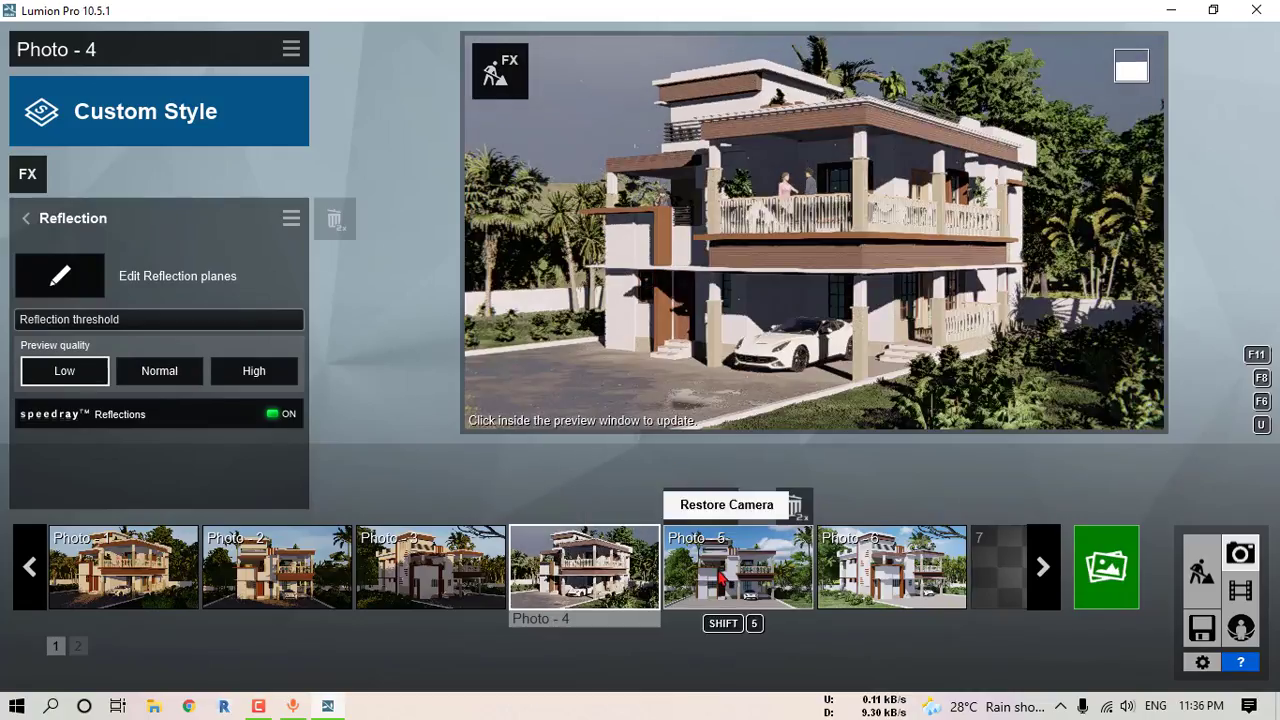
{"action": "left_click", "coordinate": [27, 220]}
{"action": "left_click", "coordinate": [143, 266]}
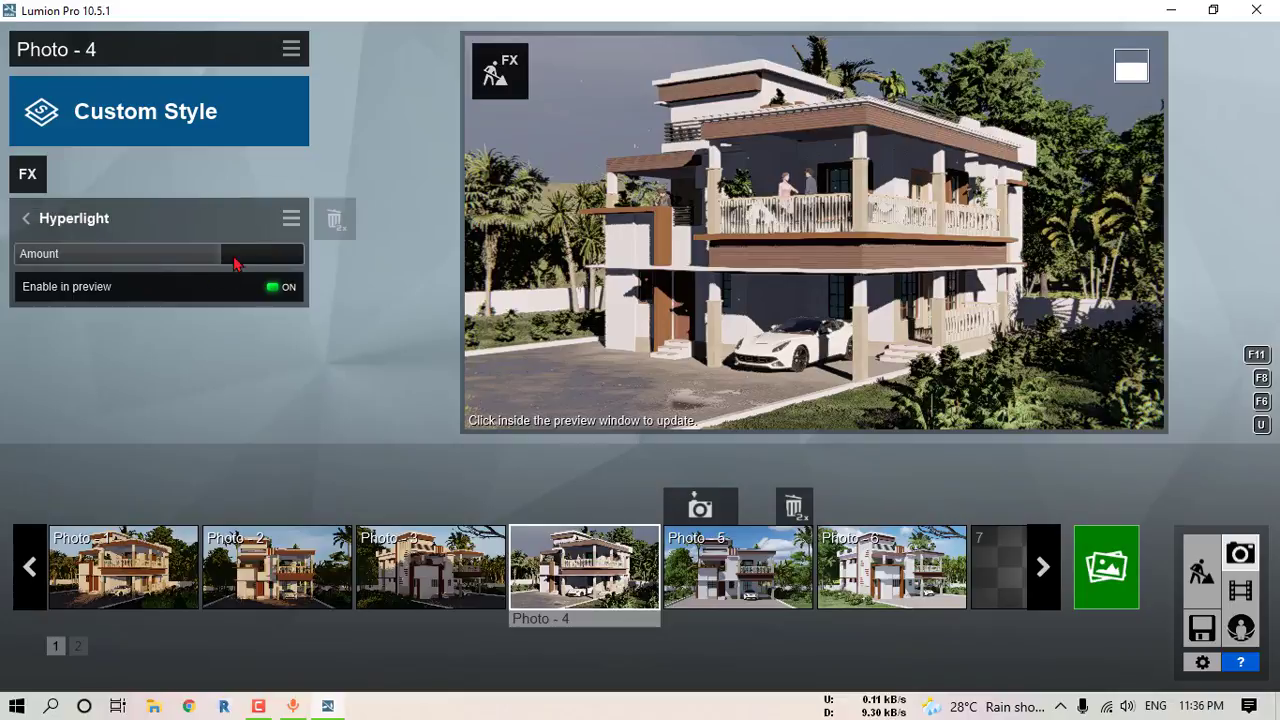
{"action": "left_click_drag", "start_coordinate": [235, 263], "coordinate": [241, 262]}
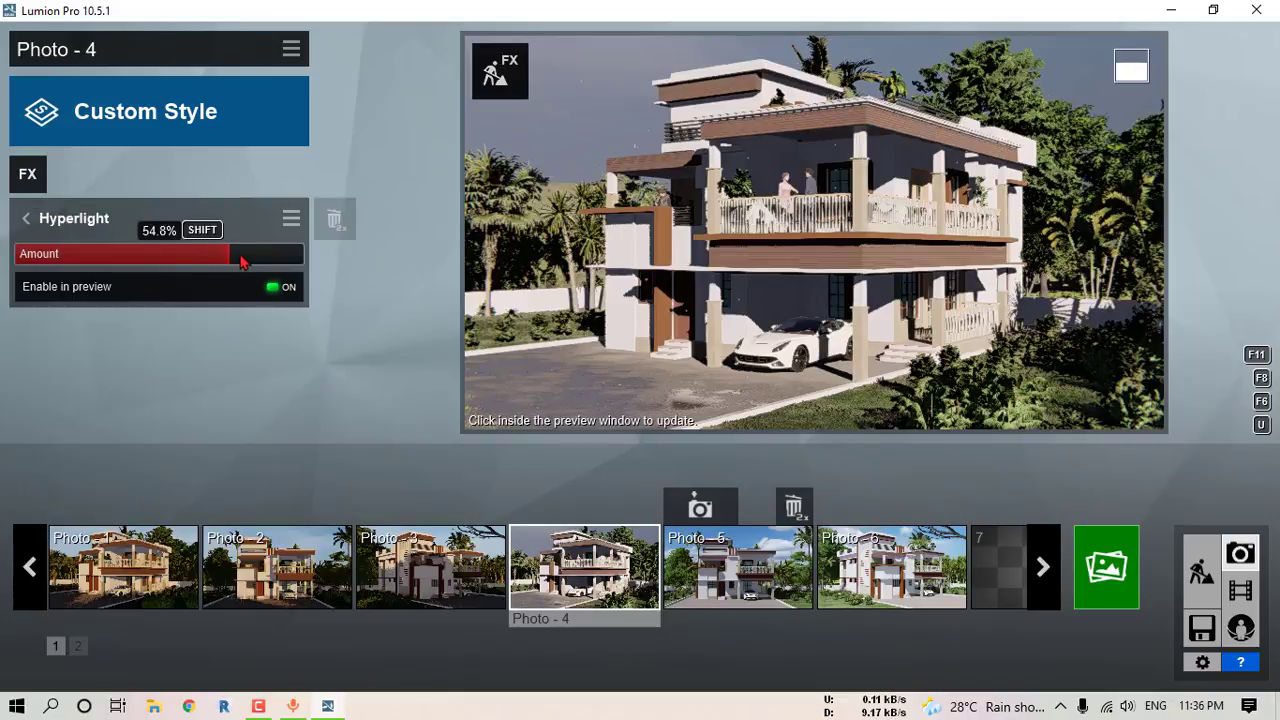
Step: Set Photo 4's Sky Light to Ultra quality, enable it in planar and projected reflections, and raise its brightness slightly
{"action": "left_click", "coordinate": [27, 218]}
{"action": "left_click", "coordinate": [160, 322]}
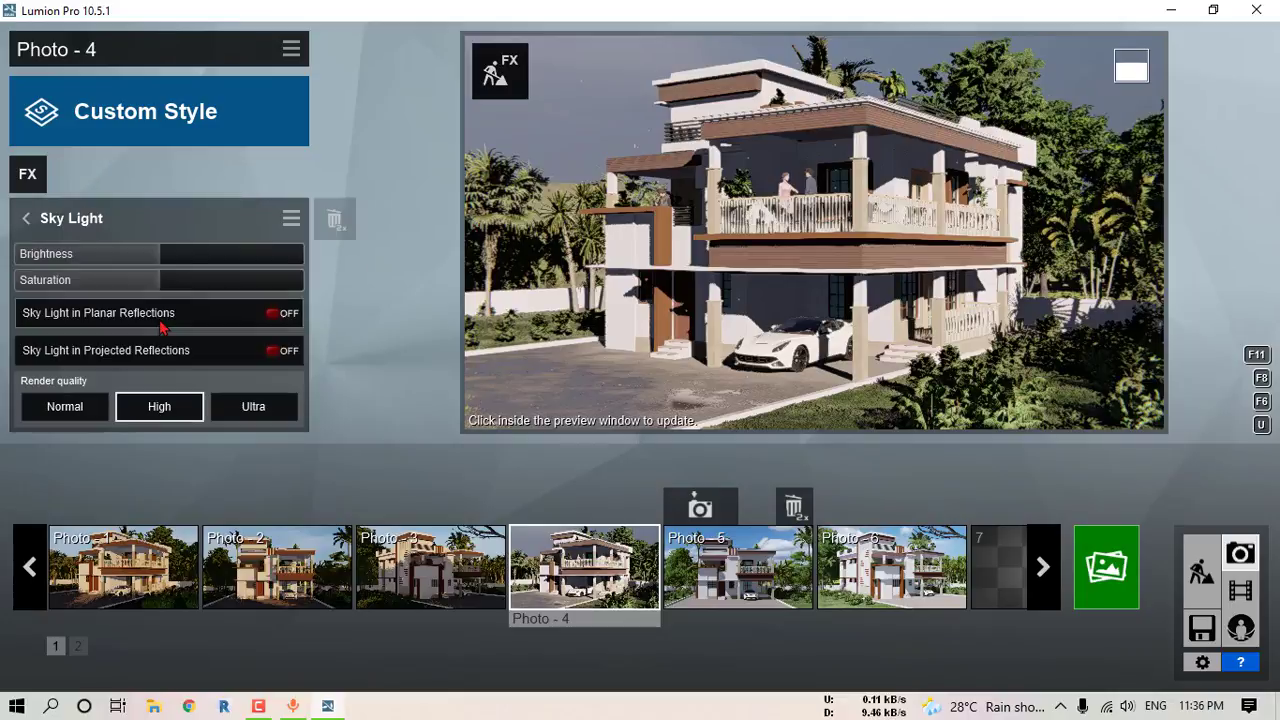
{"action": "left_click", "coordinate": [240, 401]}
{"action": "left_click", "coordinate": [274, 318]}
{"action": "left_click", "coordinate": [280, 354]}
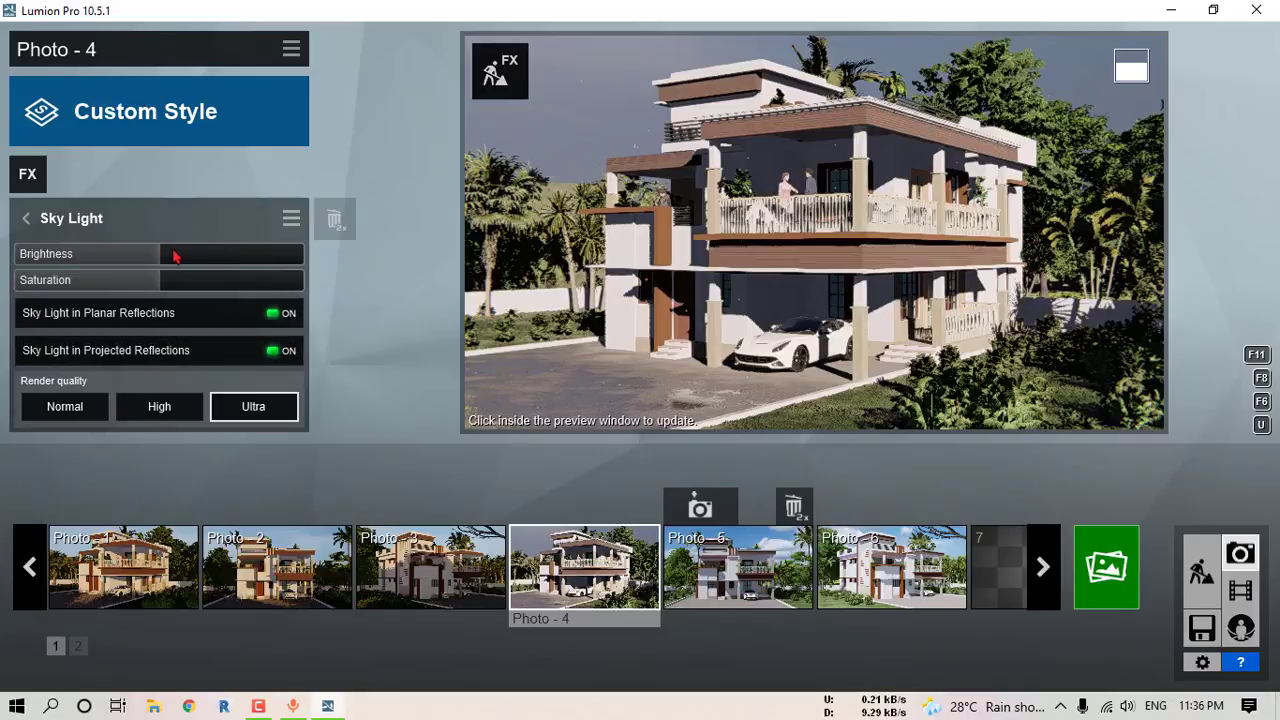
{"action": "left_click_drag", "start_coordinate": [174, 253], "coordinate": [195, 260]}
{"action": "left_click", "coordinate": [27, 218]}
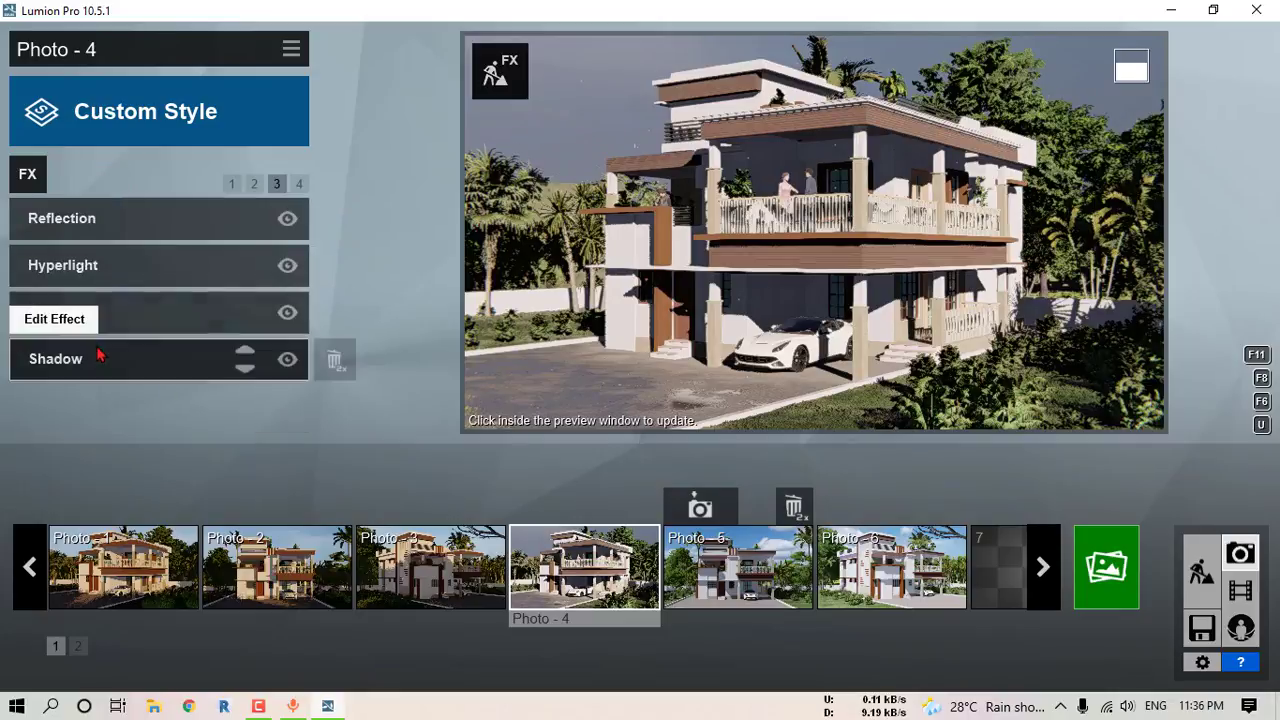
Step: Raise the Interior / Exterior value of Photo 4's Shadow effect and adjust the shadow brightness
{"action": "left_click", "coordinate": [183, 359]}
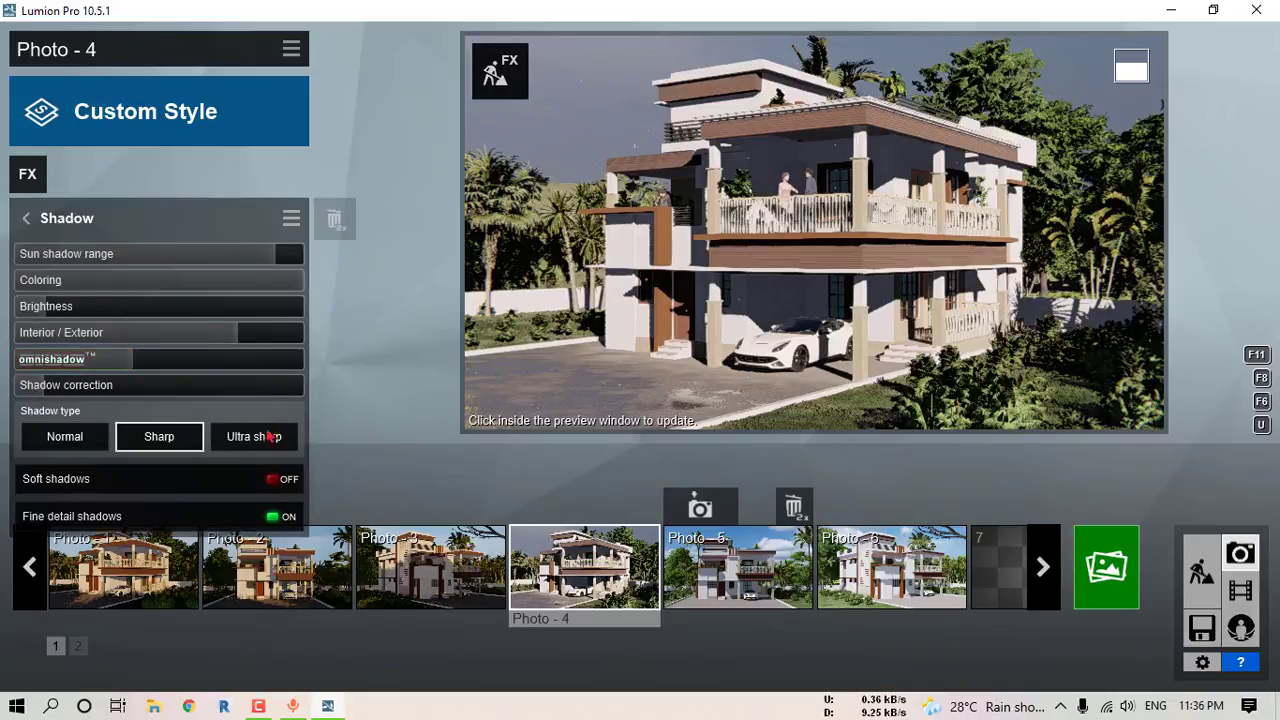
{"action": "left_click_drag", "start_coordinate": [160, 336], "coordinate": [265, 337]}
{"action": "left_click_drag", "start_coordinate": [150, 308], "coordinate": [93, 312]}
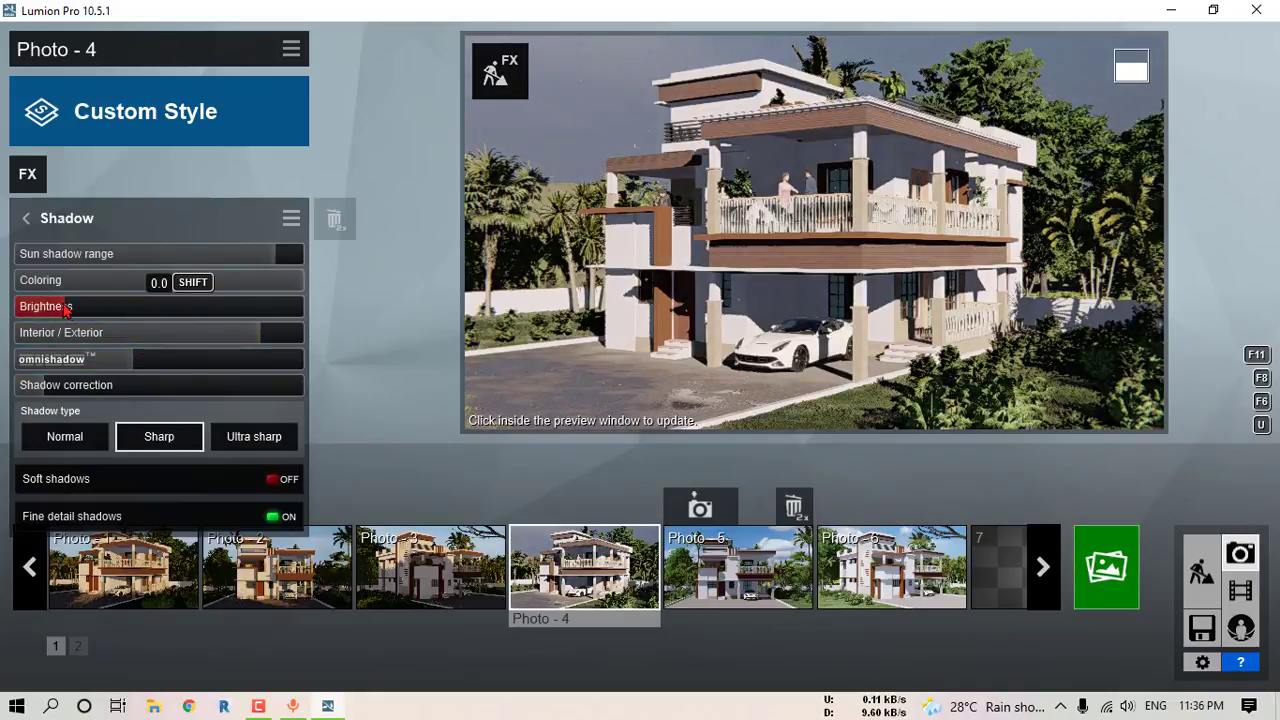
{"action": "left_click", "coordinate": [26, 218]}
Step: Disable Chromatic Aberrations in Photo 4 and turn on Auto focus for its Depth of Field effect
{"action": "left_click", "coordinate": [299, 184]}
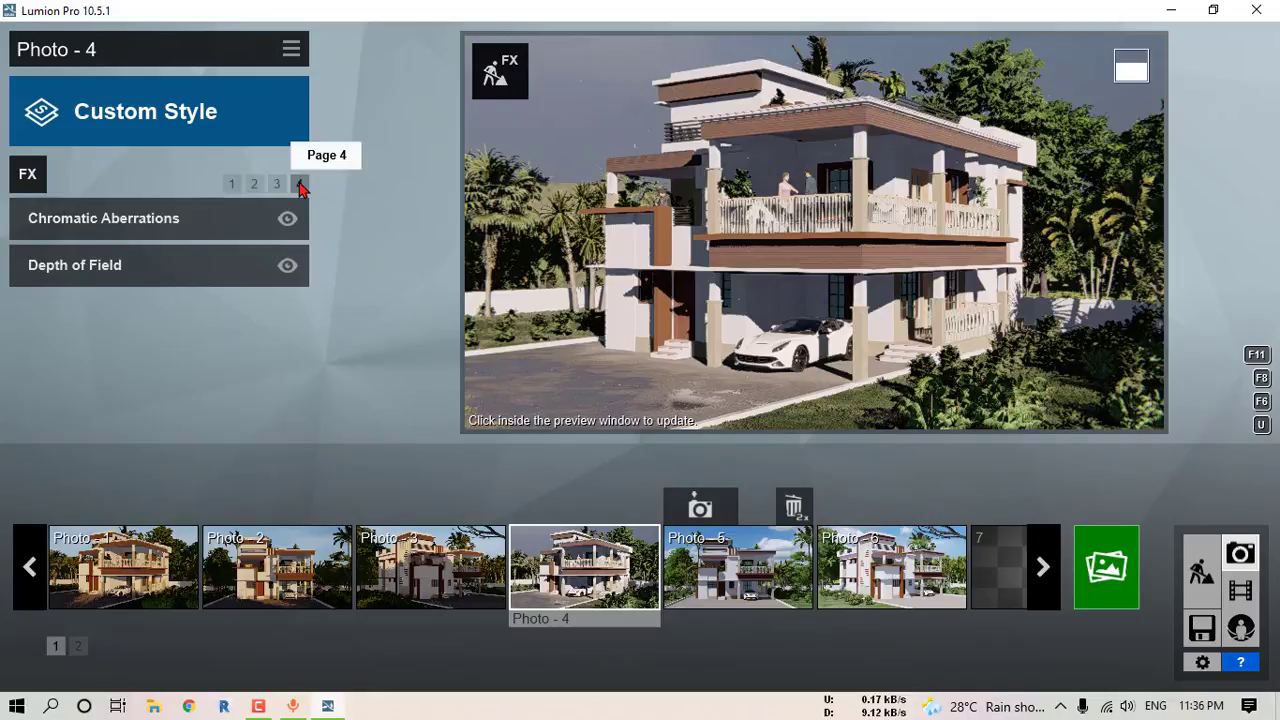
{"action": "left_click", "coordinate": [287, 222]}
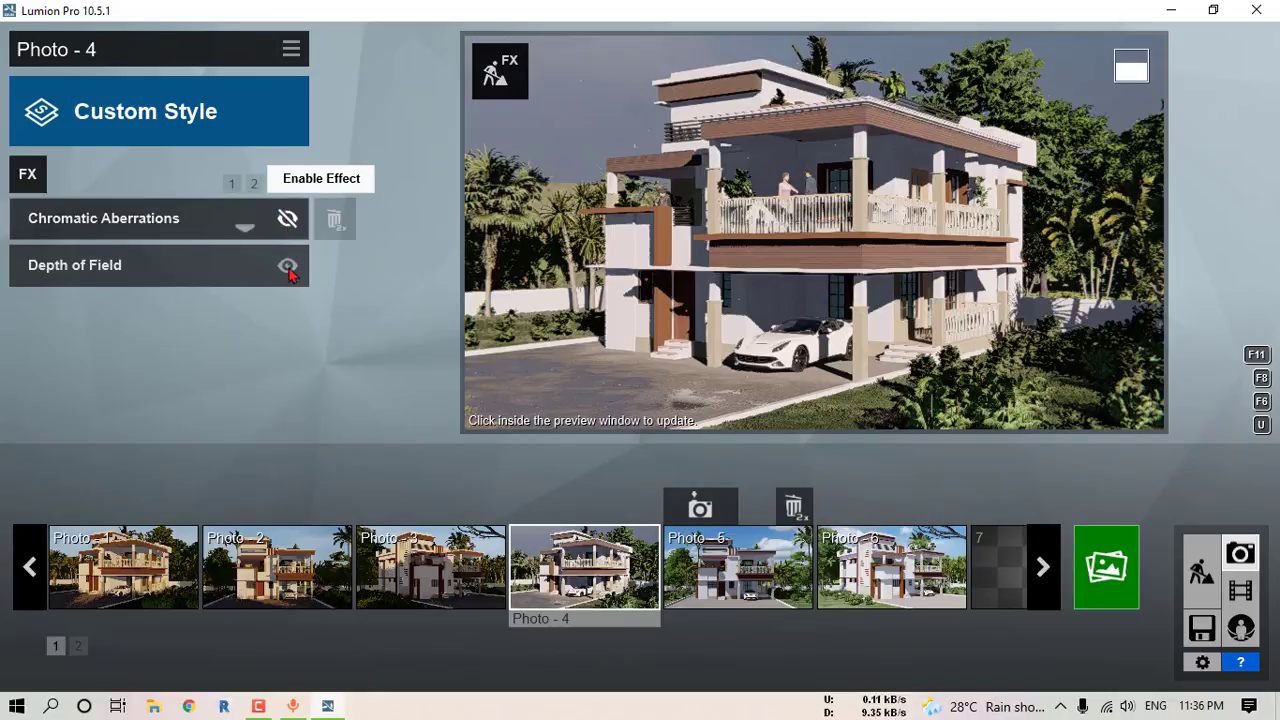
{"action": "left_click", "coordinate": [237, 272]}
{"action": "left_click", "coordinate": [280, 366]}
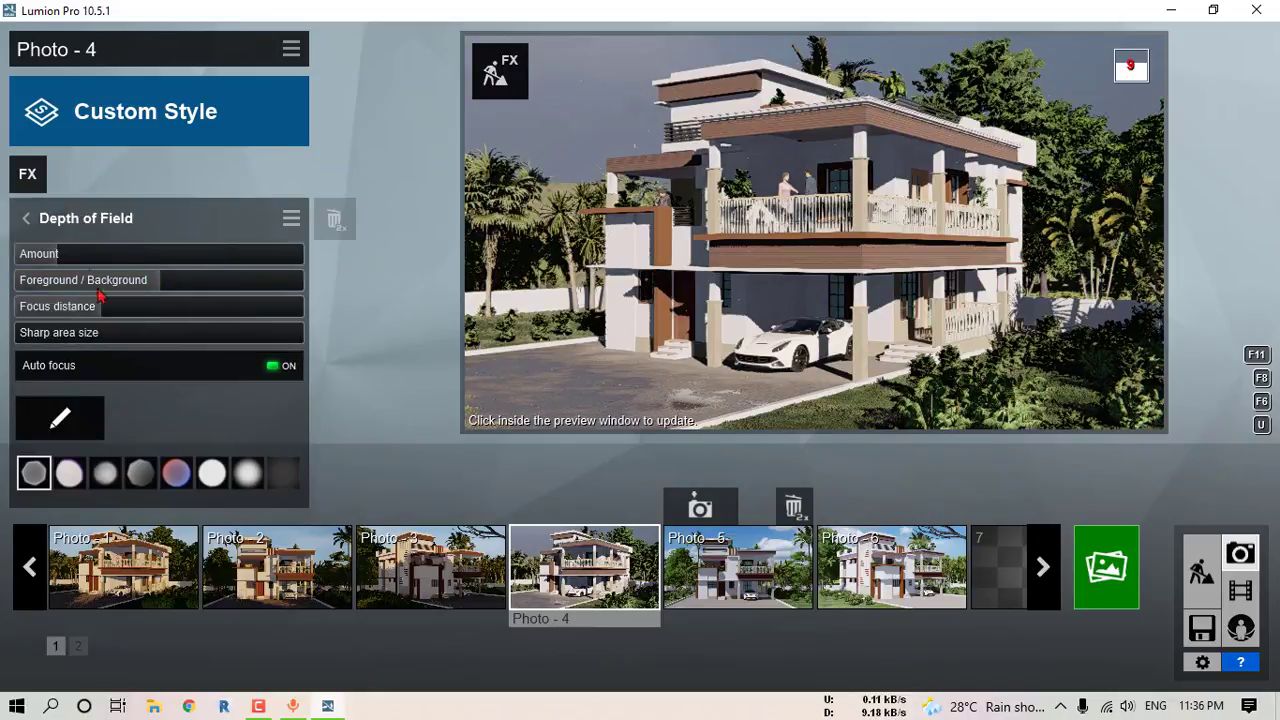
{"action": "left_click", "coordinate": [26, 218]}
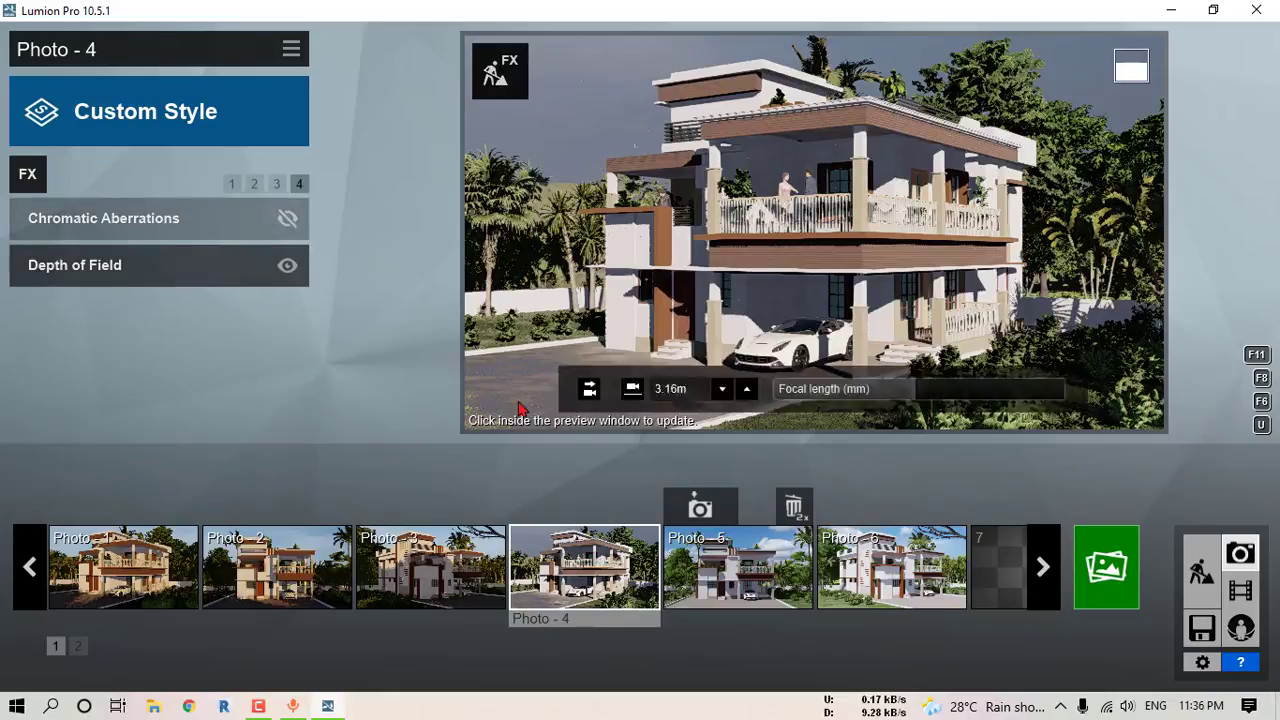
Step: Copy the effects of Photo 4 and paste them into Photos 5 and 6
{"action": "left_click", "coordinate": [291, 49]}
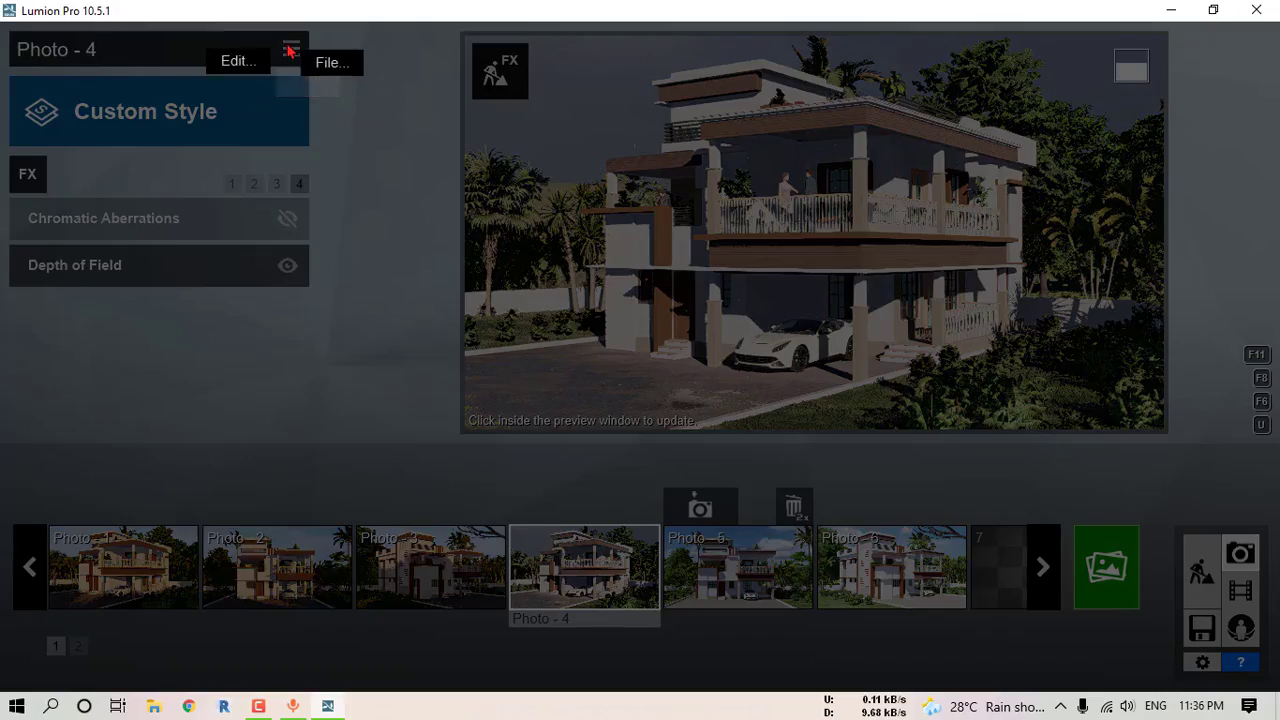
{"action": "left_click", "coordinate": [238, 65]}
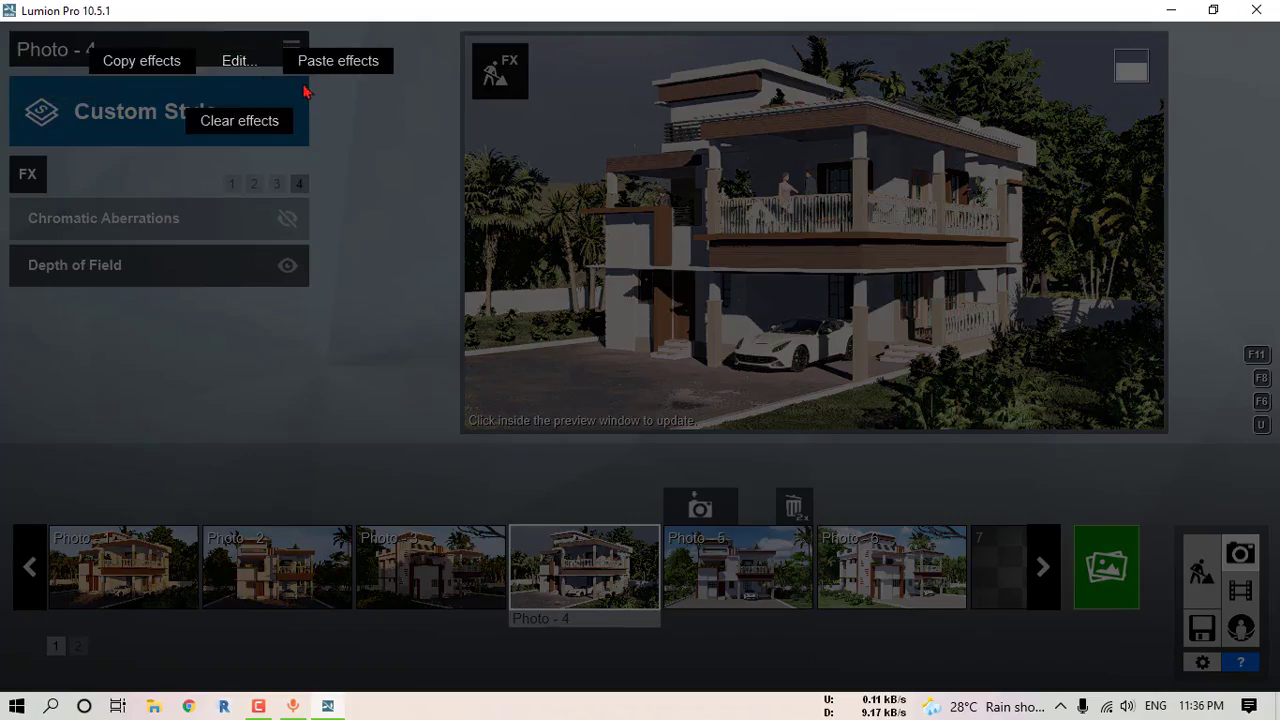
{"action": "left_click", "coordinate": [141, 61]}
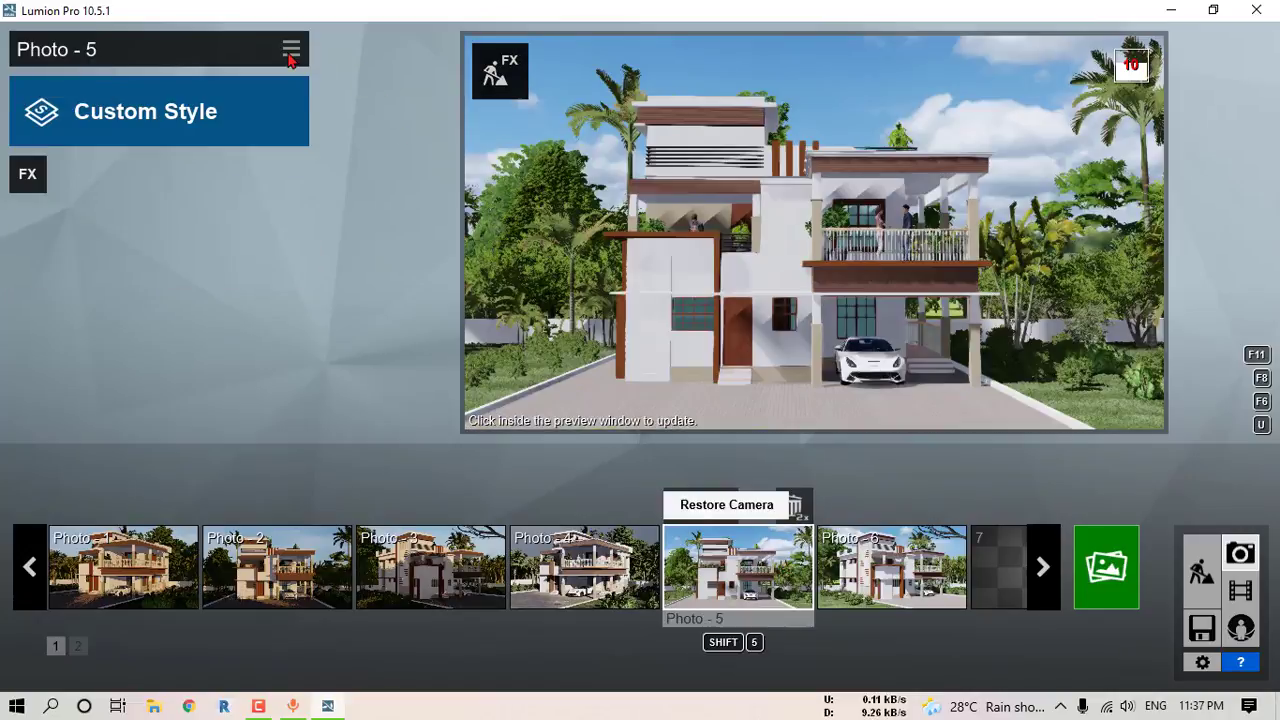
{"action": "left_click", "coordinate": [230, 66]}
{"action": "left_click", "coordinate": [236, 66]}
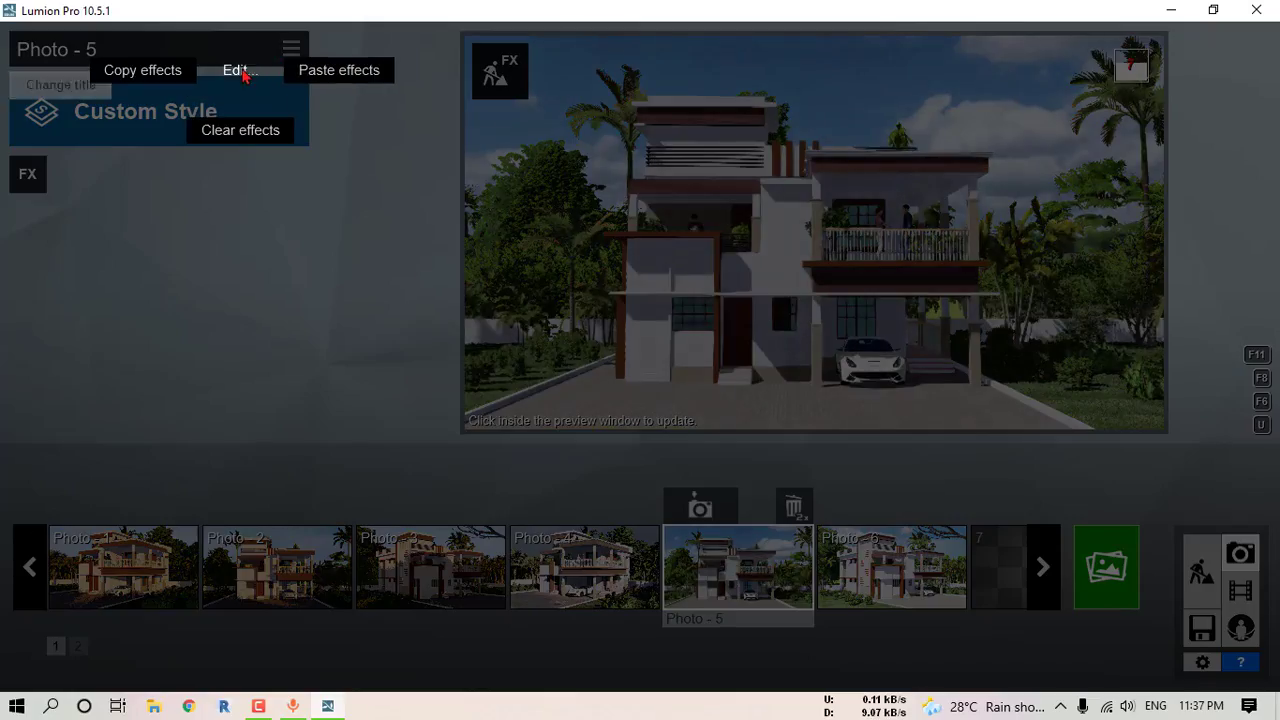
{"action": "left_click", "coordinate": [645, 310]}
{"action": "left_click", "coordinate": [890, 550]}
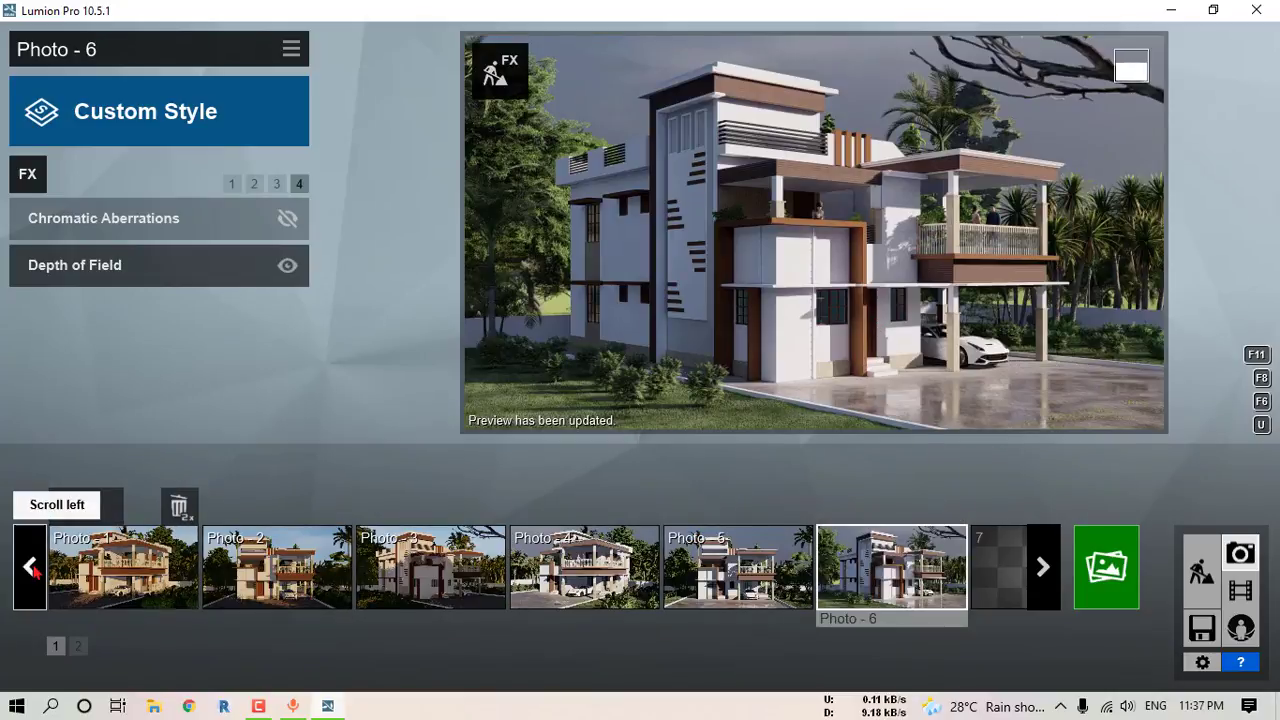
Step: Set the preview quality of the Reflection effect to High in Photos 1, 2 and 3
{"action": "left_click", "coordinate": [105, 567]}
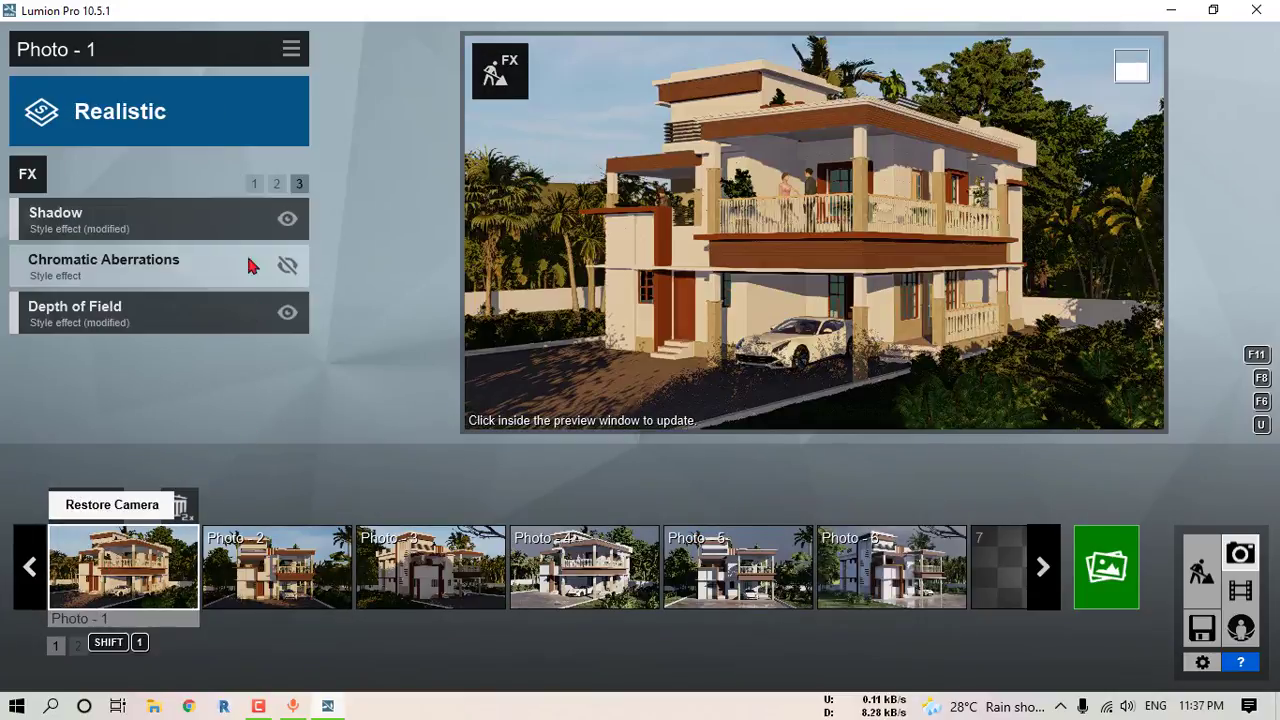
{"action": "left_click", "coordinate": [278, 186]}
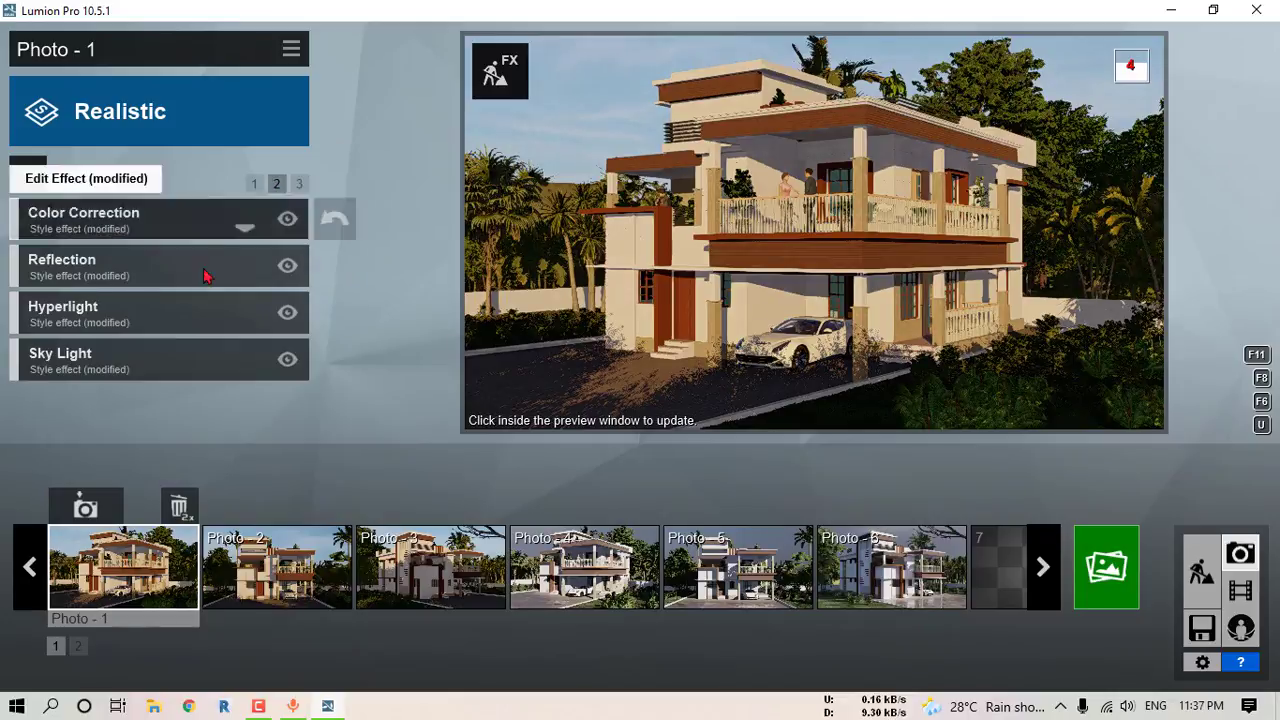
{"action": "left_click", "coordinate": [177, 270]}
{"action": "left_click", "coordinate": [256, 378]}
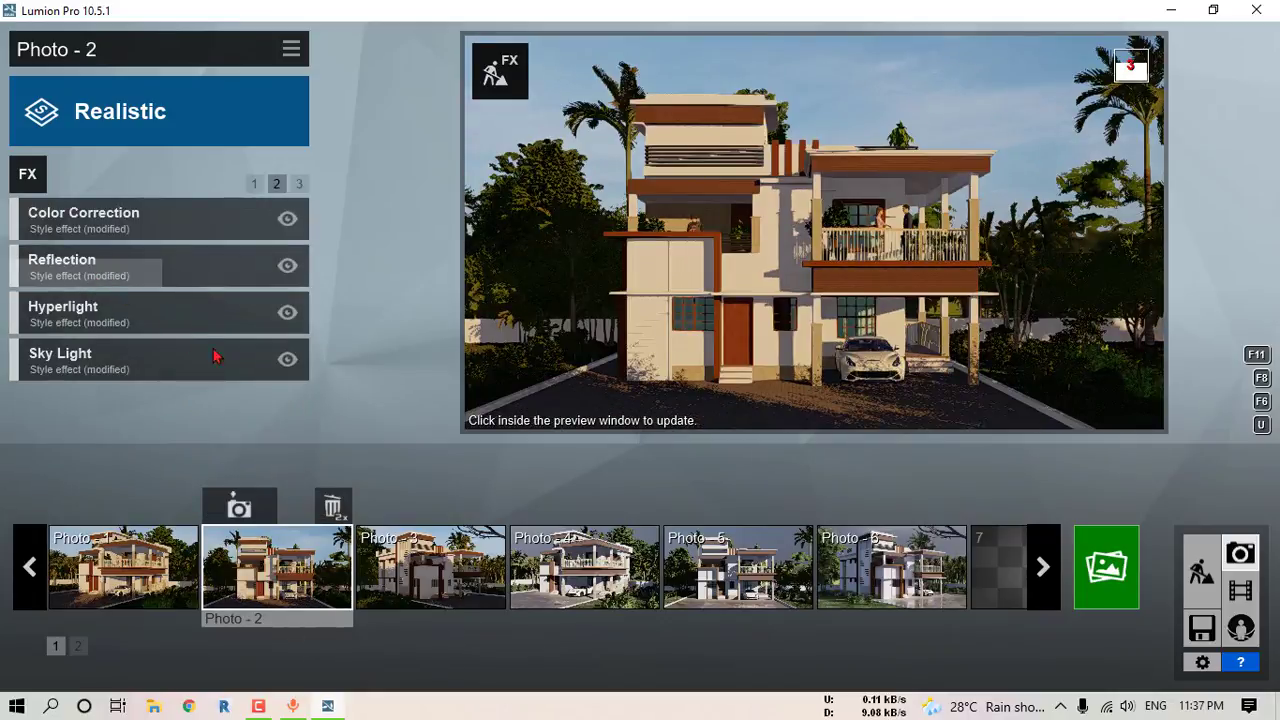
{"action": "left_click", "coordinate": [254, 378]}
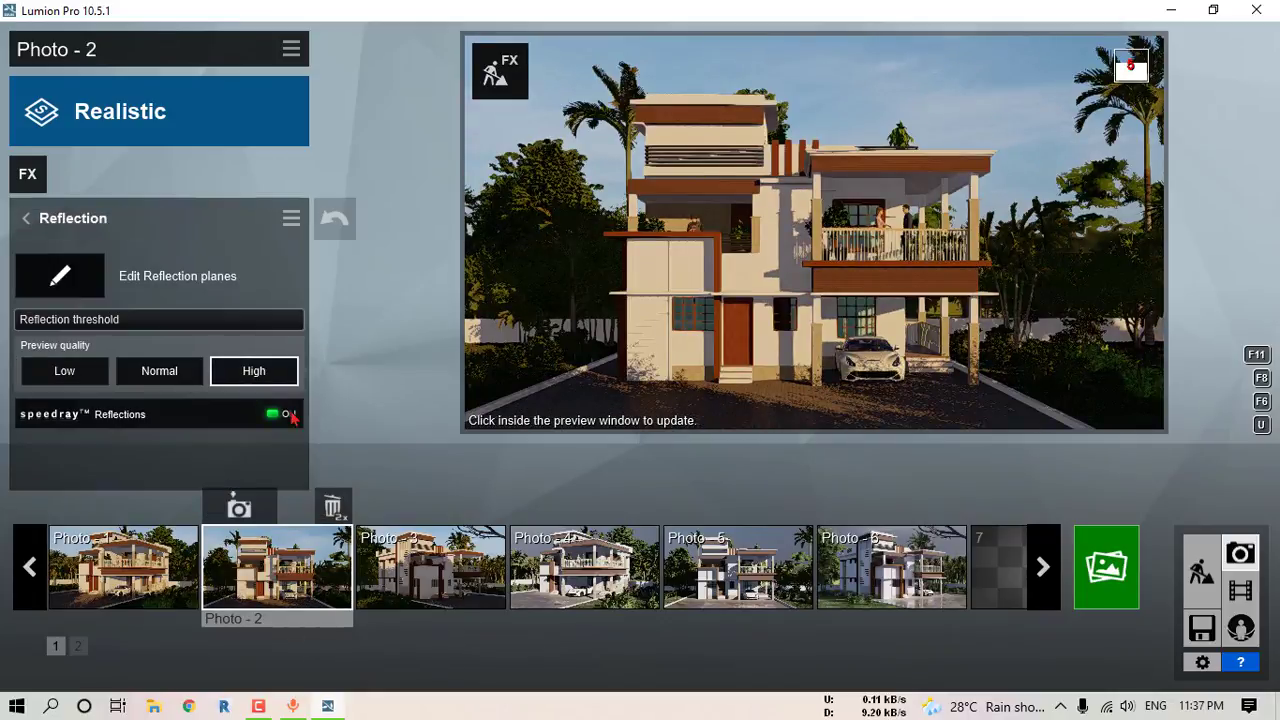
{"action": "mouse_move", "coordinate": [437, 560]}
{"action": "left_click", "coordinate": [413, 541]}
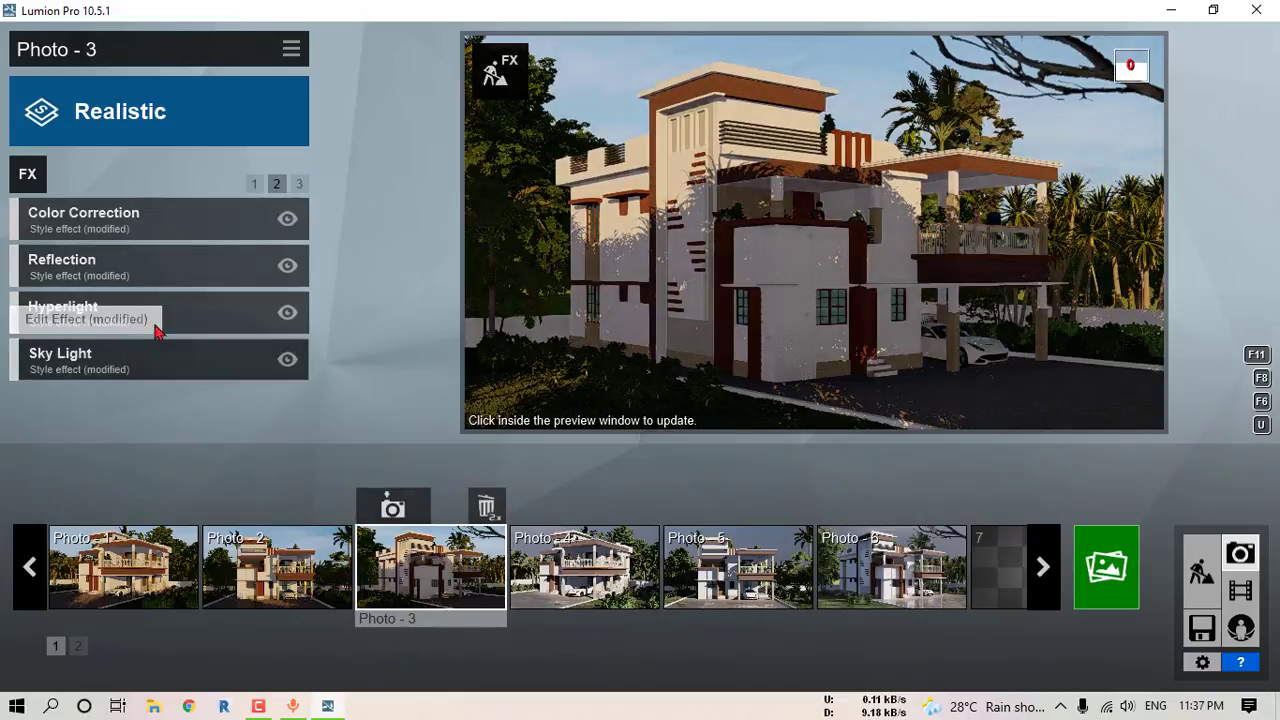
{"action": "left_click", "coordinate": [118, 272]}
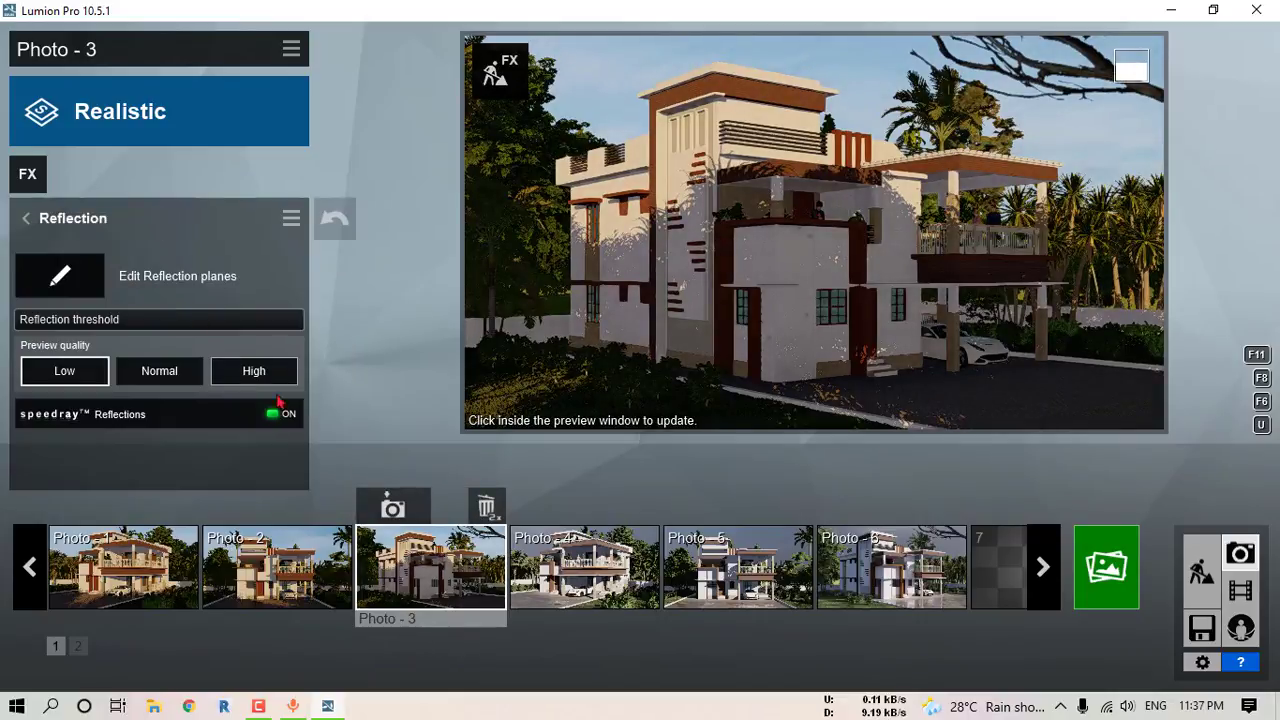
{"action": "left_click", "coordinate": [240, 376]}
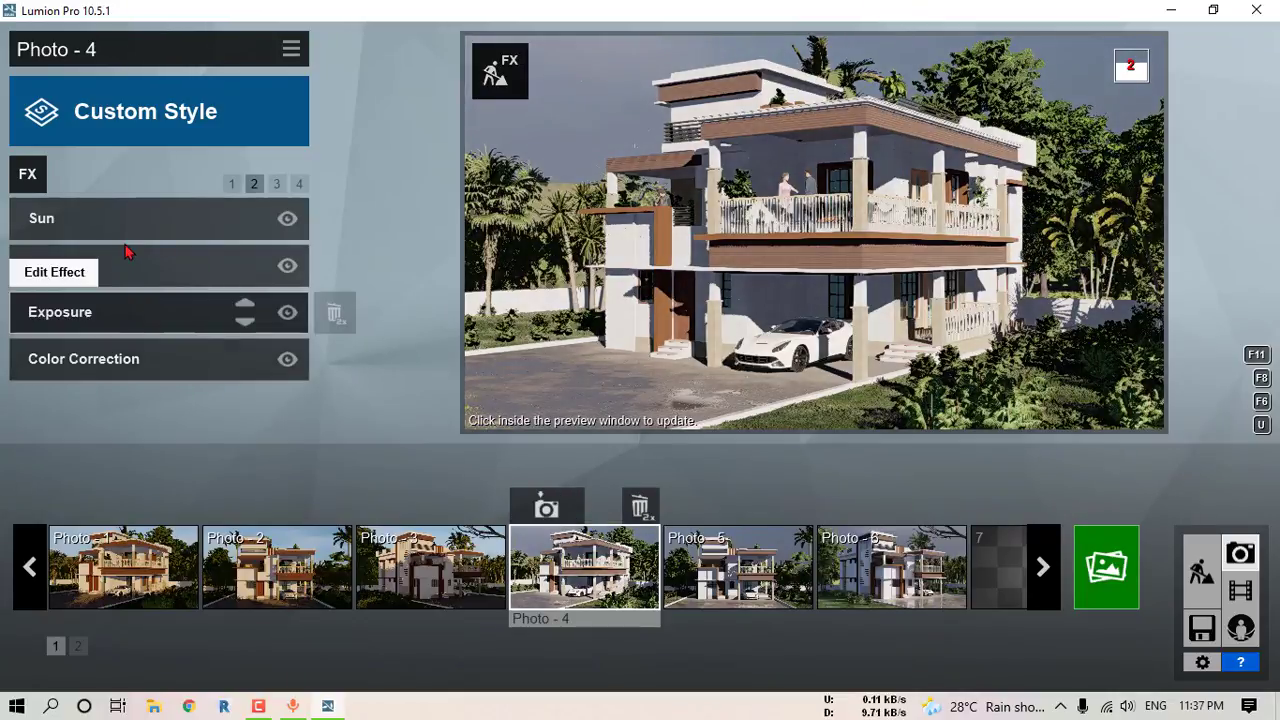
Step: Set the preview quality of the Reflection effect to High in Photos 4, 5 and 6
{"action": "left_click", "coordinate": [277, 186]}
{"action": "left_click", "coordinate": [204, 218]}
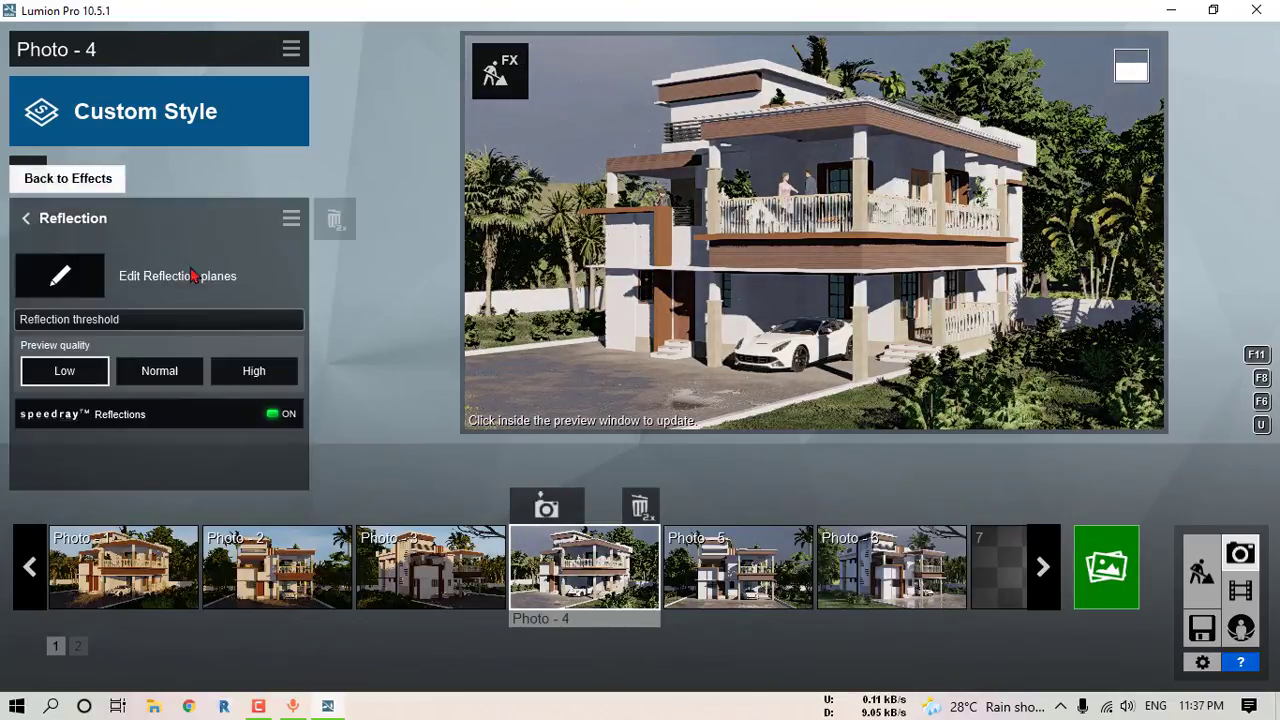
{"action": "left_click", "coordinate": [240, 369]}
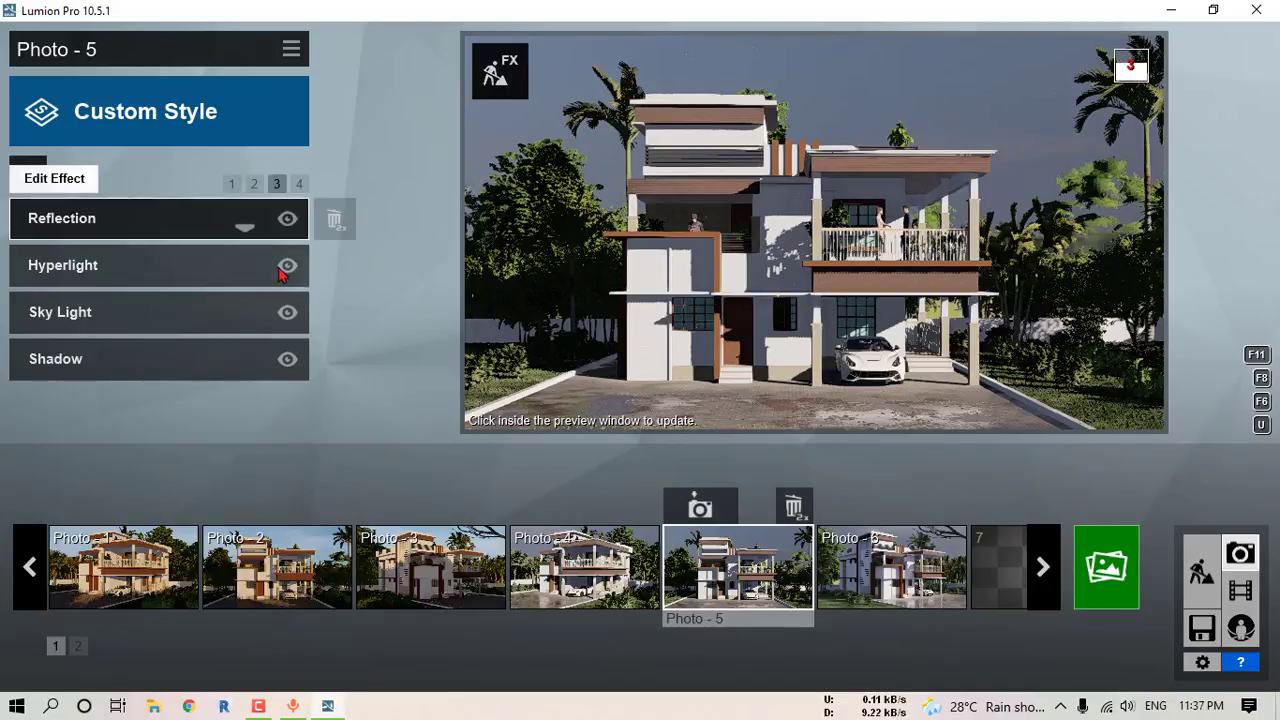
{"action": "left_click", "coordinate": [246, 224]}
{"action": "left_click", "coordinate": [257, 368]}
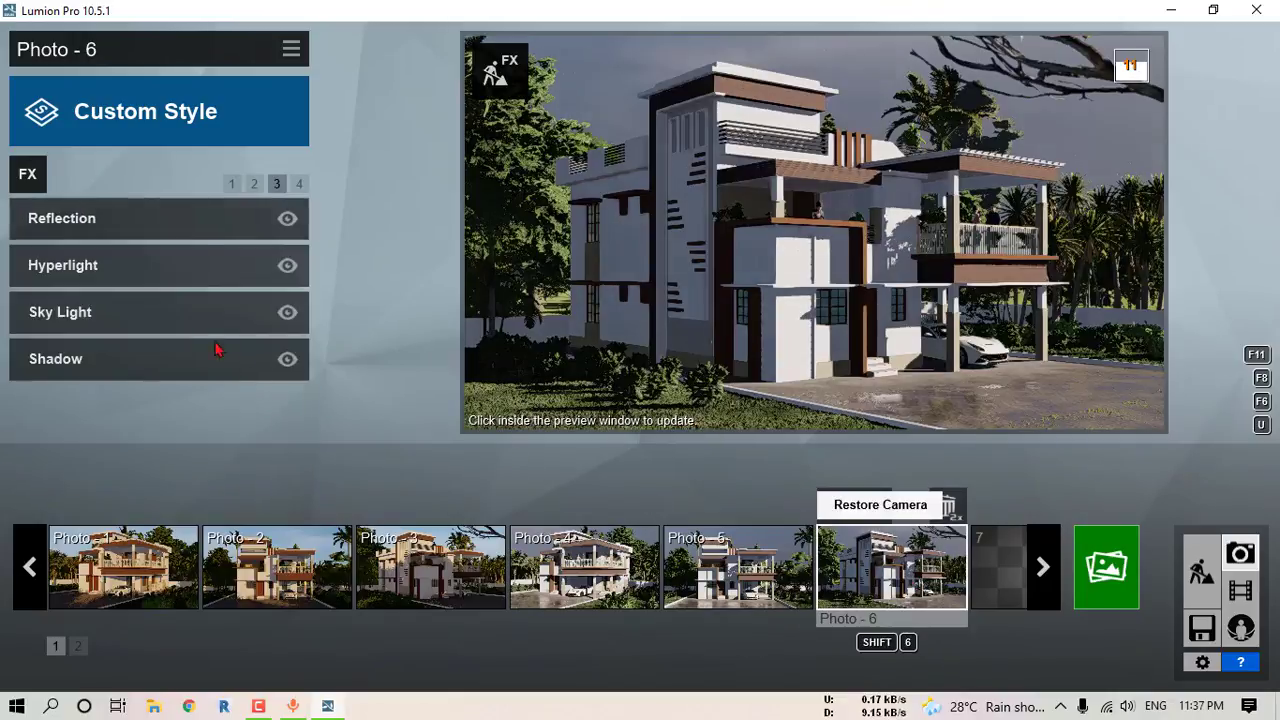
{"action": "left_click", "coordinate": [186, 232]}
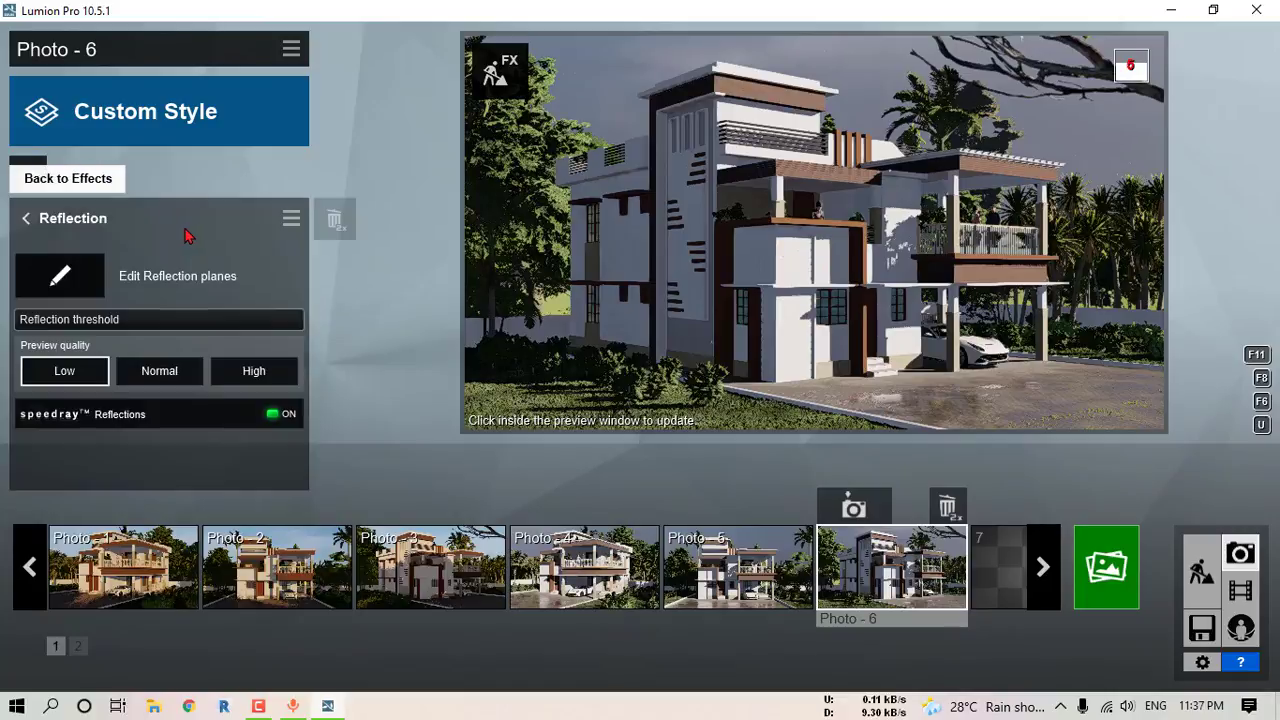
{"action": "left_click", "coordinate": [272, 376]}
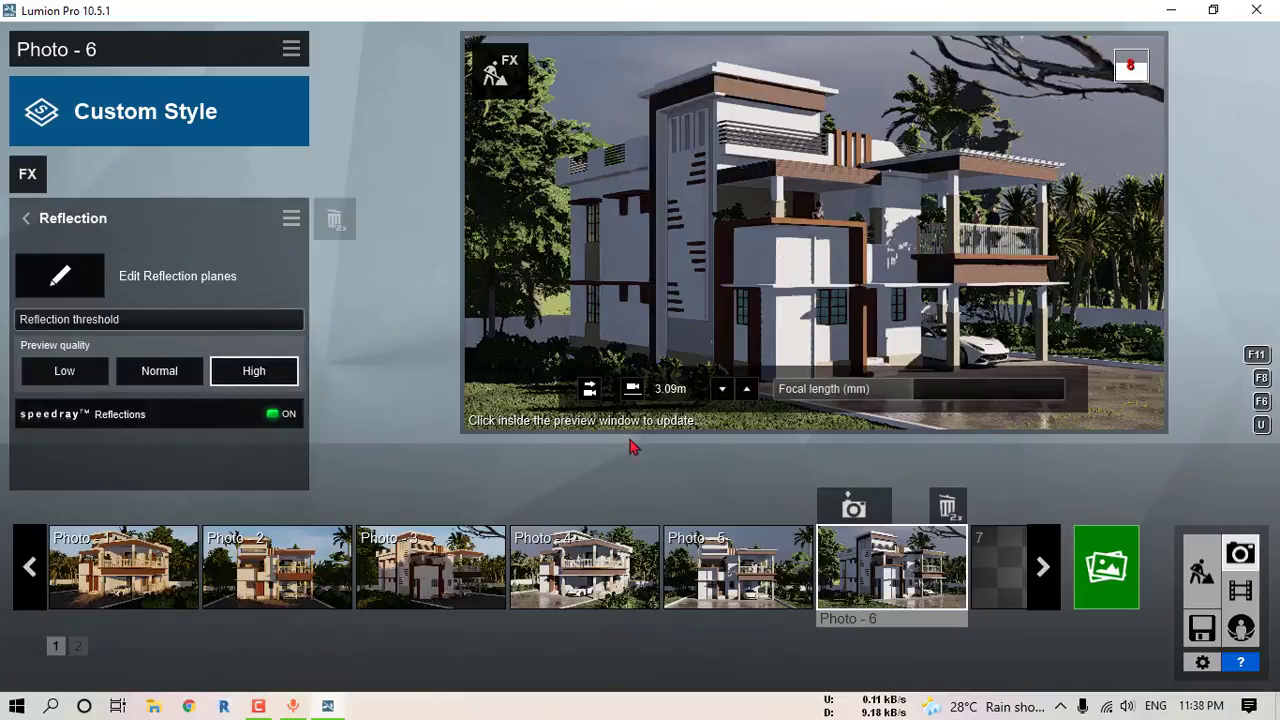
Step: Open Photo 6's reflection planes for editing and add another plane
{"action": "left_click", "coordinate": [58, 281]}
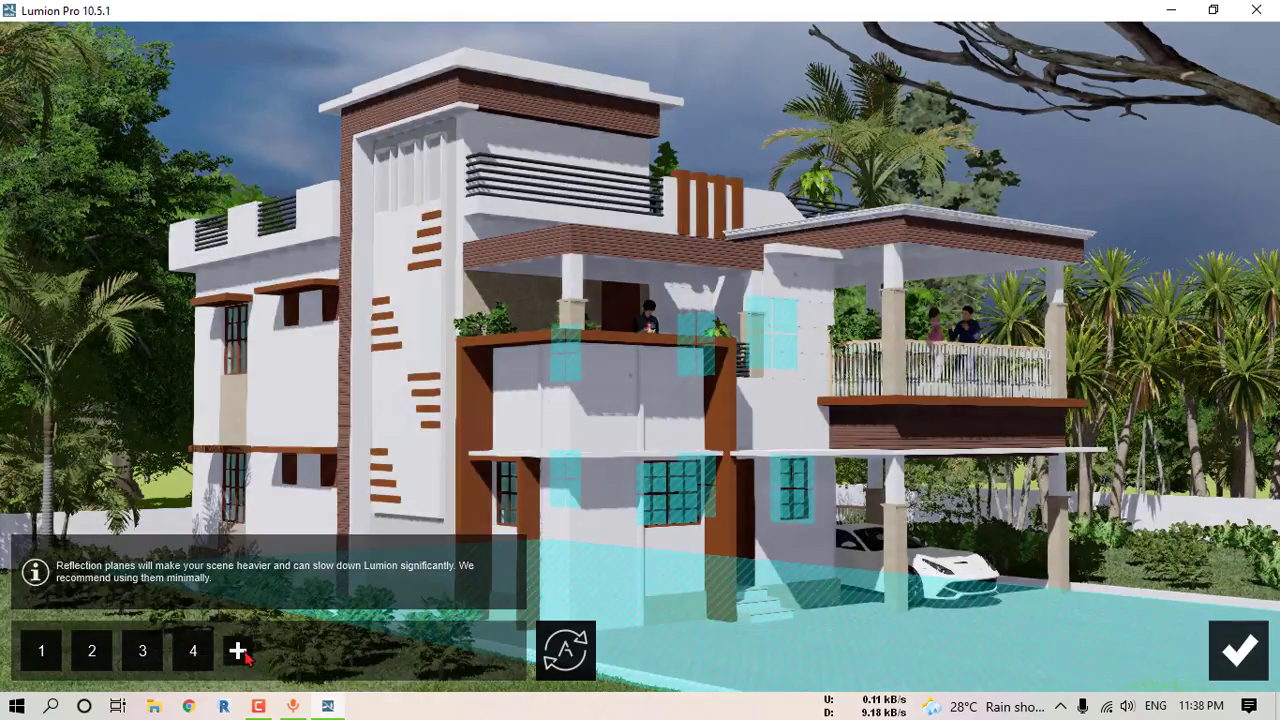
{"action": "left_click", "coordinate": [238, 651]}
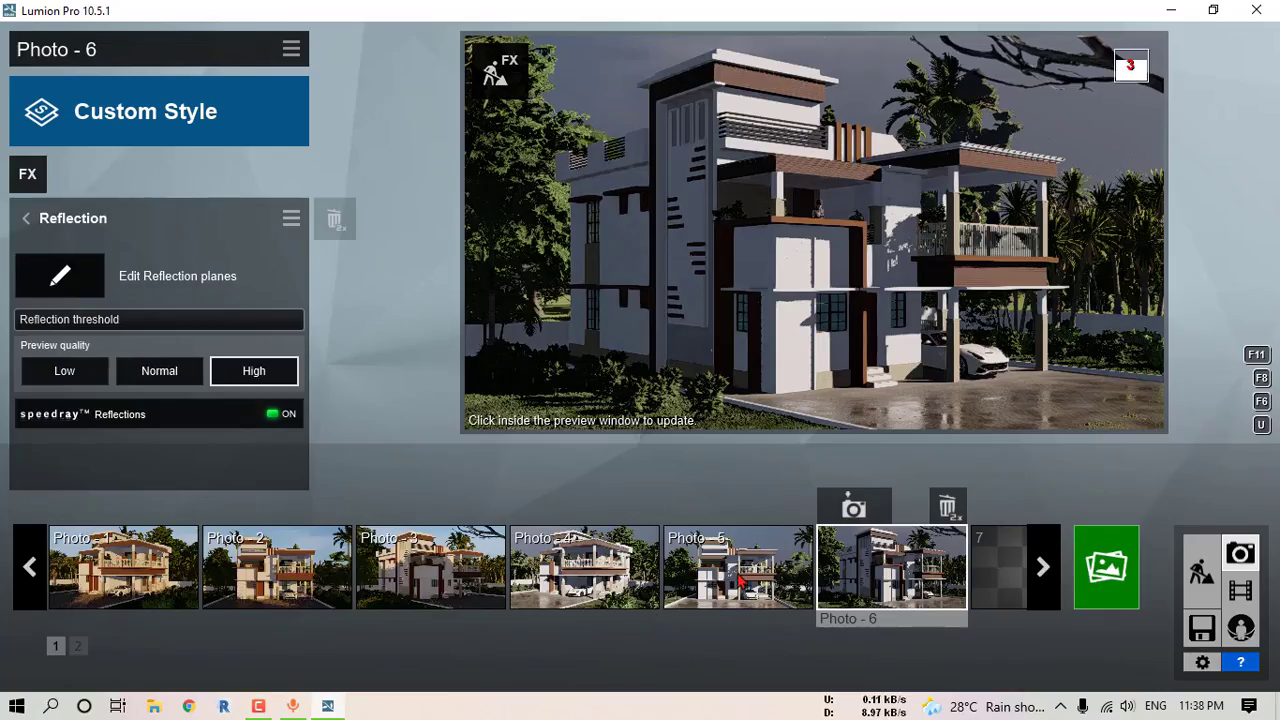
Step: Open the reflection planes of Photo 3 for editing in its Reflection effect
{"action": "left_click", "coordinate": [730, 586]}
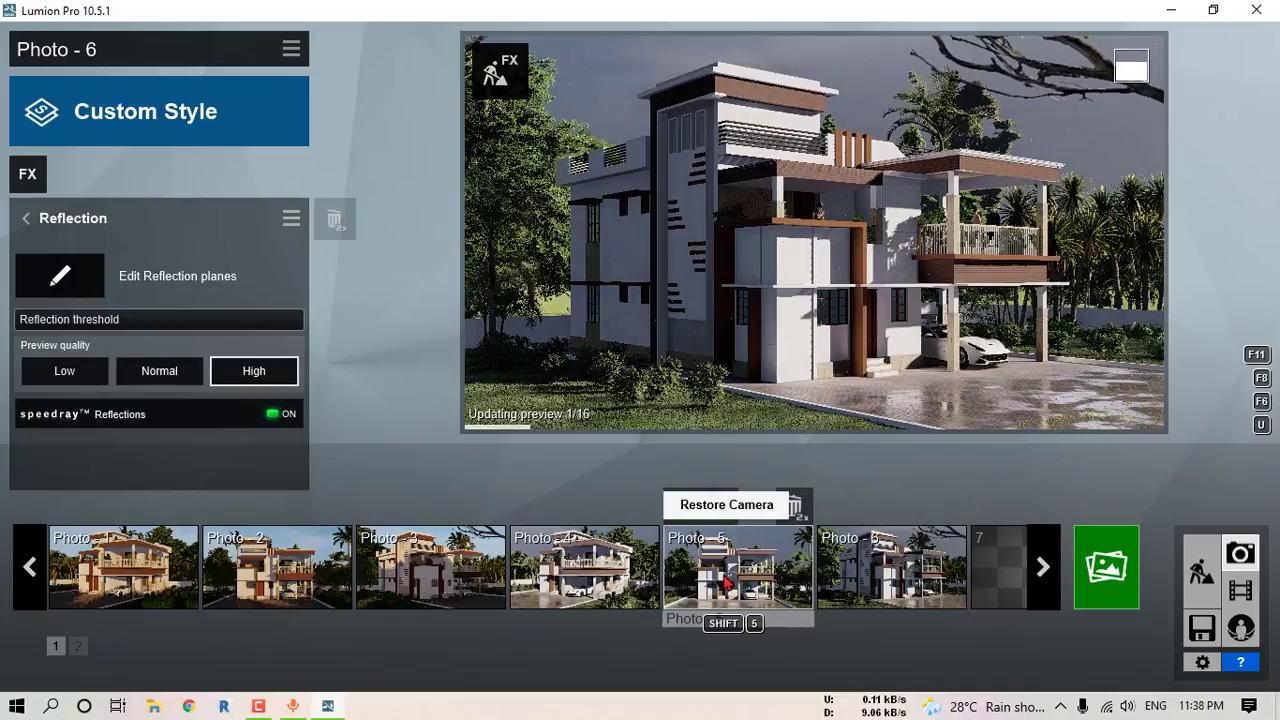
{"action": "left_click", "coordinate": [728, 588]}
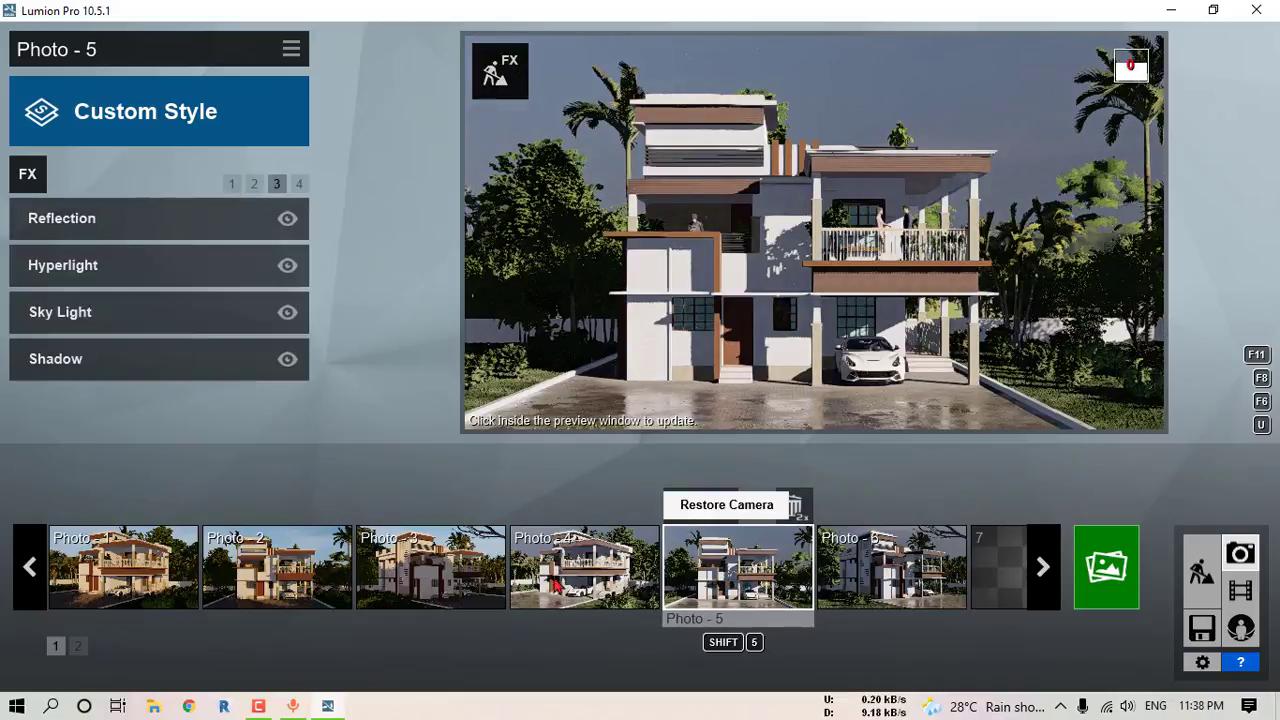
{"action": "left_click", "coordinate": [431, 578]}
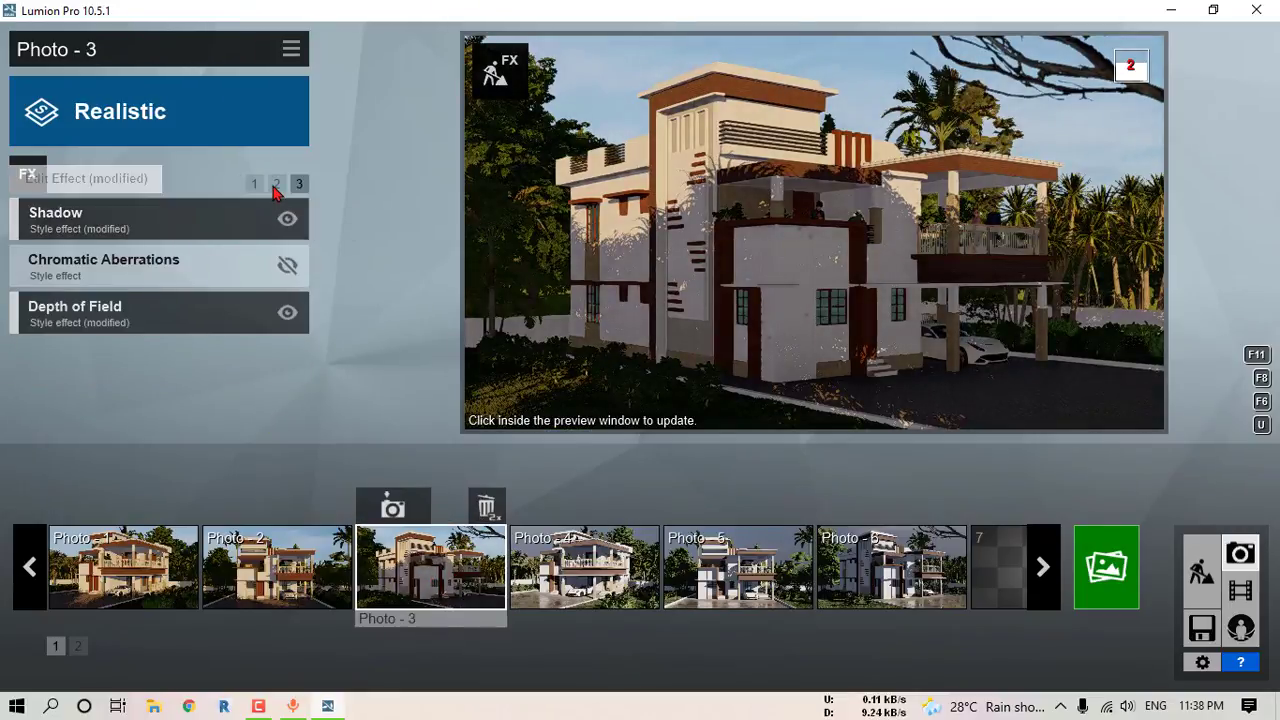
{"action": "left_click", "coordinate": [254, 183]}
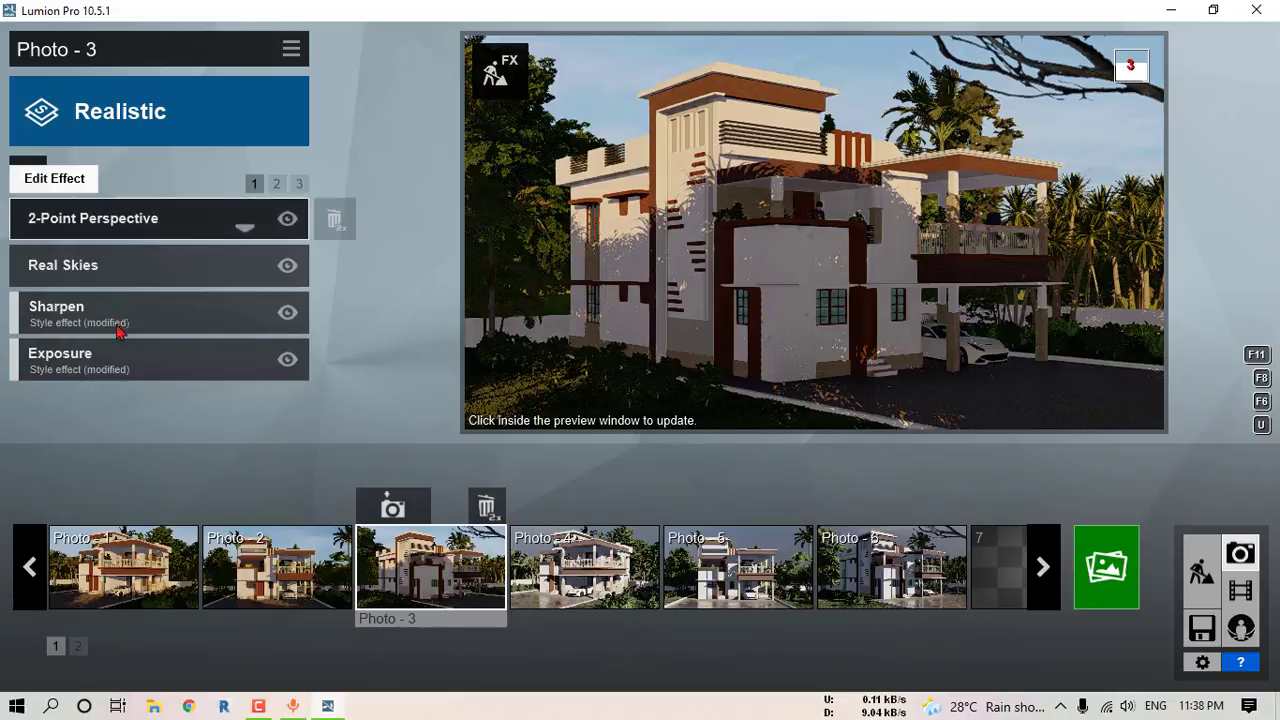
{"action": "left_click", "coordinate": [276, 183]}
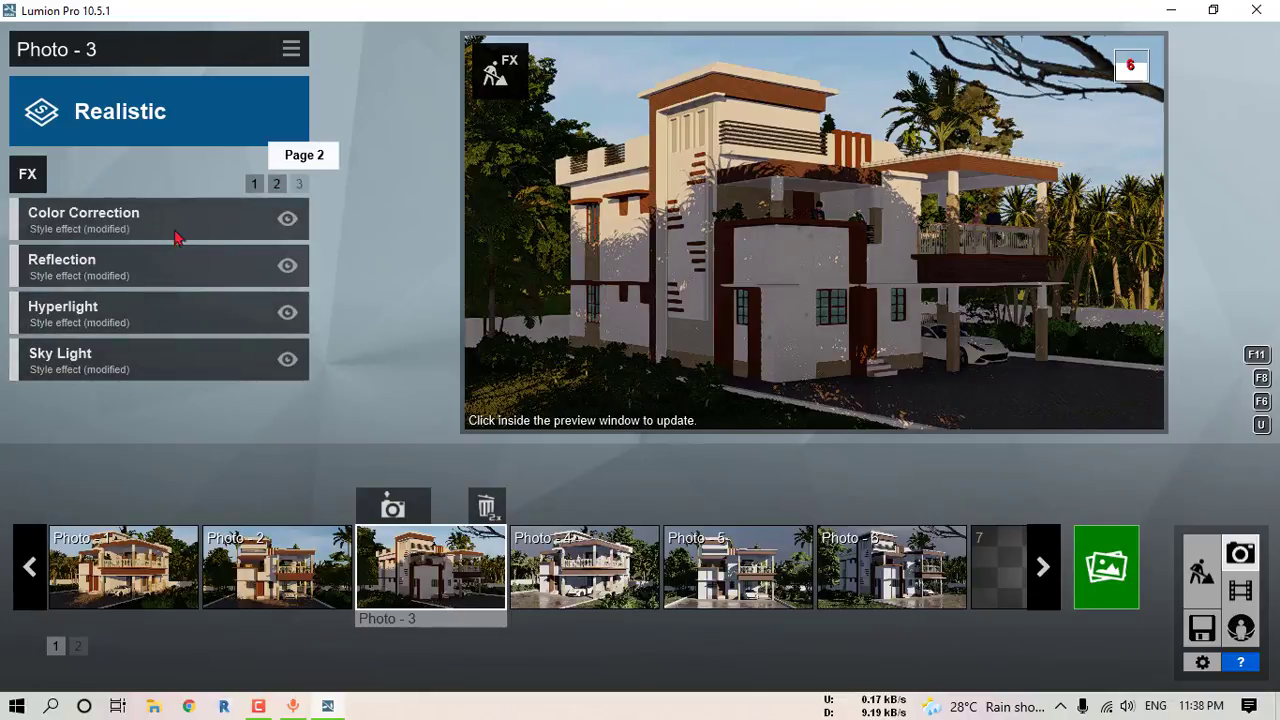
{"action": "left_click", "coordinate": [137, 280]}
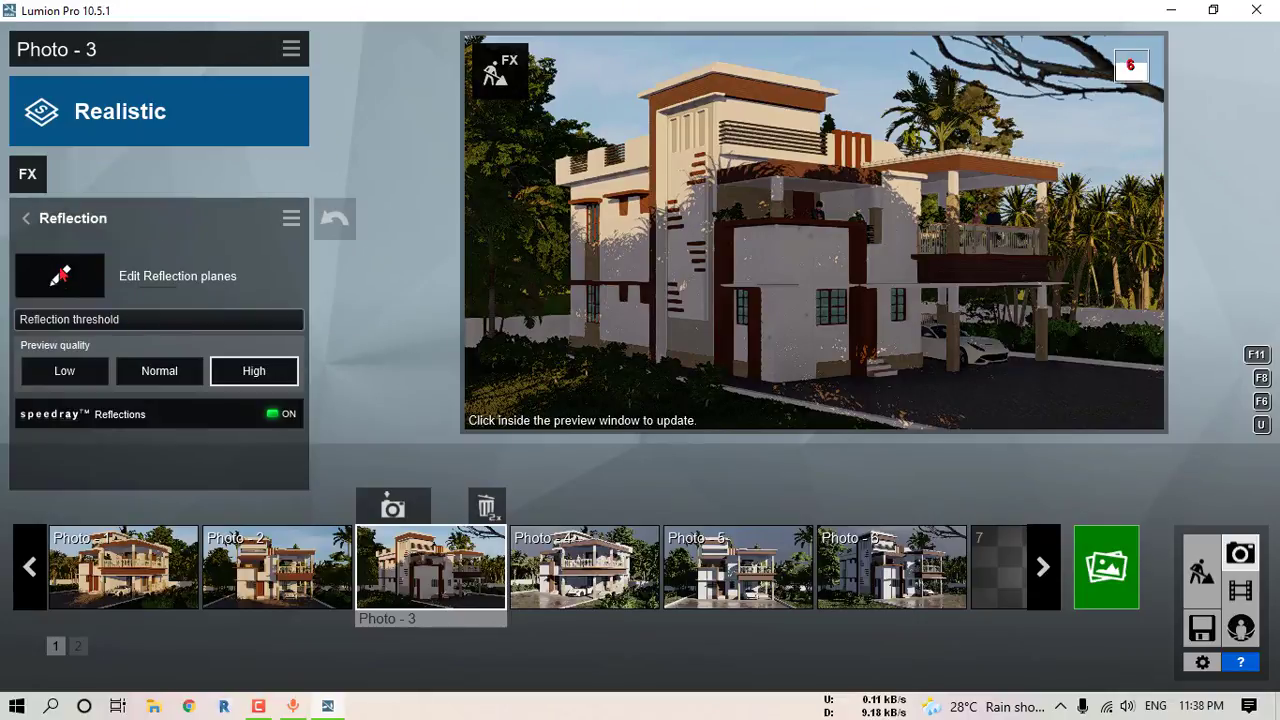
{"action": "left_click", "coordinate": [150, 278]}
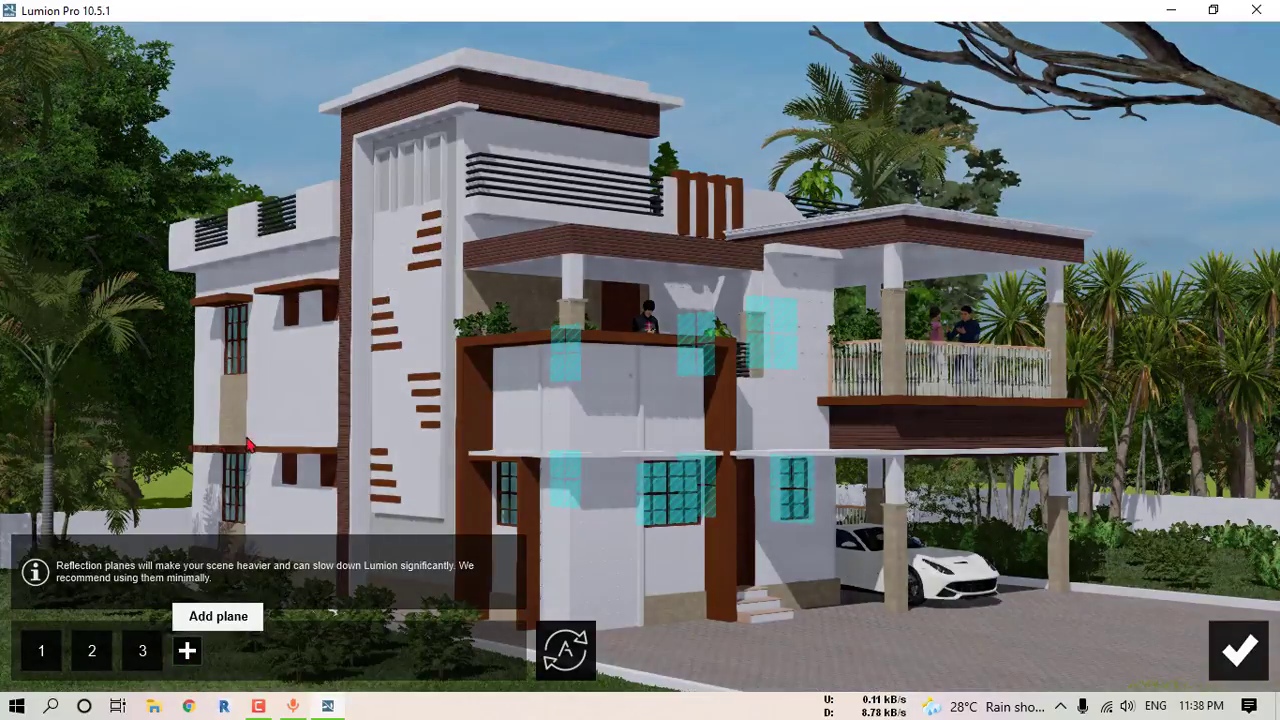
Step: Add two reflection planes in Photo 3, one on the side wall's windows and one on the narrow ground-floor window, and finish plane editing
{"action": "left_click", "coordinate": [186, 648]}
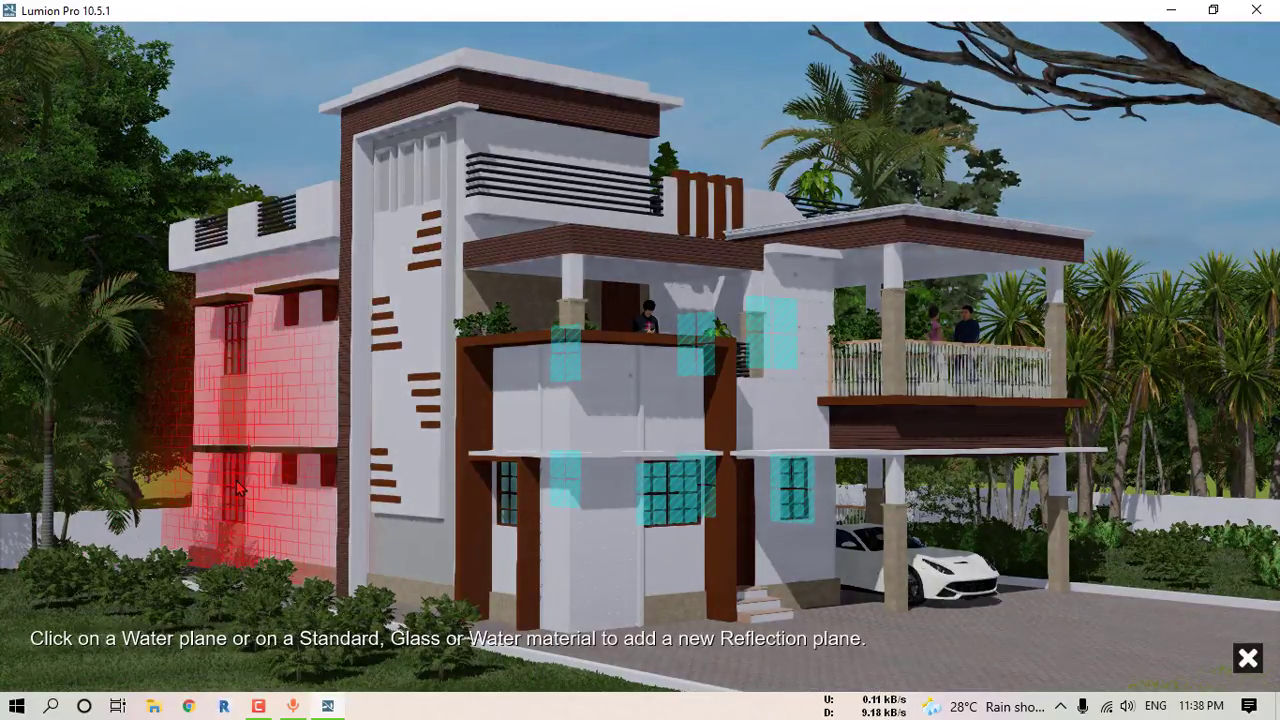
{"action": "left_click", "coordinate": [237, 487]}
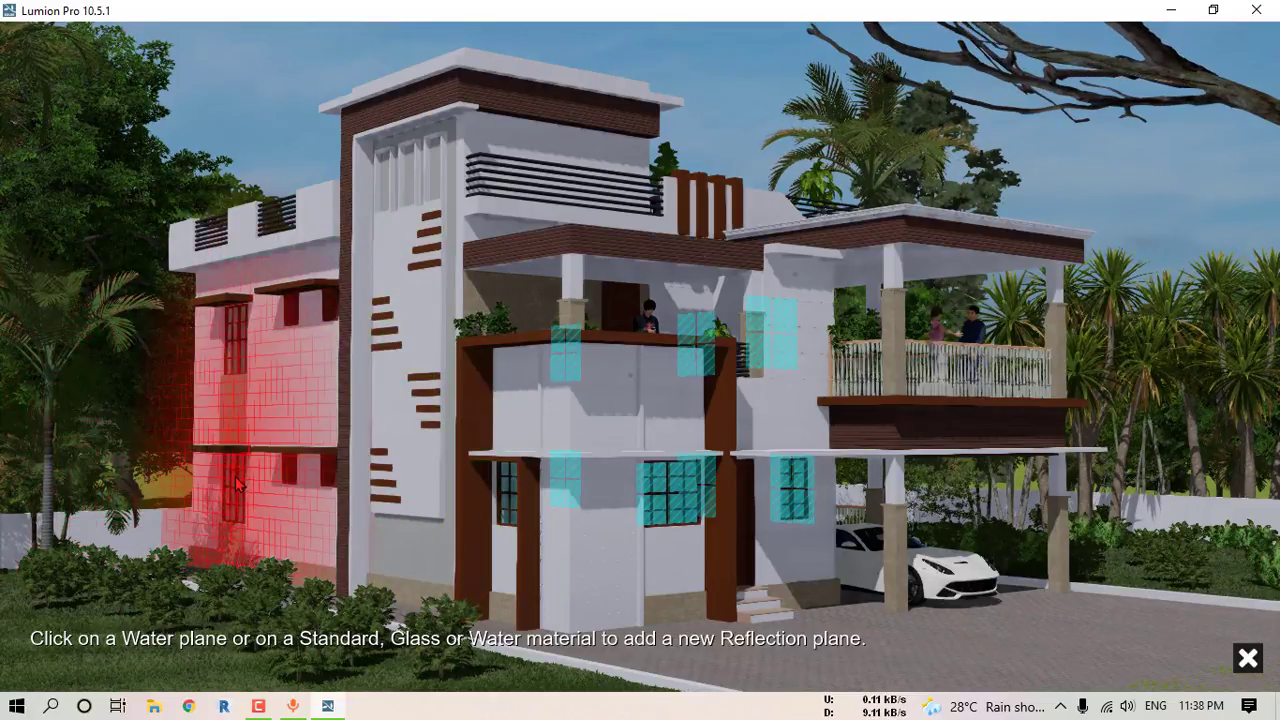
{"action": "left_click", "coordinate": [232, 485]}
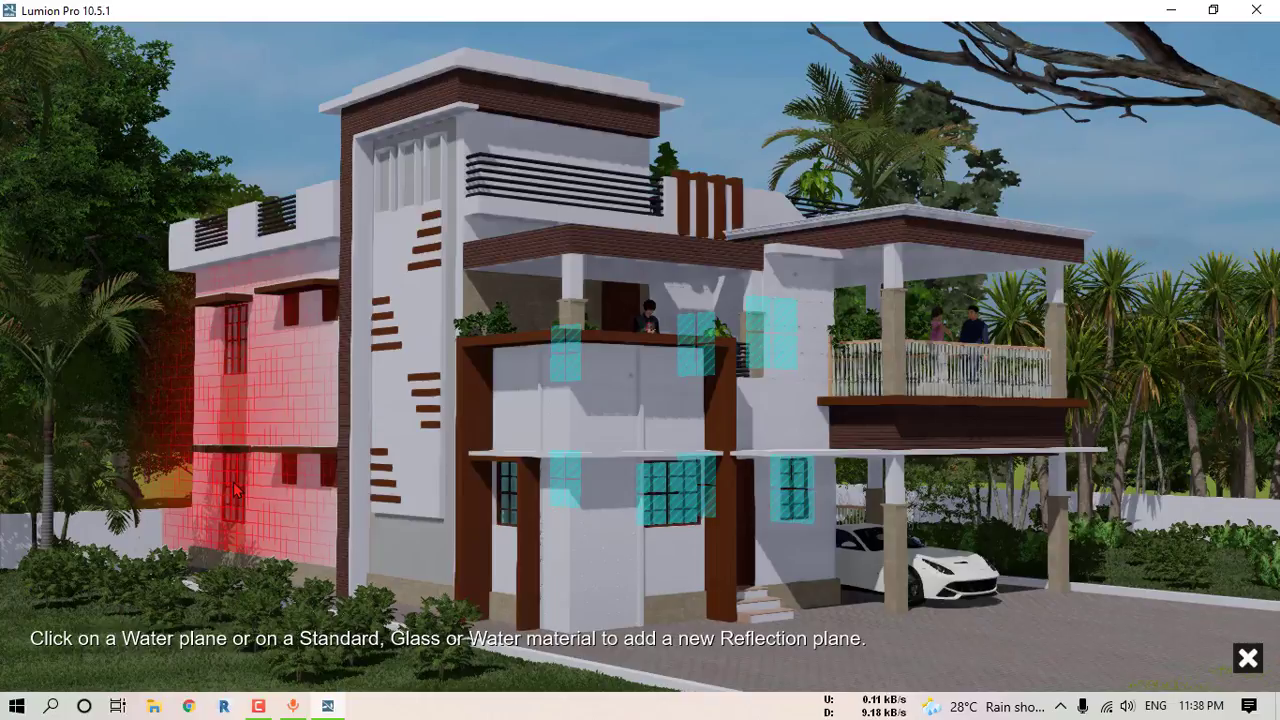
{"action": "left_click", "coordinate": [237, 487]}
{"action": "left_click", "coordinate": [237, 487]}
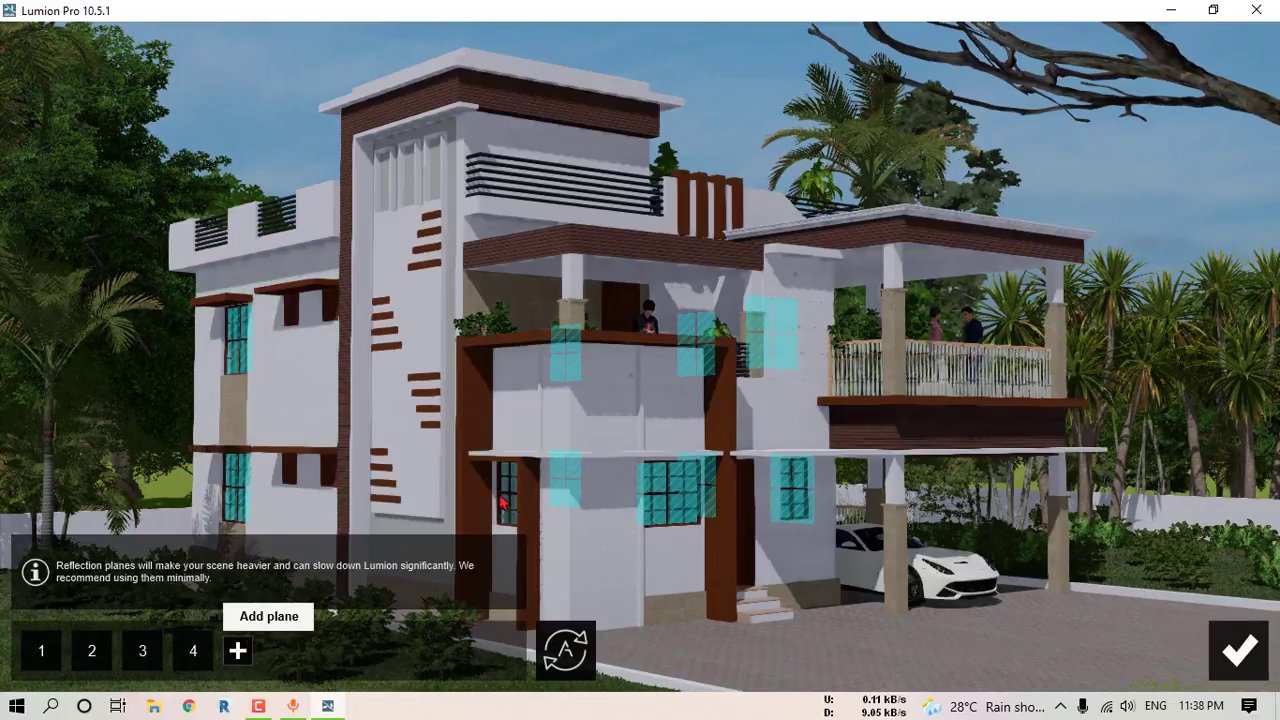
{"action": "left_click", "coordinate": [237, 651]}
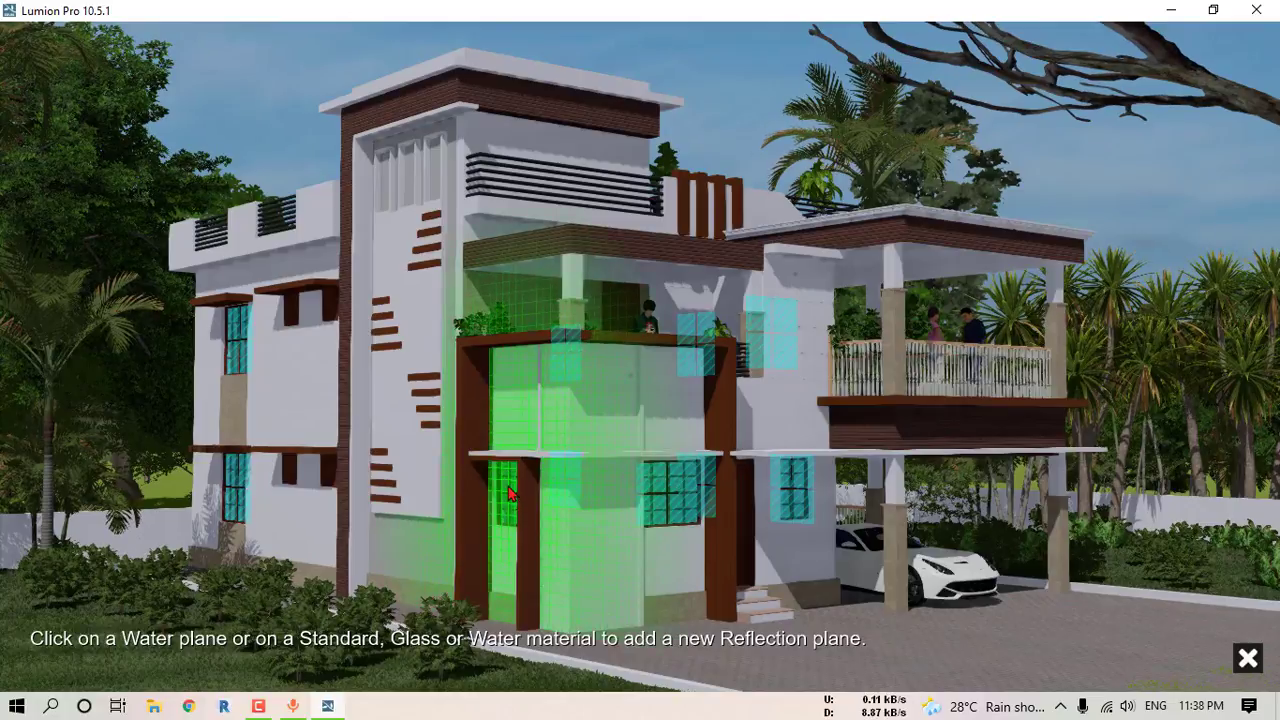
{"action": "left_click", "coordinate": [606, 538]}
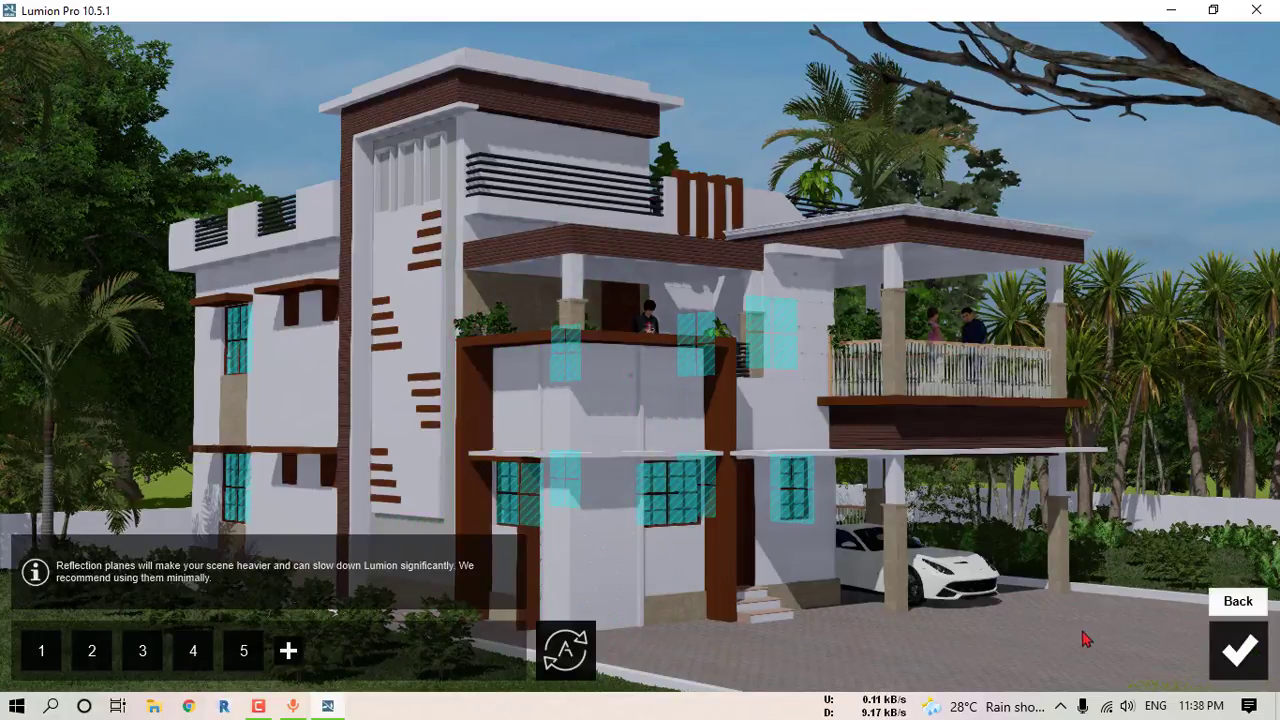
{"action": "key", "text": "Return"}
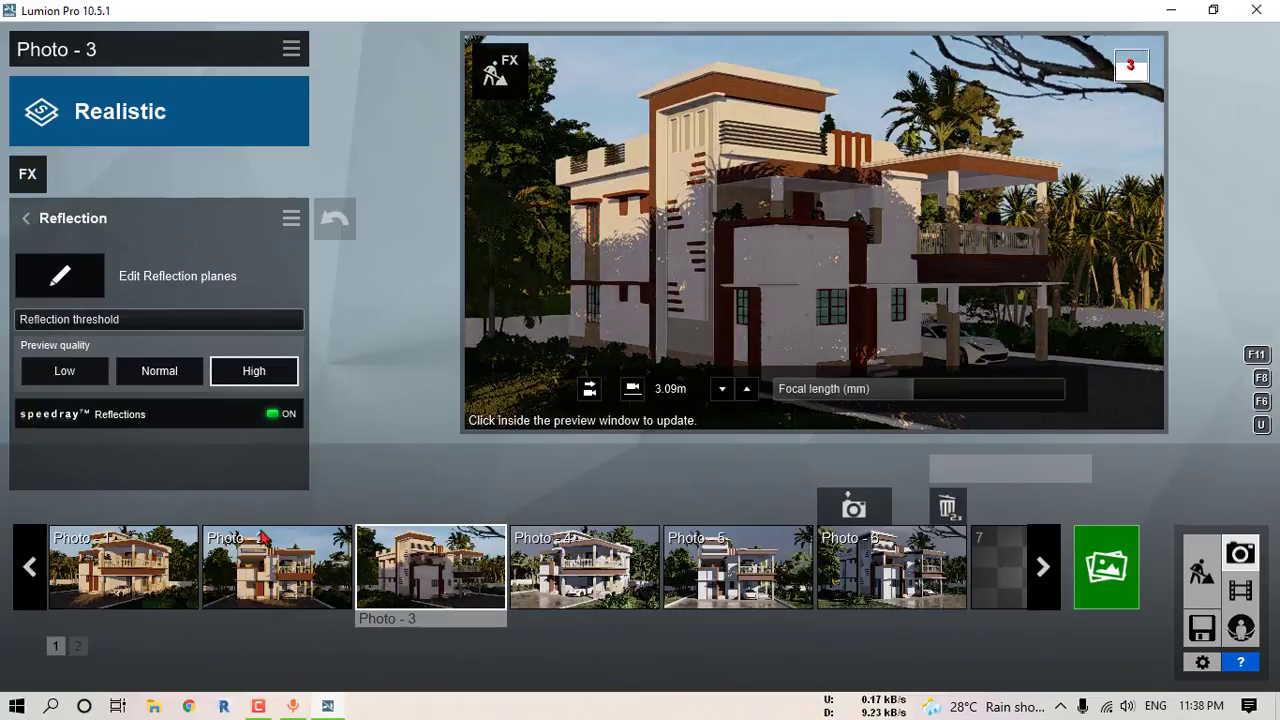
Step: Set up a photo set render of Photos 1 to 6 at Print size, 3840x2160
{"action": "left_click", "coordinate": [1116, 566]}
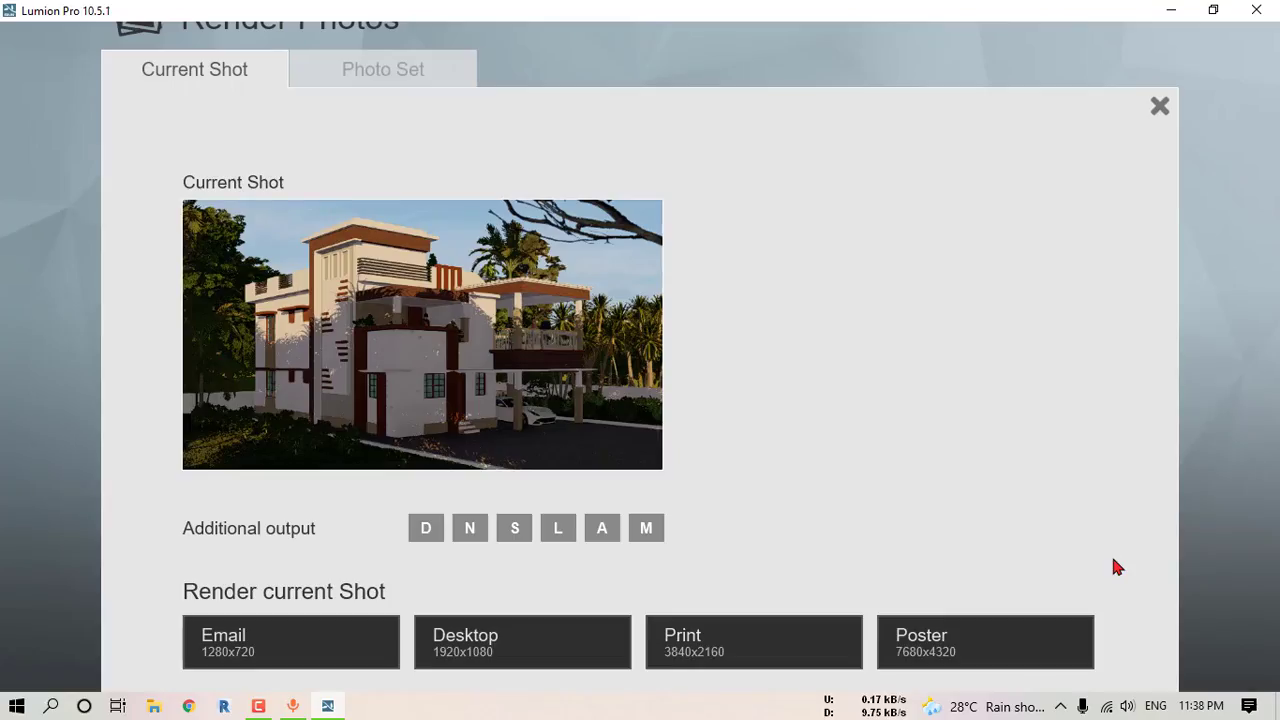
{"action": "left_click", "coordinate": [370, 76]}
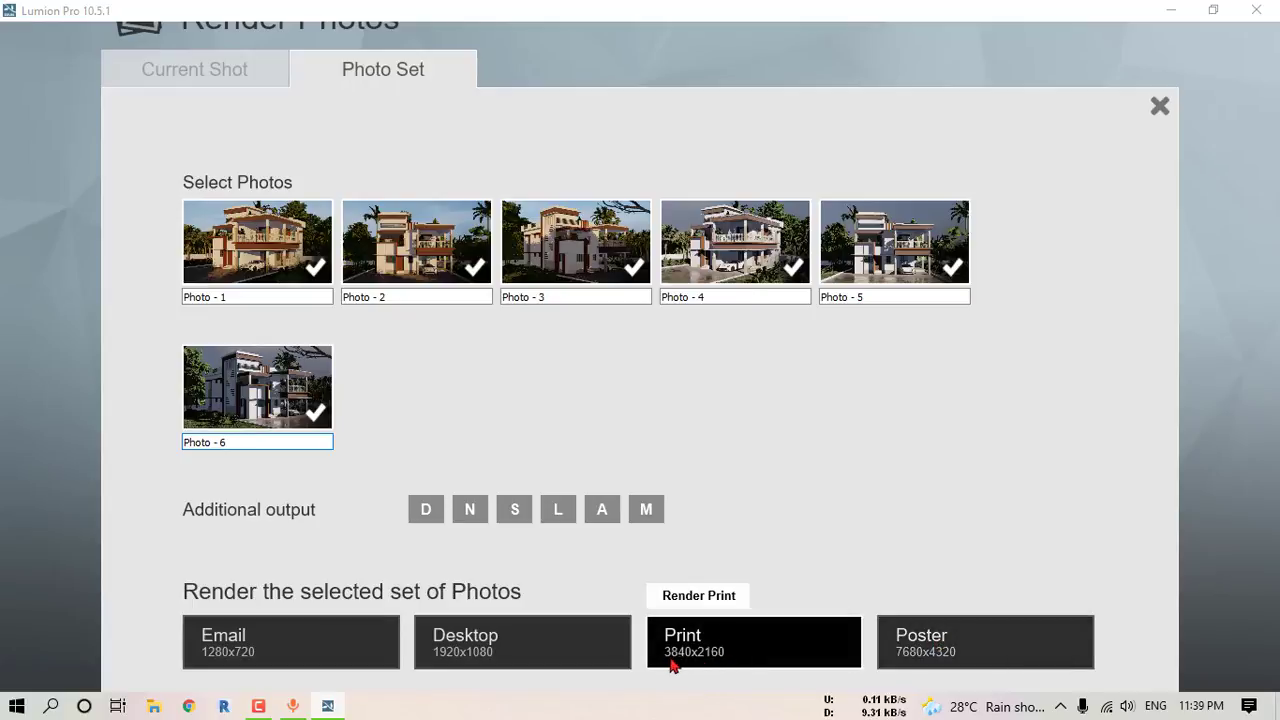
{"action": "left_click", "coordinate": [762, 654]}
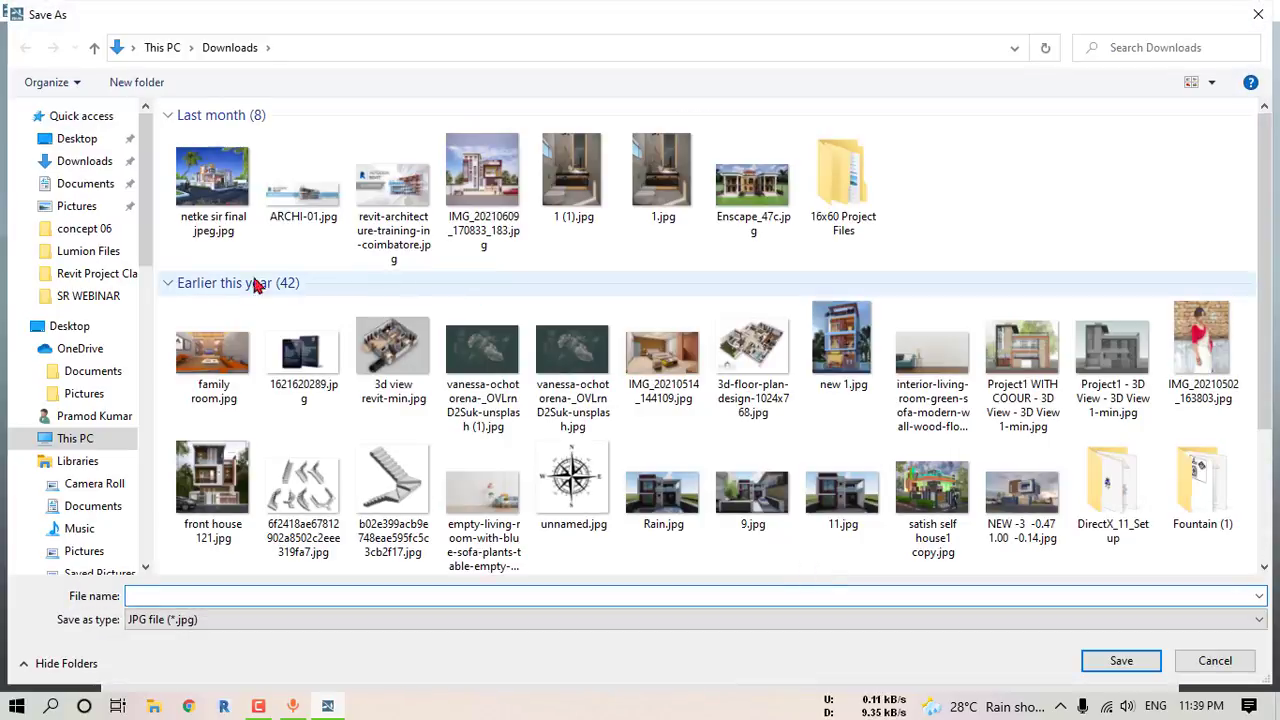
Step: Create a new folder named renders on the Desktop as the save location and open it
{"action": "left_click", "coordinate": [82, 330]}
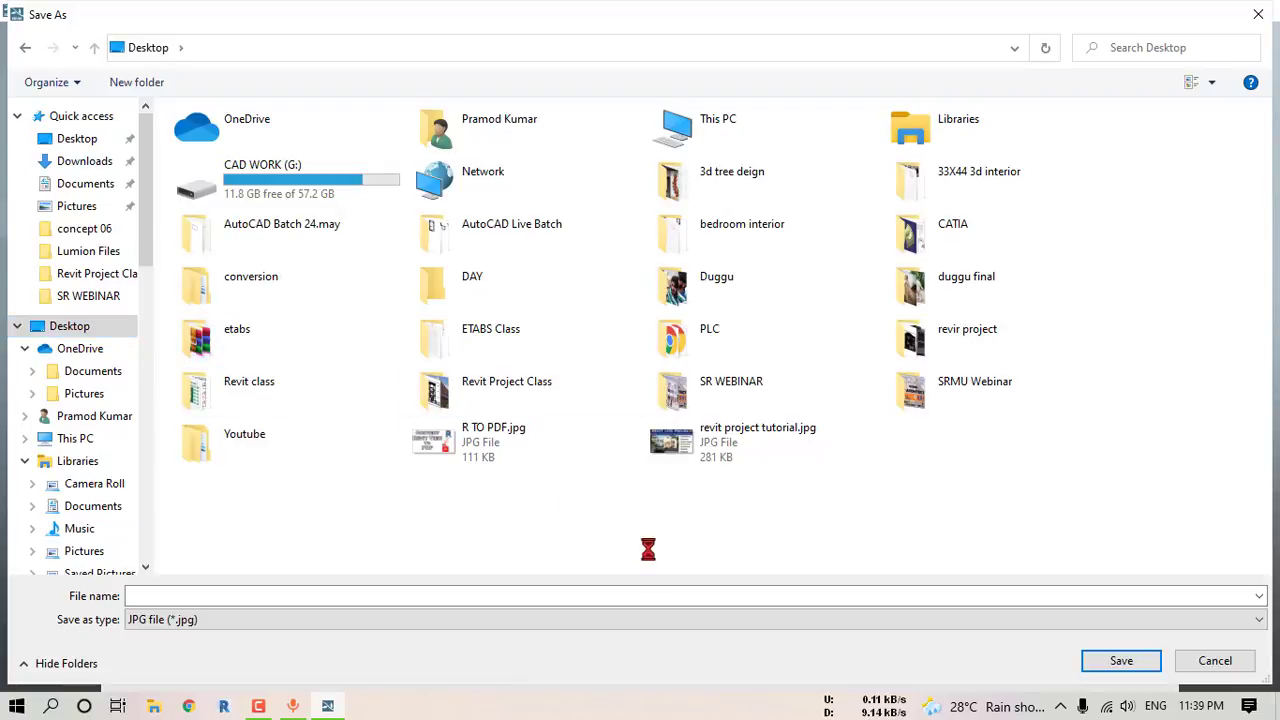
{"action": "right_click", "coordinate": [560, 517]}
{"action": "mouse_move", "coordinate": [628, 455]}
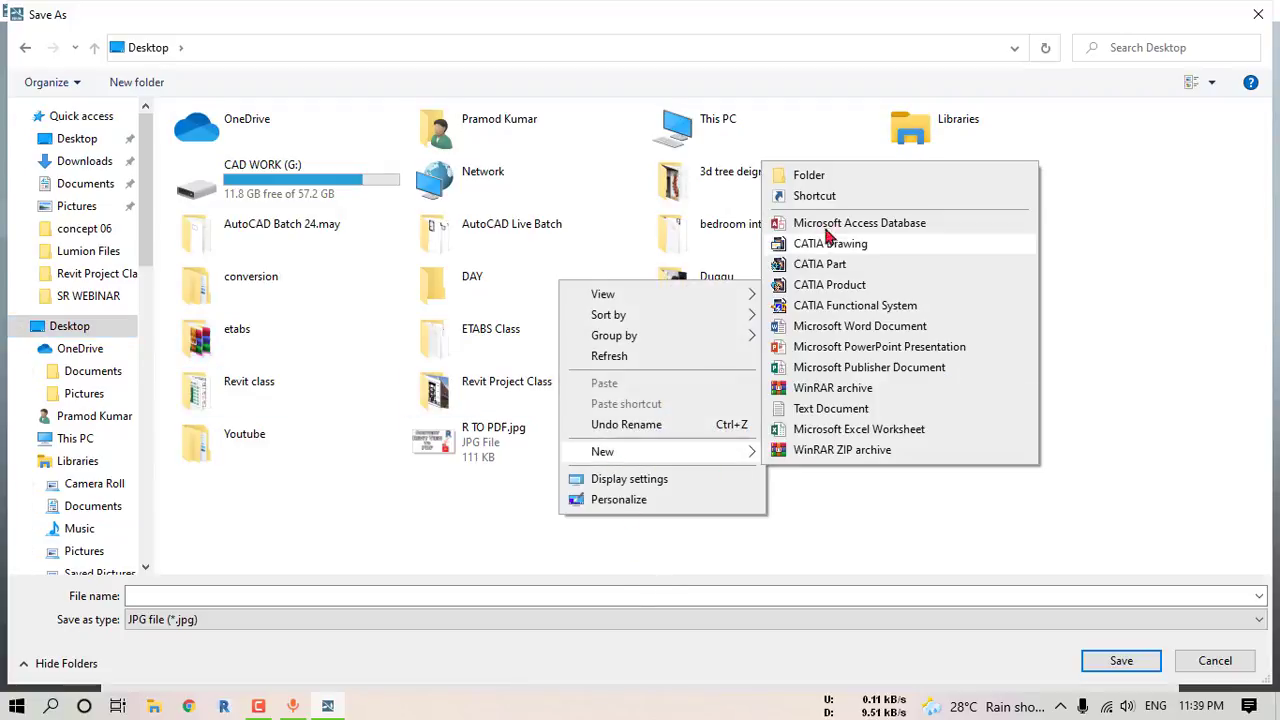
{"action": "left_click", "coordinate": [831, 178]}
{"action": "type", "text": "renders"}
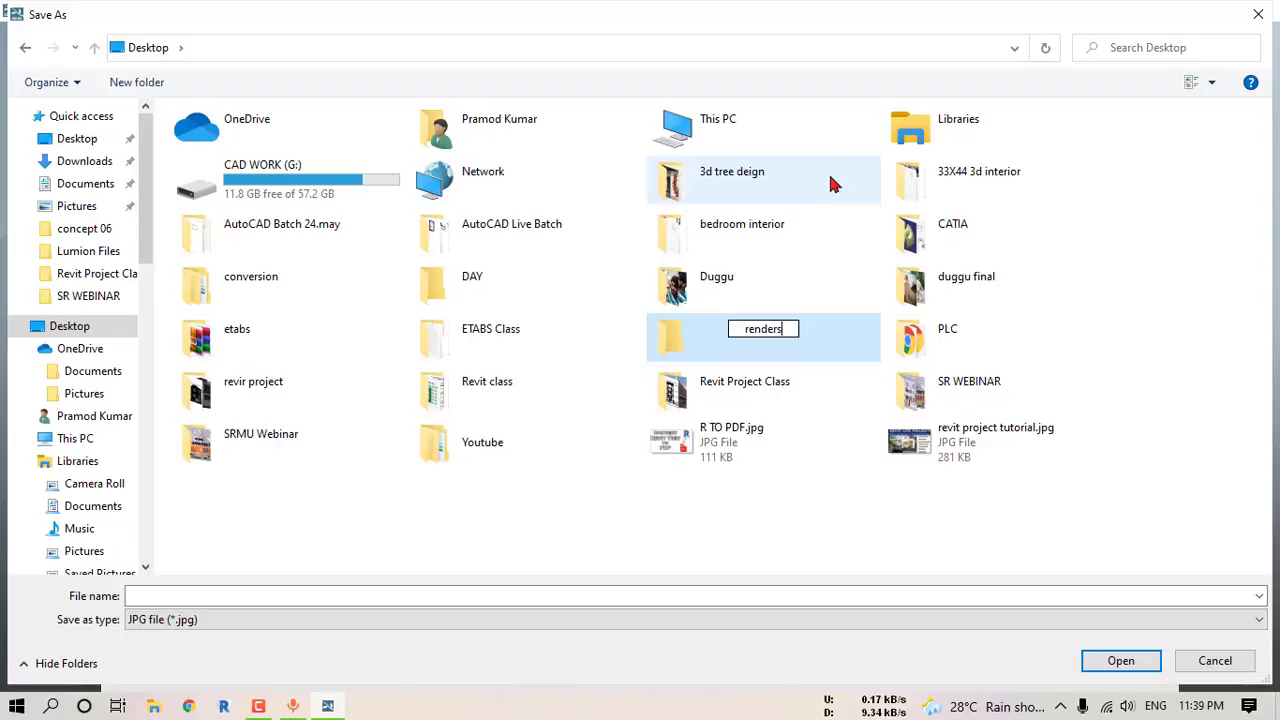
{"action": "key", "text": "Return"}
{"action": "key", "text": "Return"}
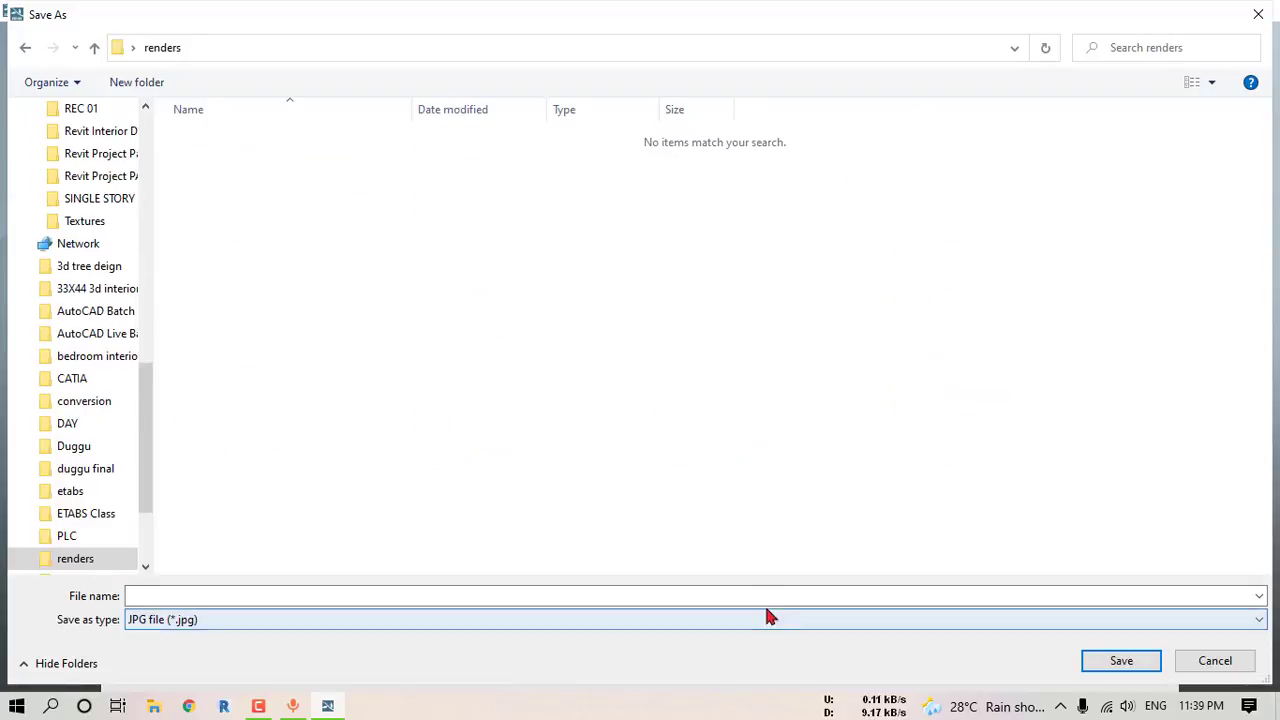
Step: Name the output file render and save it as JPG to start rendering the photo set
{"action": "left_click", "coordinate": [764, 600]}
{"action": "type", "text": "rende"}
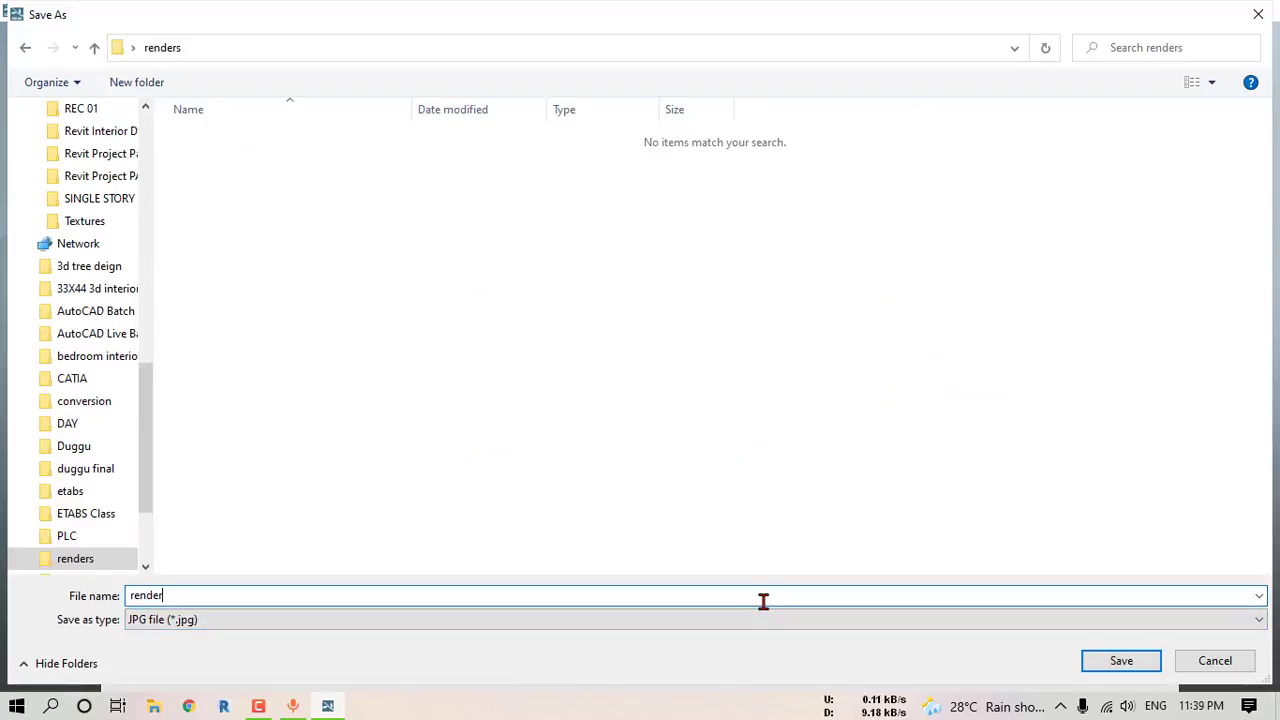
{"action": "type", "text": "r"}
{"action": "key", "text": "Return"}
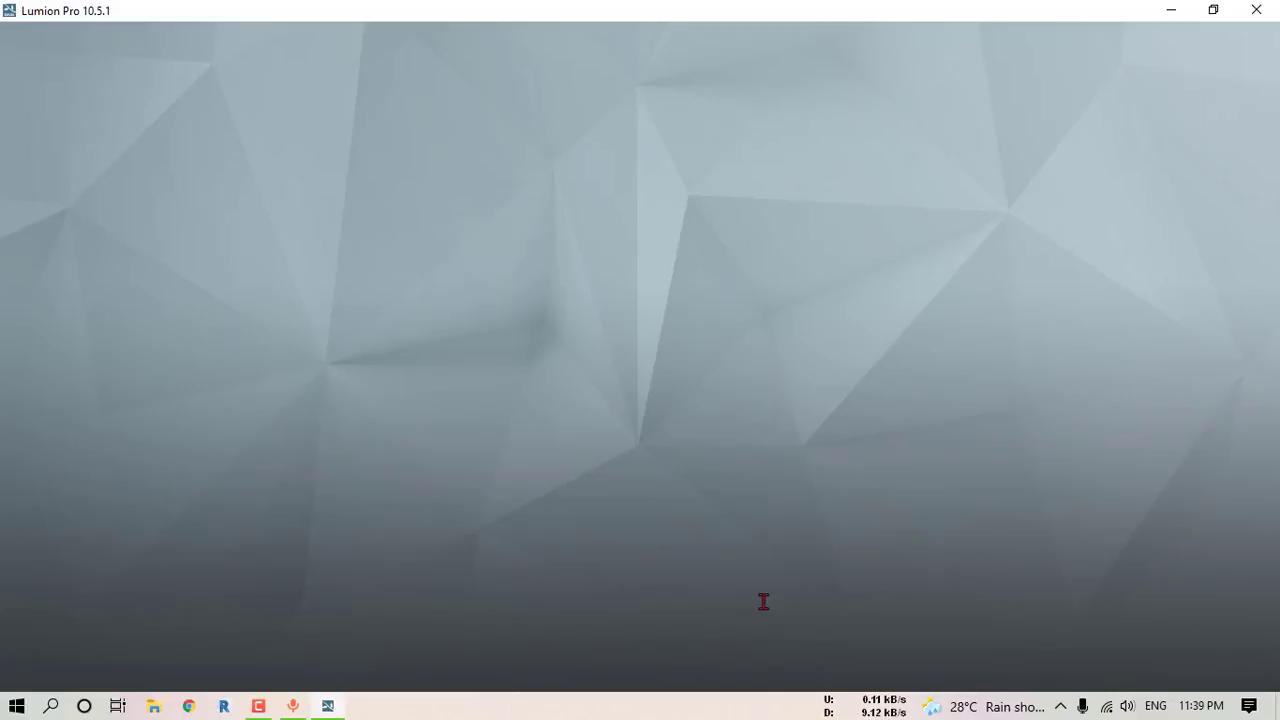